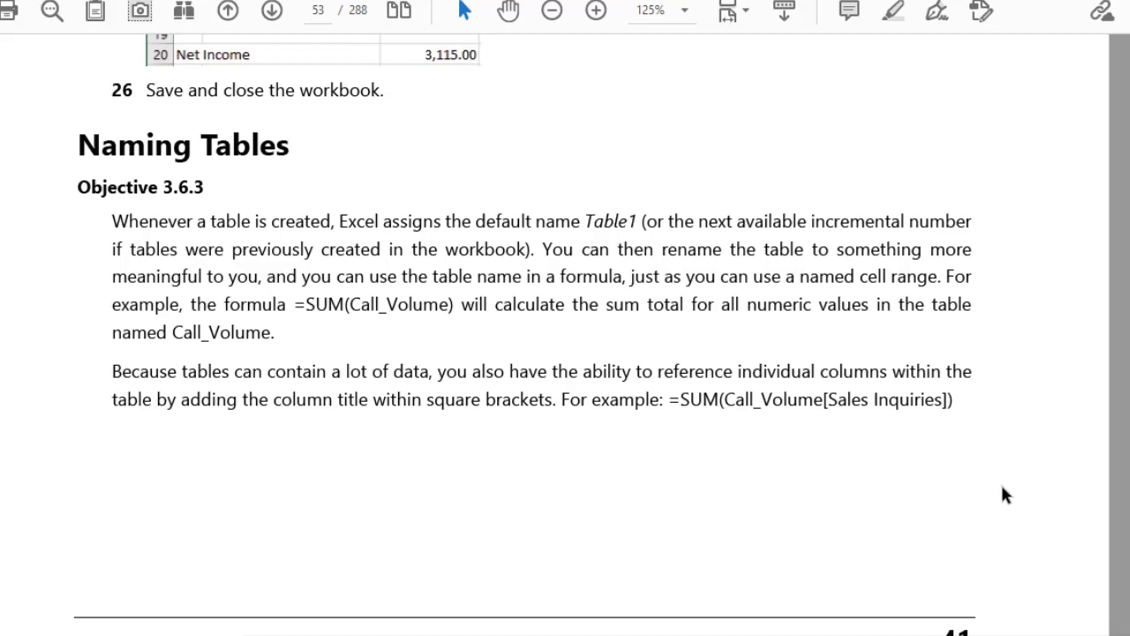
- Review the end of the preceding named-range exercise and the Naming Tables section under Objective 3.6.3 in the course book
scroll(706, 514, up, 3)
scroll(706, 515, up, 9)
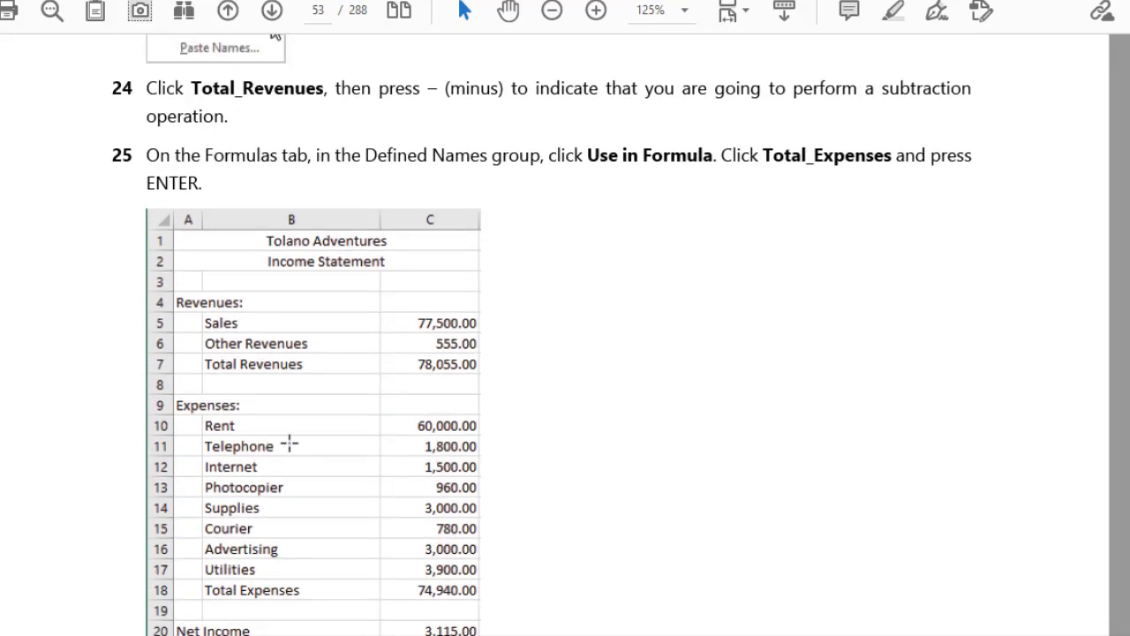
scroll(691, 336, up, 3)
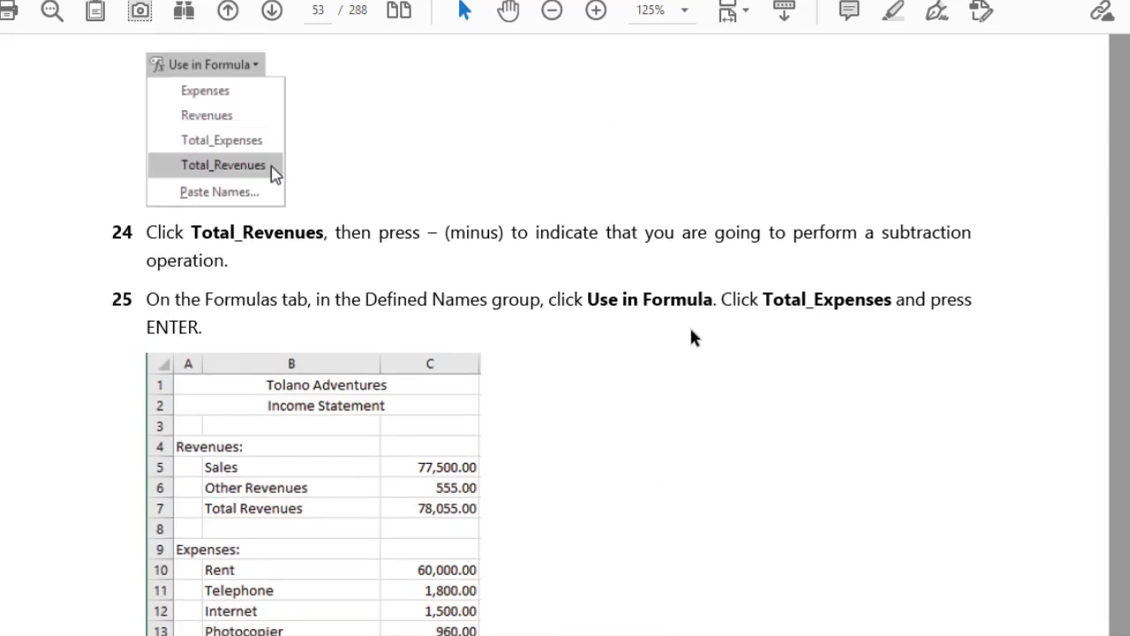
scroll(704, 386, down, 12)
scroll(733, 377, down, 7)
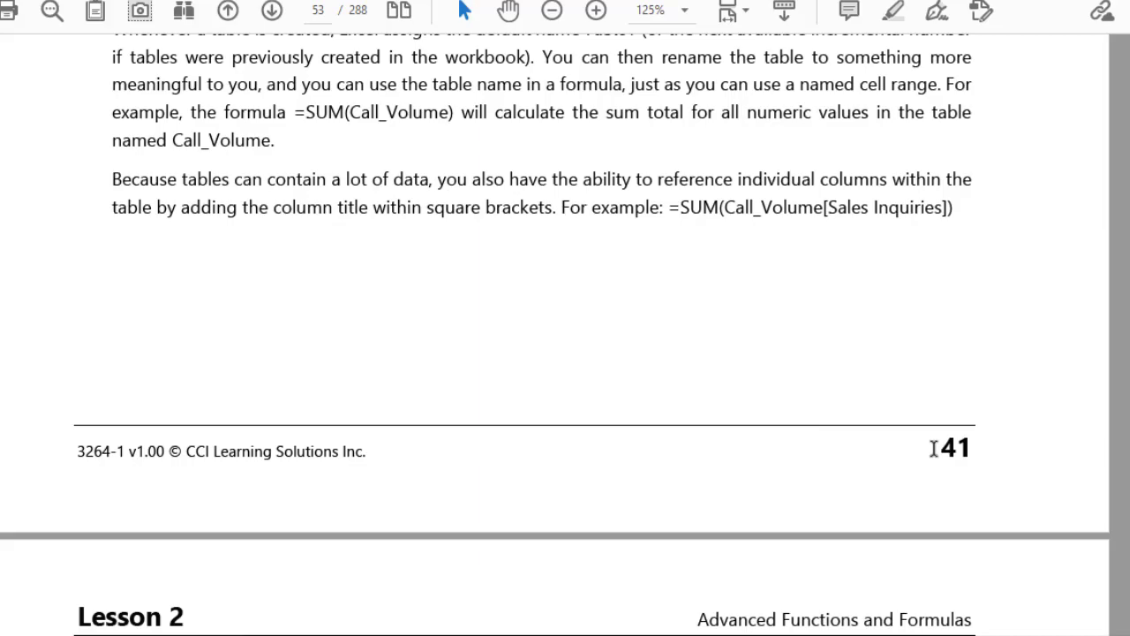
scroll(828, 477, up, 1)
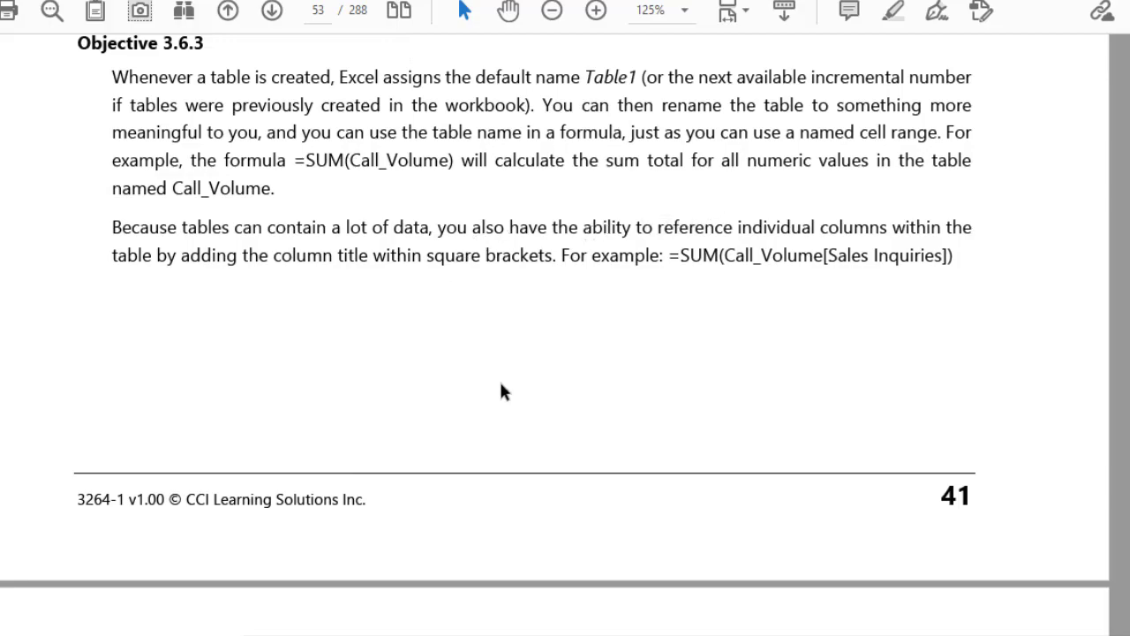
scroll(522, 403, up, 3)
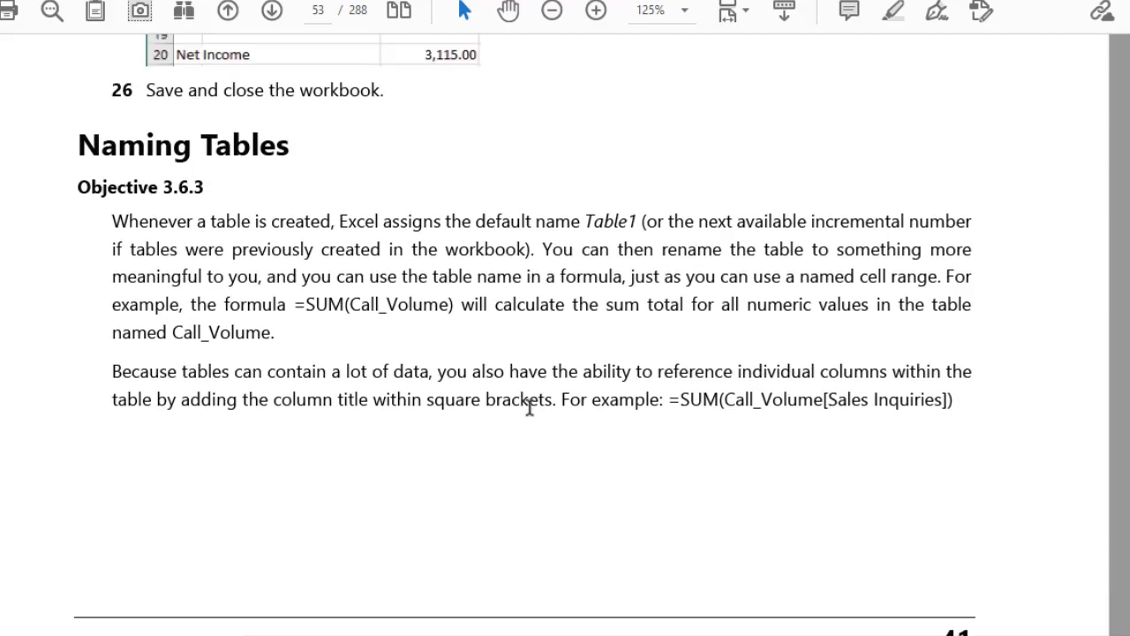
- Examine the Monthly Call Volume example on the Lesson 2 page, including its formula =SUM(Call_Volume[Sales Inquiries])
scroll(528, 406, down, 12)
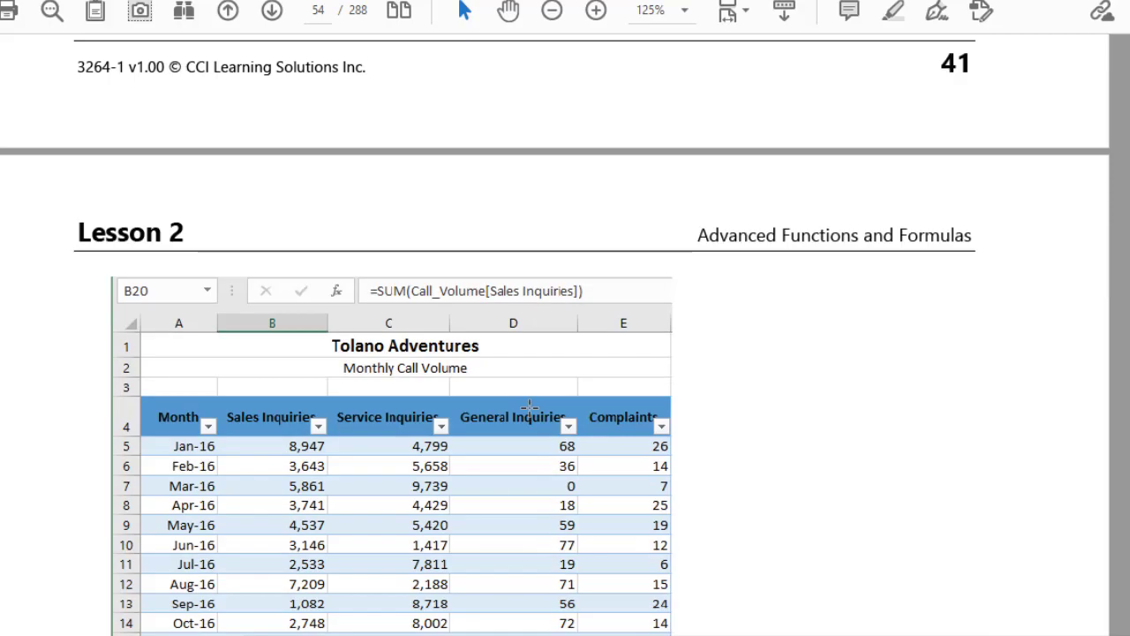
scroll(528, 404, down, 3)
scroll(528, 407, down, 2)
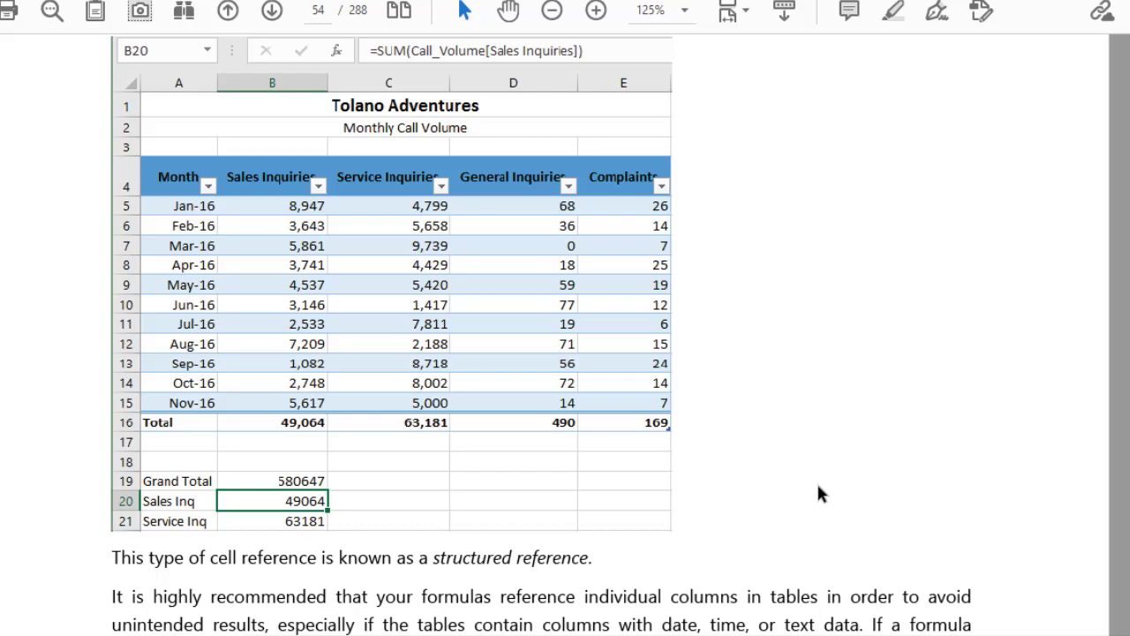
scroll(817, 492, down, 1)
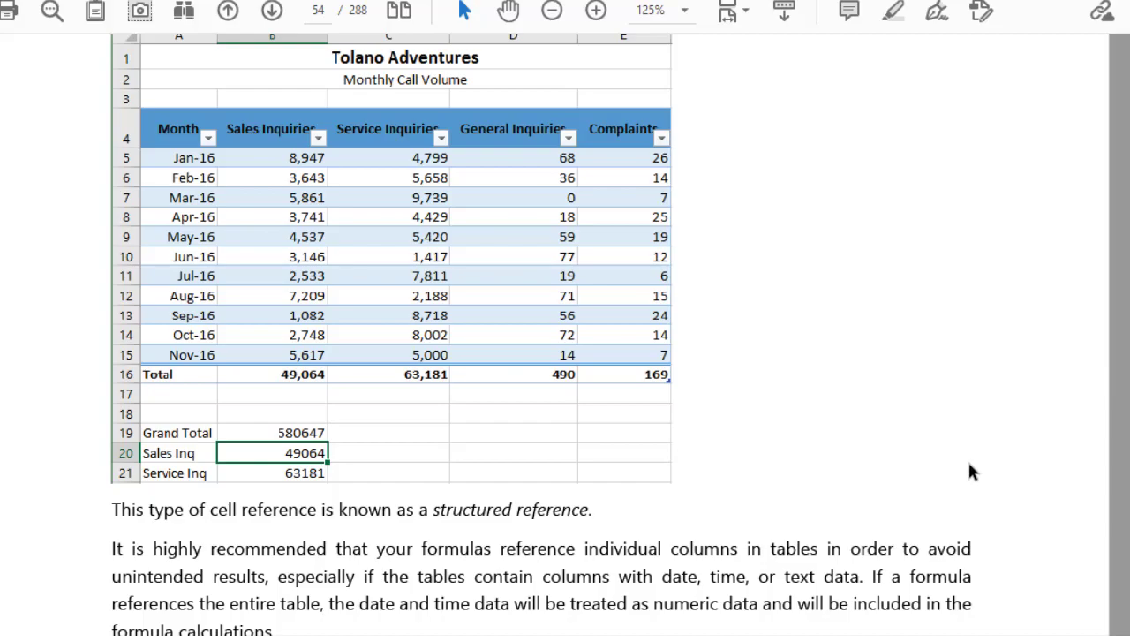
scroll(963, 458, up, 2)
scroll(998, 466, up, 2)
scroll(1012, 478, up, 3)
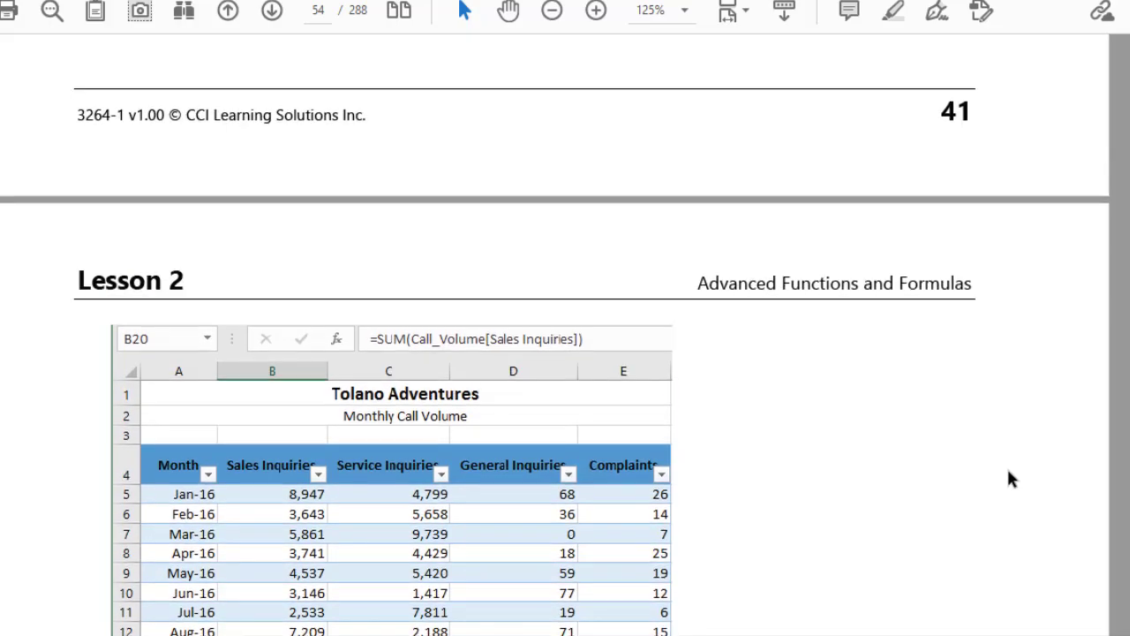
scroll(1010, 473, down, 4)
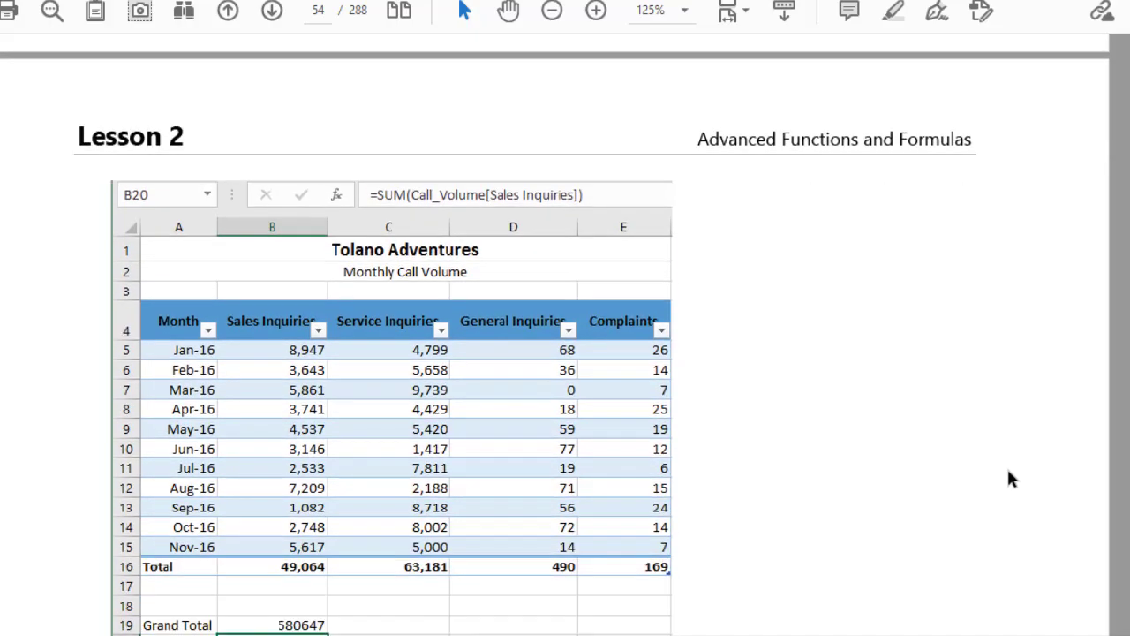
scroll(1012, 477, down, 1)
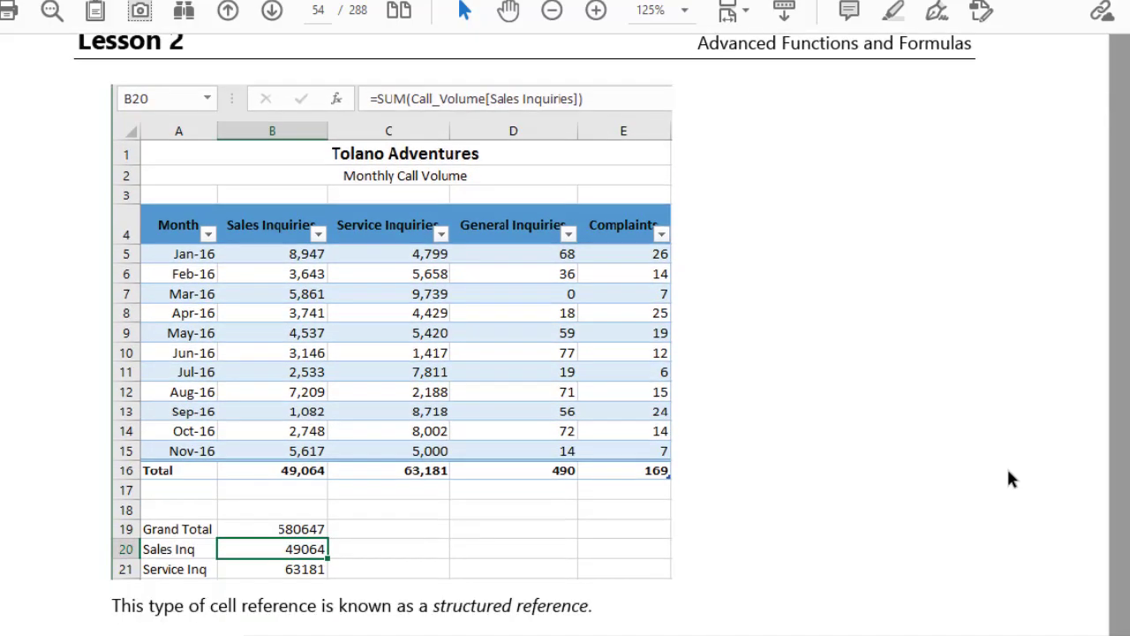
scroll(1011, 477, up, 2)
scroll(1011, 477, down, 1)
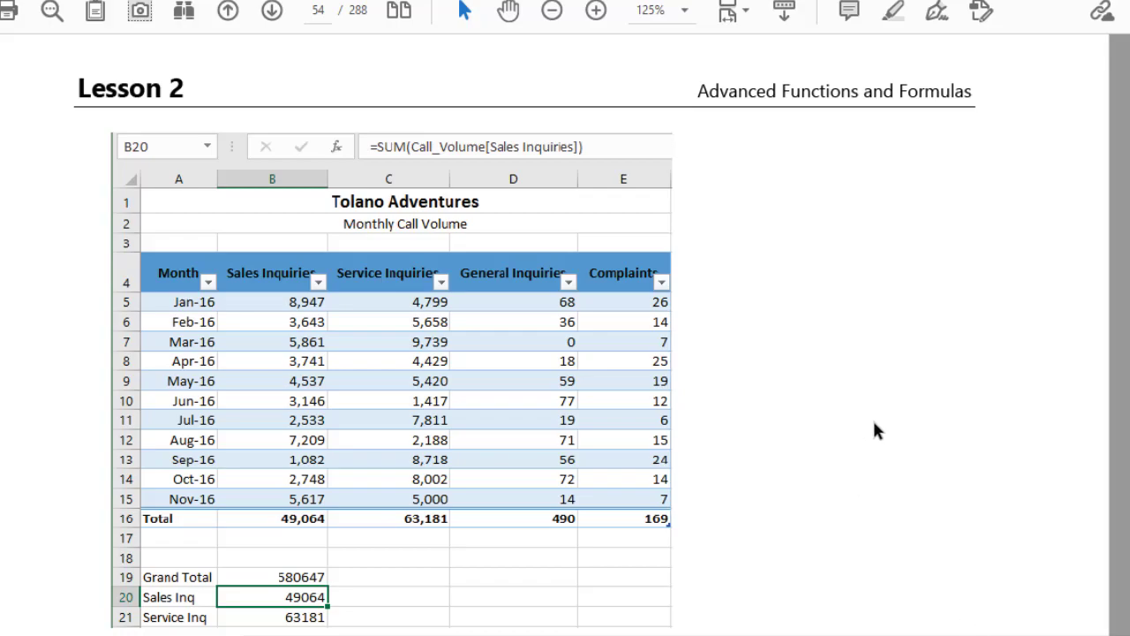
scroll(874, 422, down, 3)
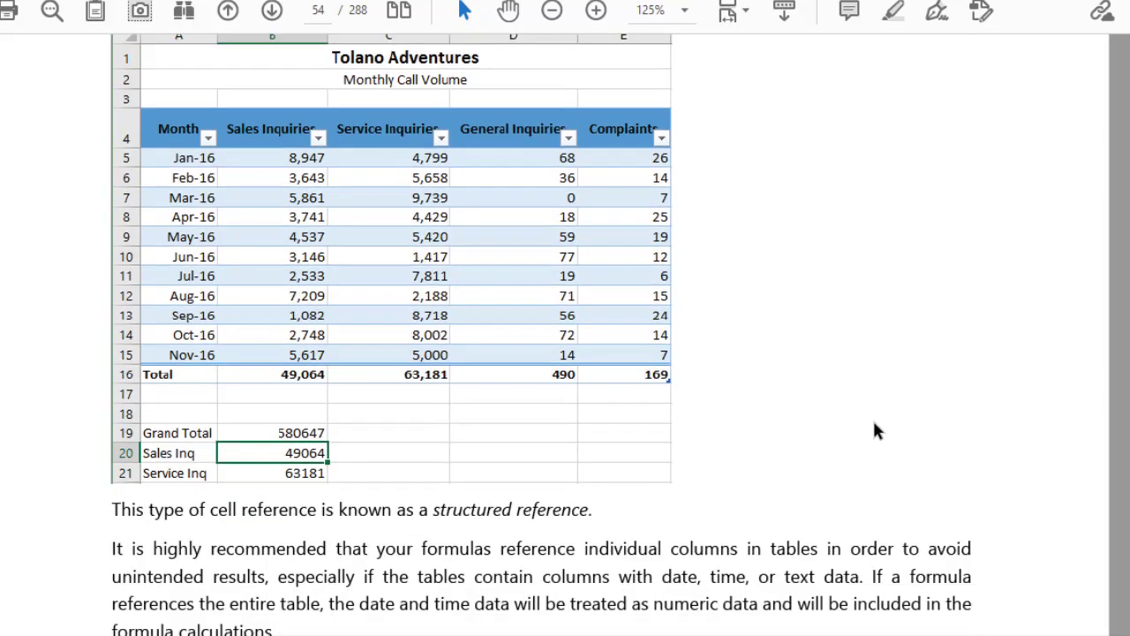
- Read the explanation of structured references below the example and go on to the "Learn to name a table" exercise
scroll(874, 426, down, 8)
scroll(874, 422, down, 5)
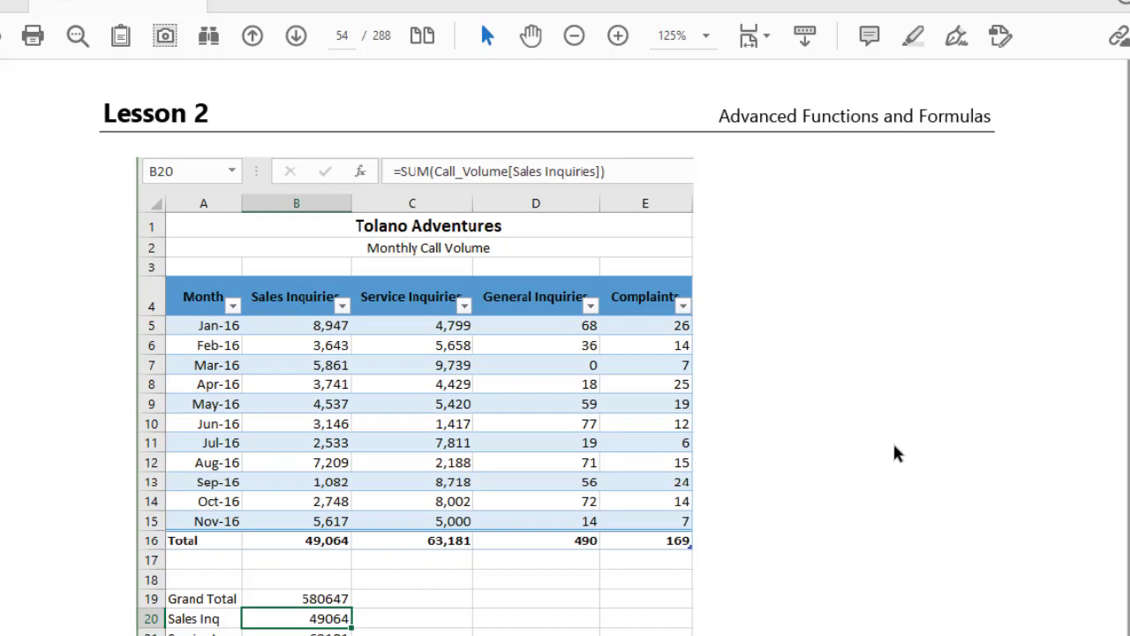
scroll(894, 446, down, 4)
scroll(895, 450, down, 7)
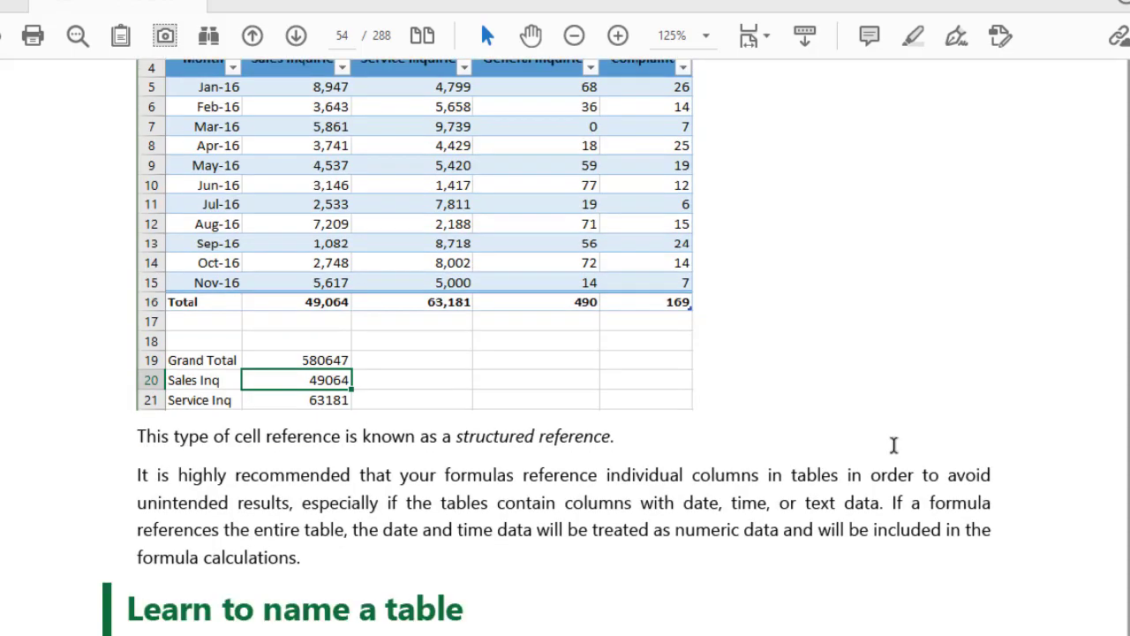
scroll(894, 445, down, 5)
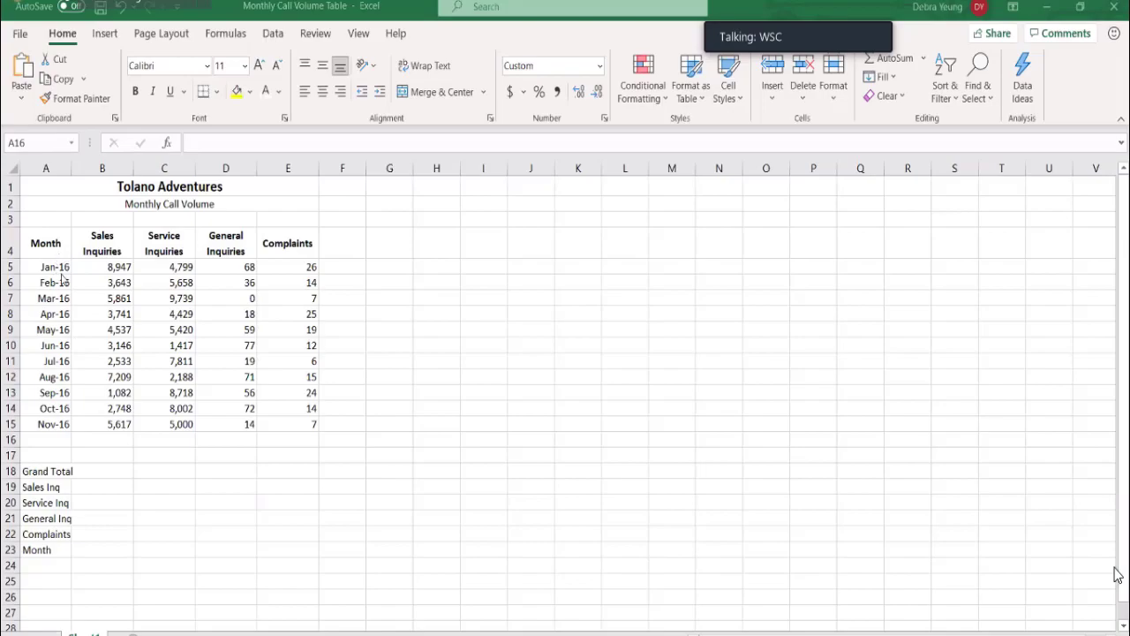
- Examine the call volume data in the Excel workbook, including the Sales Inquiries column and the first Month entry
click(90, 279)
click(168, 313)
click(251, 265)
click(280, 293)
click(277, 325)
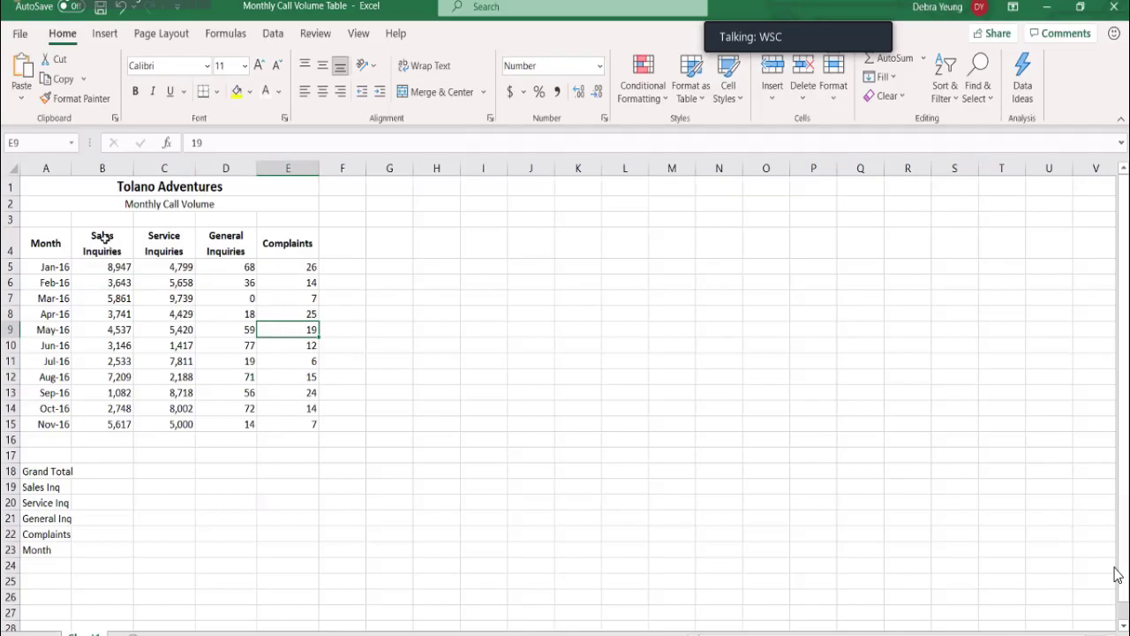
drag(103, 237, 106, 424)
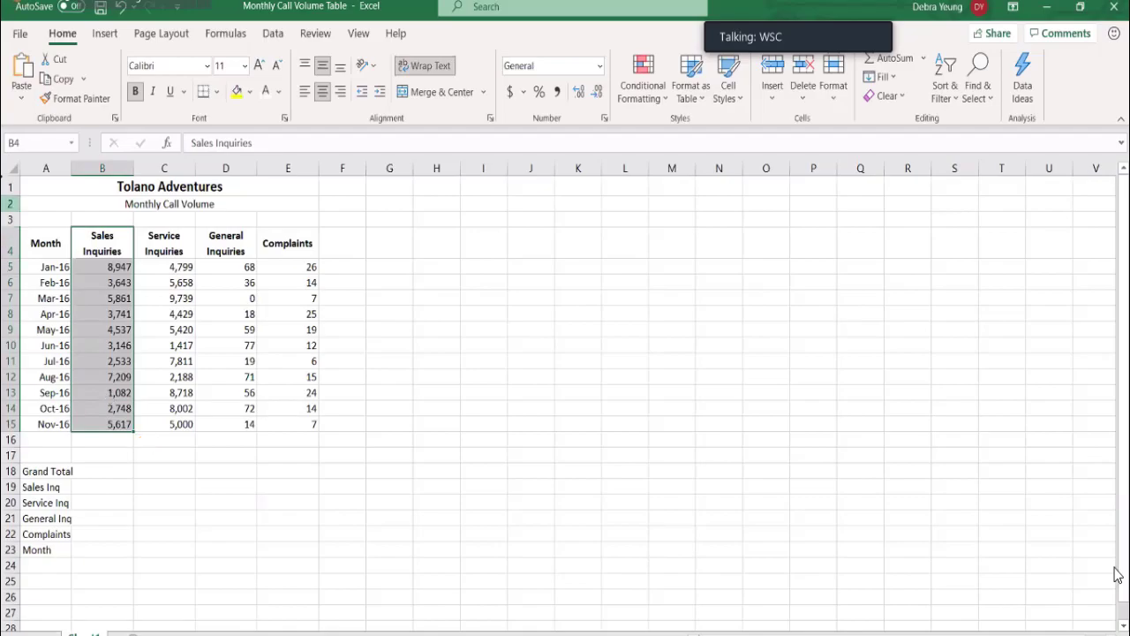
click(35, 266)
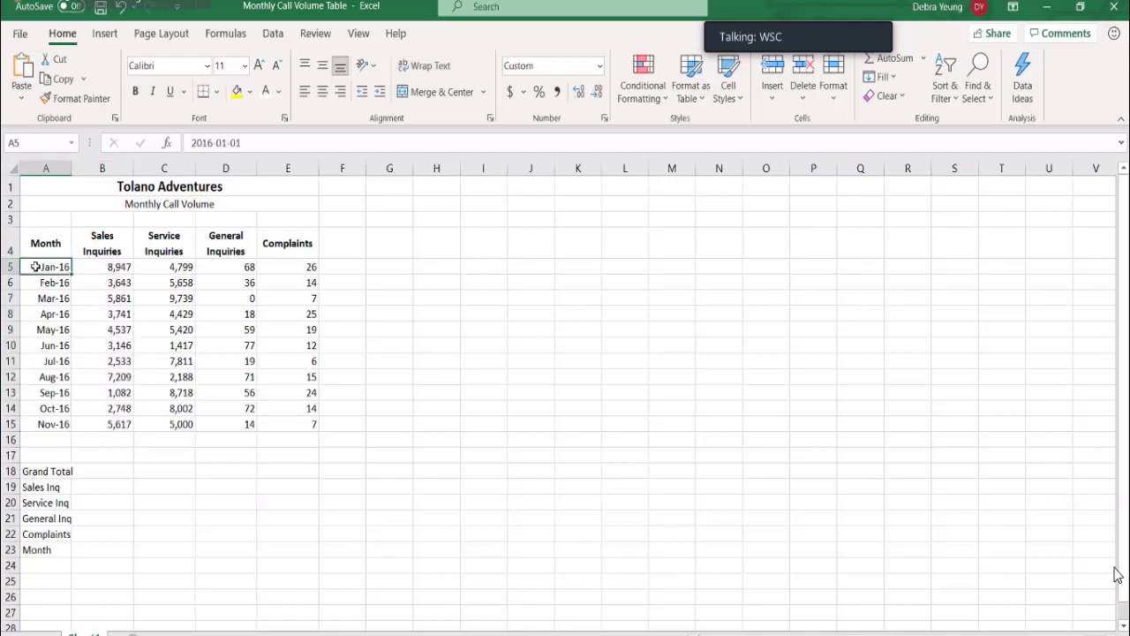
mouse_move(88, 279)
mouse_down()
mouse_move(151, 302)
mouse_move(84, 297)
mouse_up()
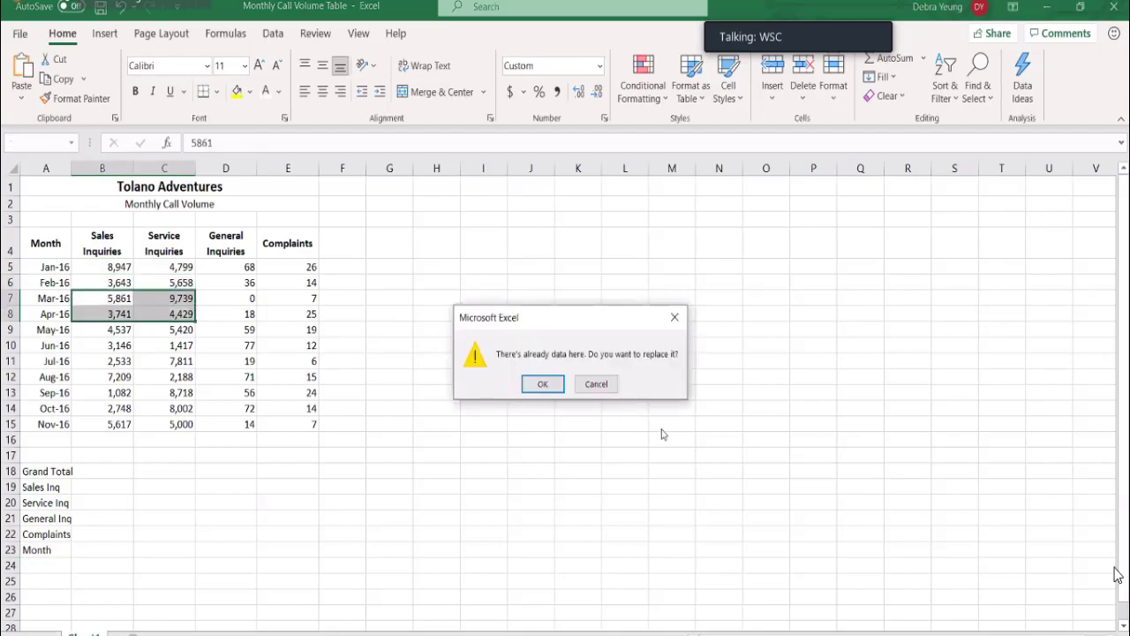
click(593, 384)
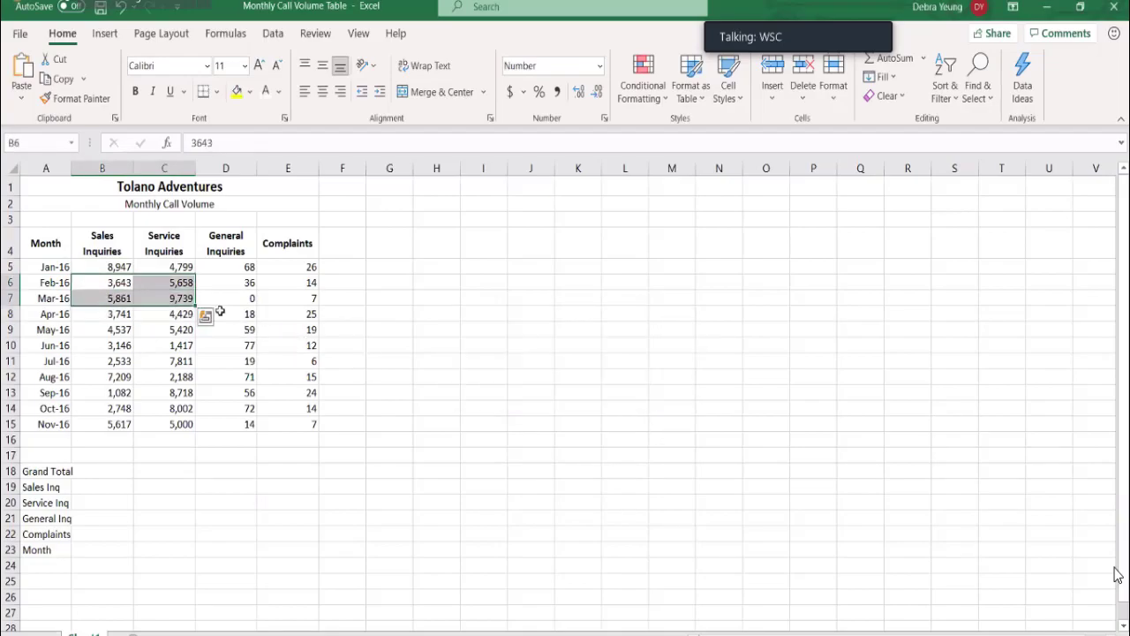
click(158, 263)
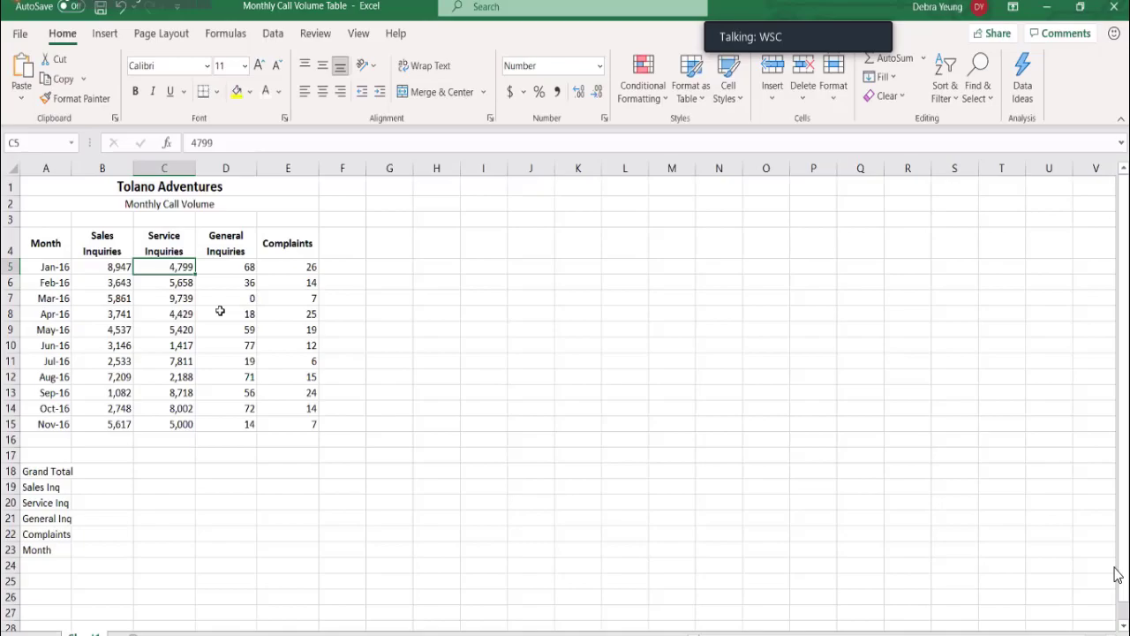
- Delete the blank row 3 between the Monthly Call Volume title and the column headings
click(8, 217)
right_click(8, 217)
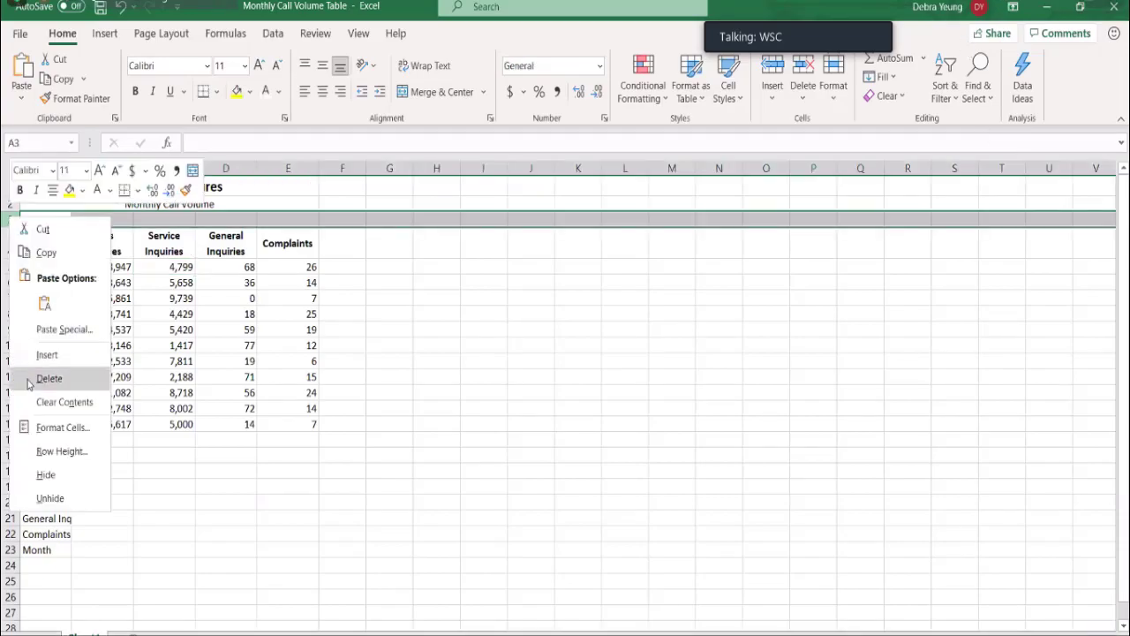
click(27, 380)
click(105, 282)
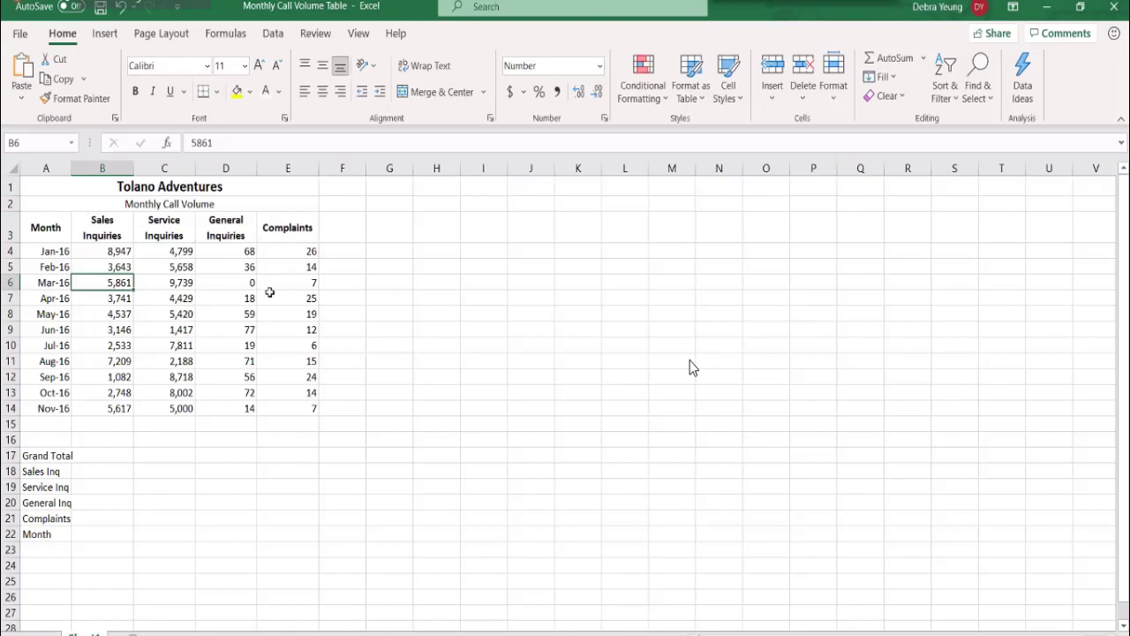
- Create a table with headers from the range A1:E14 and dismiss the Ideas suggestion
click(233, 5)
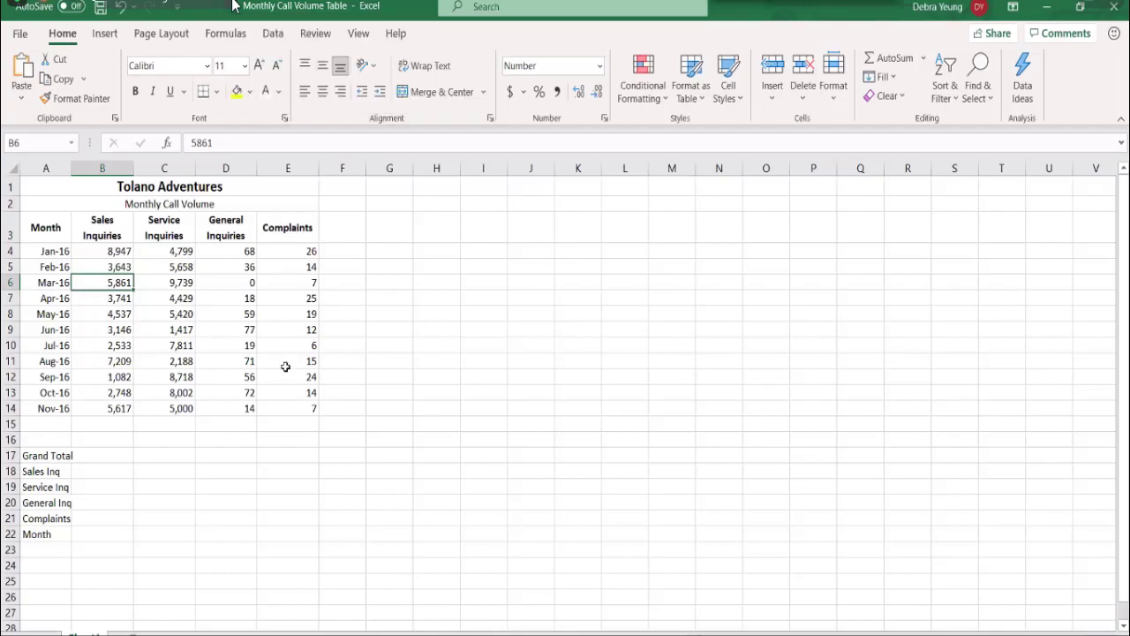
click(569, 233)
click(105, 32)
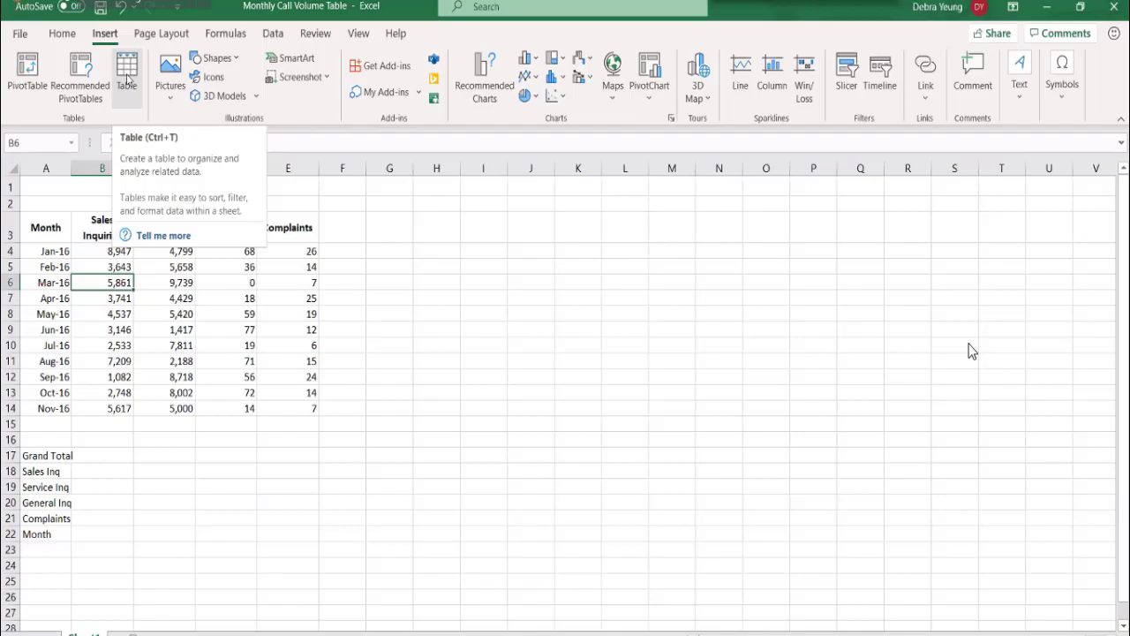
click(126, 75)
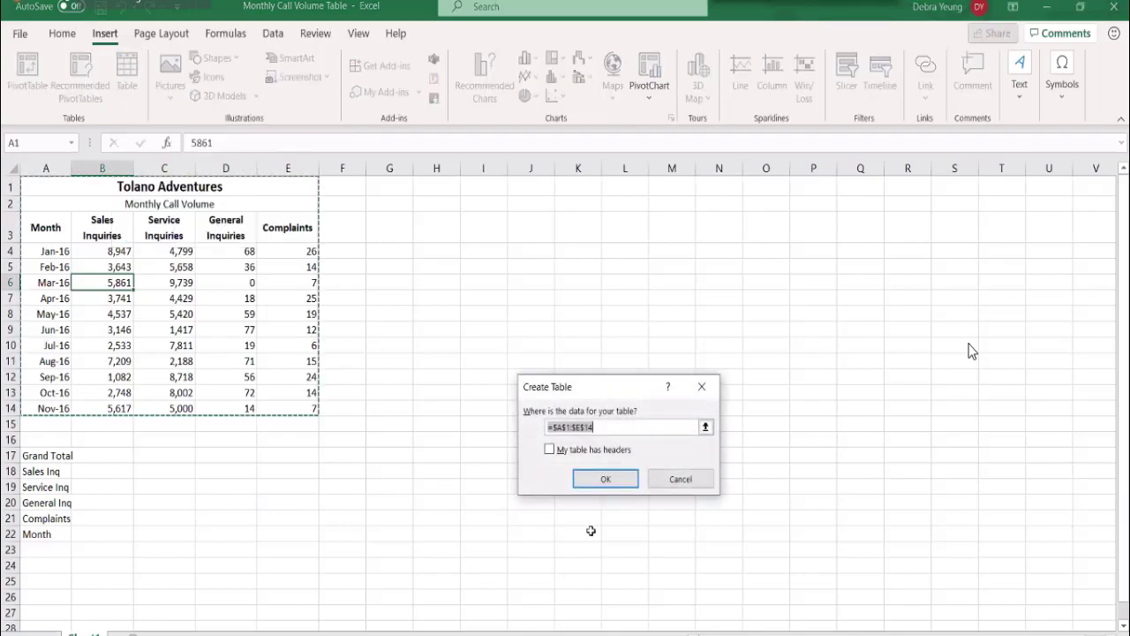
click(550, 450)
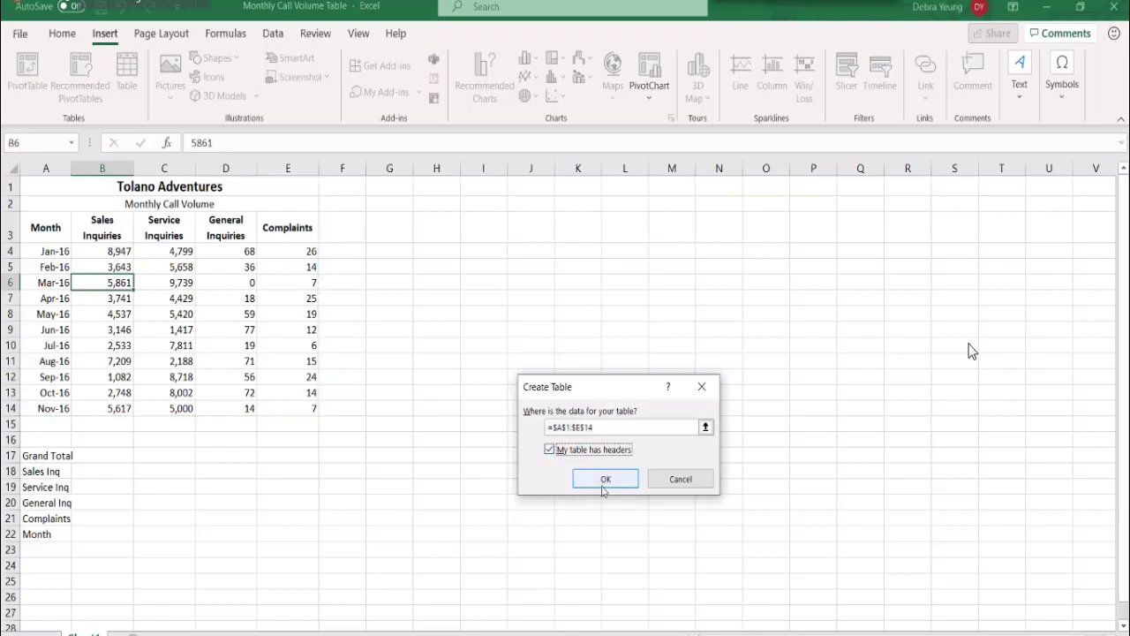
click(604, 488)
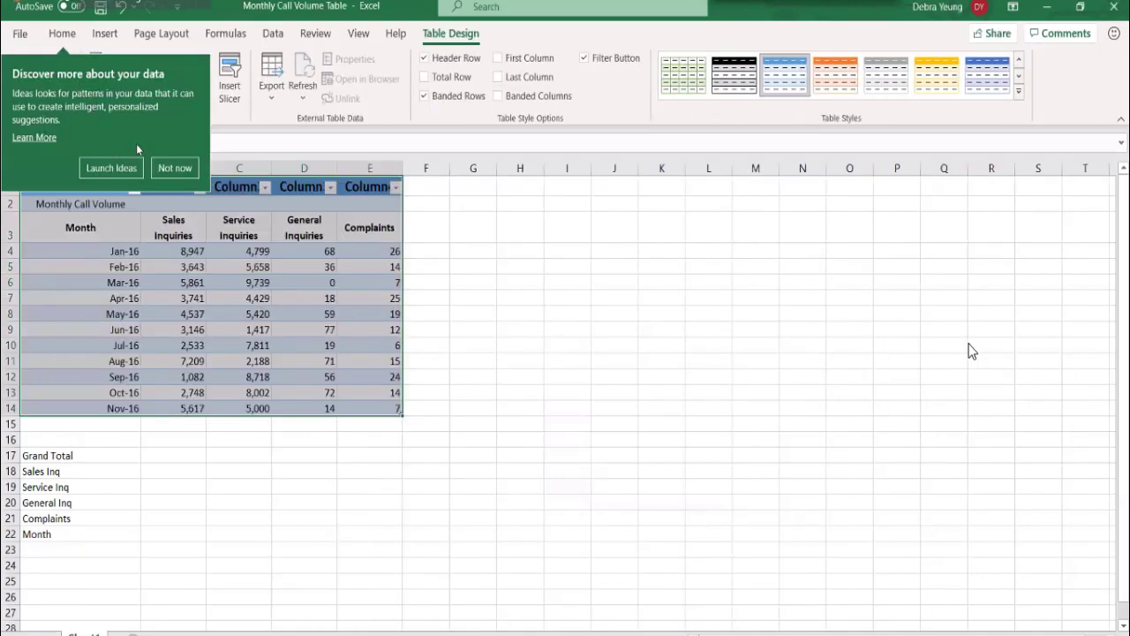
click(174, 168)
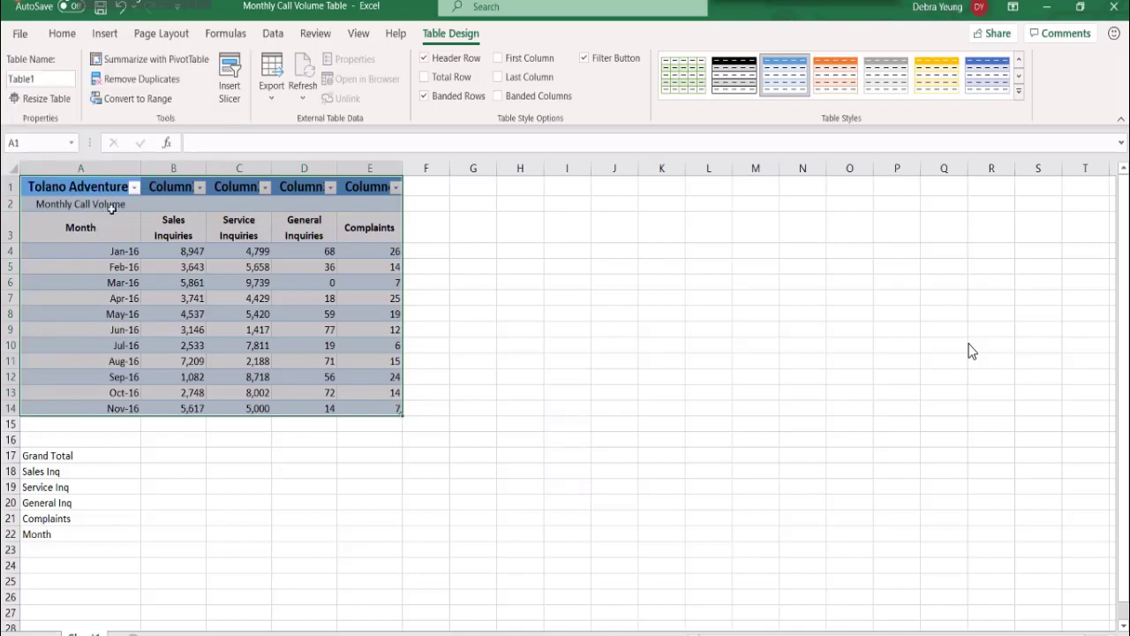
- Undo the table creation and the deletion of blank row 3
key(ctrl+z)
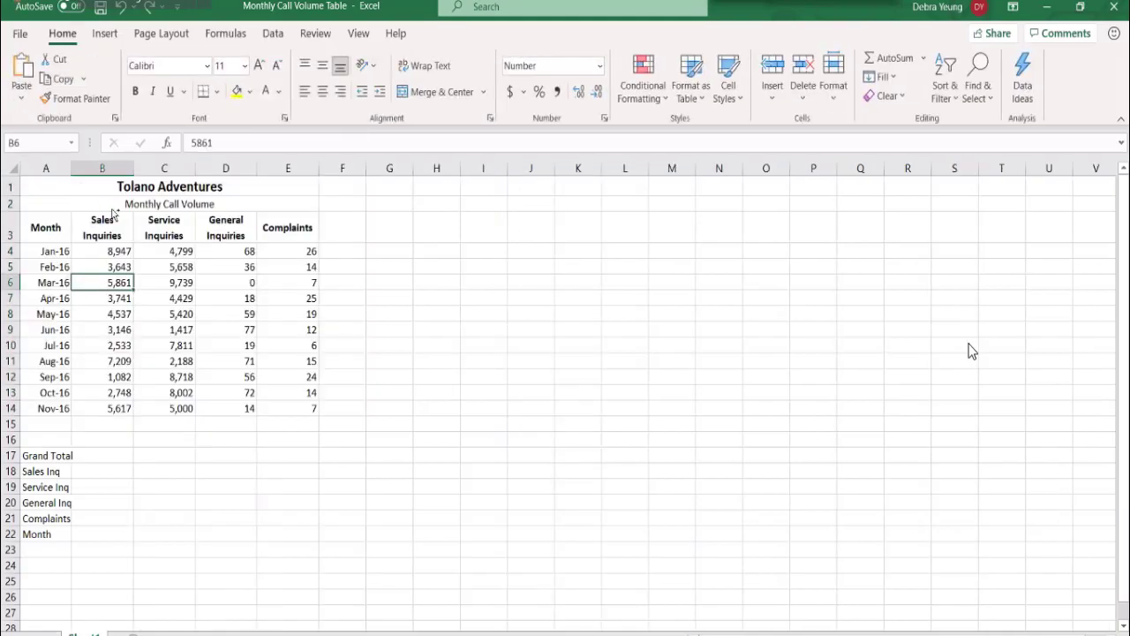
key(ctrl+z)
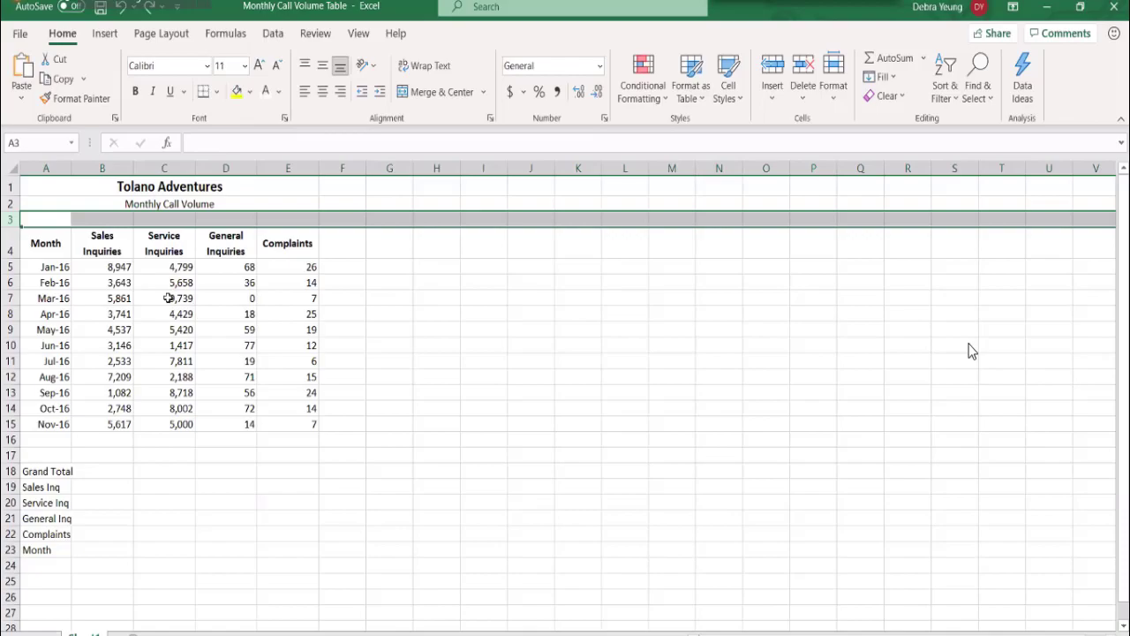
click(173, 299)
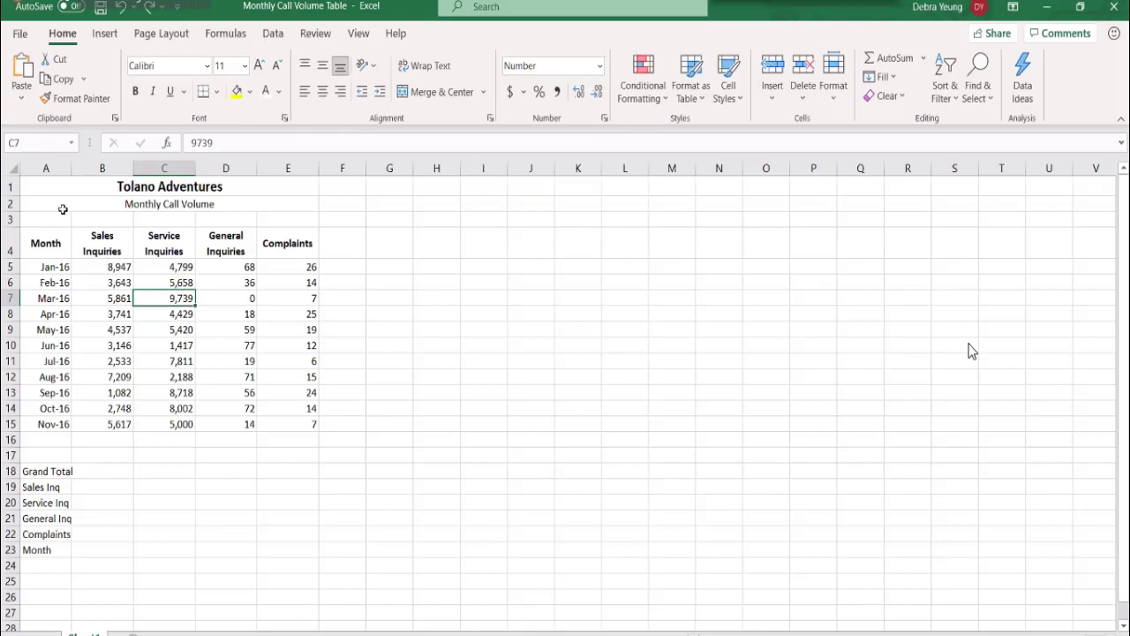
- Create a table with headers from the call volume data in A4:E15
drag(42, 243, 296, 424)
click(151, 256)
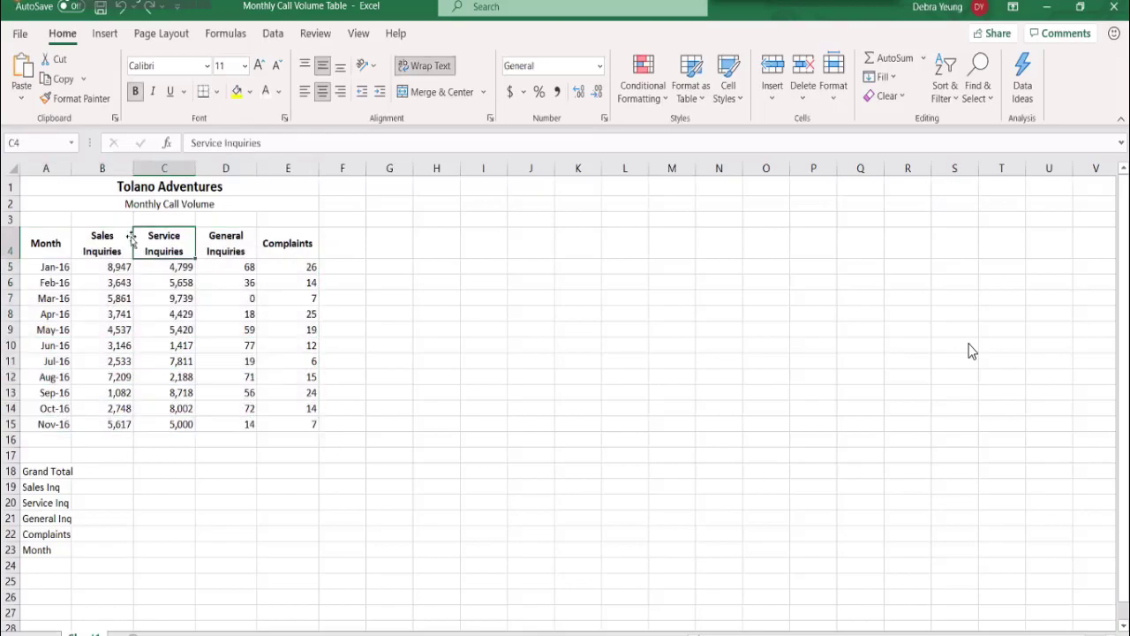
double_click(165, 297)
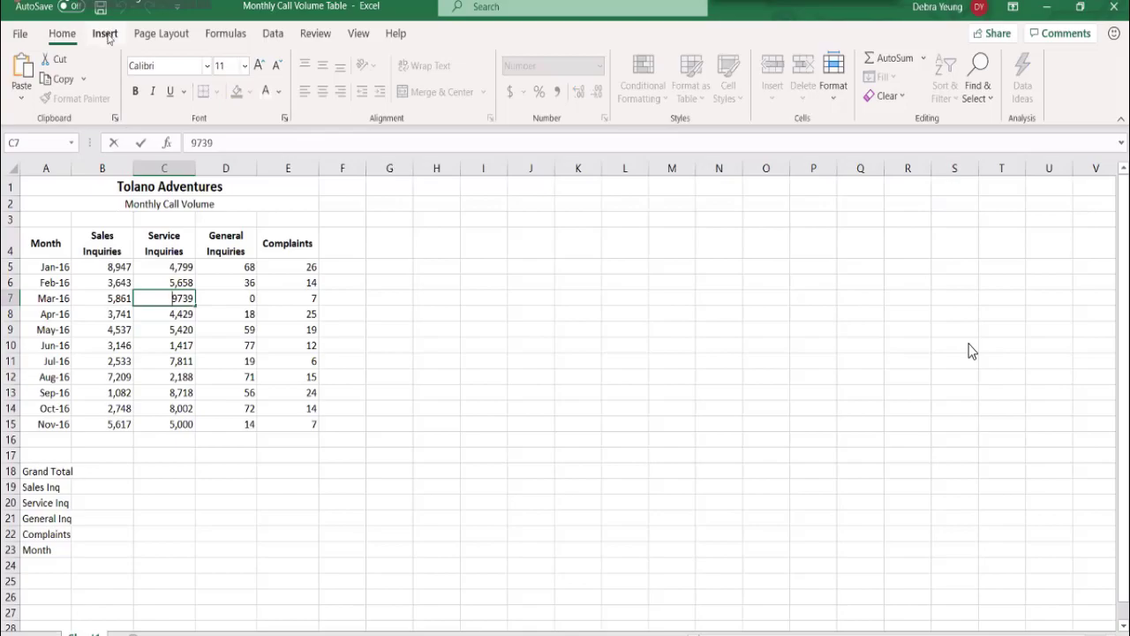
click(105, 34)
click(209, 347)
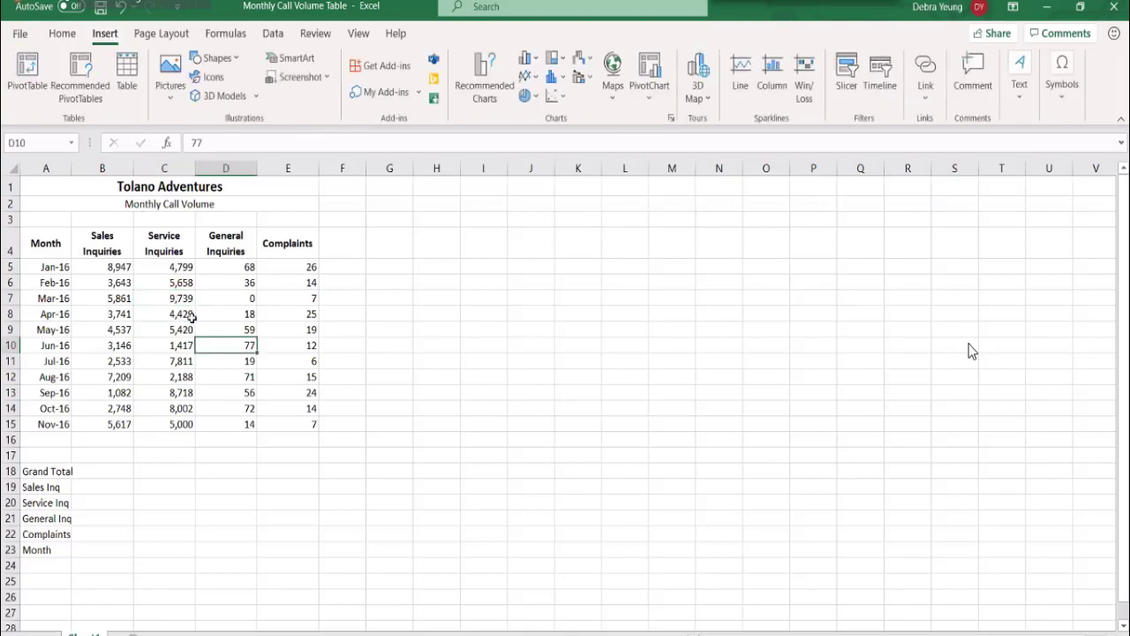
drag(196, 286, 200, 300)
click(140, 264)
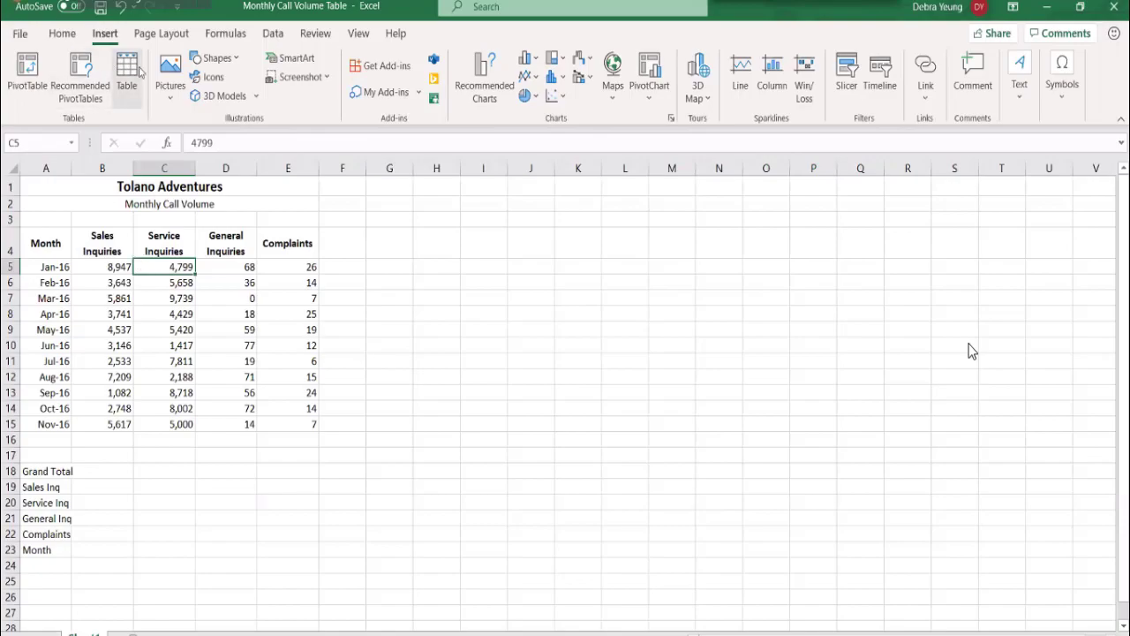
click(133, 72)
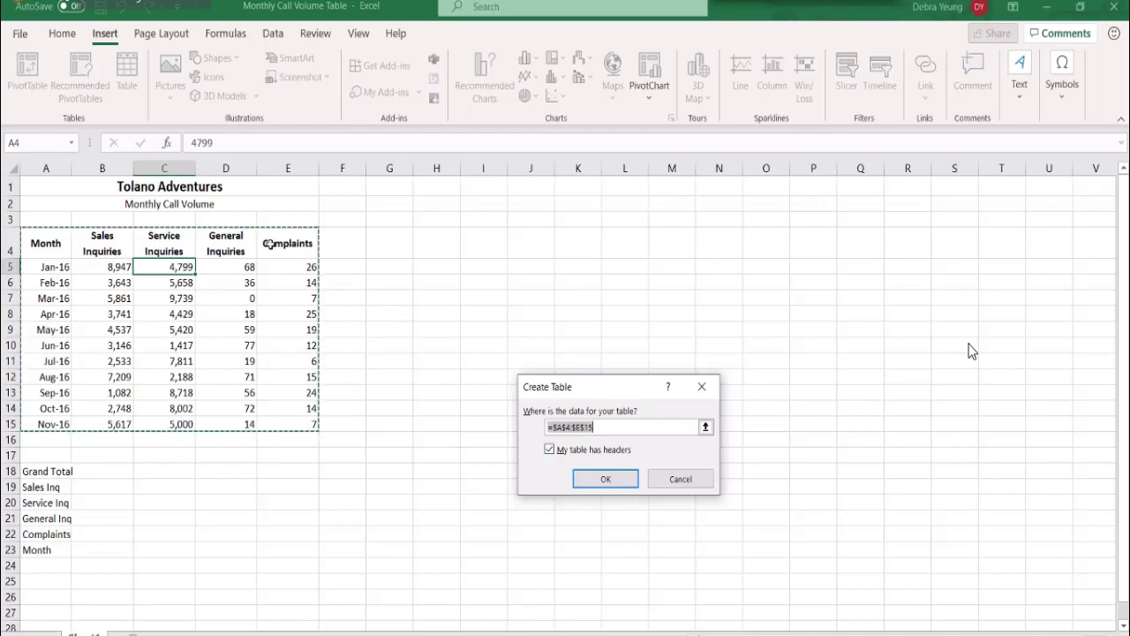
click(603, 479)
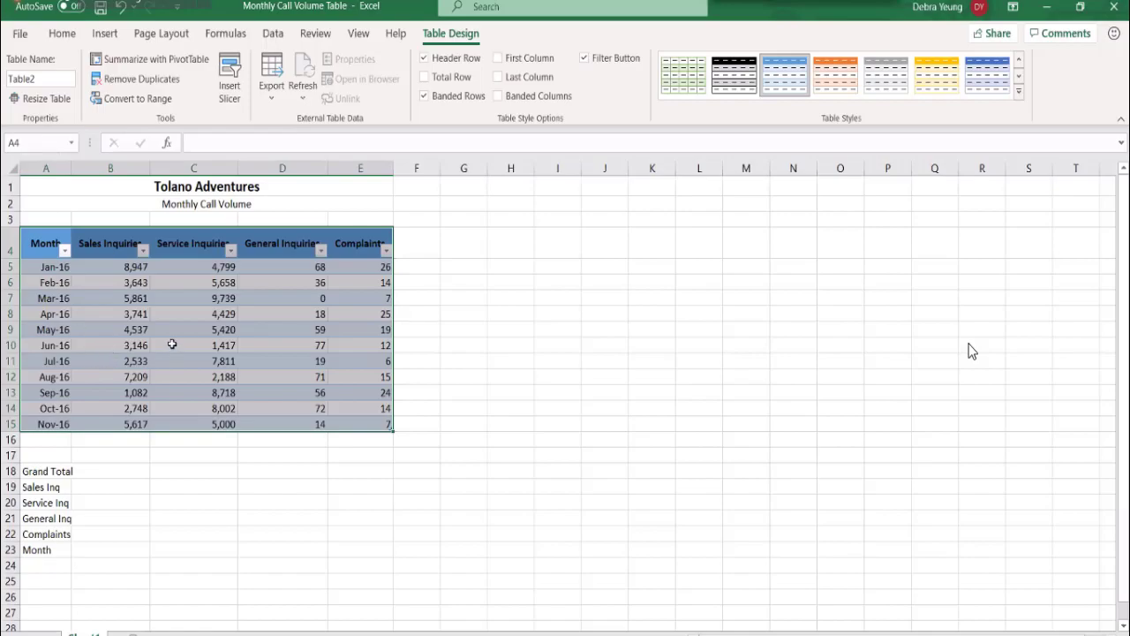
- Name the monthly call volume table Cell_Volume
click(171, 345)
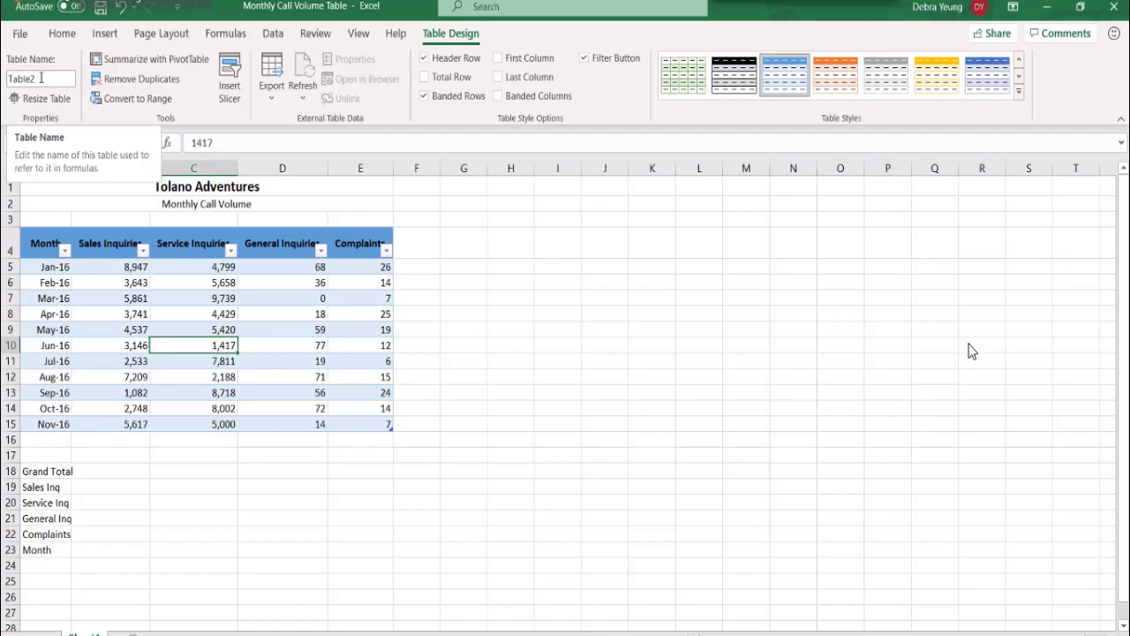
click(41, 78)
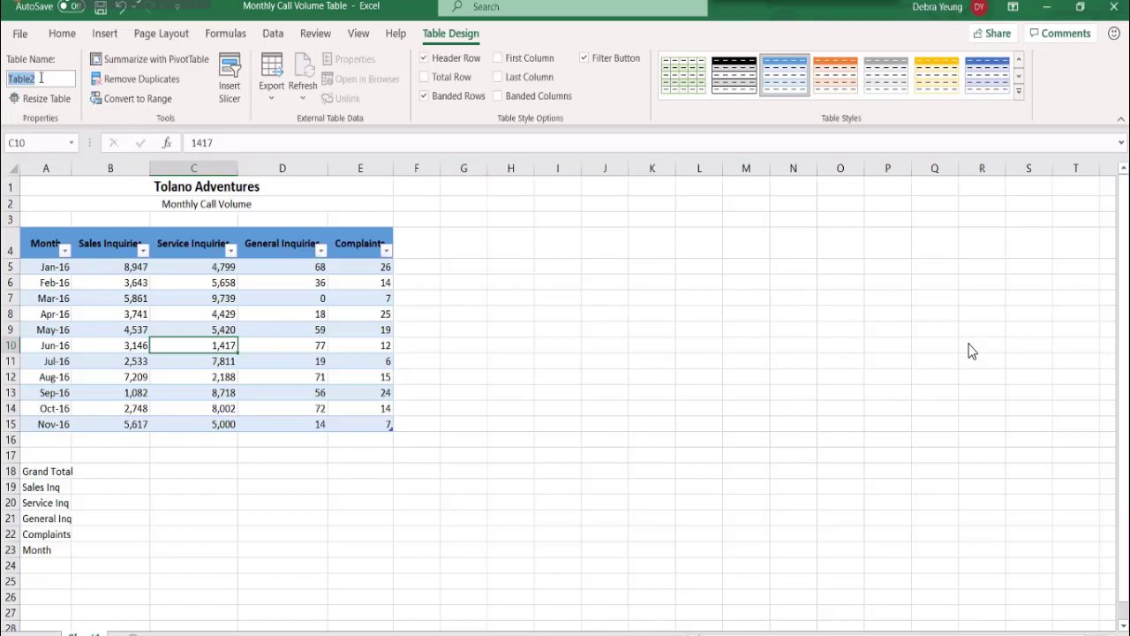
text(Cell_Volume)
click(605, 361)
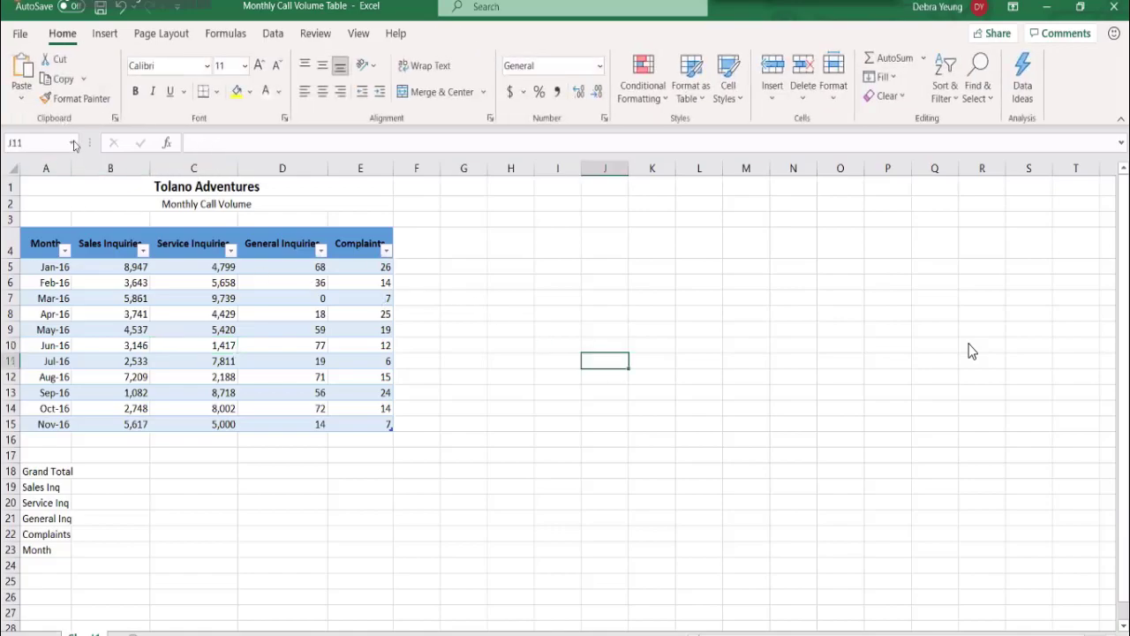
- Go to the Cell_Volume table by its name and check its table name in the design settings
click(73, 144)
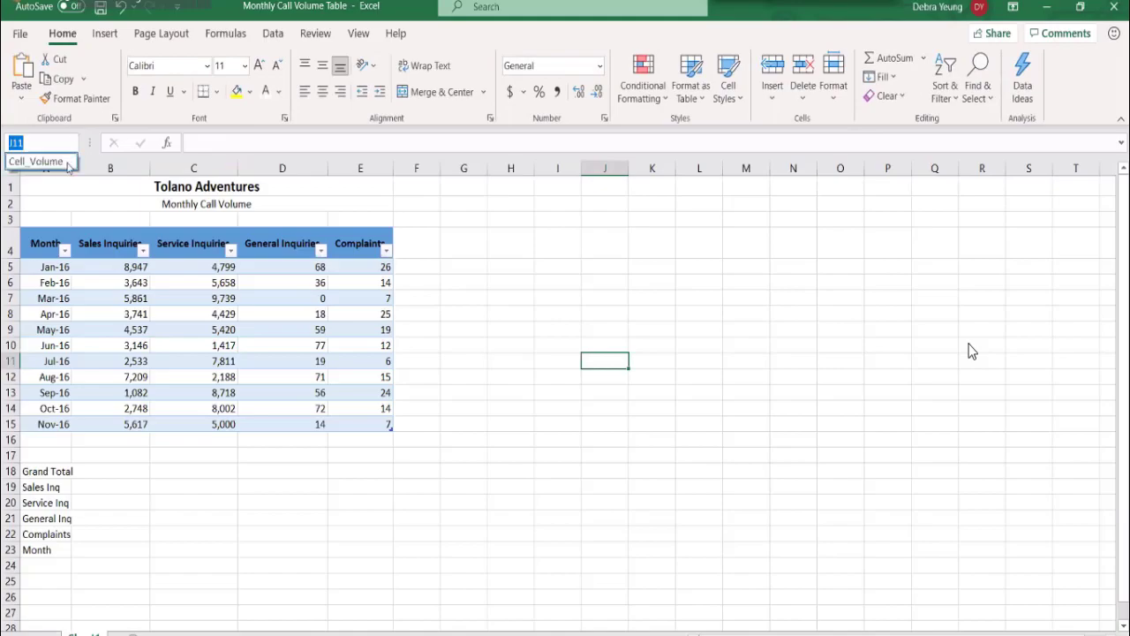
click(68, 165)
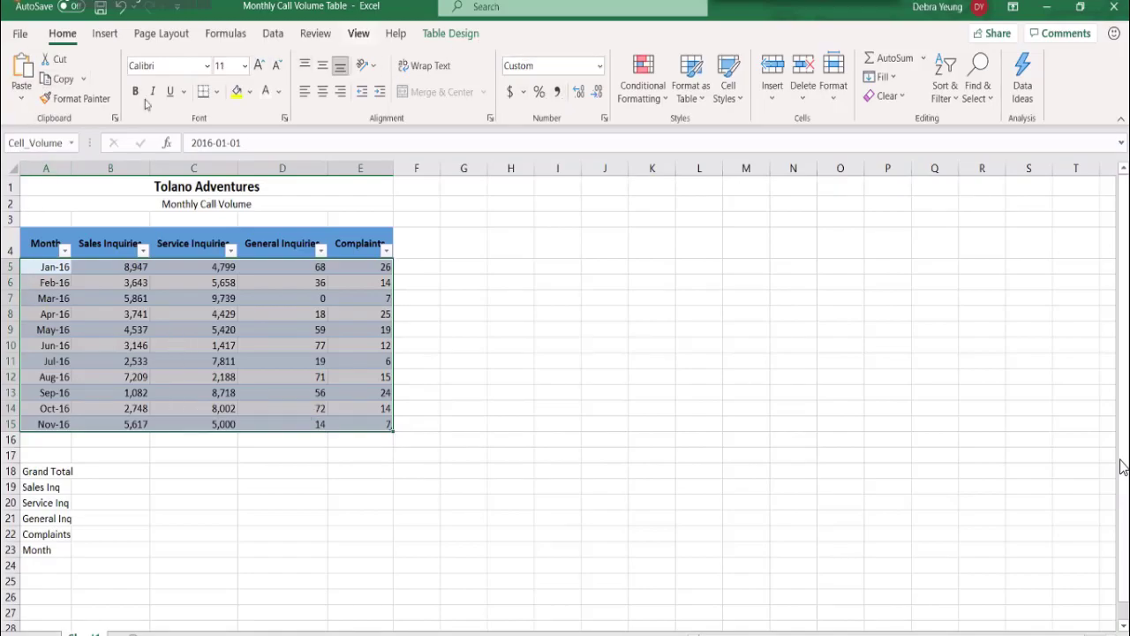
click(558, 244)
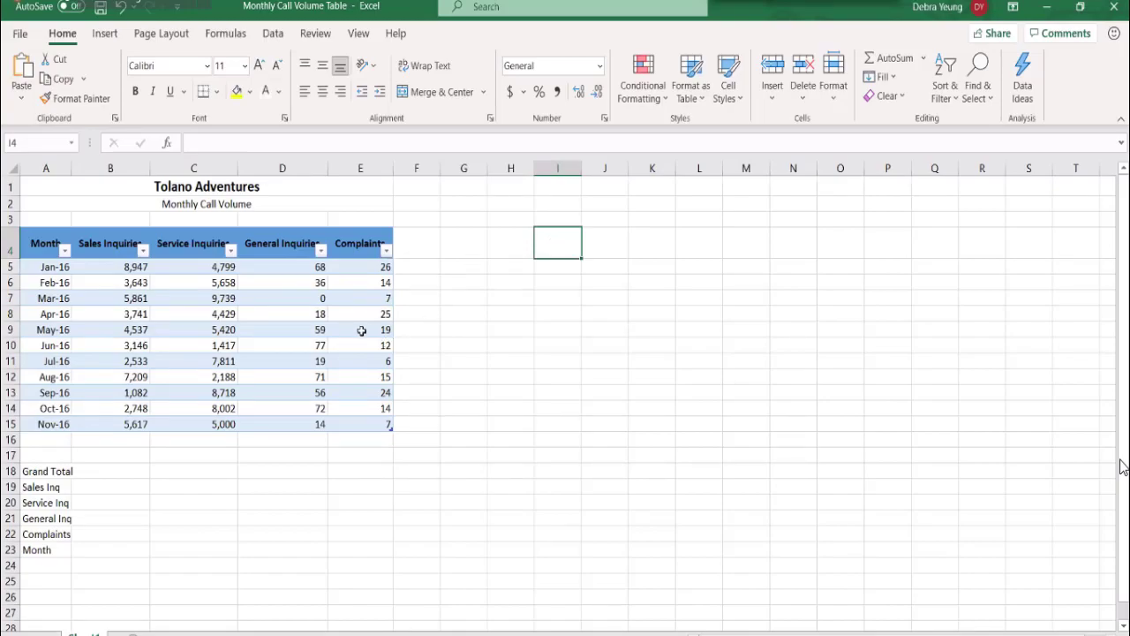
click(293, 287)
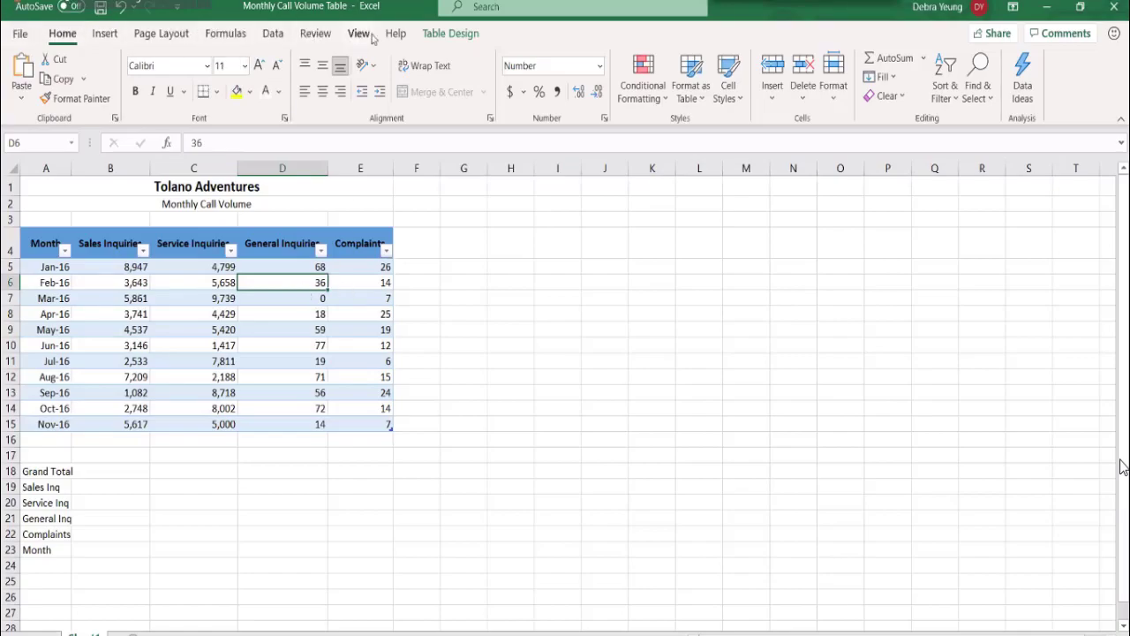
click(438, 37)
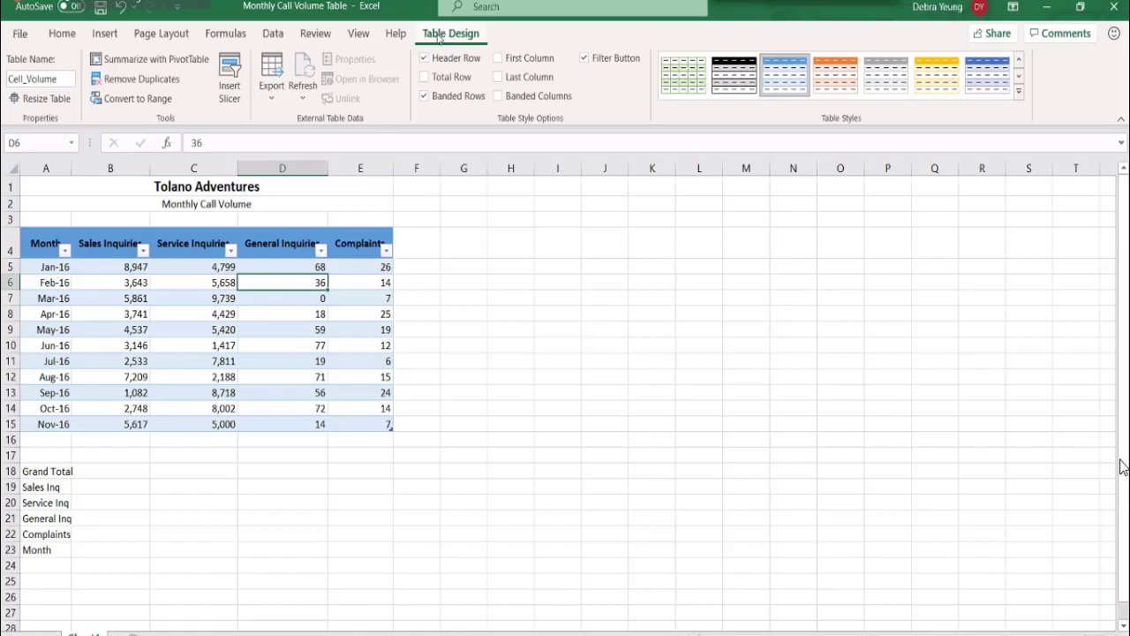
click(171, 279)
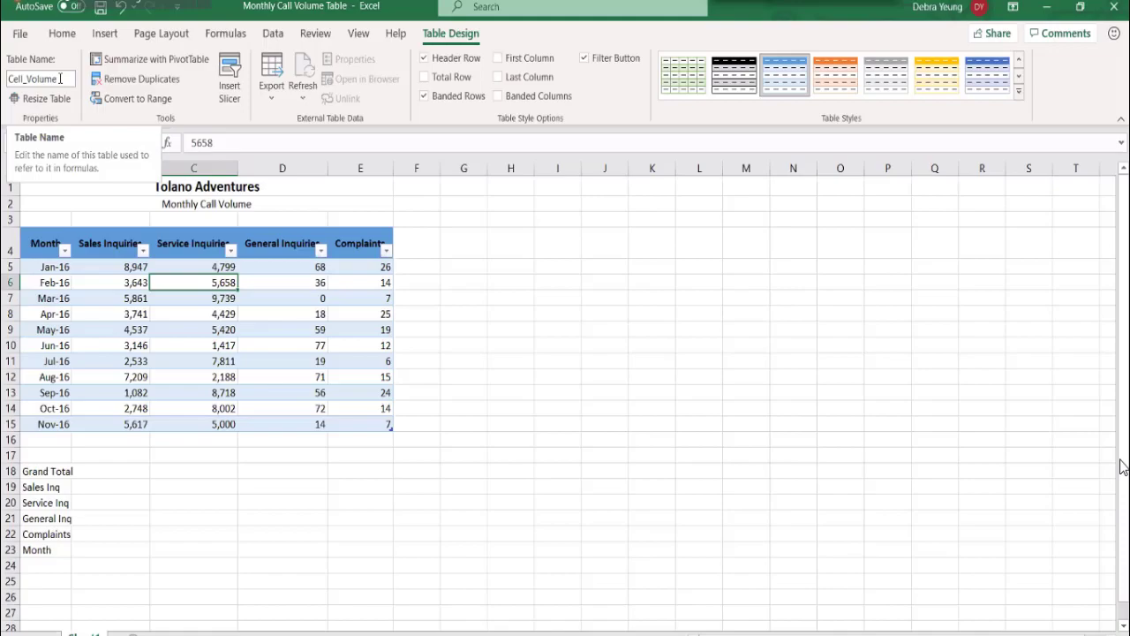
key(Return)
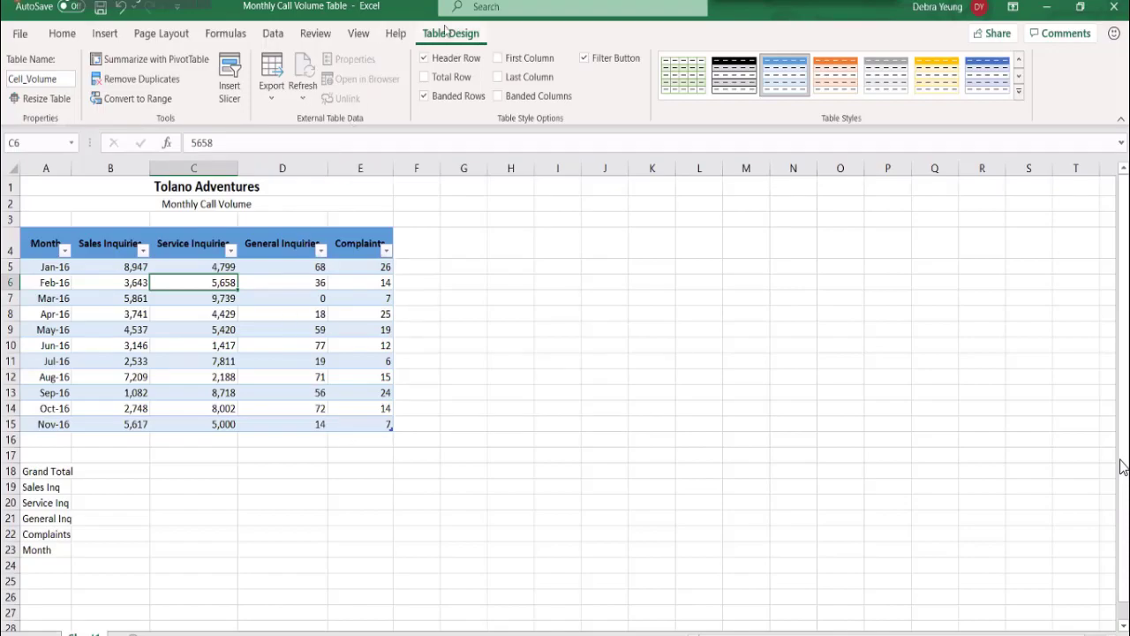
- Toggle the table's total row on and off twice to preview it
click(424, 78)
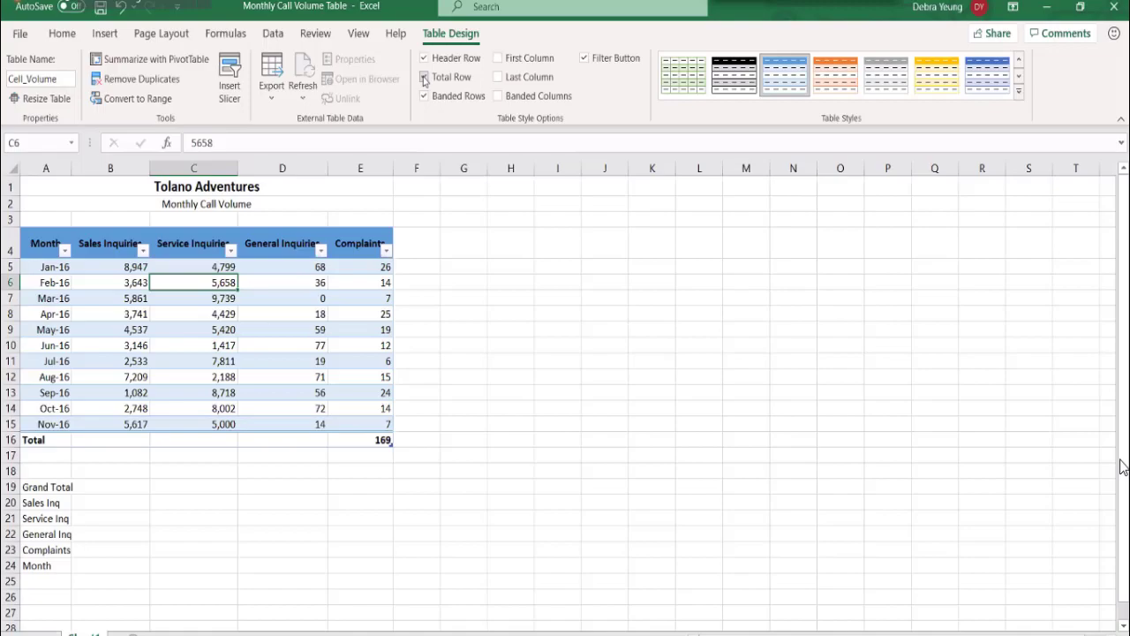
click(425, 78)
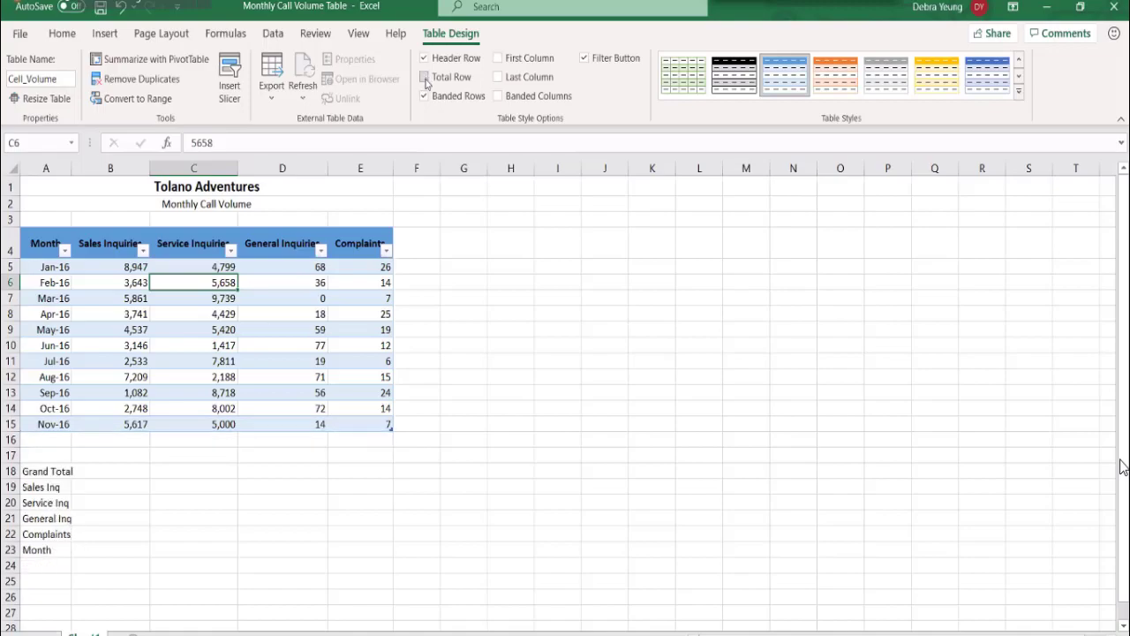
click(425, 79)
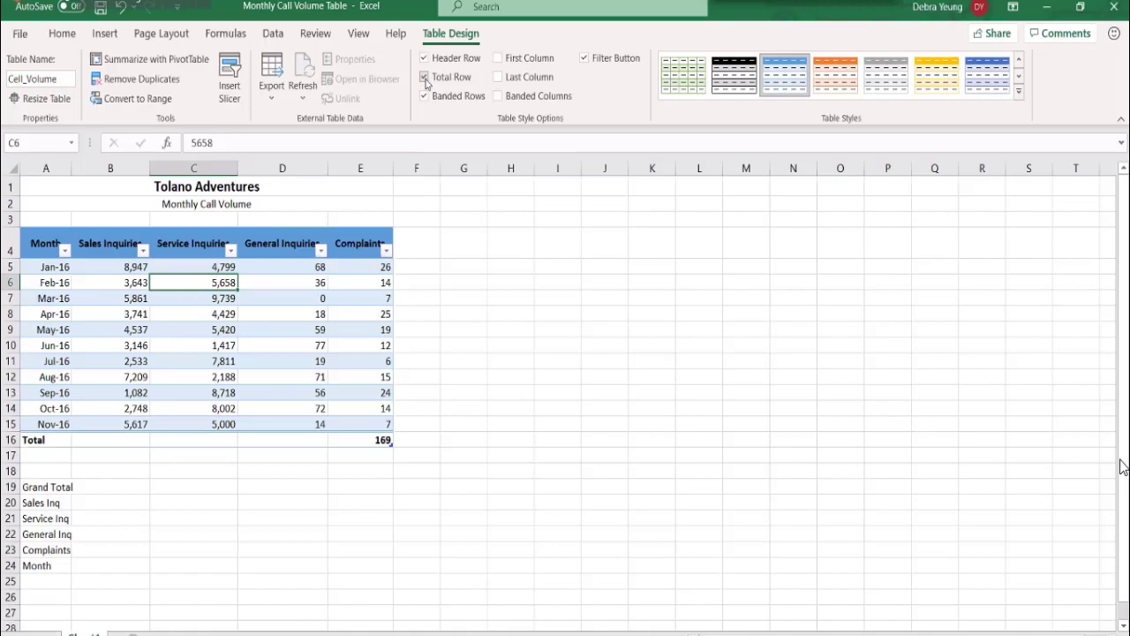
click(426, 79)
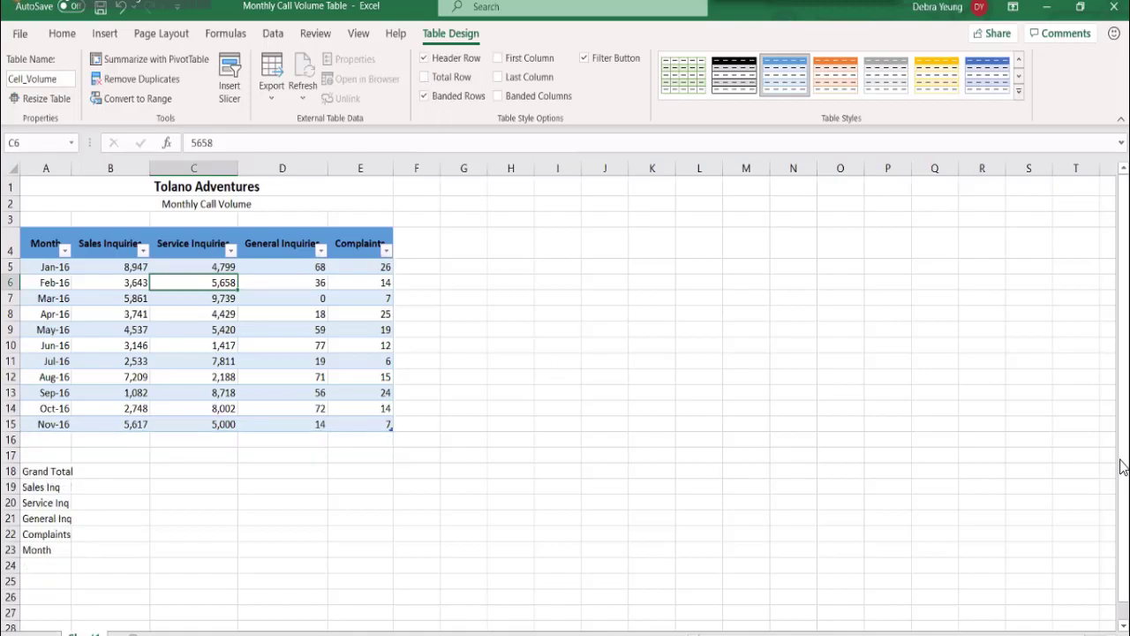
- Add a total row at the end of the Cell_Volume table
ctrl+scroll(1122, 468, up, 3)
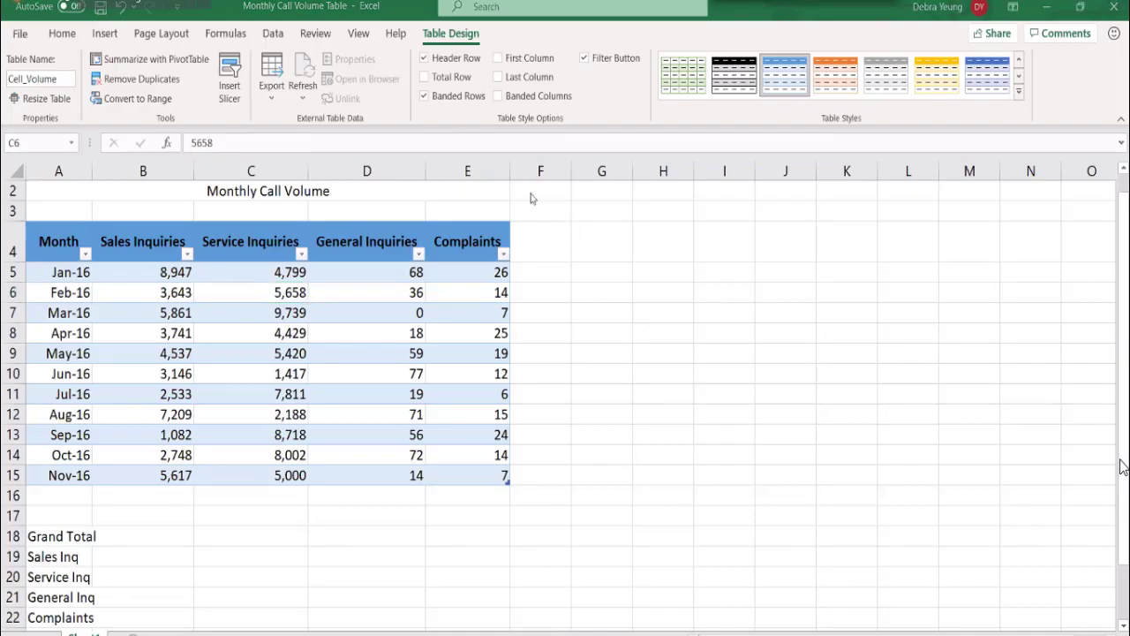
scroll(574, 219, up, 1)
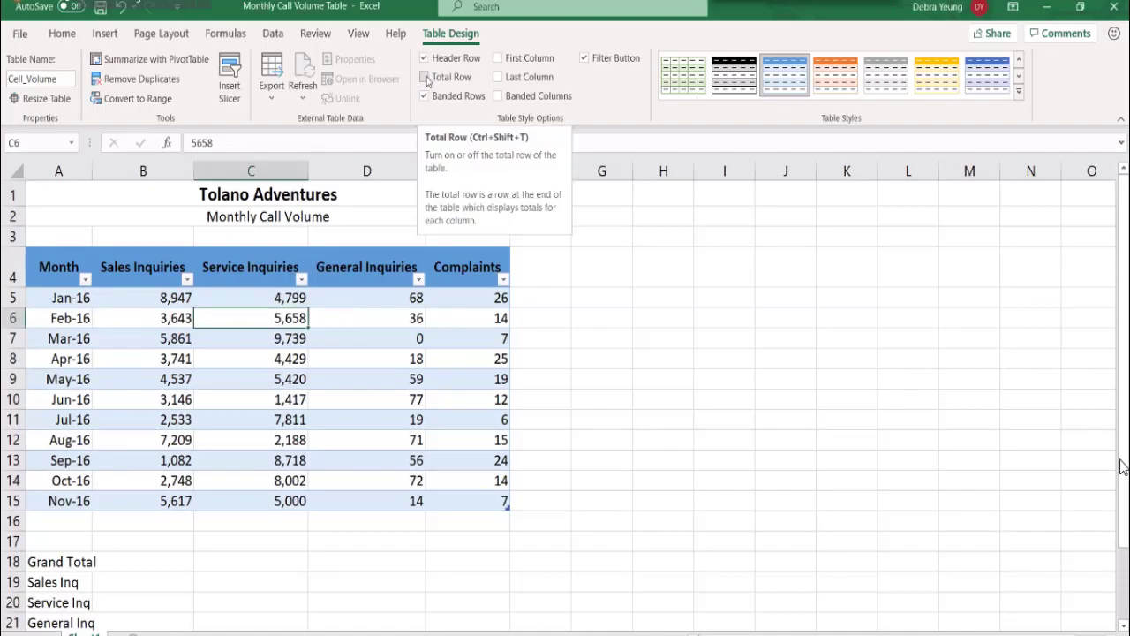
click(427, 77)
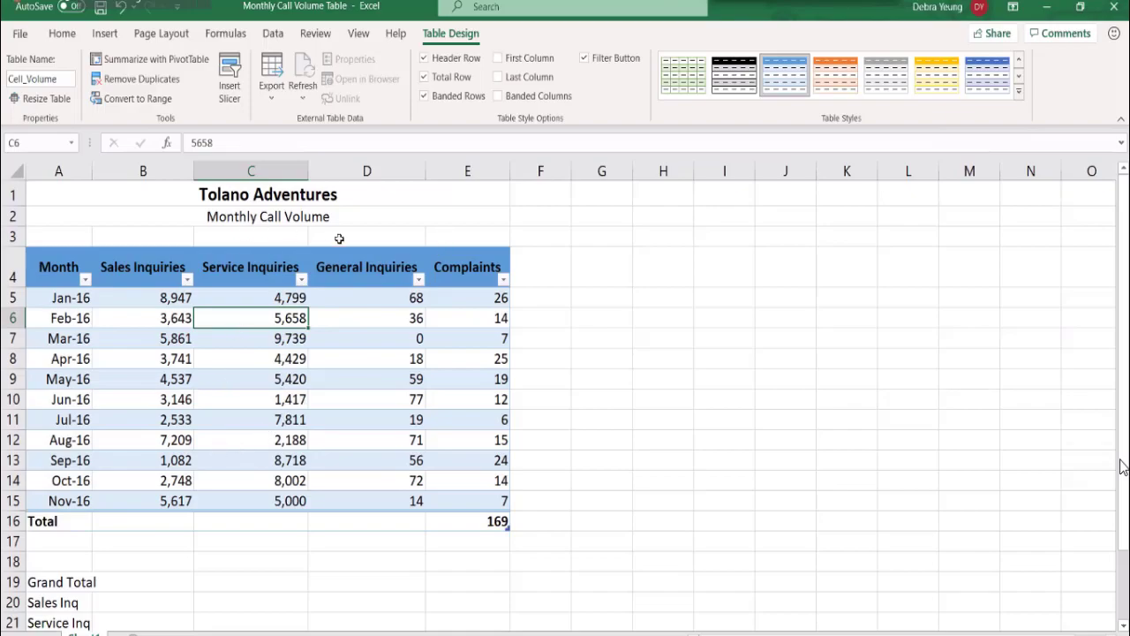
click(419, 276)
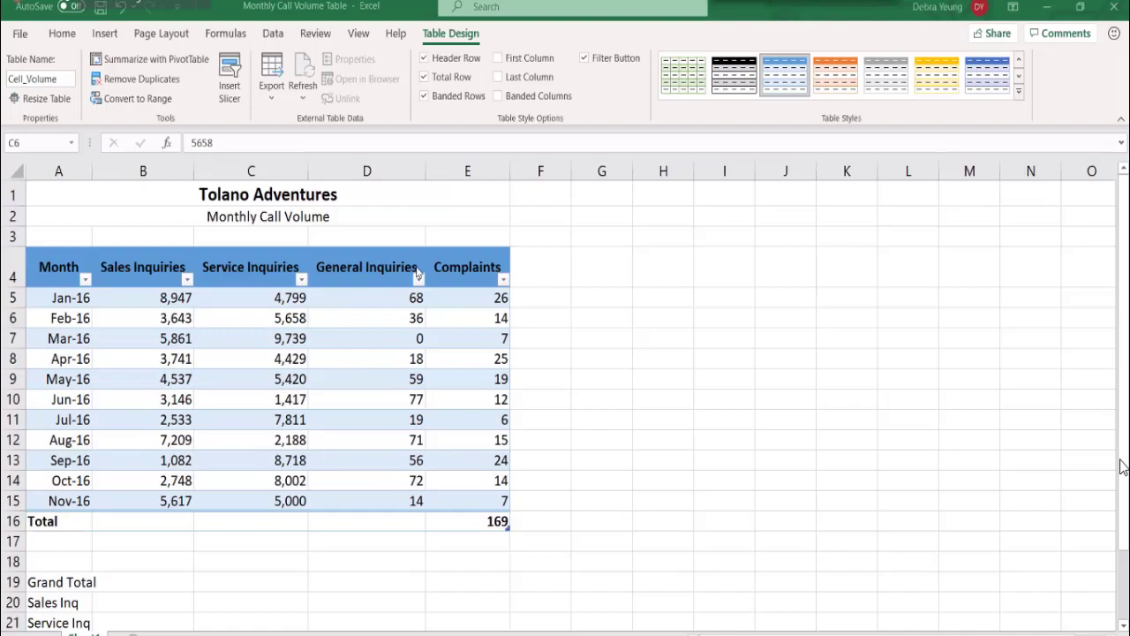
click(532, 298)
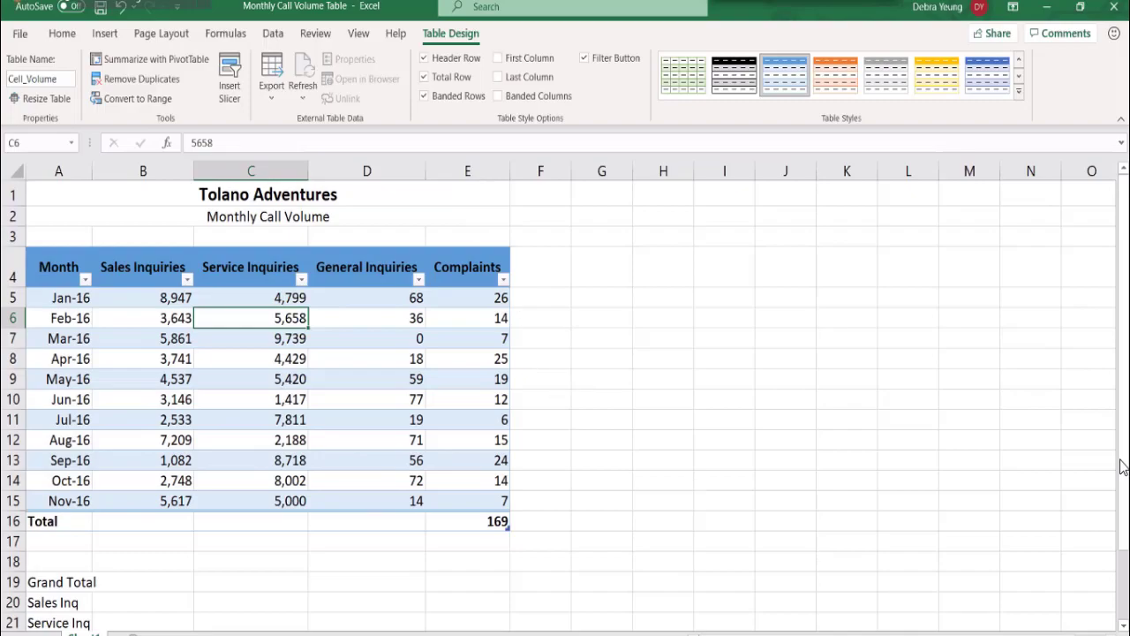
- Examine the structured reference formula in the Complaints total cell E16 and the column it refers to
ctrl+scroll(1123, 466, up, 1)
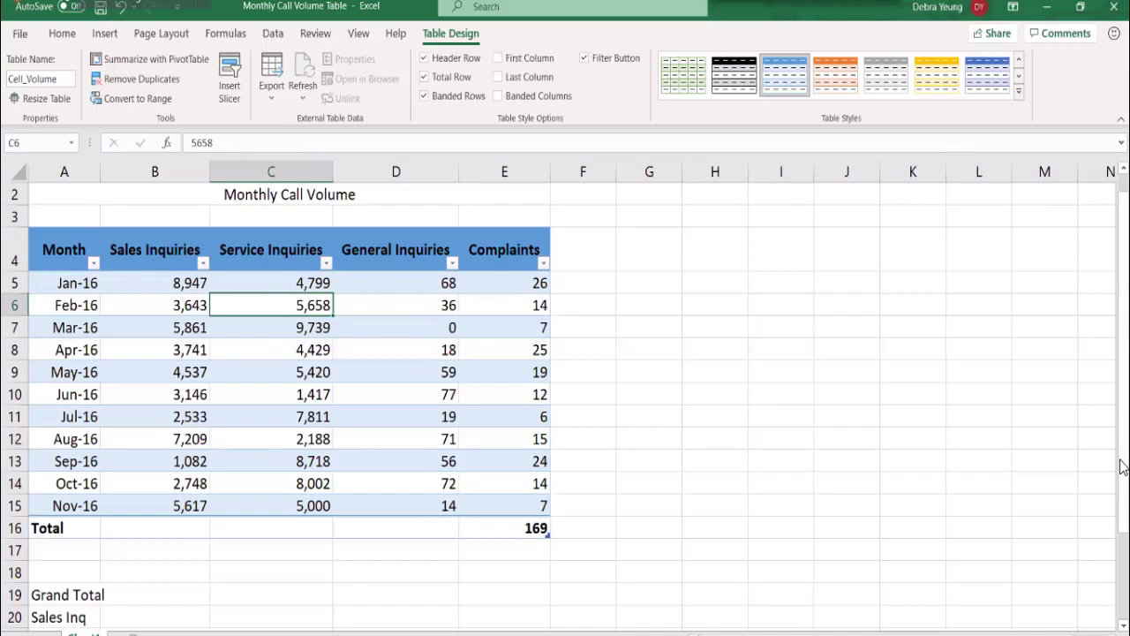
ctrl+scroll(1123, 466, up, 1)
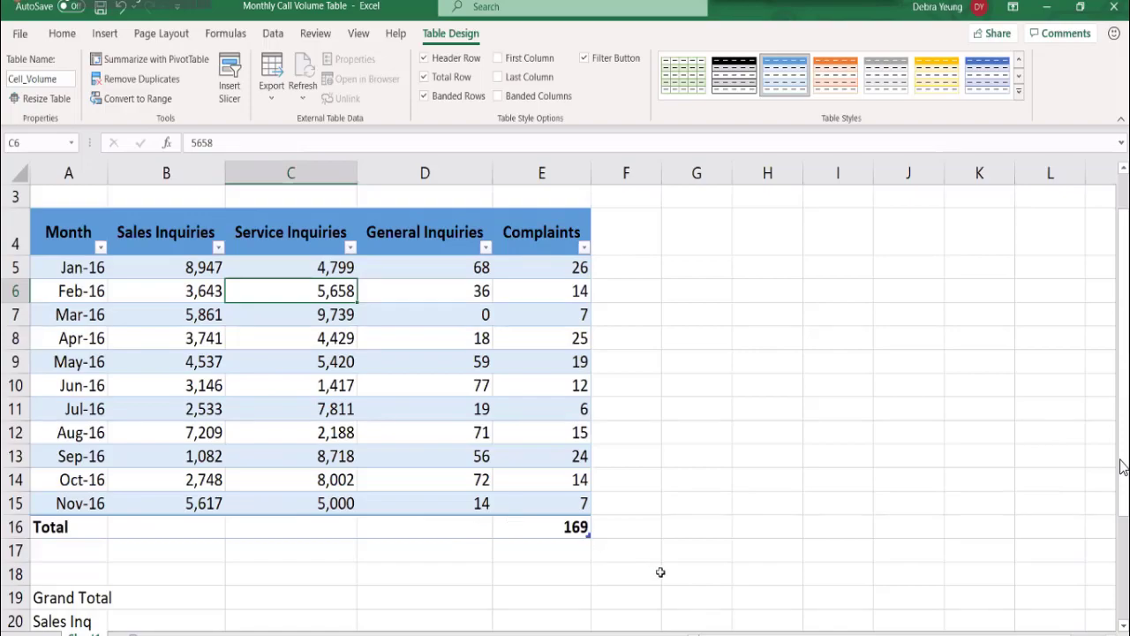
ctrl+scroll(1121, 466, up, 1)
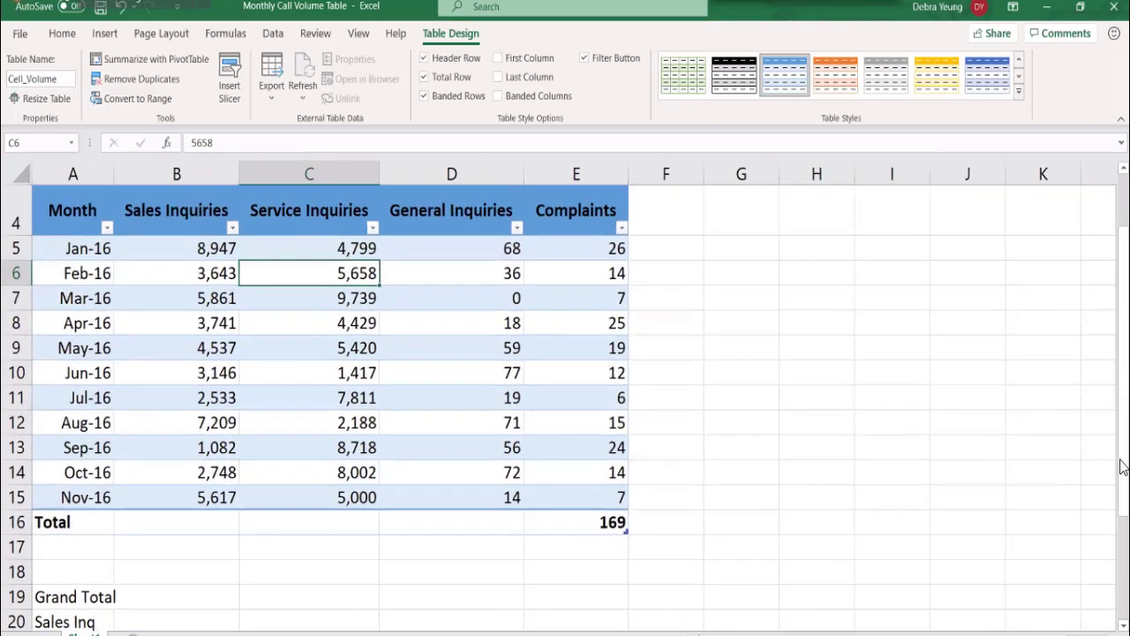
ctrl+scroll(1121, 467, up, 1)
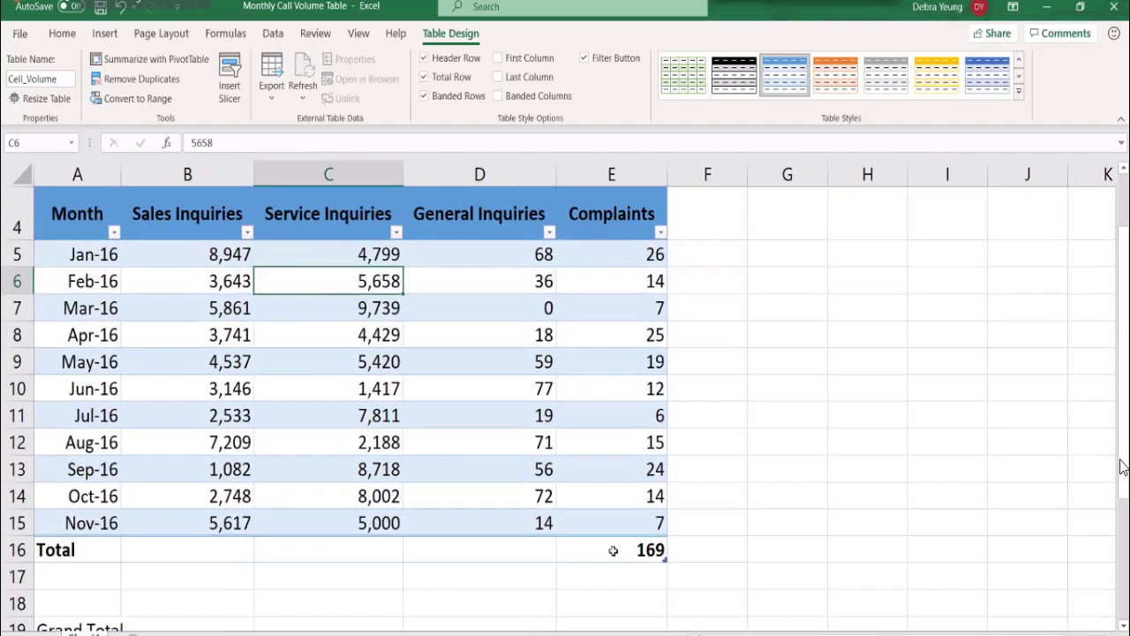
click(613, 550)
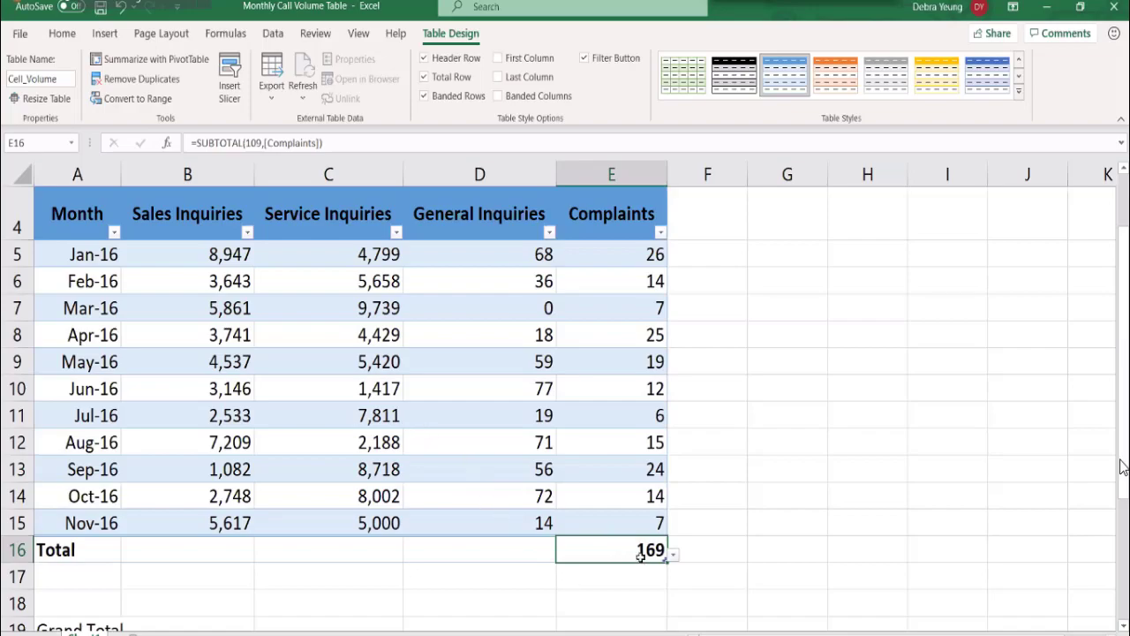
click(342, 139)
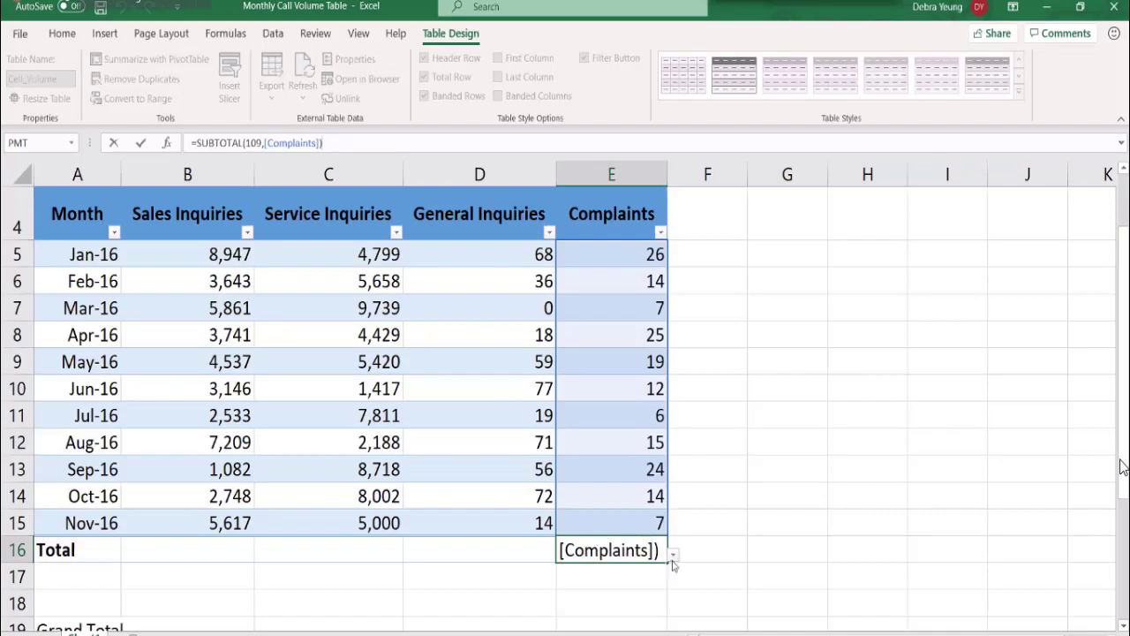
key(Return)
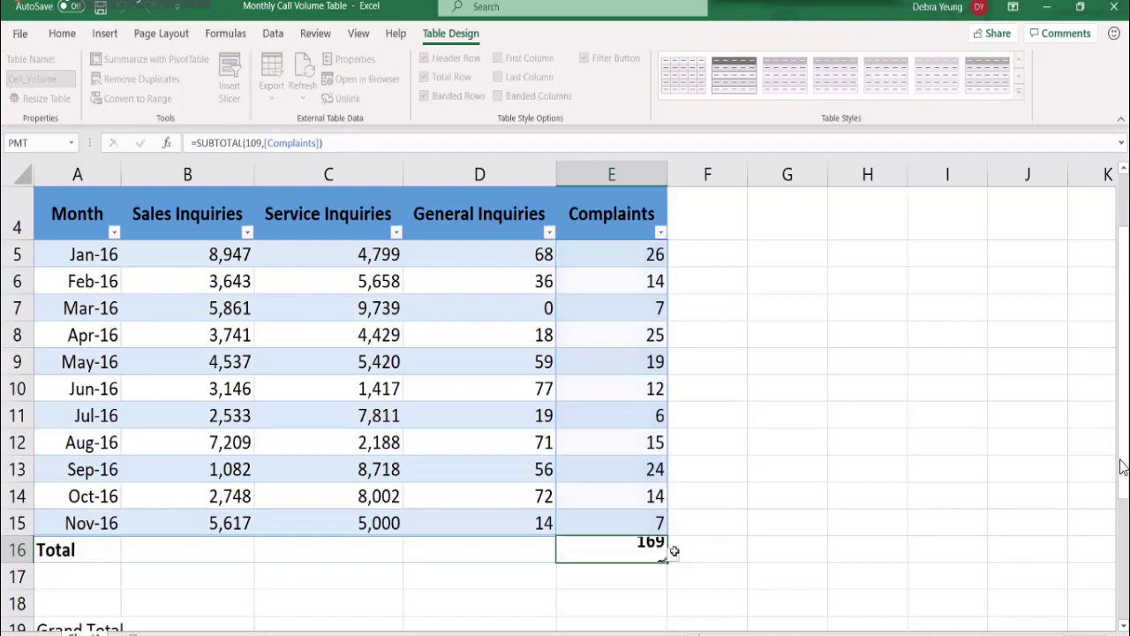
- Choose Sum as the total row function for the Complaints column in E16
click(626, 549)
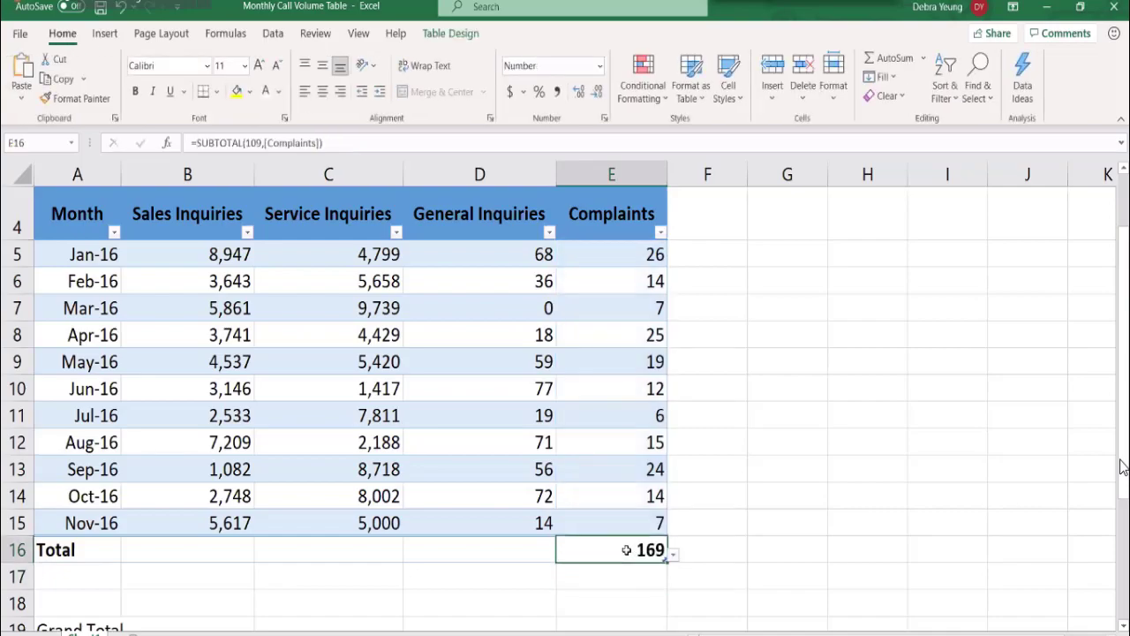
click(672, 556)
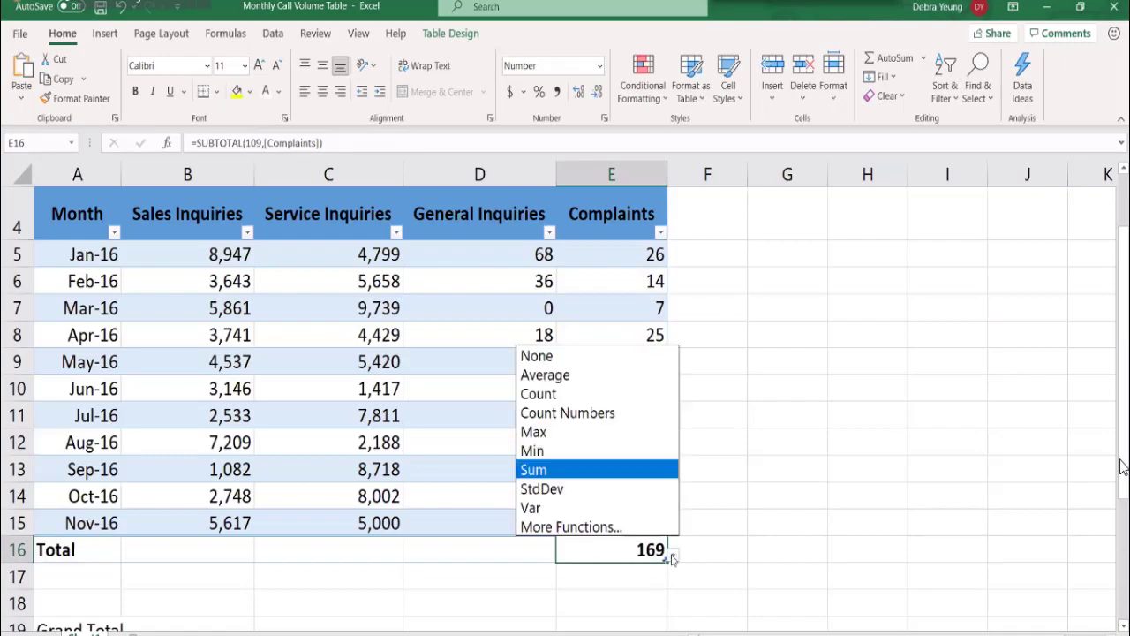
click(554, 475)
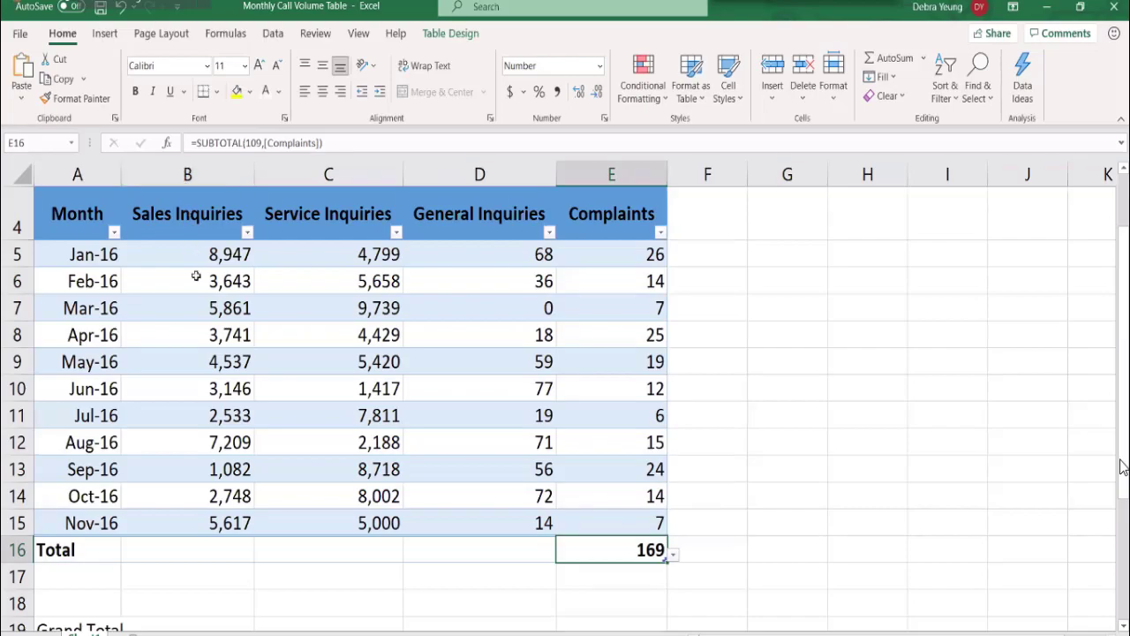
- Choose Sum as the total row function for the Sales Inquiries, Service Inquiries and General Inquiries columns in B16:D16
click(158, 549)
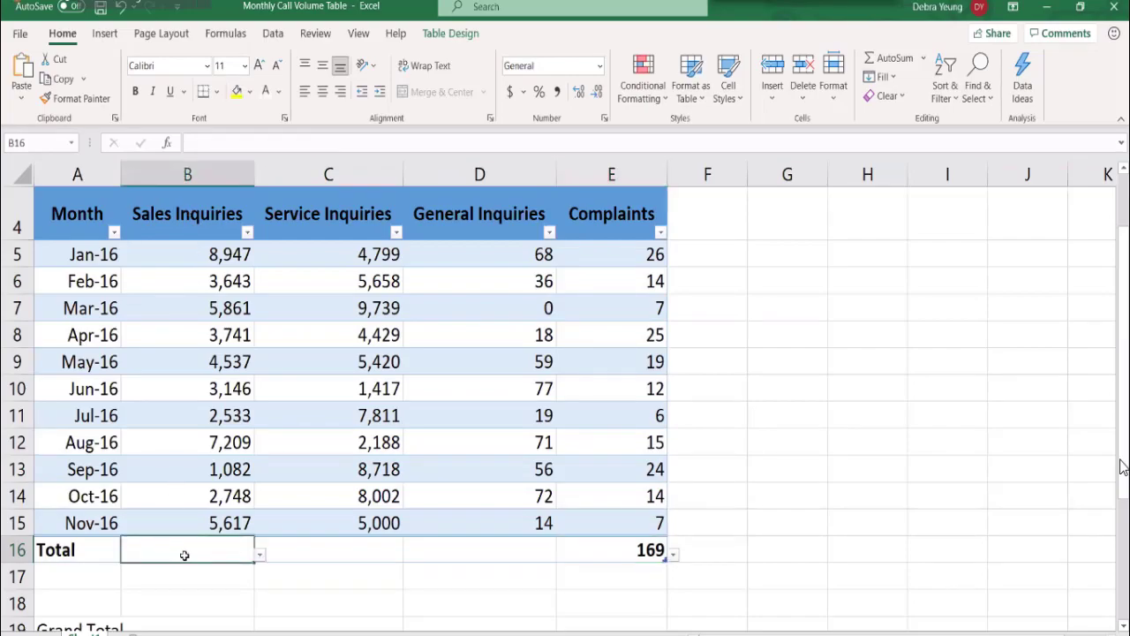
click(258, 554)
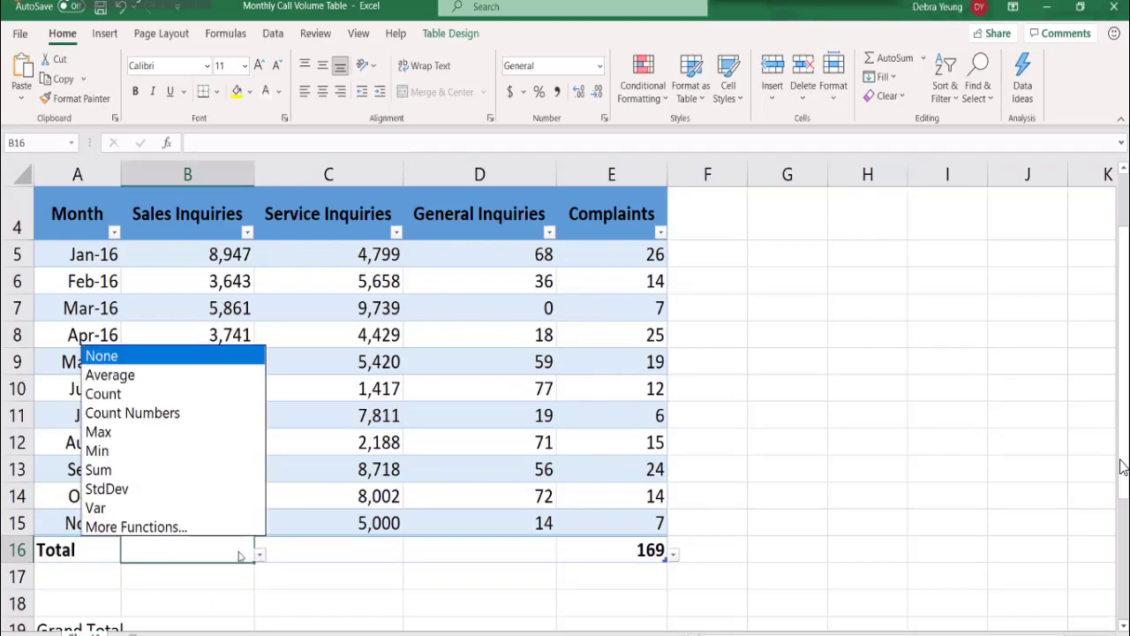
click(138, 471)
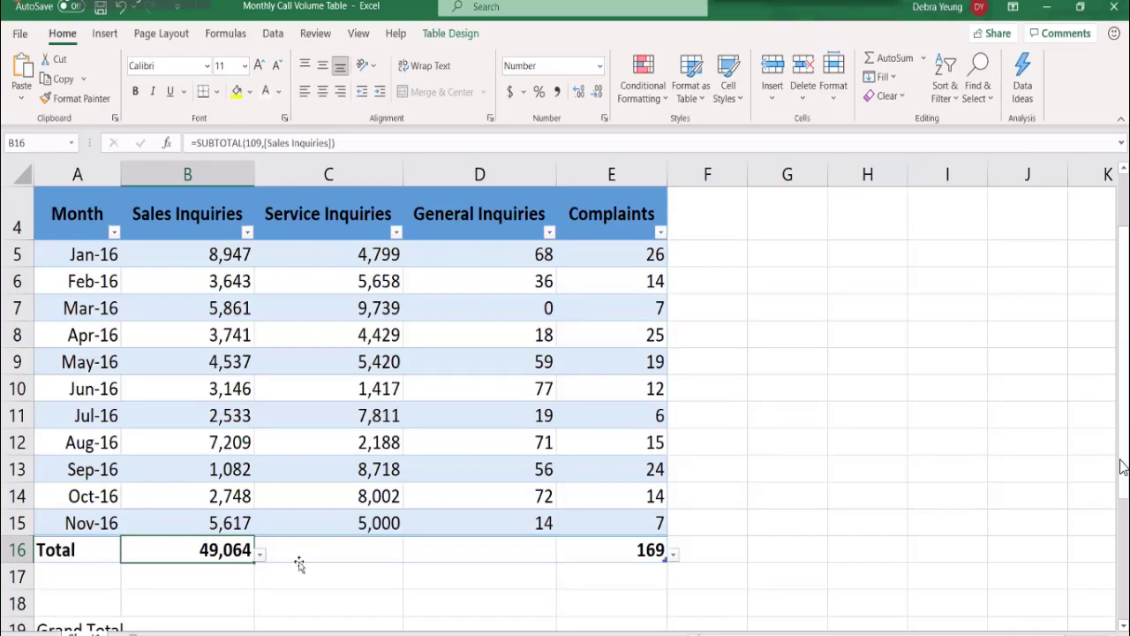
click(344, 545)
click(409, 555)
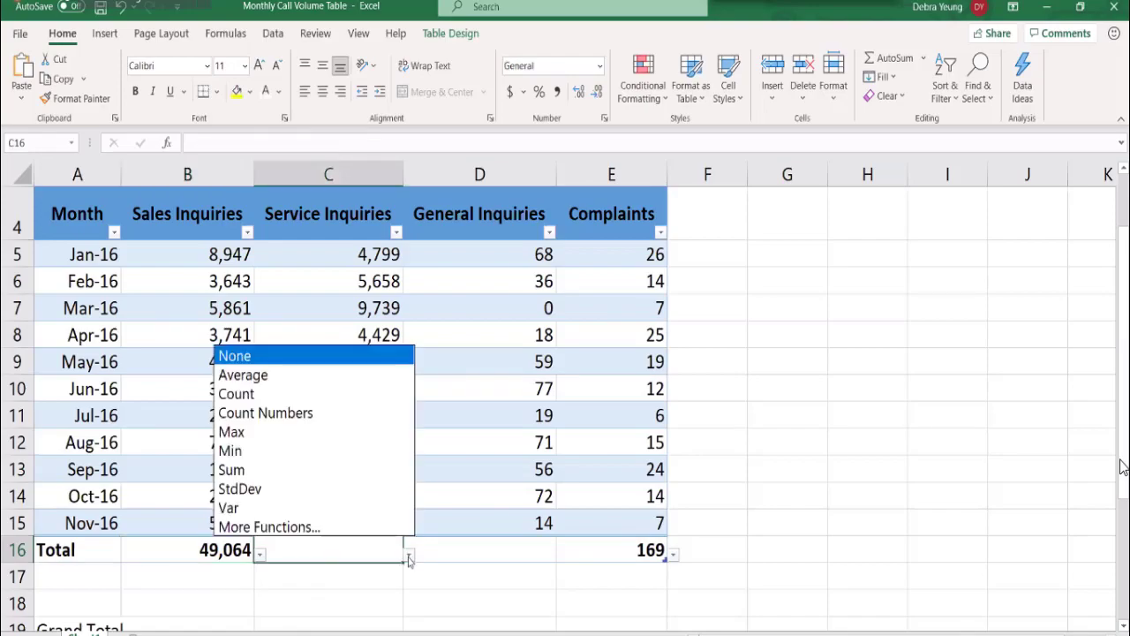
click(305, 470)
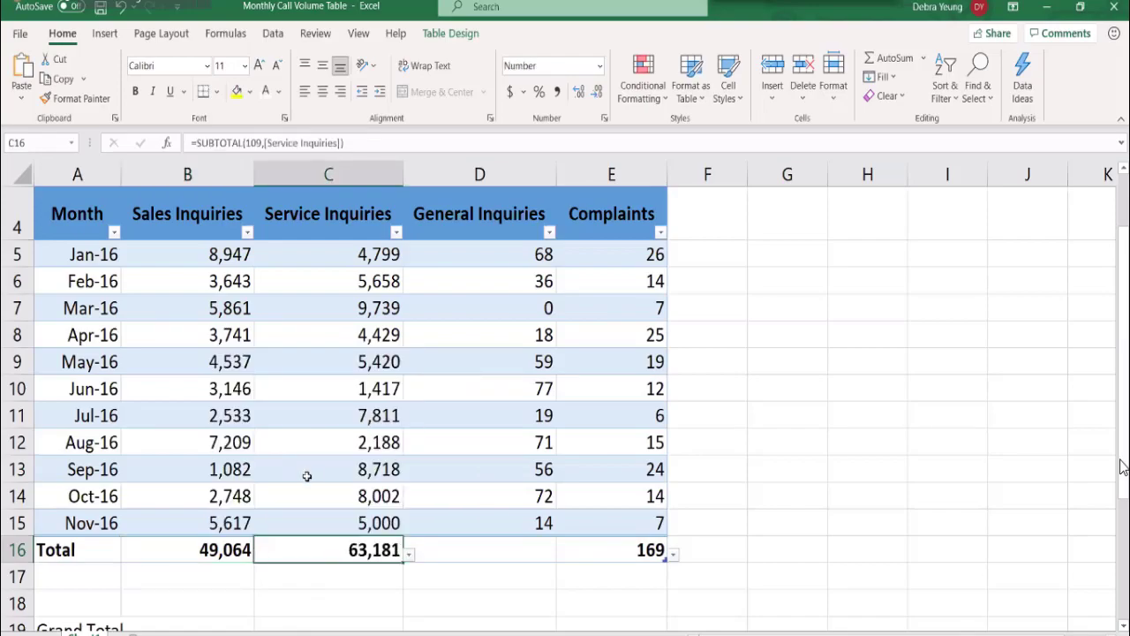
click(437, 552)
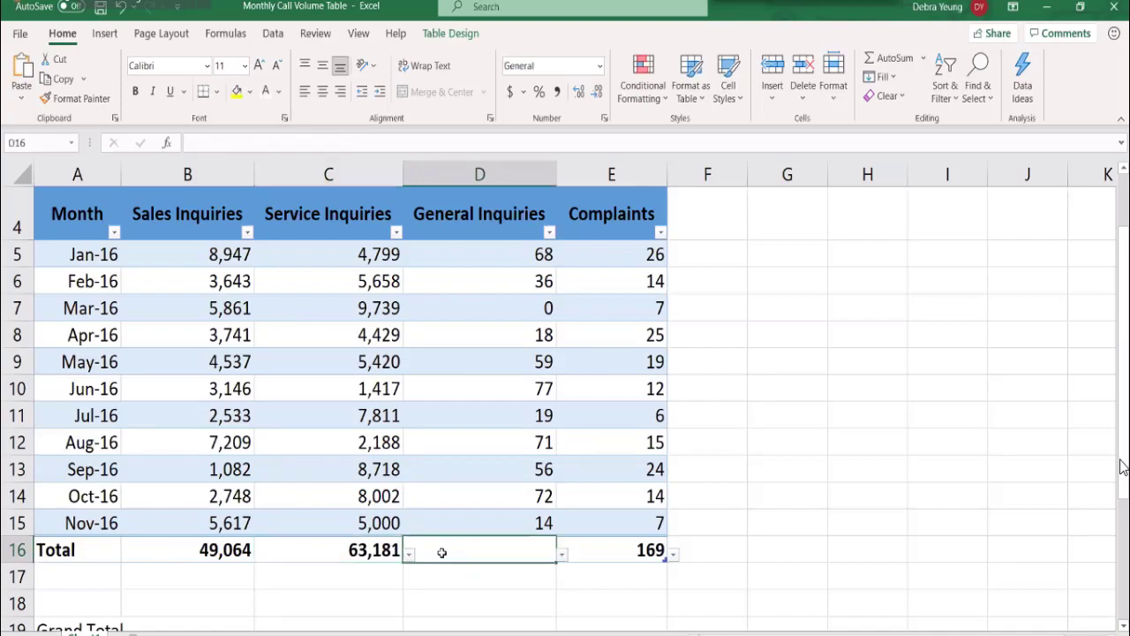
click(561, 554)
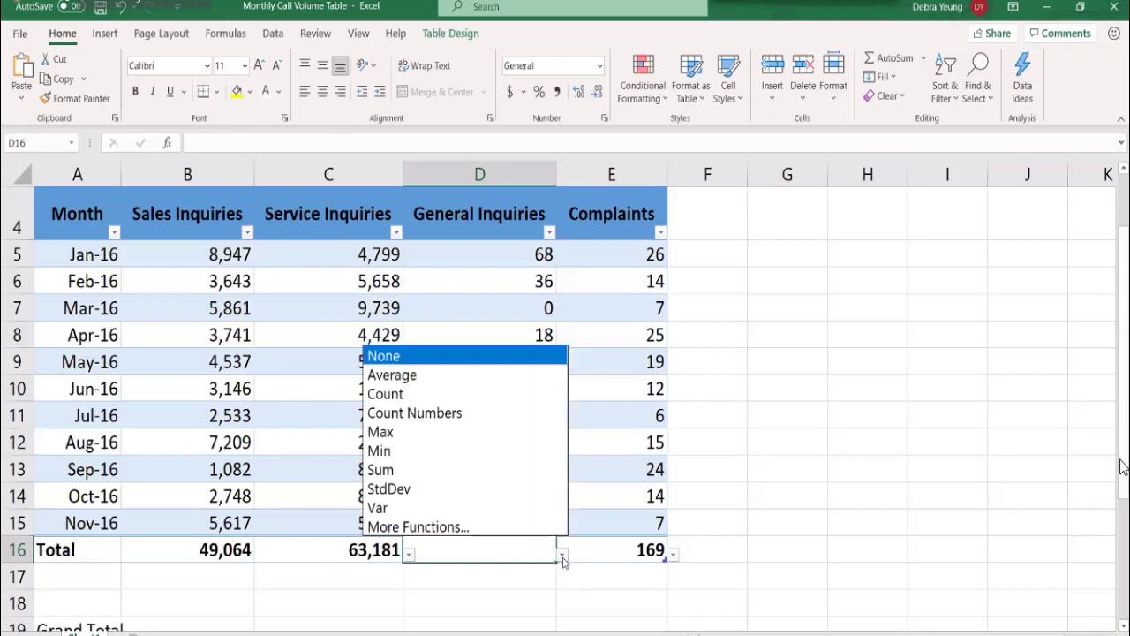
click(422, 478)
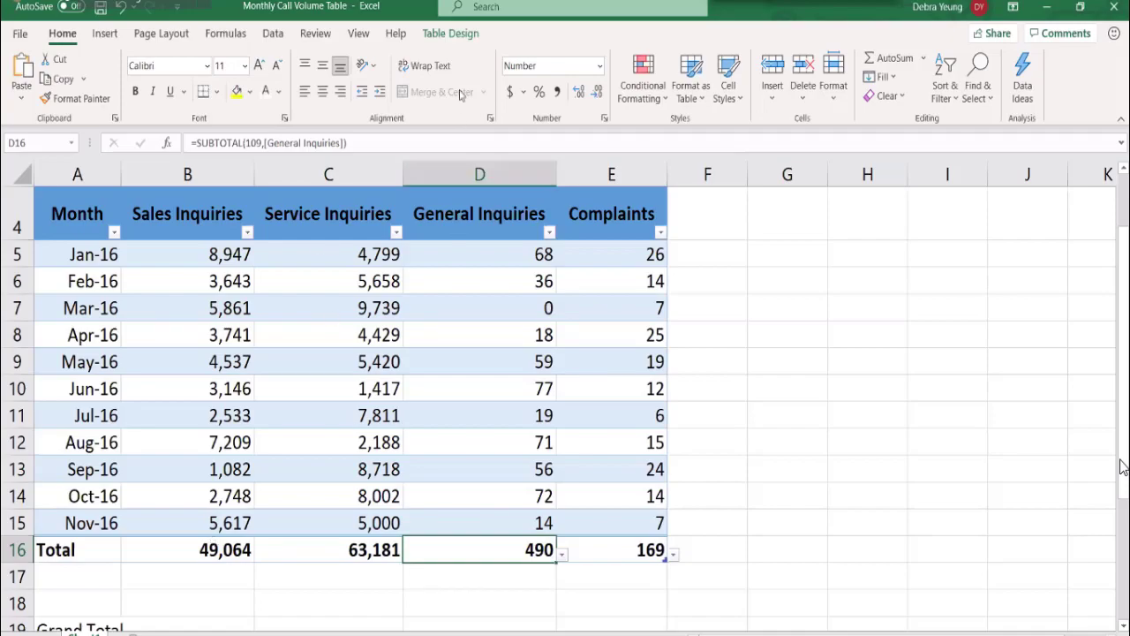
- Toggle the table's total row off and back on, and check the formulas in E16 and D16
click(446, 34)
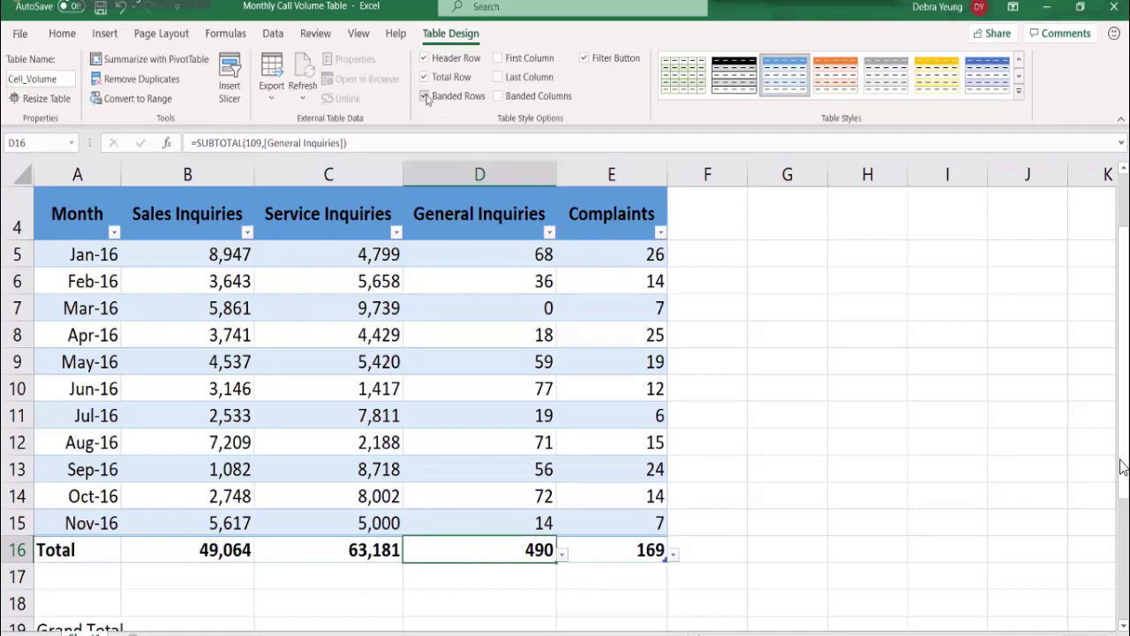
click(425, 78)
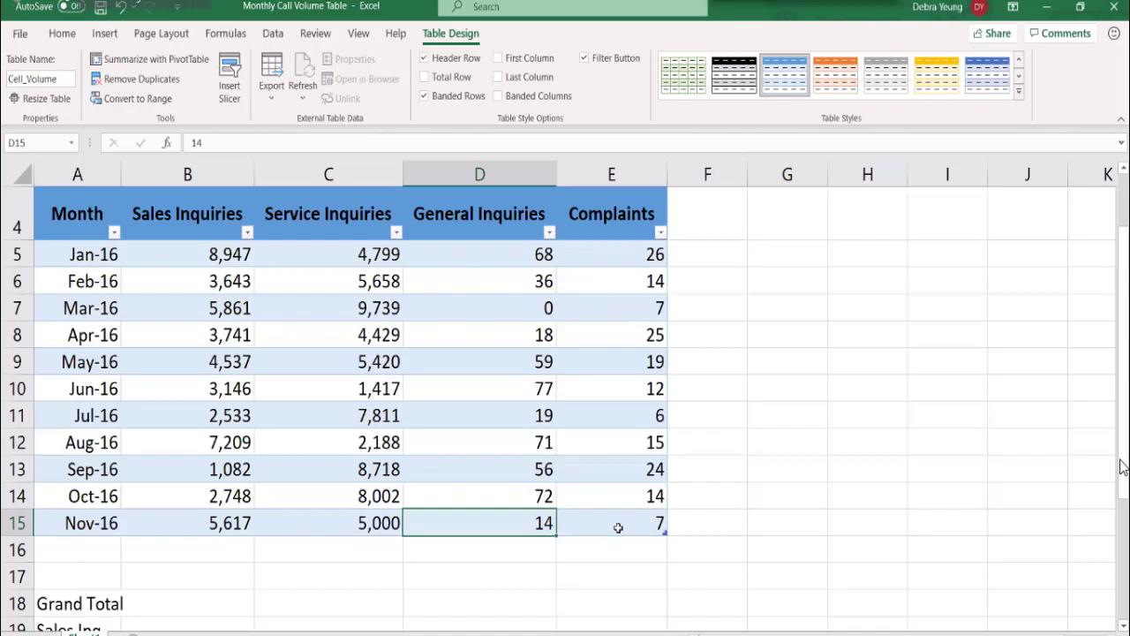
click(424, 78)
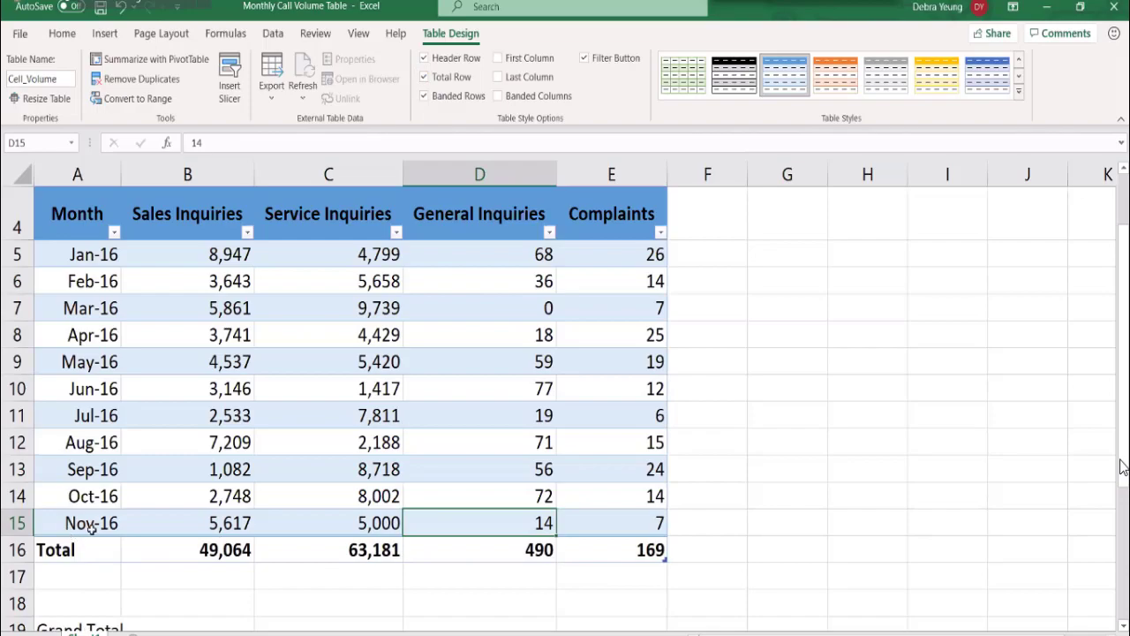
click(625, 546)
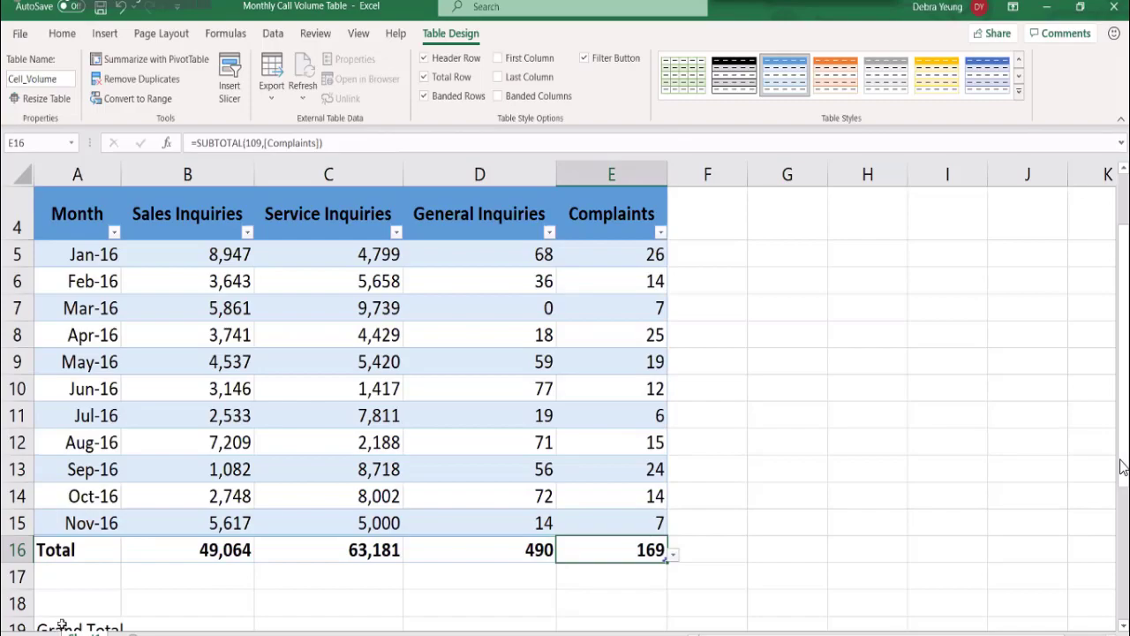
click(458, 552)
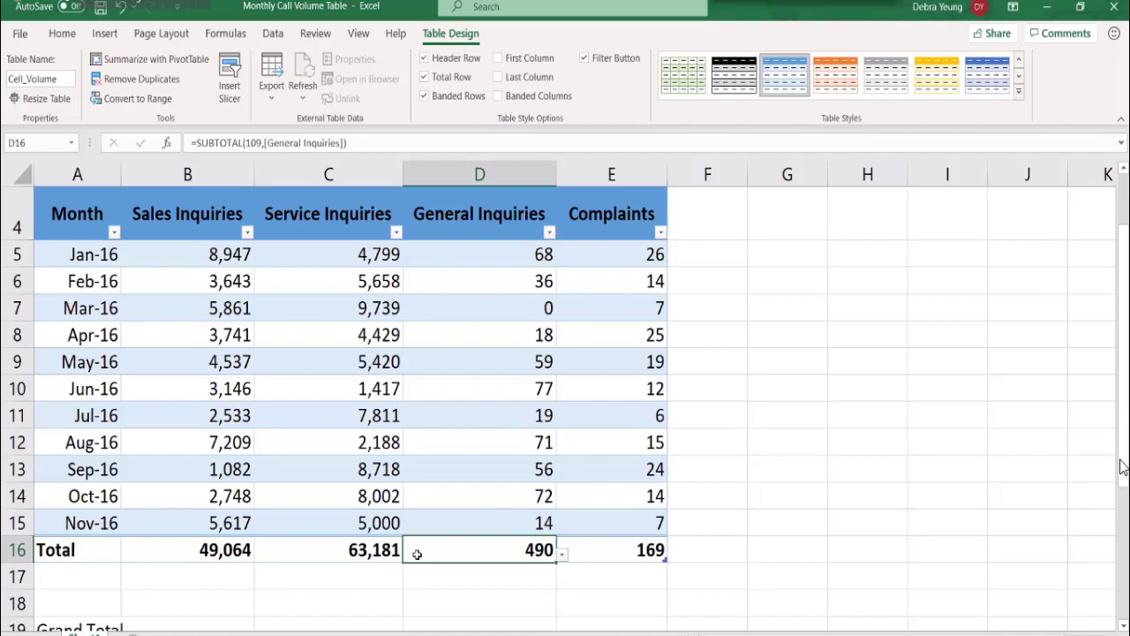
- Turn off the total row and manually enter =sum(Cell_Volume[Complaints] in E16, using the Complaints cells E5:E15
click(423, 78)
click(601, 554)
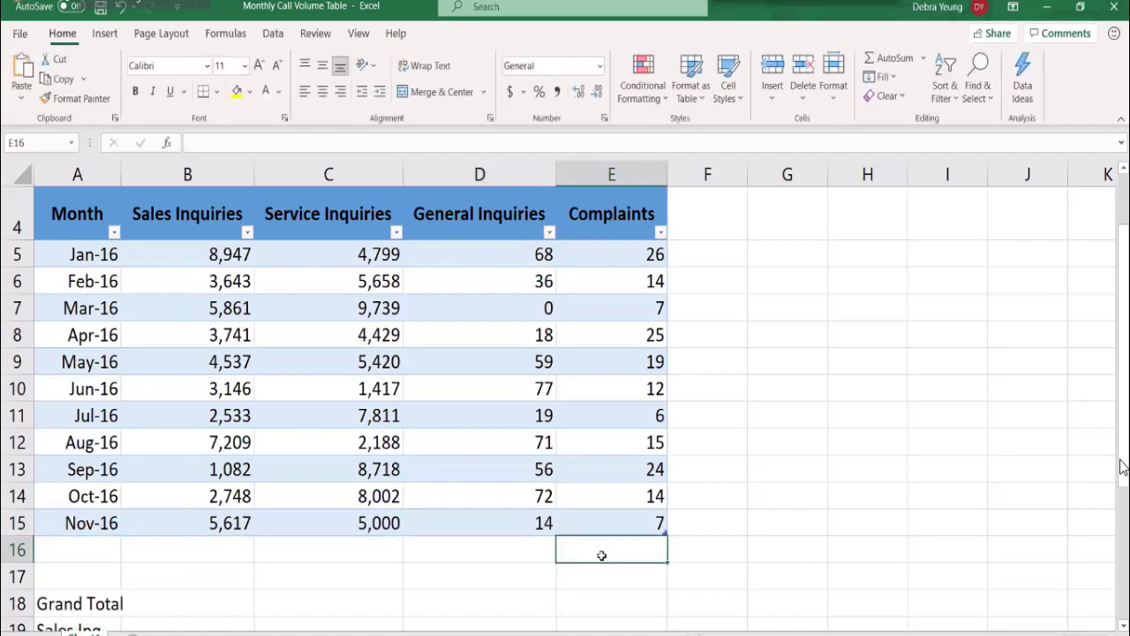
text(=s)
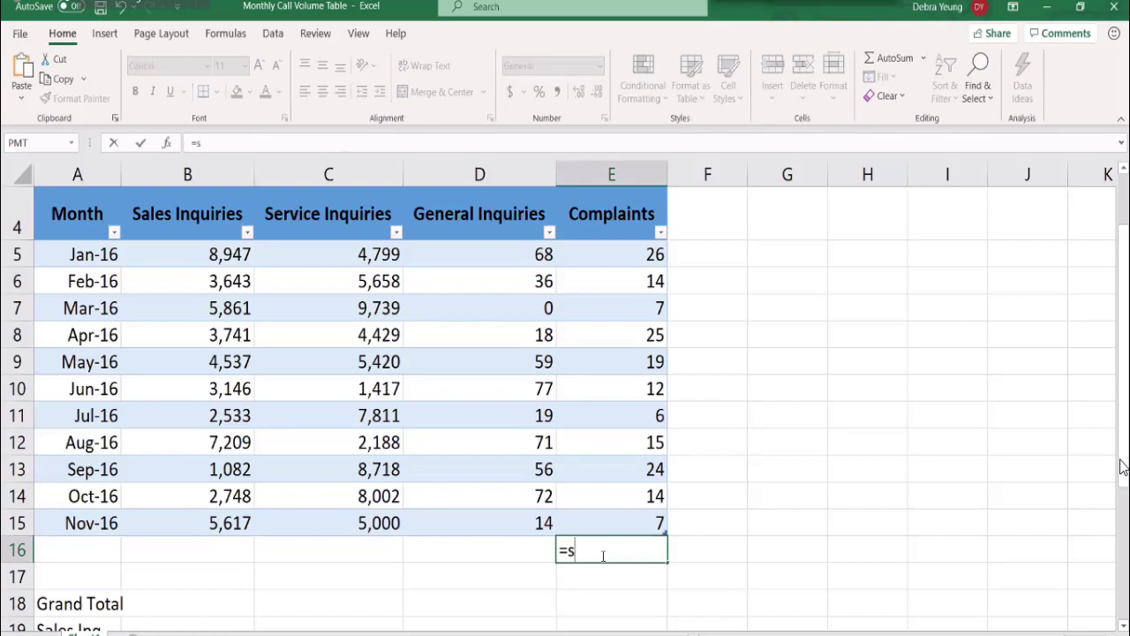
text(um()
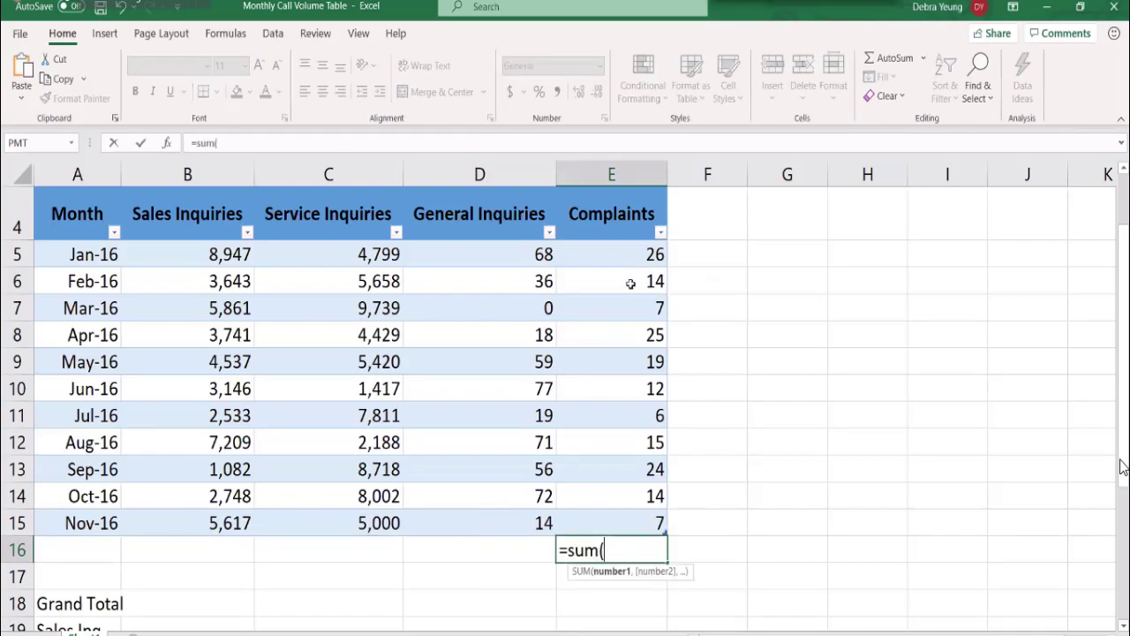
click(629, 256)
shift+click(614, 522)
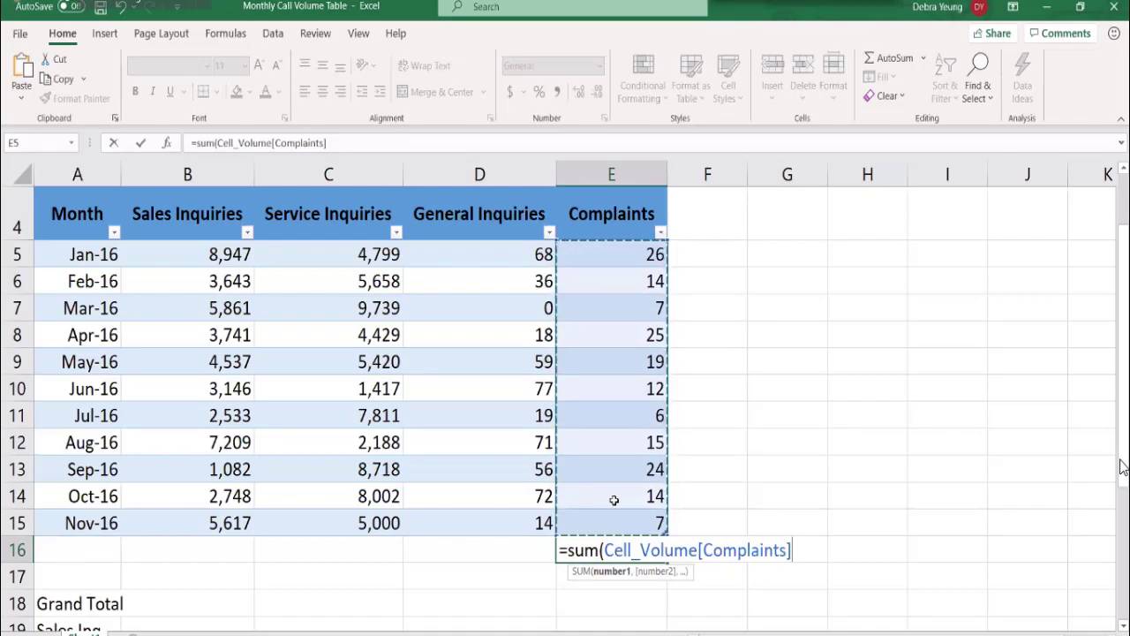
key(Return)
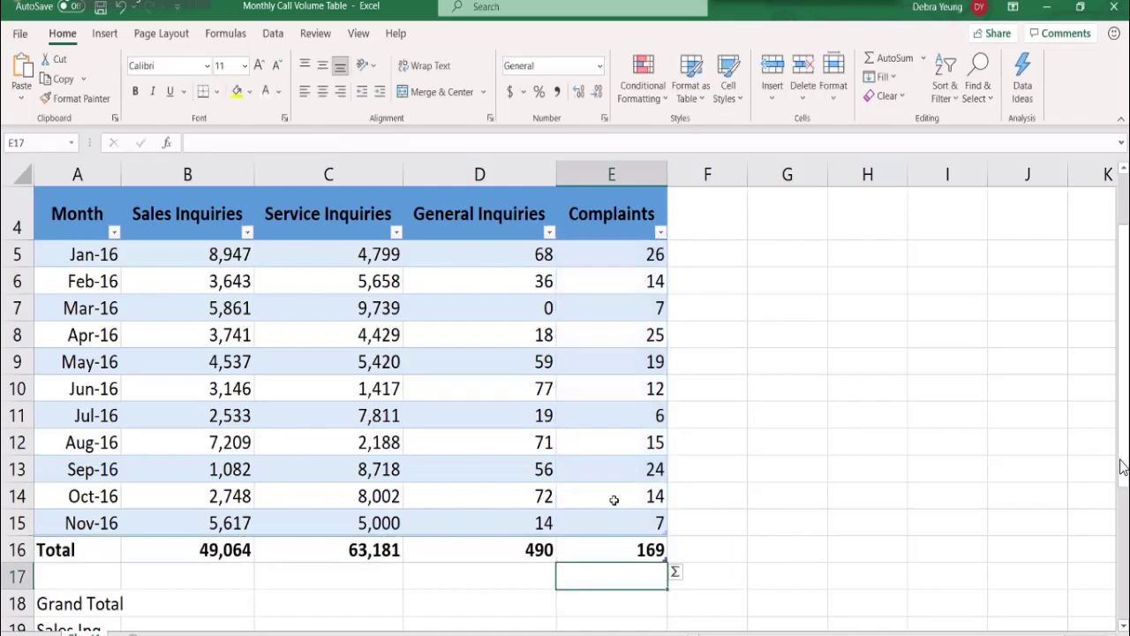
- Compare the SUM formula in the Complaints total E16 with the SUBTOTAL formula in the General Inquiries total D16
click(598, 550)
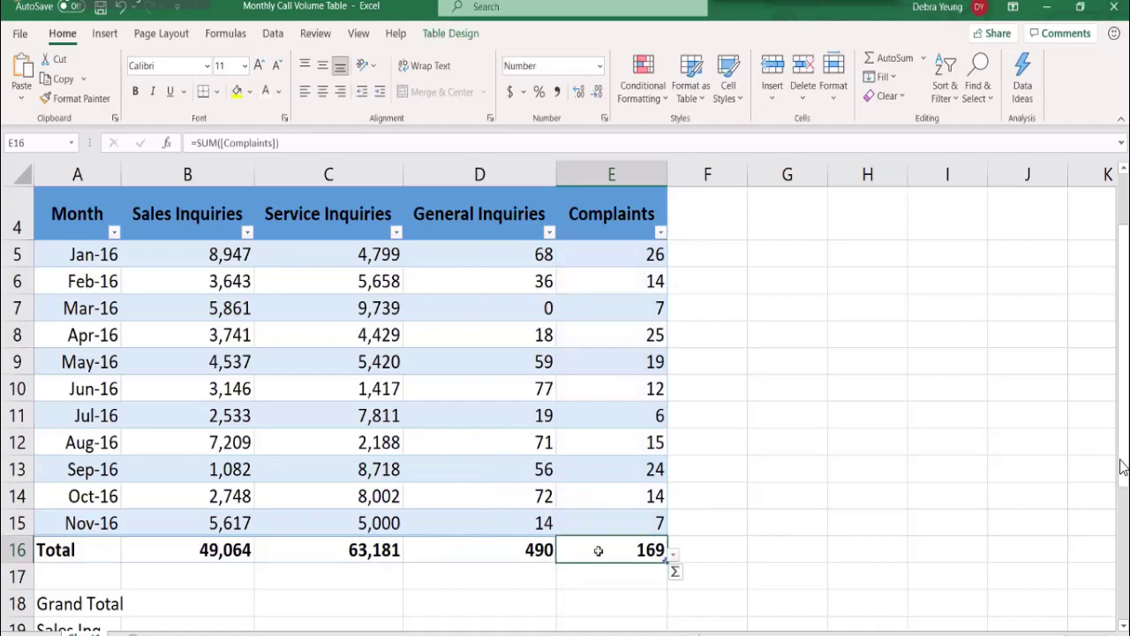
click(448, 545)
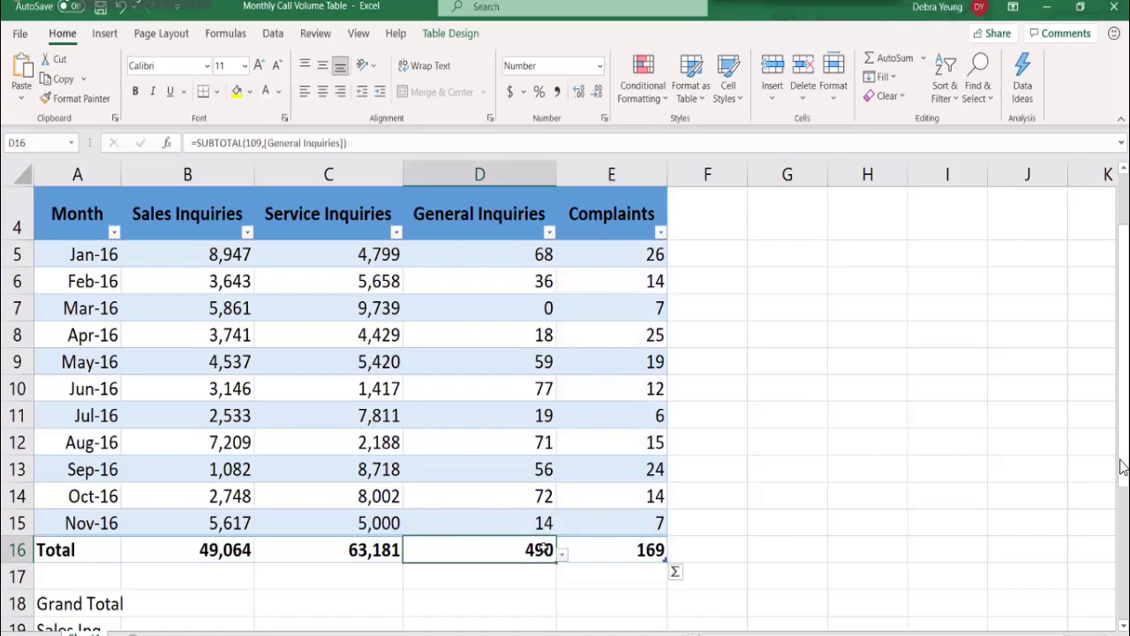
click(642, 549)
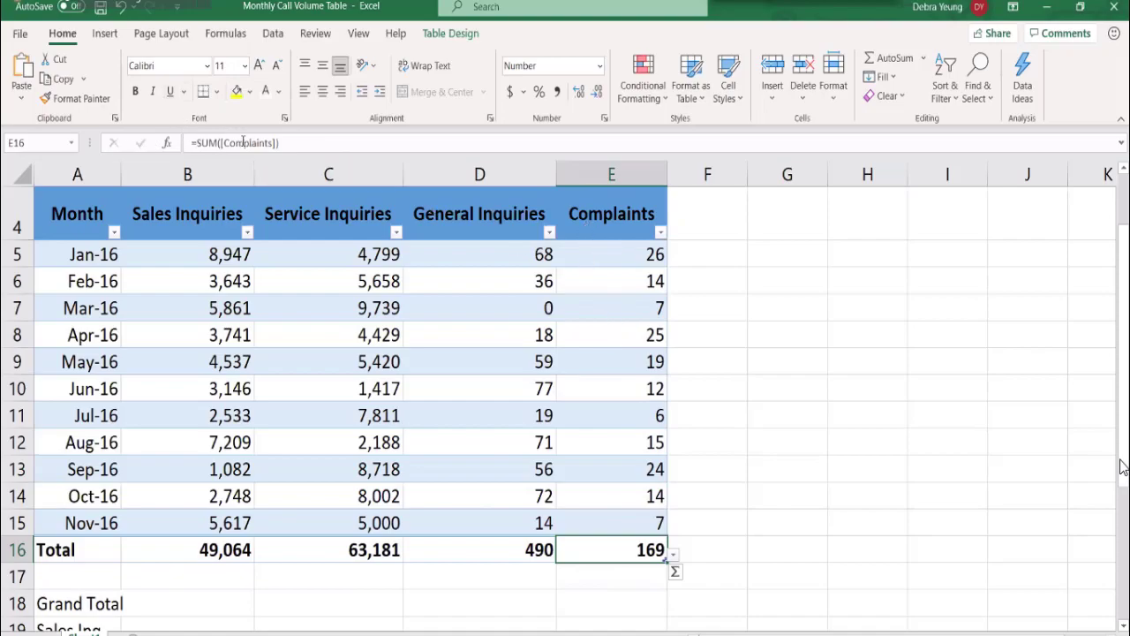
click(211, 142)
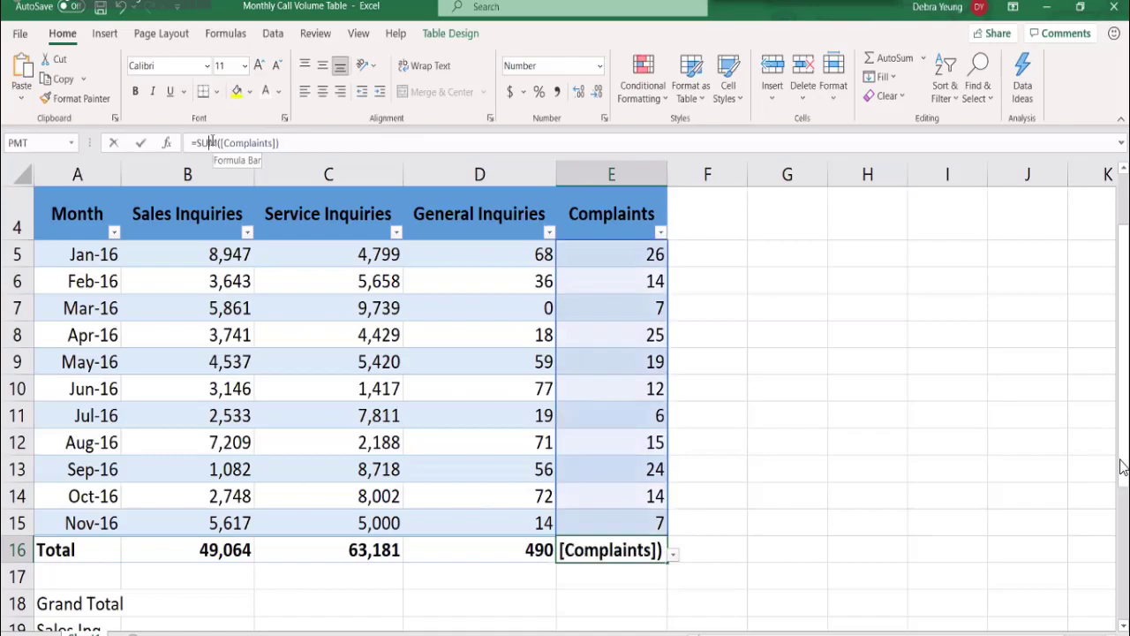
click(595, 549)
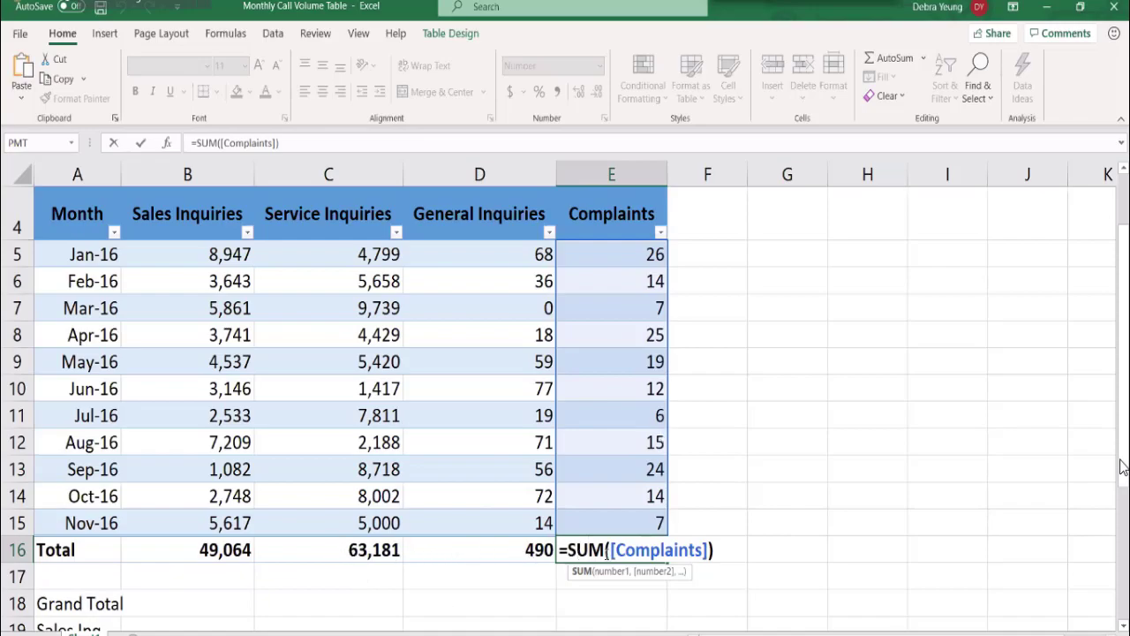
click(634, 550)
click(476, 549)
- Choose Sum as the total row function for Complaints in E16, and turn off the table's total row
click(588, 550)
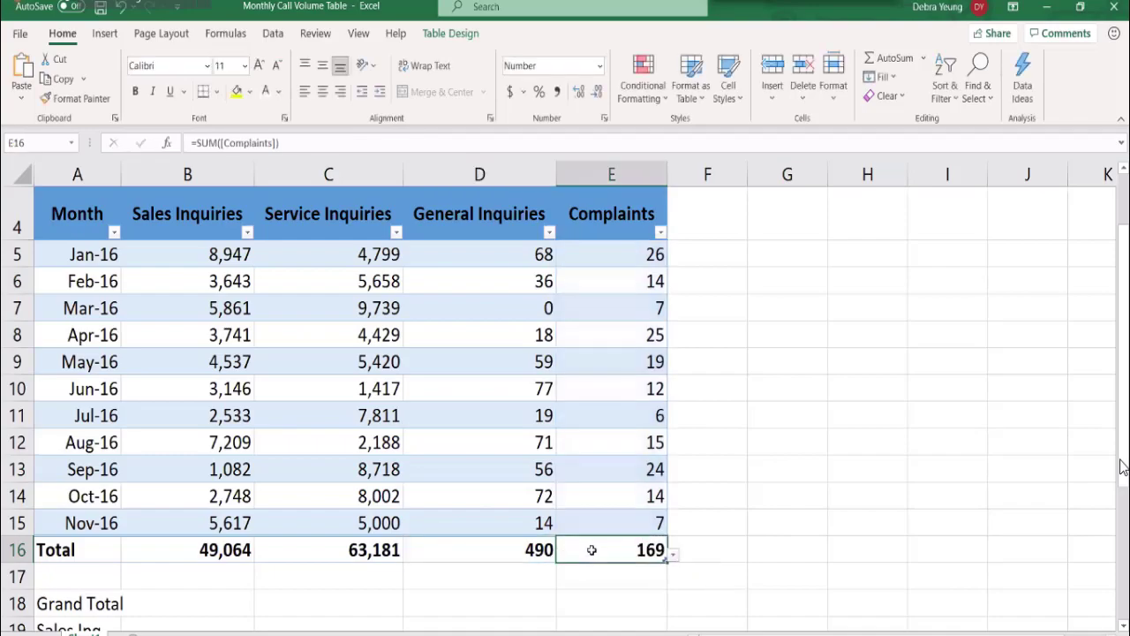
click(673, 554)
click(653, 469)
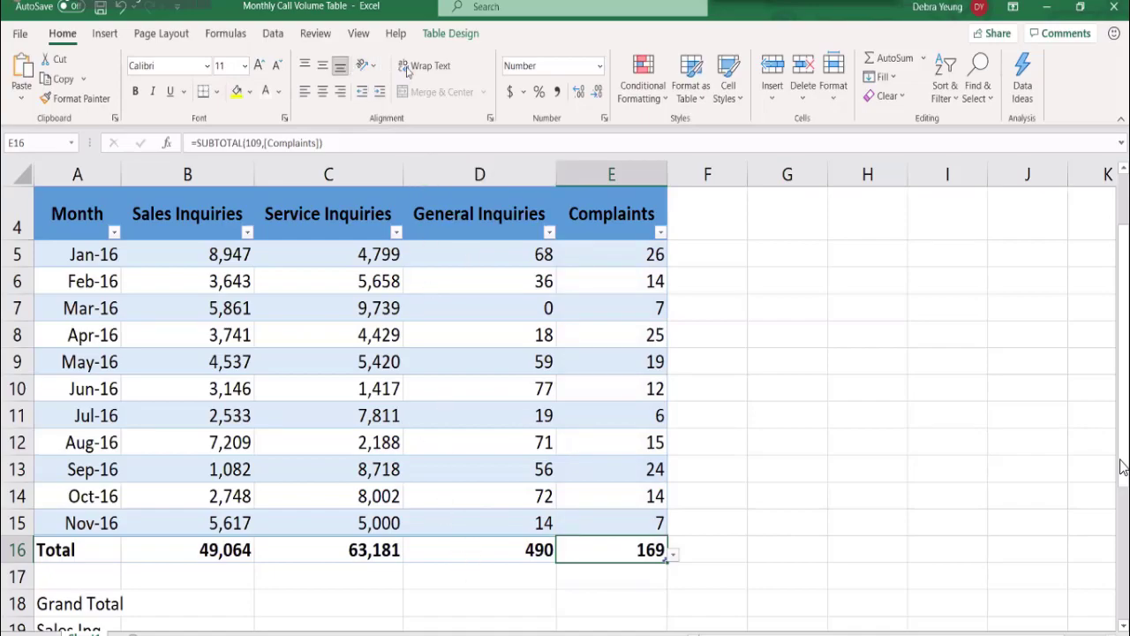
click(450, 32)
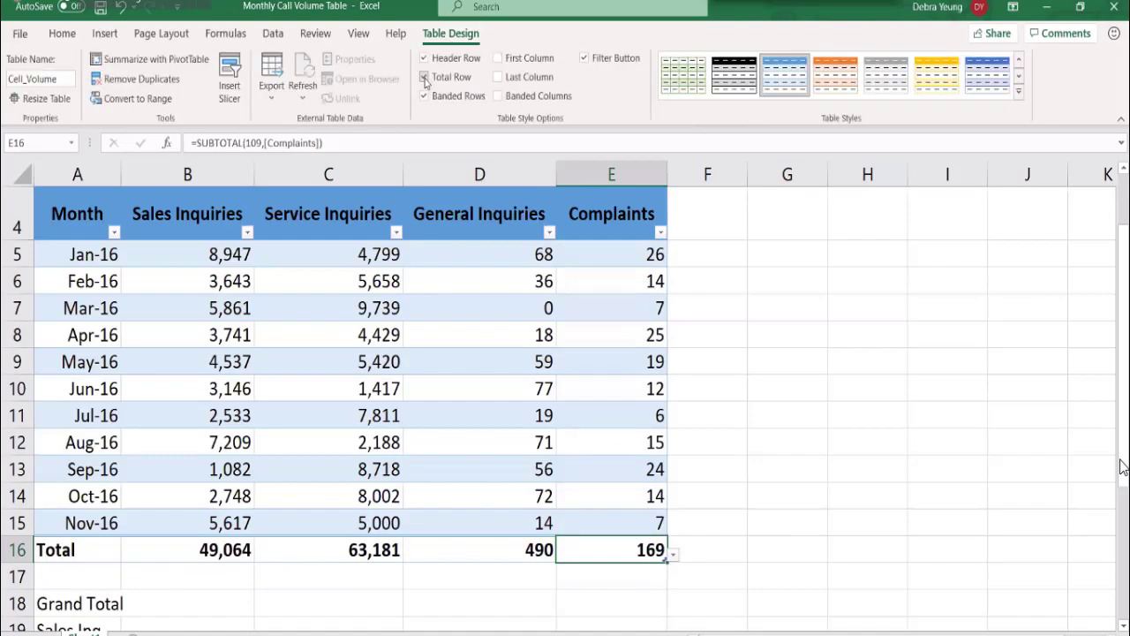
click(425, 78)
- Build a SUM formula in E16 over the Complaints cells E5:E15 to view its structured reference, and discard the entry
click(576, 556)
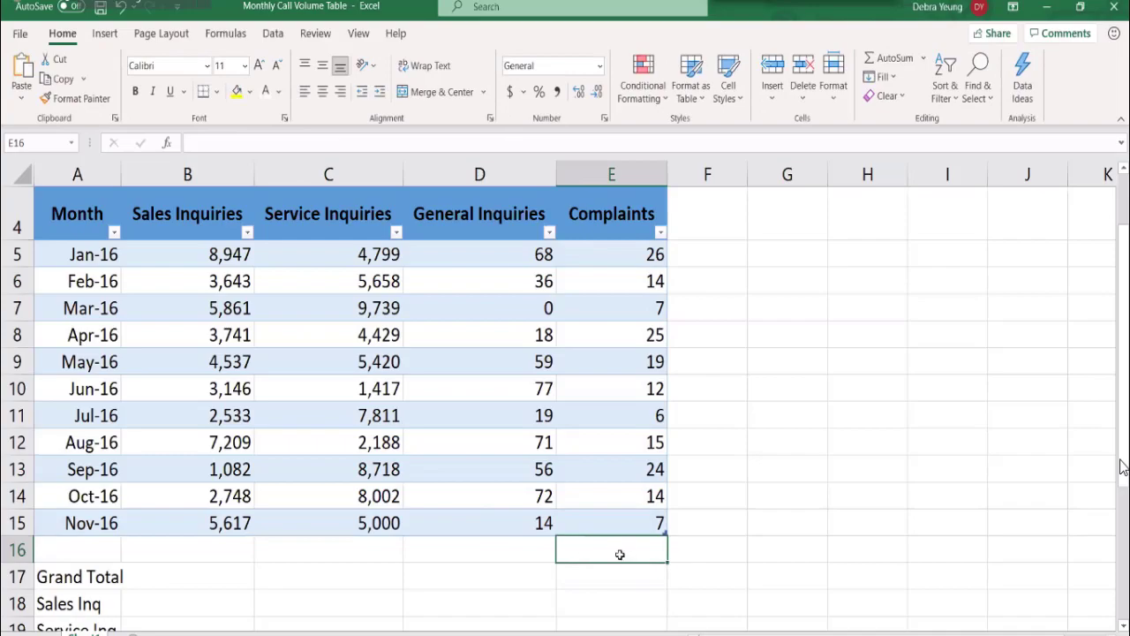
text(=)
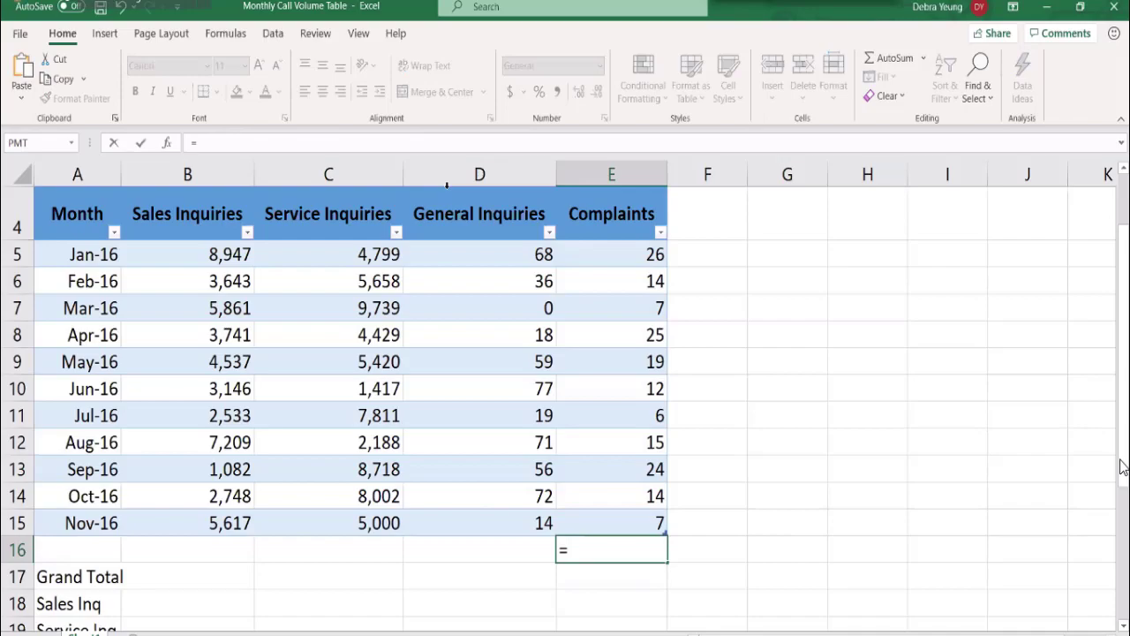
text(sum()
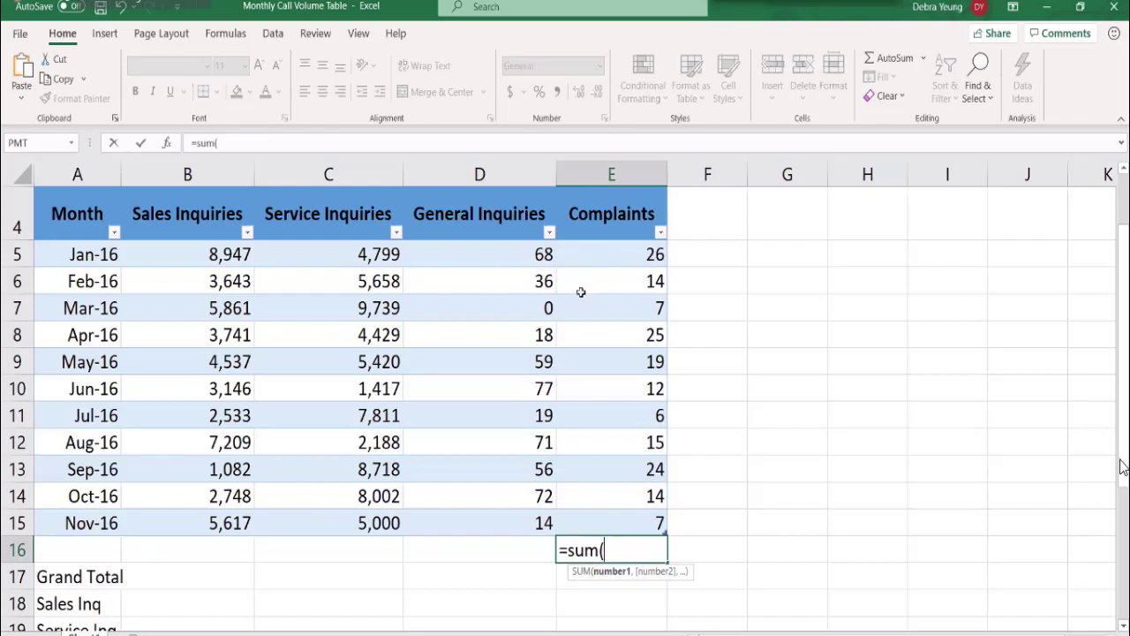
click(578, 263)
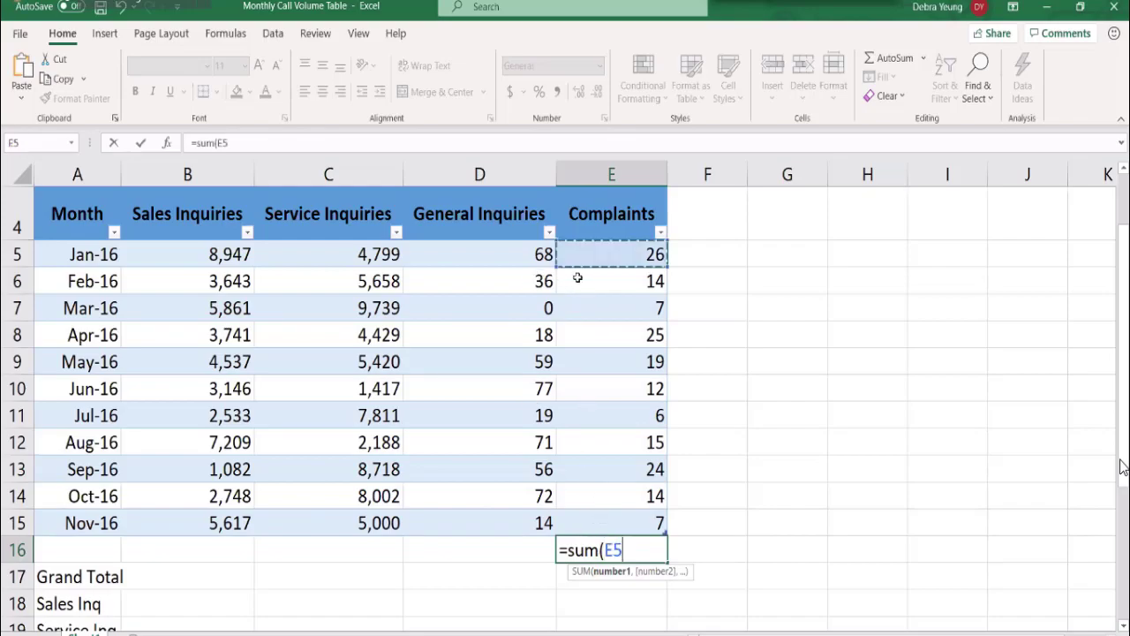
shift+click(599, 526)
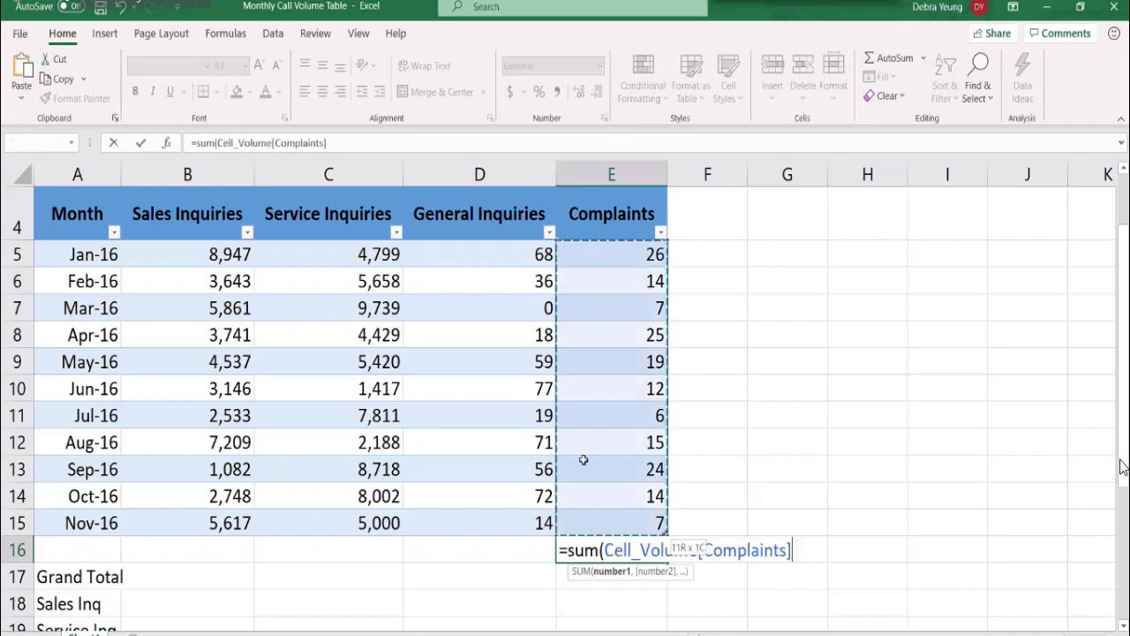
click(572, 254)
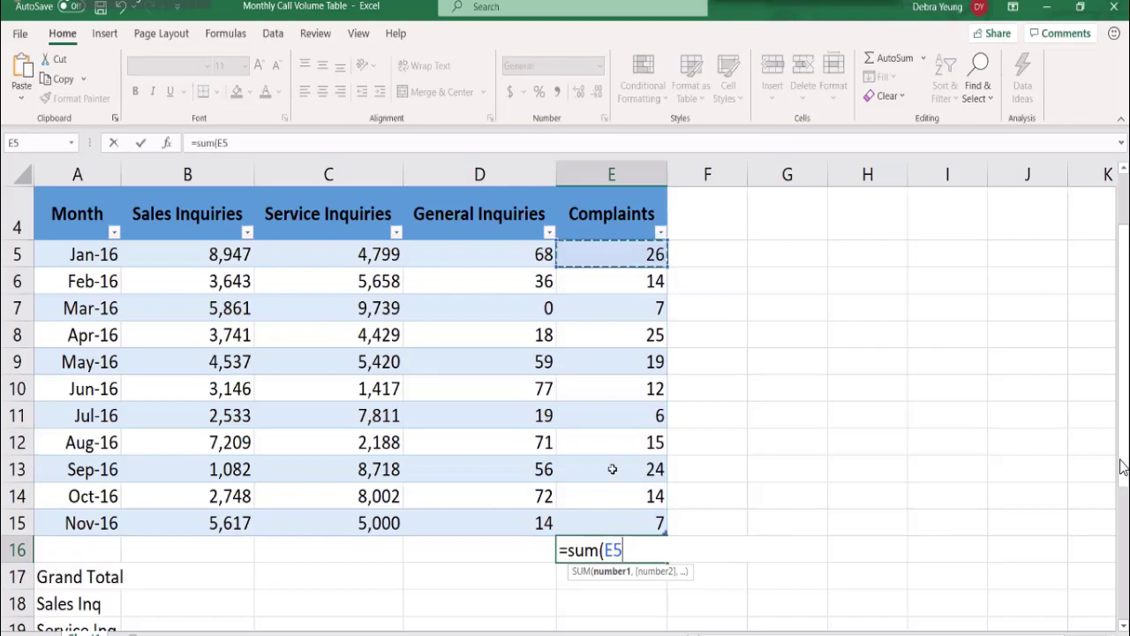
shift+click(610, 514)
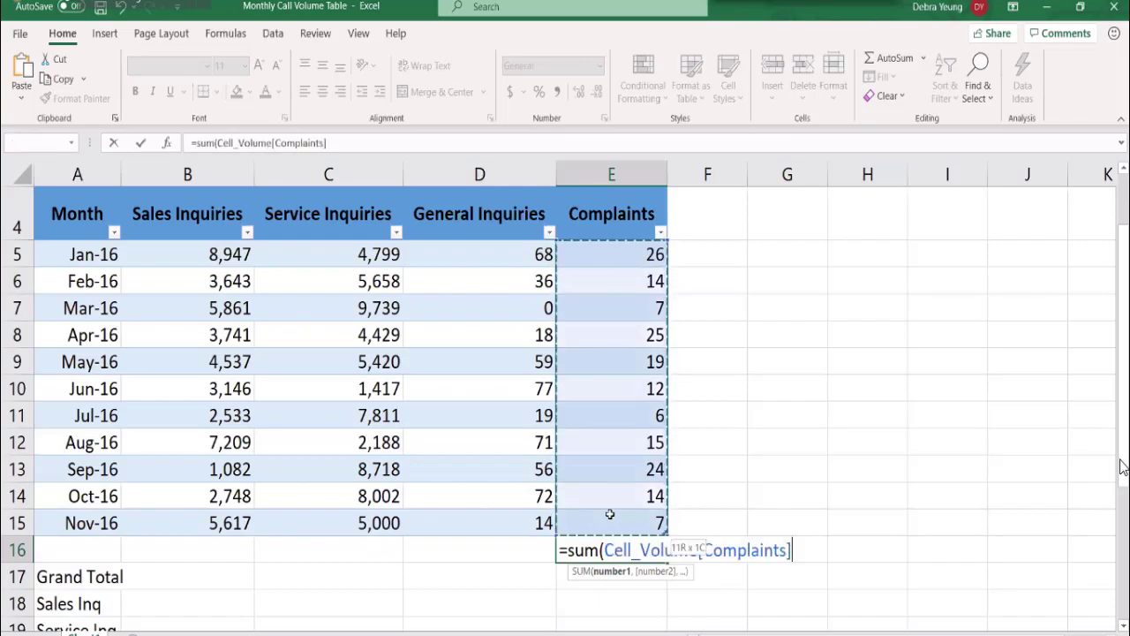
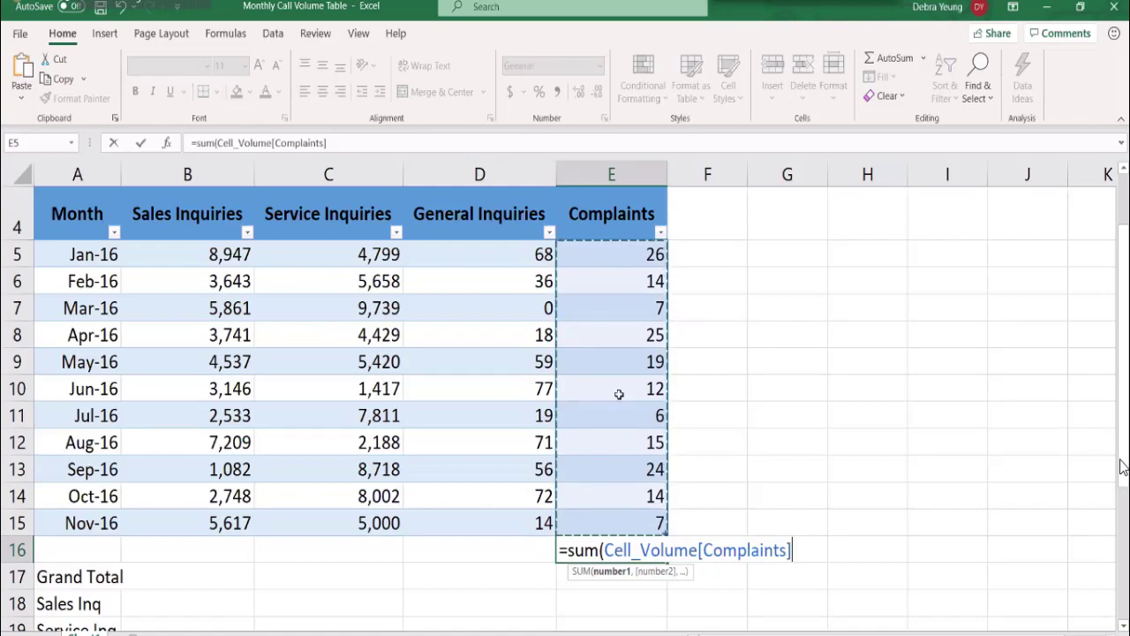
key(Escape)
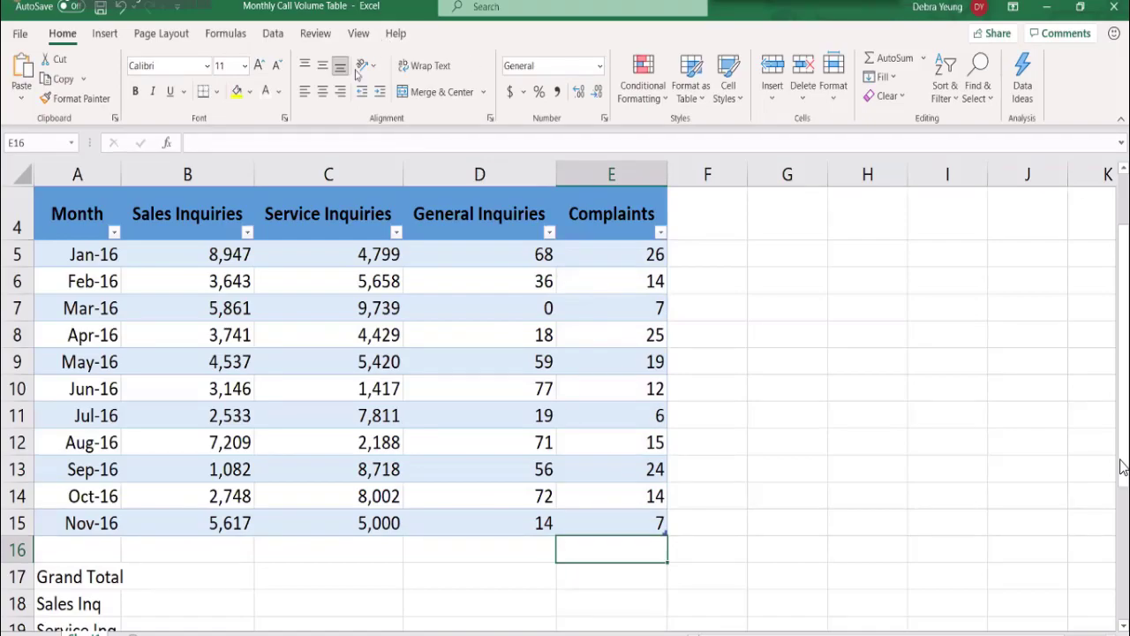
- Turn on the Cell_Volume table's total row and check the Complaints total formula in E16
double_click(473, 379)
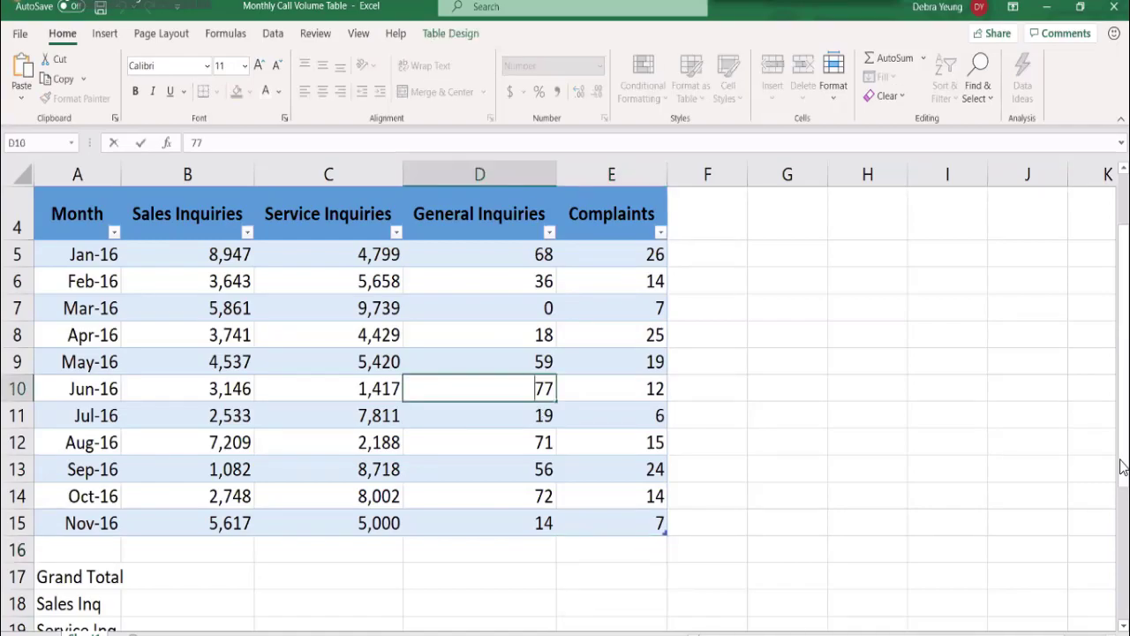
click(1120, 460)
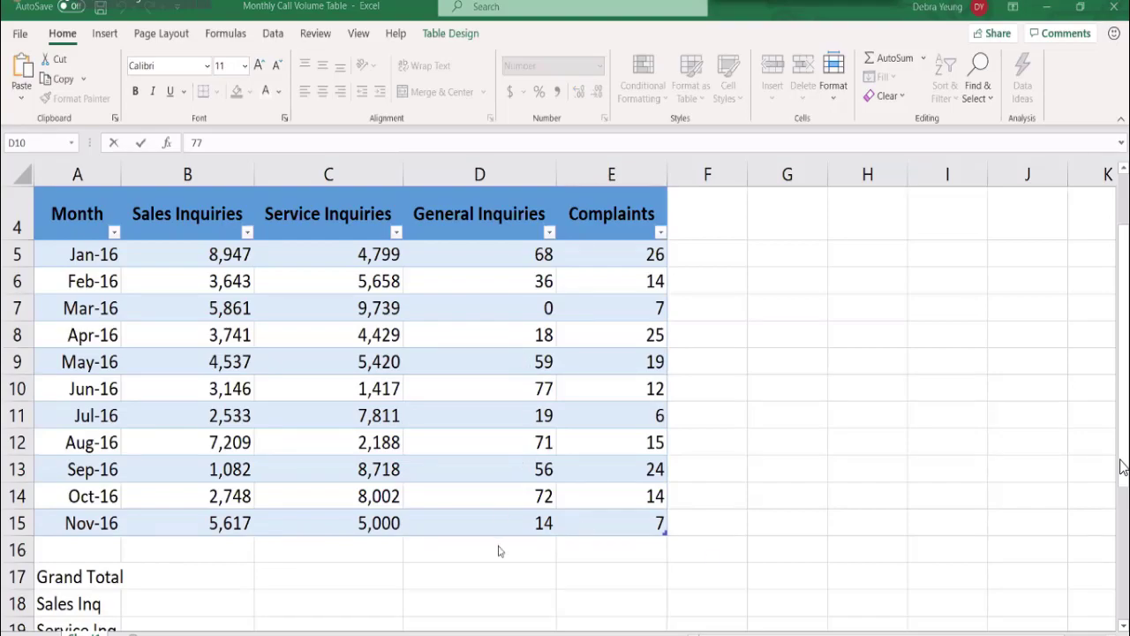
click(441, 369)
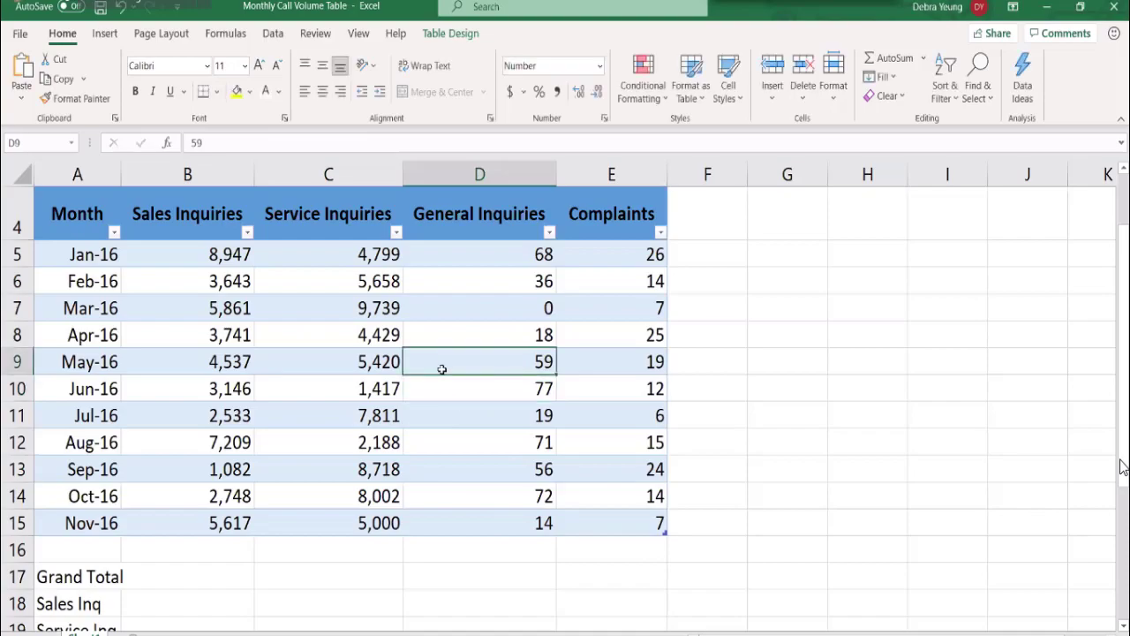
click(439, 32)
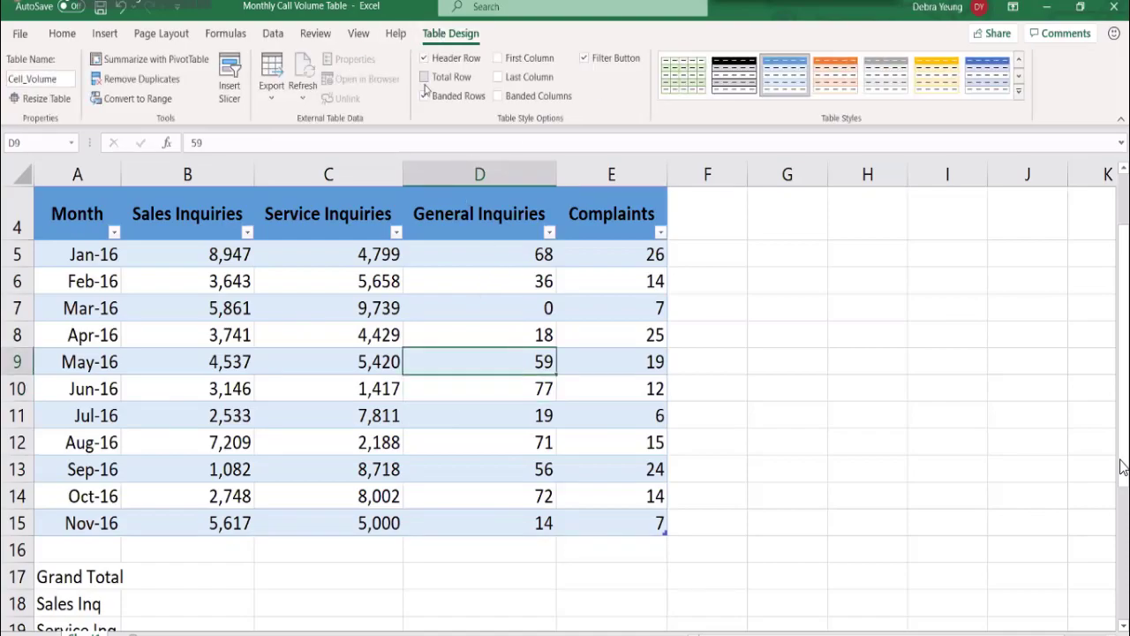
click(424, 79)
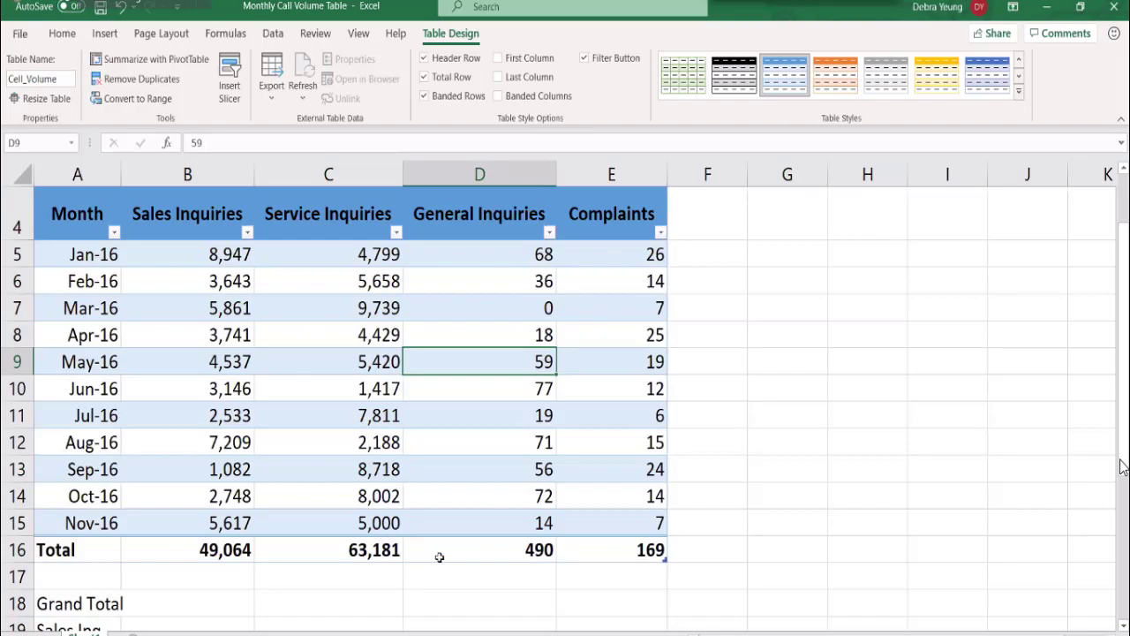
click(591, 556)
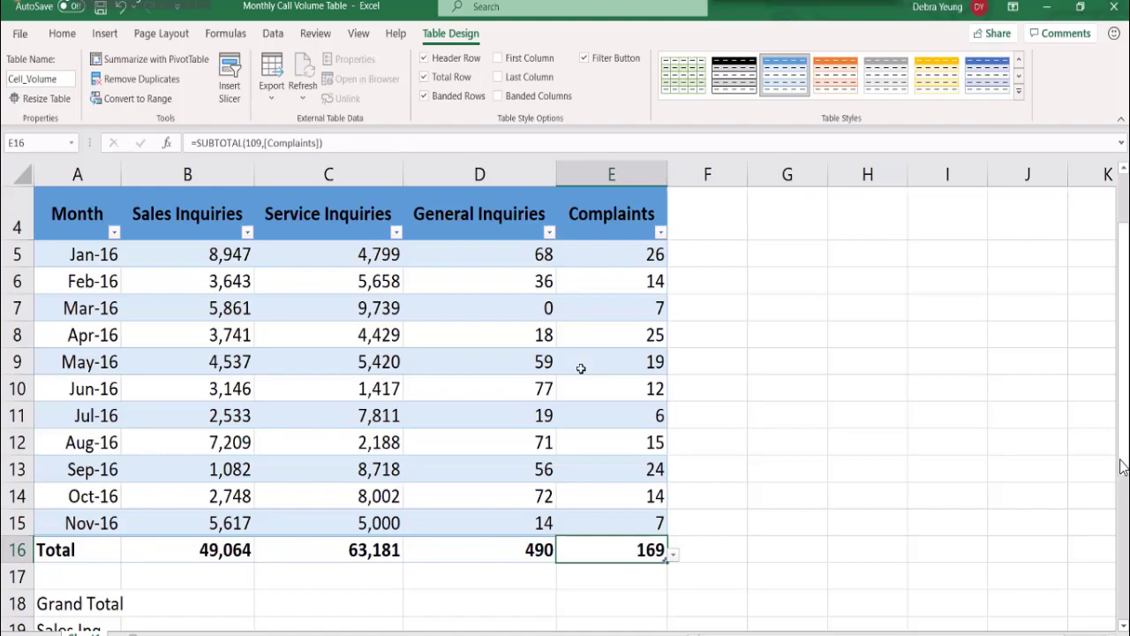
- Try to sum the whole table in the Grand Total cell B18 with =sum(call_volume)
scroll(154, 521, down, 1)
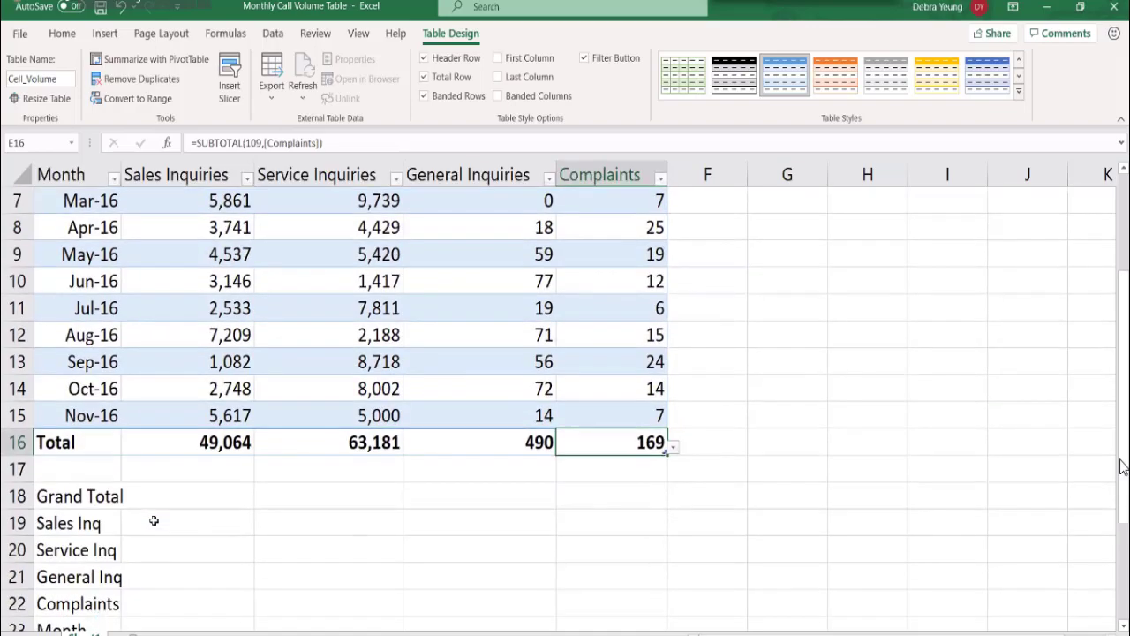
click(146, 529)
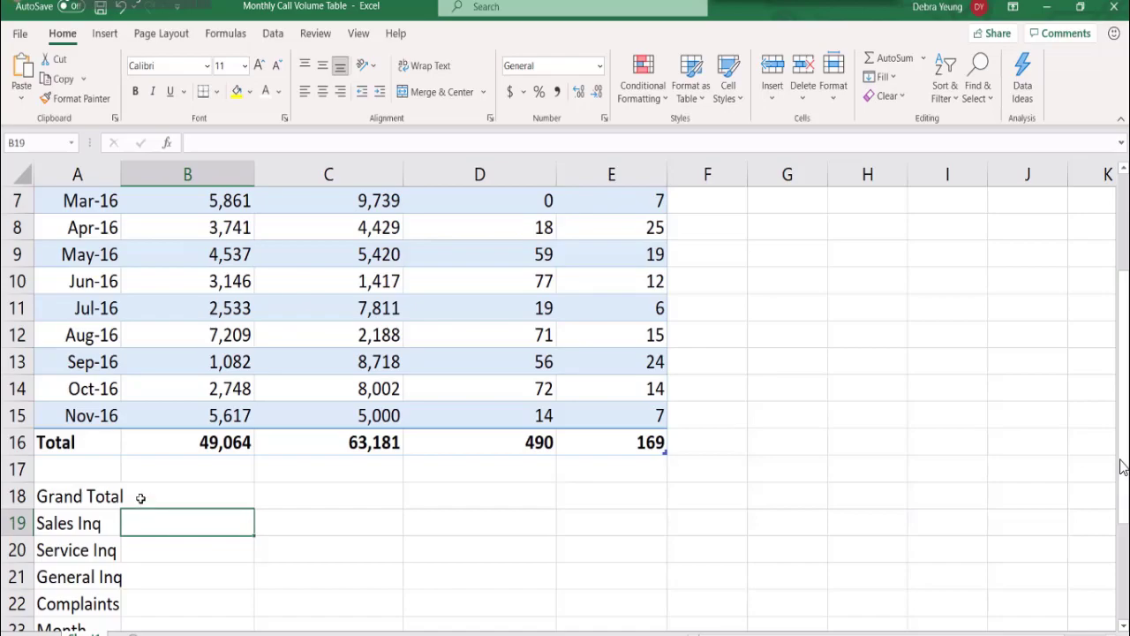
scroll(141, 497, up, 2)
scroll(135, 472, down, 3)
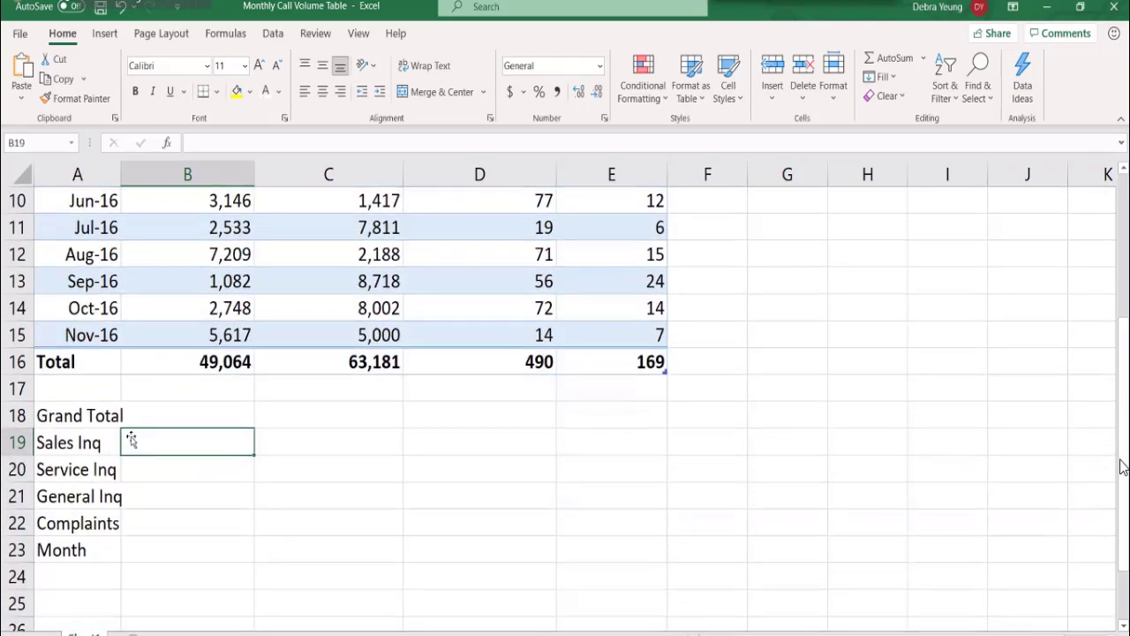
click(144, 422)
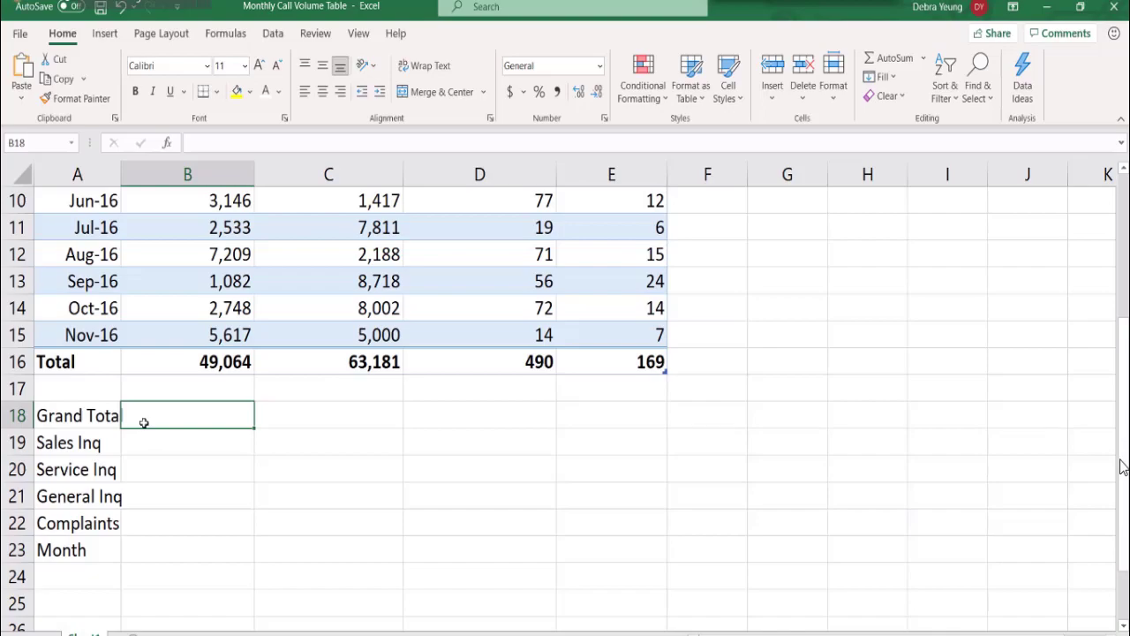
text(=)
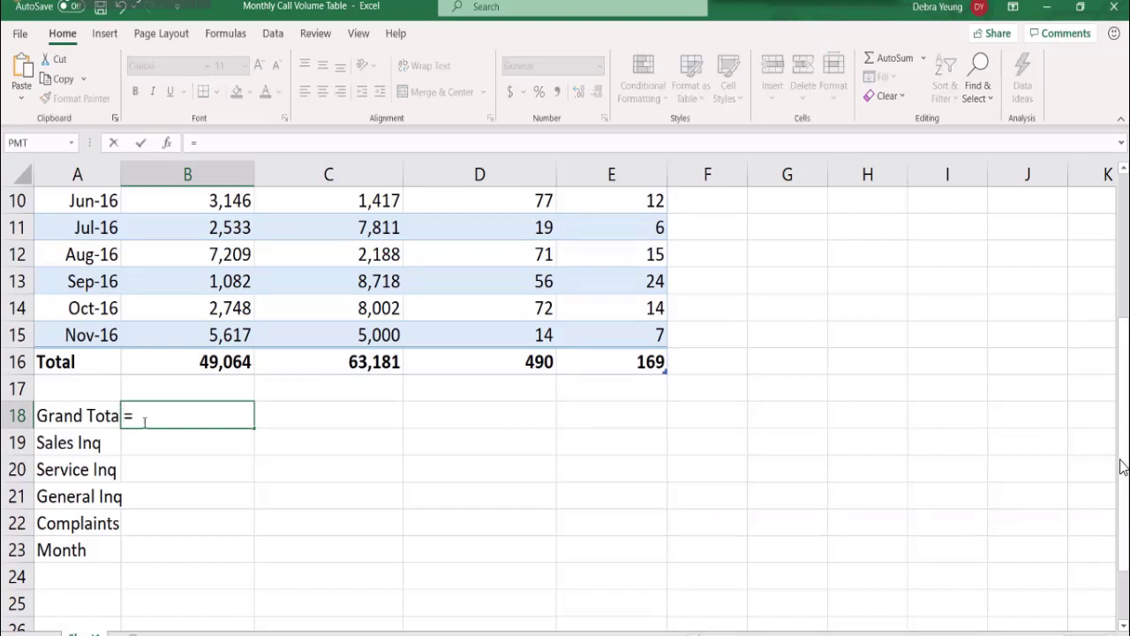
text(sum()
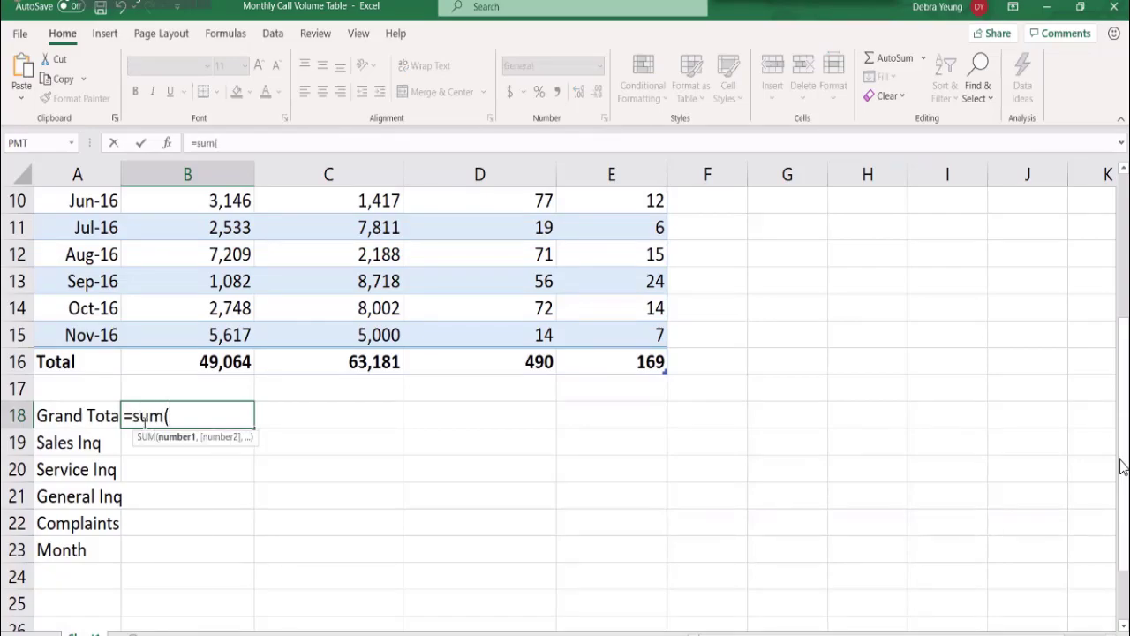
text(call_volum)
text())
key(Return)
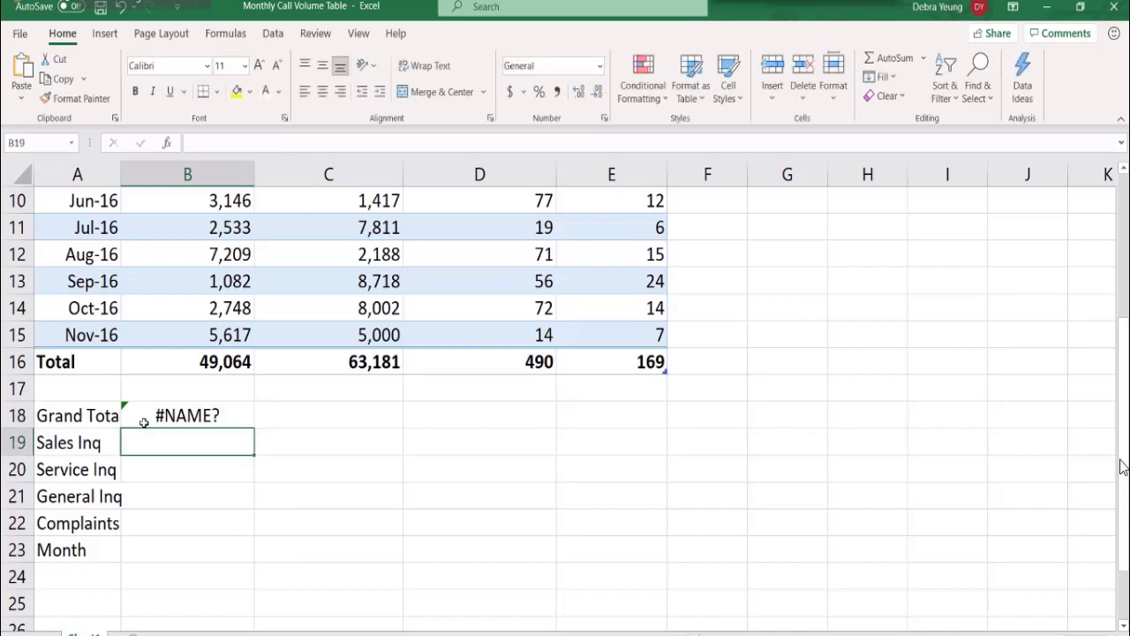
- Look up the table's name and correct the Grand Total formula in B18 to =SUM(Cell_Volume)
click(144, 422)
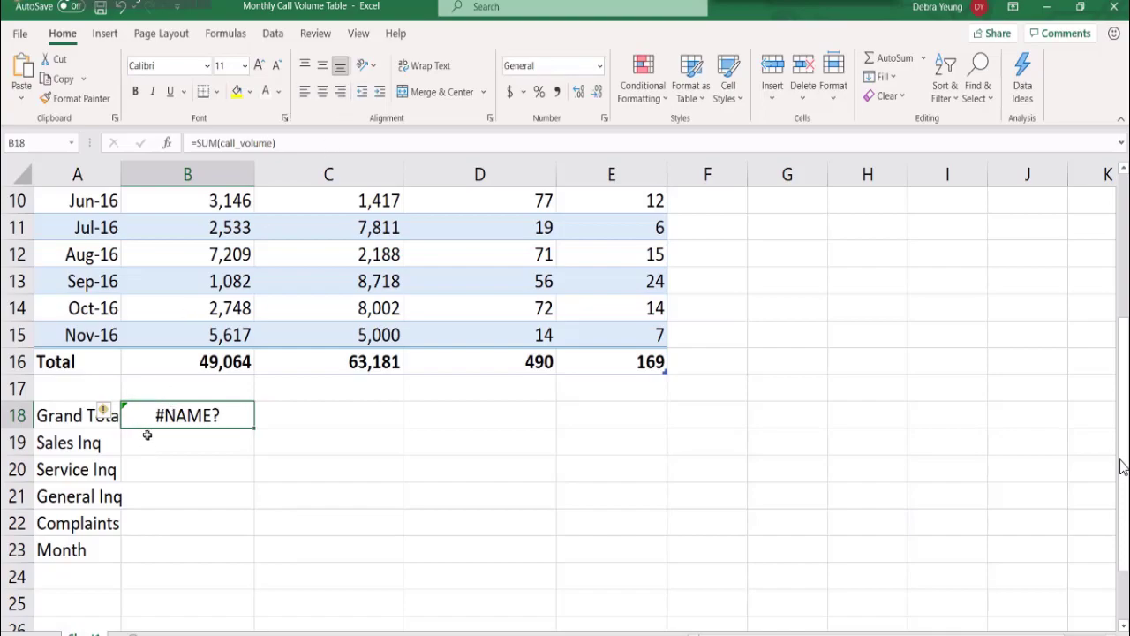
click(168, 208)
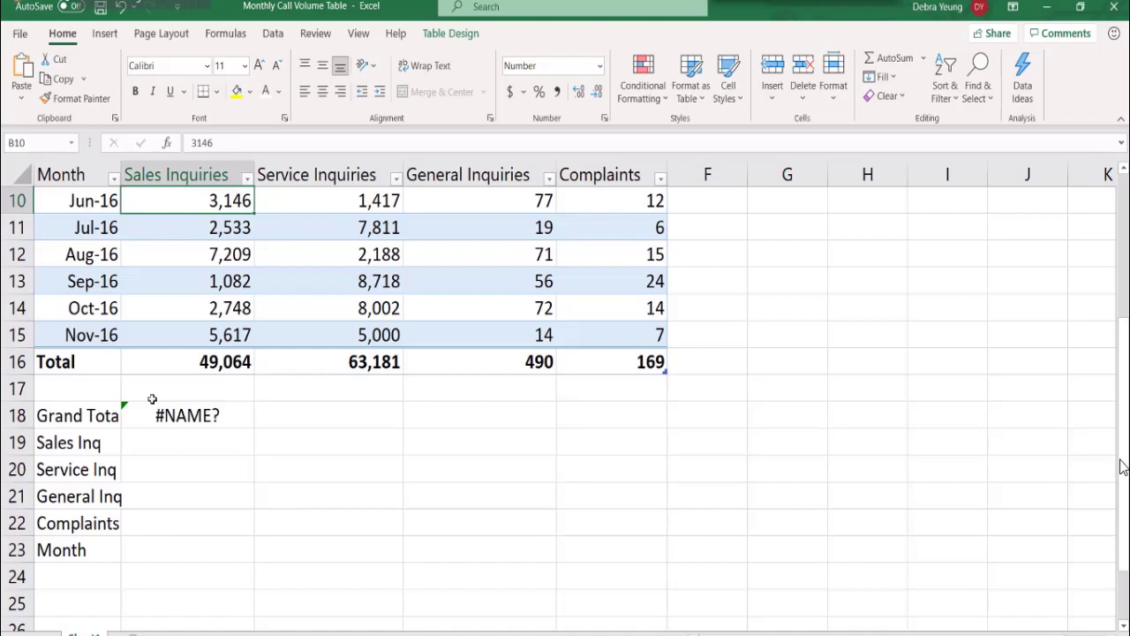
click(429, 33)
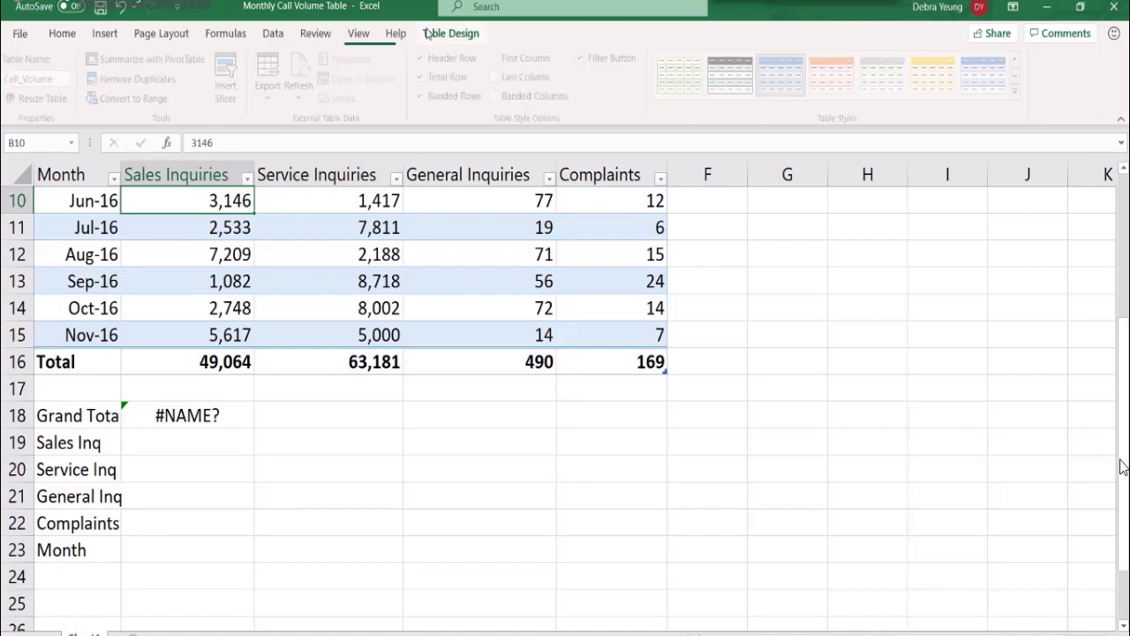
click(139, 415)
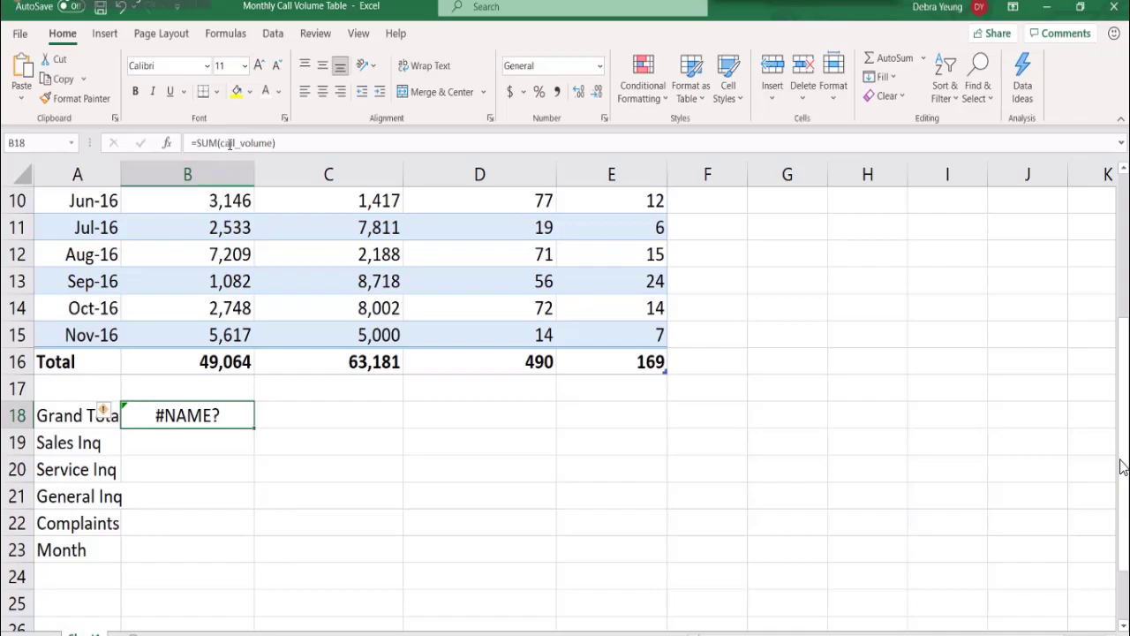
click(225, 143)
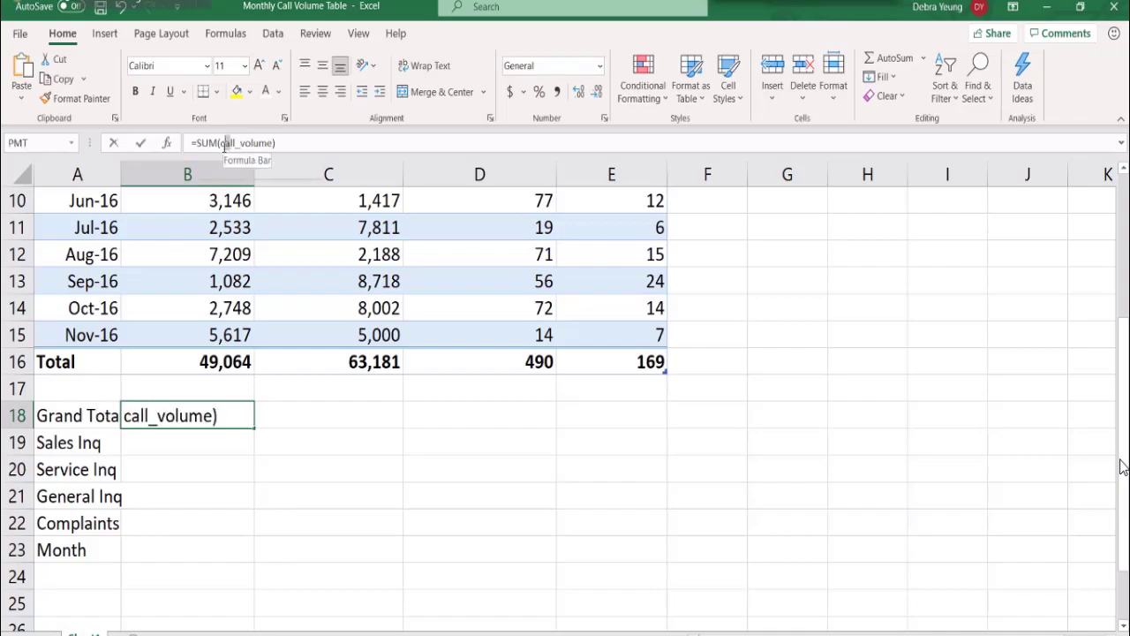
key(Return)
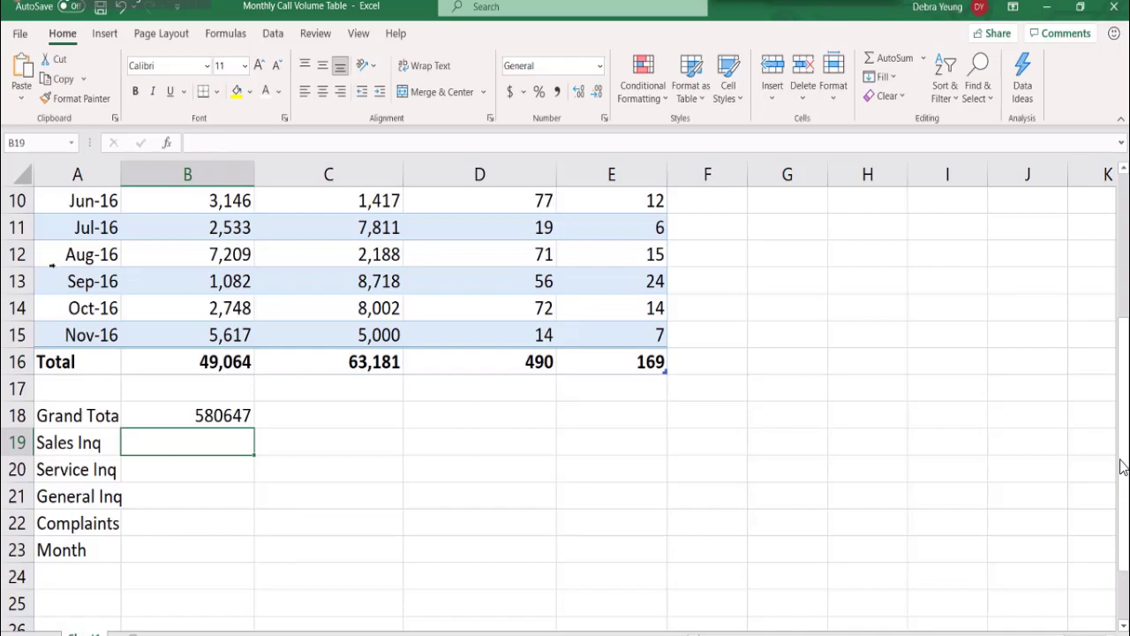
click(156, 419)
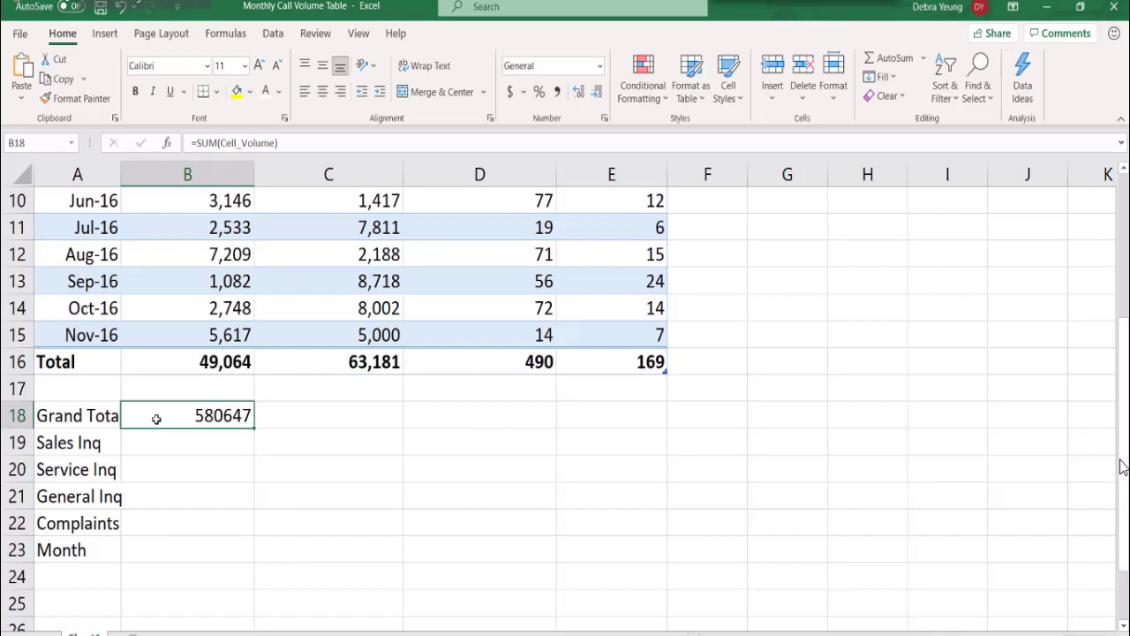
- Check the call volume table's name in its properties, leaving the name as it is
click(313, 219)
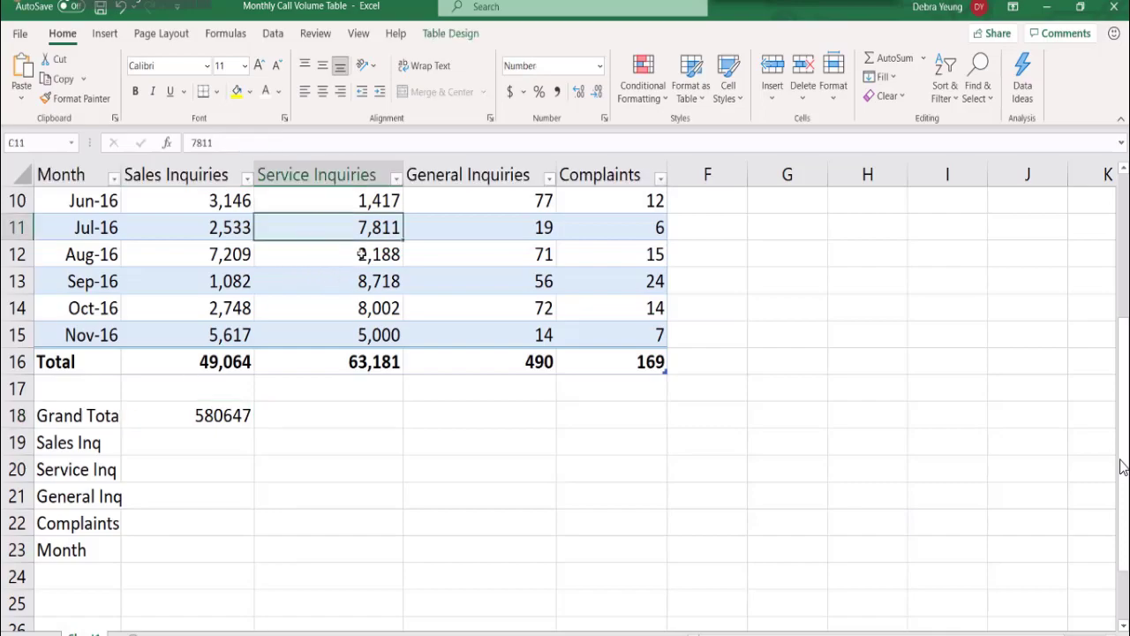
click(450, 33)
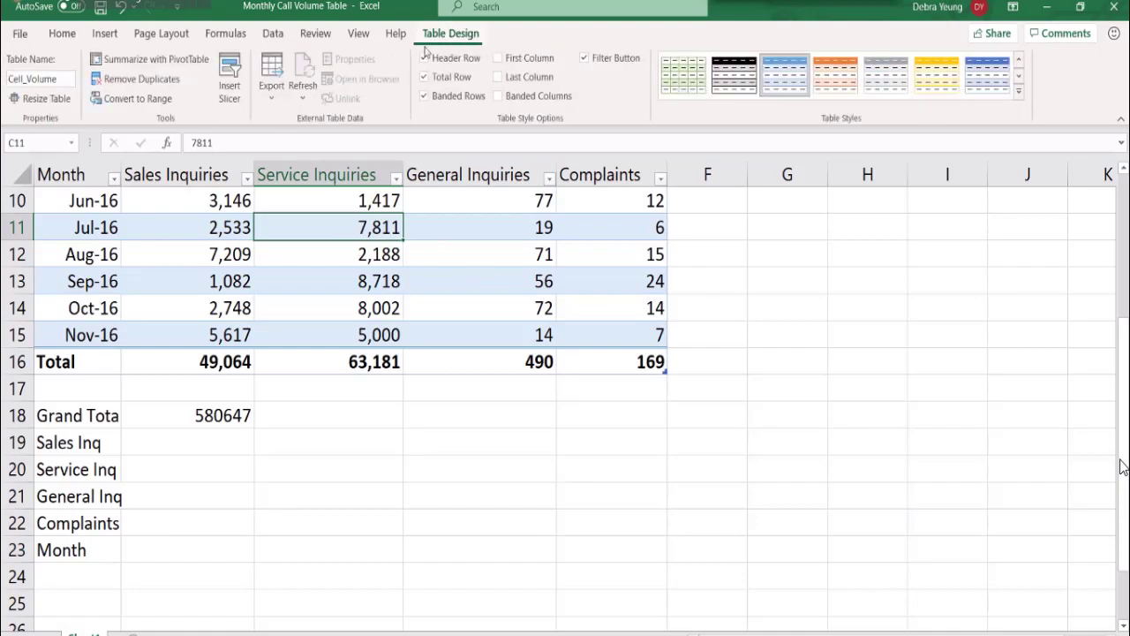
click(148, 442)
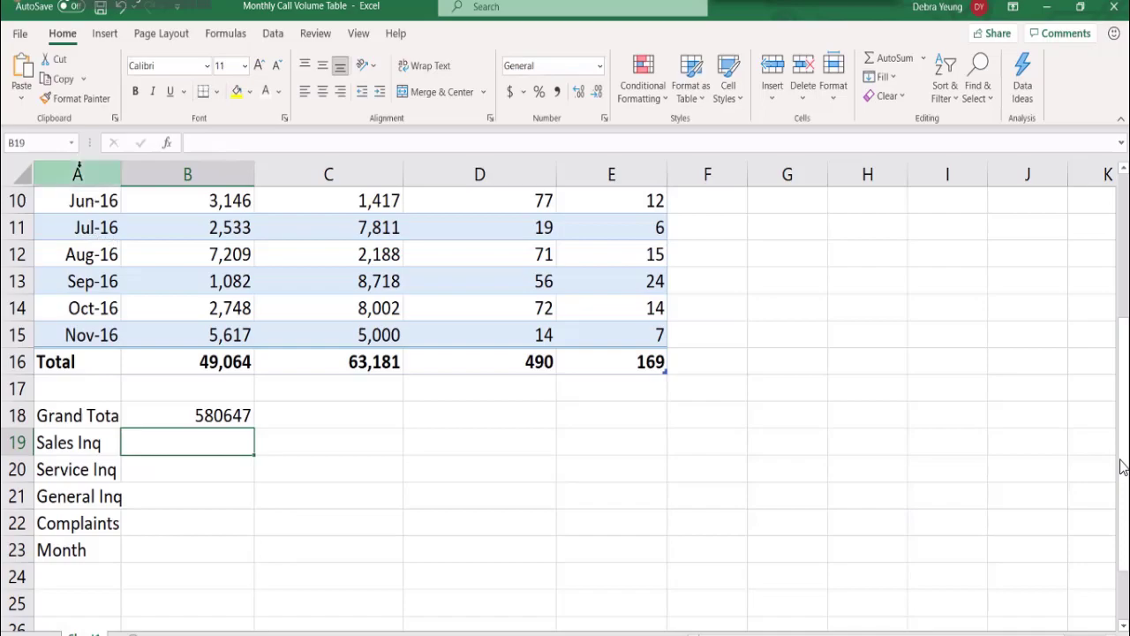
click(207, 281)
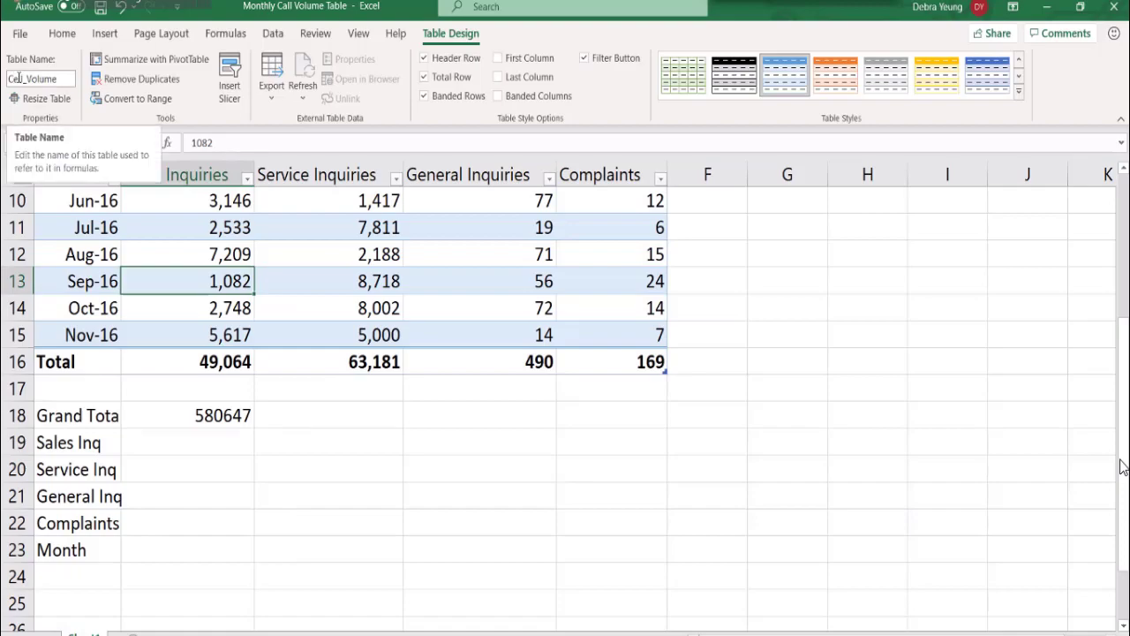
click(19, 77)
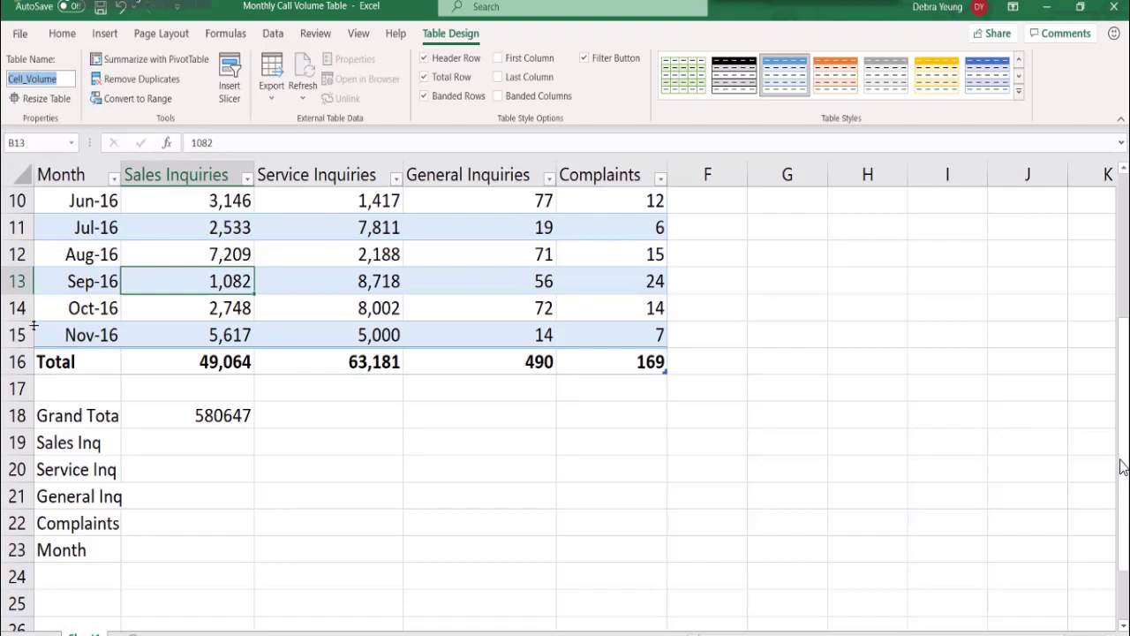
click(328, 449)
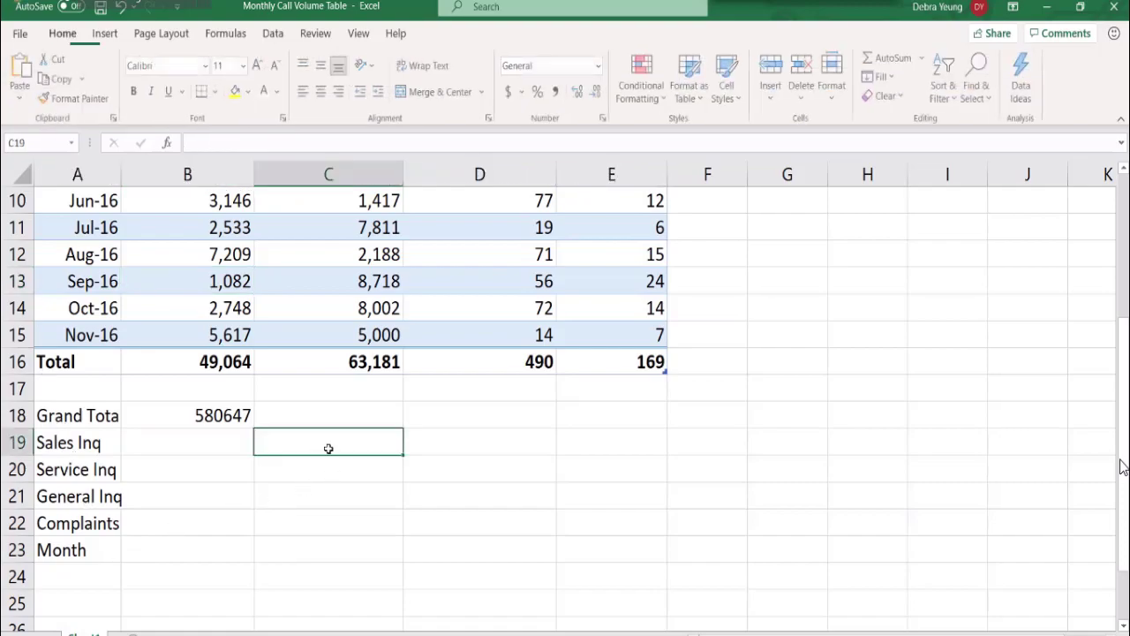
click(202, 448)
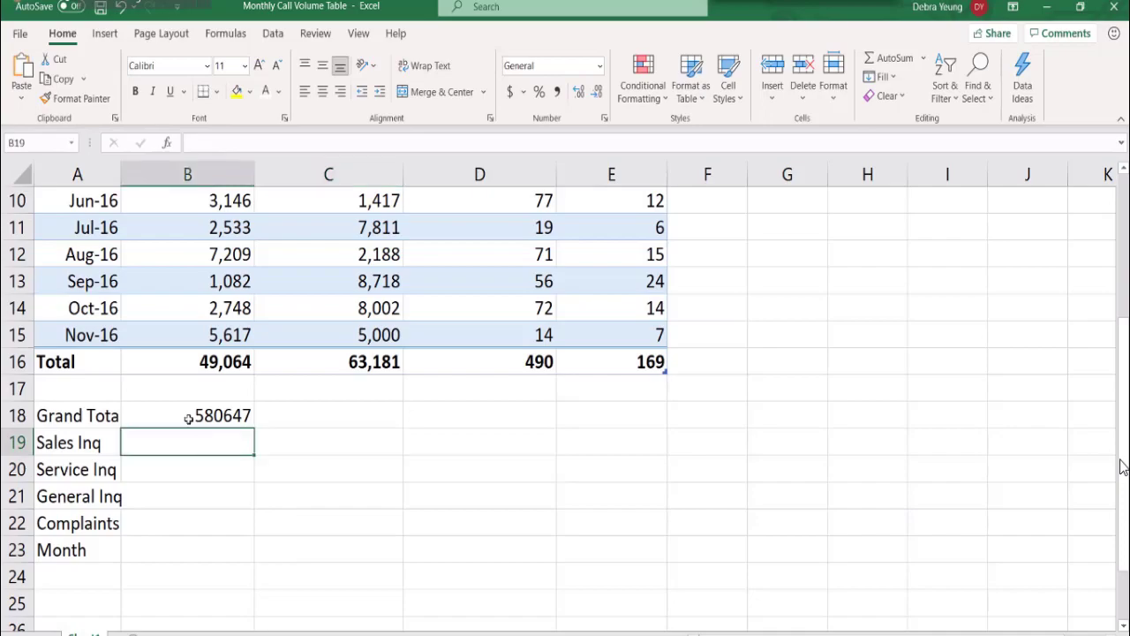
click(295, 415)
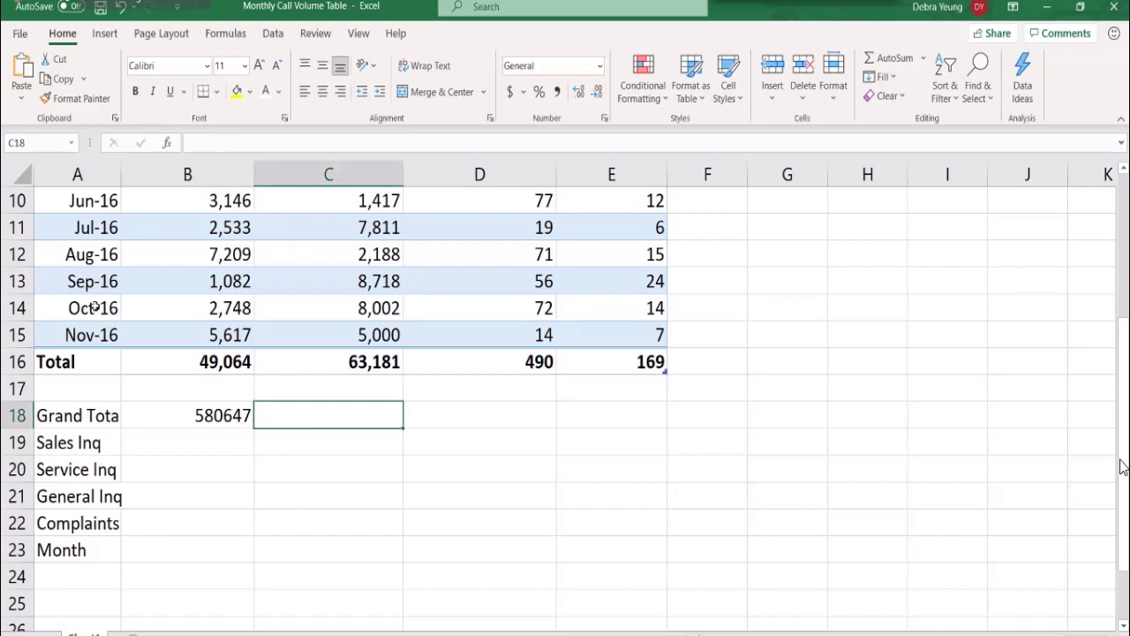
click(226, 34)
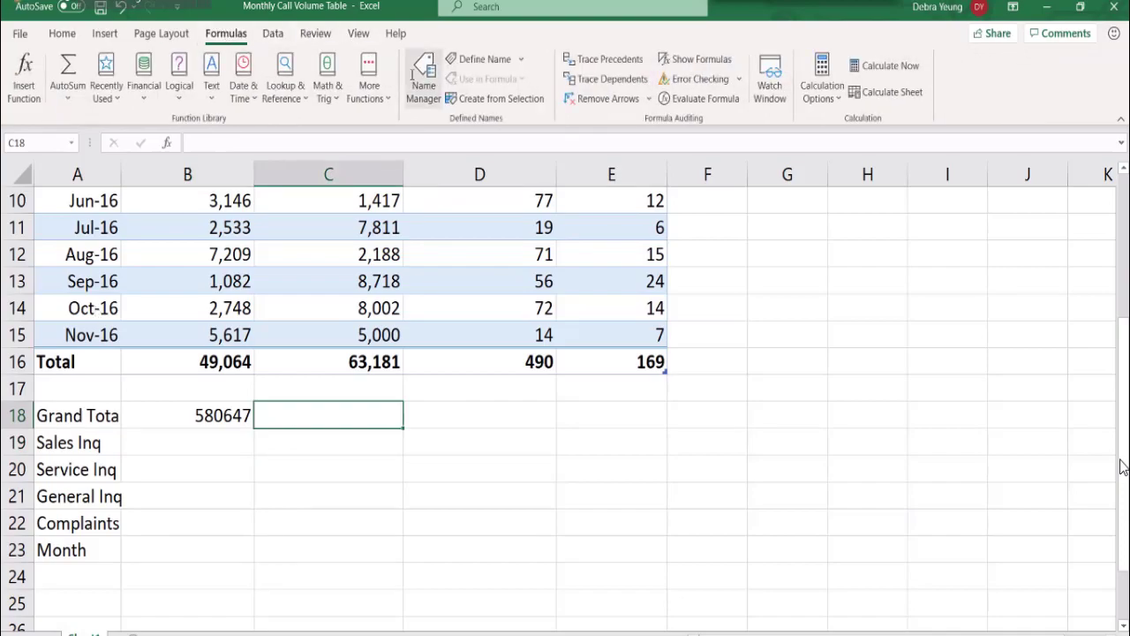
text(=s)
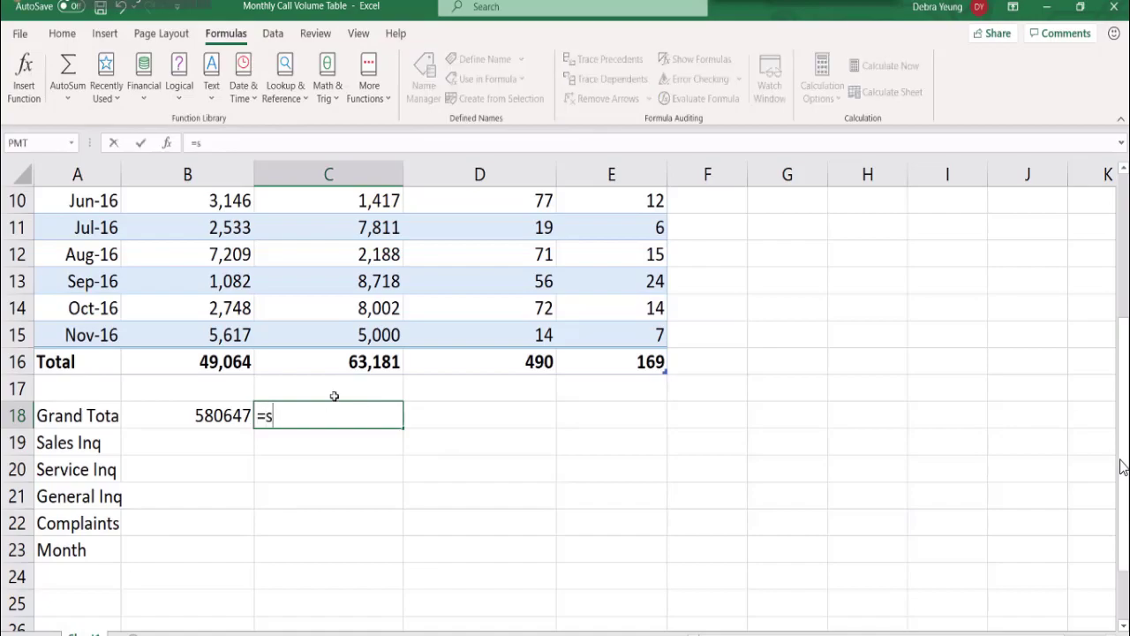
text(um()
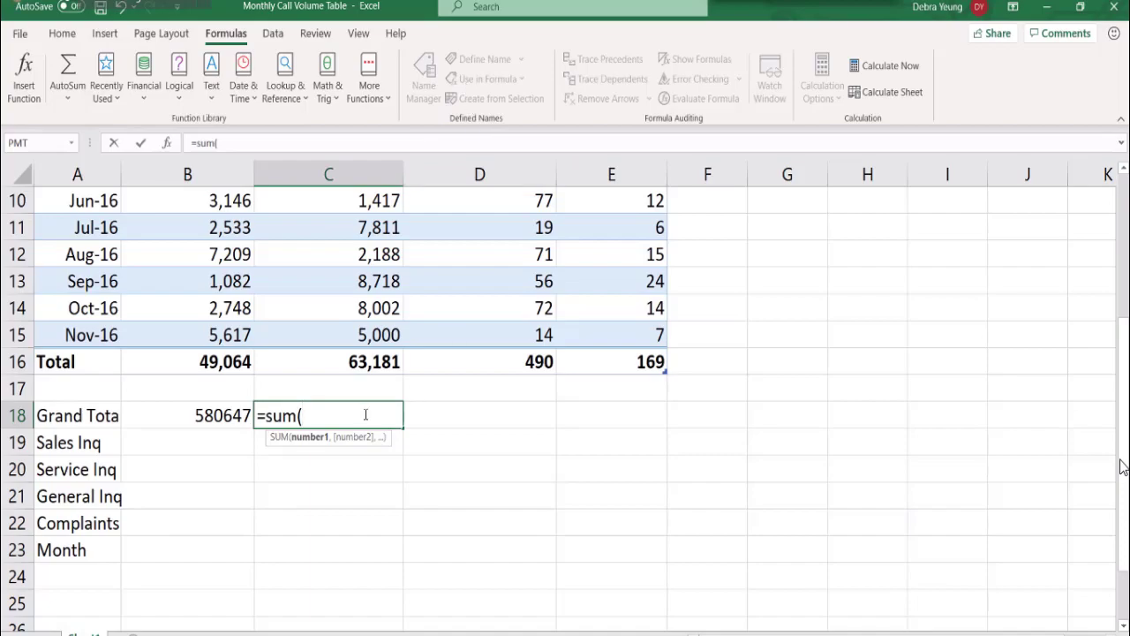
key(Escape)
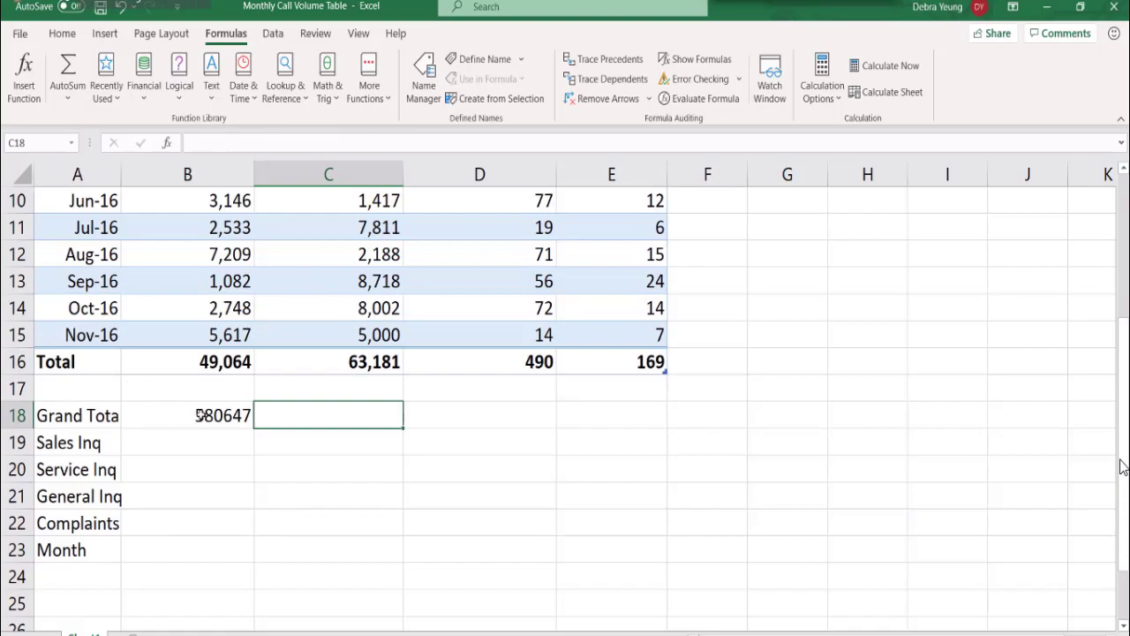
- Review the SUM formula in the Grand Total cell B18
click(205, 415)
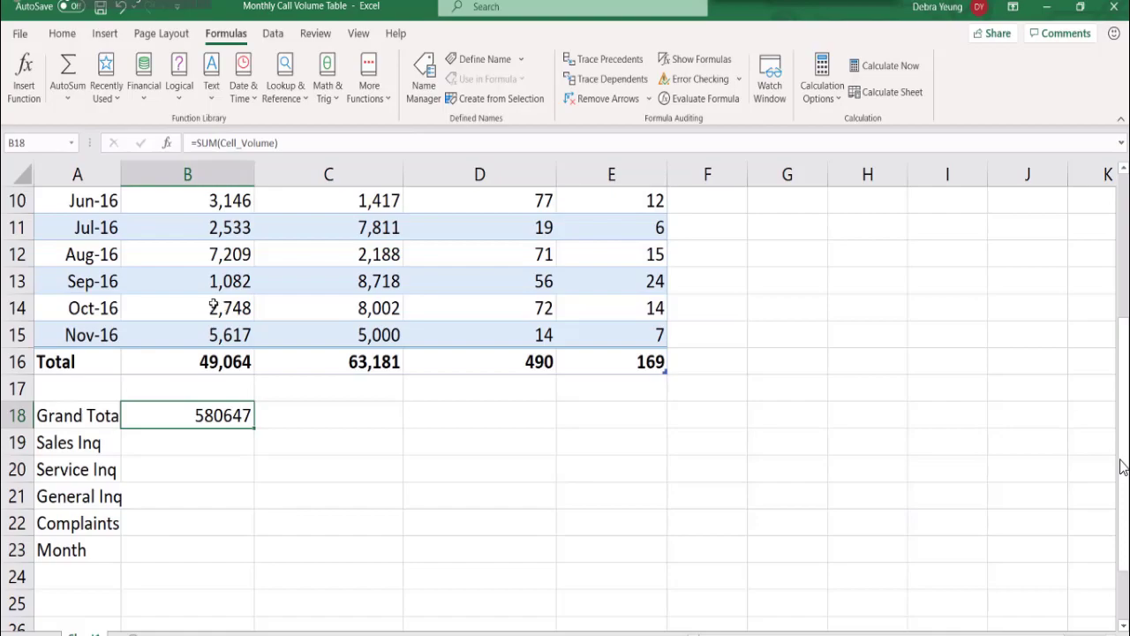
click(283, 418)
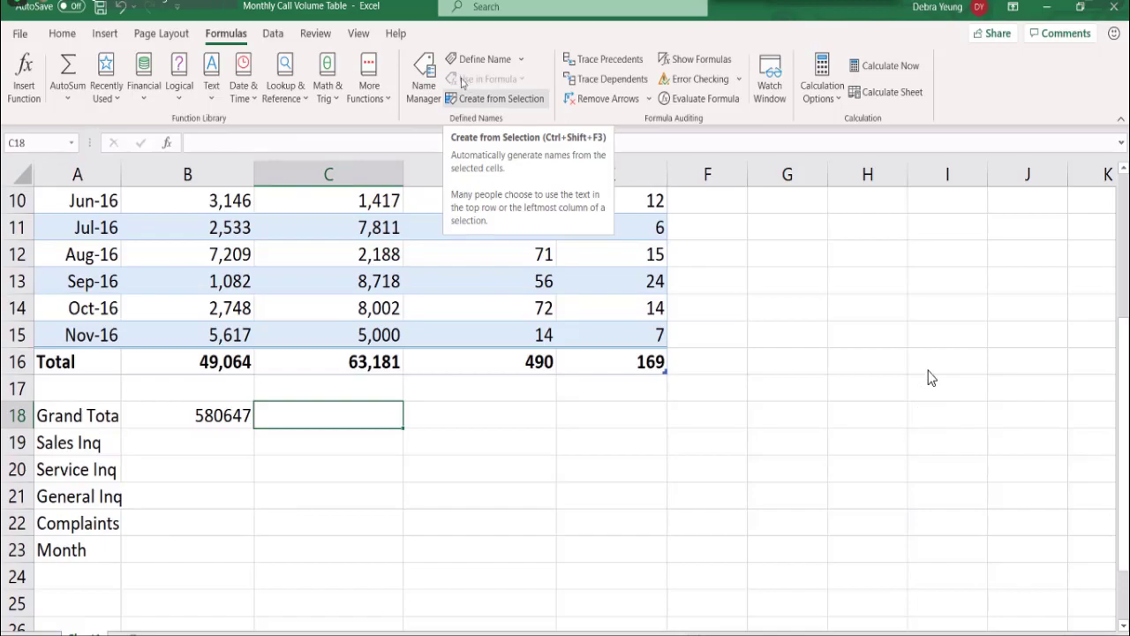
click(153, 448)
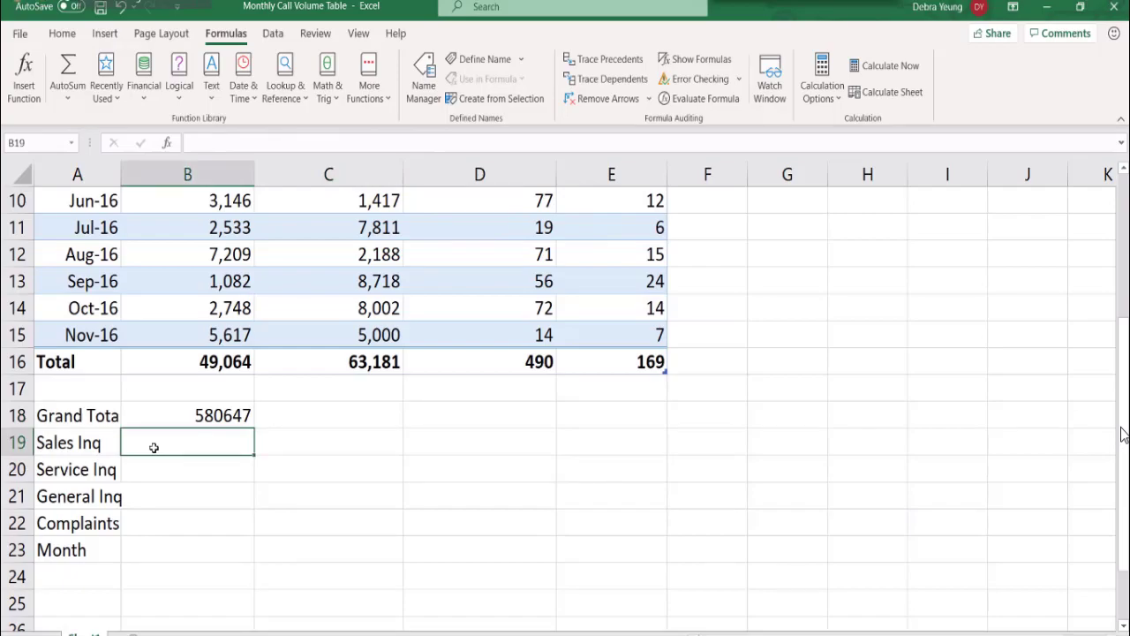
- Start a SUM formula in the Sales Inq cell B19 and insert the table name Cell_Volume as its reference
text(=)
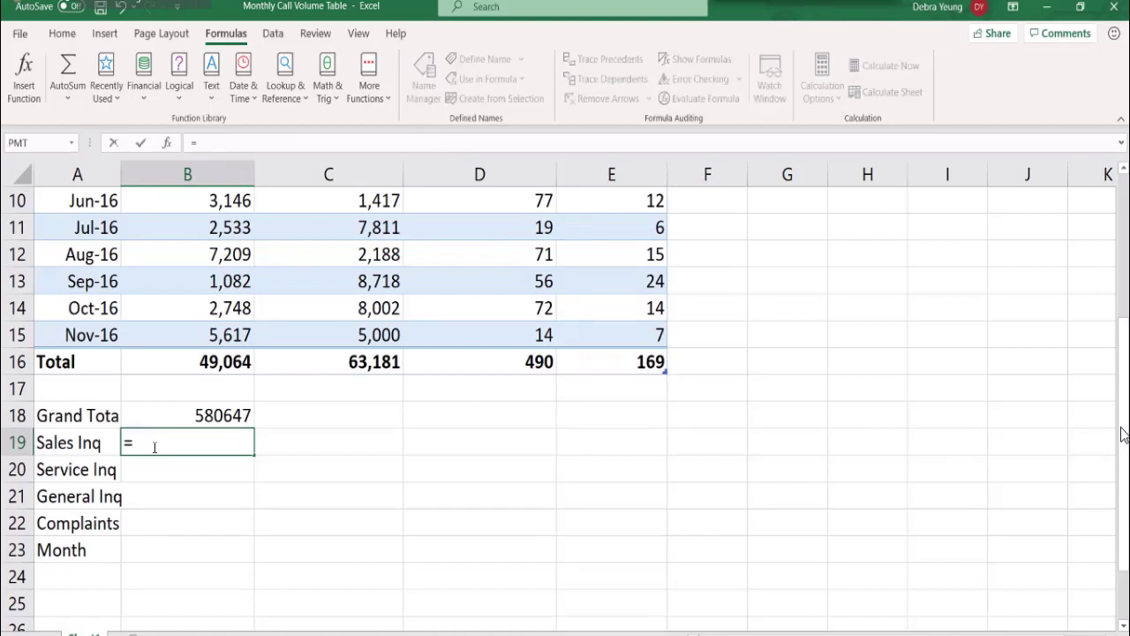
text(sum)
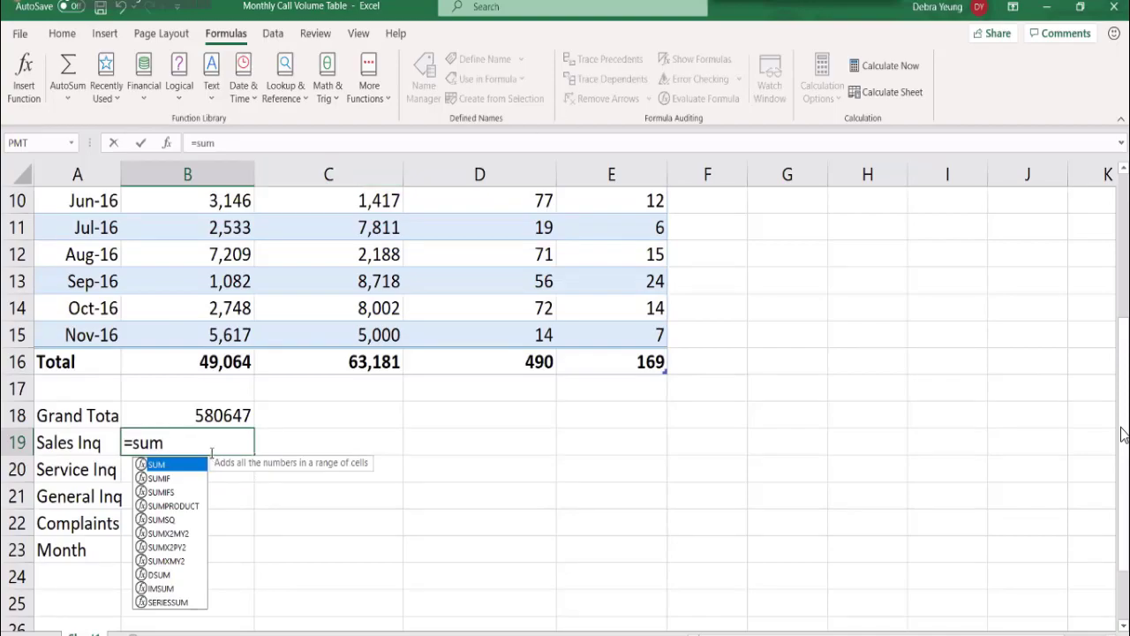
text(()
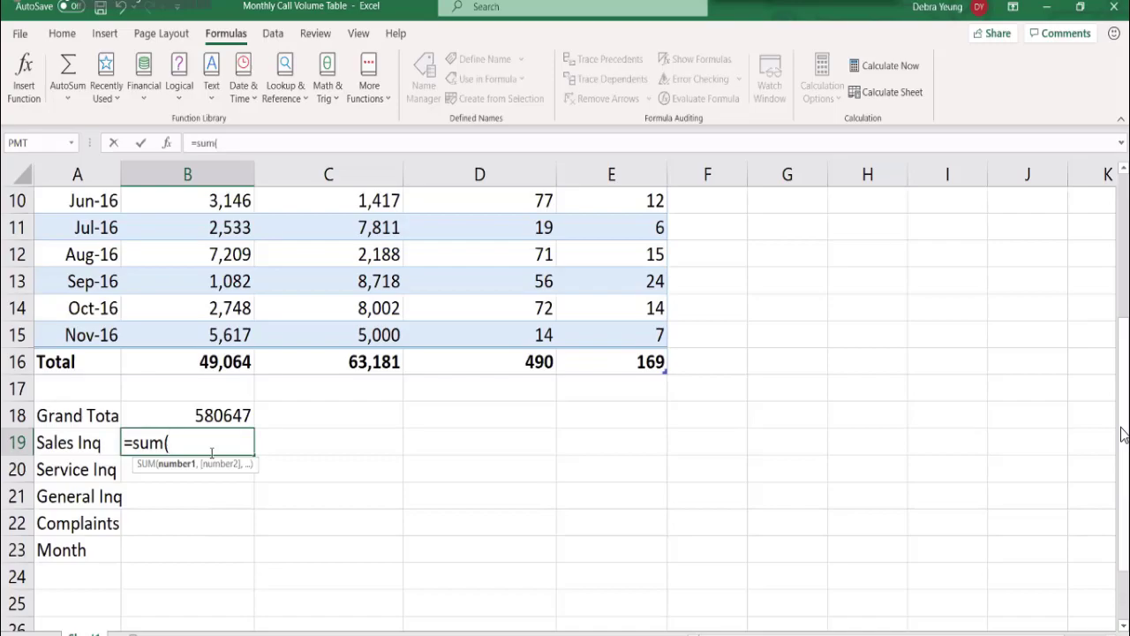
text(ce)
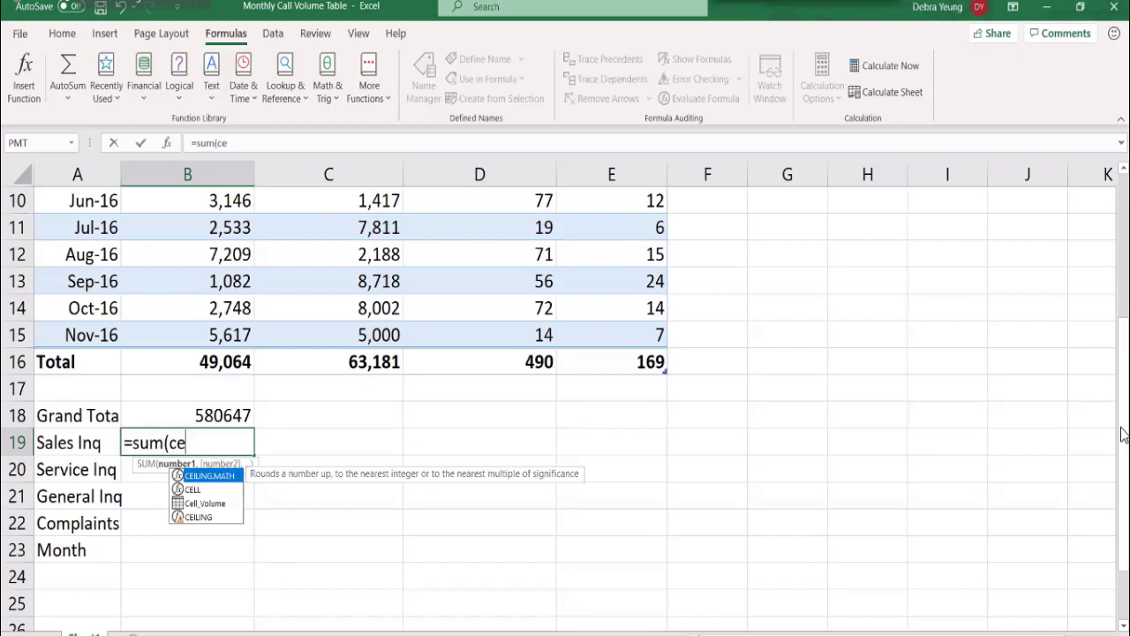
drag(1121, 428, 1121, 428)
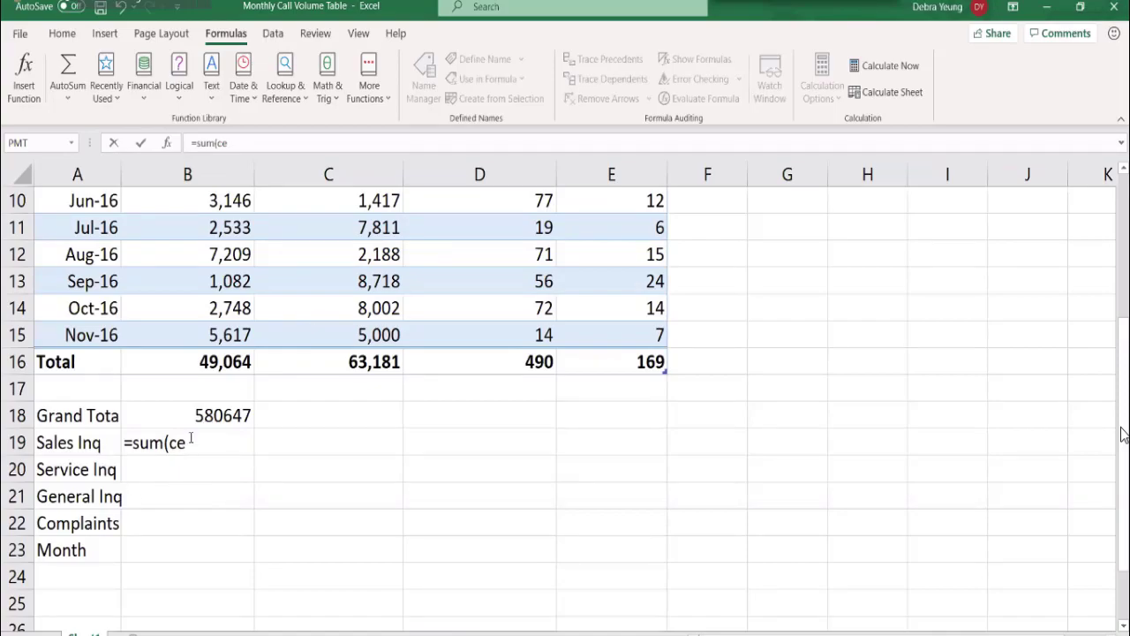
scroll(188, 307, down, 1)
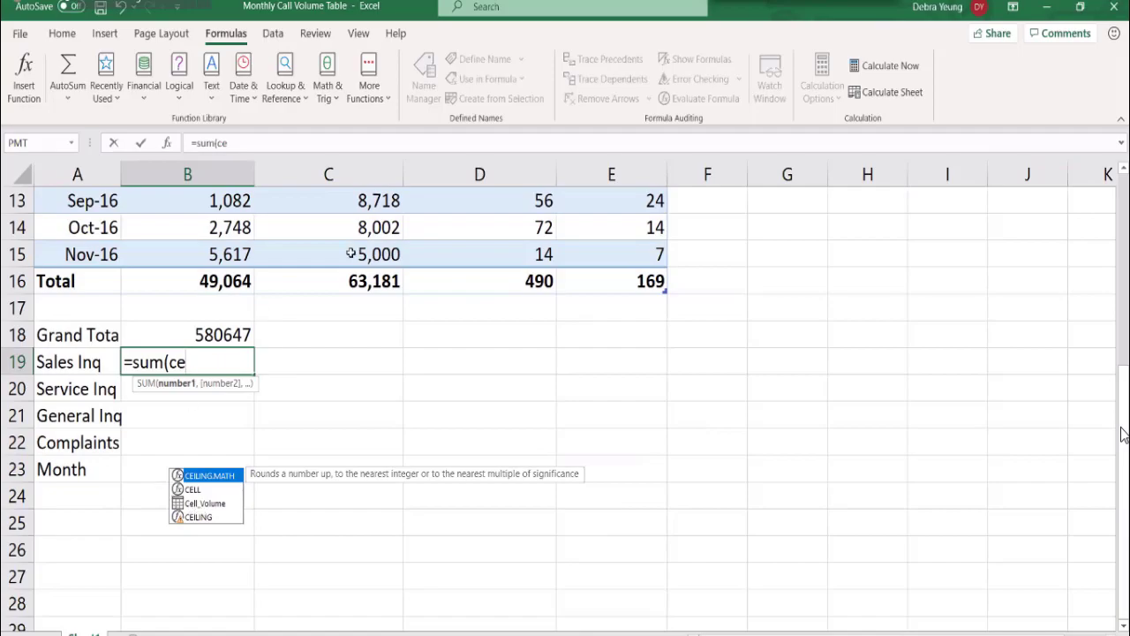
click(188, 365)
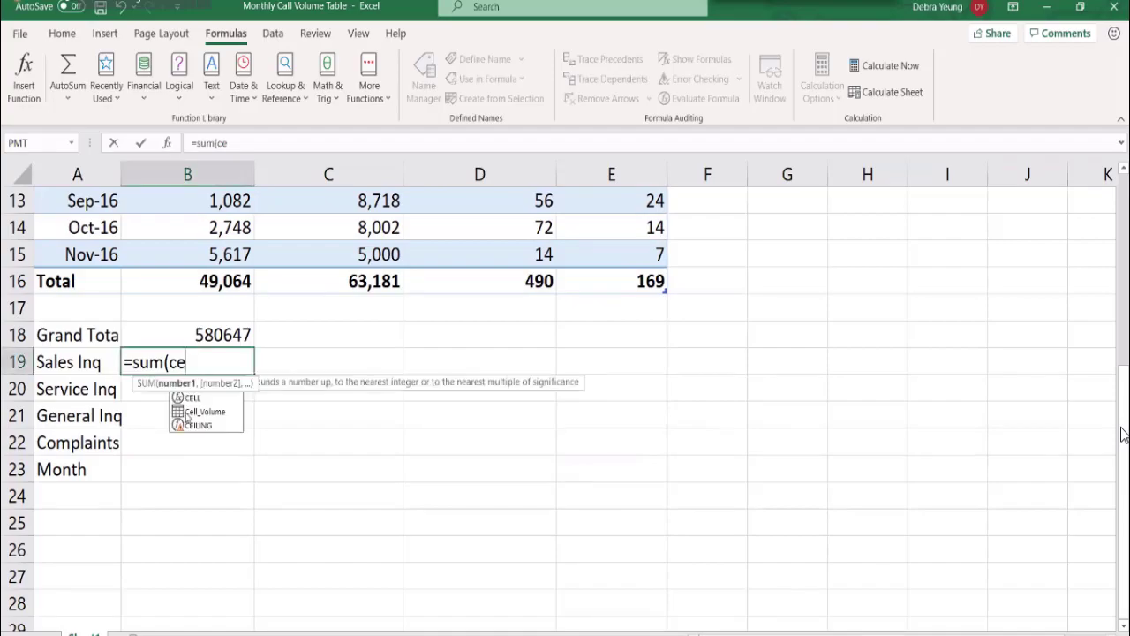
click(187, 413)
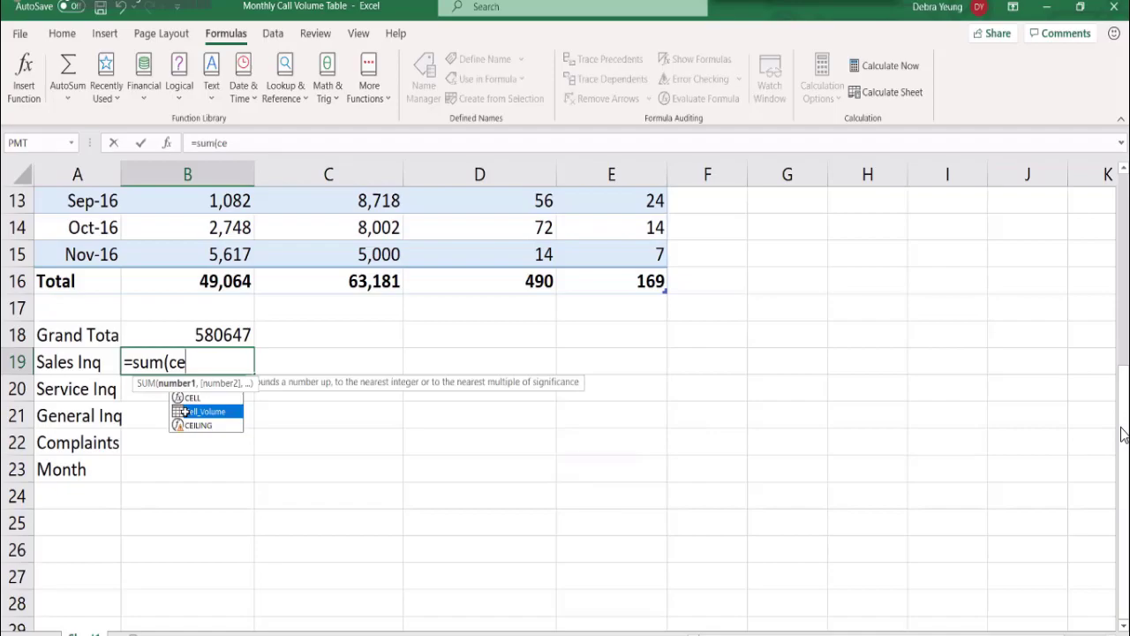
double_click(185, 412)
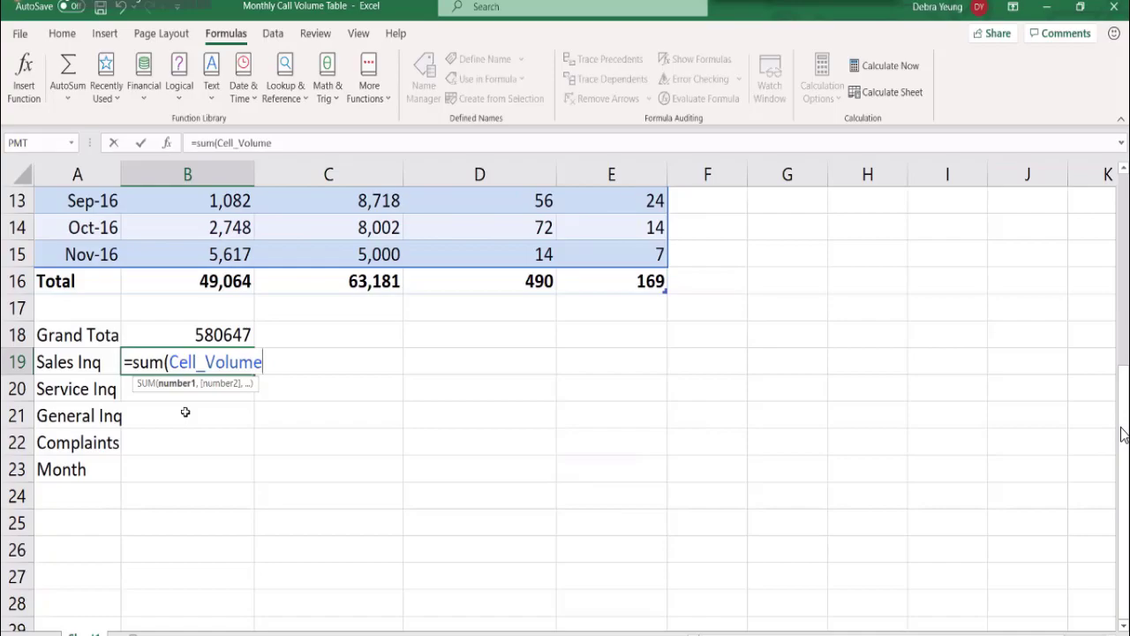
- Restrict the table reference in B19 to the Sales Inquiries column and enter the formula as =SUM(Cell_Volume[Sales Inquiries])
text([)
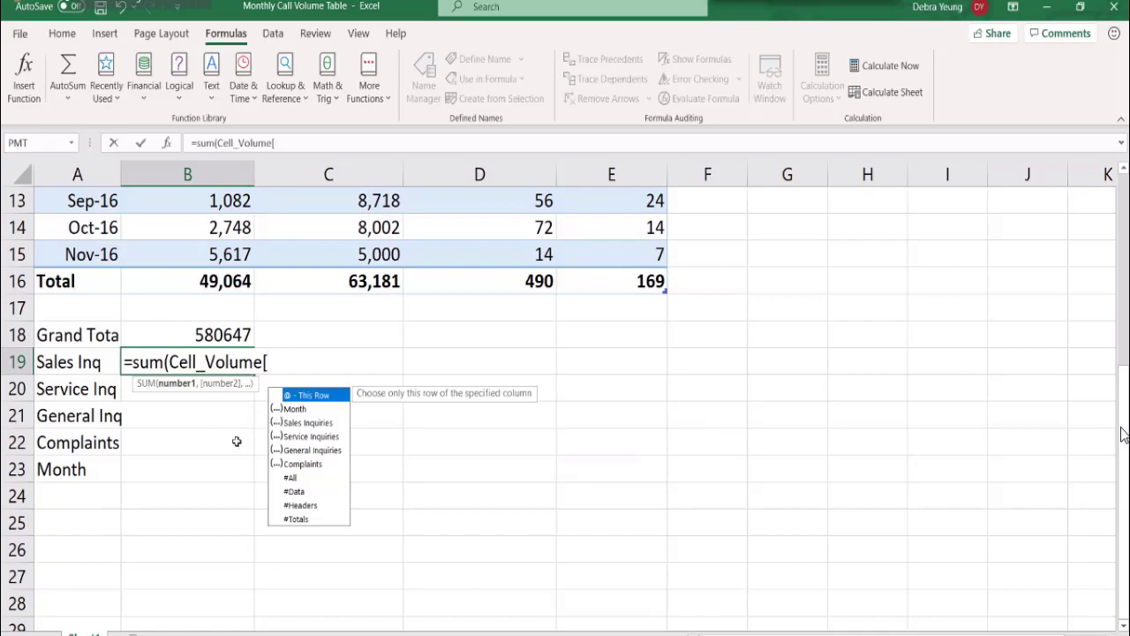
scroll(162, 223, up, 1)
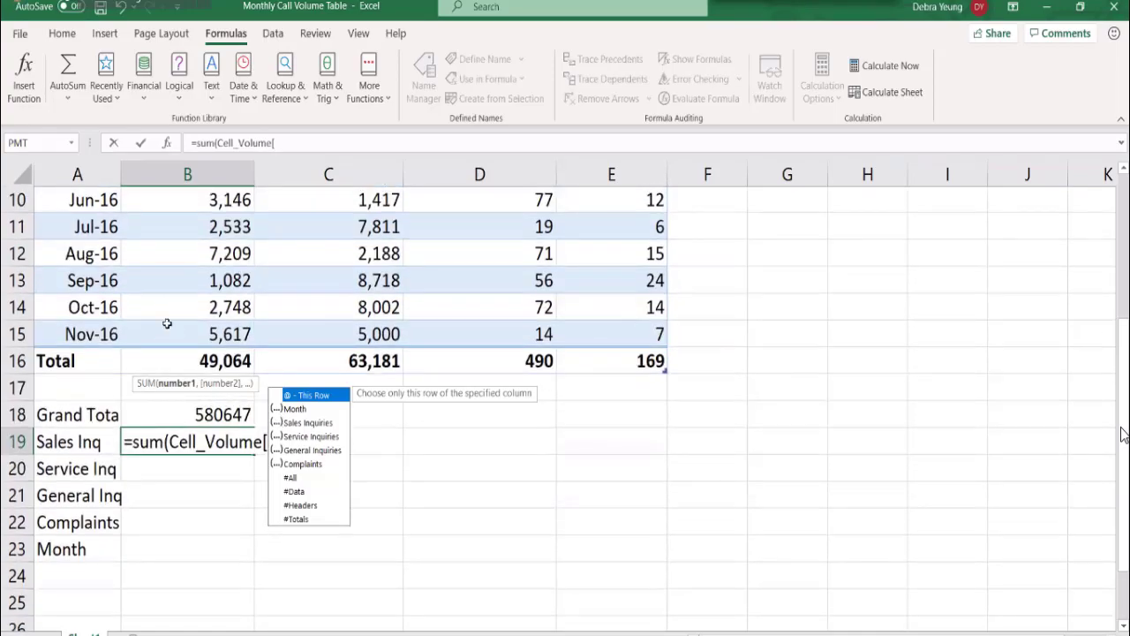
scroll(161, 312, up, 3)
scroll(159, 326, down, 1)
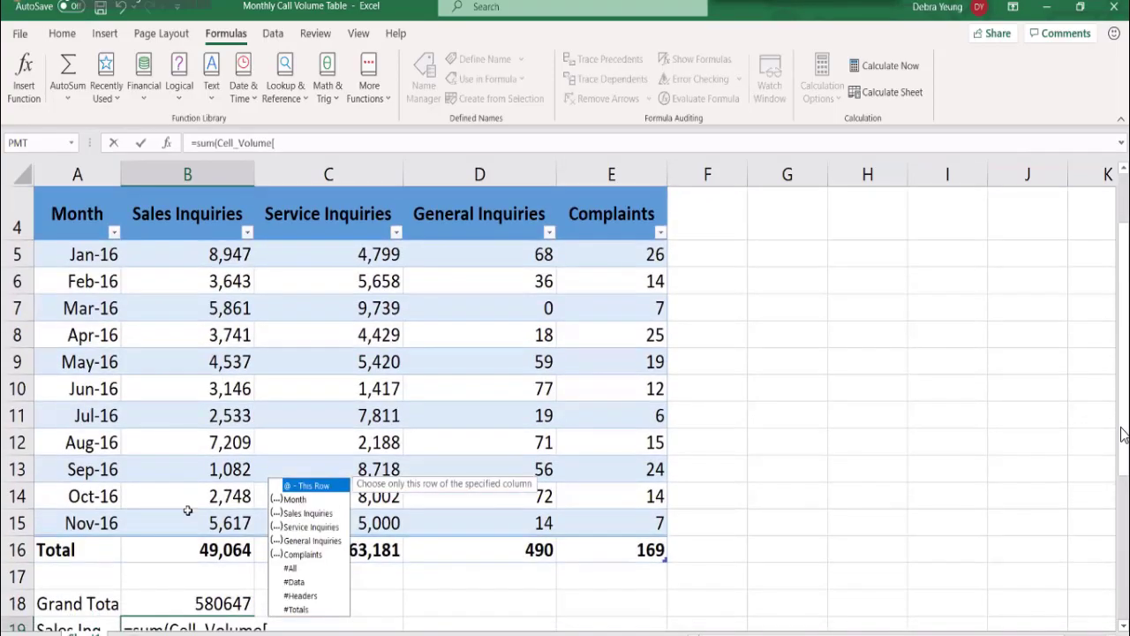
scroll(187, 512, down, 2)
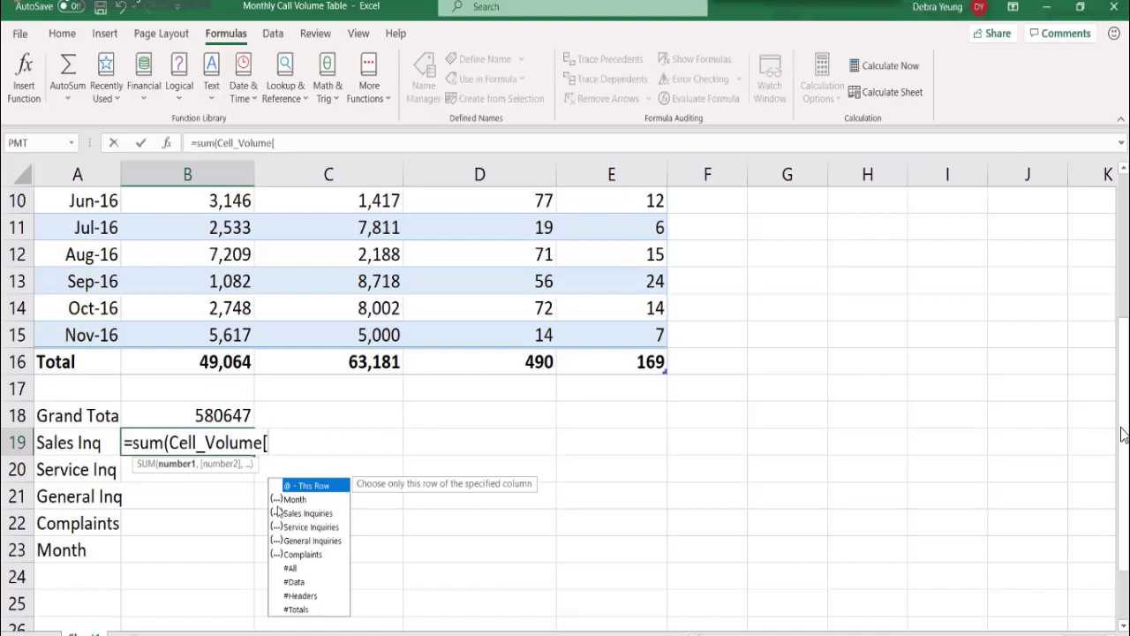
click(226, 529)
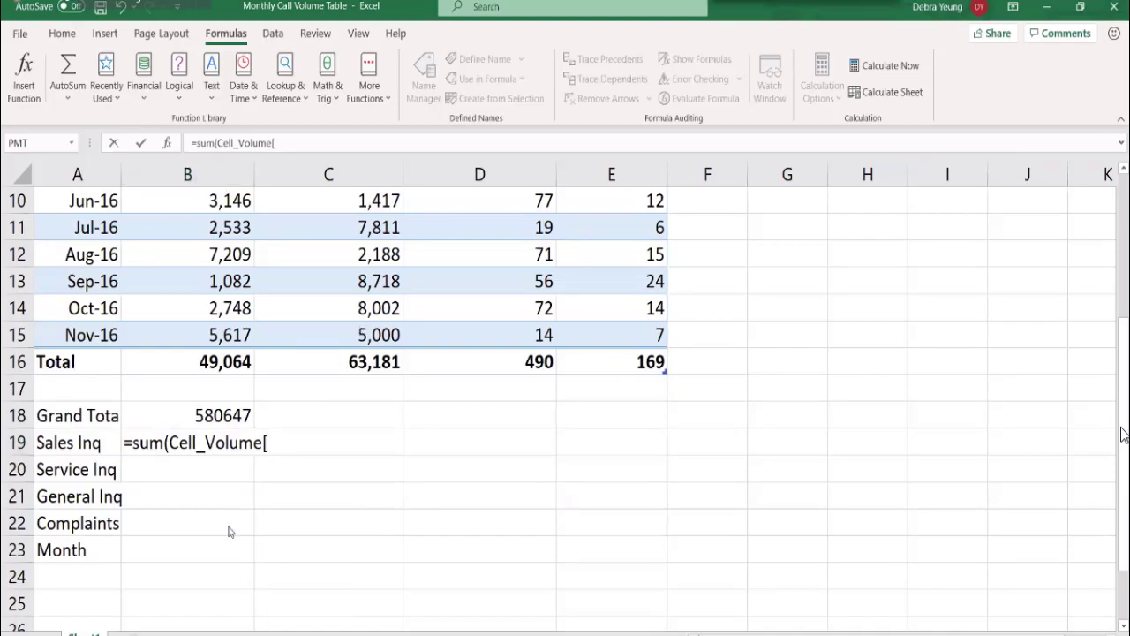
click(274, 442)
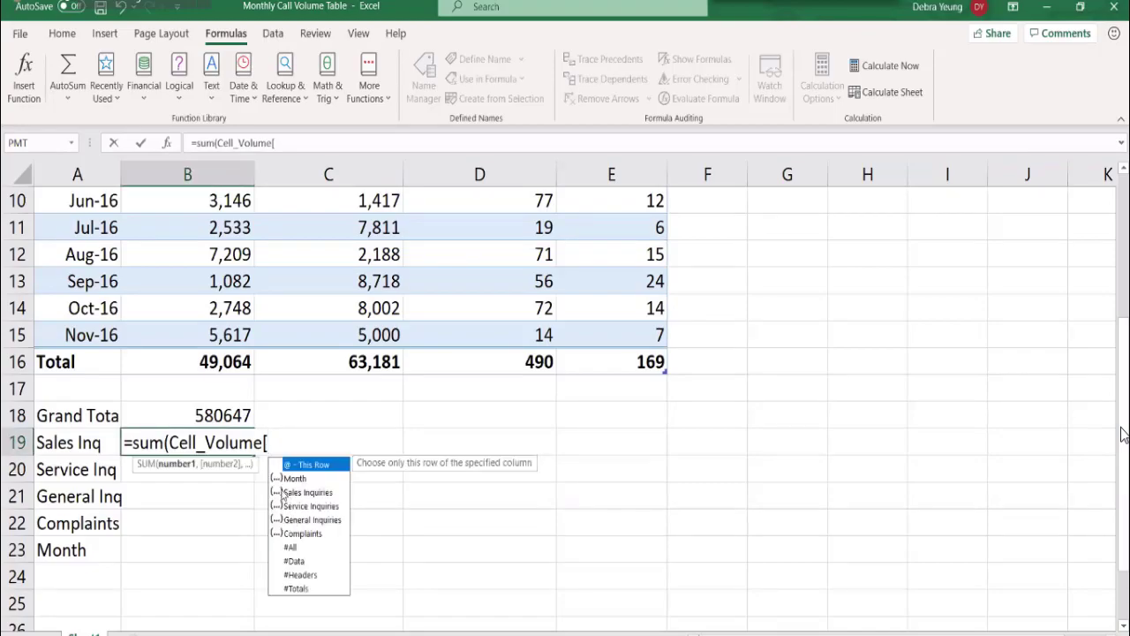
click(280, 491)
double_click(279, 491)
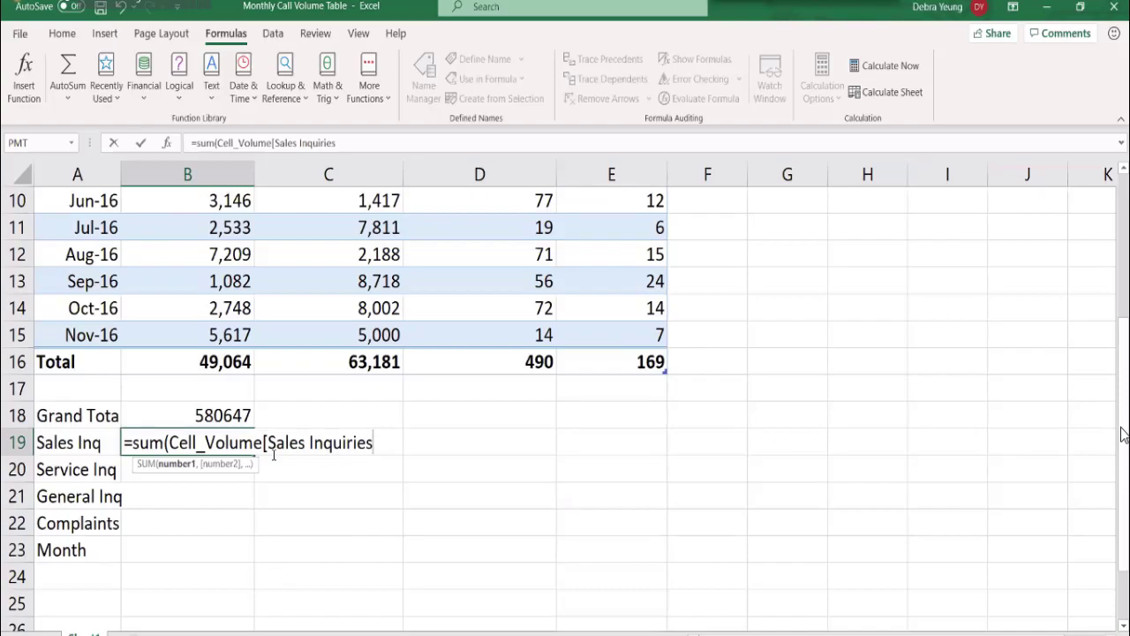
text(])
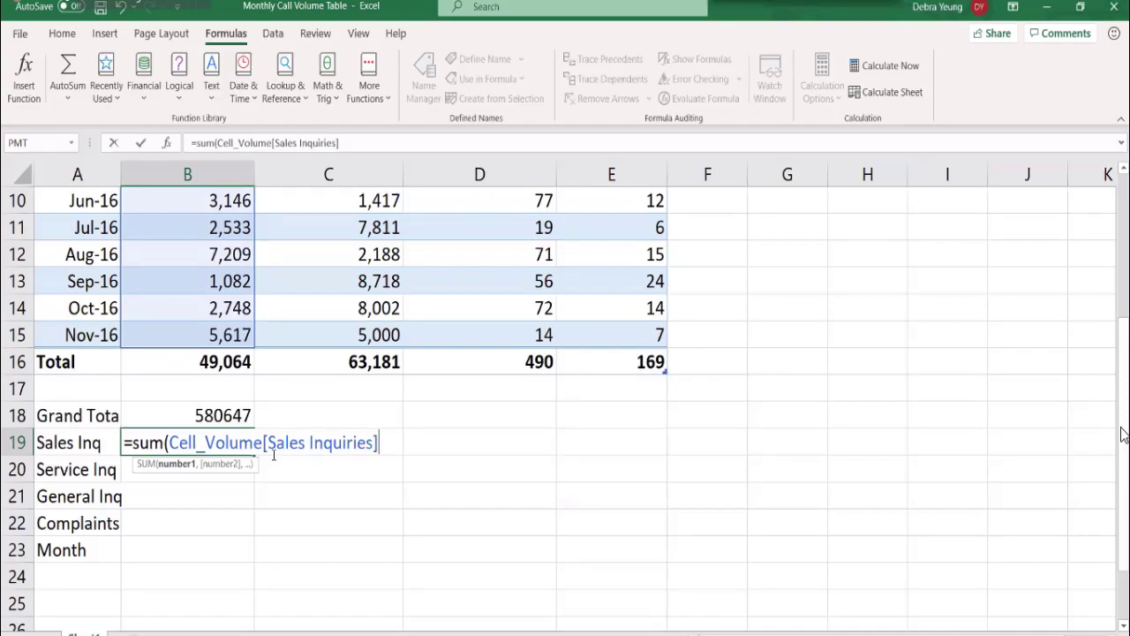
key(BackSpace)
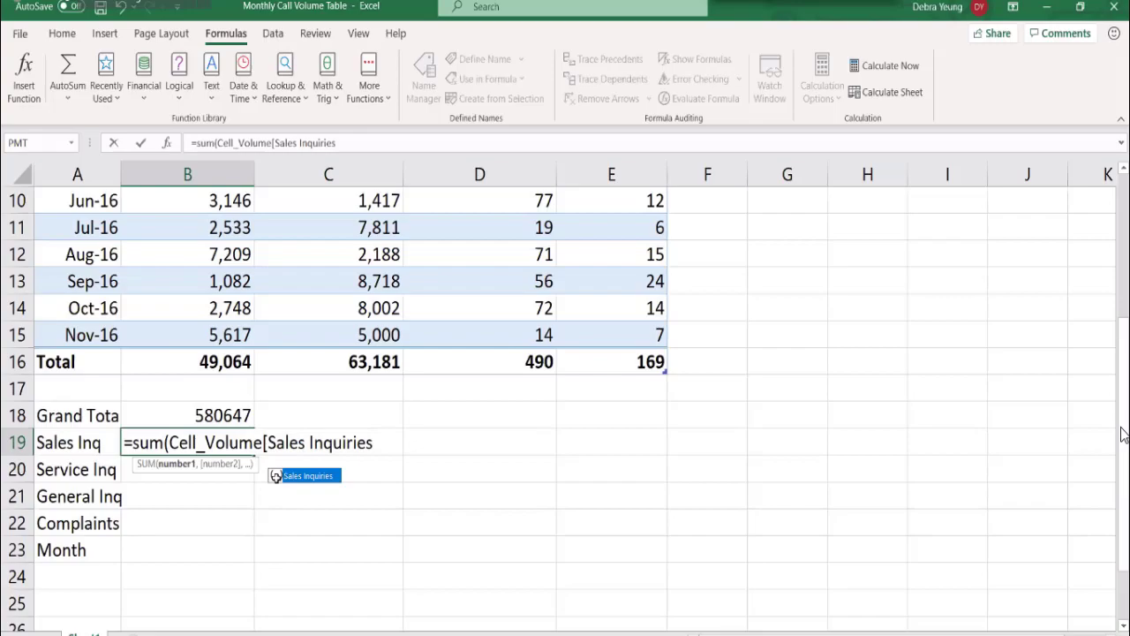
double_click(277, 476)
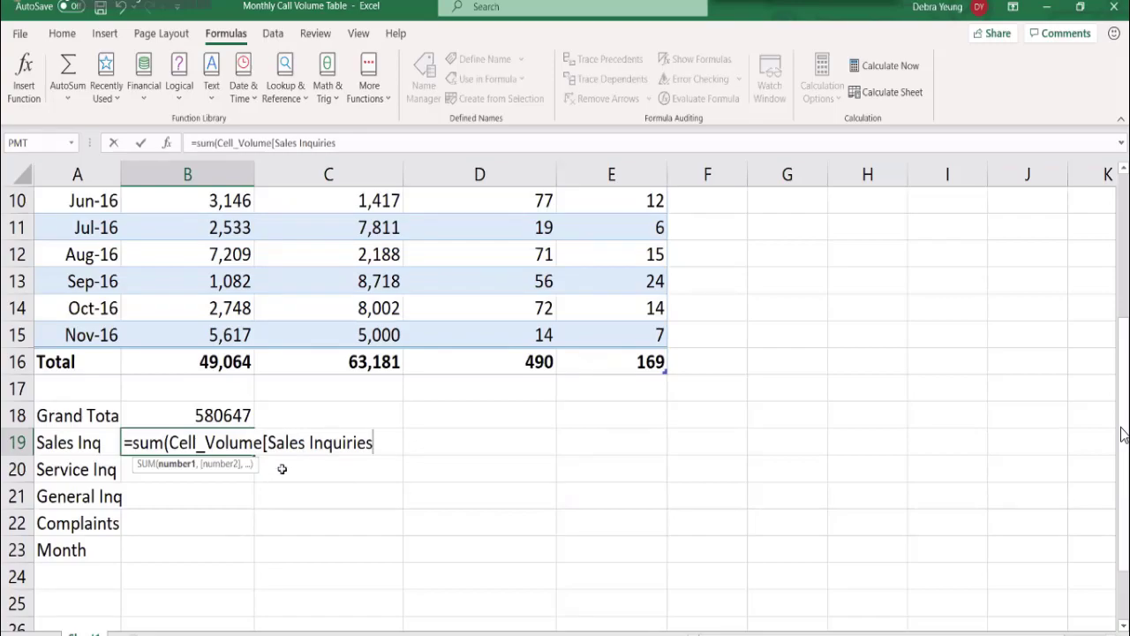
text(])
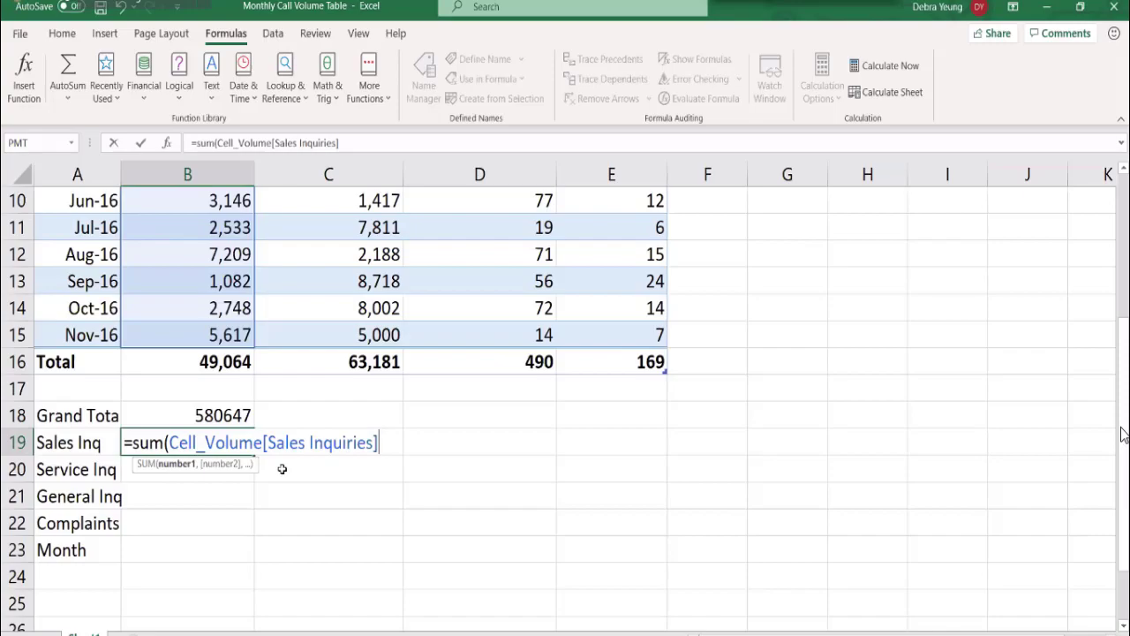
key(Return)
key(Return)
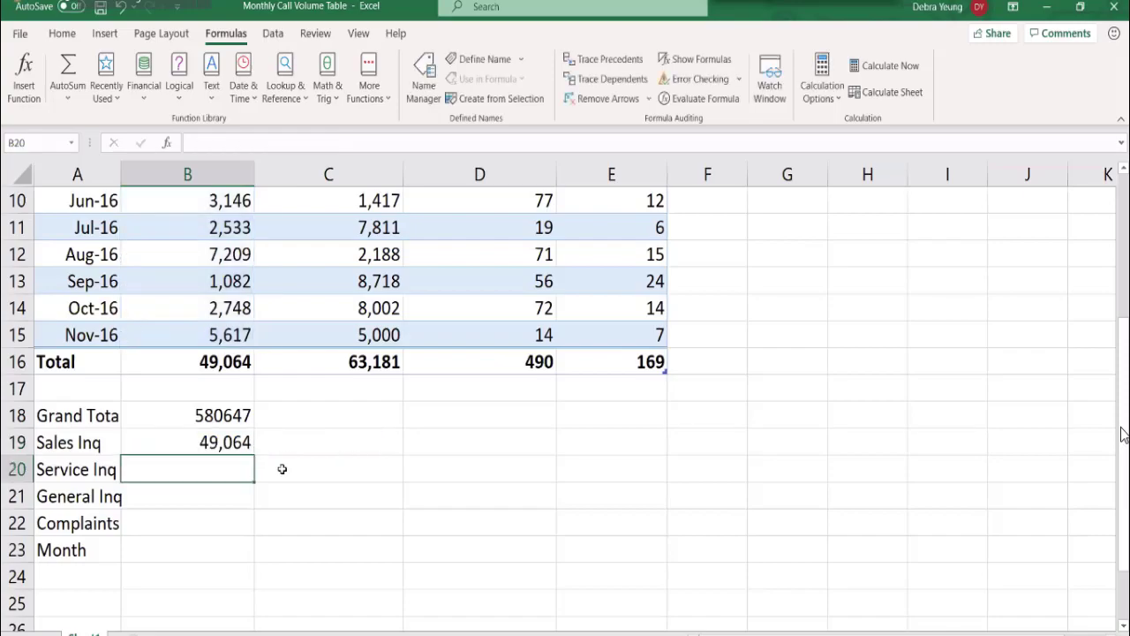
- Review the structured reference in the Sales Inq formula in B19, leaving the formula as it is
click(171, 448)
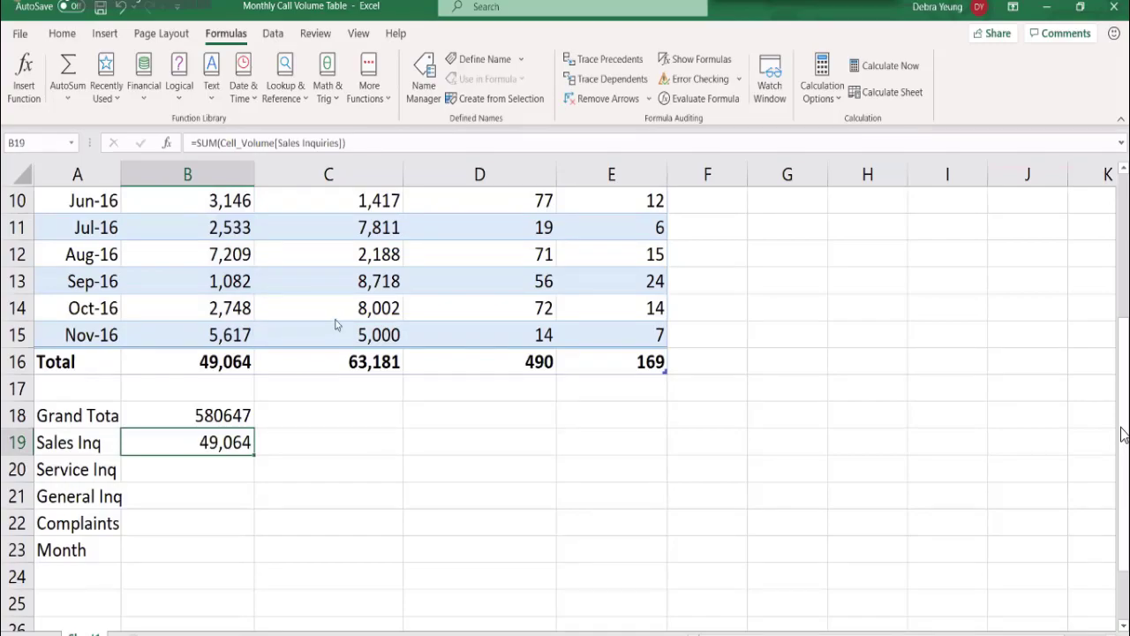
double_click(153, 452)
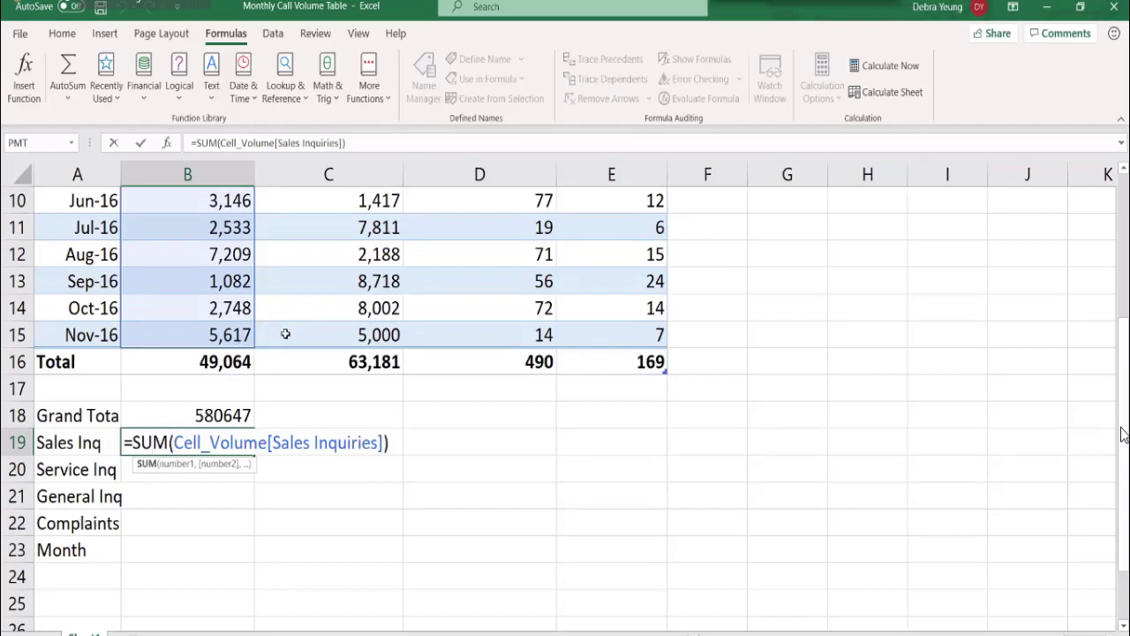
key(Return)
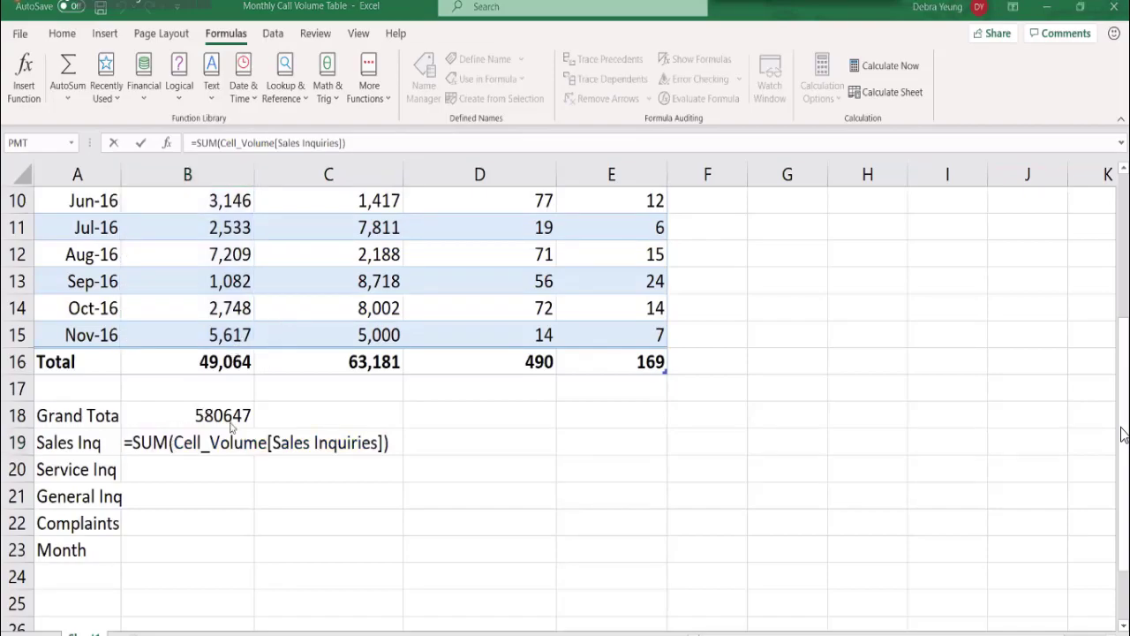
click(153, 475)
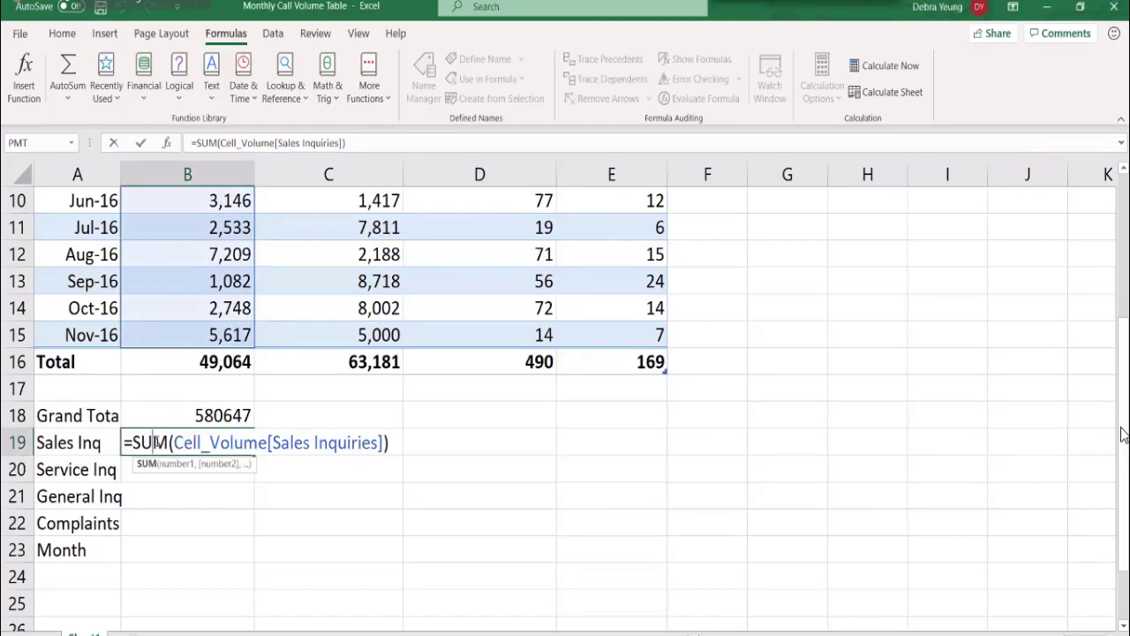
key(Escape)
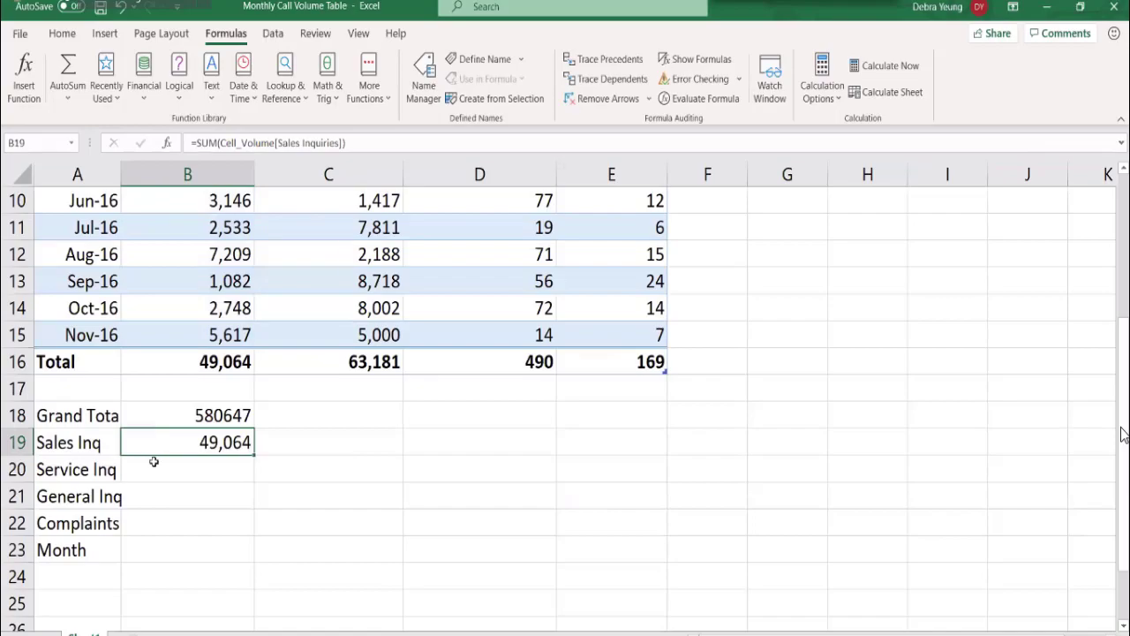
click(155, 474)
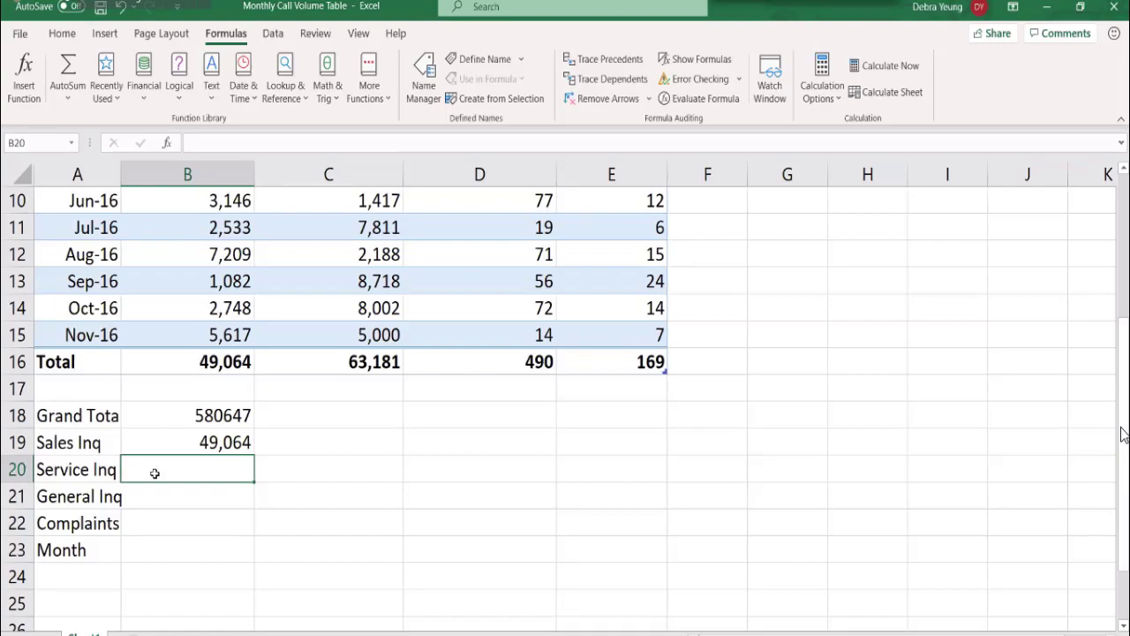
- Rename the table to Call_Volume and check the table reference in the formulas in B18 and B19
click(153, 420)
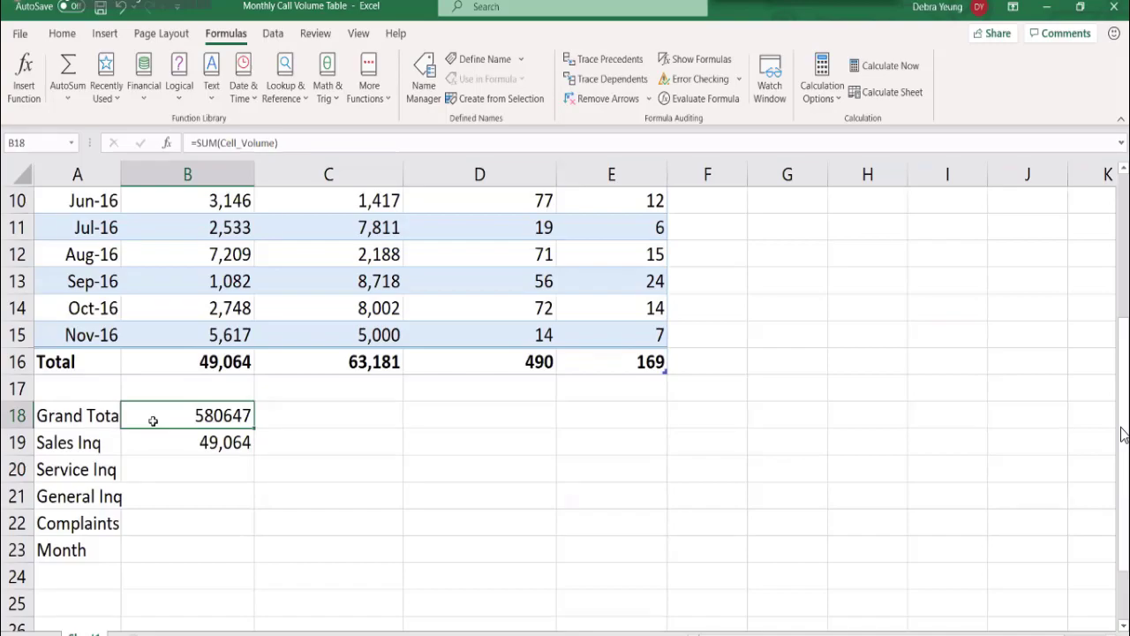
click(166, 271)
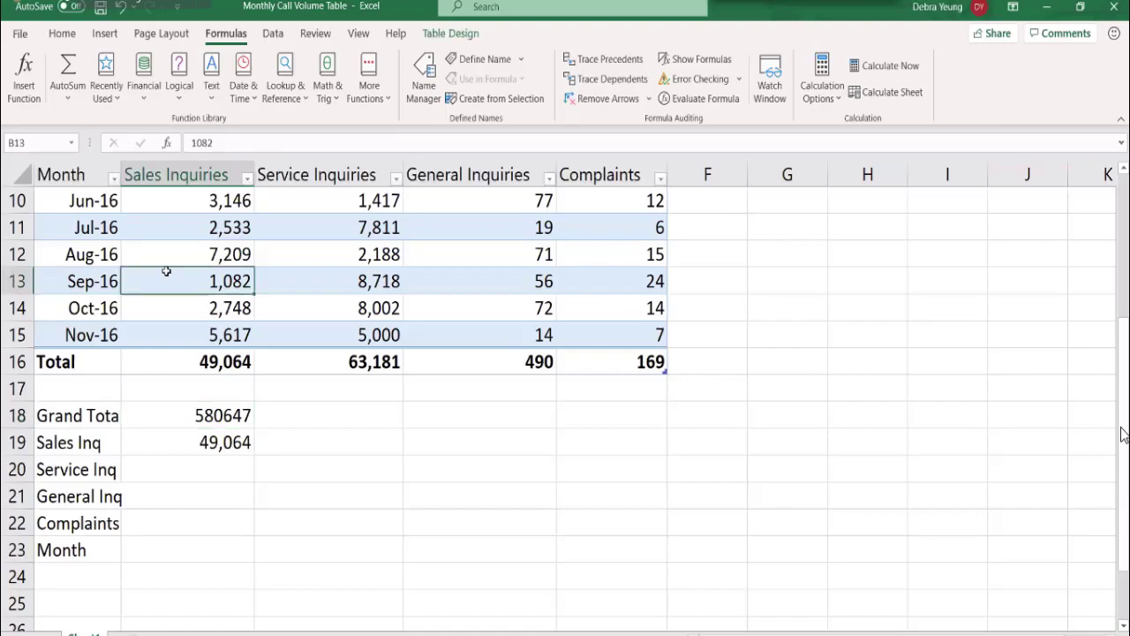
click(166, 254)
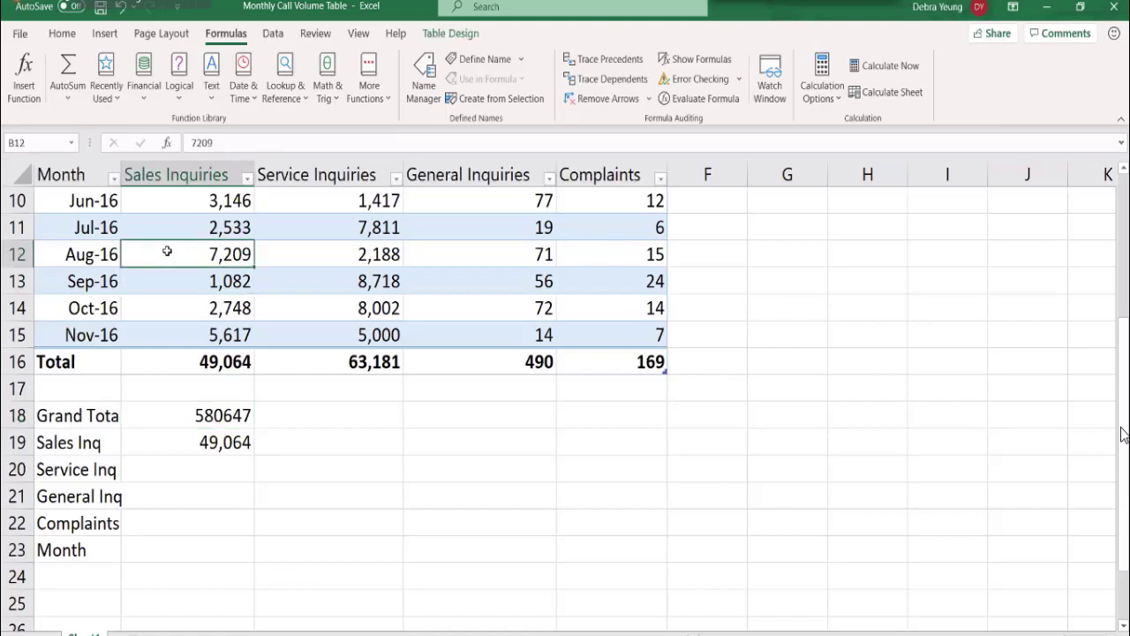
click(442, 37)
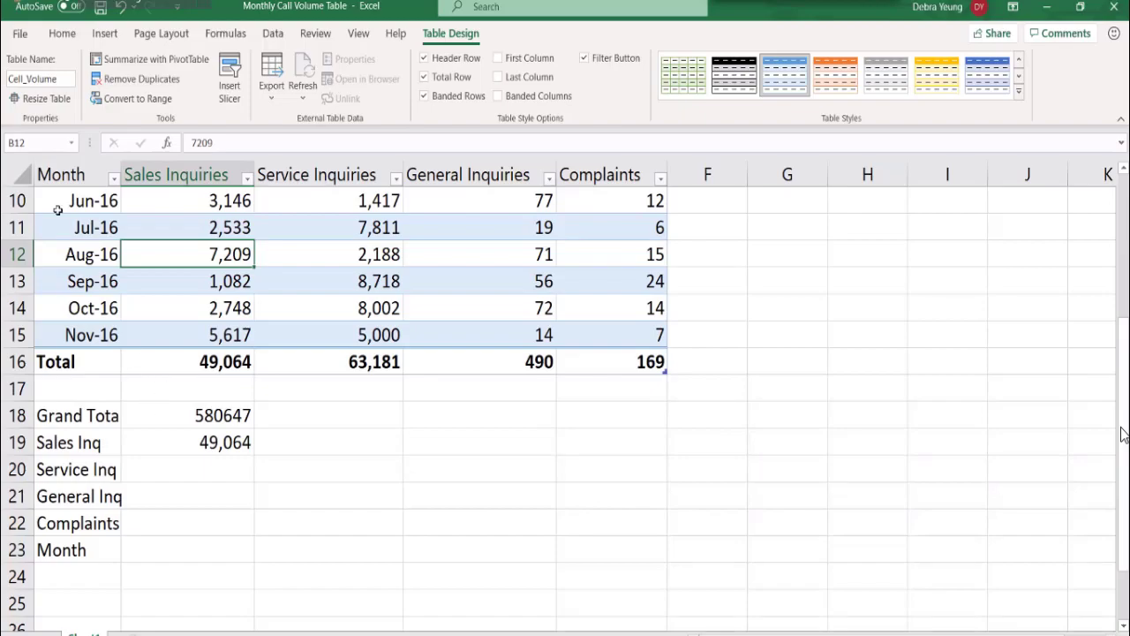
click(17, 78)
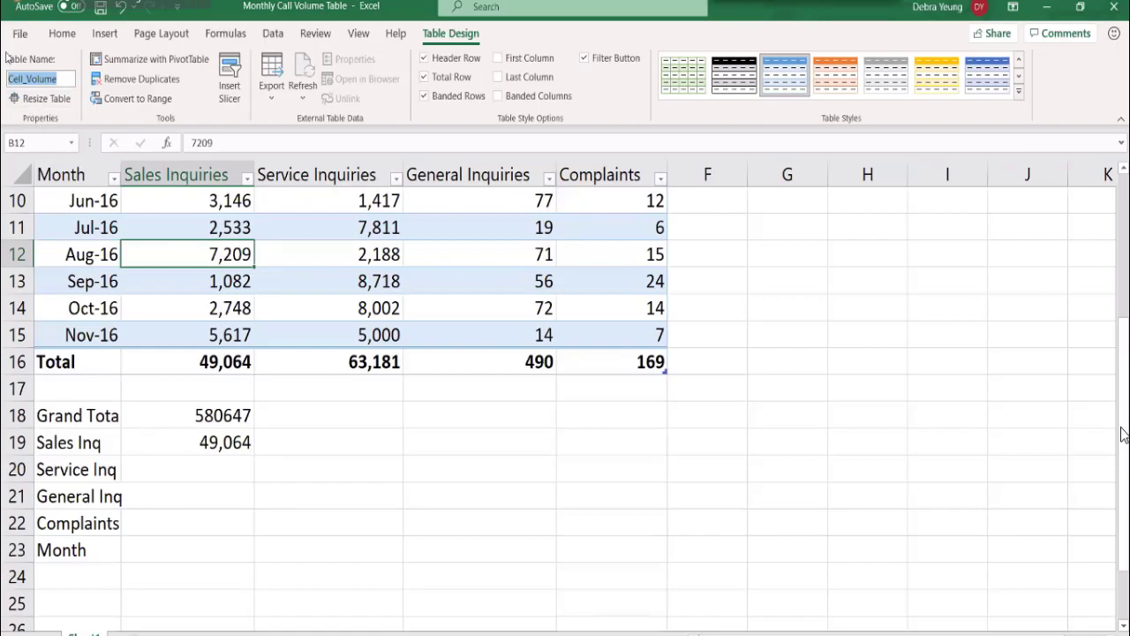
click(19, 78)
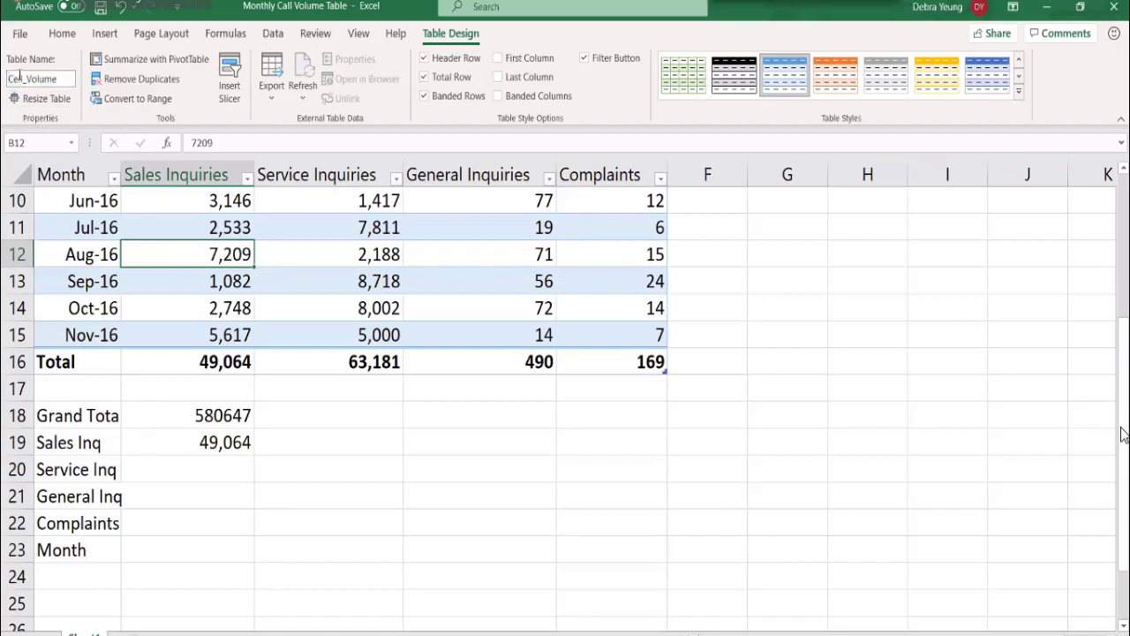
key(BackSpace)
text(a)
click(168, 491)
click(166, 418)
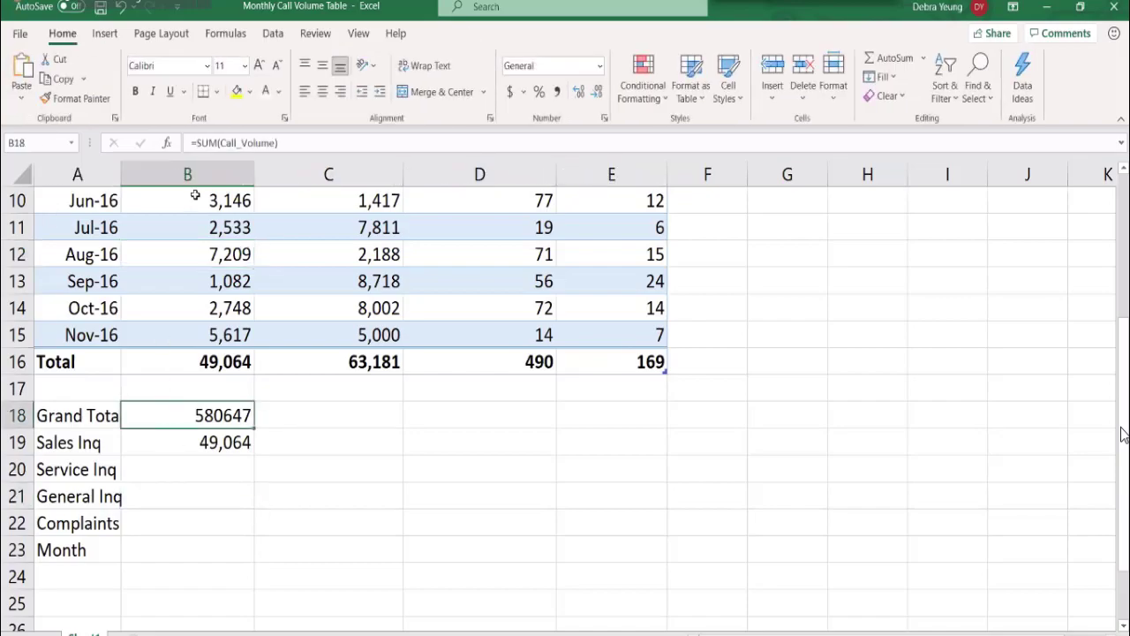
click(180, 439)
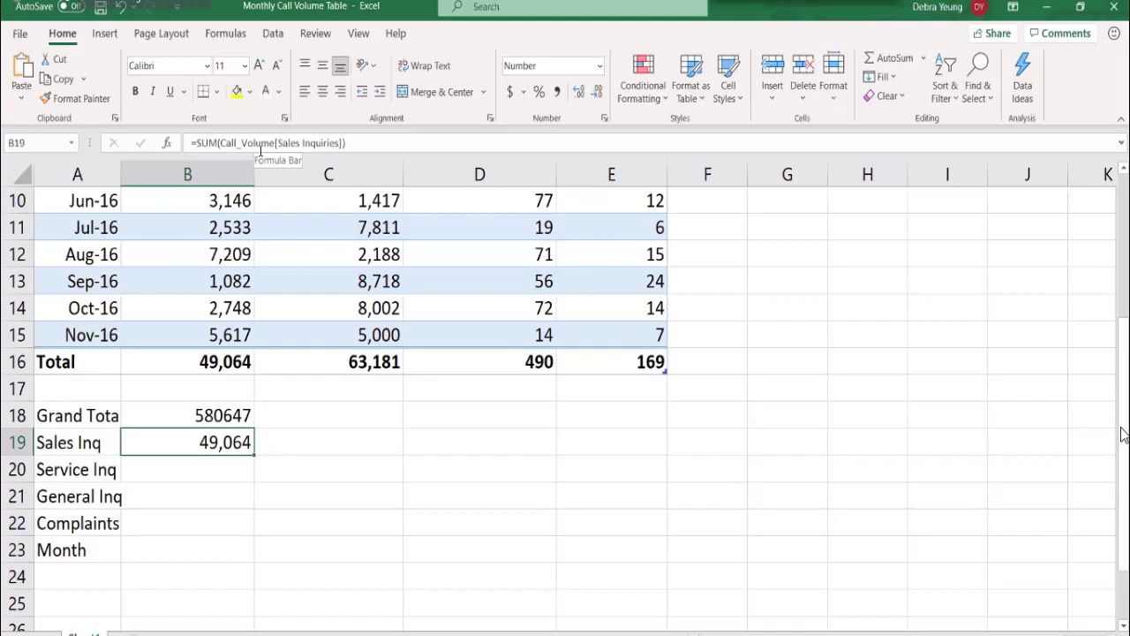
- Start a SUM formula in the Service Inq cell B20 and insert the table name Call_Volume as its reference
click(168, 471)
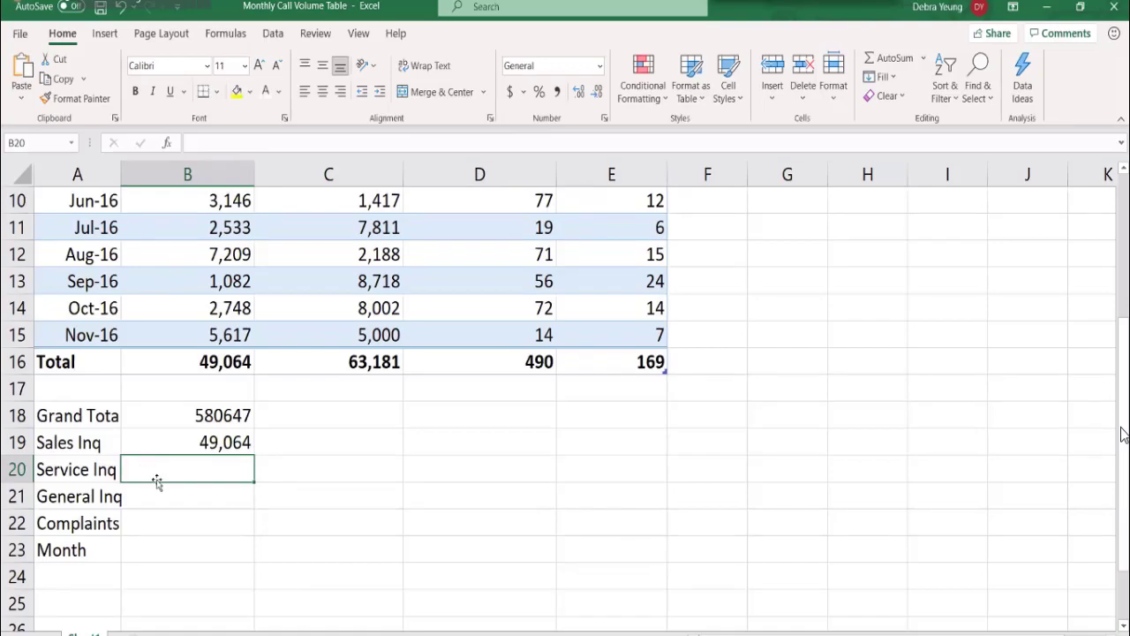
text(=s)
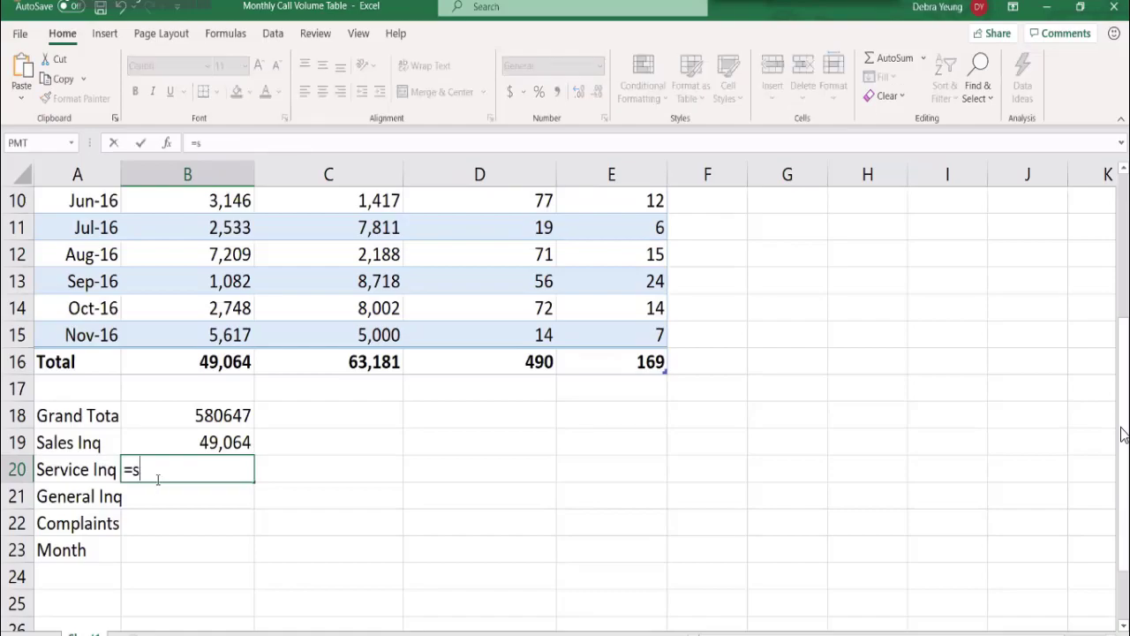
text(um)
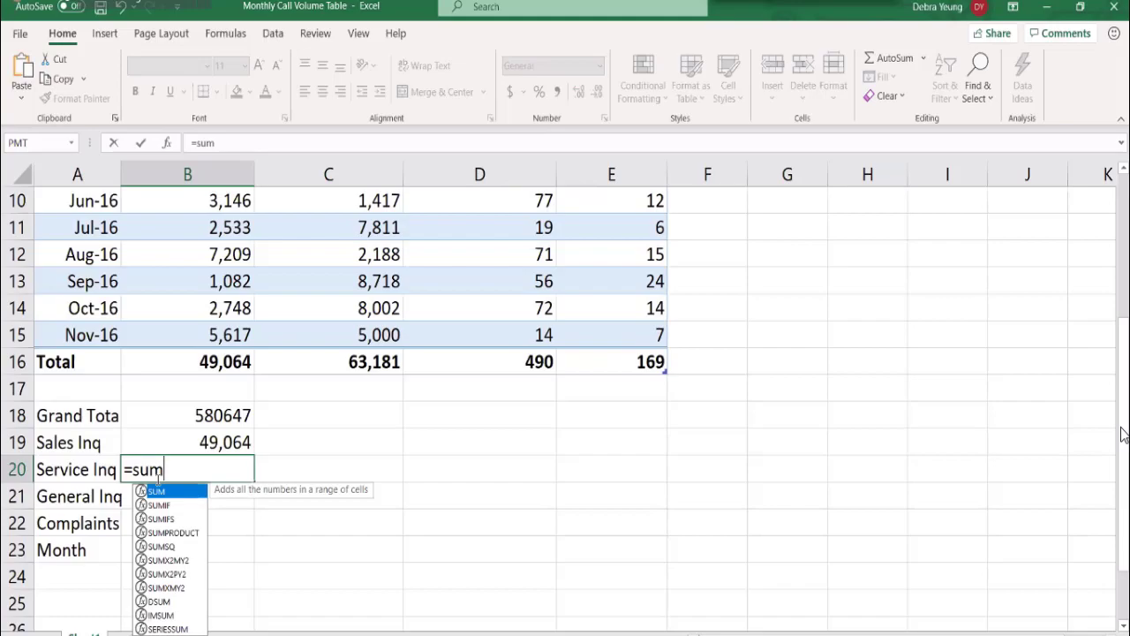
text(()
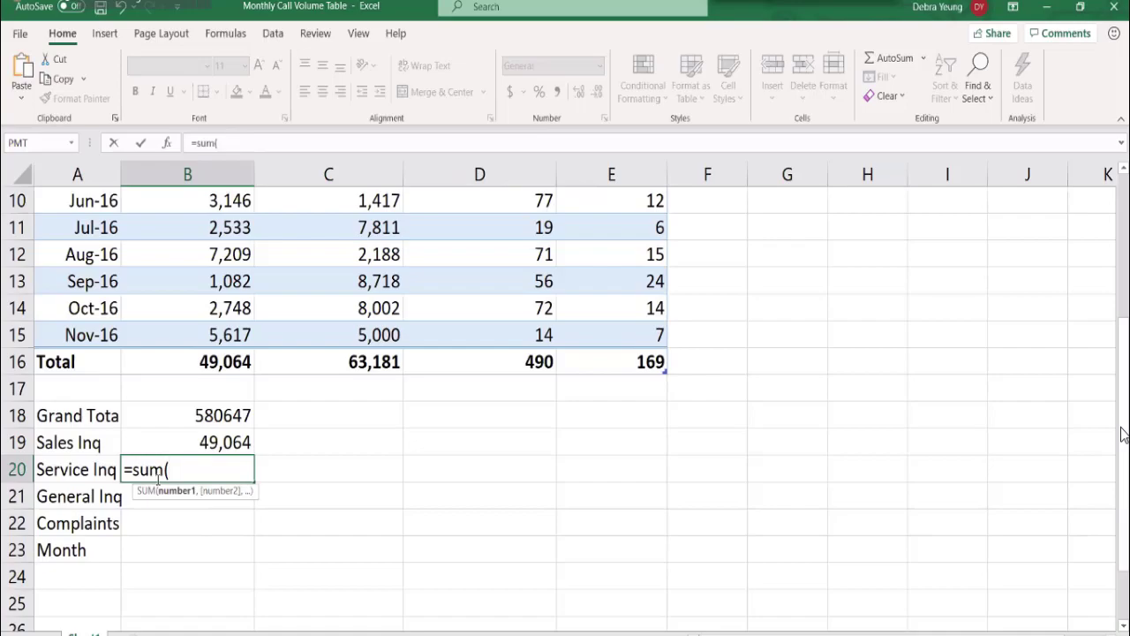
text(c)
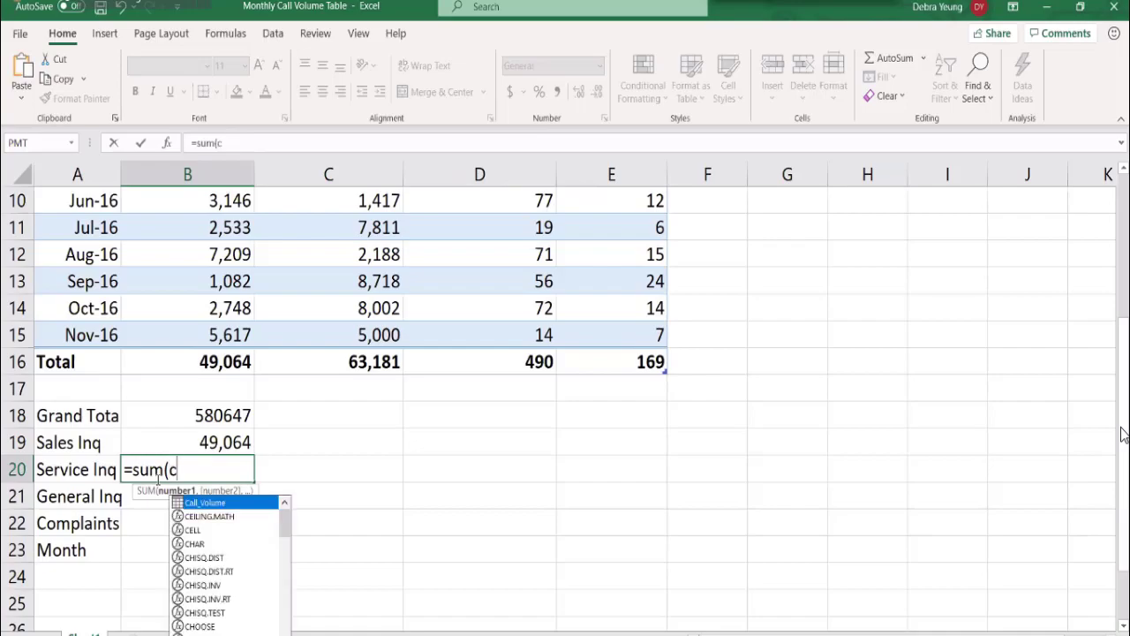
text(a)
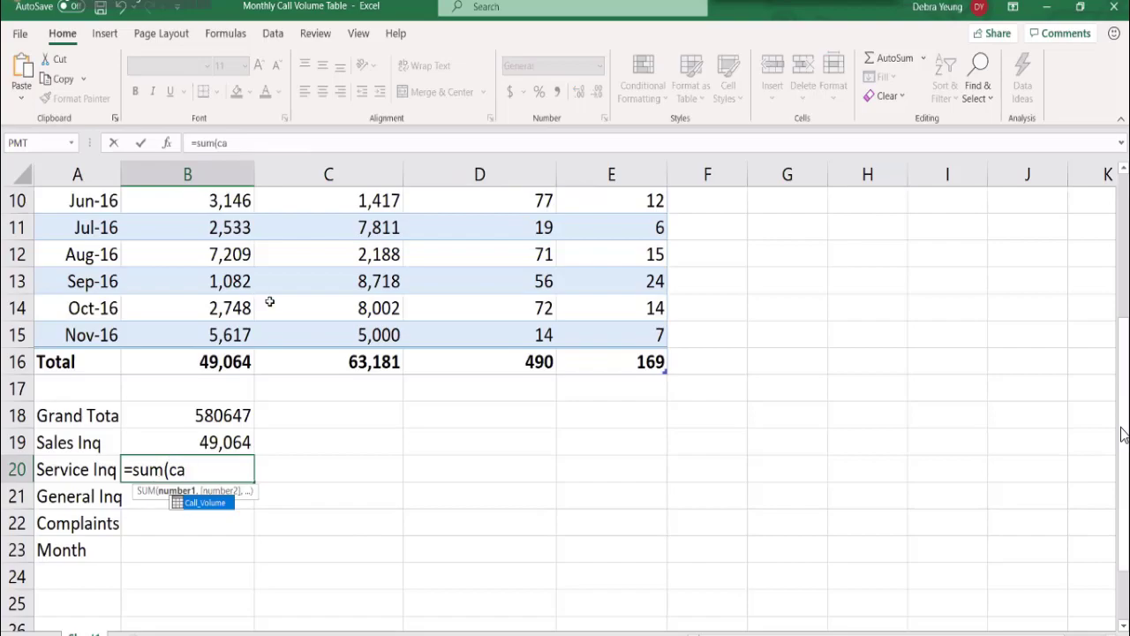
click(191, 506)
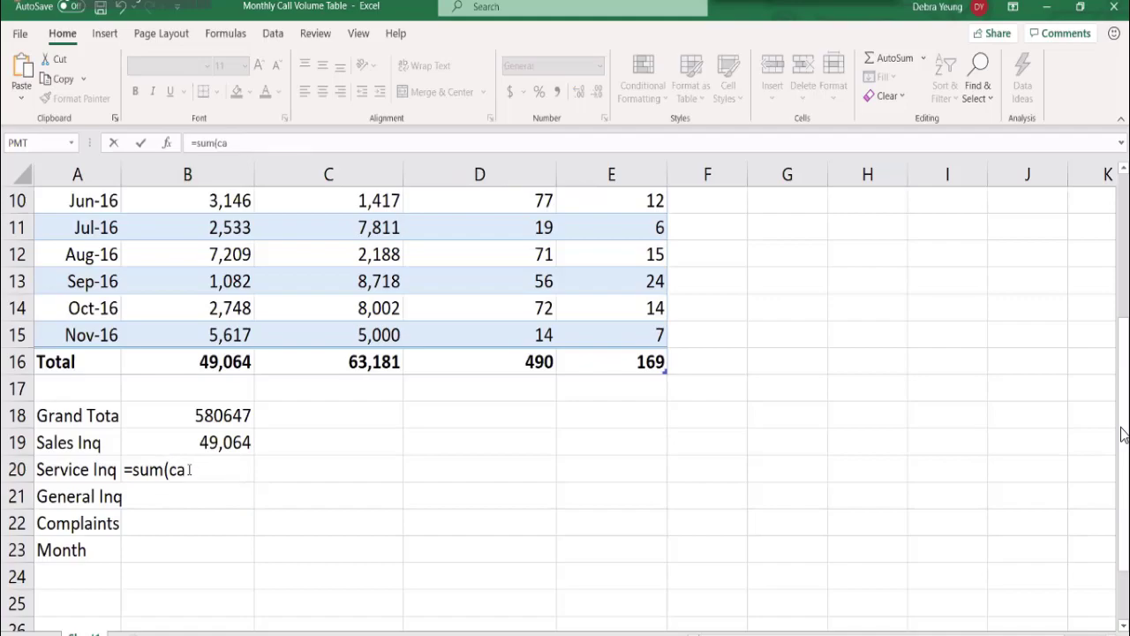
click(189, 470)
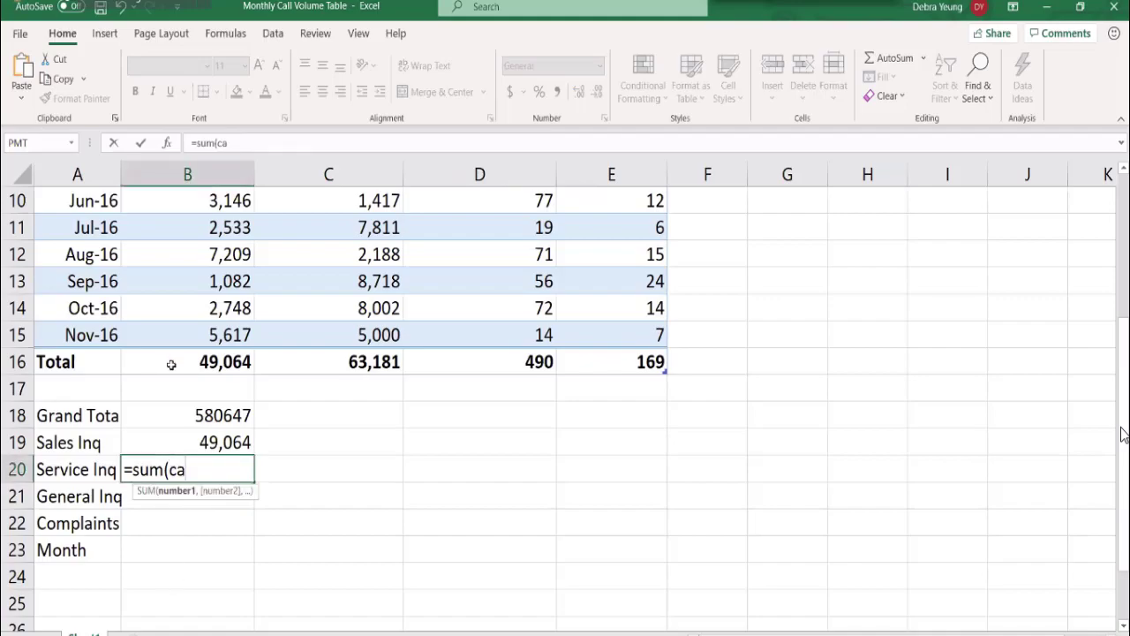
key(BackSpace)
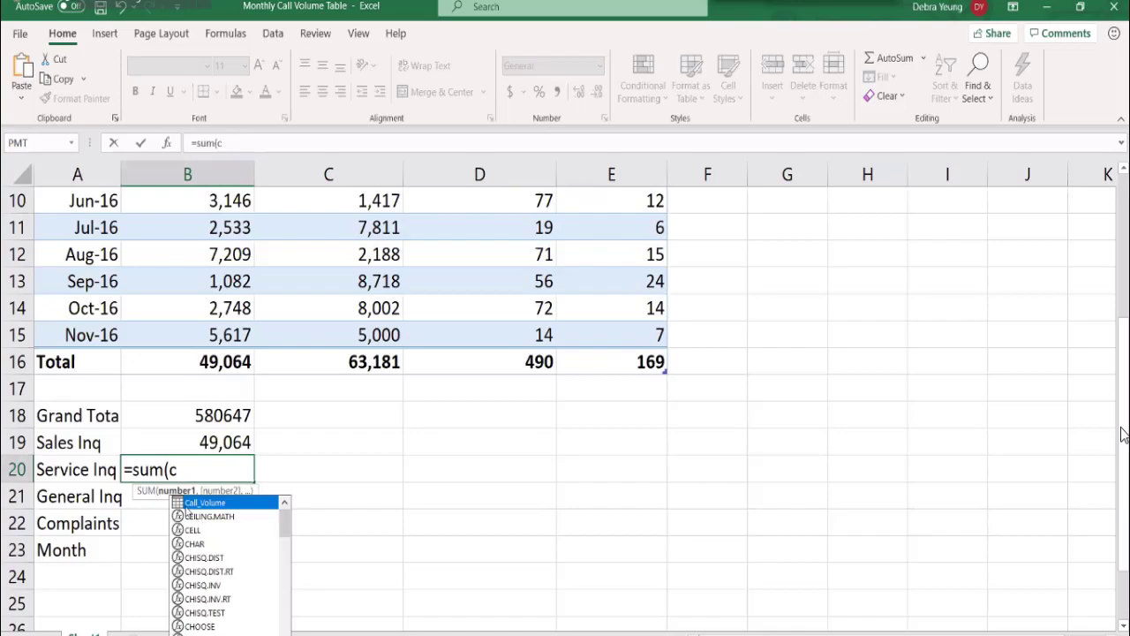
text(a)
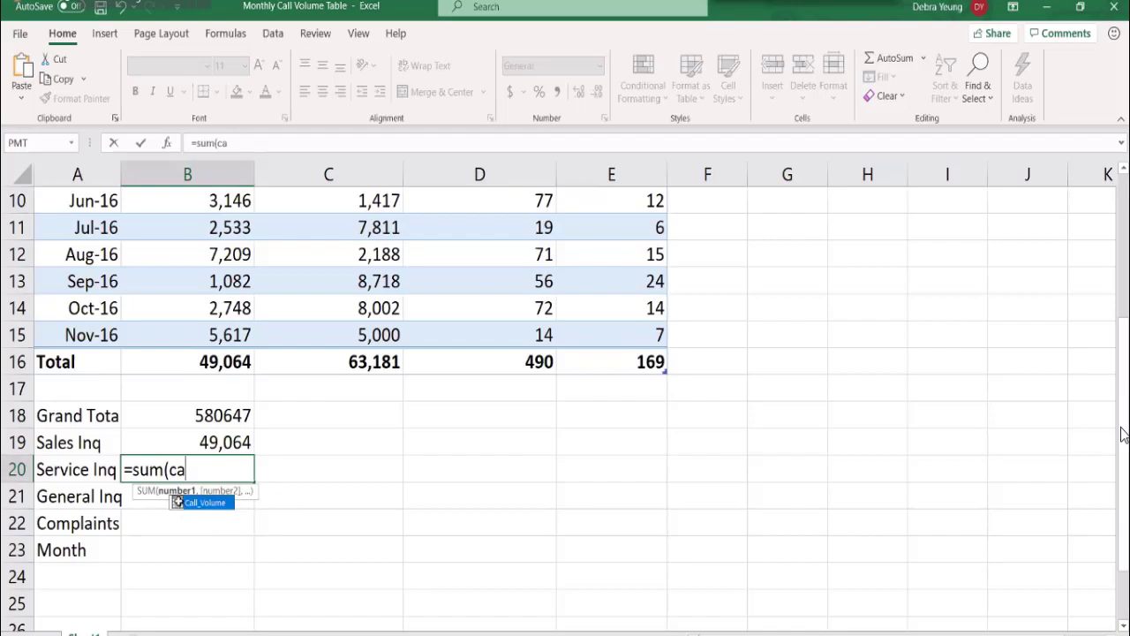
double_click(178, 501)
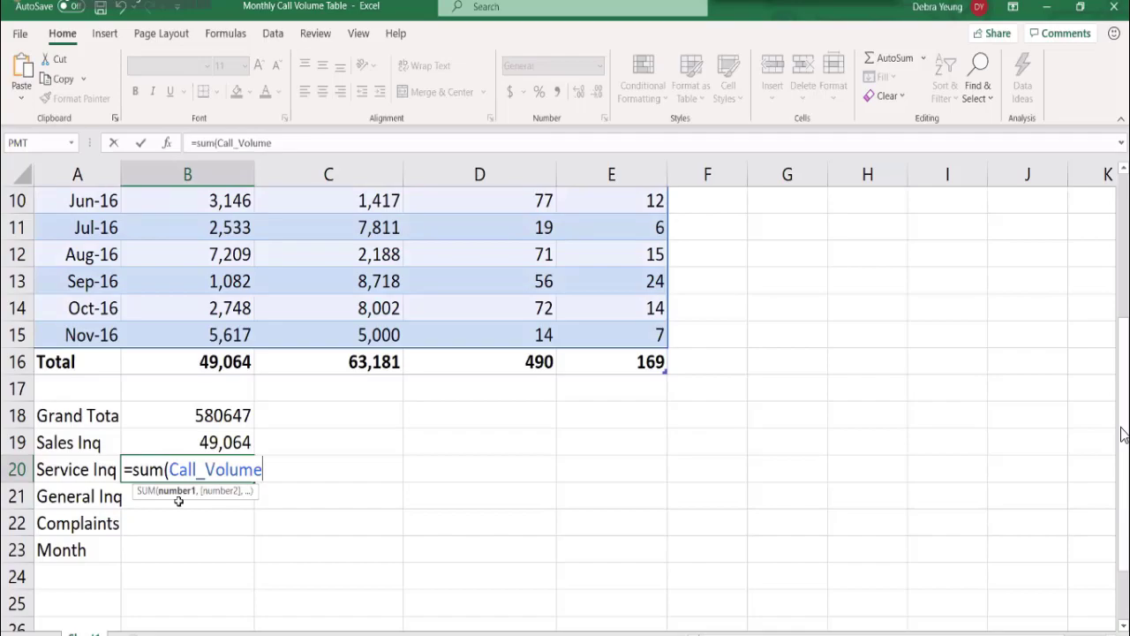
- Restrict the reference in B20 to the Service Inquiries column, enter =SUM(Call_Volume[Service Inquiries]), and check the Sales Inquiries total formula in B16
text([)
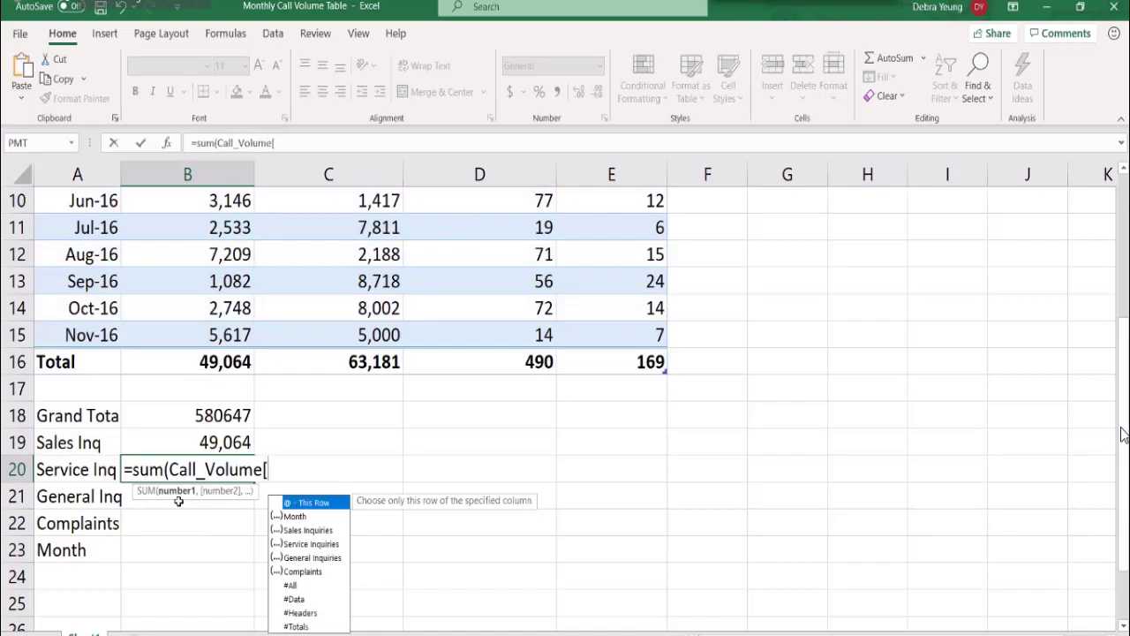
double_click(279, 543)
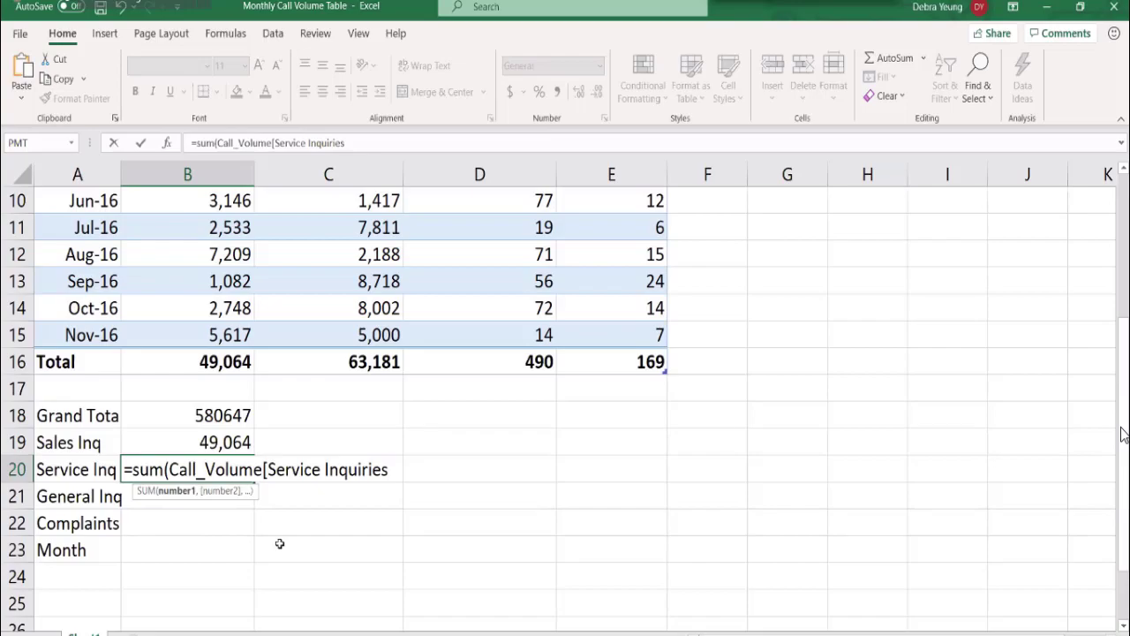
text(])
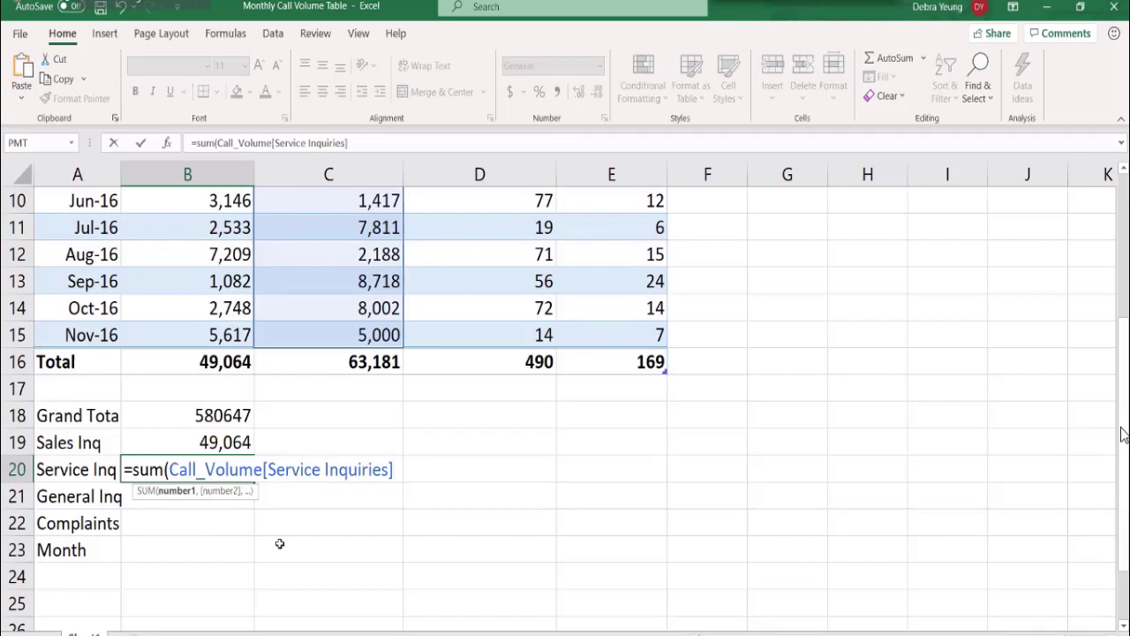
text())
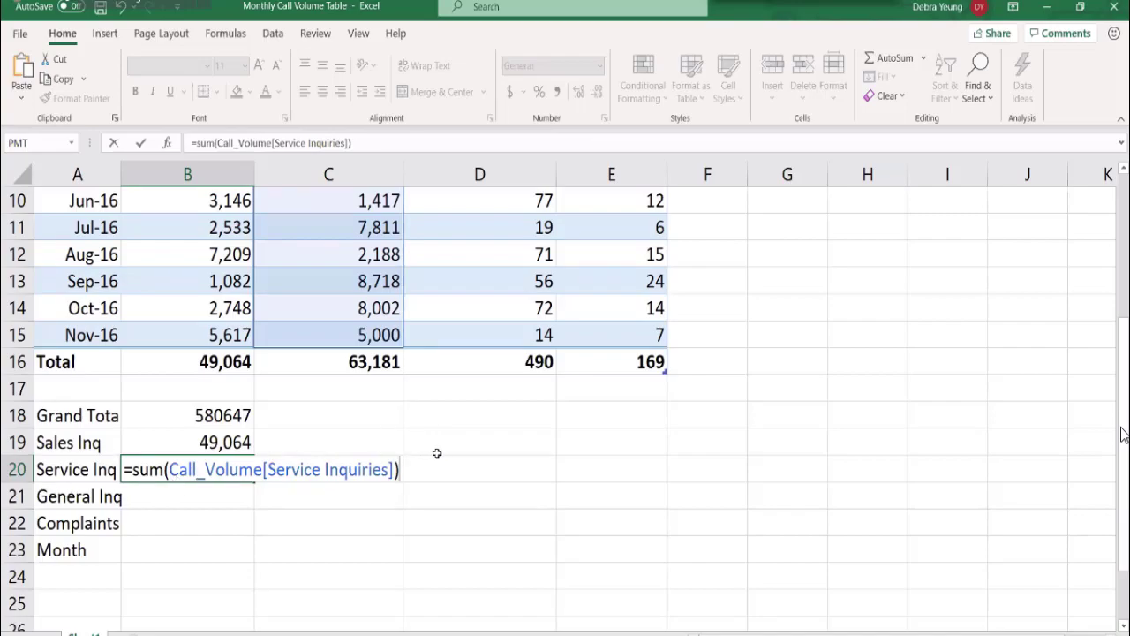
key(BackSpace)
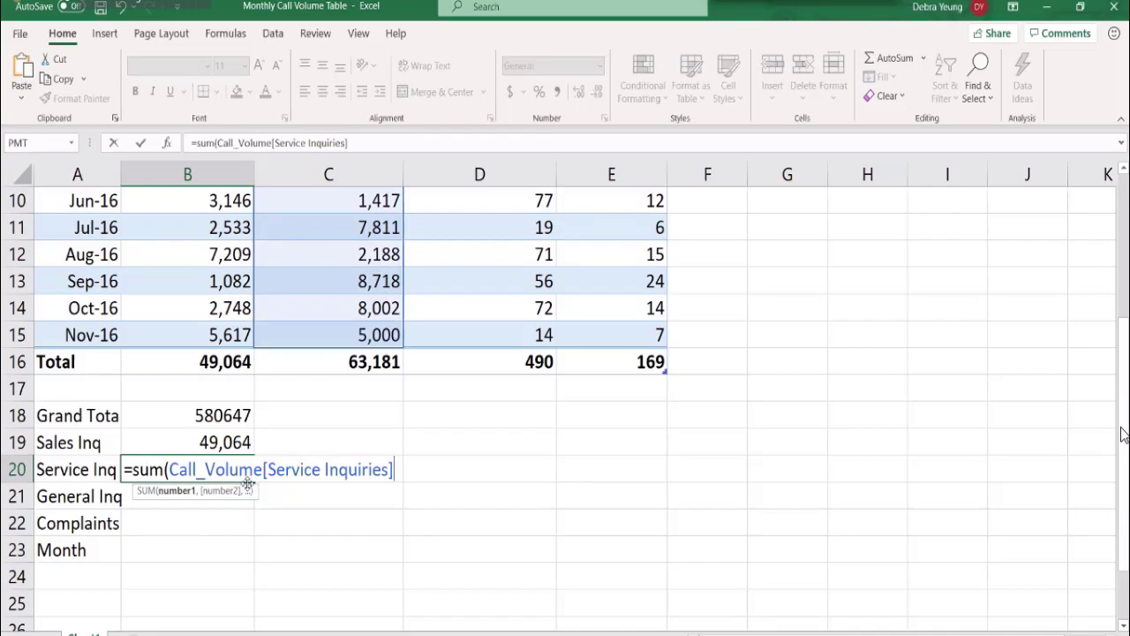
text())
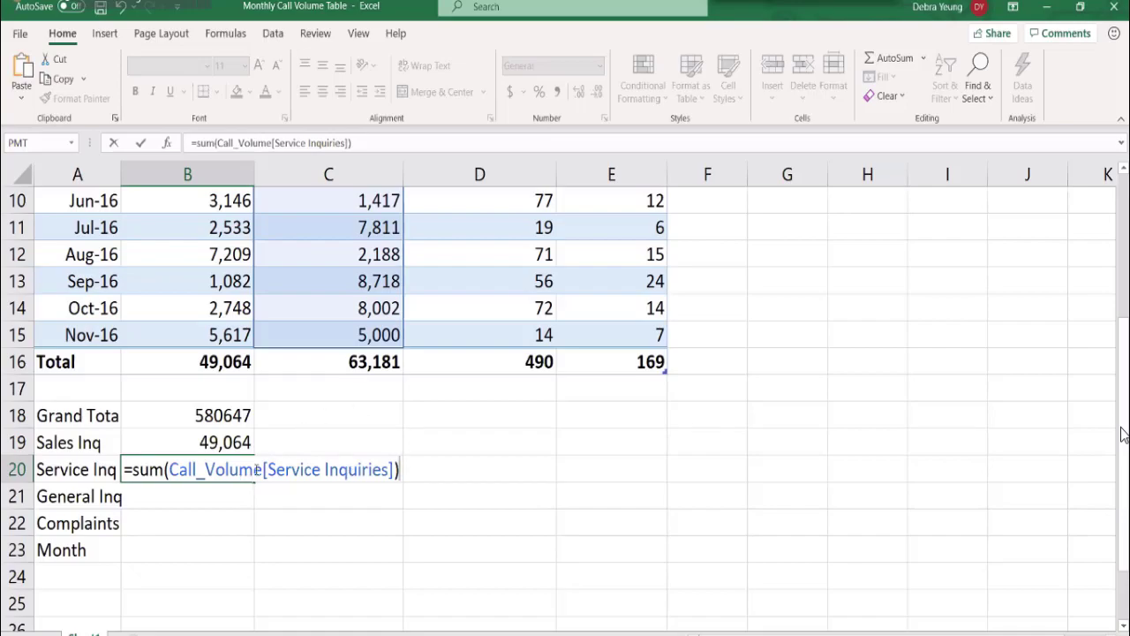
key(Return)
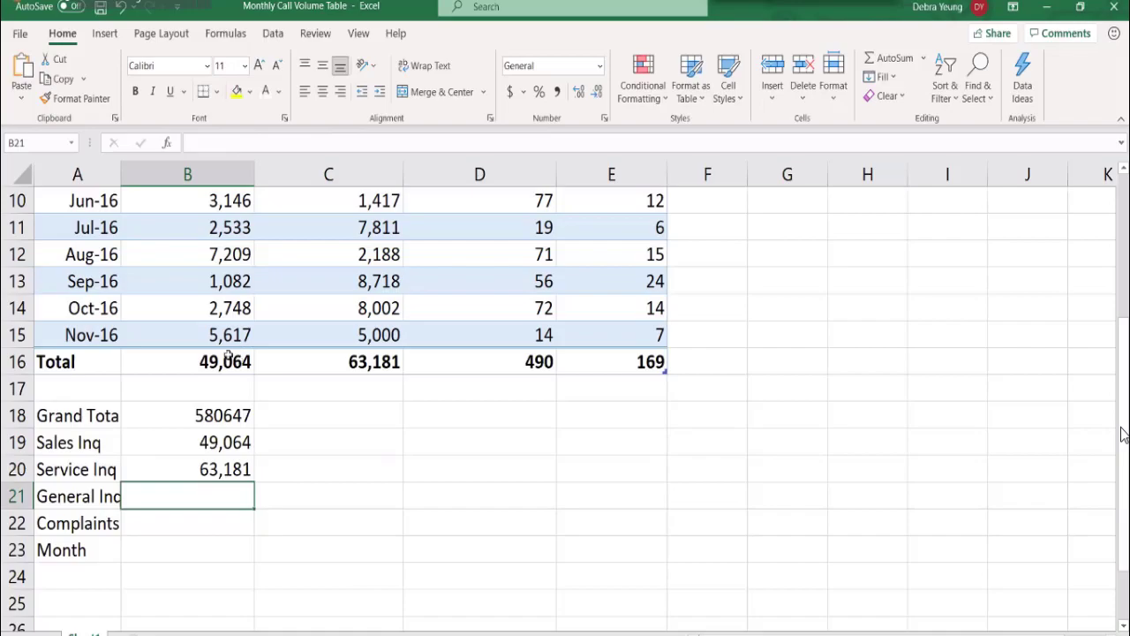
click(205, 362)
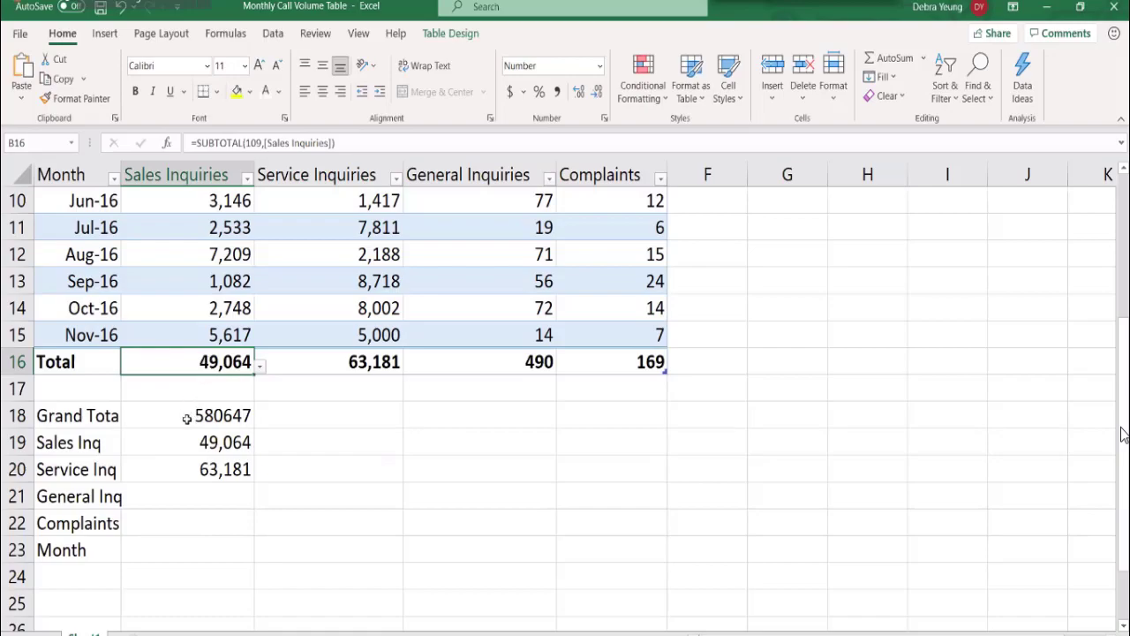
- Start a SUM formula in the General Inq cell B21 and insert the table name Call_Volume as its reference
click(149, 502)
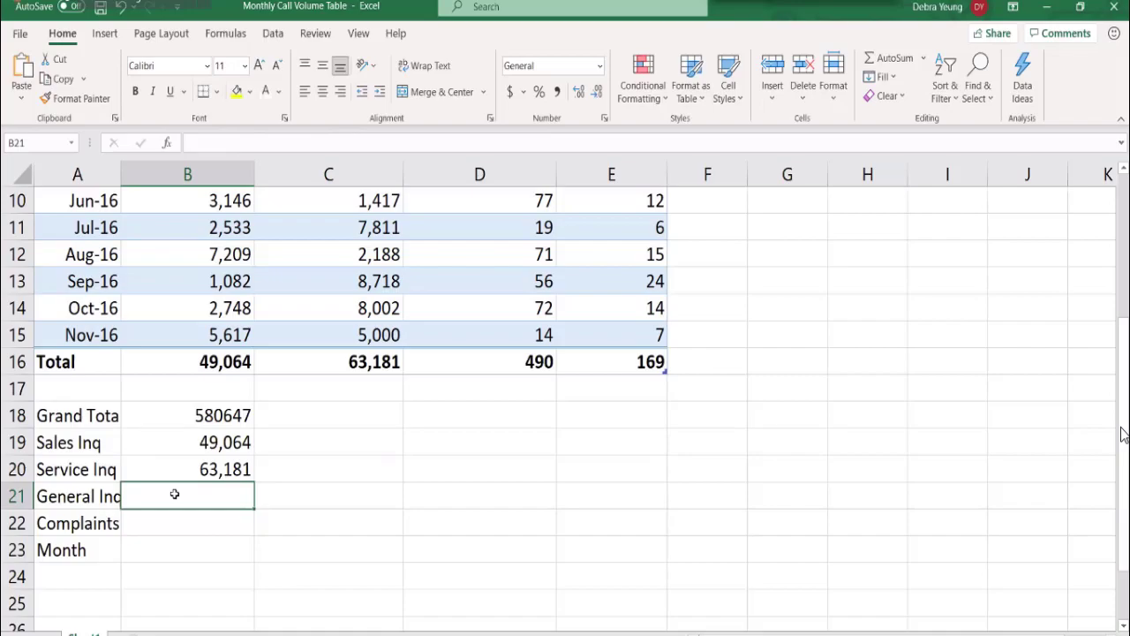
double_click(175, 494)
text(=)
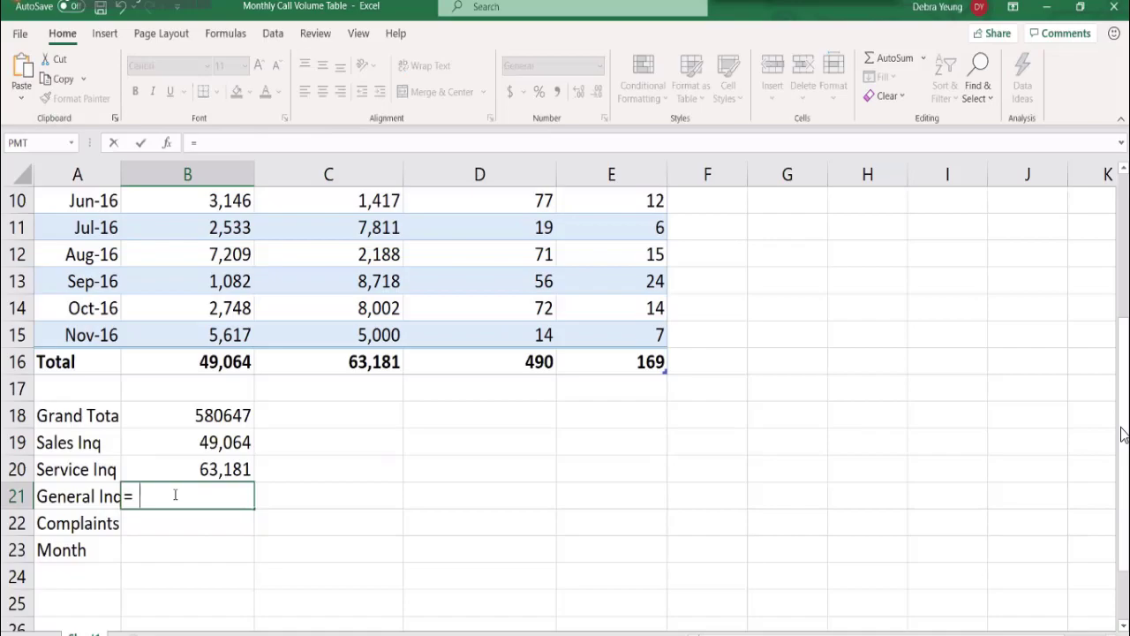
text(sum()
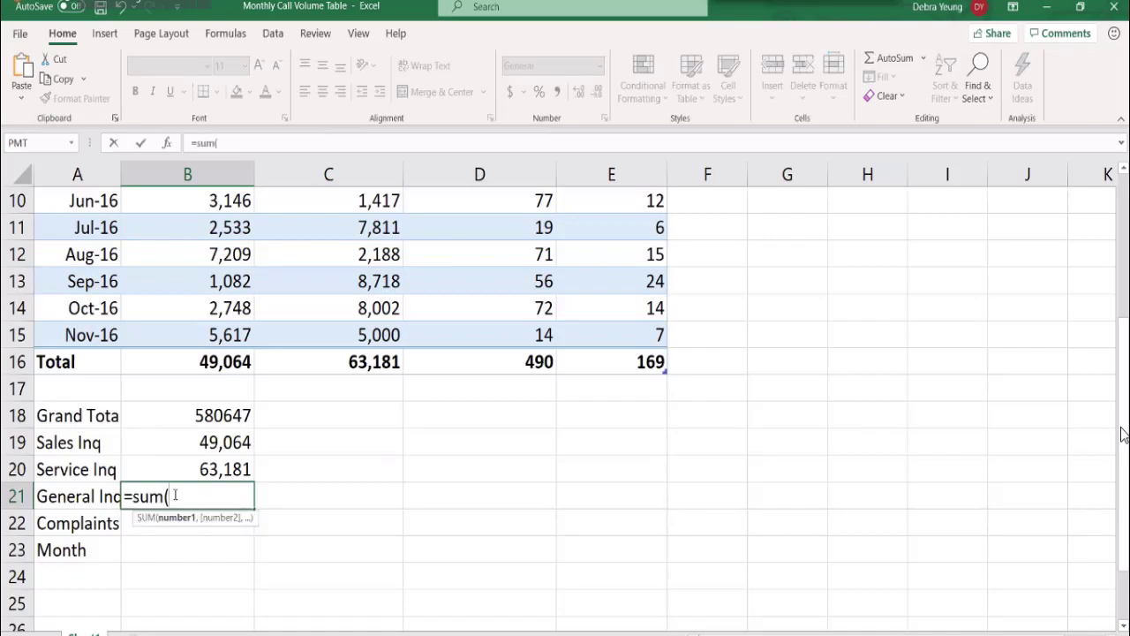
text(c)
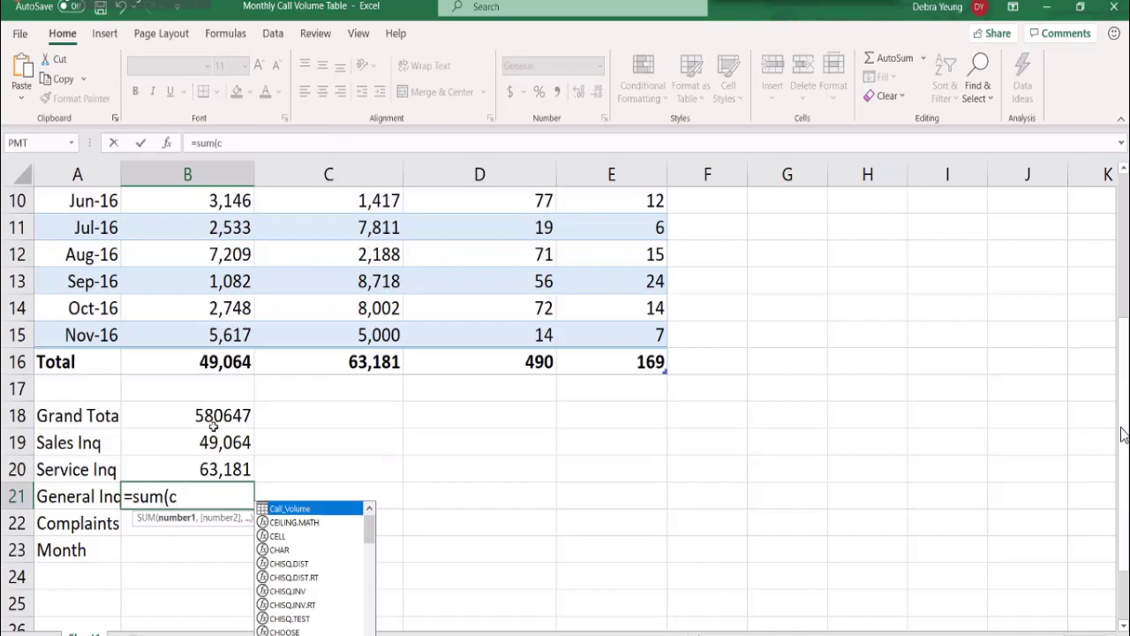
text(a)
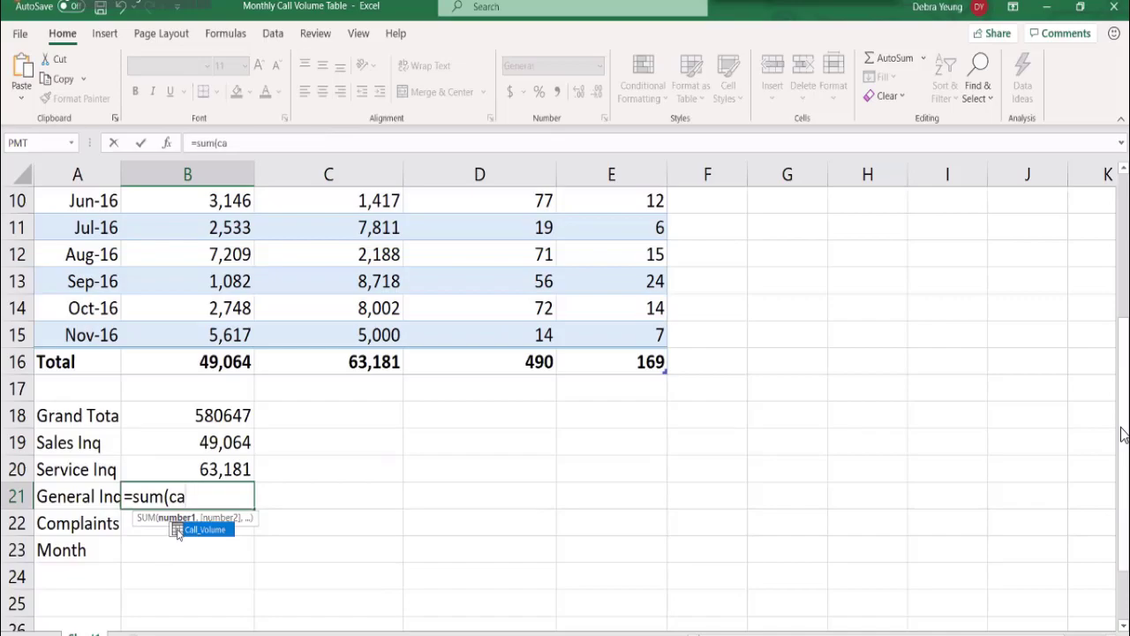
double_click(178, 530)
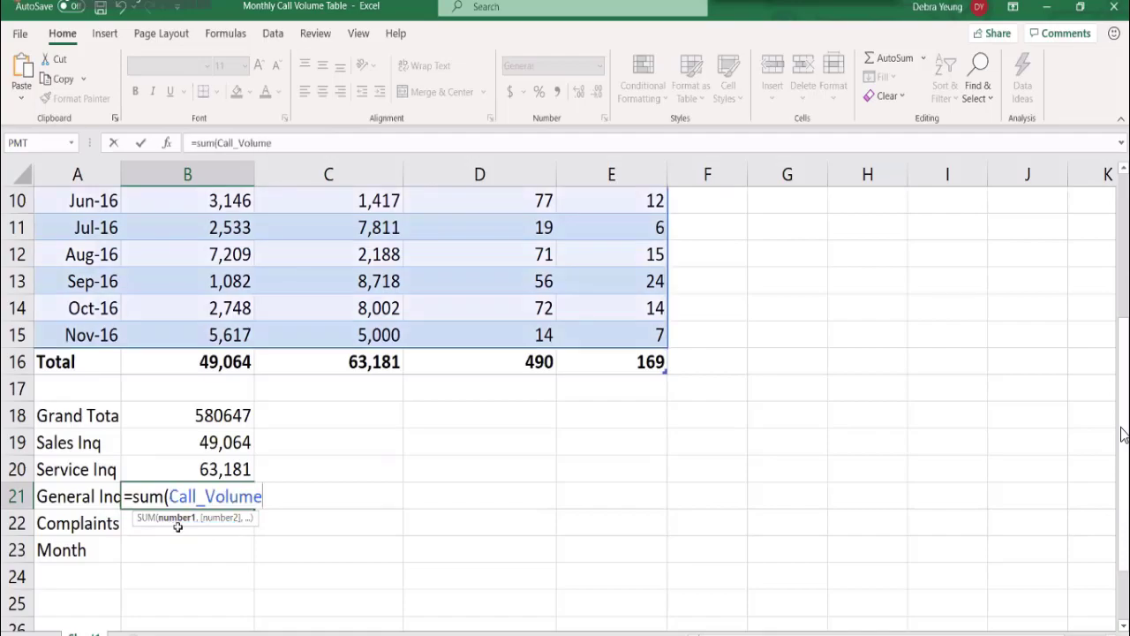
- Restrict the table reference in B21 to the General Inquiries column and enter the formula as =SUM(Call_Volume[General Inquiries])
text([)
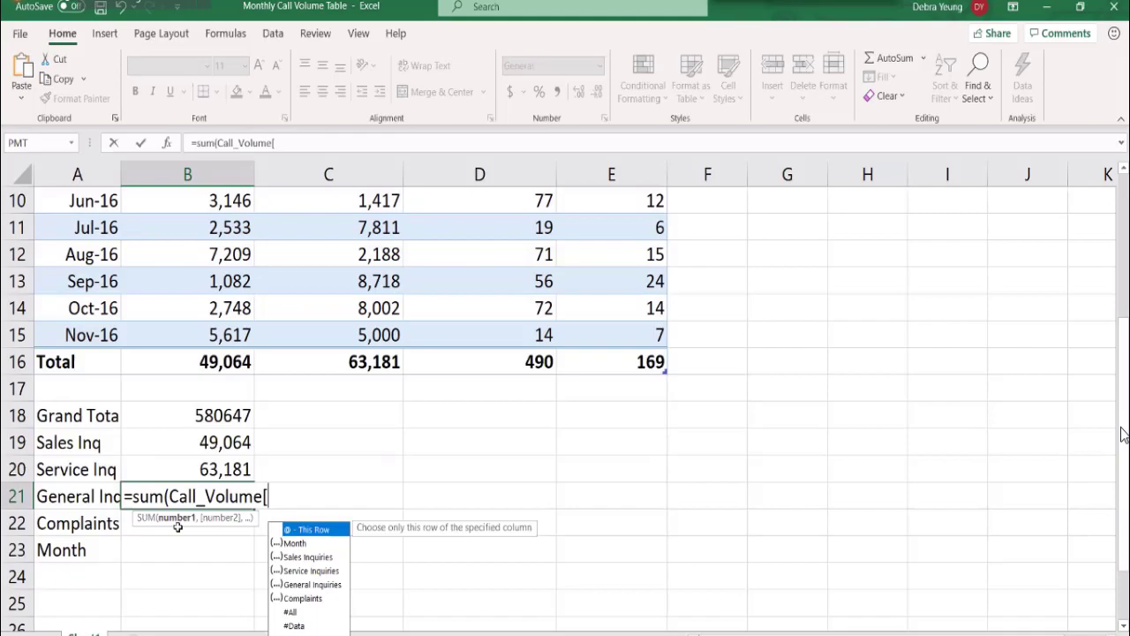
double_click(287, 583)
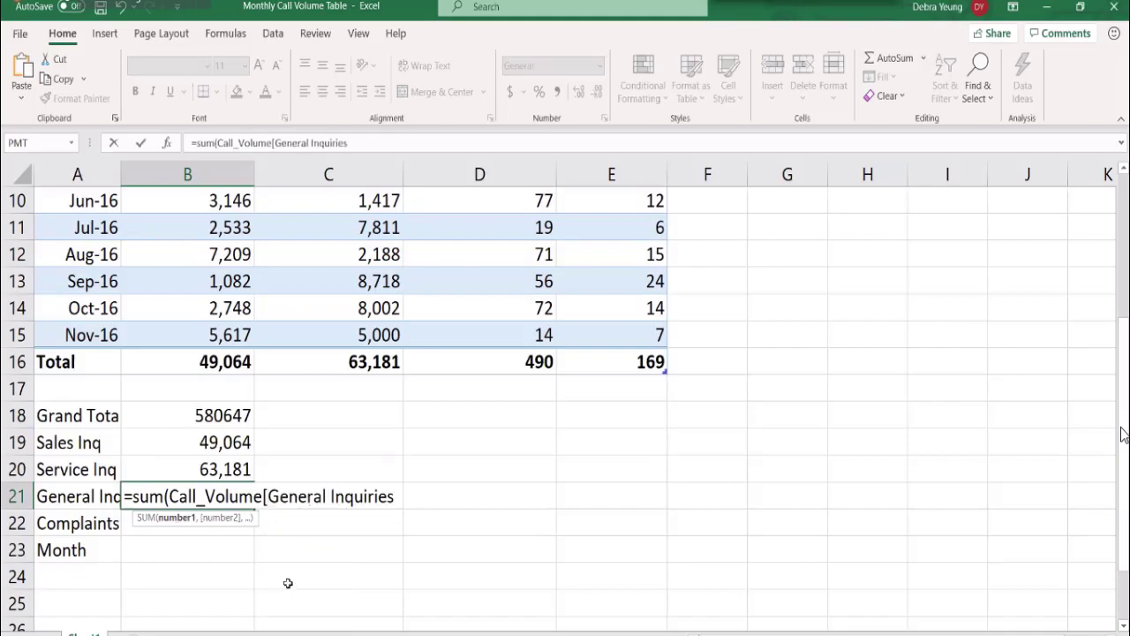
text(])
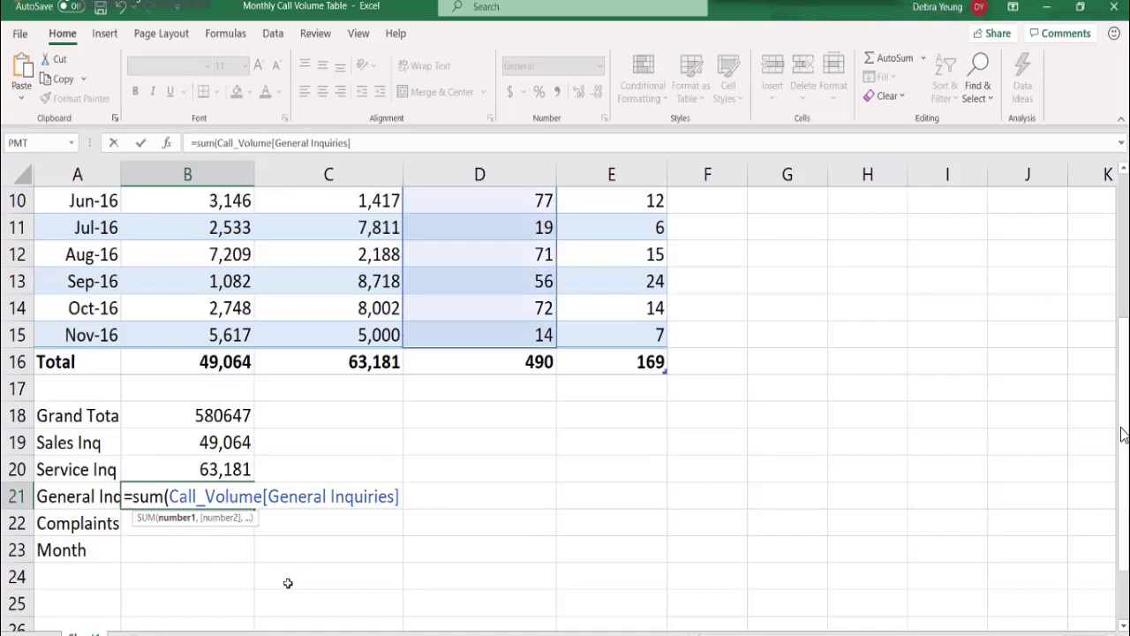
text())
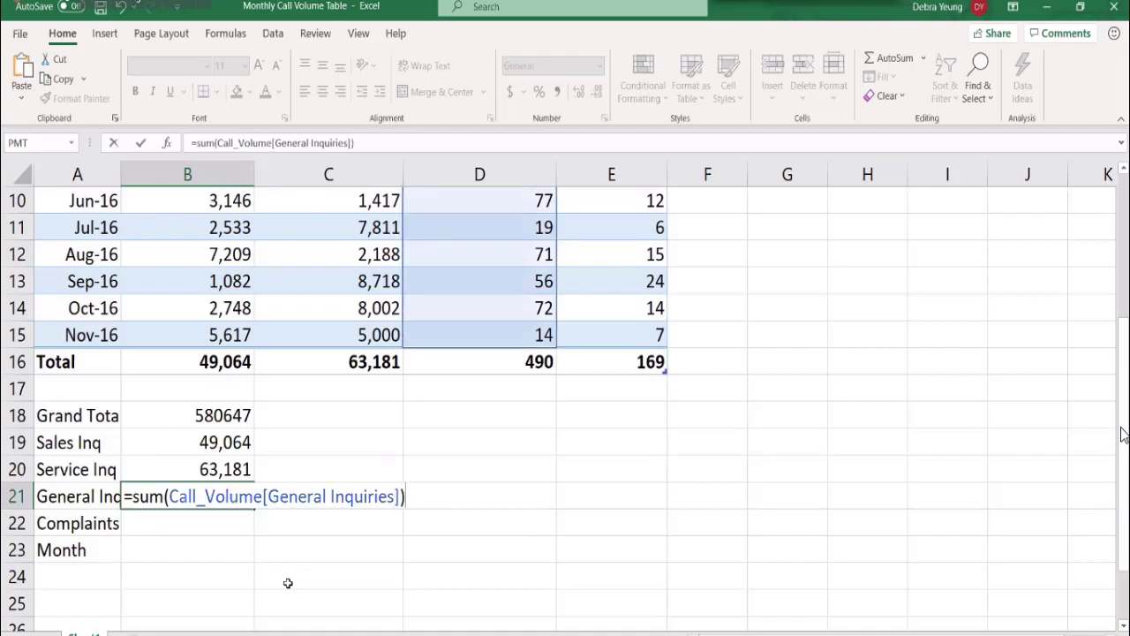
key(Return)
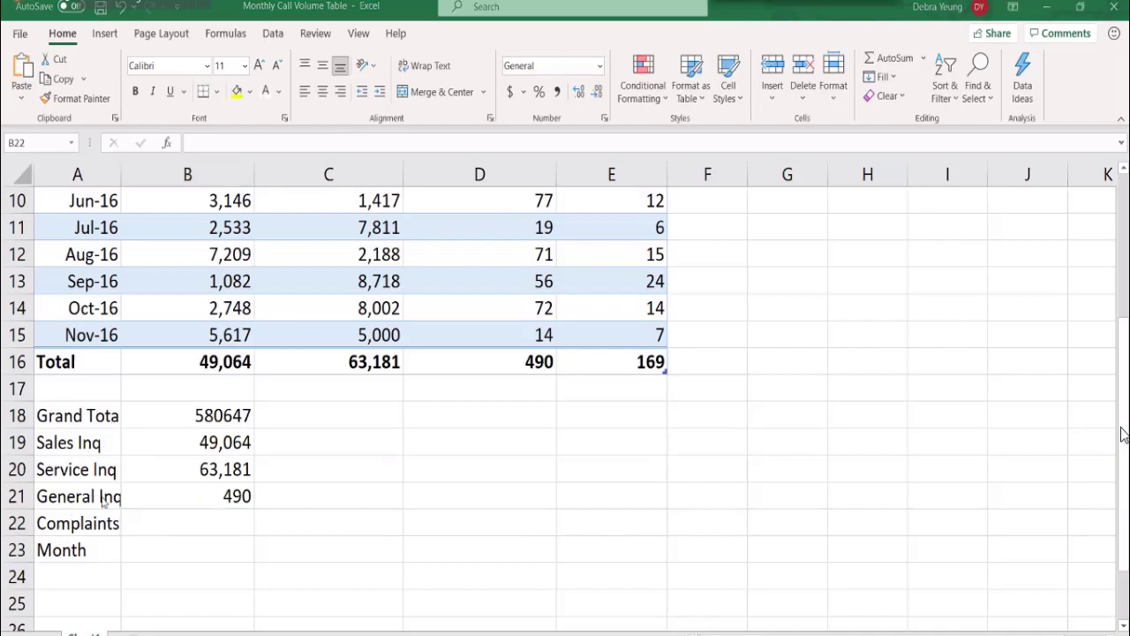
- Start a SUM formula in the Complaints cell B22 and insert the table name Call_Volume as its reference
click(162, 518)
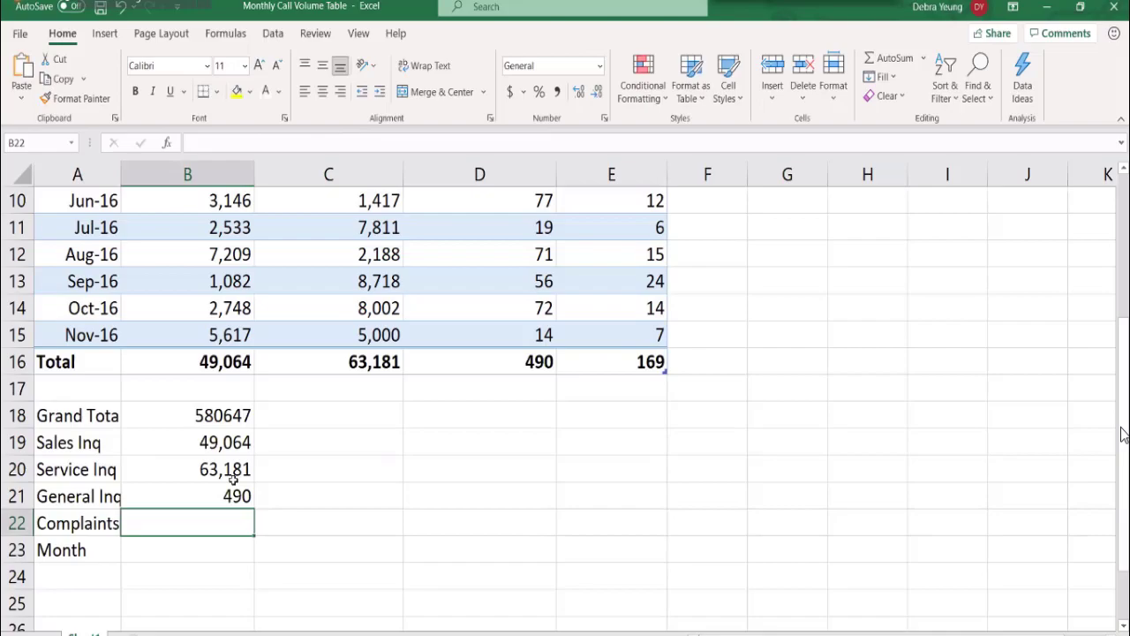
text(=s)
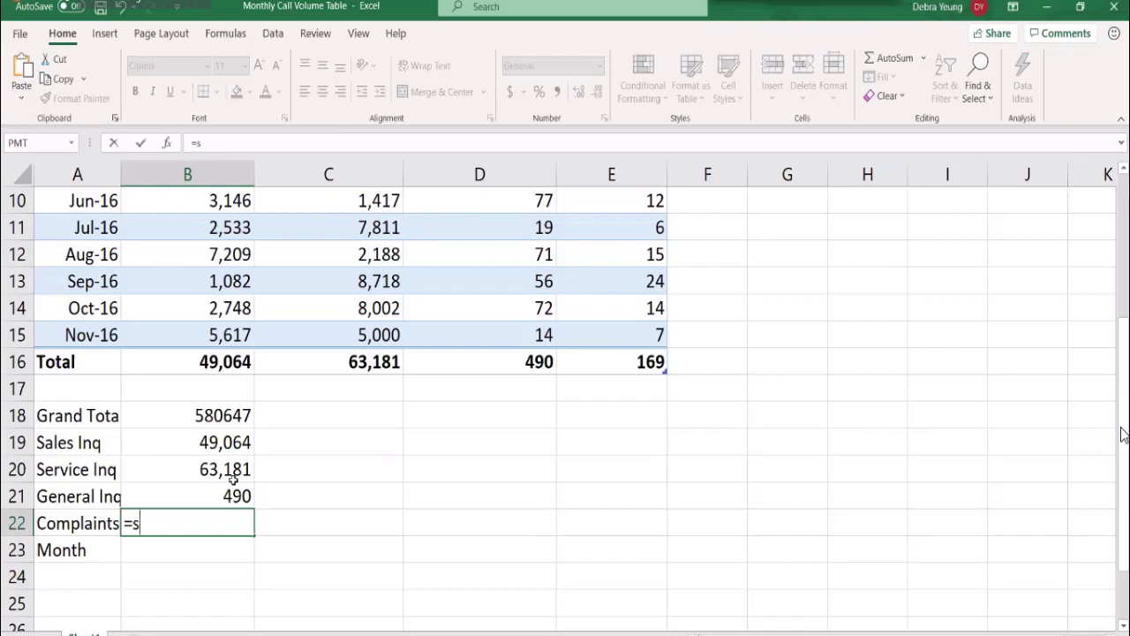
text(um)
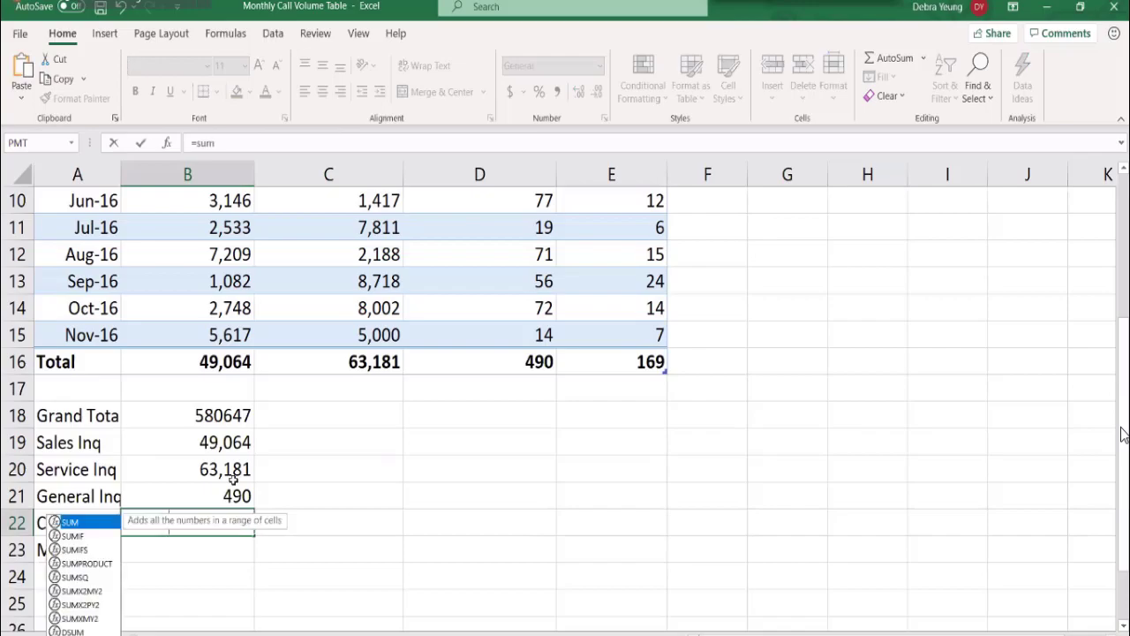
text(()
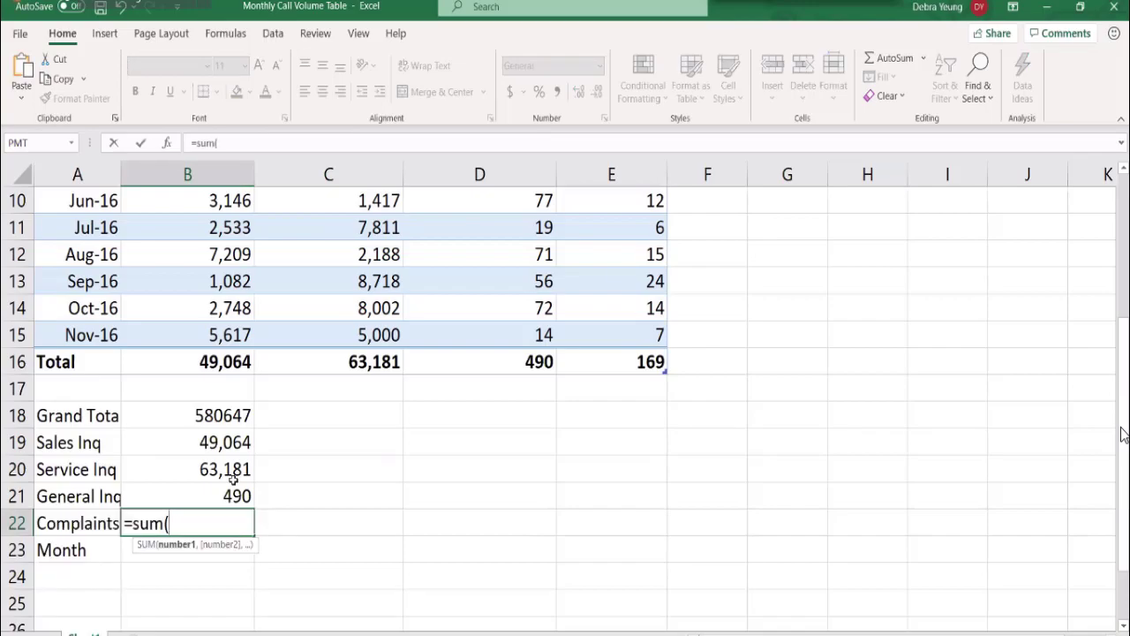
text(c)
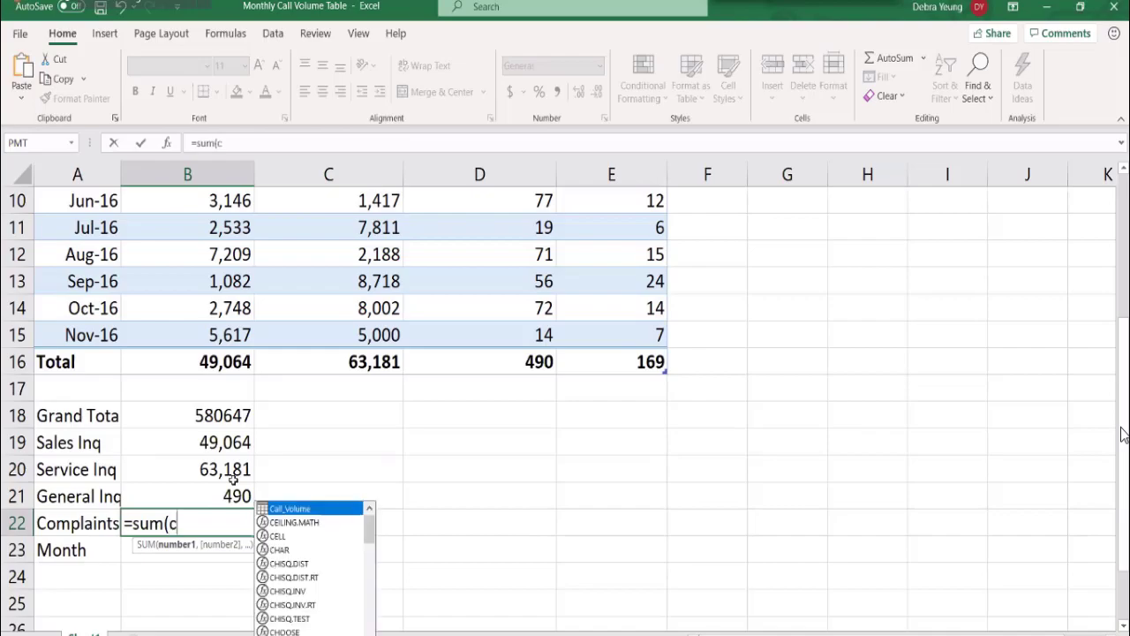
text(all)
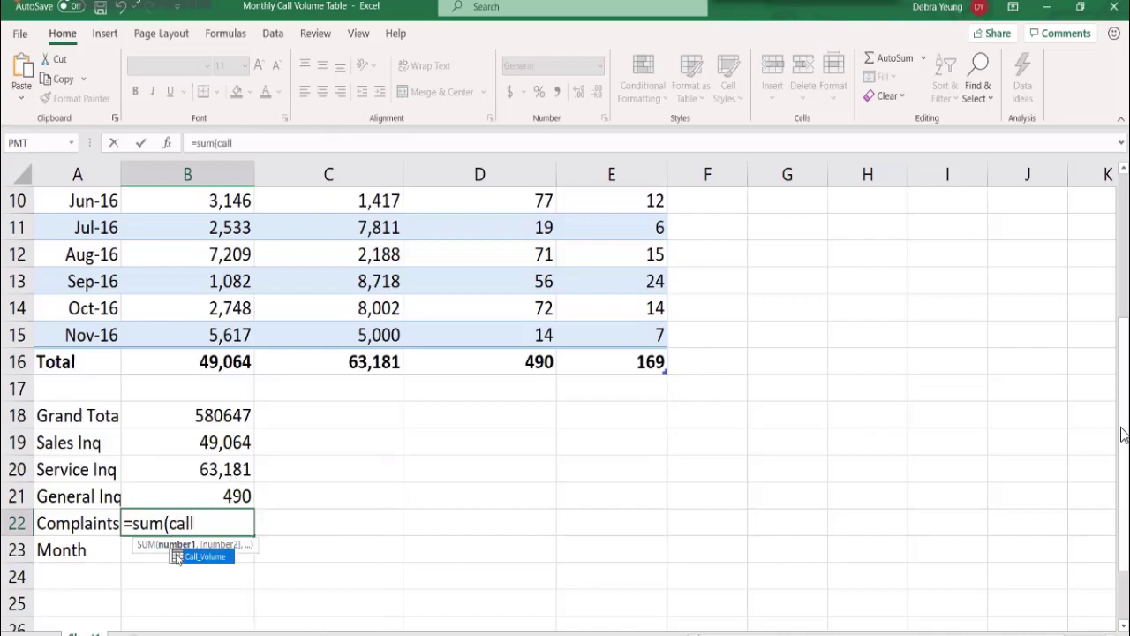
double_click(178, 556)
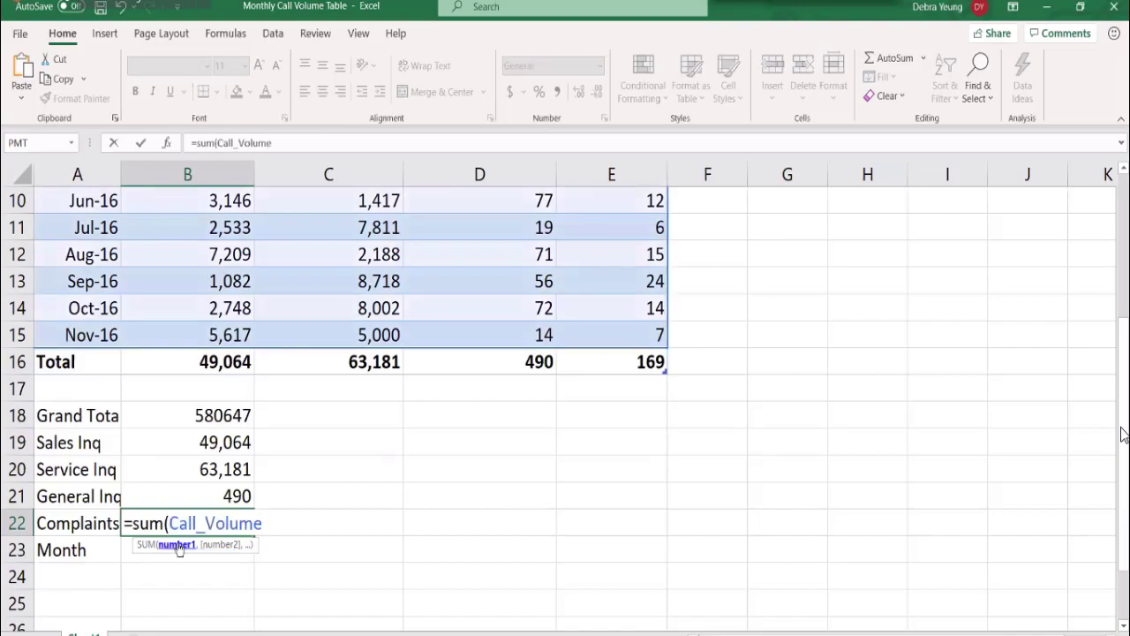
- Restrict the table reference in B22 to the Complaints column and enter the formula as =SUM(Call_Volume[Complaints])
text([)
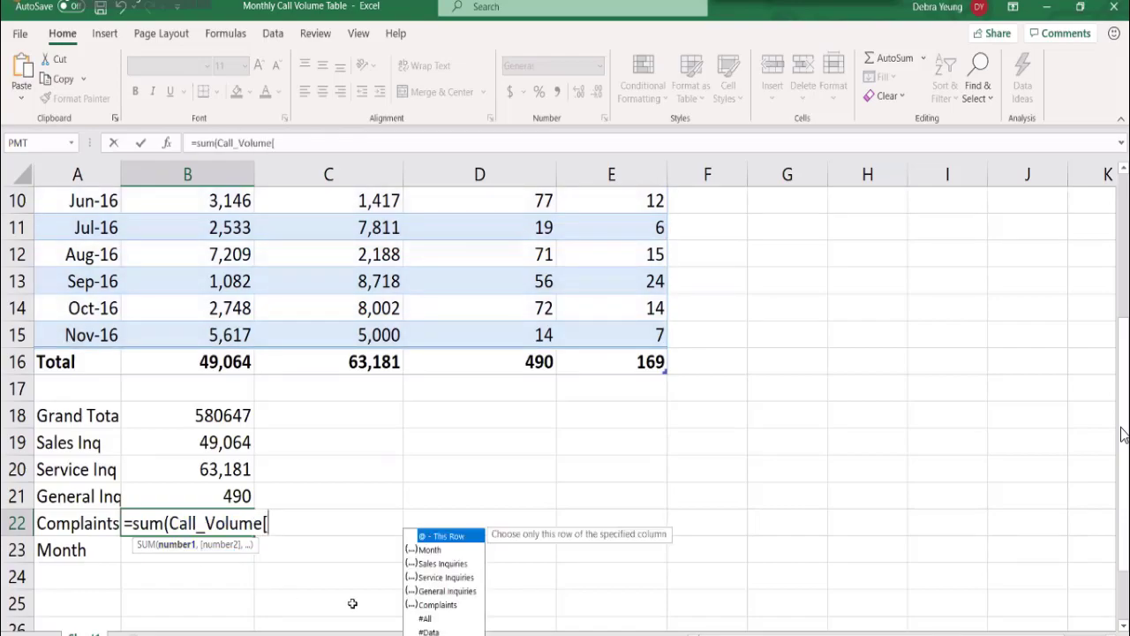
text(c)
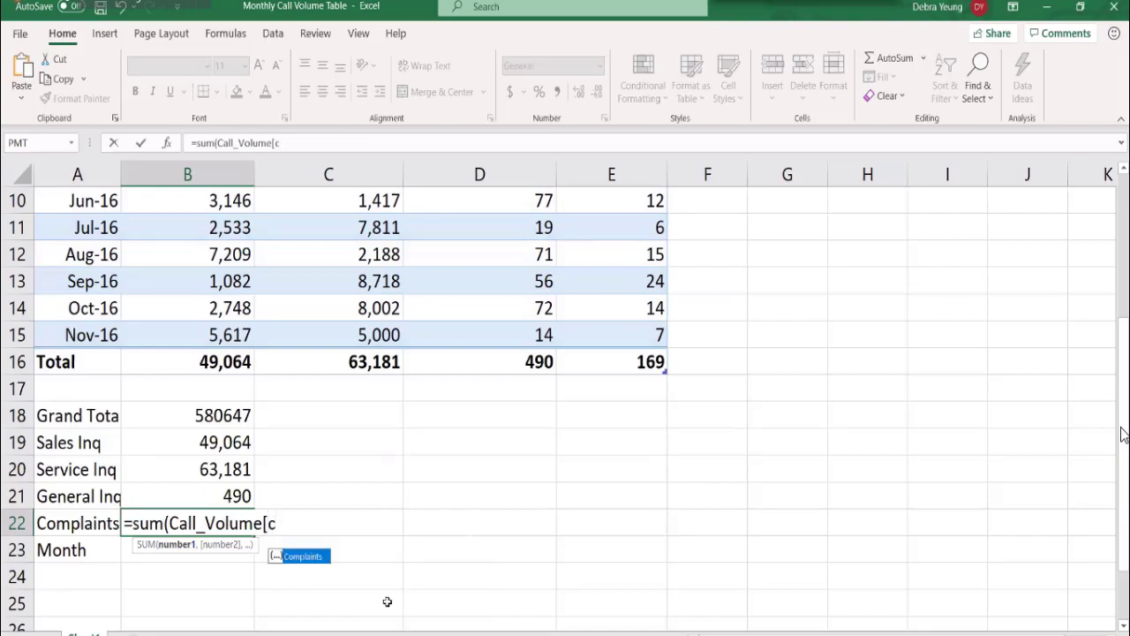
double_click(286, 555)
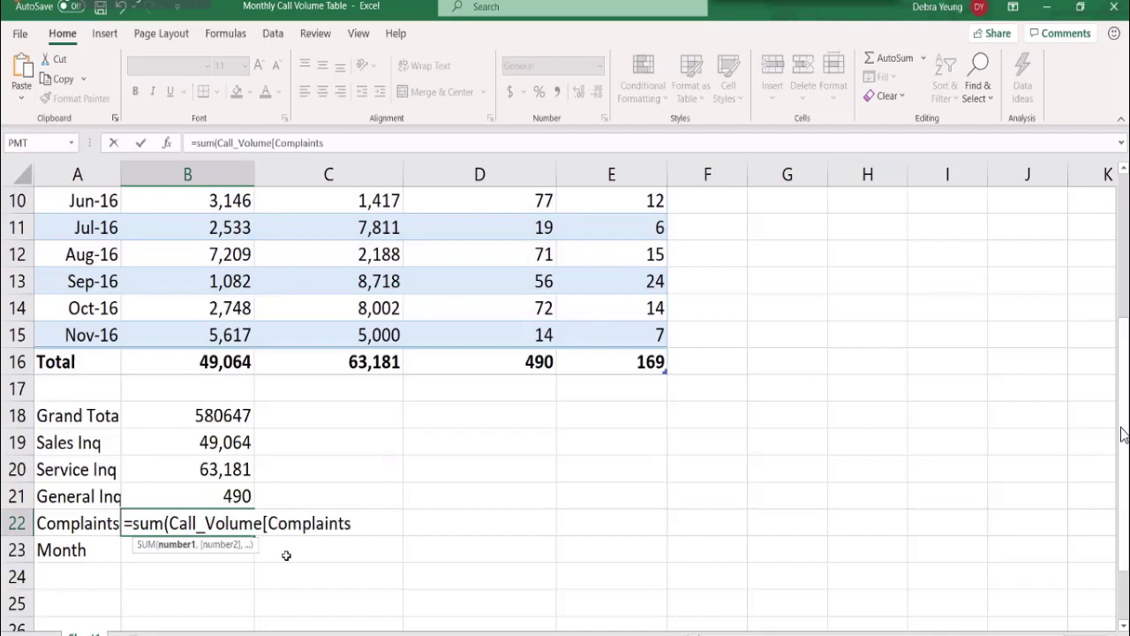
text(])
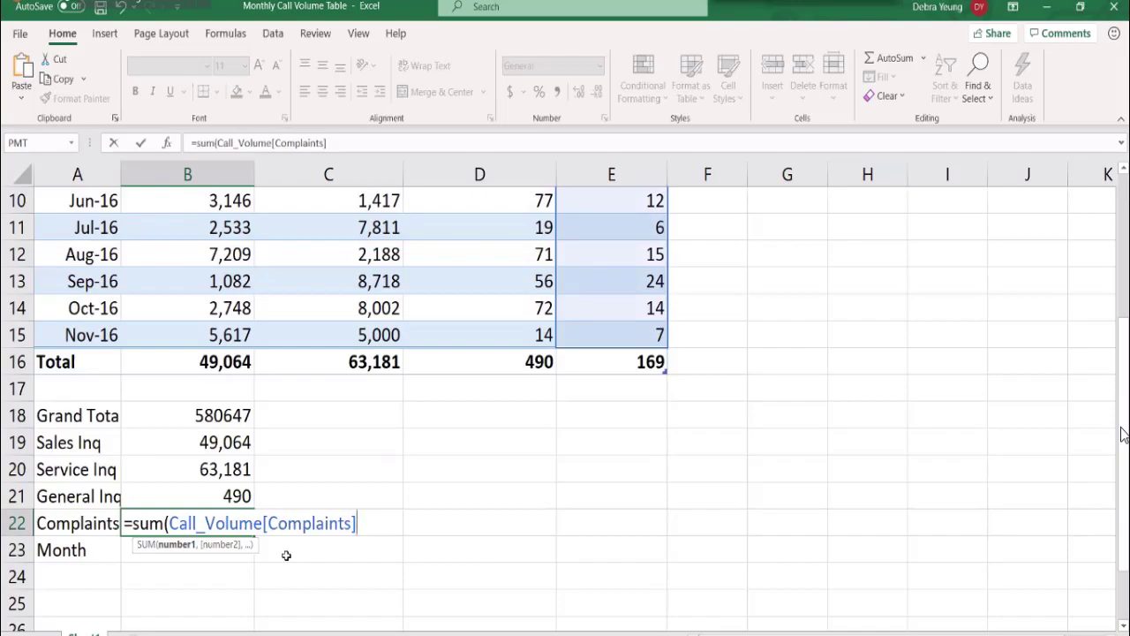
key(Return)
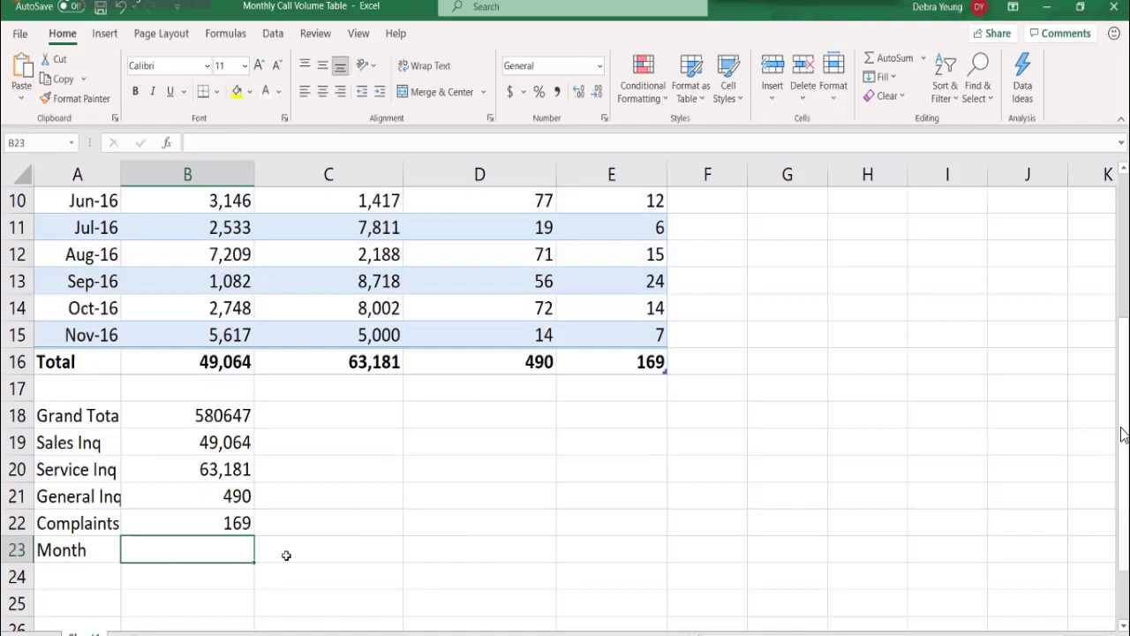
- Start a SUM formula in the Month cell B23 and insert the table name Call_Volume as its reference
text(=)
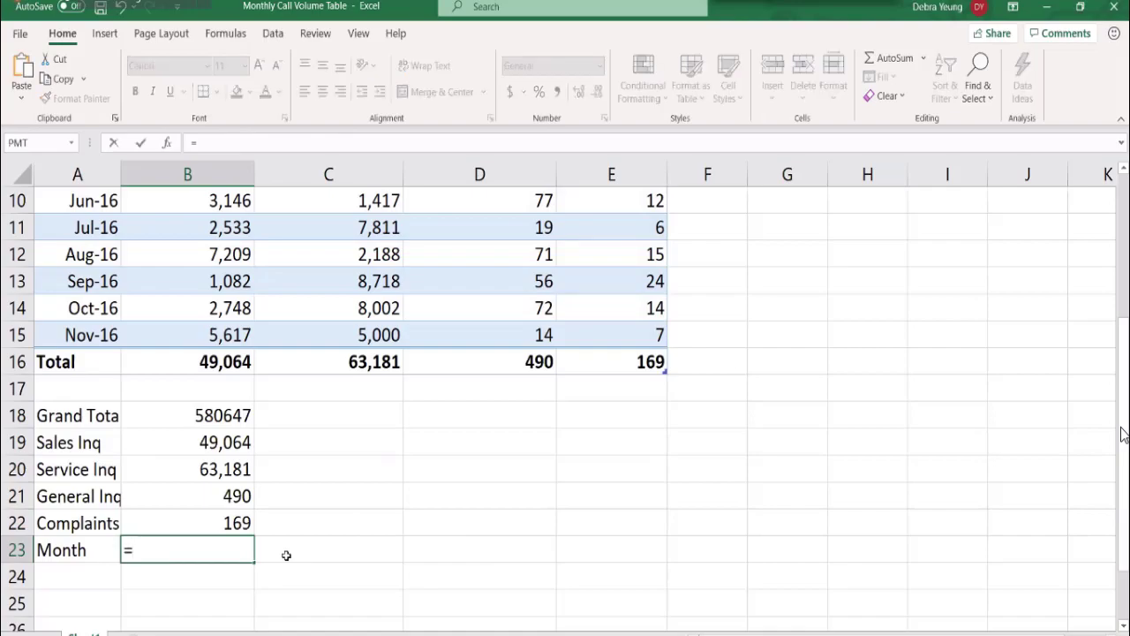
text(sum)
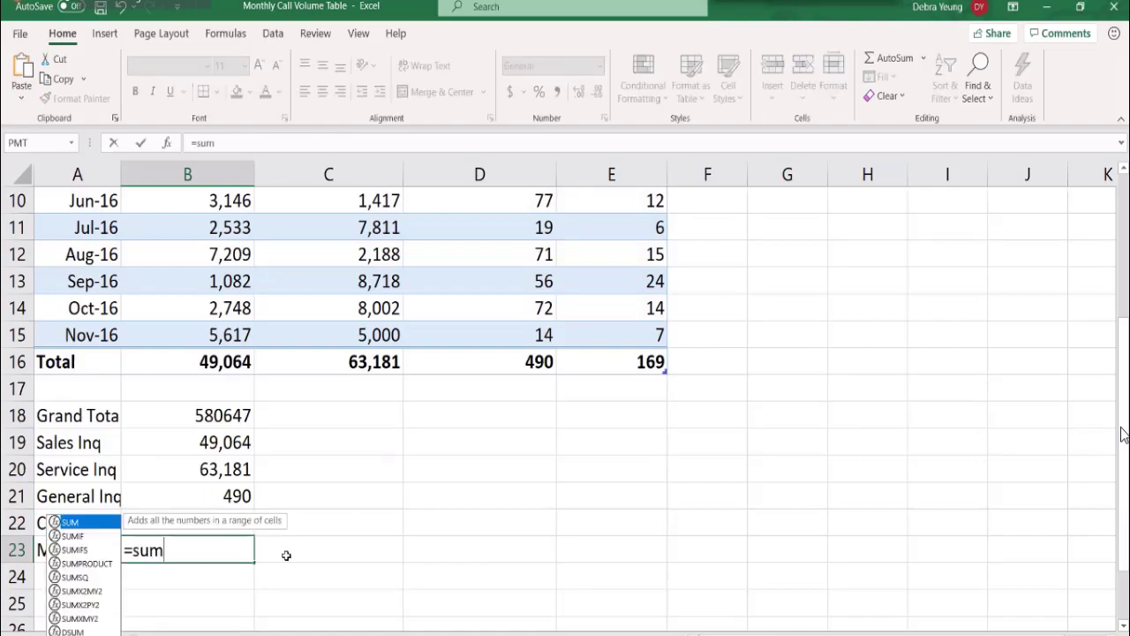
text((c)
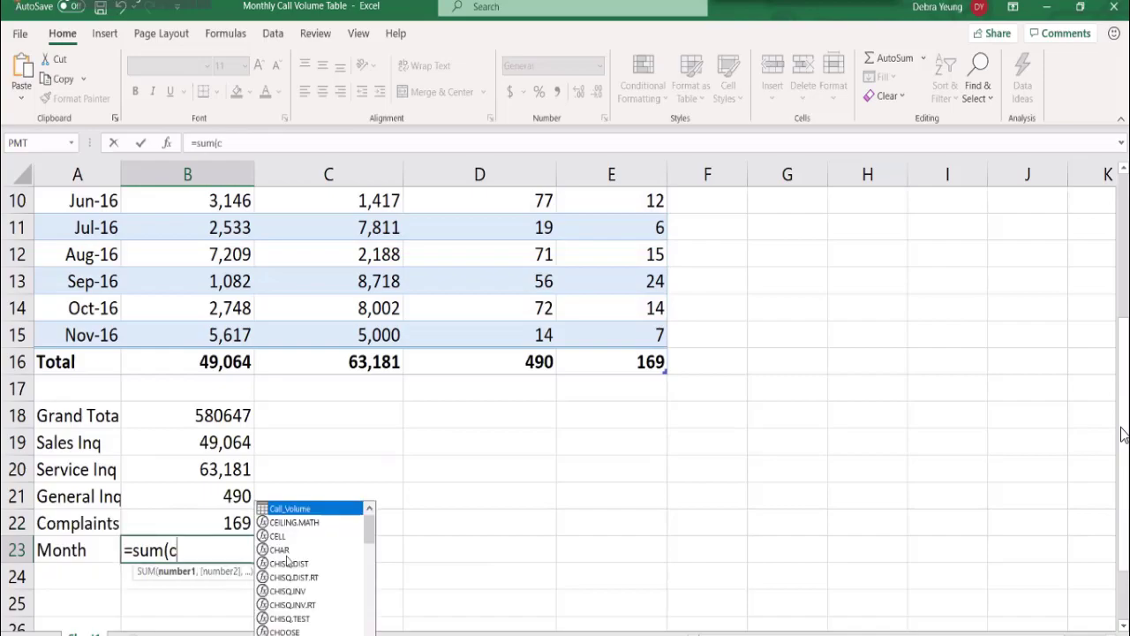
text(all)
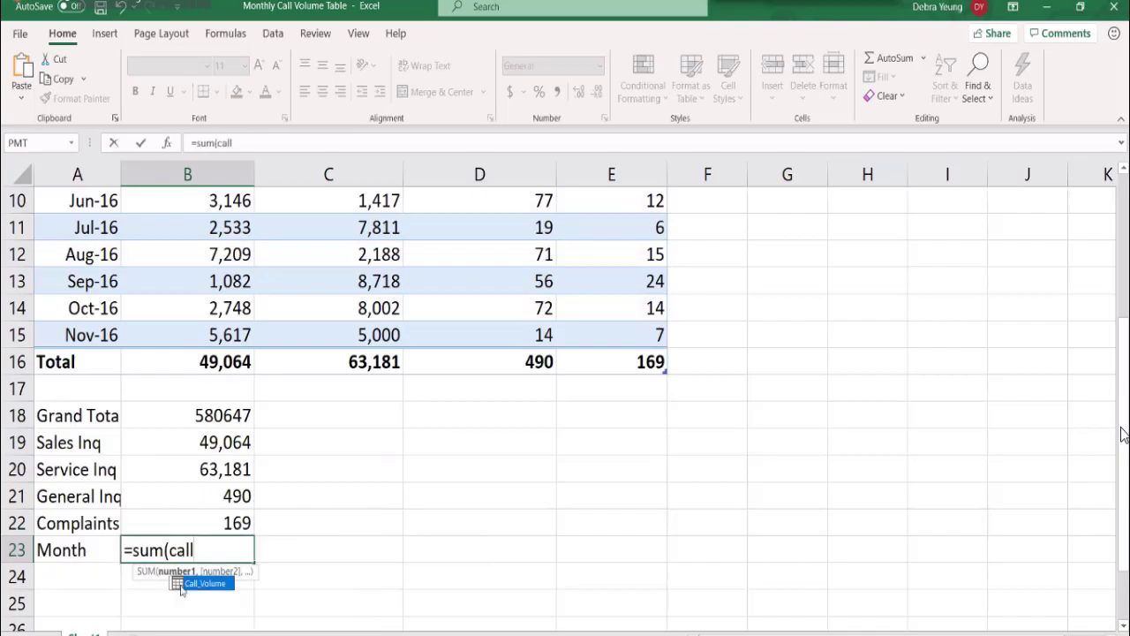
double_click(178, 583)
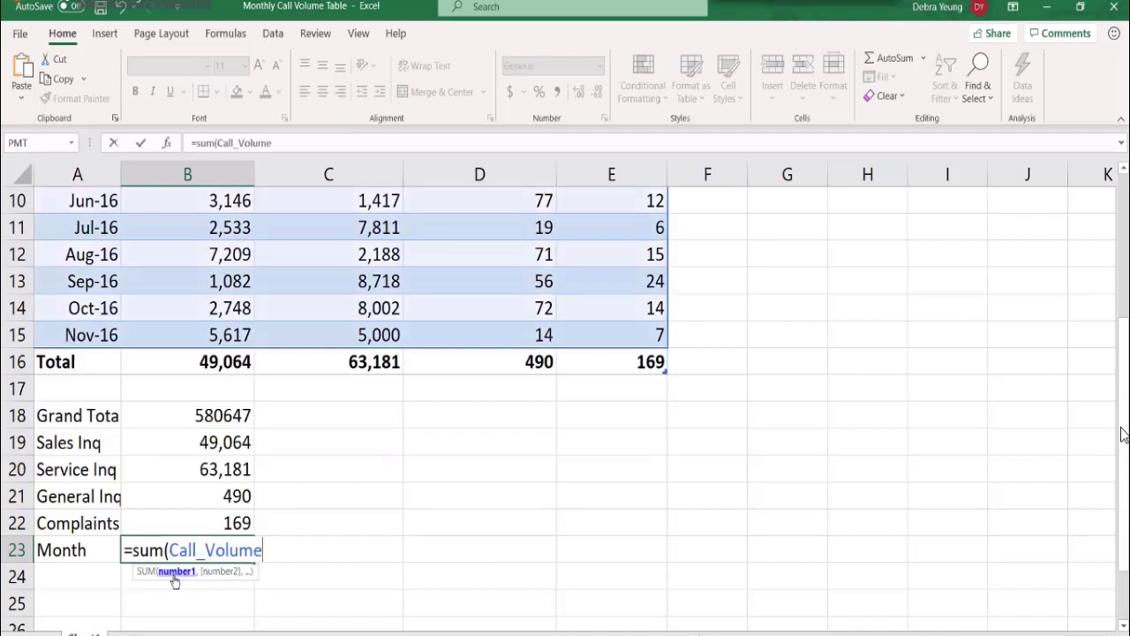
- Restrict the table reference in B23 to the Month column and enter the formula as =SUM(Call_Volume[Month])
text([)
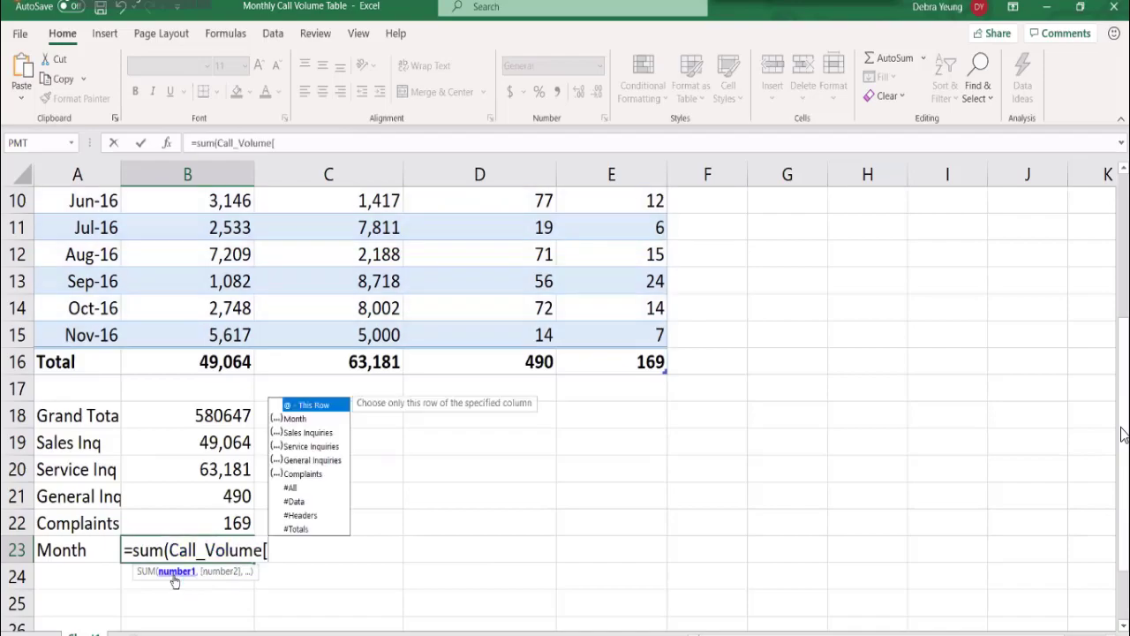
text(month)
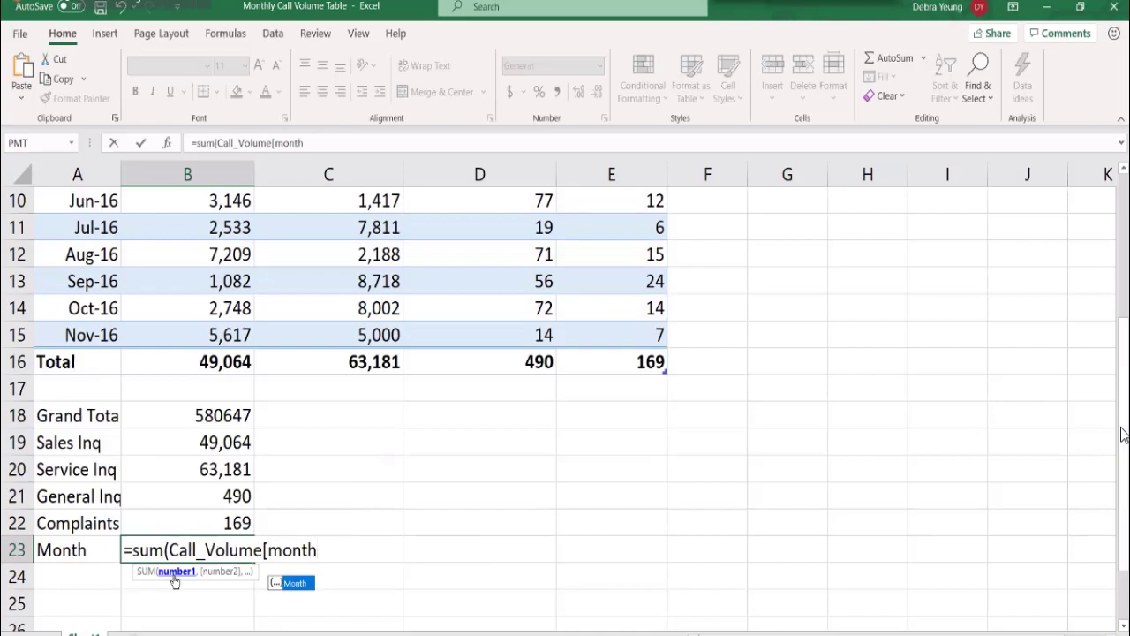
text(])
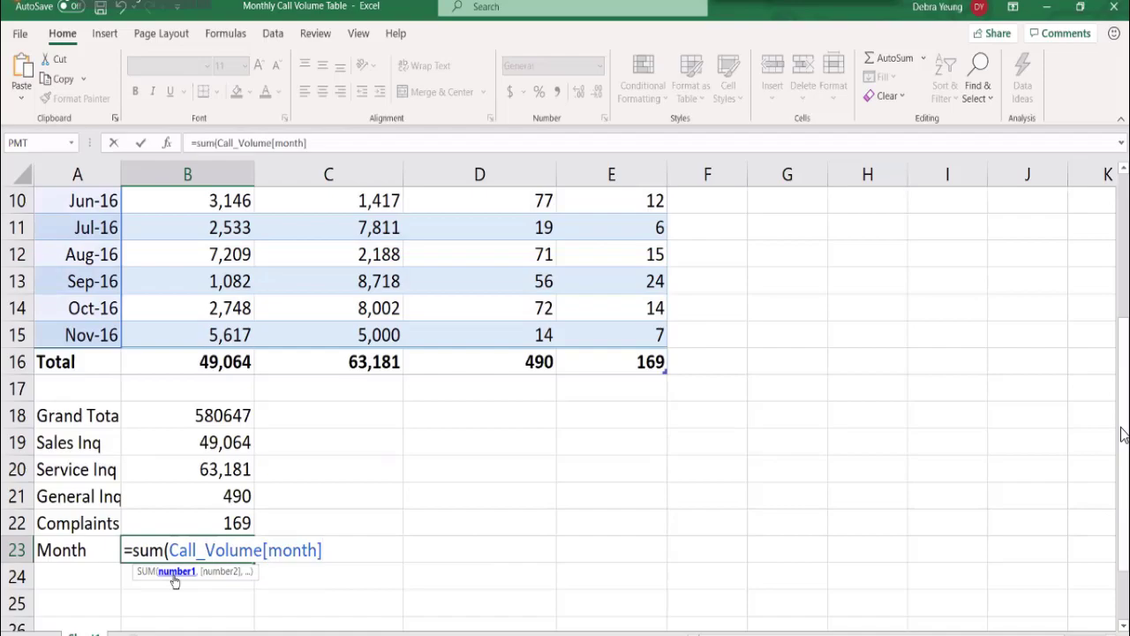
text())
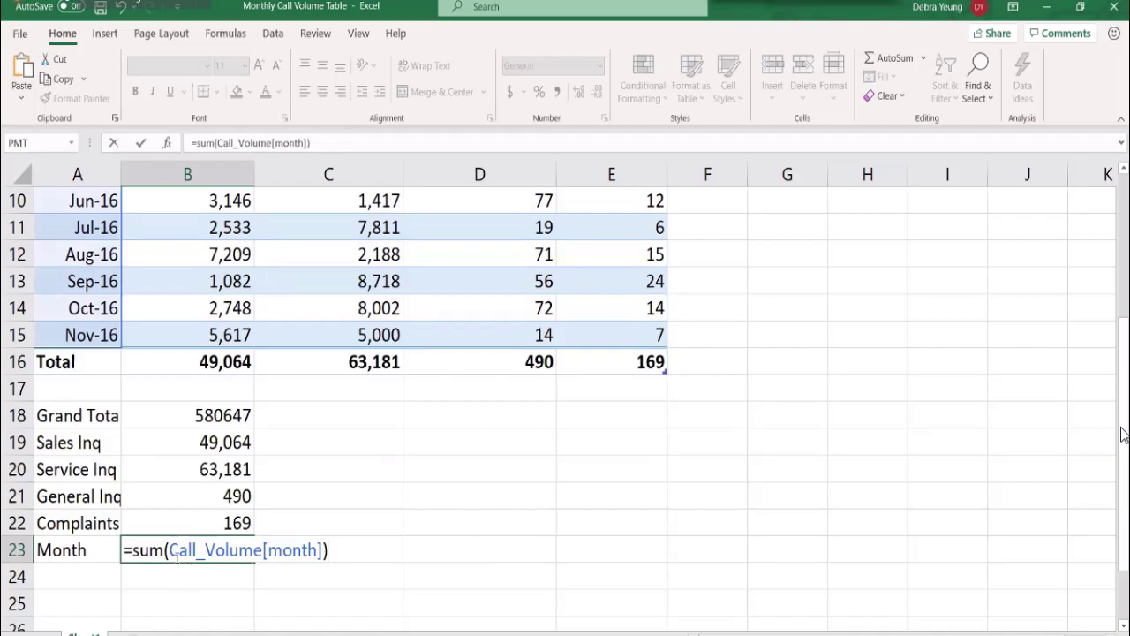
key(BackSpace)
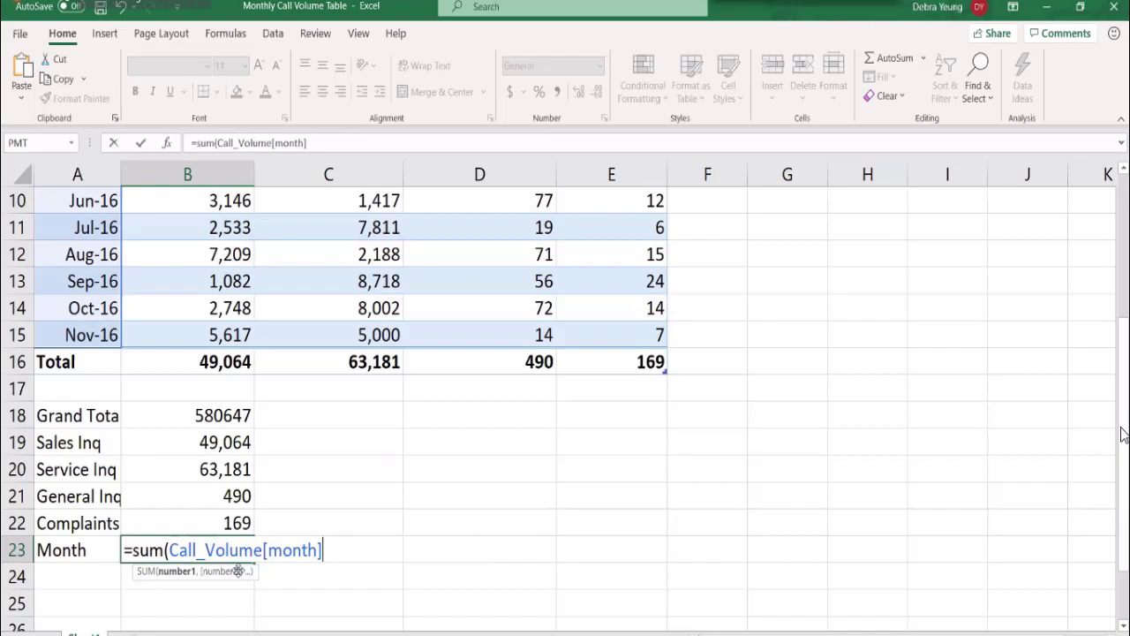
text())
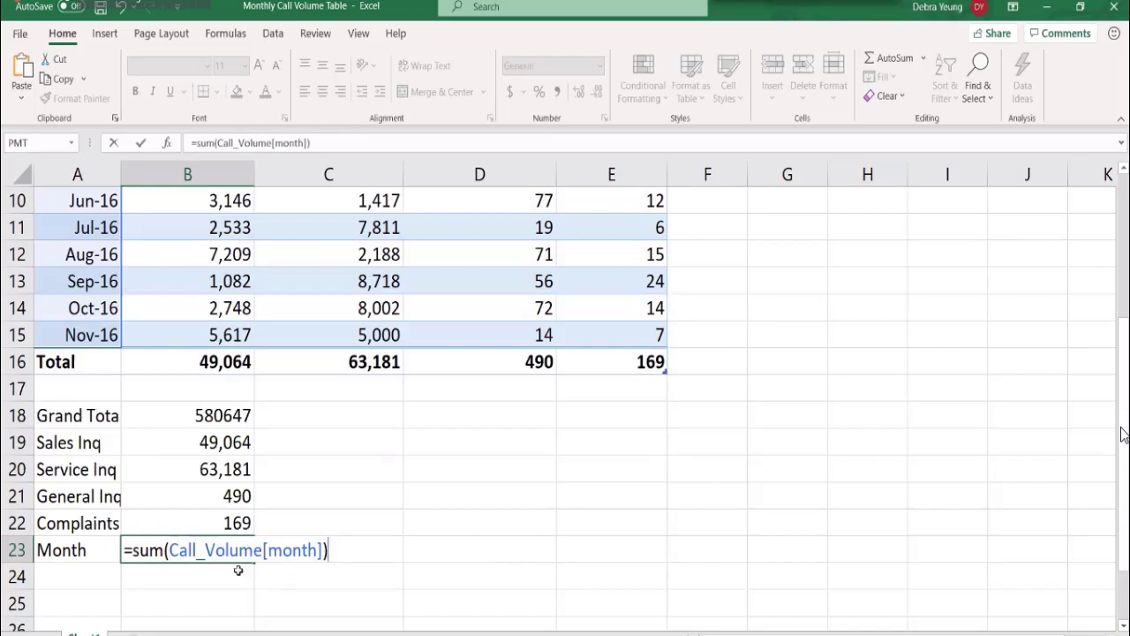
key(Return)
key(Return)
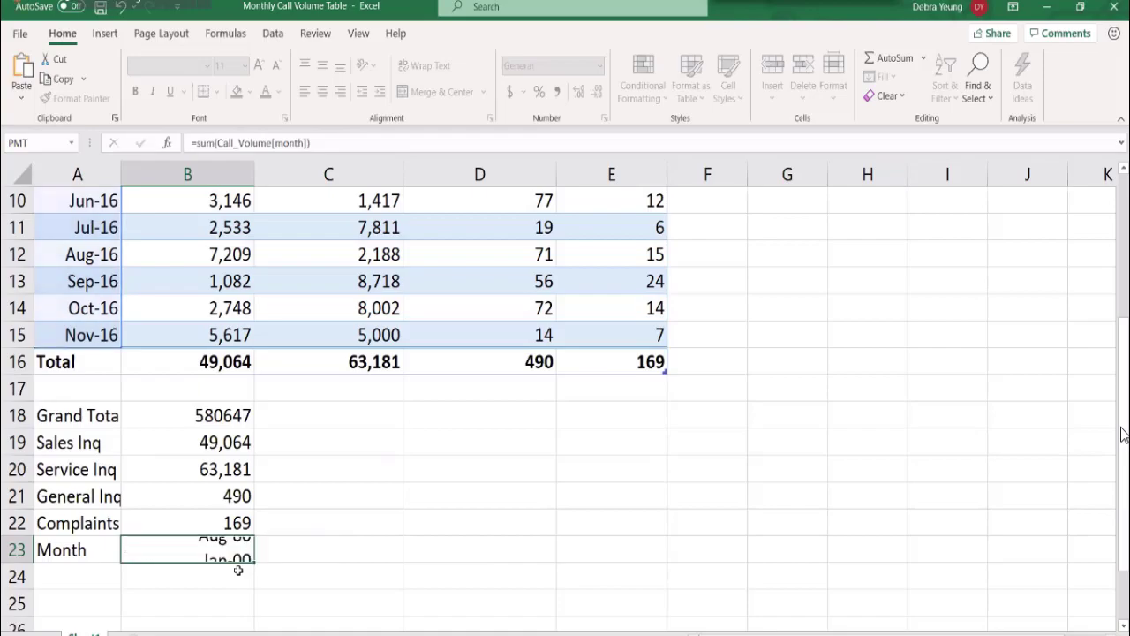
- Replace the SUM function in B23 with COUNT so the formula reads =COUNT(Call_Volume[Month])
click(170, 541)
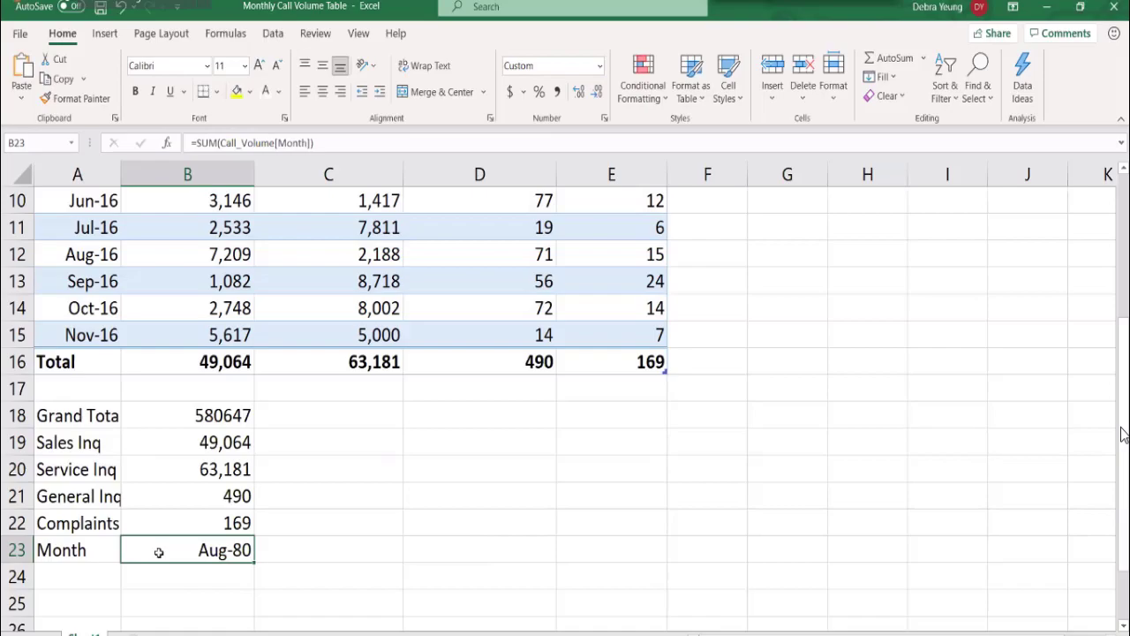
click(217, 142)
drag(217, 142, 196, 144)
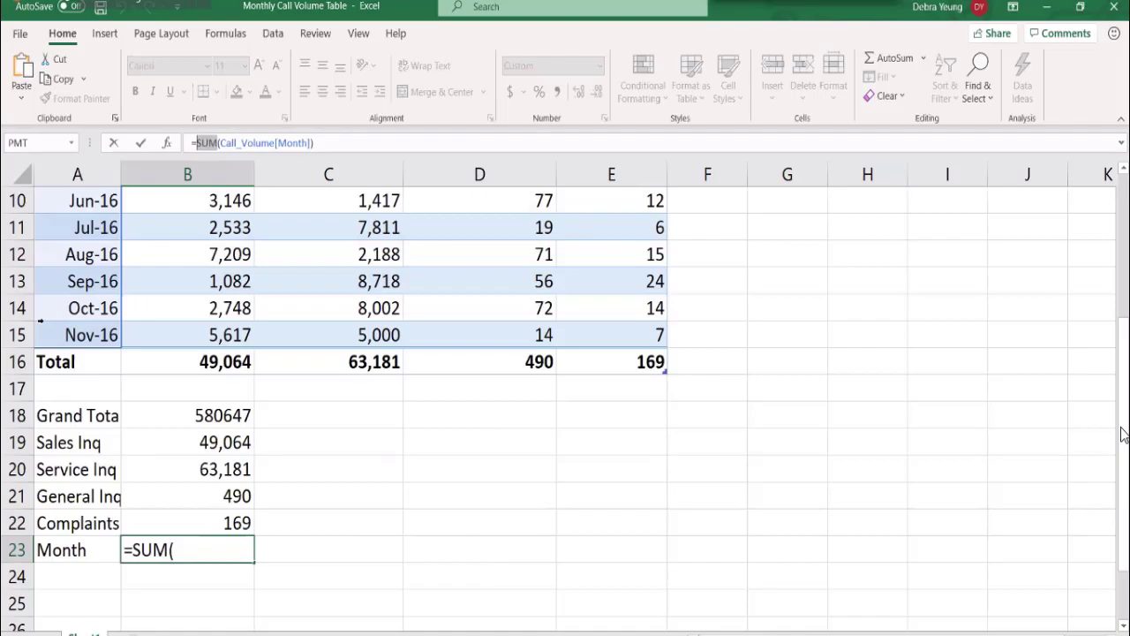
text(c)
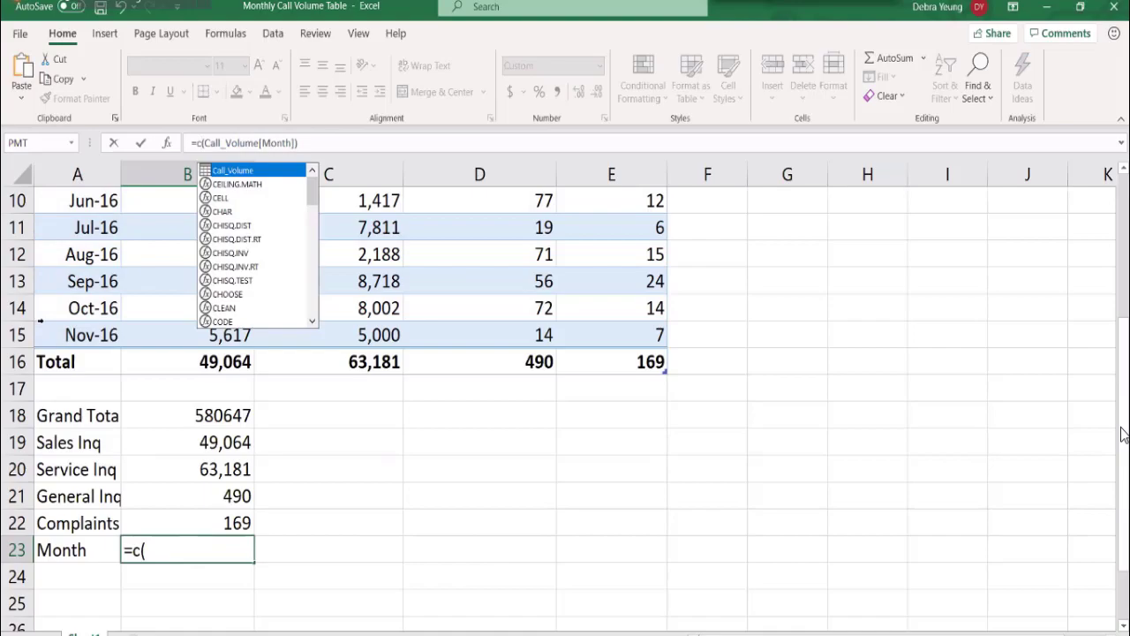
text(ount)
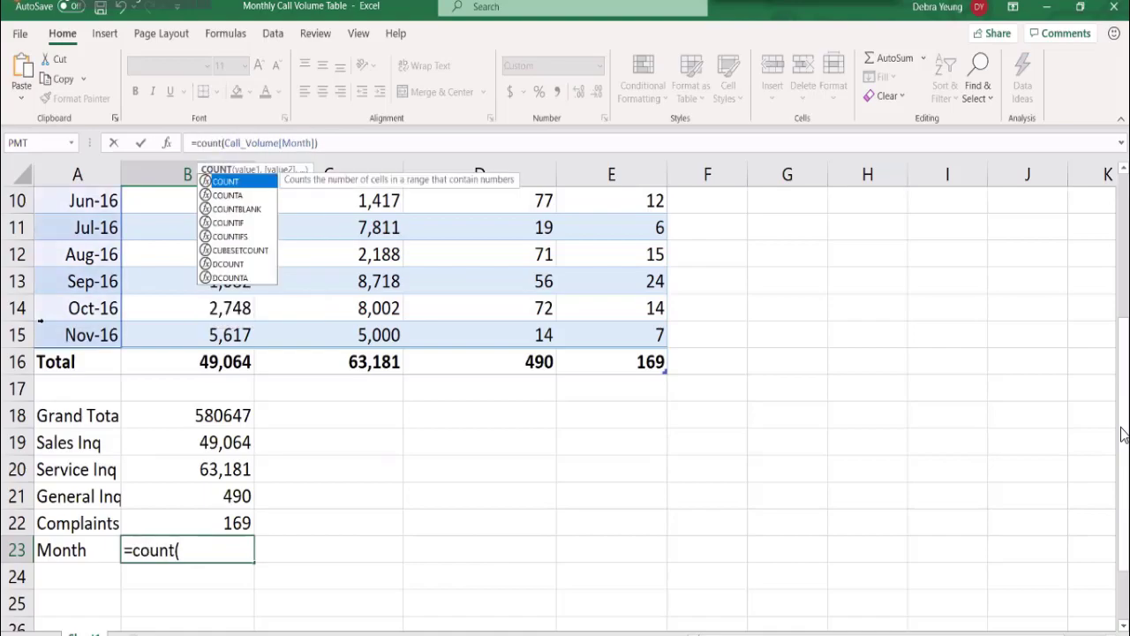
key(Return)
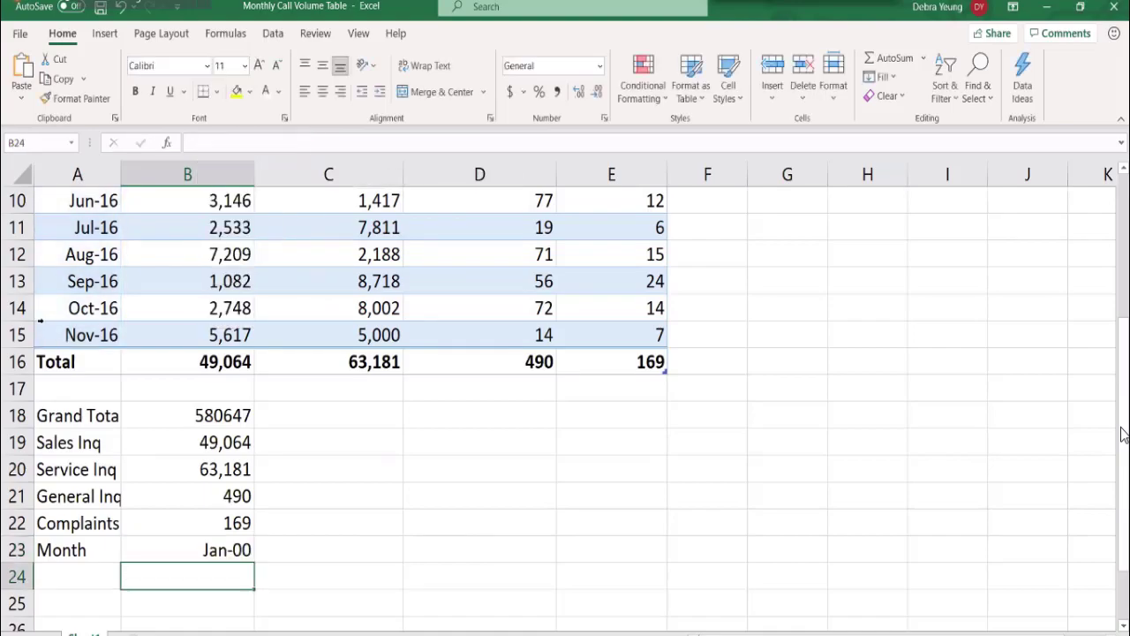
- Apply the Number format to the Month count in B23 and compare it with the months listed in the table
click(174, 549)
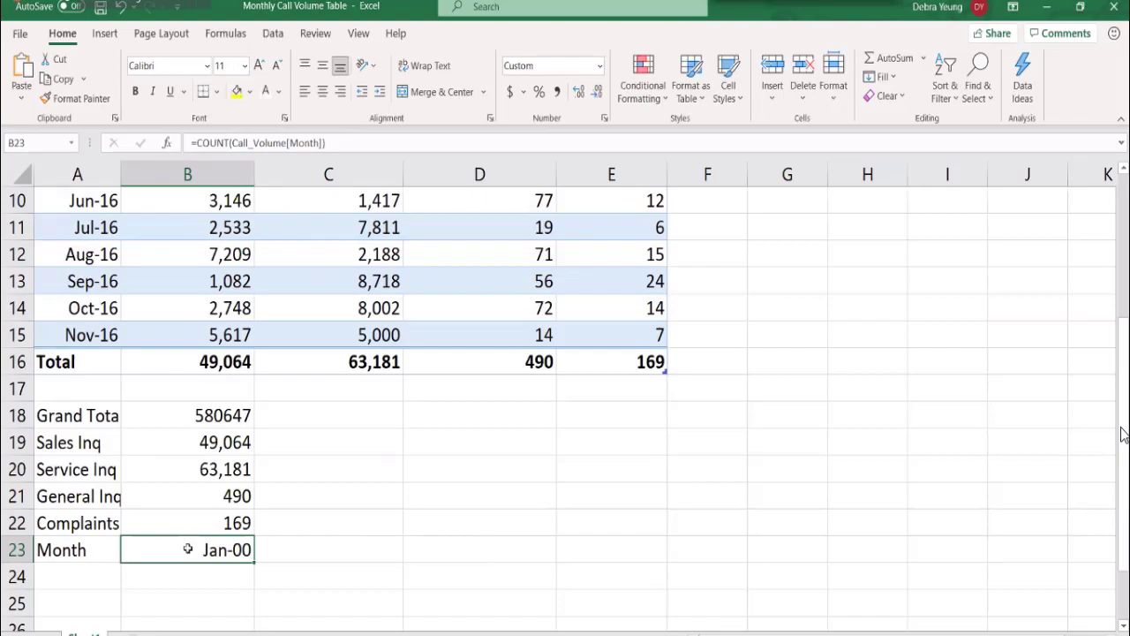
click(598, 66)
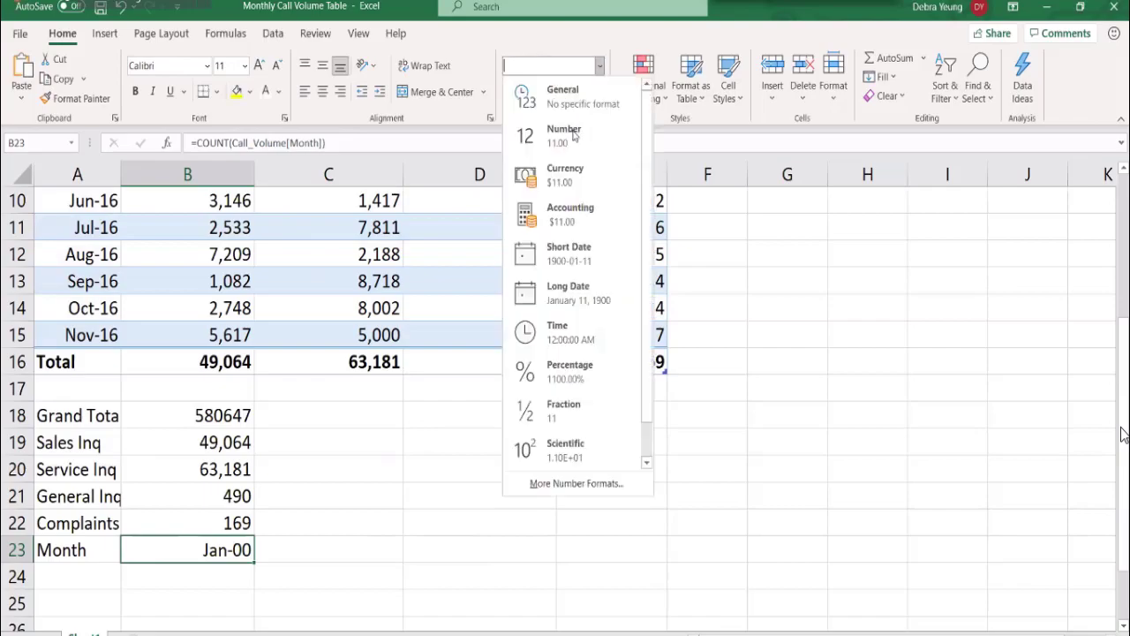
click(569, 132)
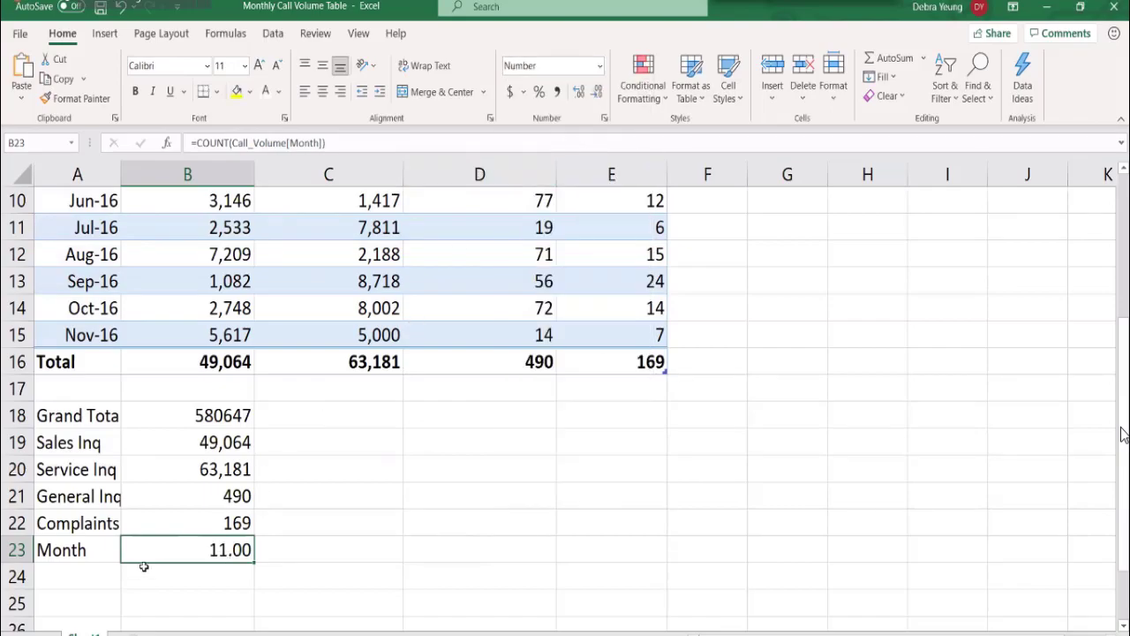
scroll(93, 434, up, 3)
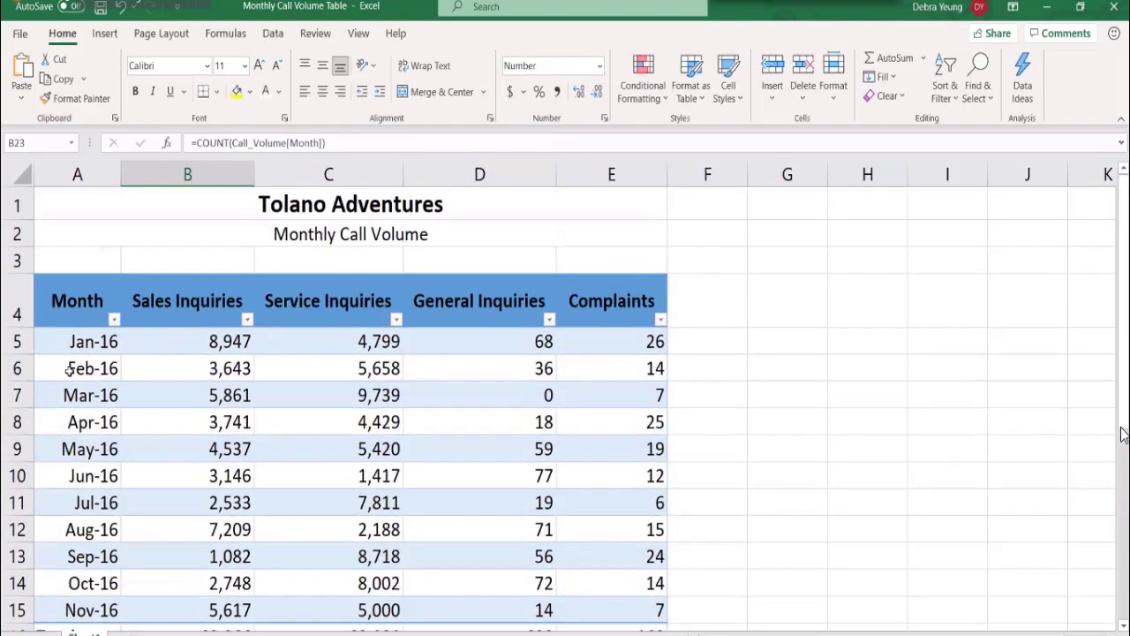
scroll(68, 397, down, 2)
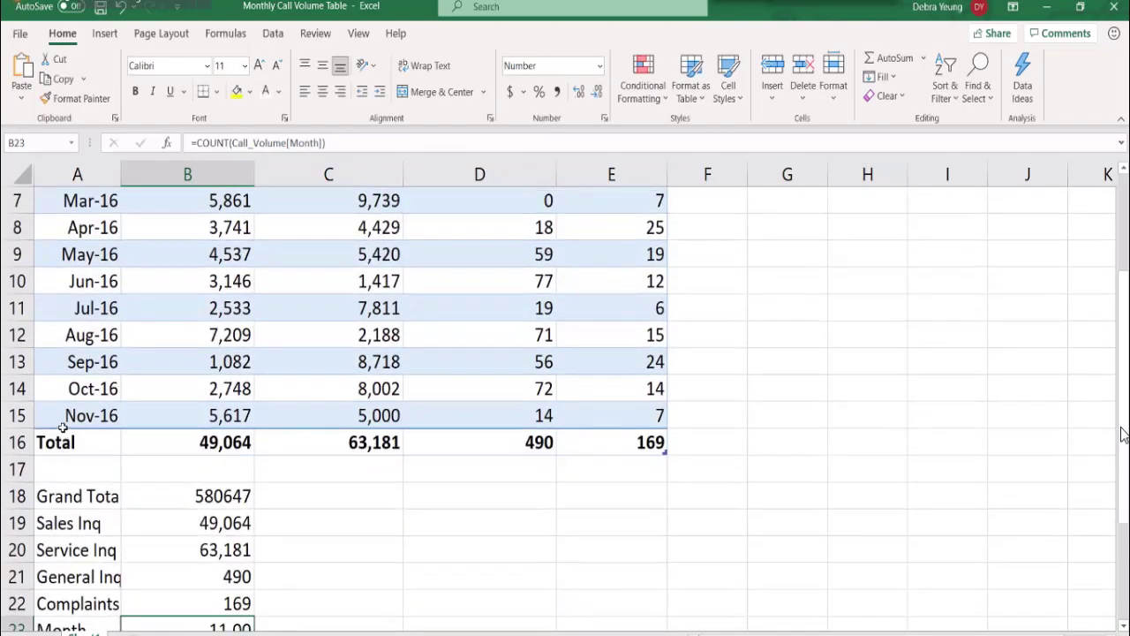
scroll(63, 427, down, 2)
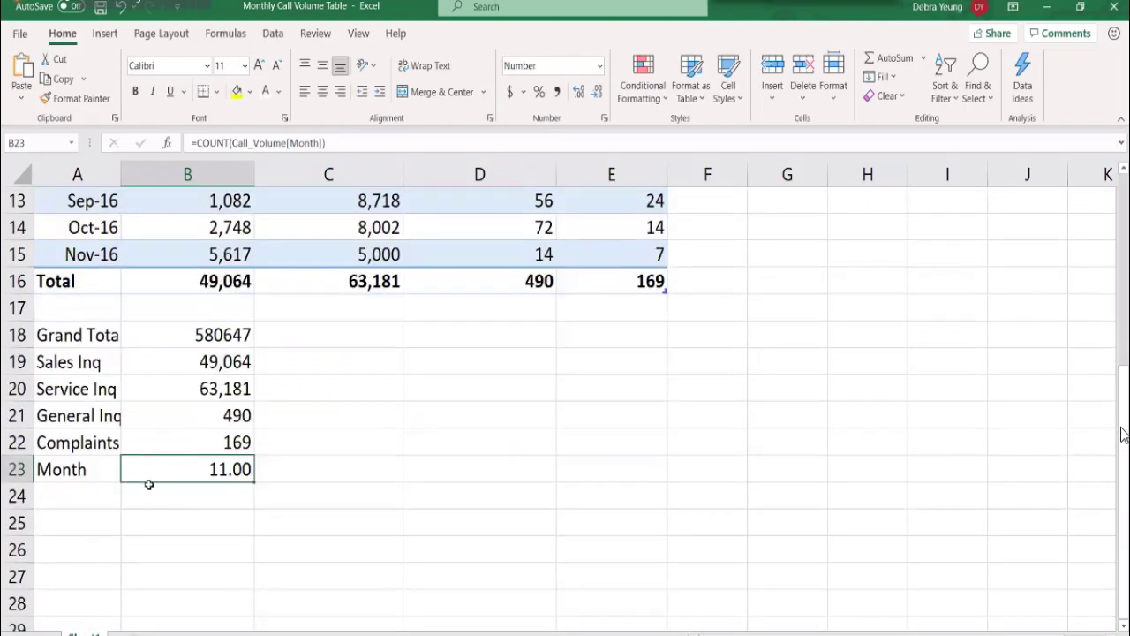
- Clear the Month count from B23 and select the Service, General and Complaints totals in B20:B22
key(Delete)
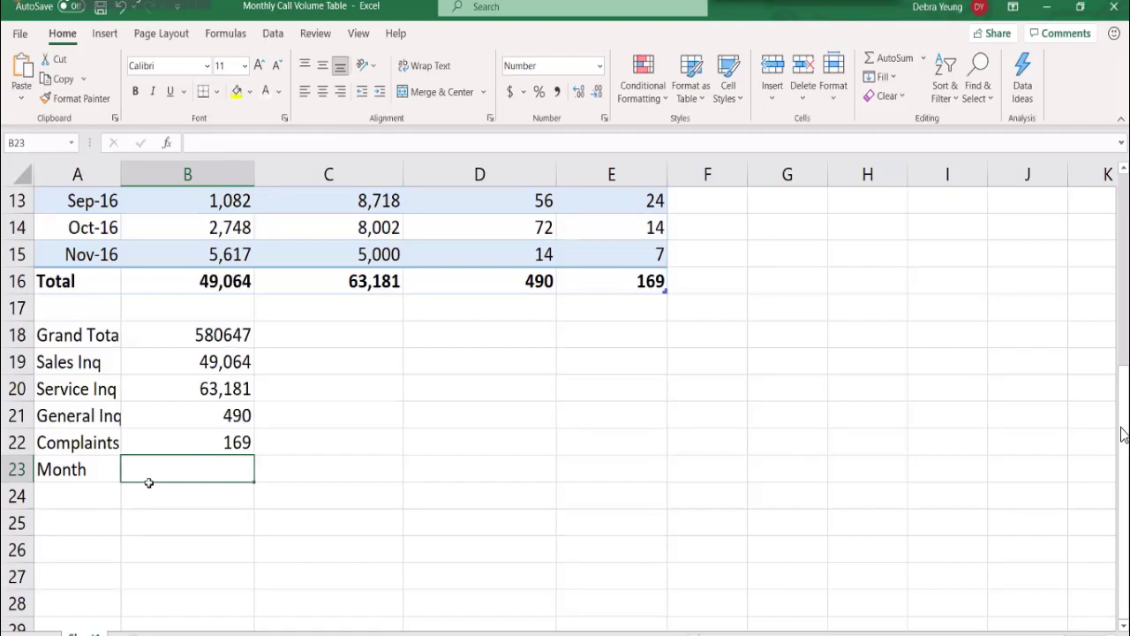
click(155, 393)
drag(154, 393, 147, 430)
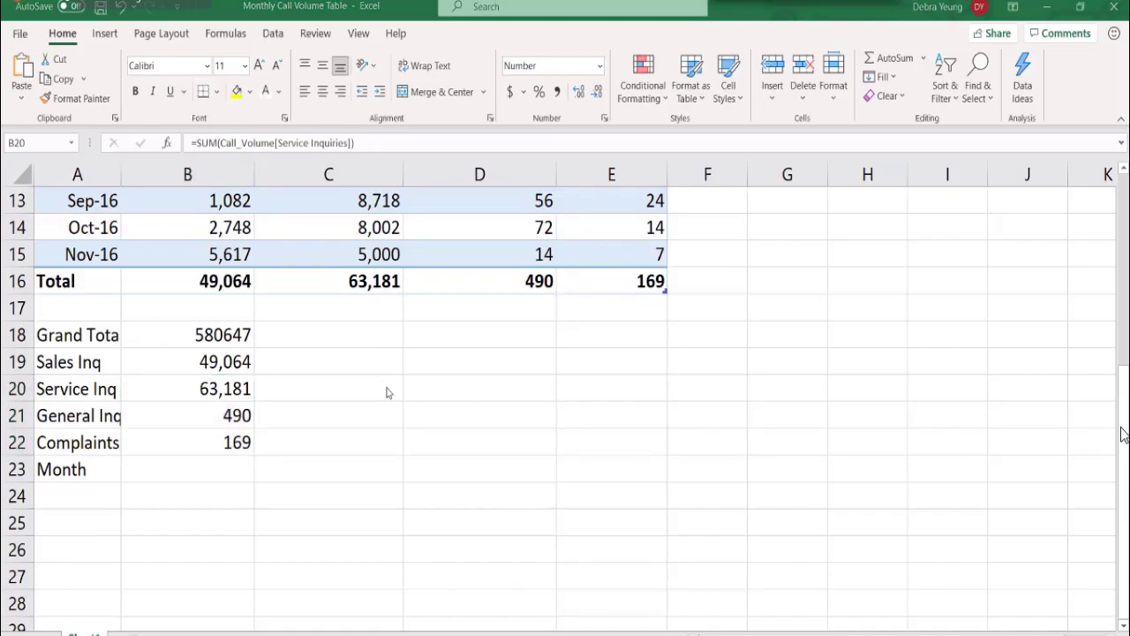
click(214, 392)
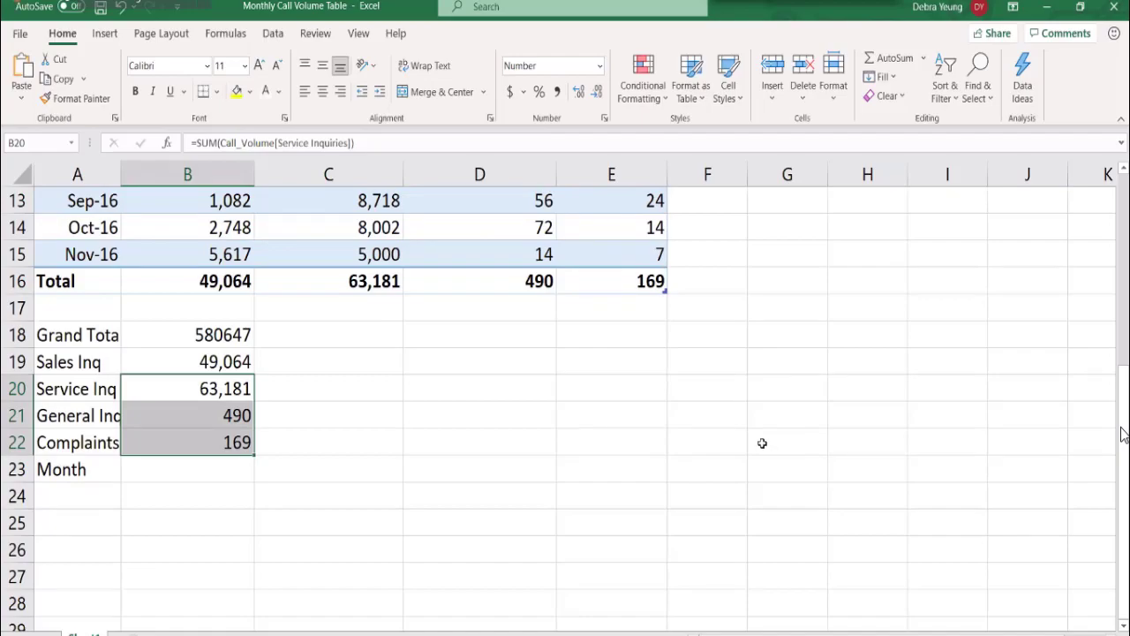
- Check the combined sum of the summary totals, first for B20:B22 and again for B19:B22
scroll(762, 442, down, 1)
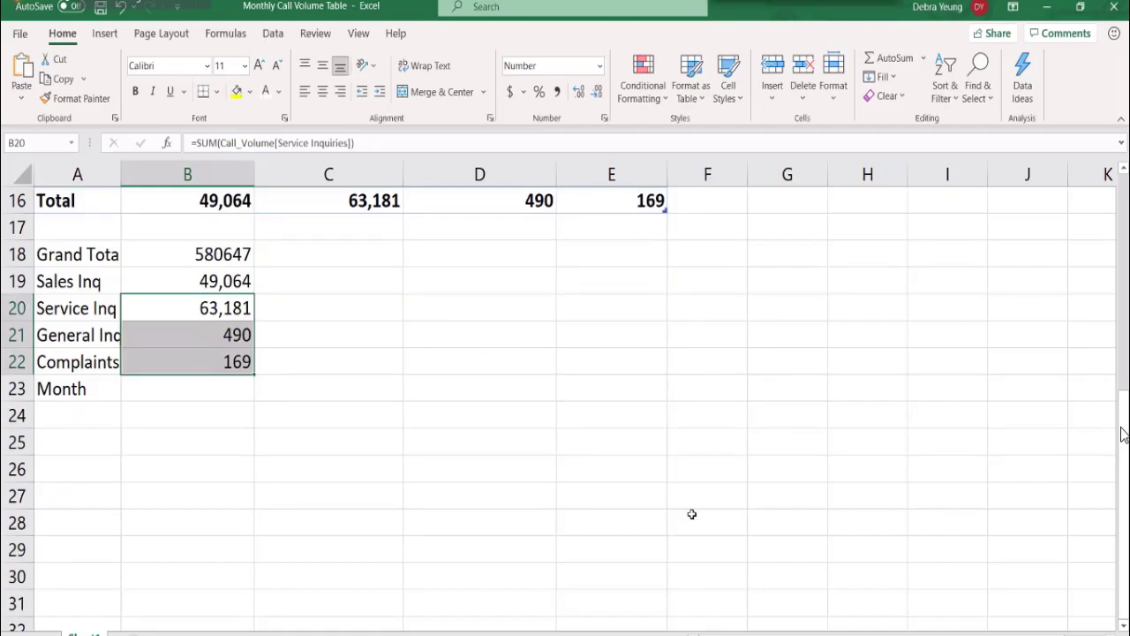
scroll(690, 530, down, 4)
scroll(688, 541, down, 1)
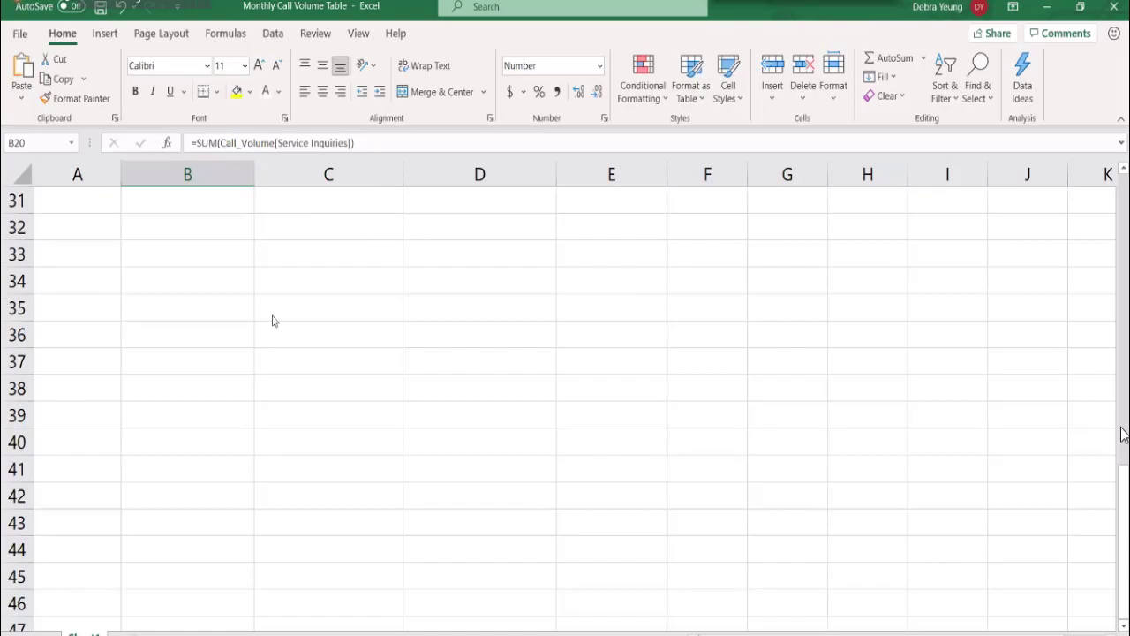
scroll(49, 309, up, 3)
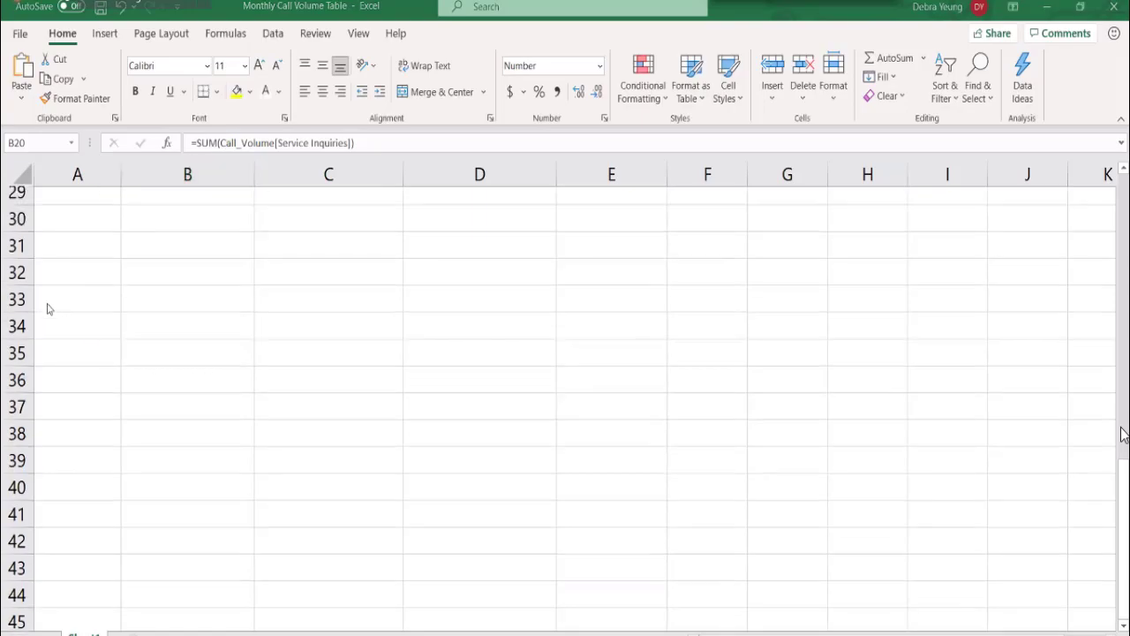
scroll(49, 309, up, 5)
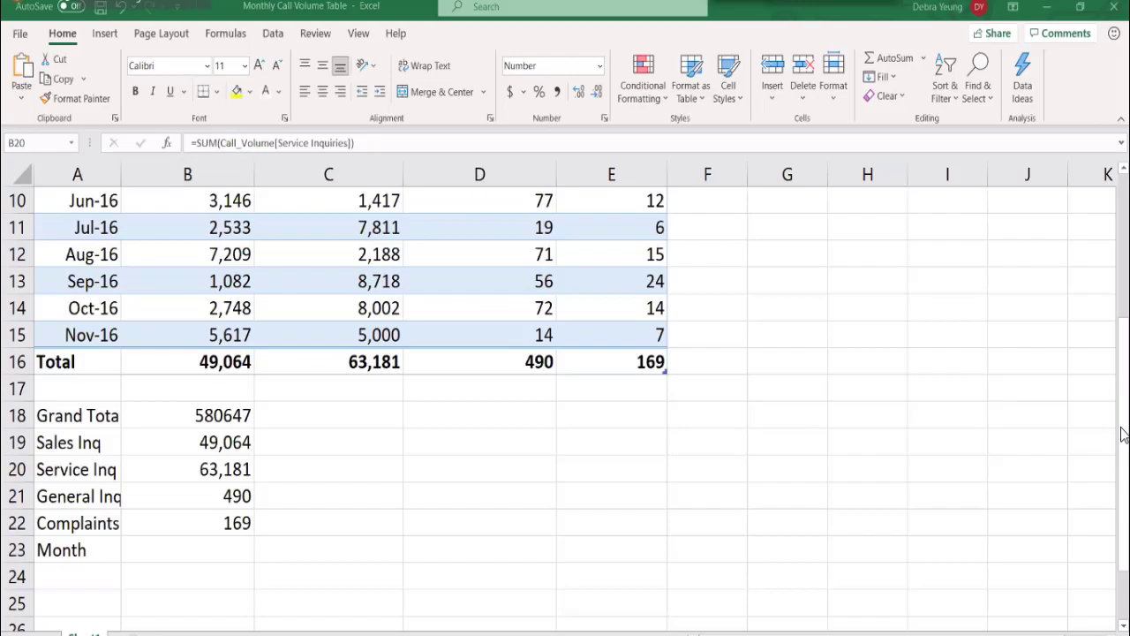
click(552, 576)
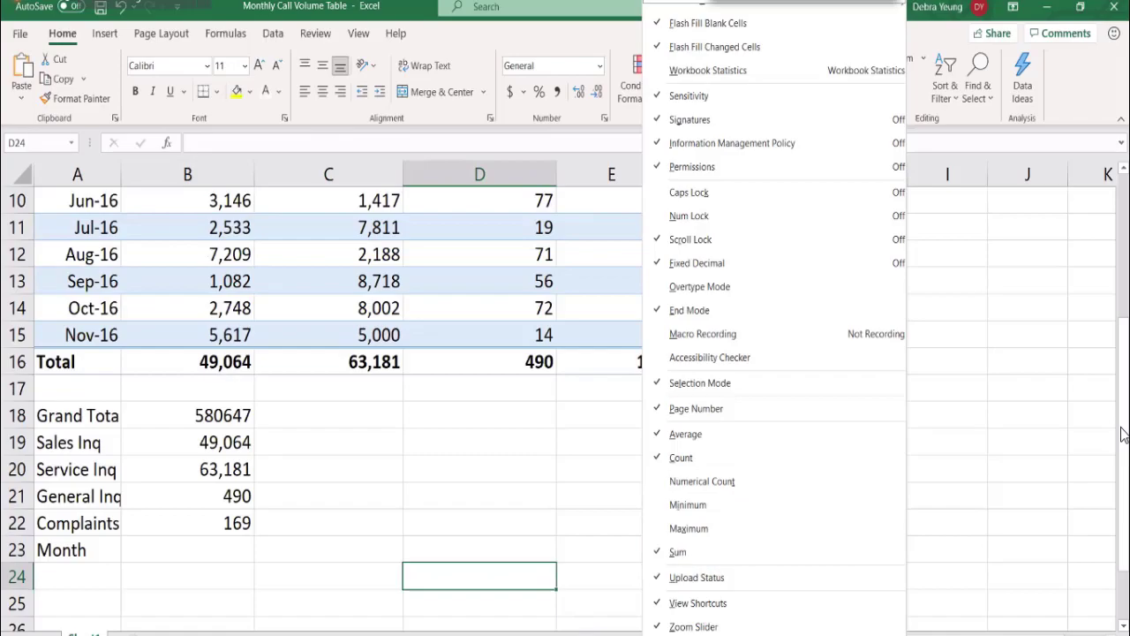
click(1123, 432)
click(209, 469)
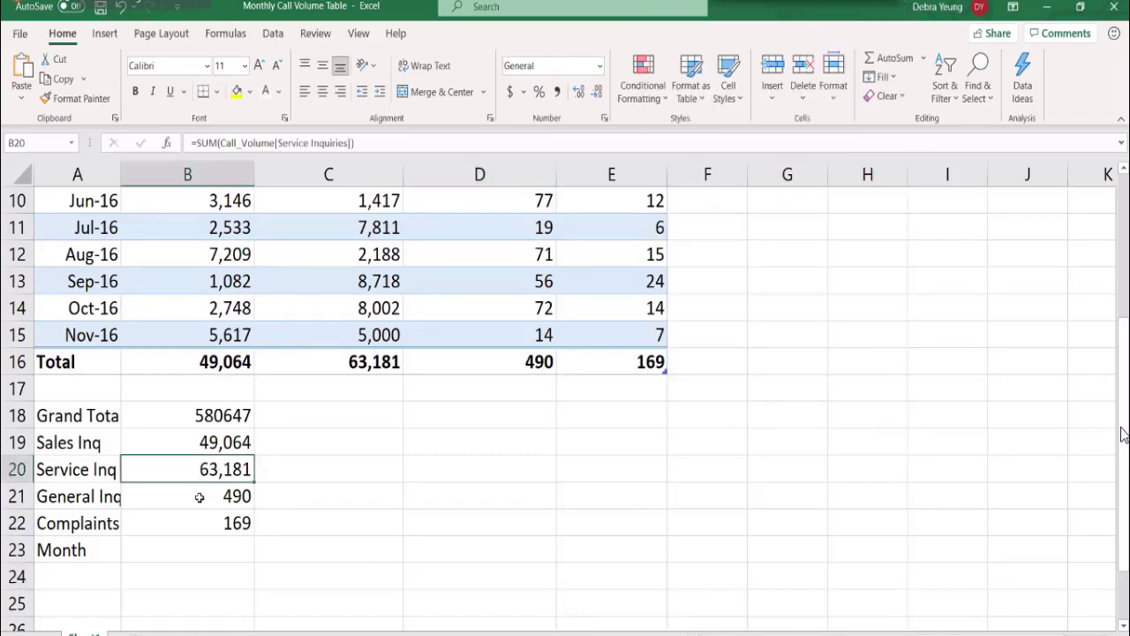
drag(199, 494, 193, 522)
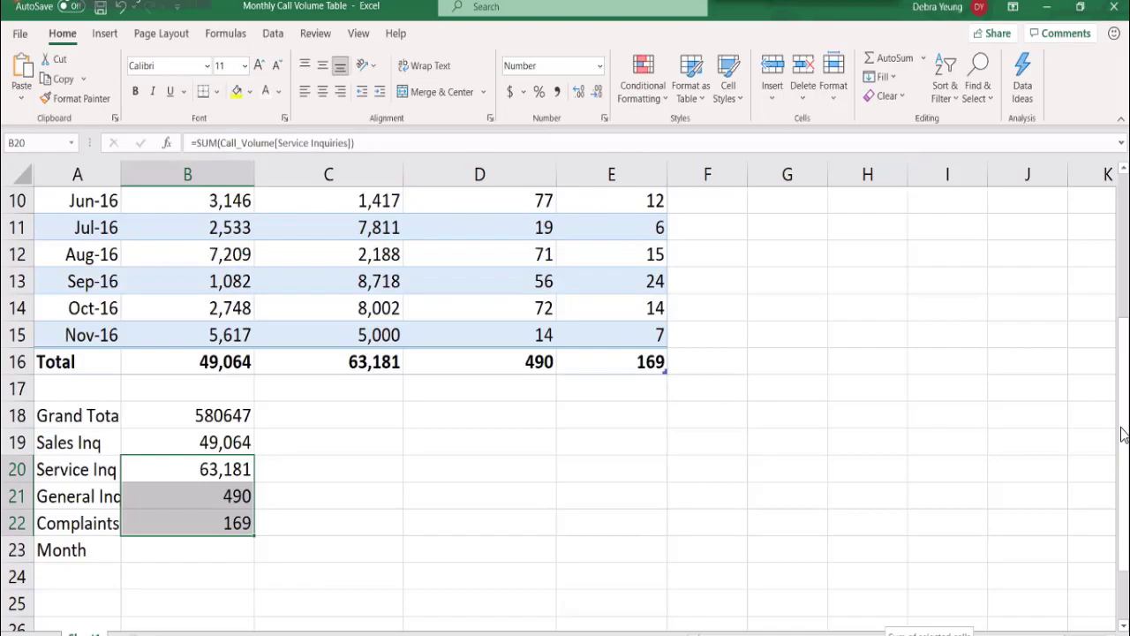
drag(126, 441, 123, 513)
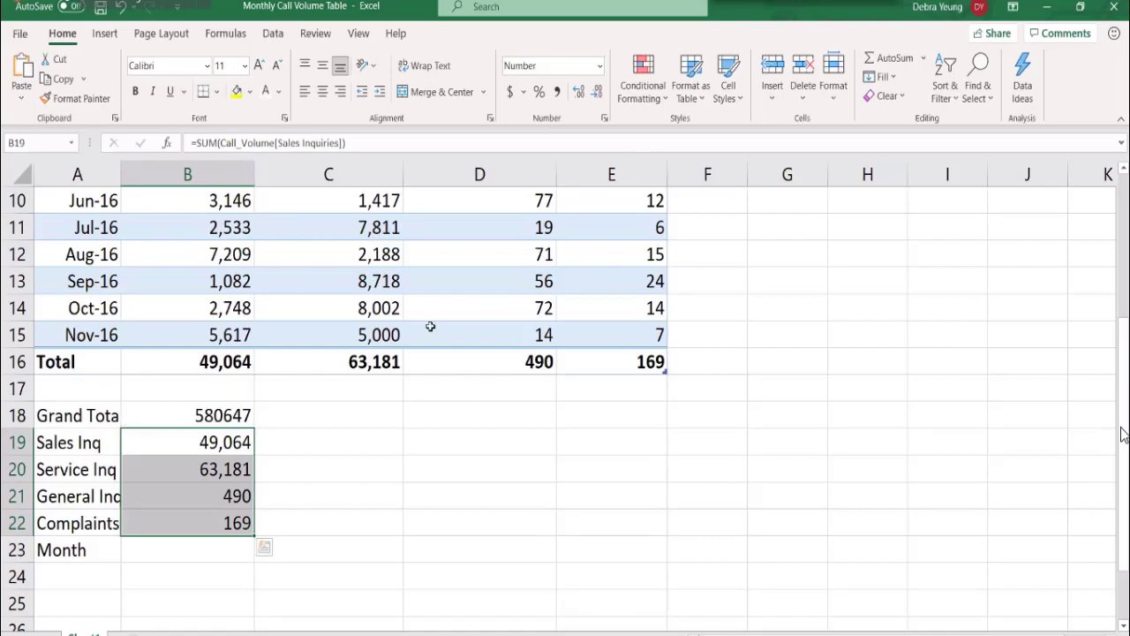
- Remove the Total Row from the Call_Volume table
click(587, 359)
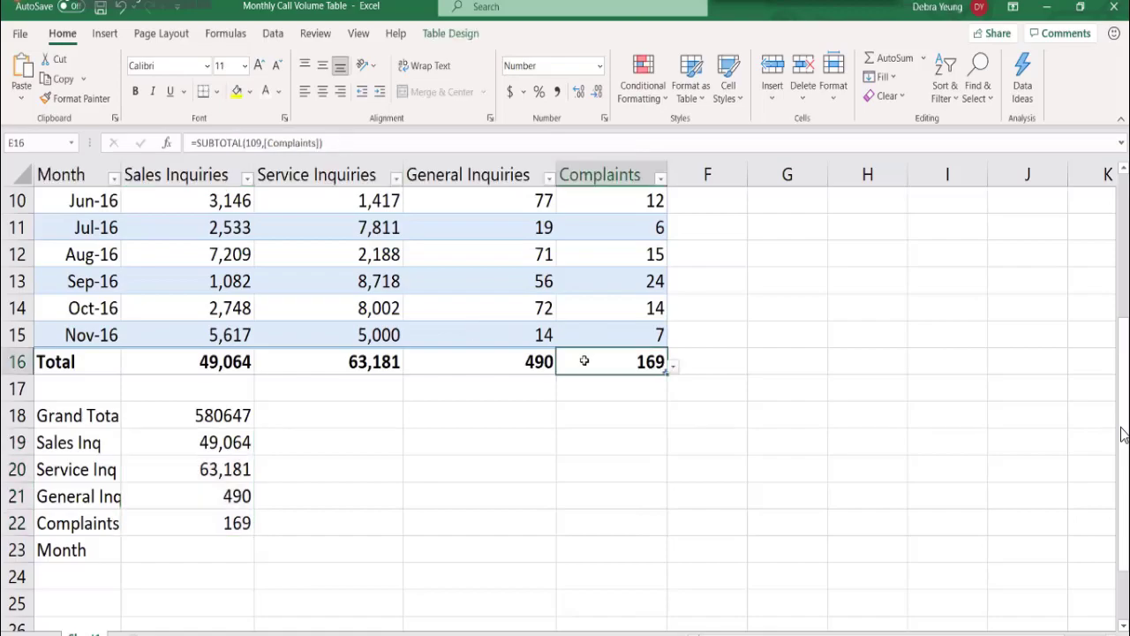
click(426, 35)
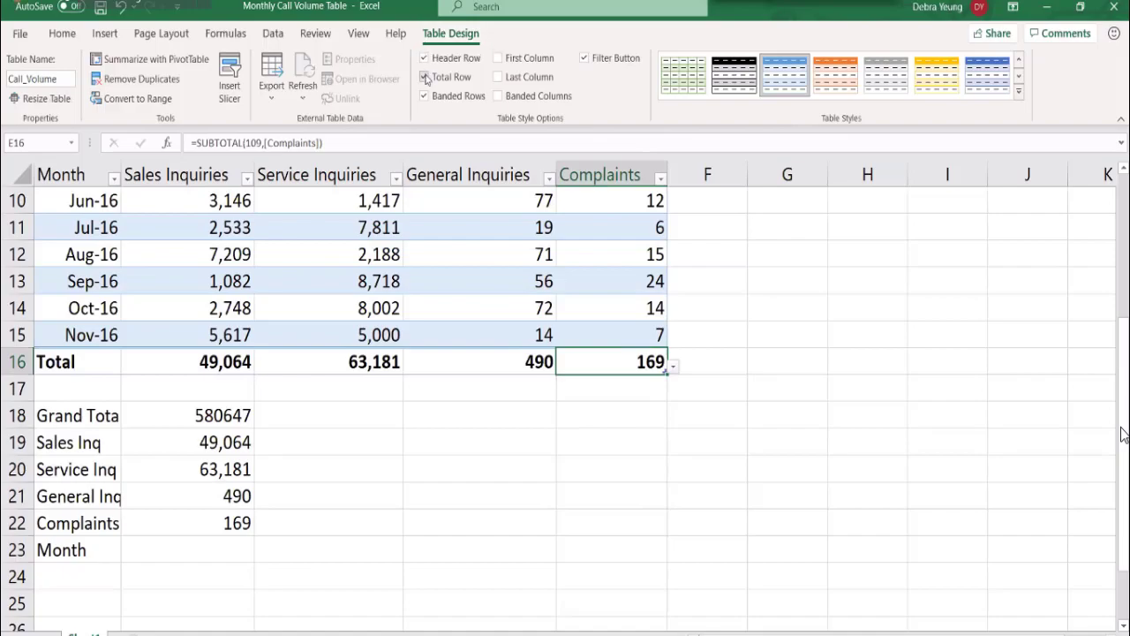
click(427, 78)
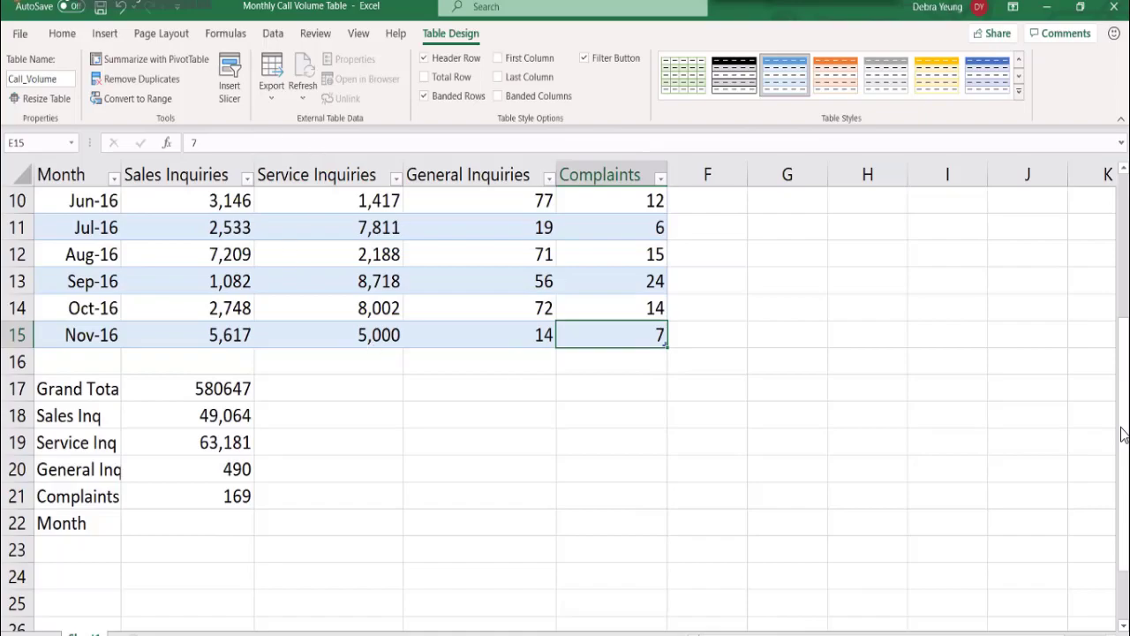
- Inspect the Grand Total formula in B17 alongside the data rows of the Call_Volume table
right_click(933, 631)
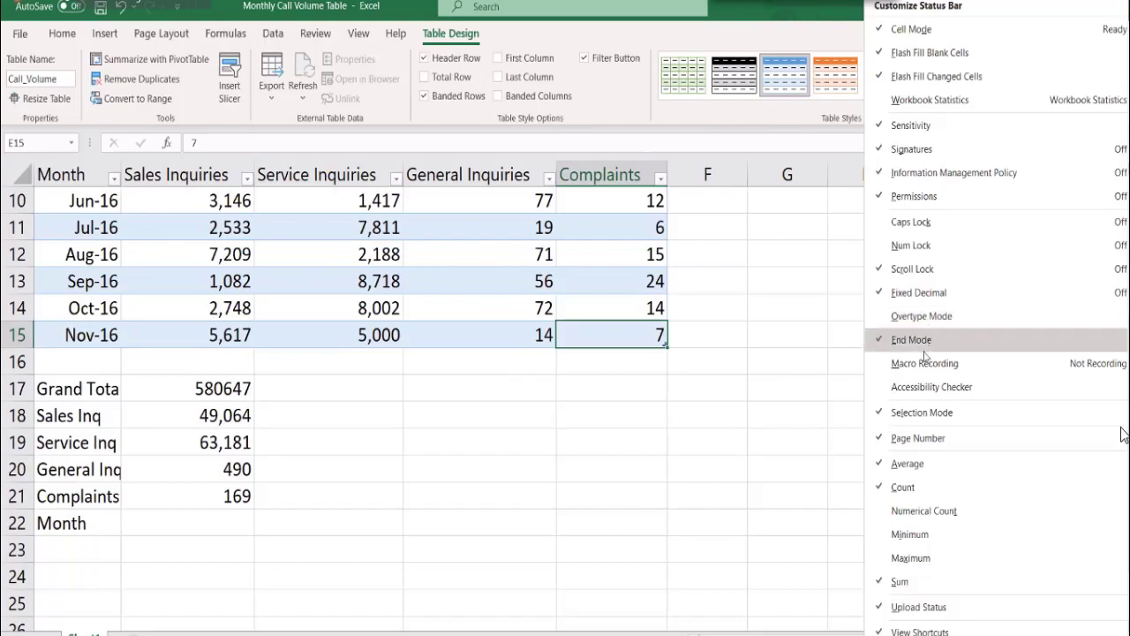
click(193, 502)
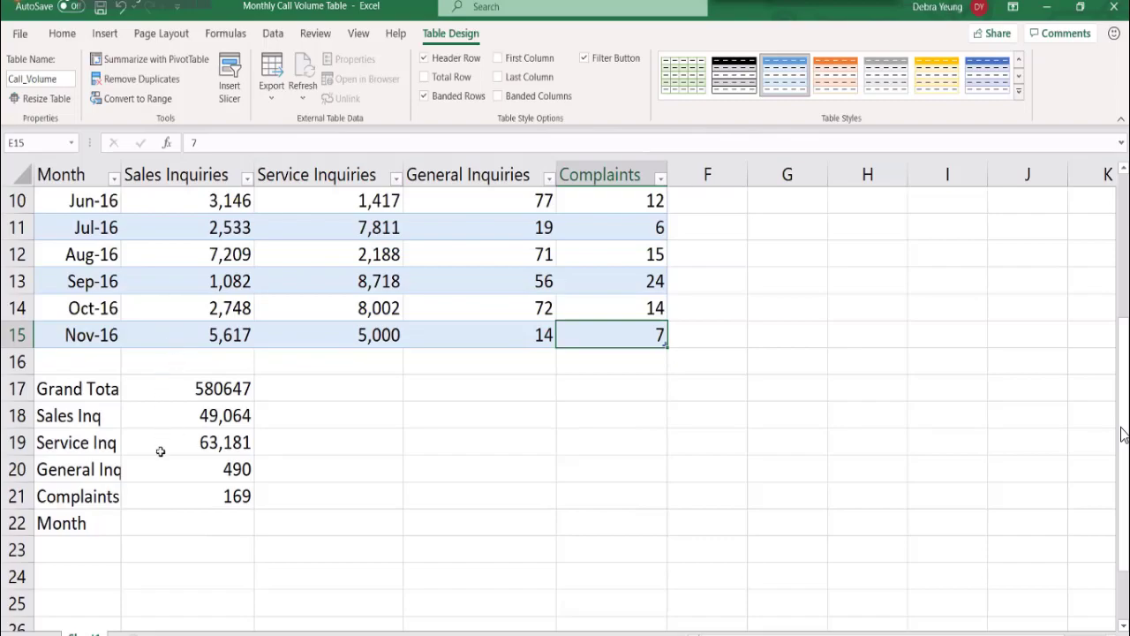
click(171, 524)
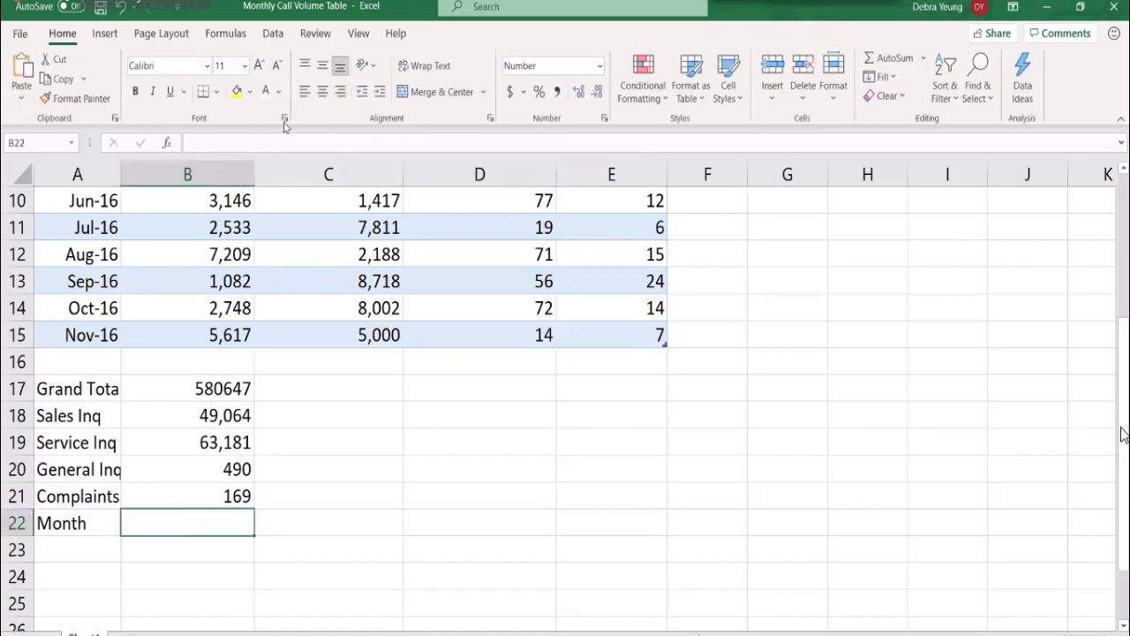
click(162, 391)
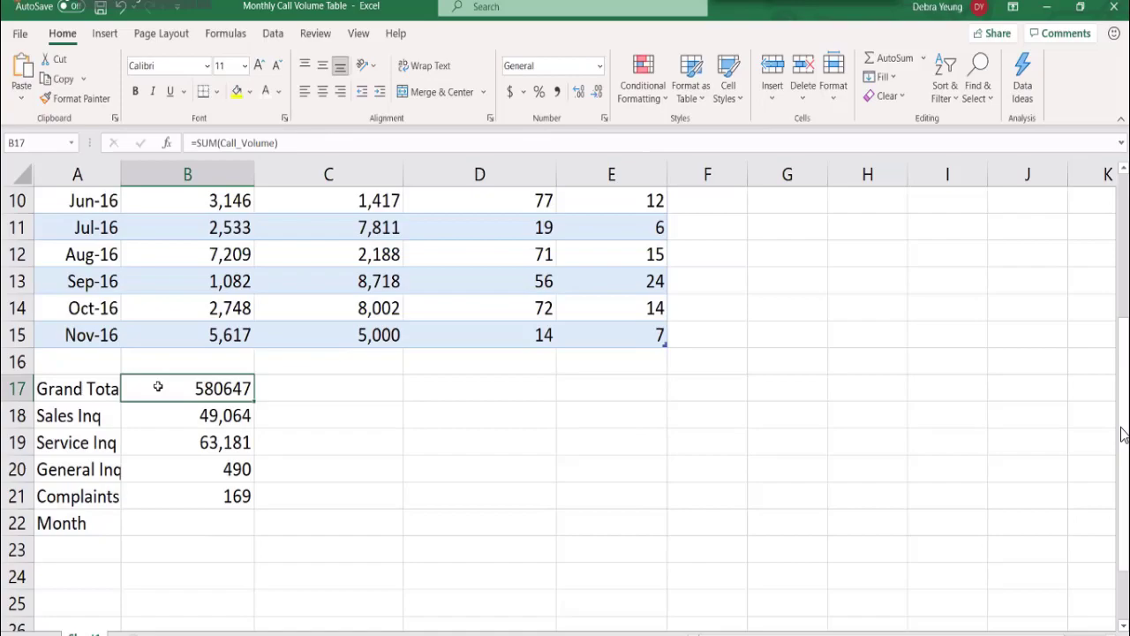
scroll(234, 266, up, 2)
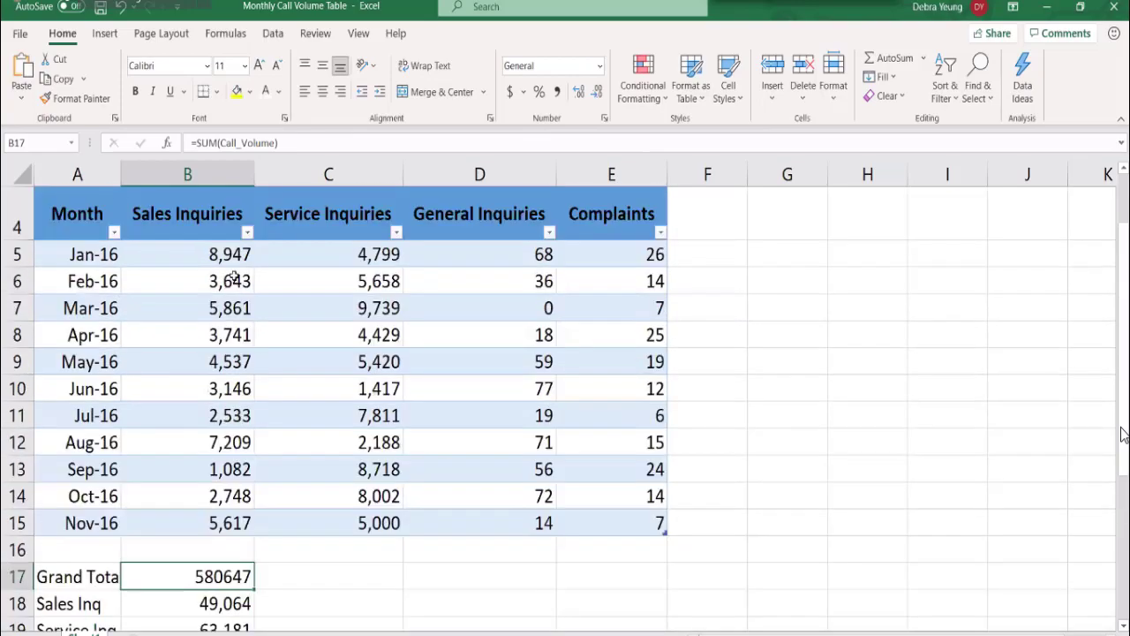
- Enter a SUM formula in E17 covering the table data from Sales Inquiries through Complaints, B5:E15
click(187, 259)
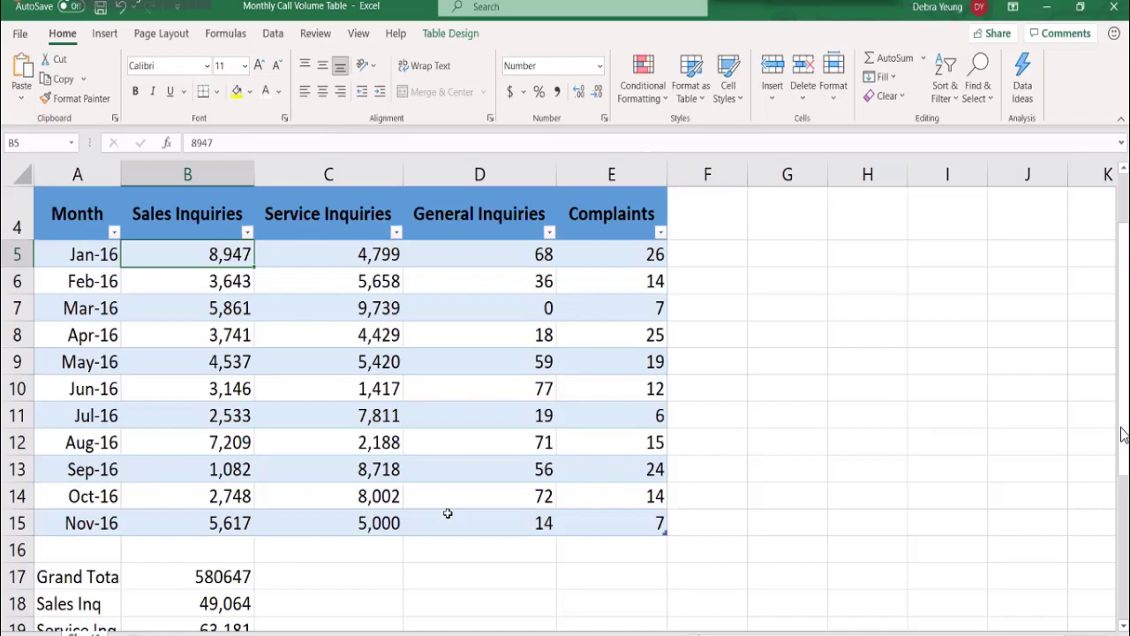
click(632, 547)
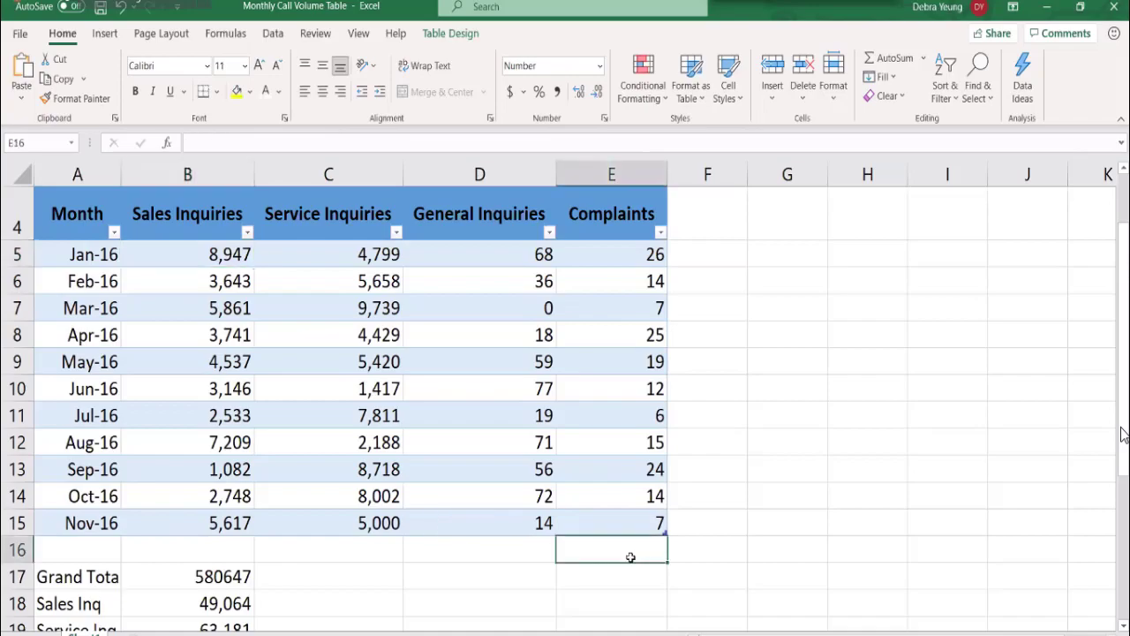
click(620, 582)
text(=)
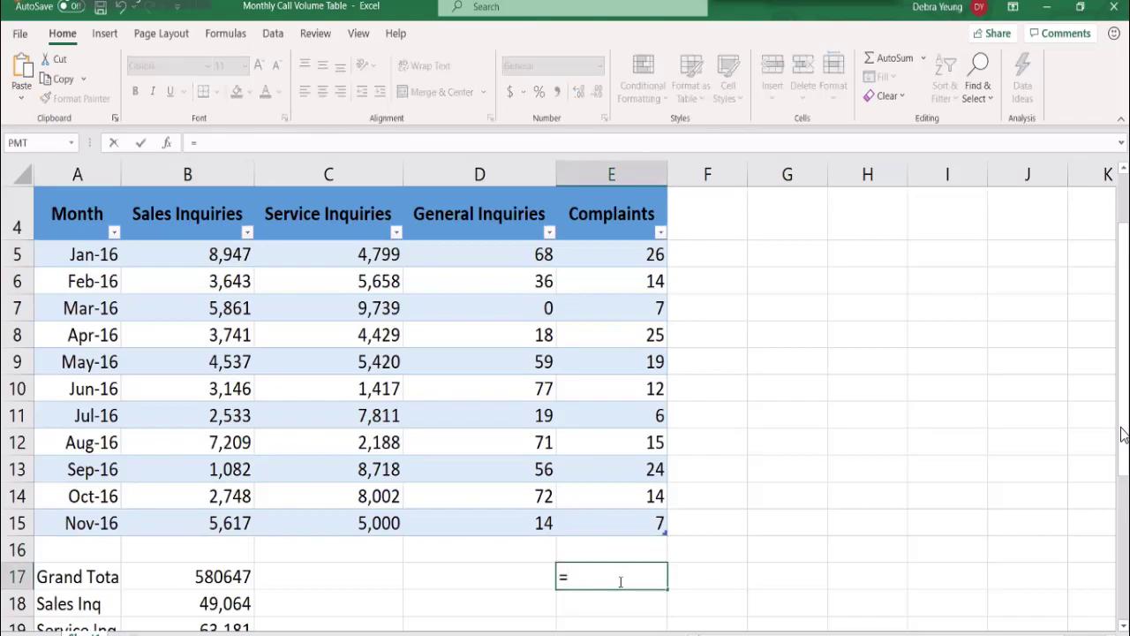
text(sum()
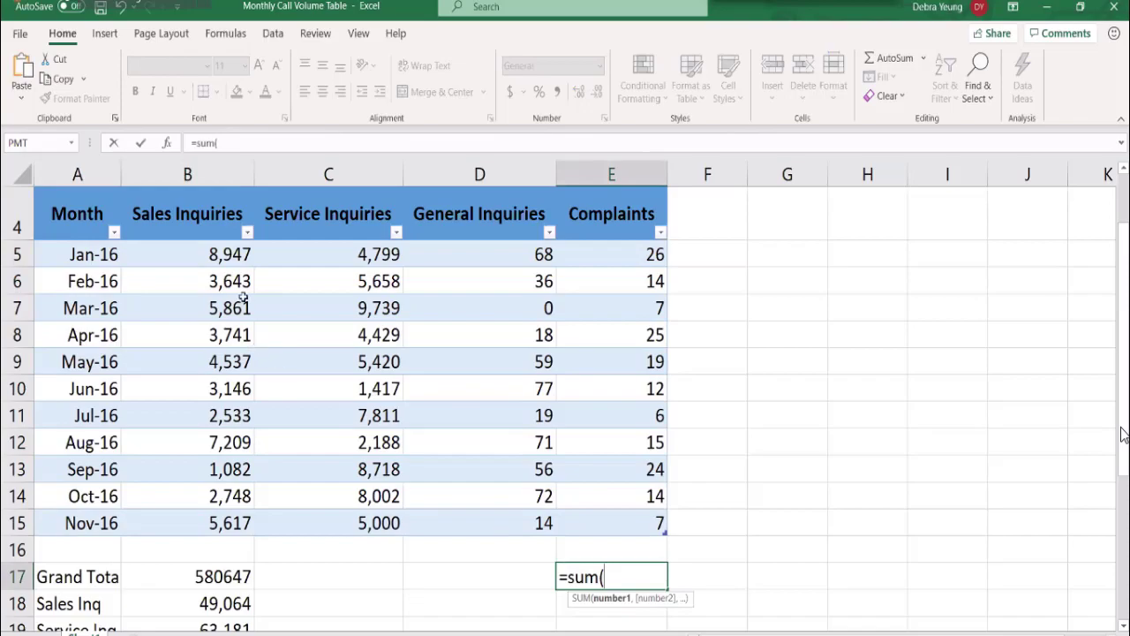
click(179, 258)
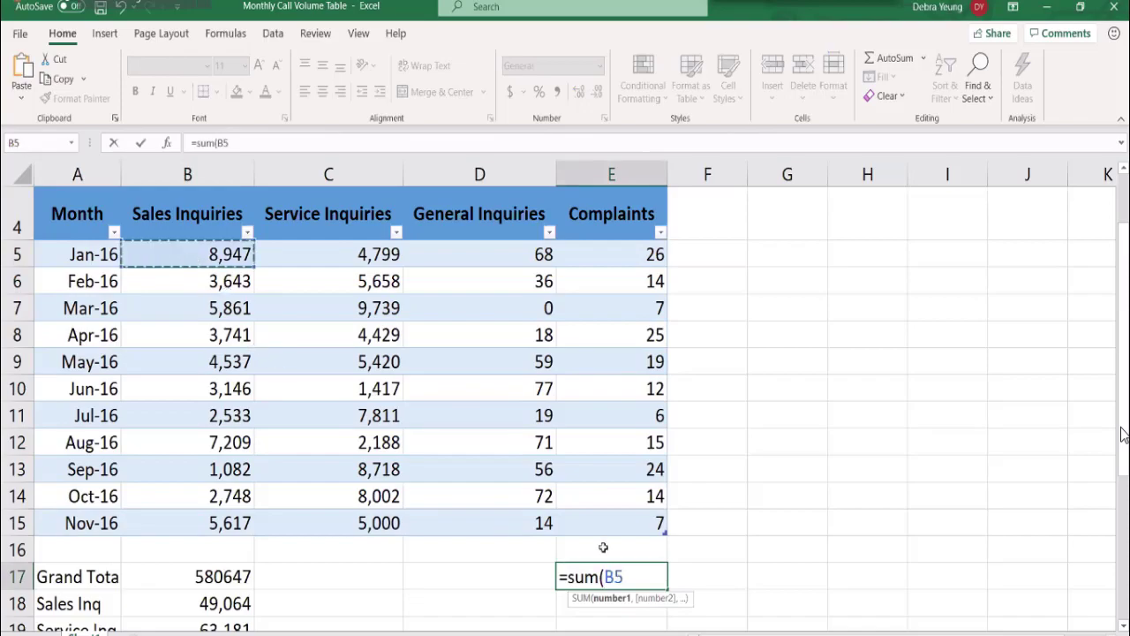
shift+click(604, 512)
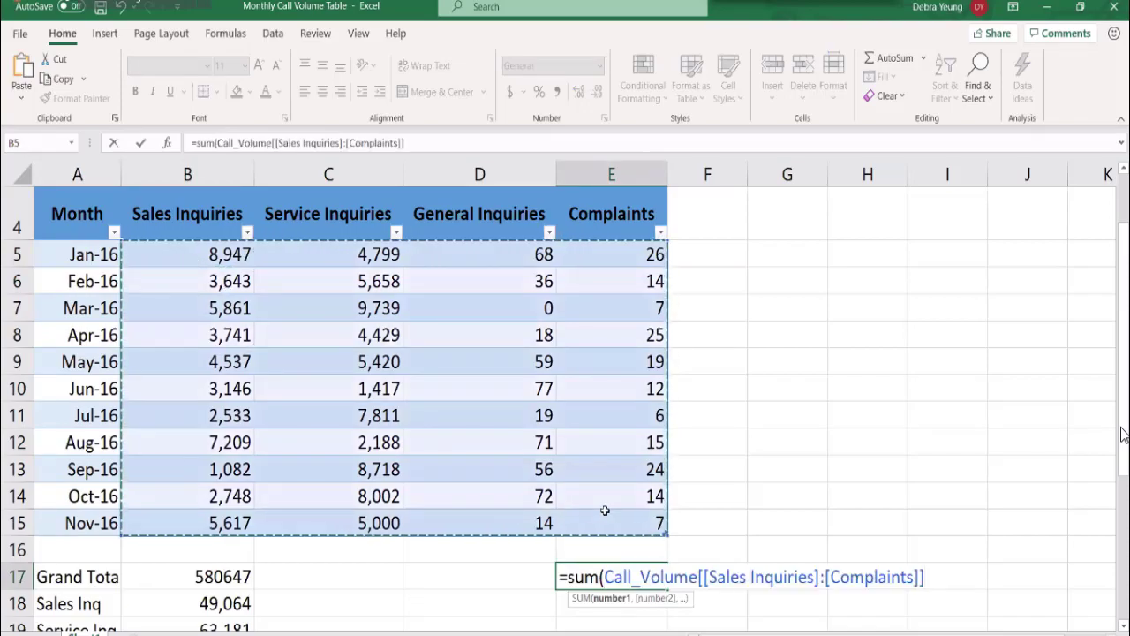
key(Return)
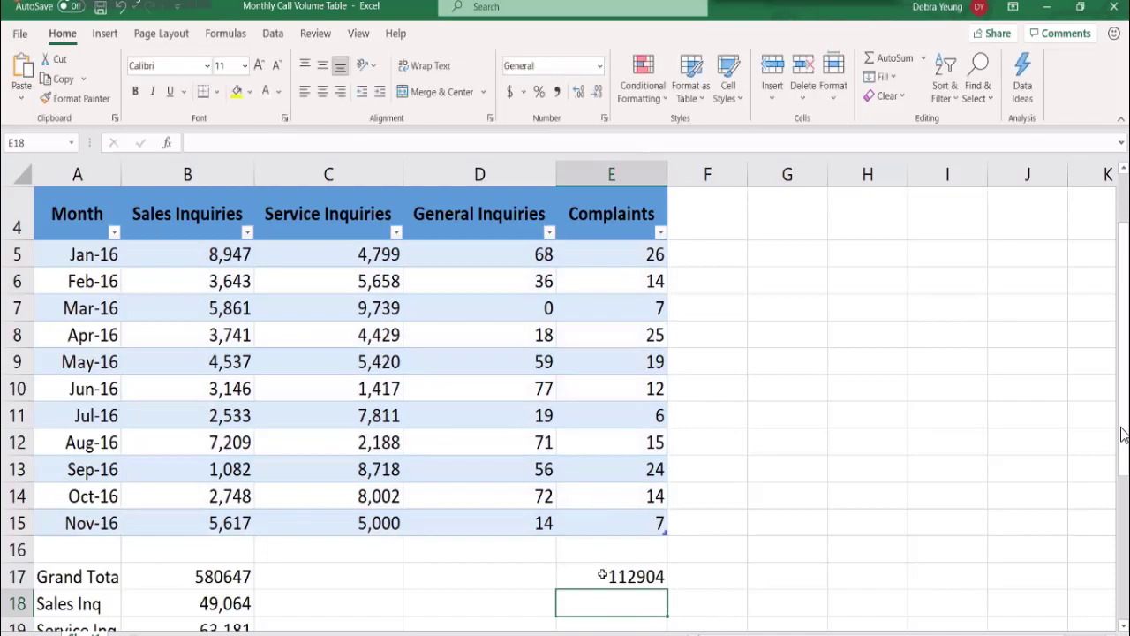
- Apply the Number format to the Month dates in A5:A15
click(598, 575)
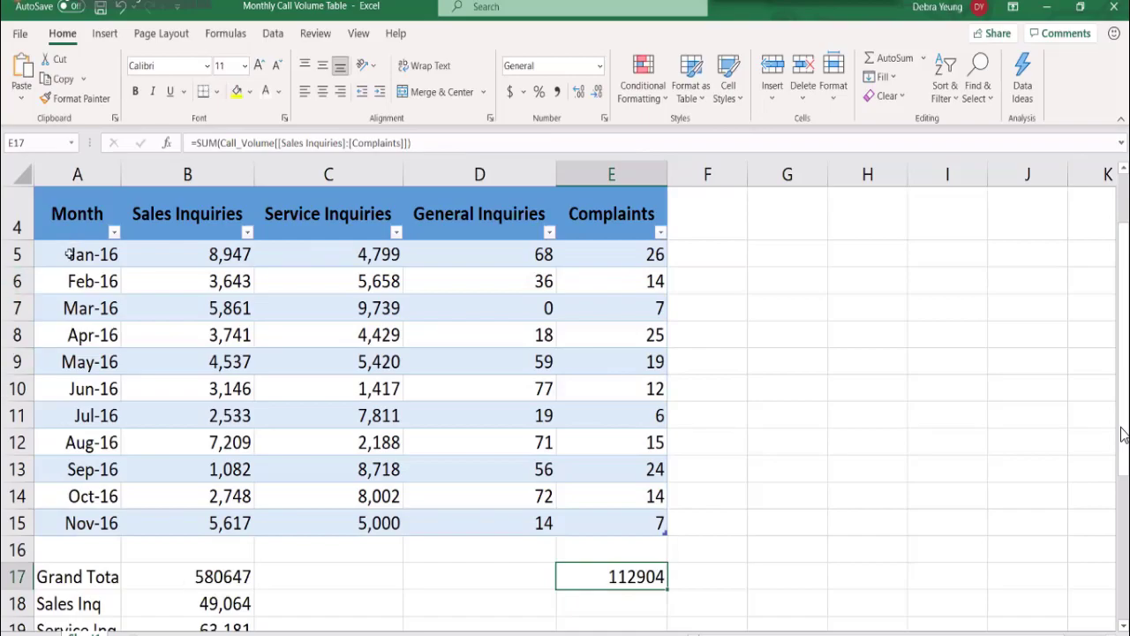
drag(69, 254, 46, 517)
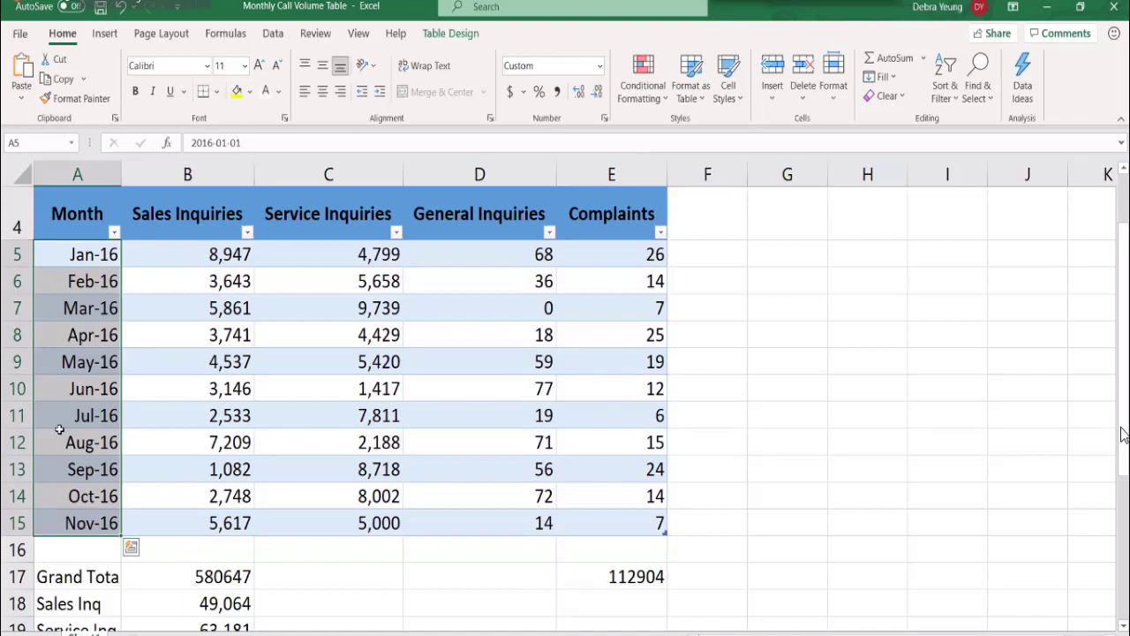
click(600, 69)
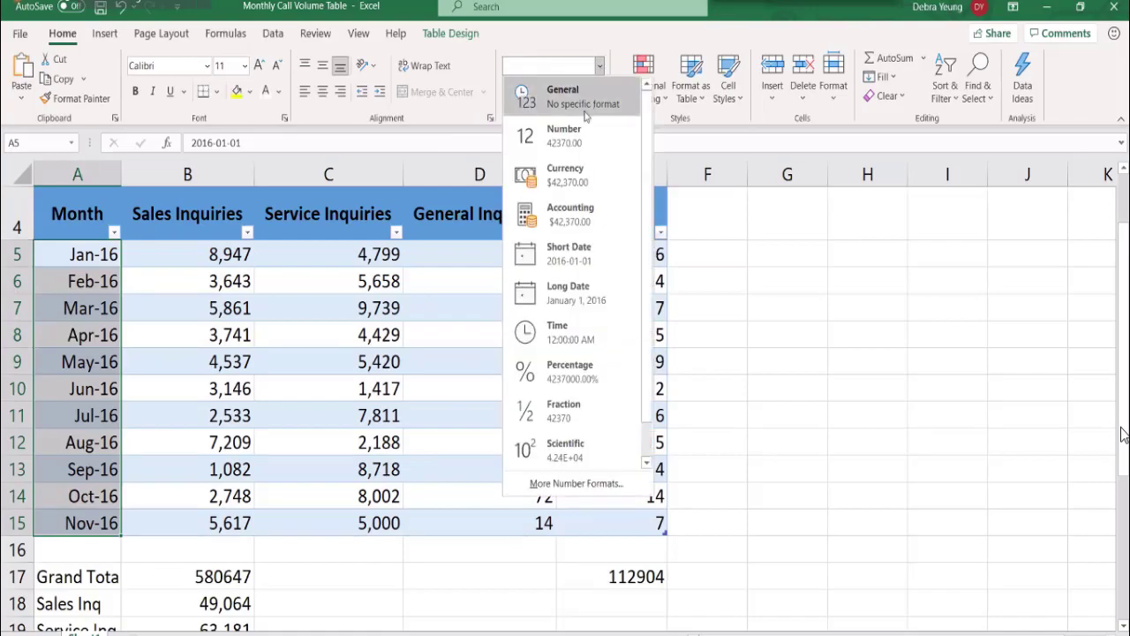
click(580, 139)
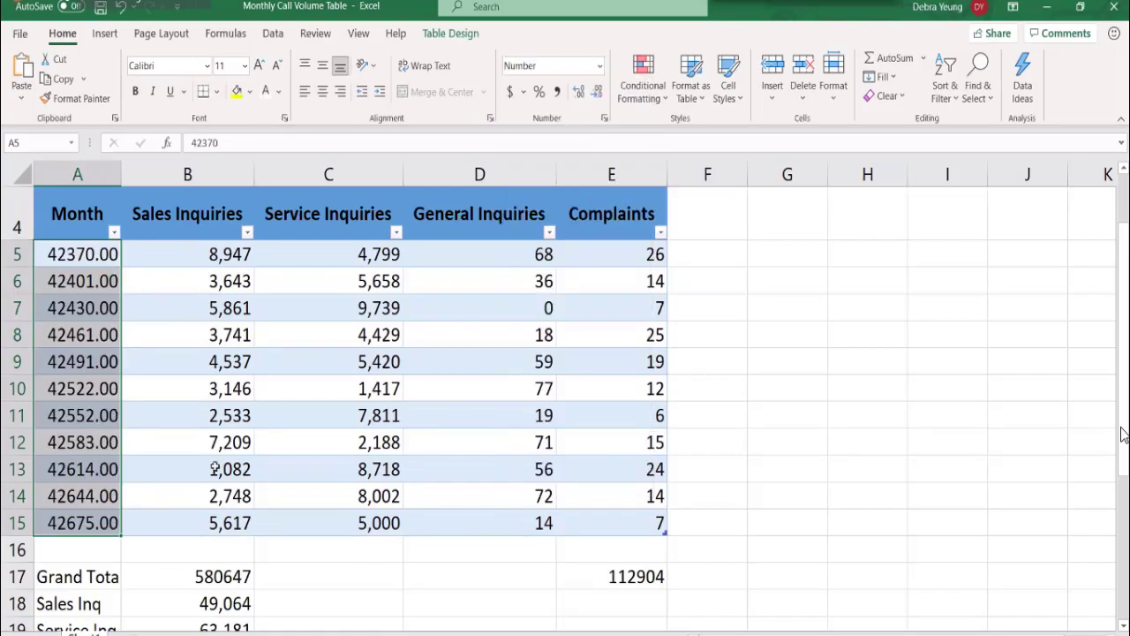
- Replace the formula in E17 with a SUM of all the table data, including the Month column, A5:E15
click(571, 587)
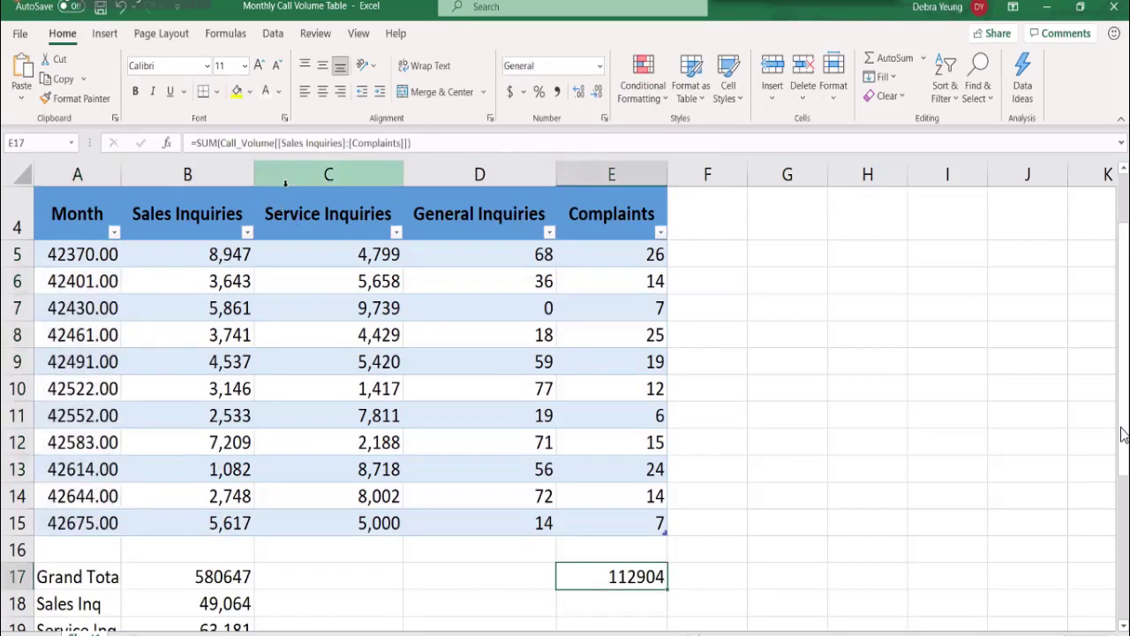
text(=s)
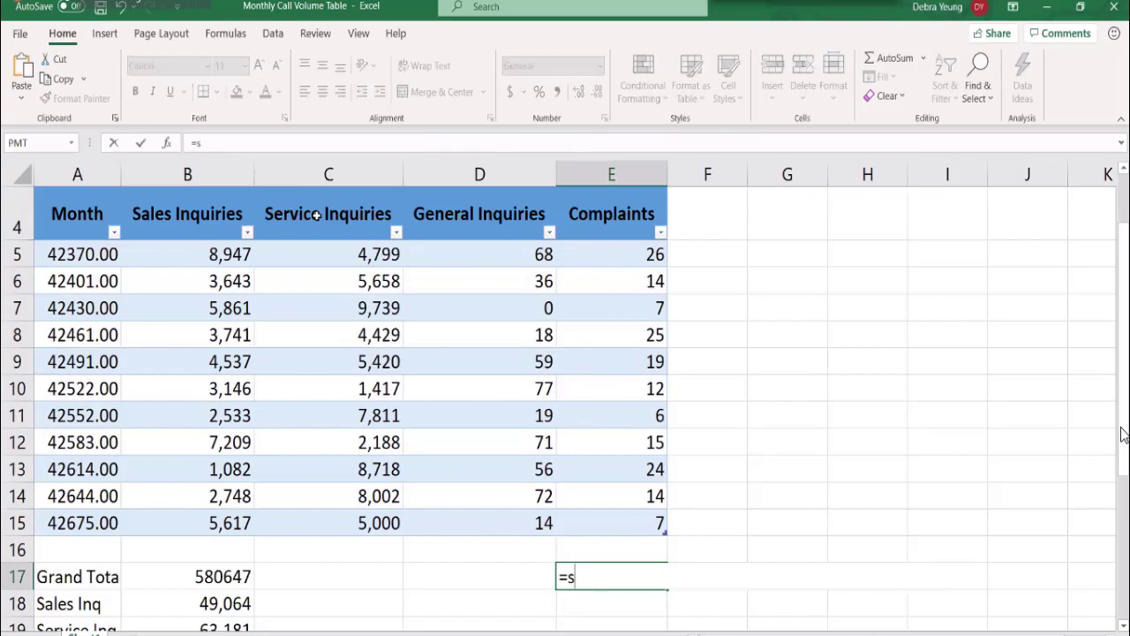
text(um()
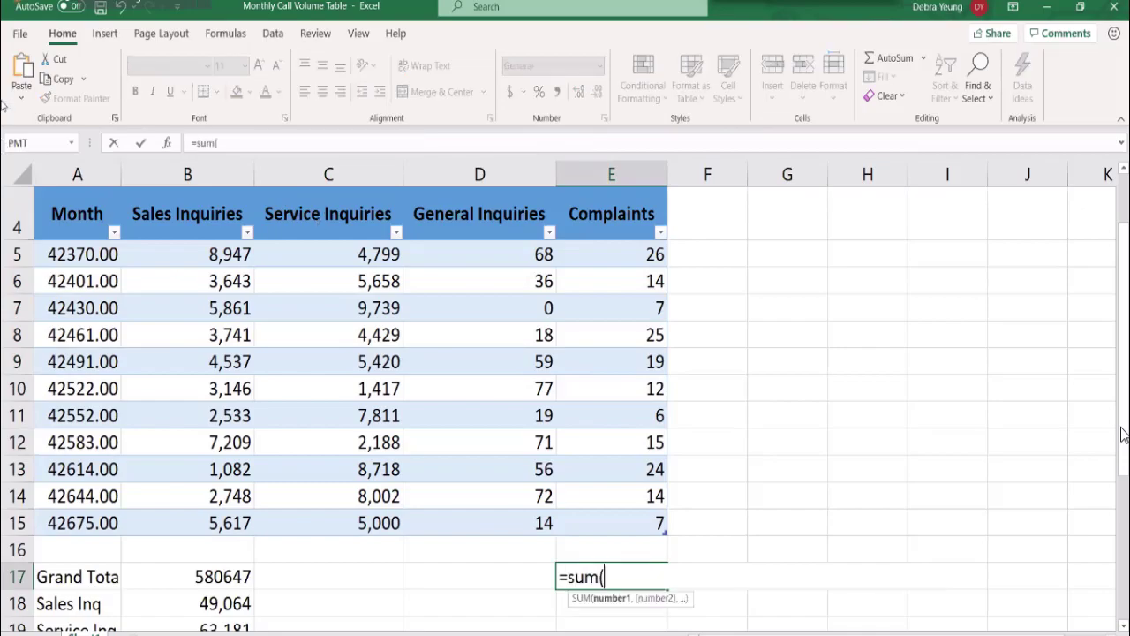
click(52, 254)
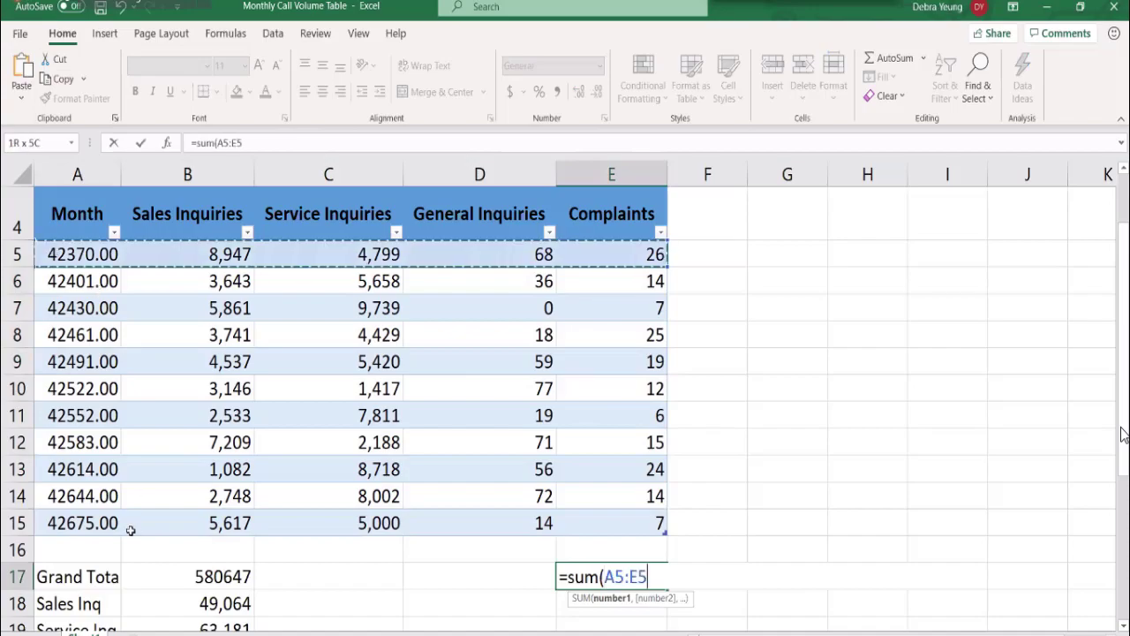
key(ctrl+shift+Down)
key(Return)
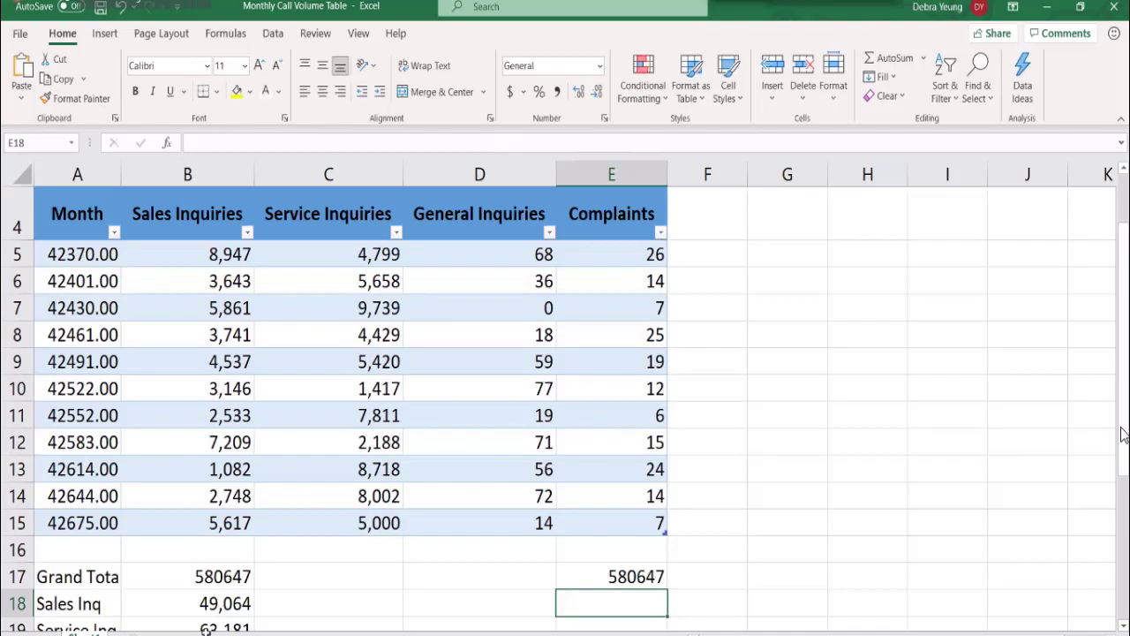
- Apply the Short Date format to the Month values in A5:A15 and autofit the width of column A
drag(77, 253, 36, 525)
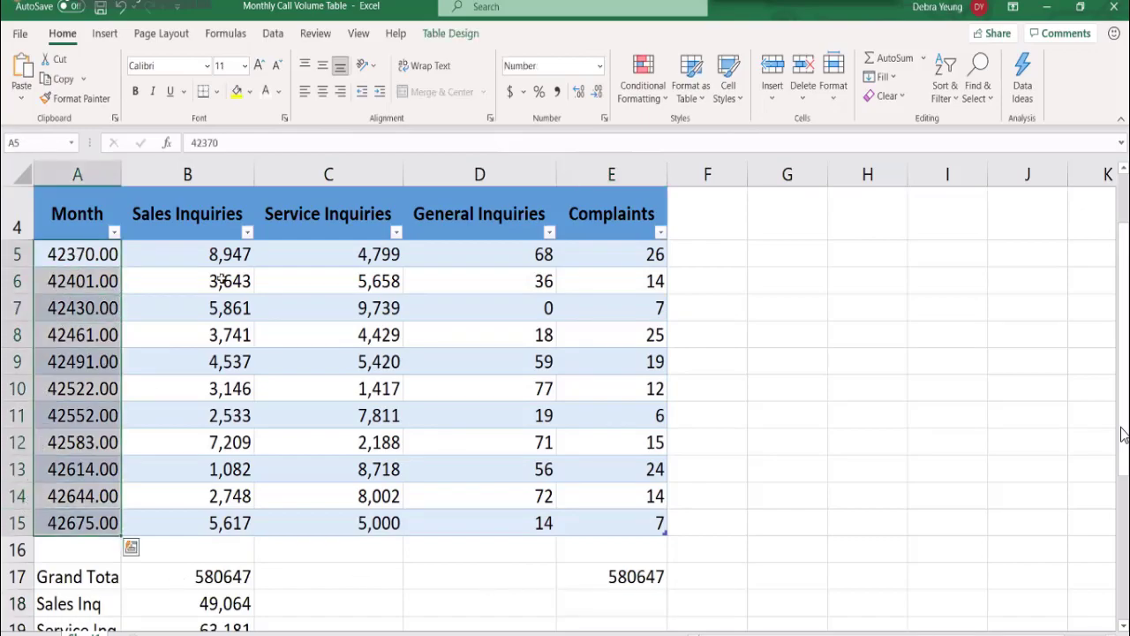
click(600, 69)
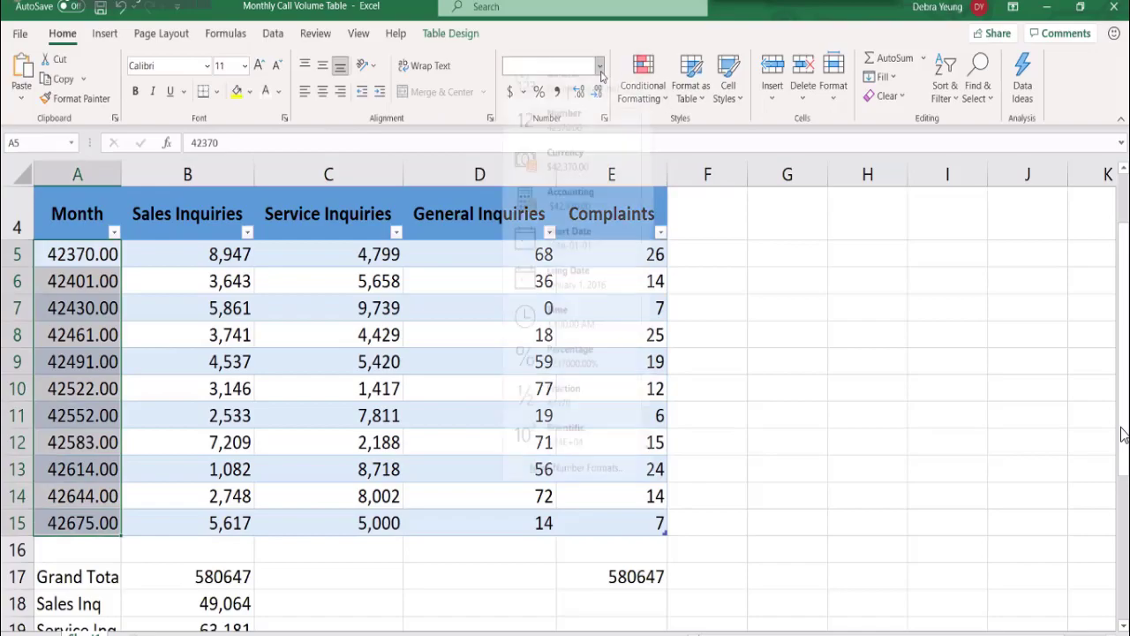
click(584, 251)
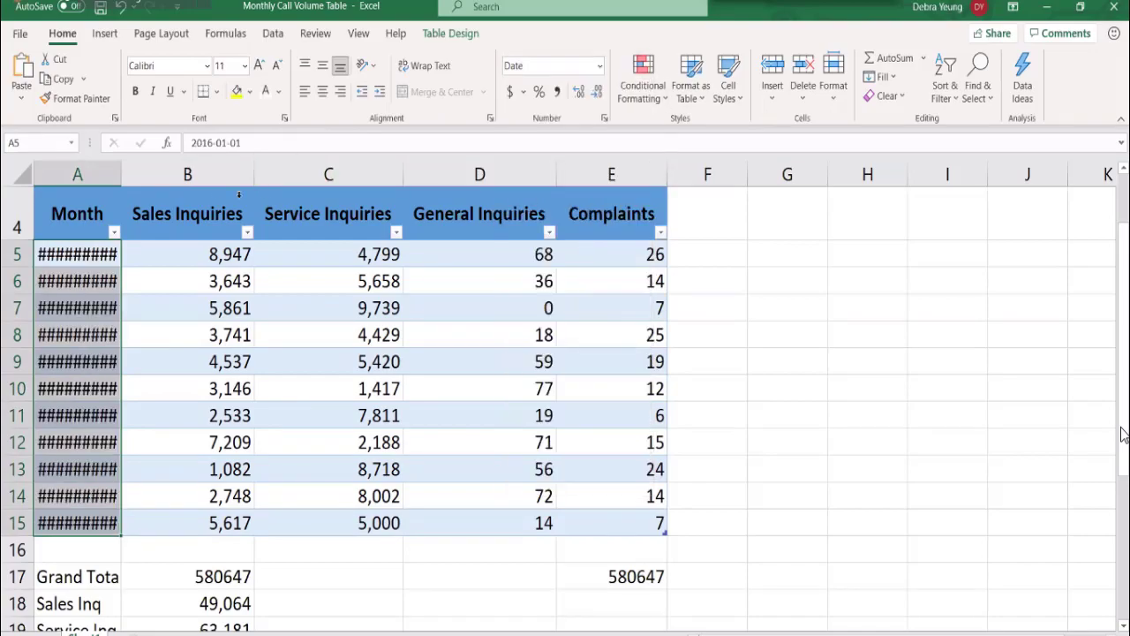
double_click(125, 175)
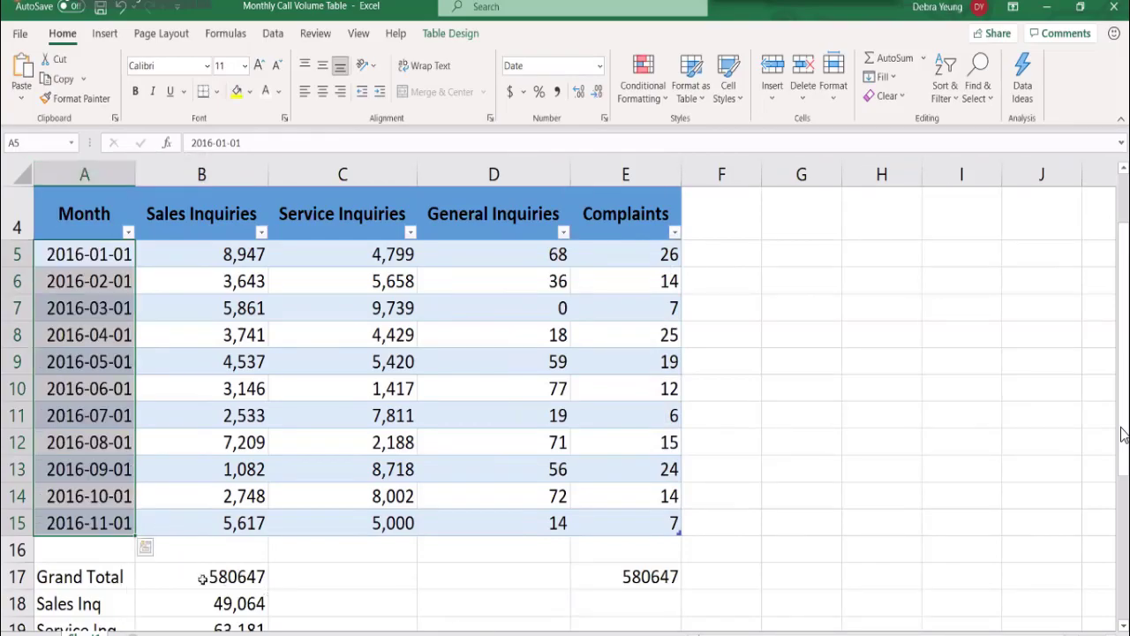
- Compare the SUM formulas in B17 and E17 with the Call_Volume range they cover, including the Month dates
click(172, 578)
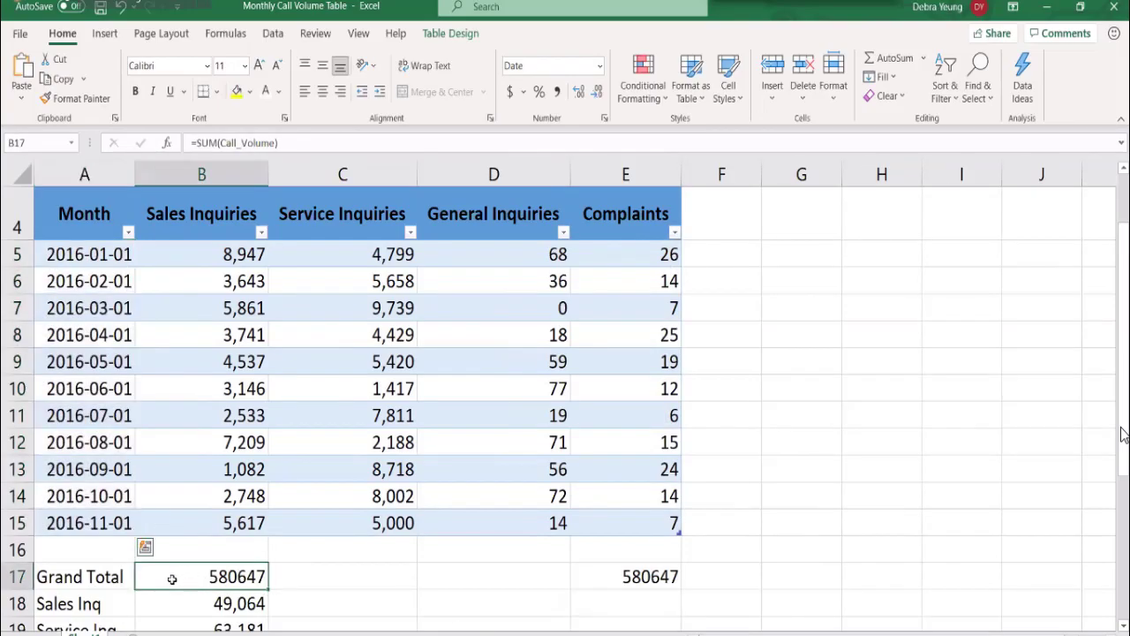
click(616, 574)
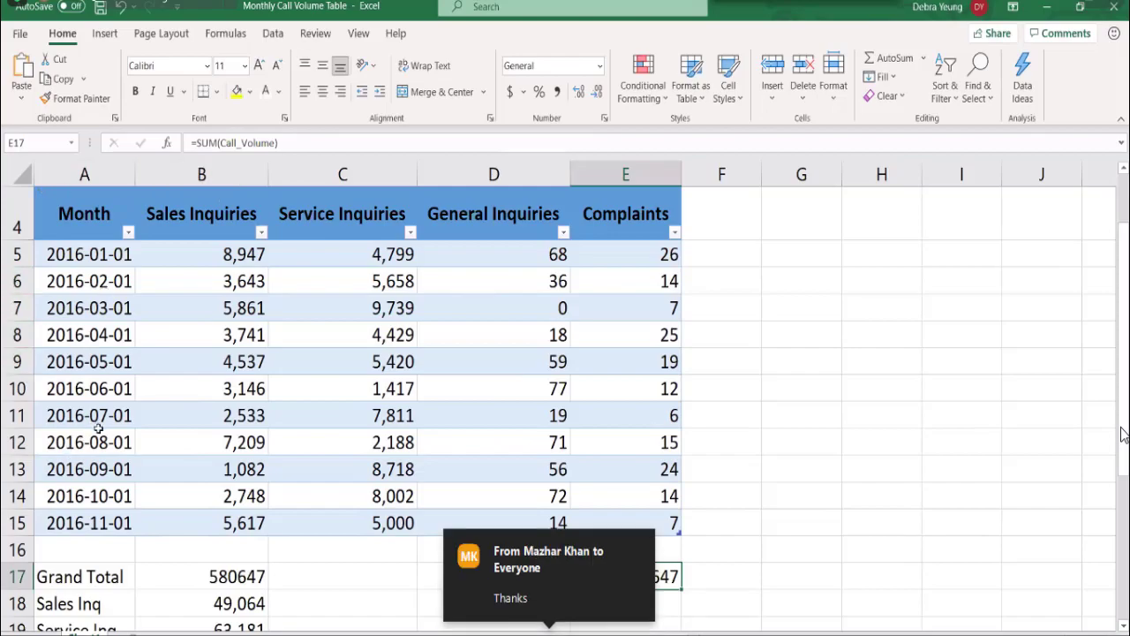
scroll(99, 428, down, 1)
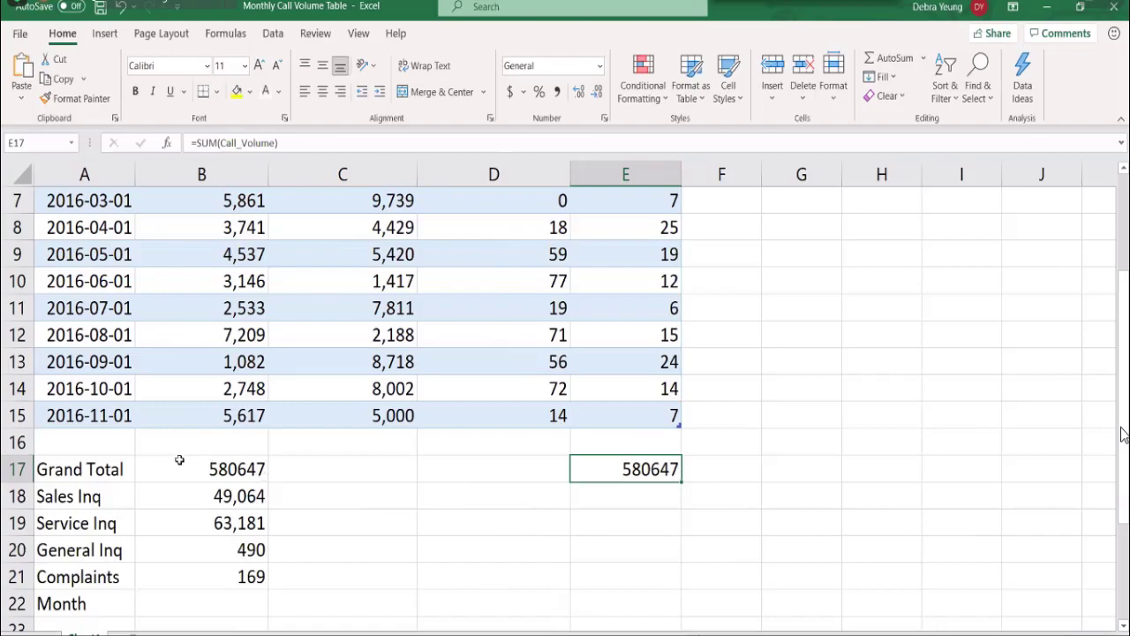
scroll(179, 459, up, 1)
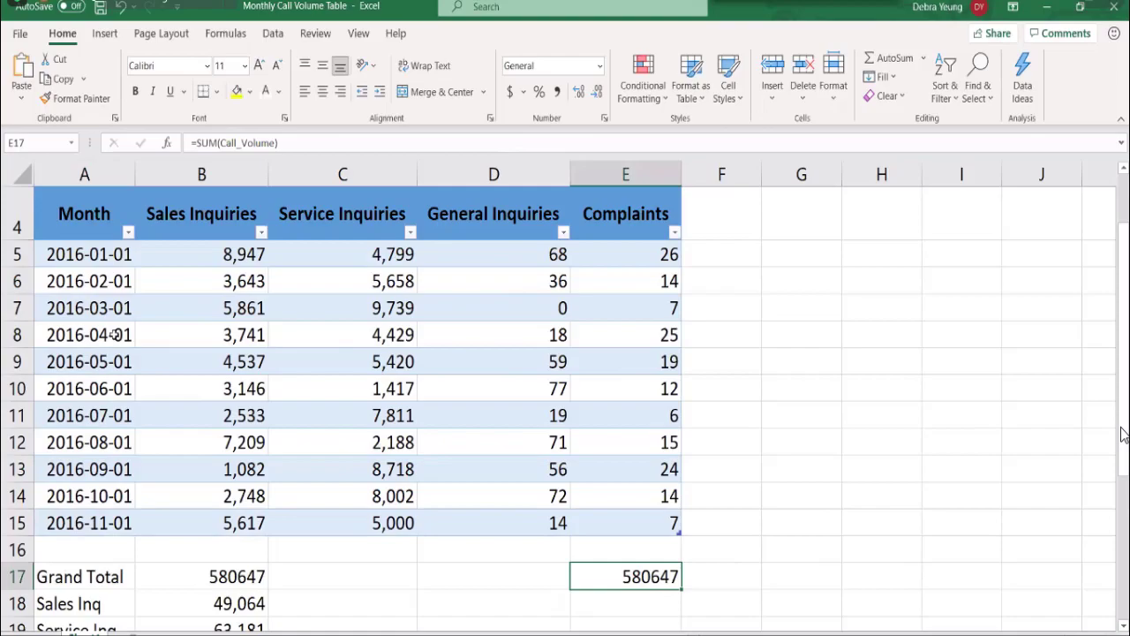
click(63, 255)
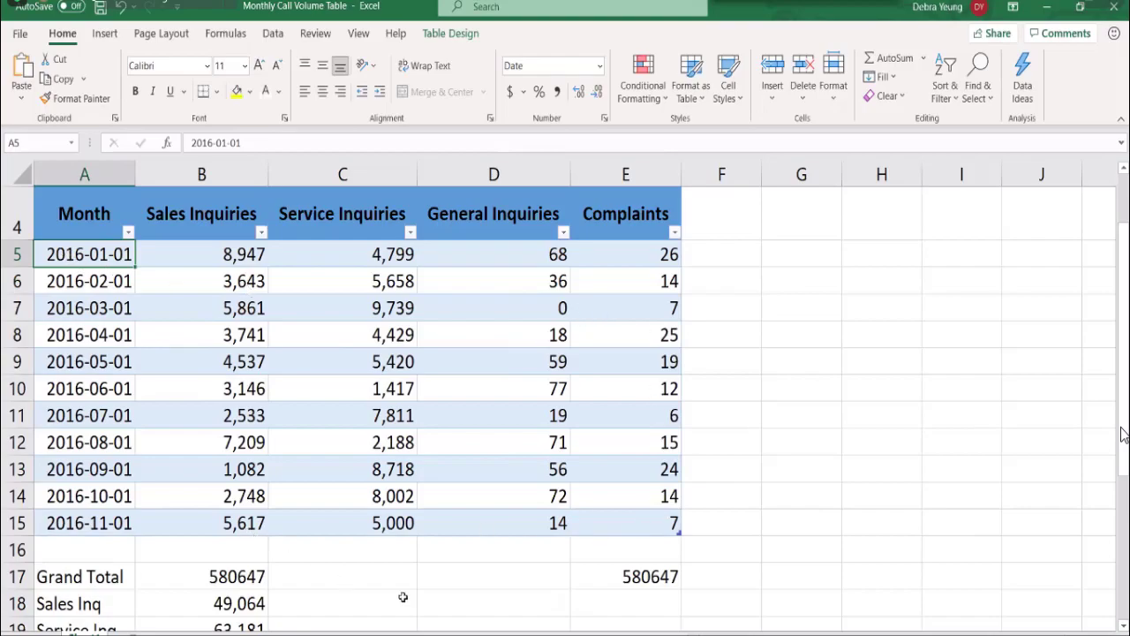
click(611, 574)
double_click(611, 574)
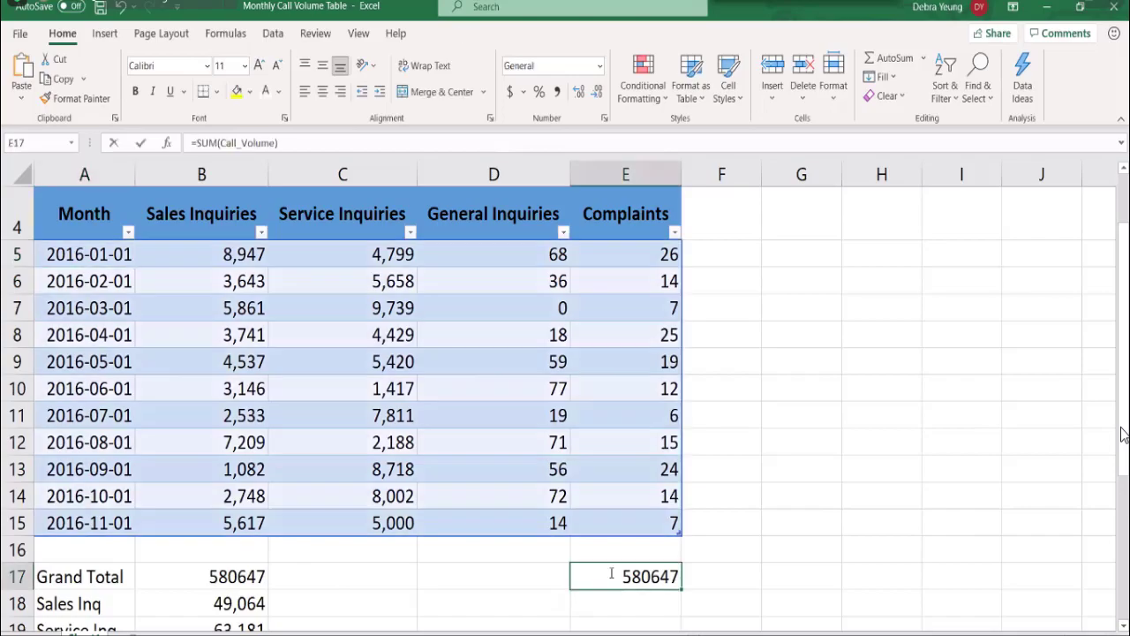
click(205, 568)
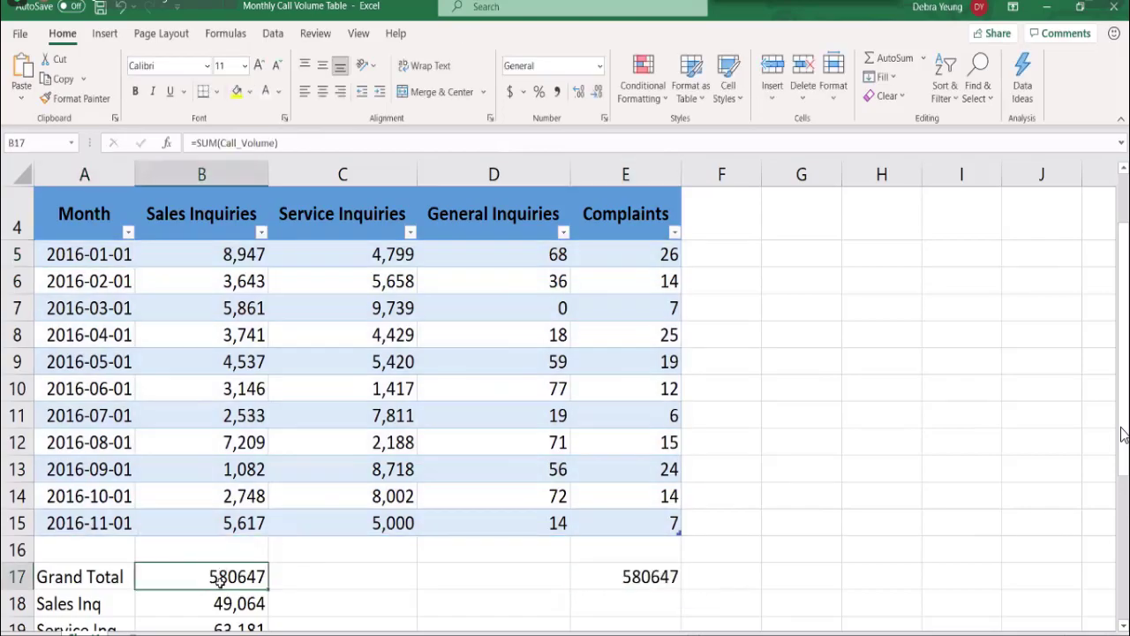
double_click(220, 580)
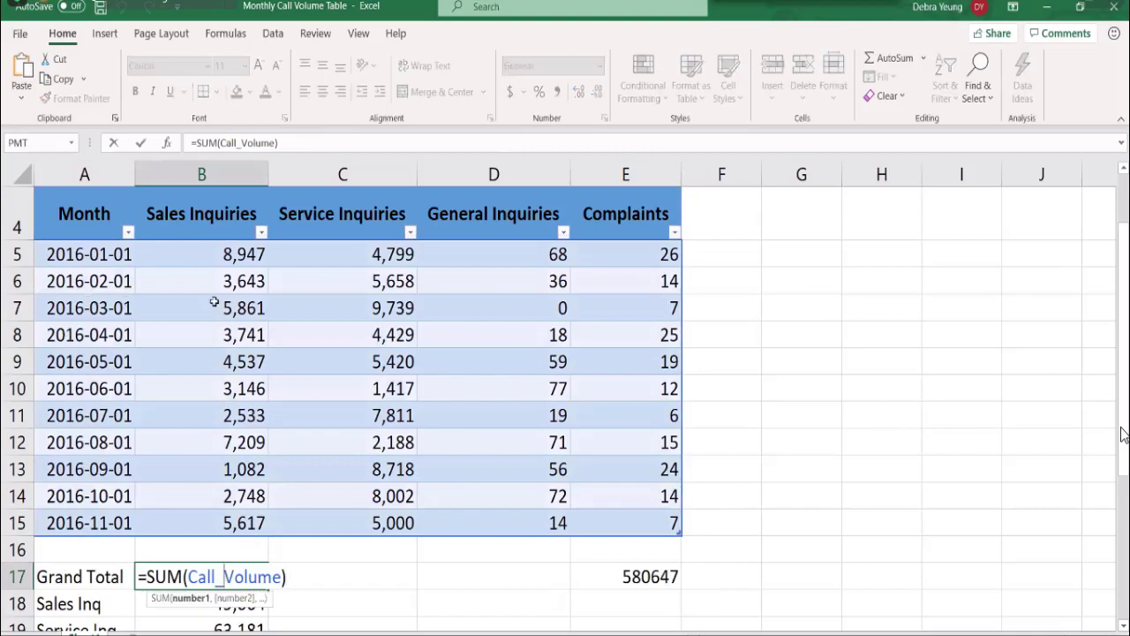
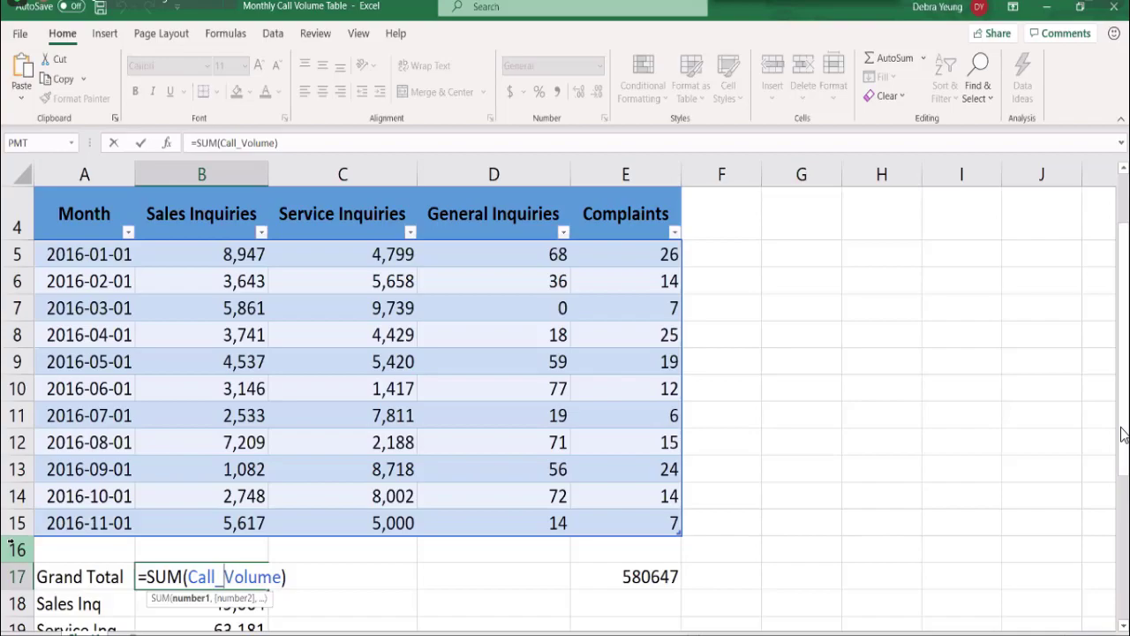
key(ctrl+Return)
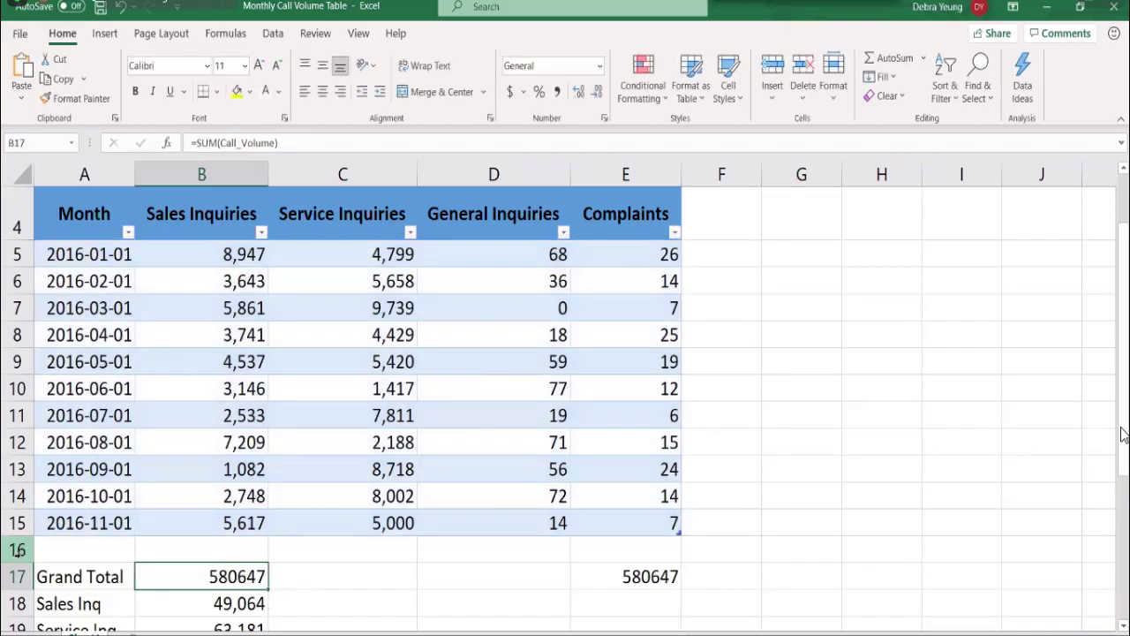
- Turn on the Total Row for the Call_Volume table
click(155, 467)
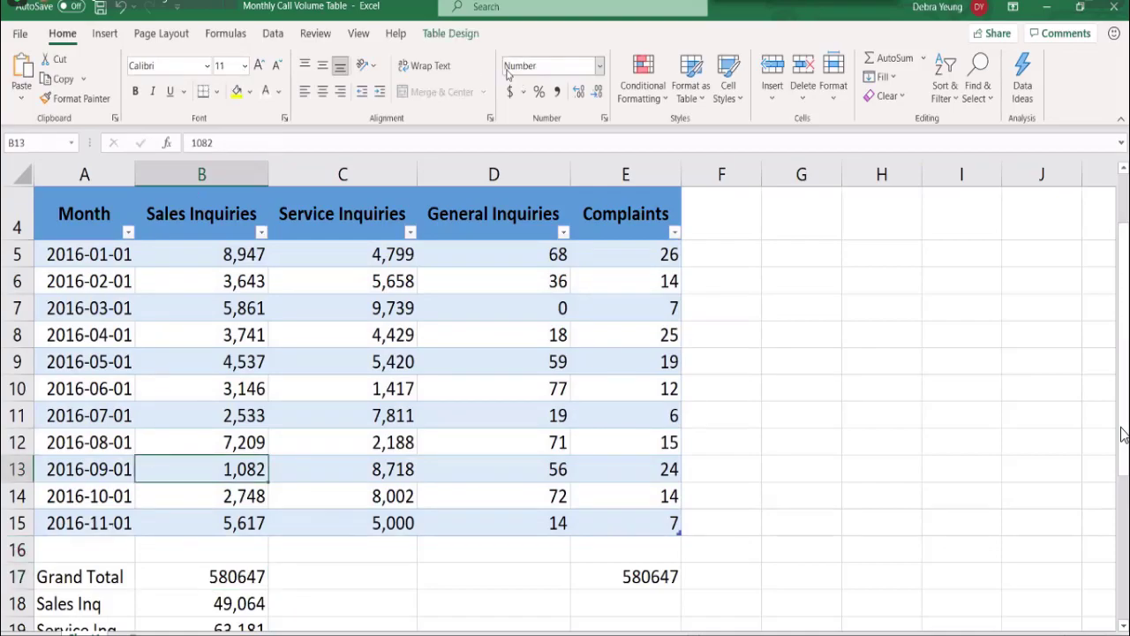
click(628, 326)
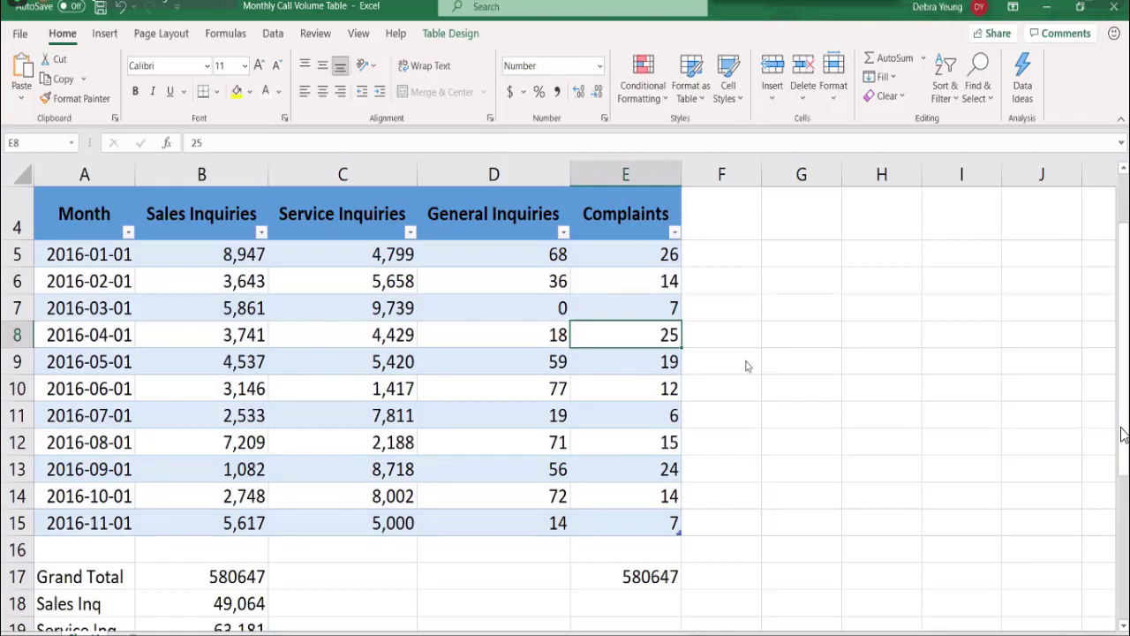
click(622, 234)
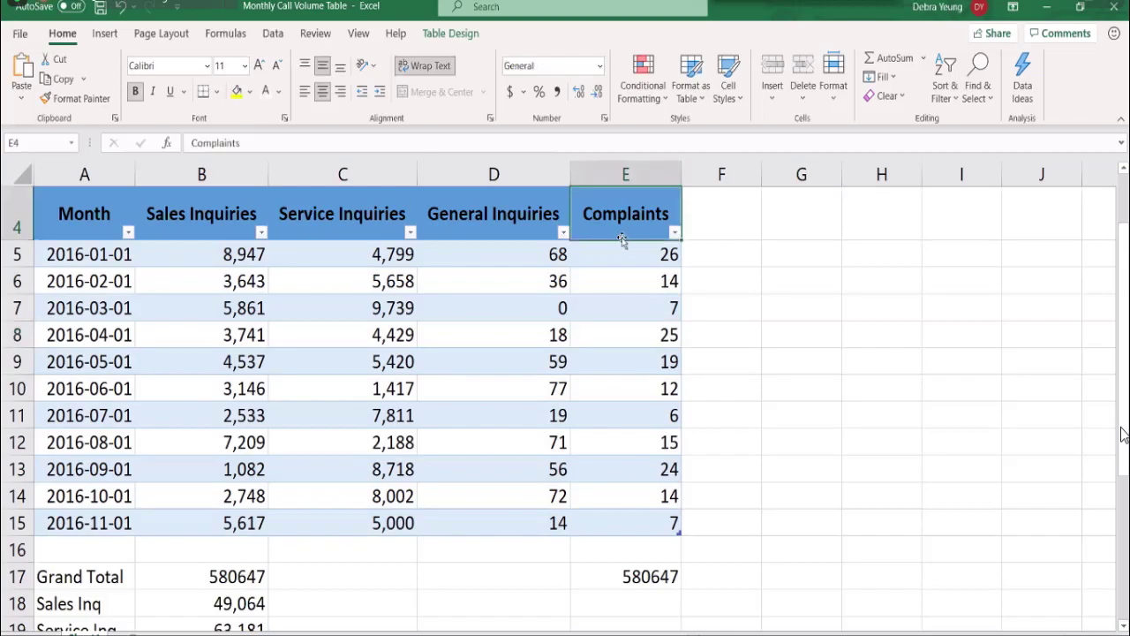
click(433, 36)
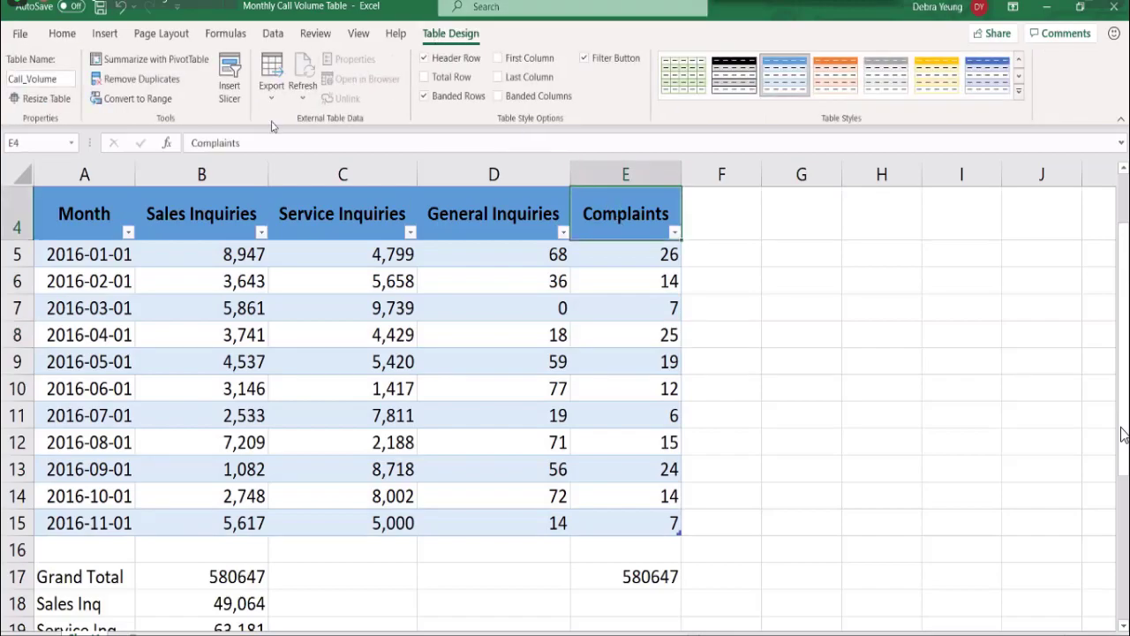
click(426, 76)
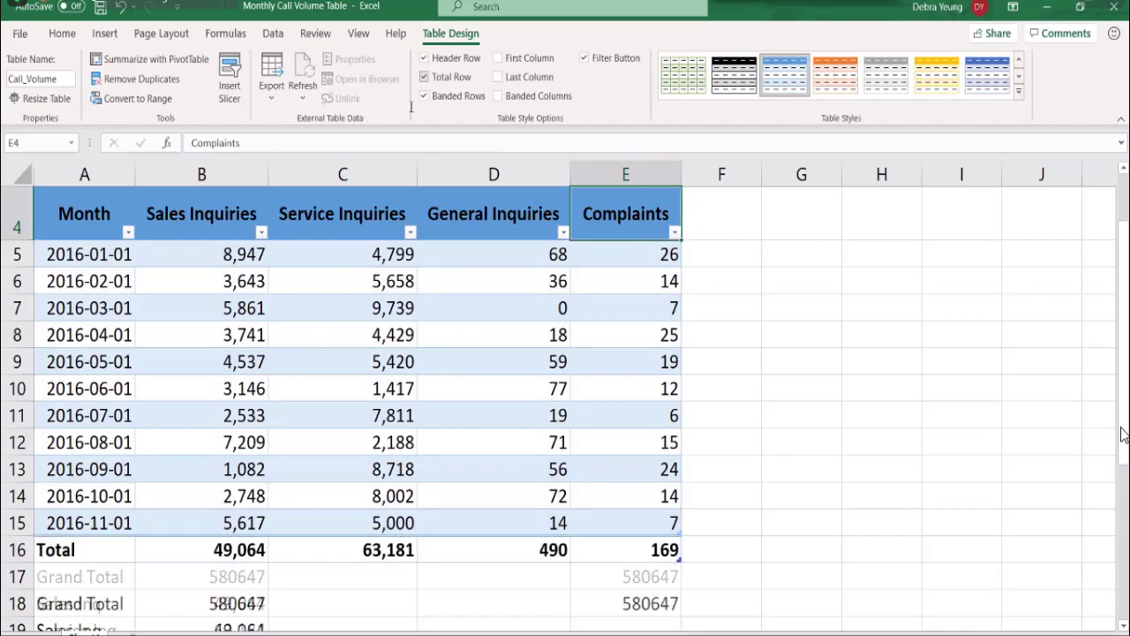
- Insert a blank row at row 17, between the table's Total row and the Grand Total summary
click(15, 578)
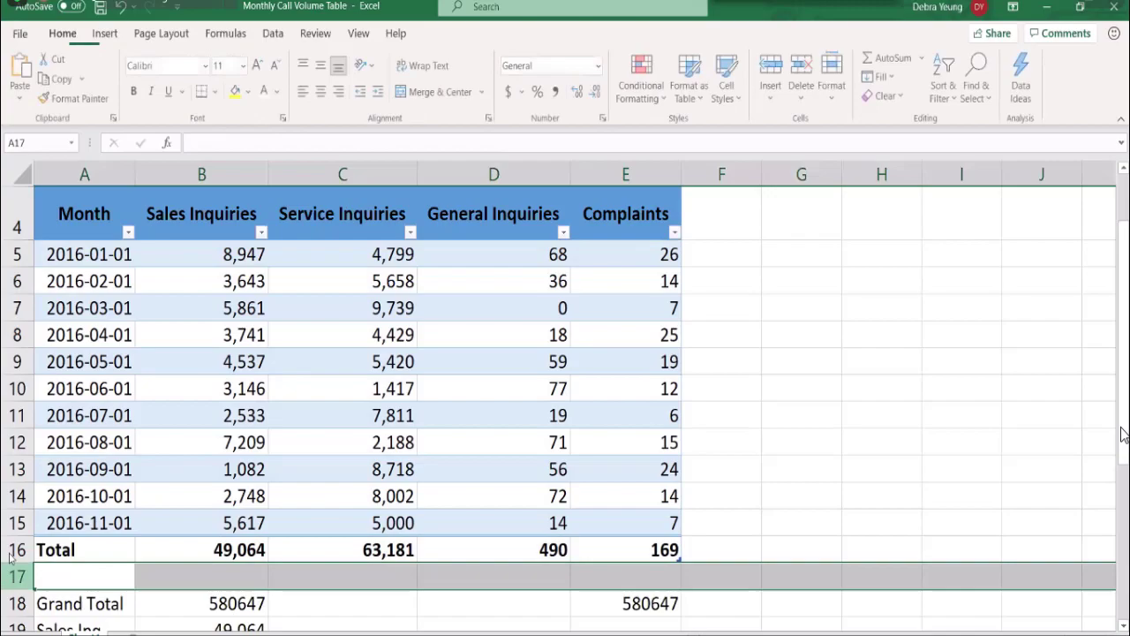
right_click(14, 577)
click(40, 422)
scroll(1123, 433, down, 2)
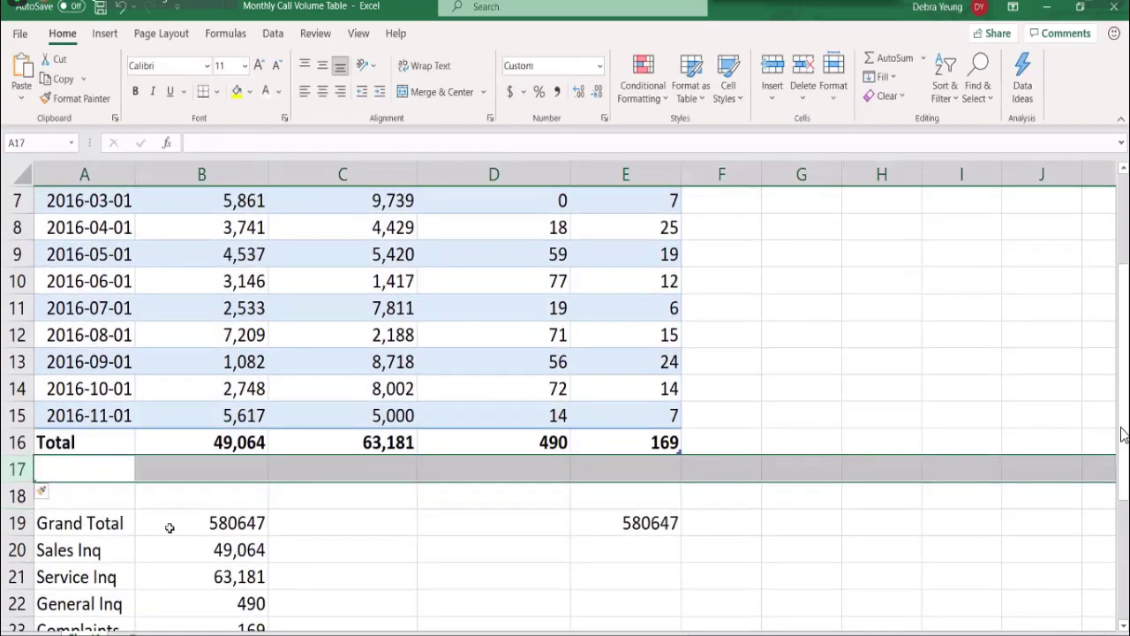
- Review the Grand Total formula in B19 and the inquiry sum formulas in B20:B22
click(169, 527)
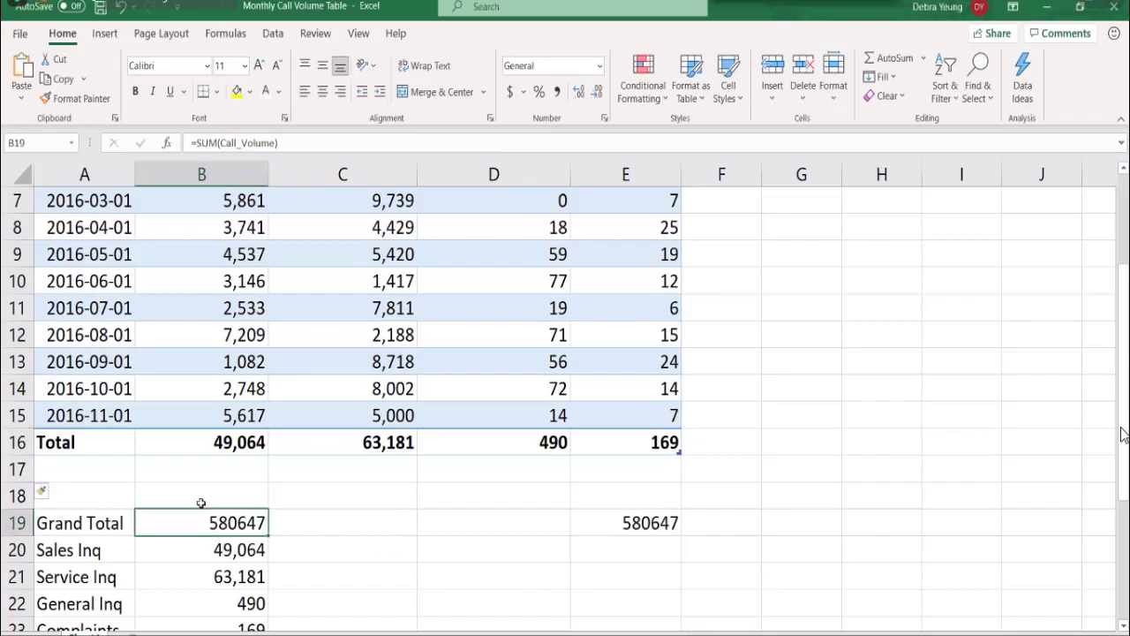
scroll(163, 476, down, 1)
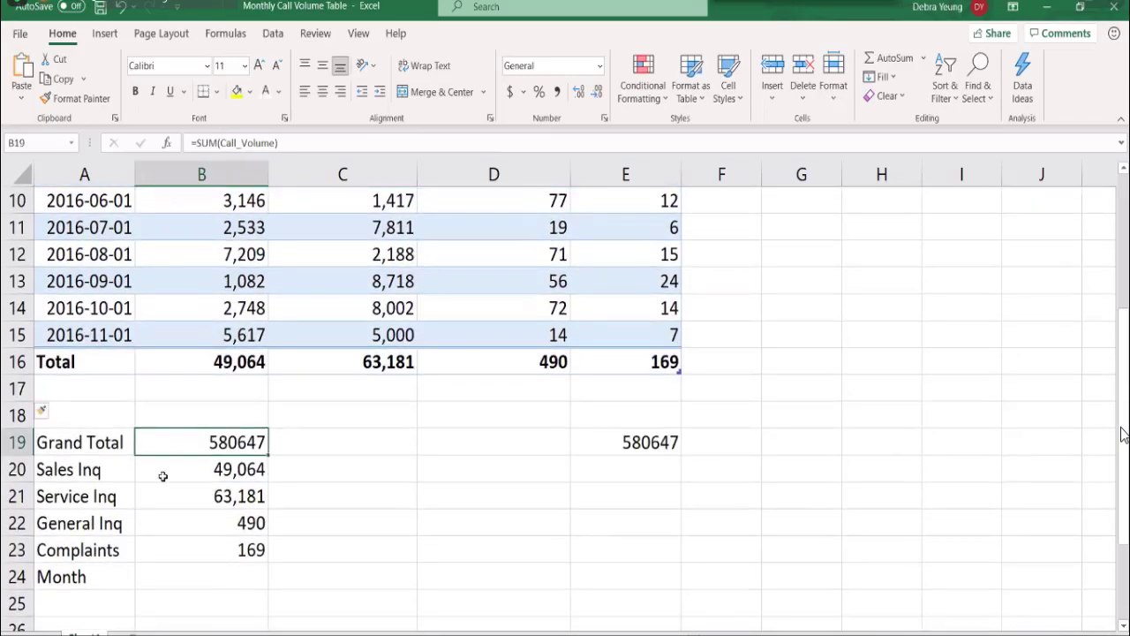
click(162, 476)
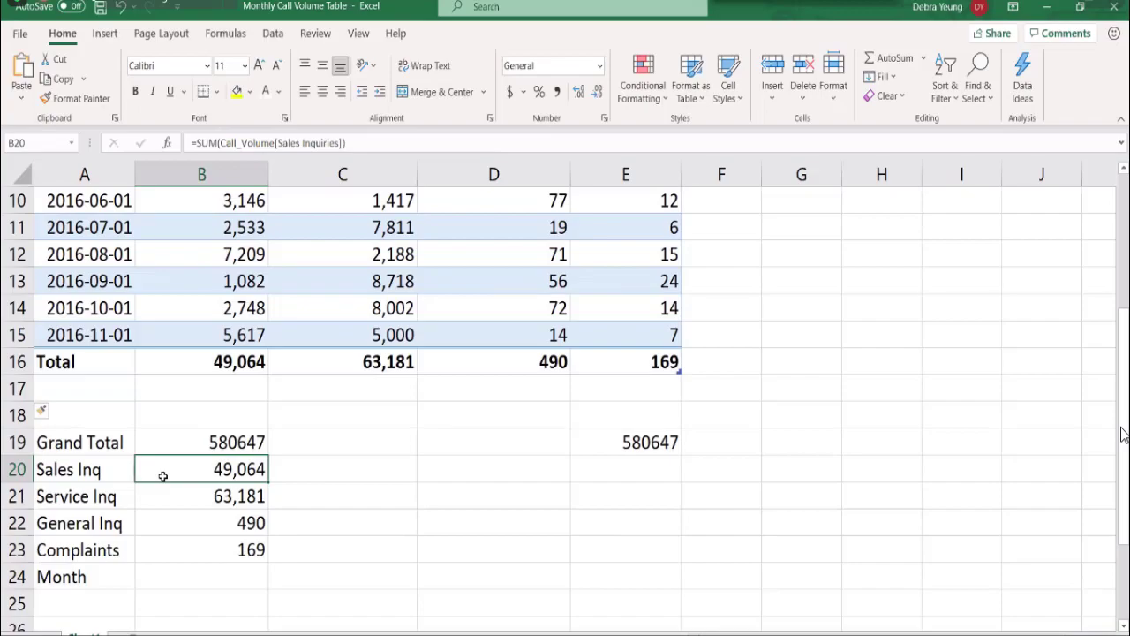
drag(162, 476, 157, 524)
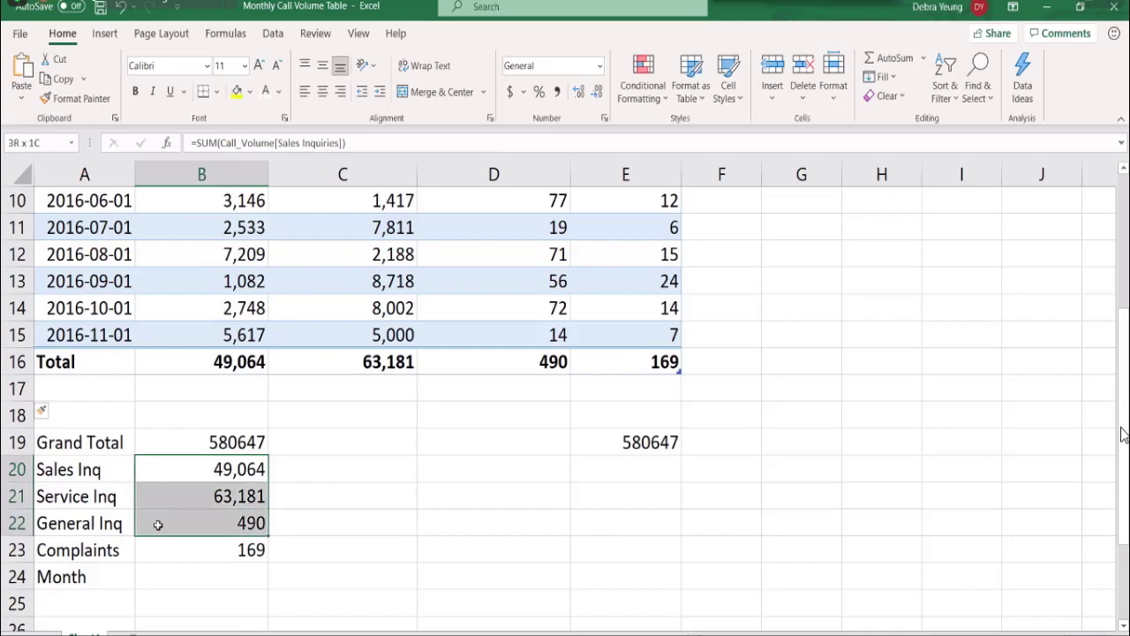
key(ctrl+v)
- Enter the formula =SUM(Call_Volume[Month]) in B24, beside the Month label
click(173, 569)
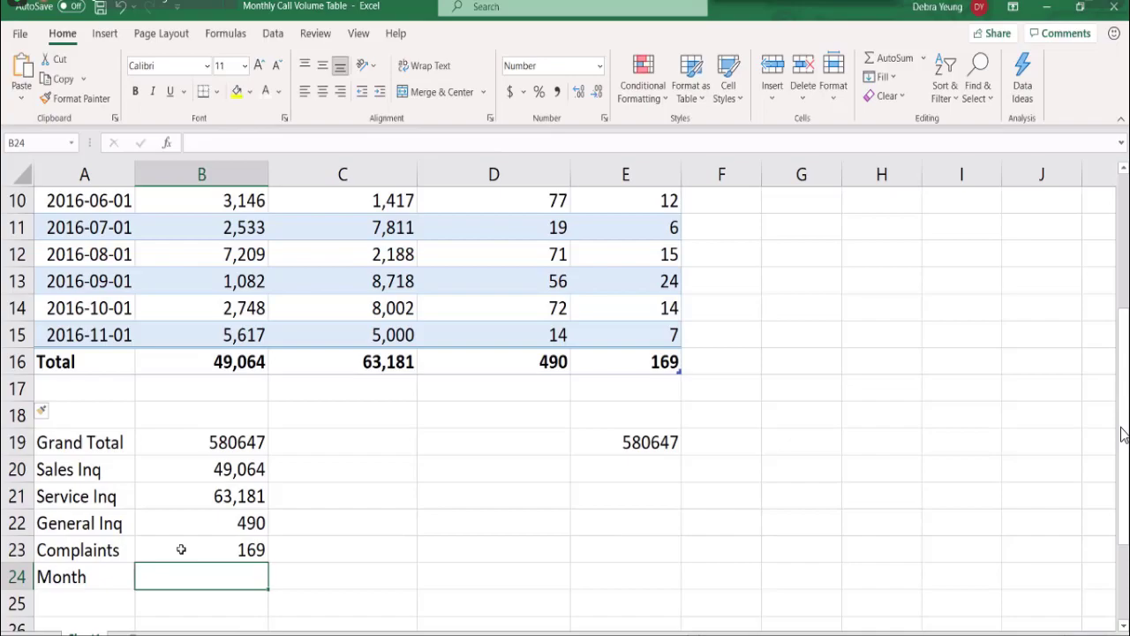
text(=)
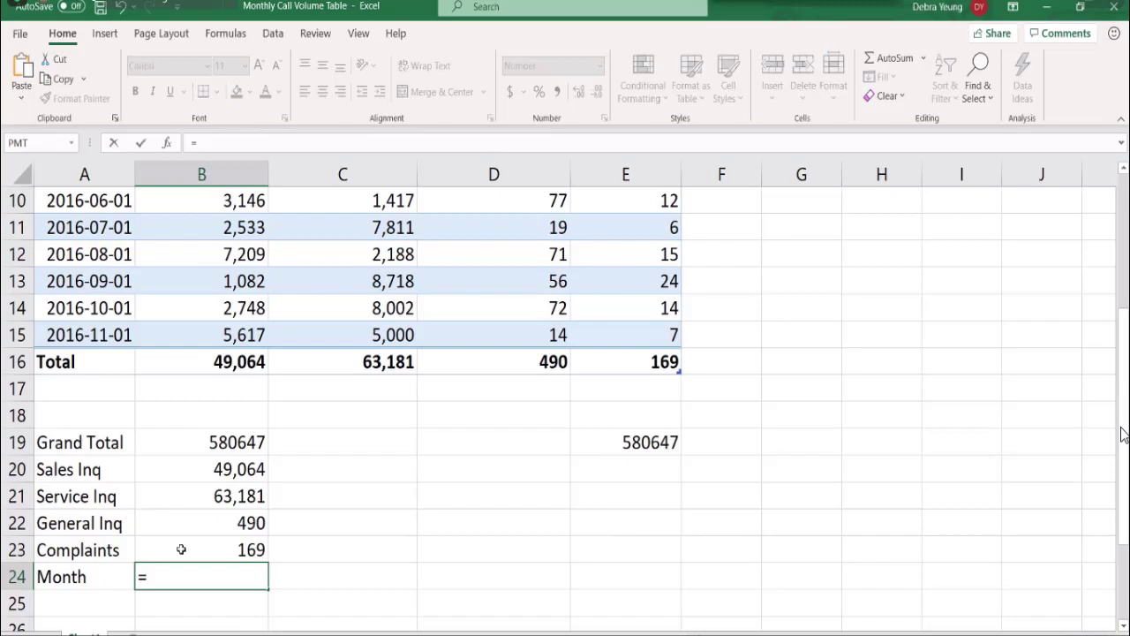
text(sum()
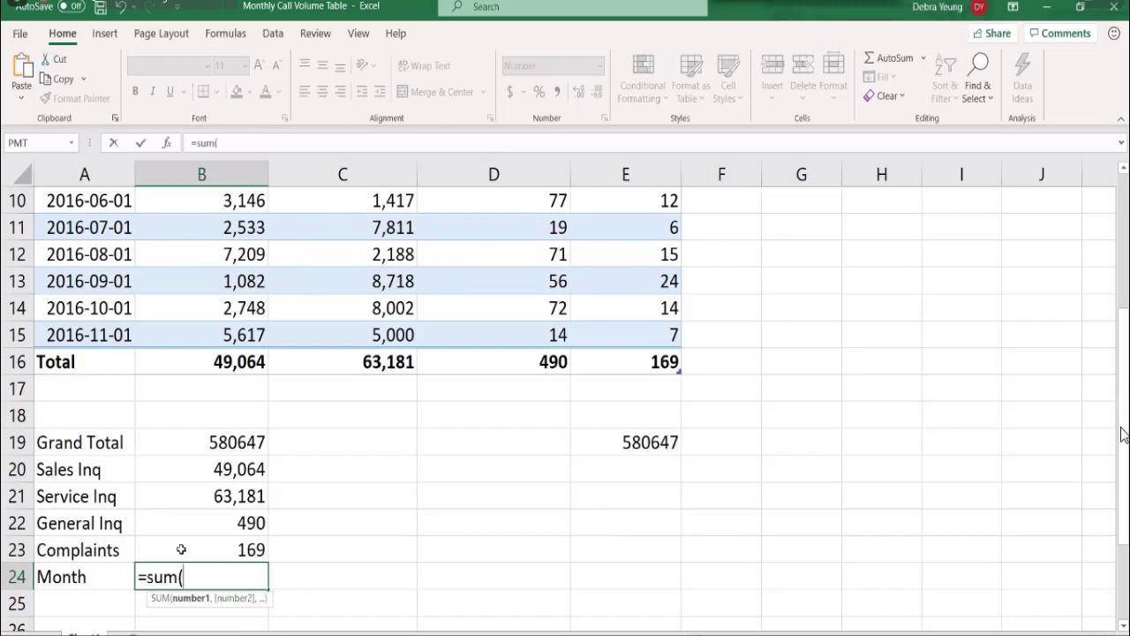
text(c)
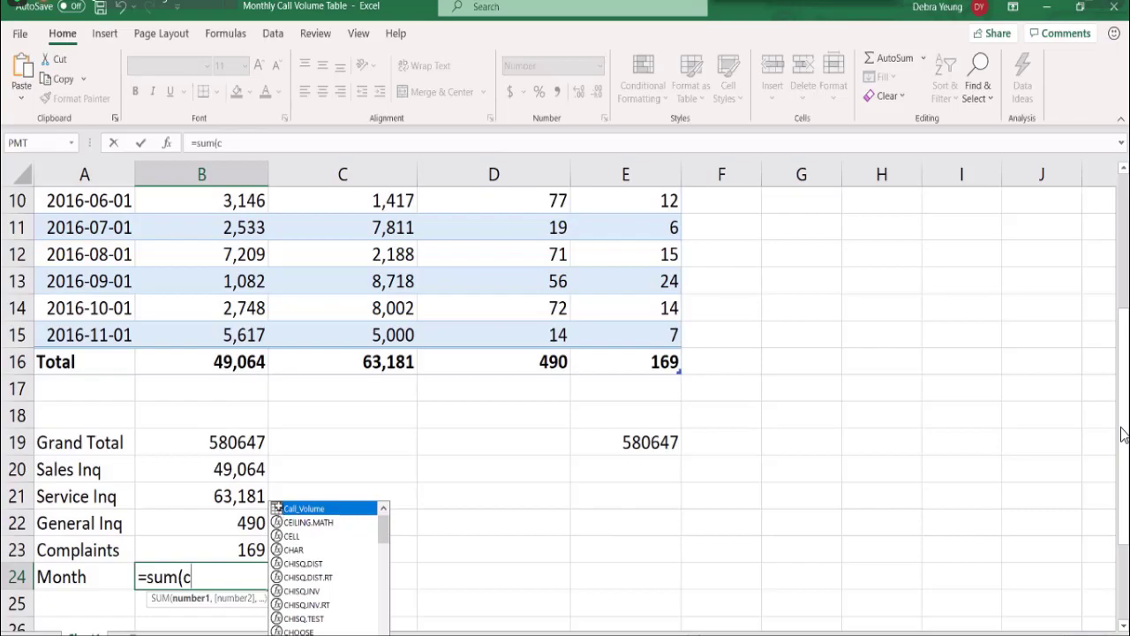
double_click(276, 509)
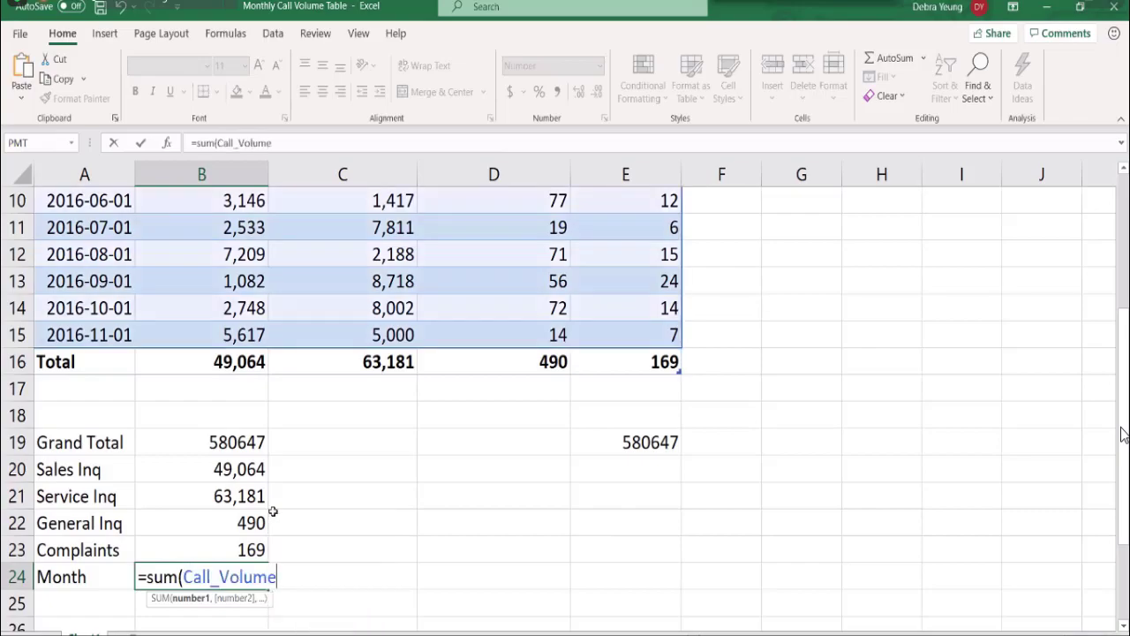
text([m)
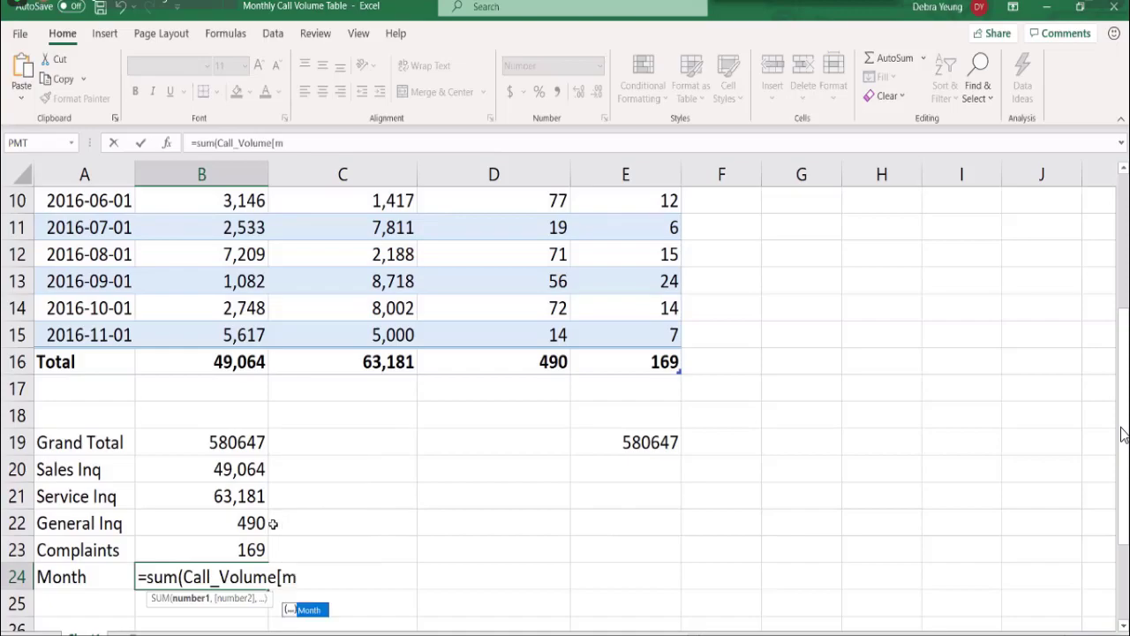
double_click(296, 614)
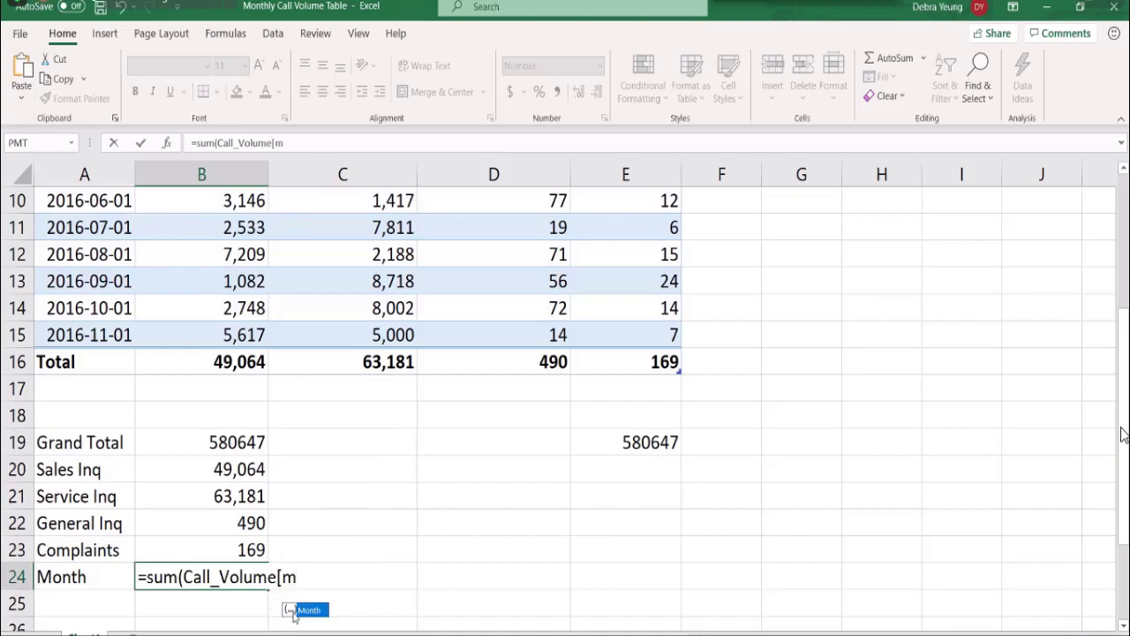
text(])
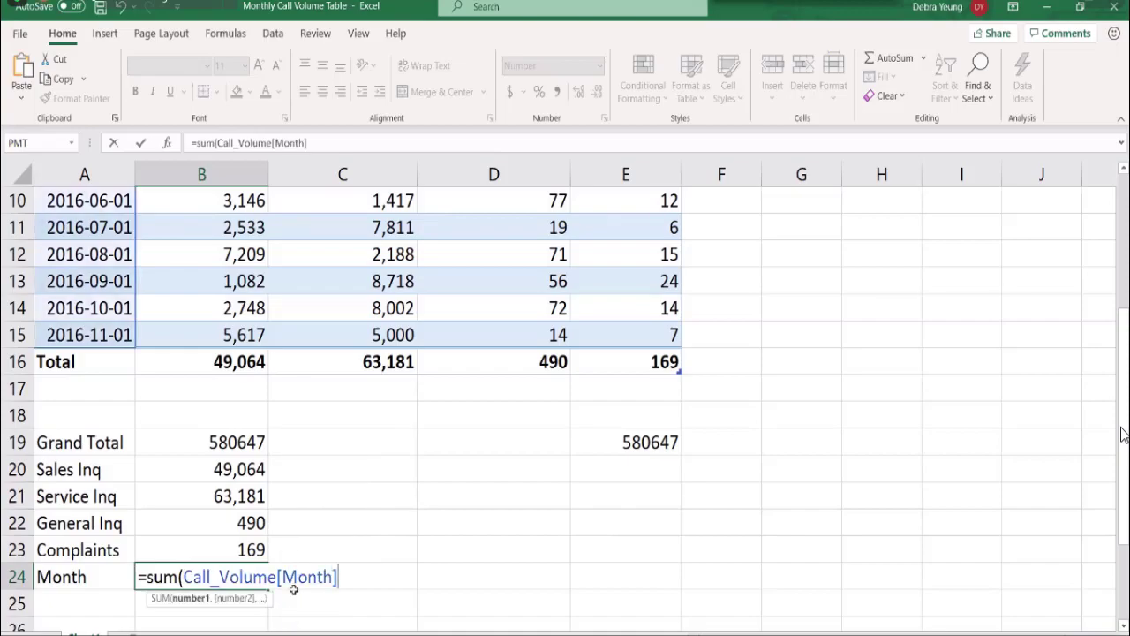
text())
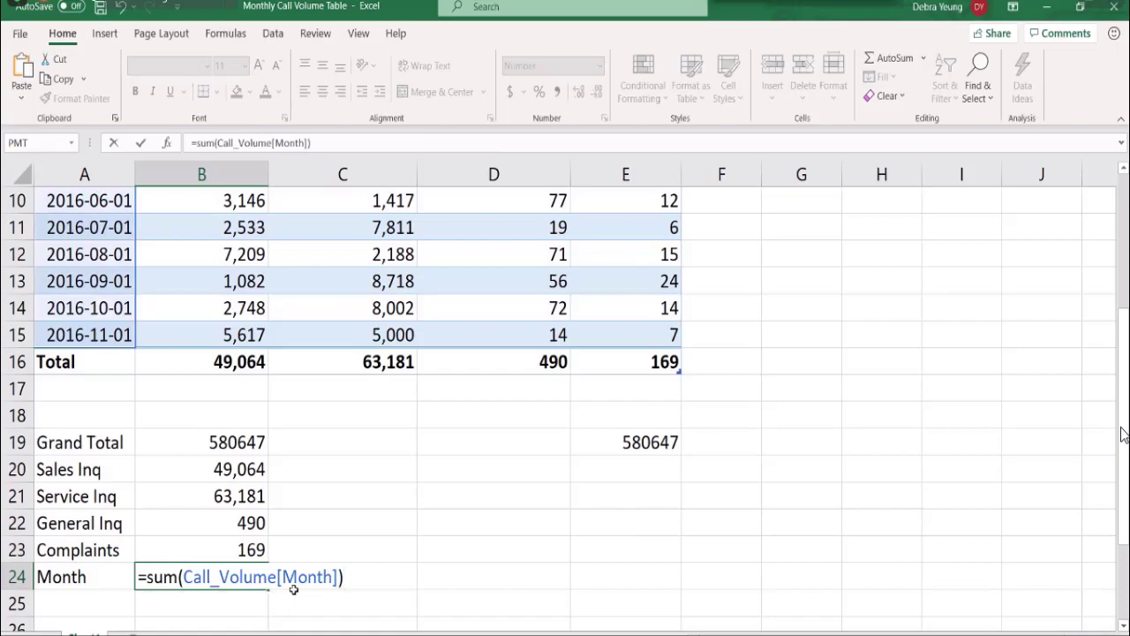
key(Return)
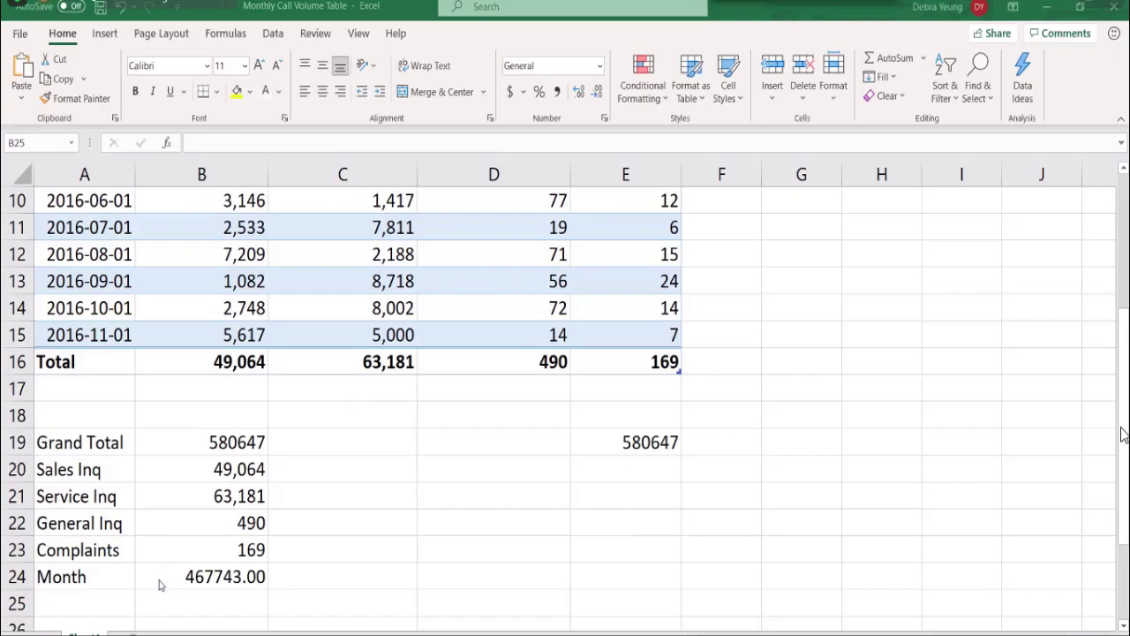
click(721, 362)
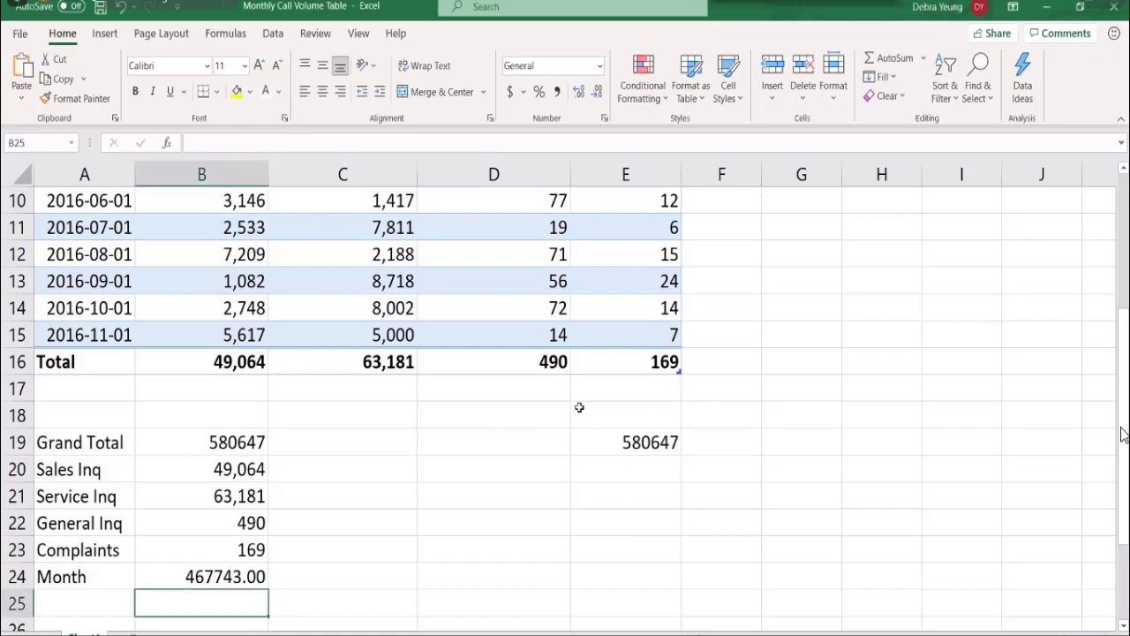
click(530, 475)
text(=s)
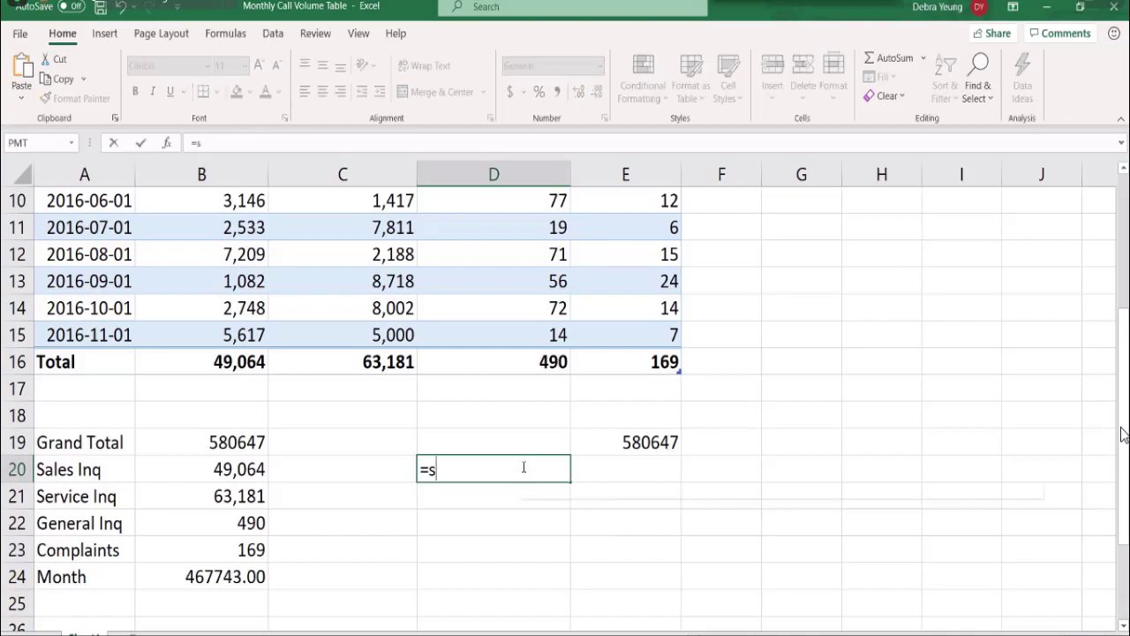
text(um)
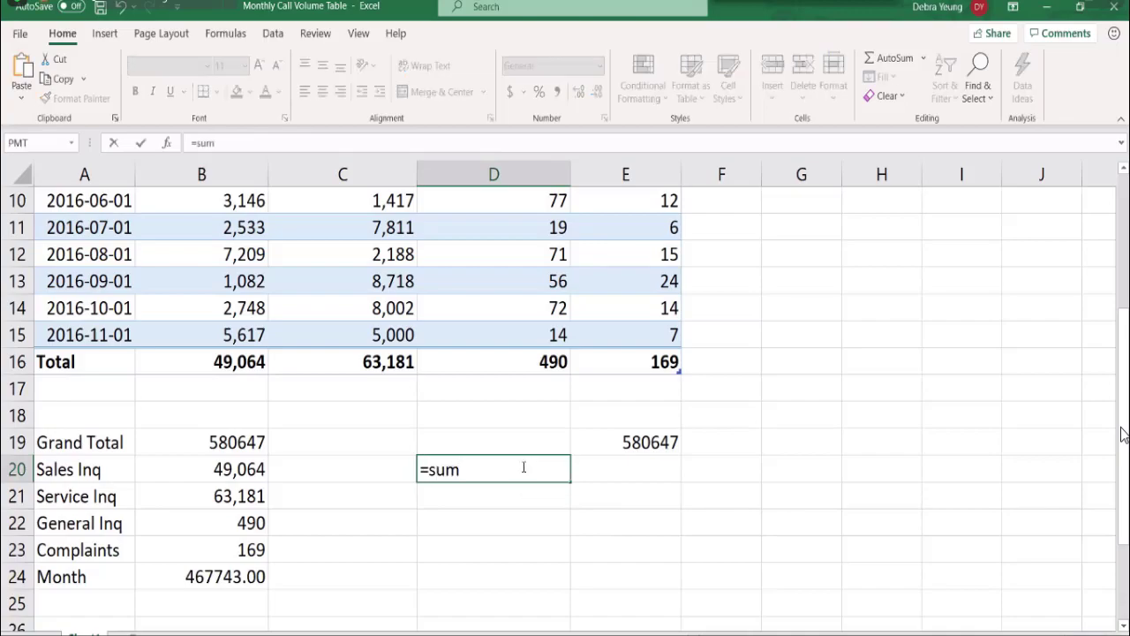
key(Escape)
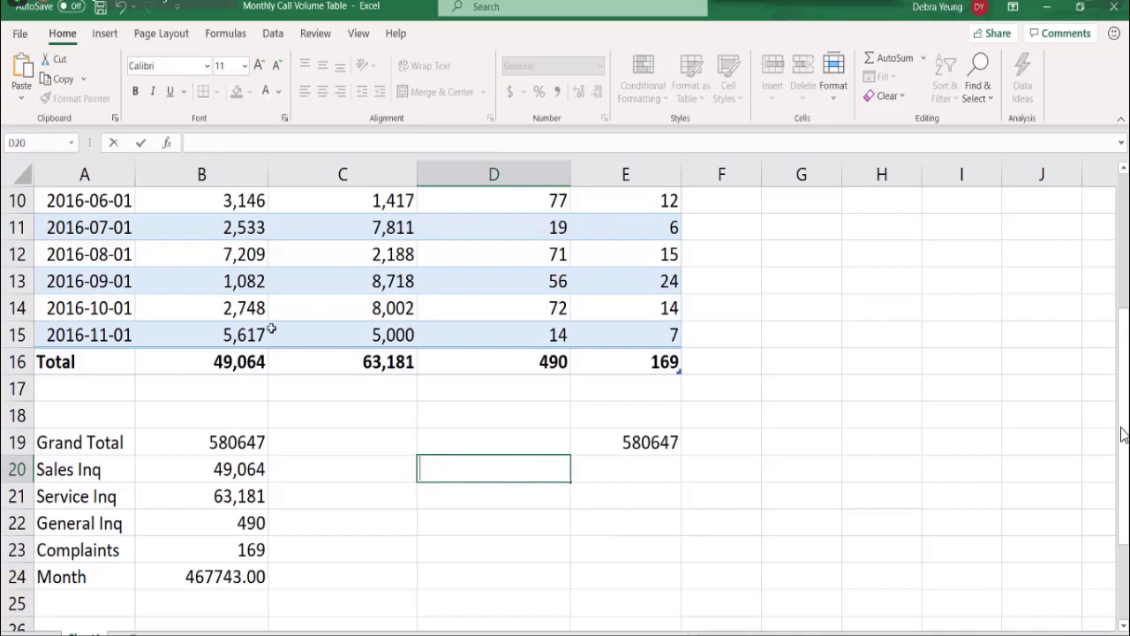
click(330, 487)
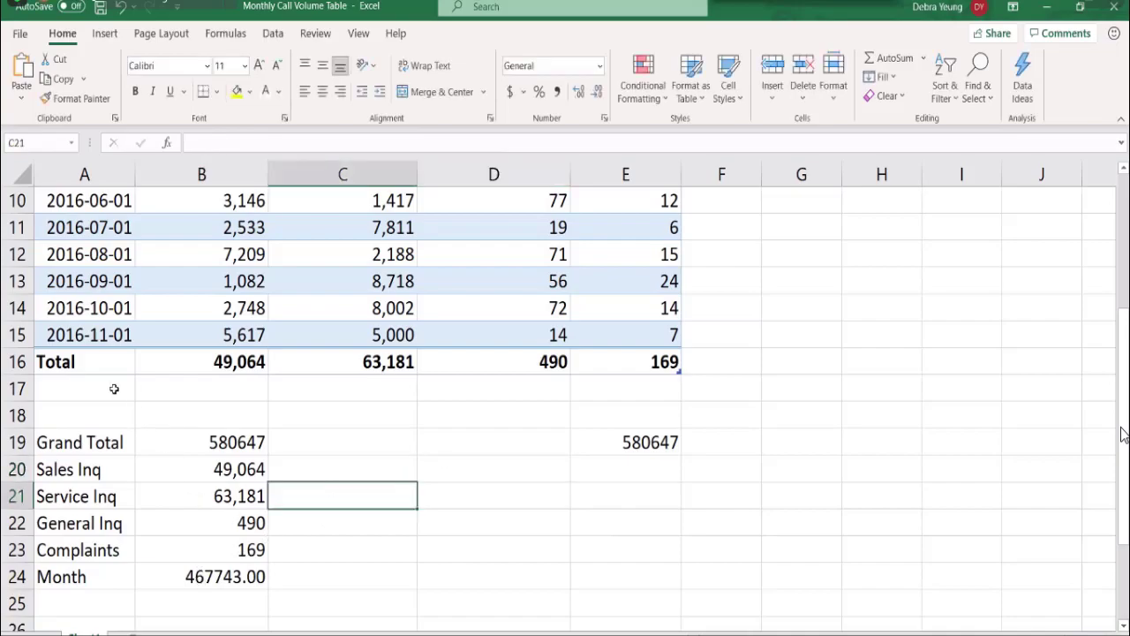
- Format the first three Month dates in A5:A7 with the General number format
scroll(117, 287, up, 1)
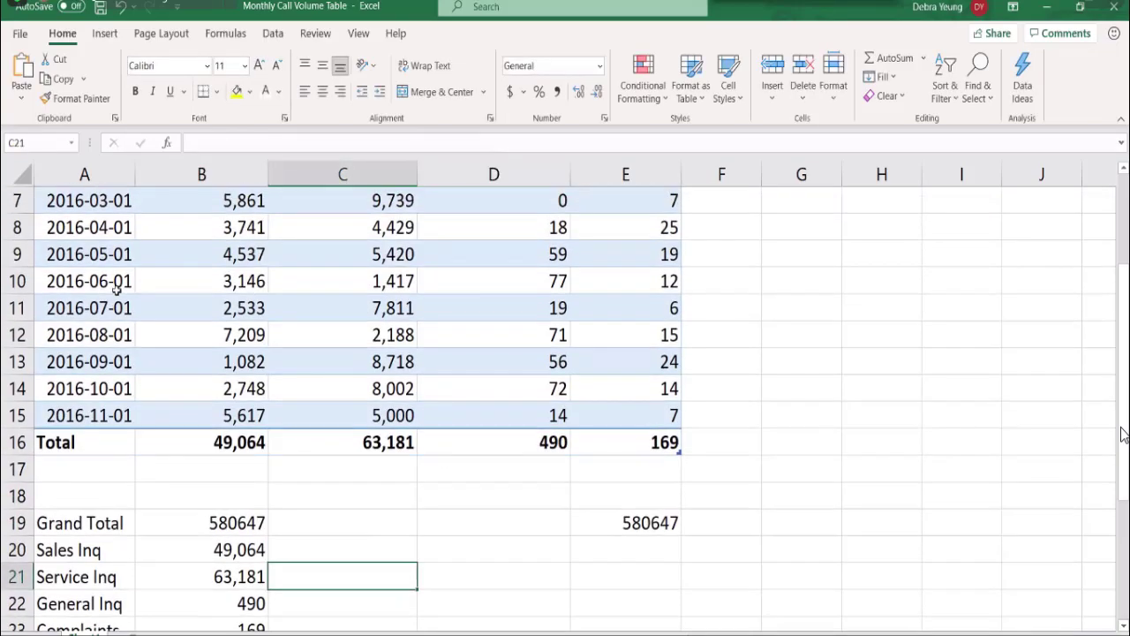
scroll(116, 290, up, 1)
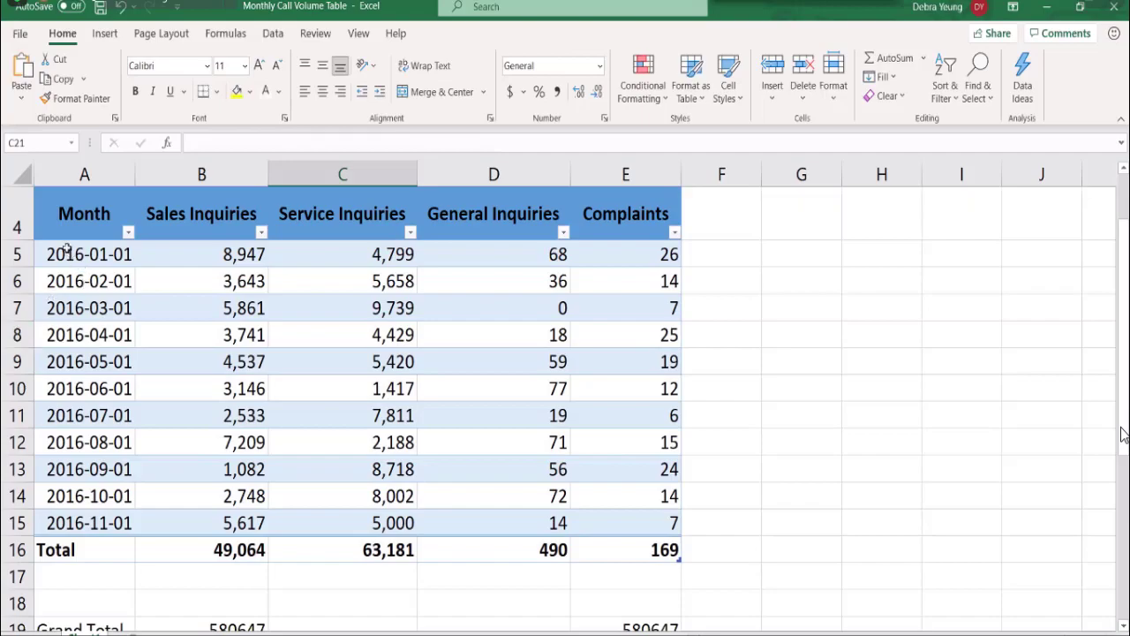
drag(67, 249, 51, 298)
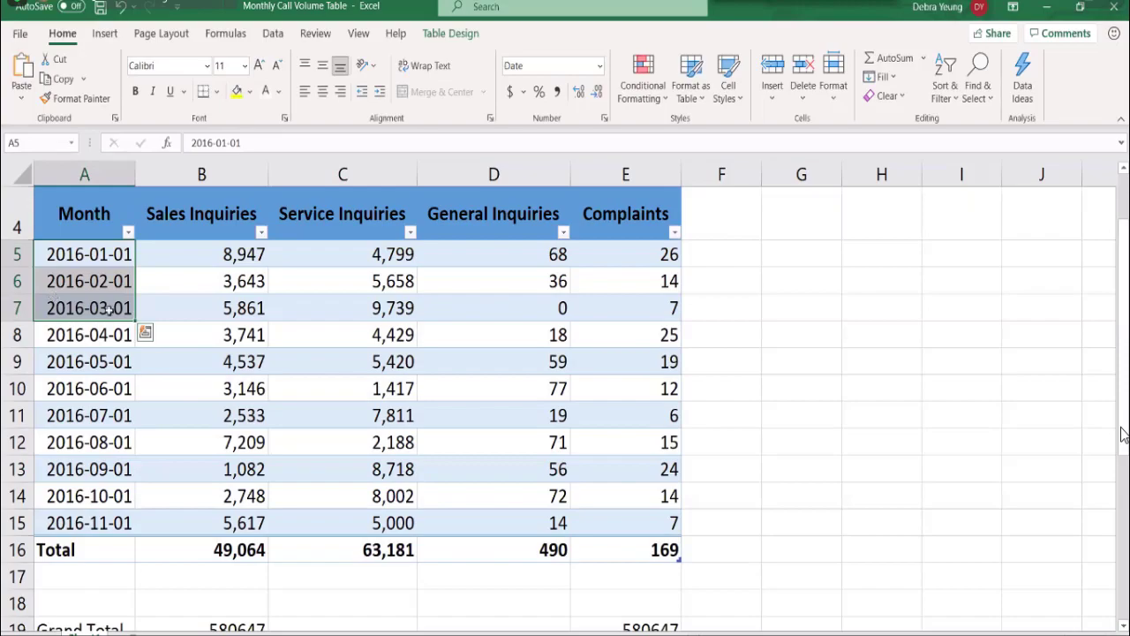
click(597, 67)
click(543, 92)
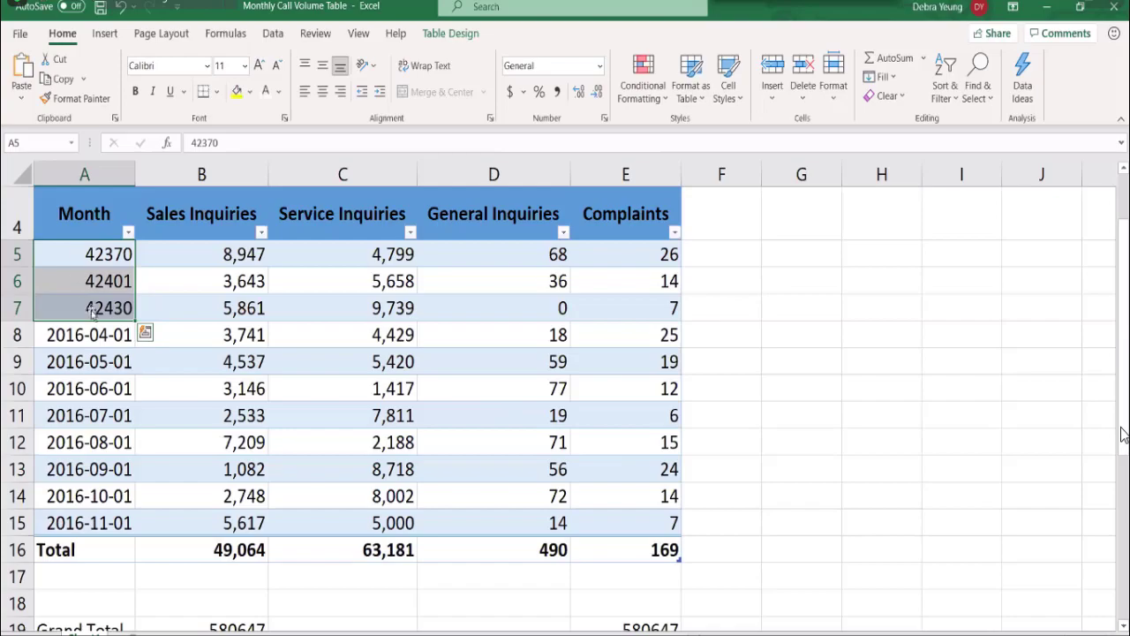
- Format the remaining Month dates in A8:A15 with the Number format
drag(79, 338, 86, 526)
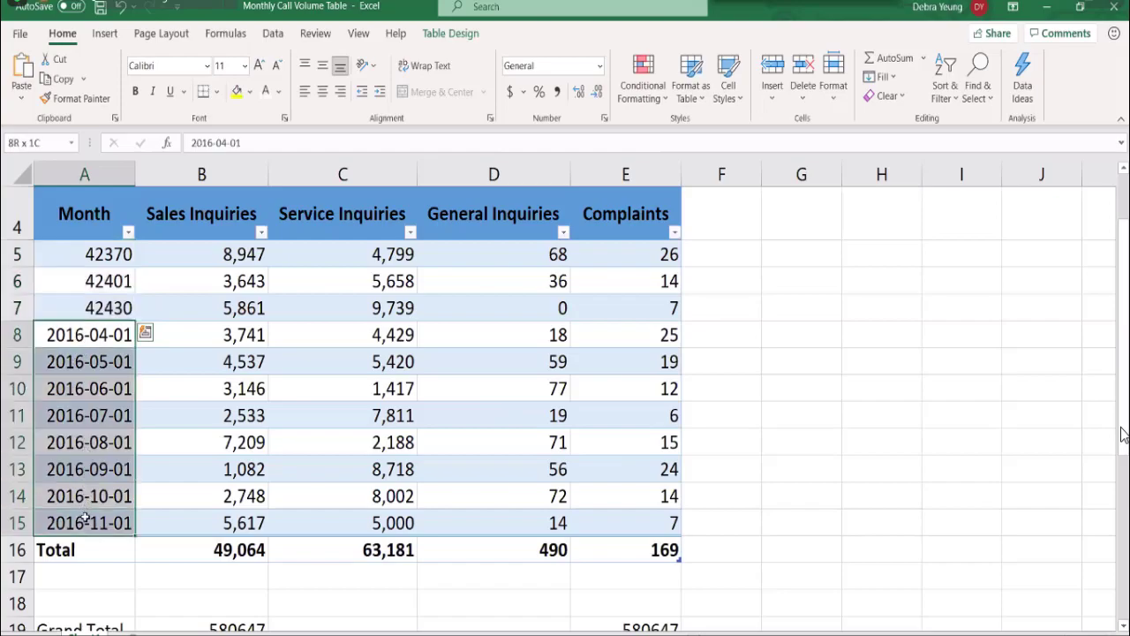
click(600, 65)
click(564, 132)
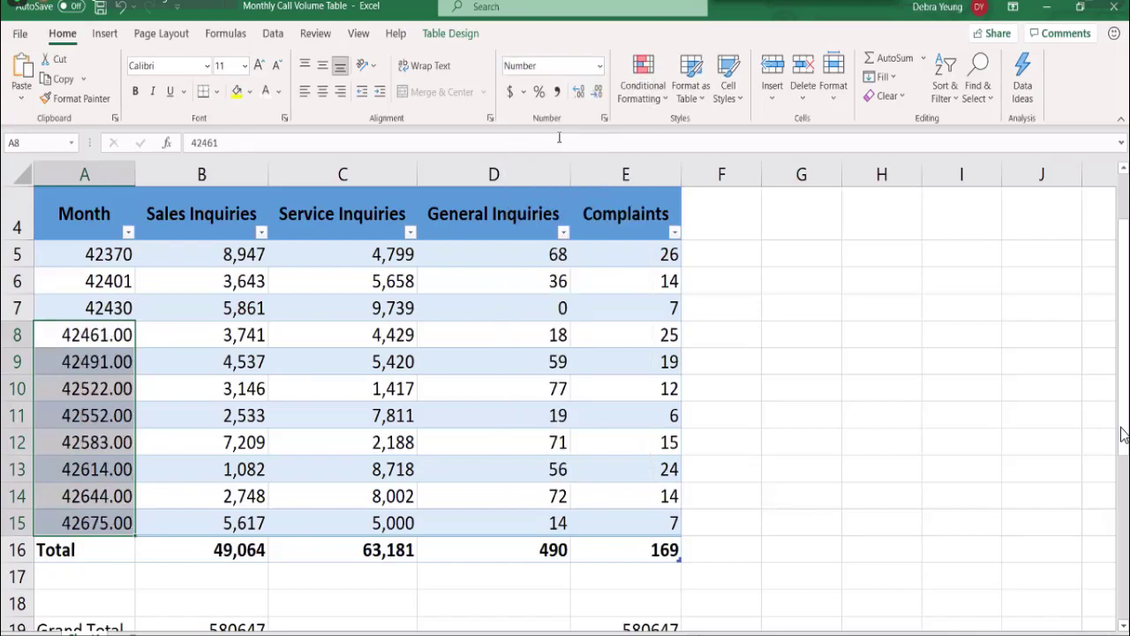
- Check the stored Month values in A5 and A8 and the Grand Total formula in B19
click(56, 254)
click(56, 337)
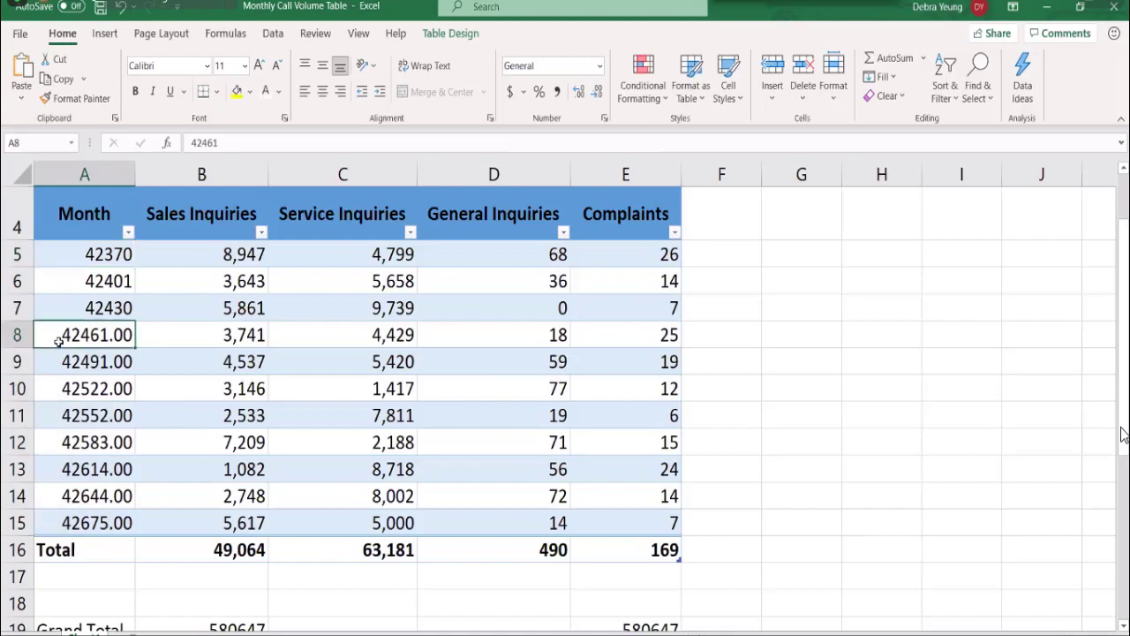
scroll(56, 335, down, 1)
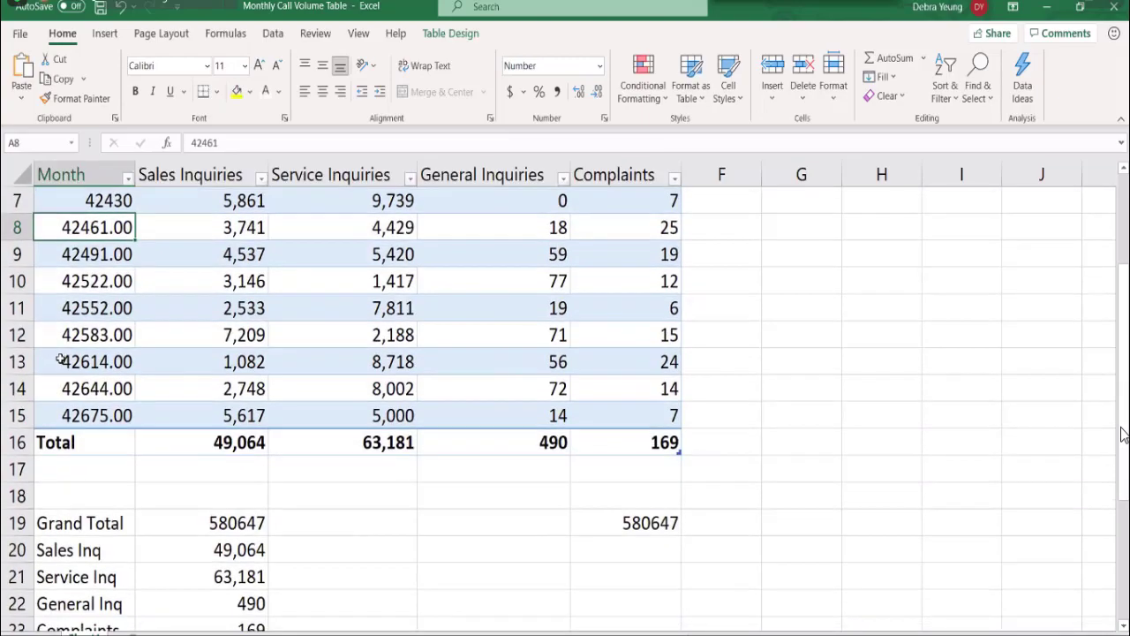
click(193, 523)
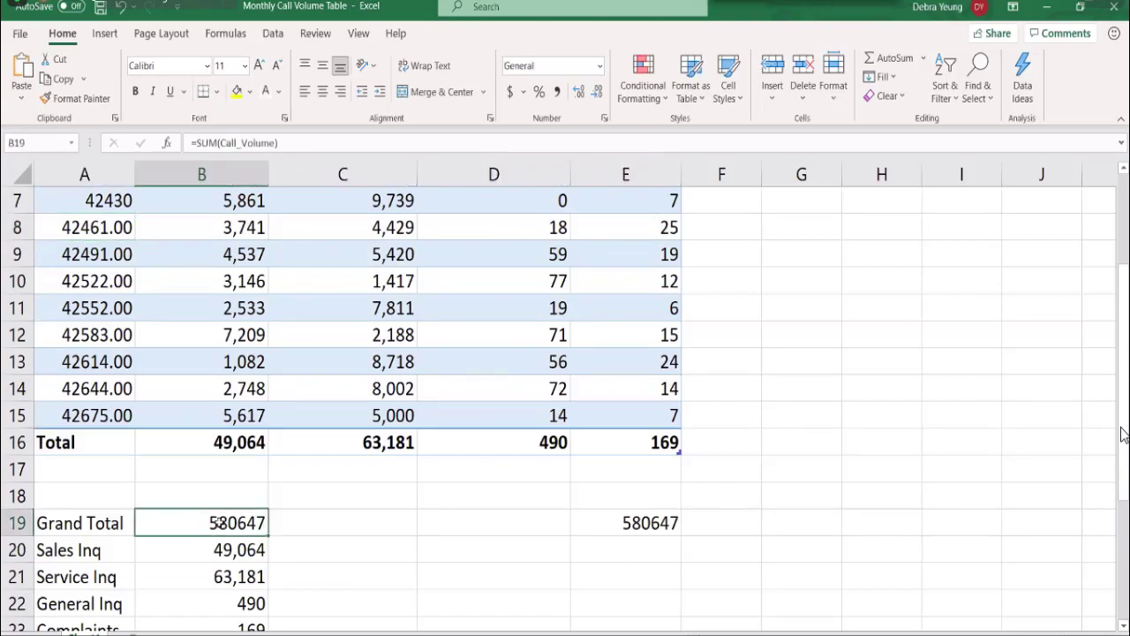
double_click(220, 522)
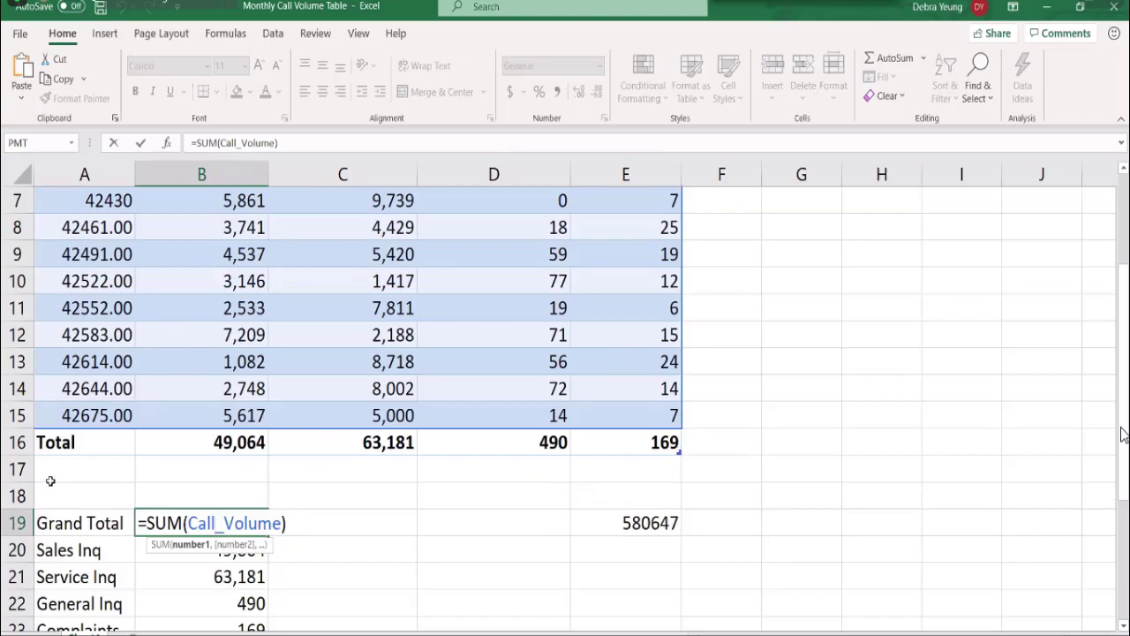
key(Return)
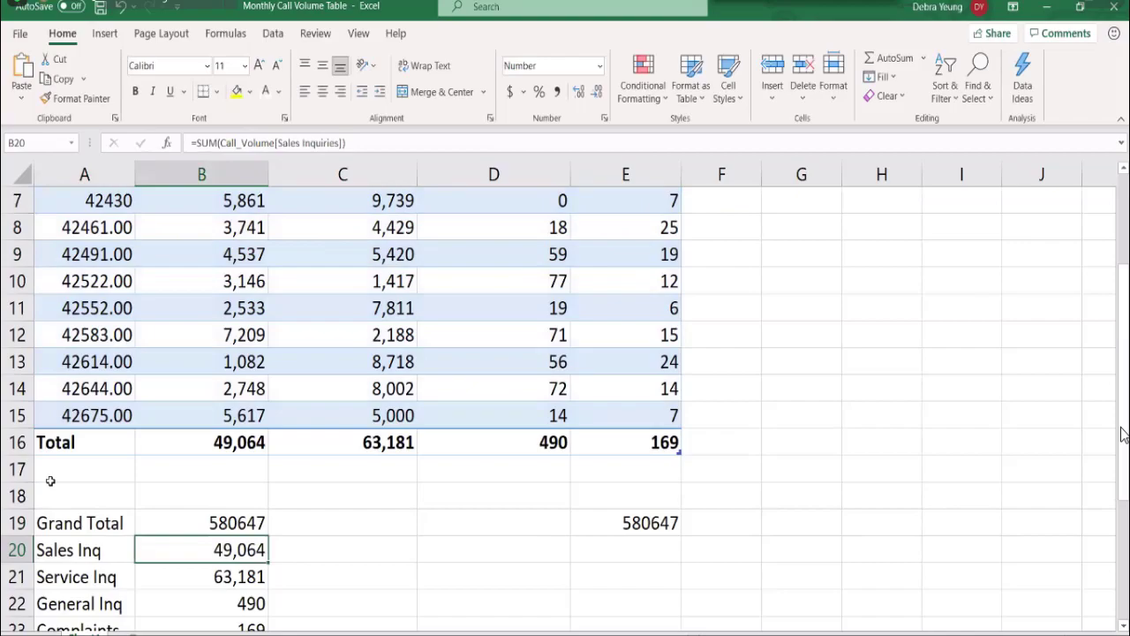
- Format all the Month values in A5:A15 as Short Date
scroll(69, 334, up, 1)
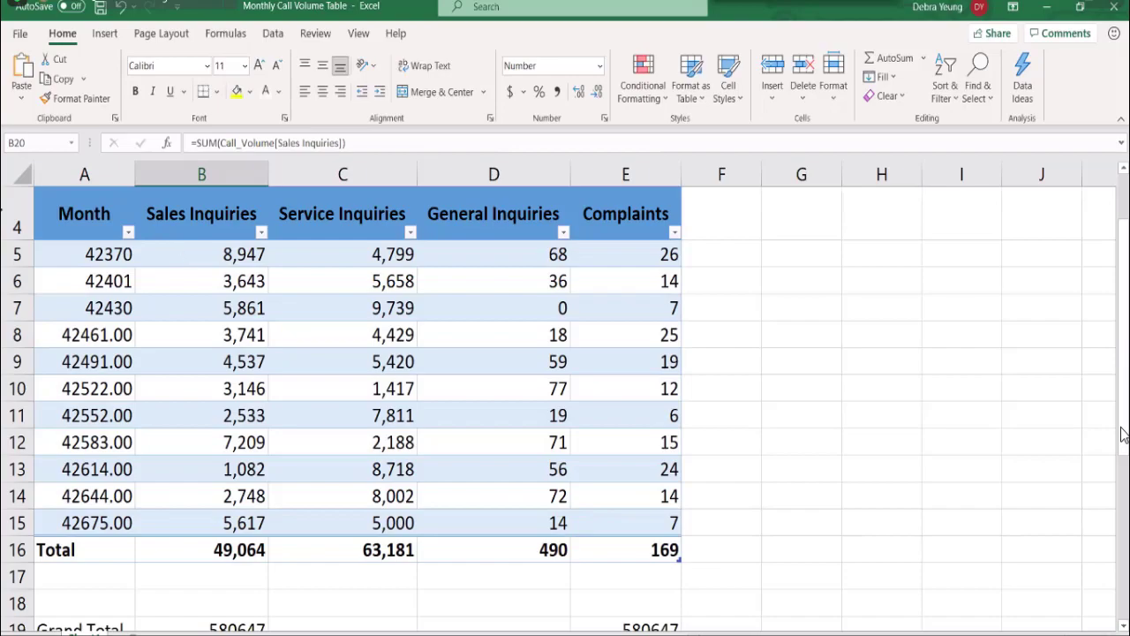
drag(76, 251, 86, 519)
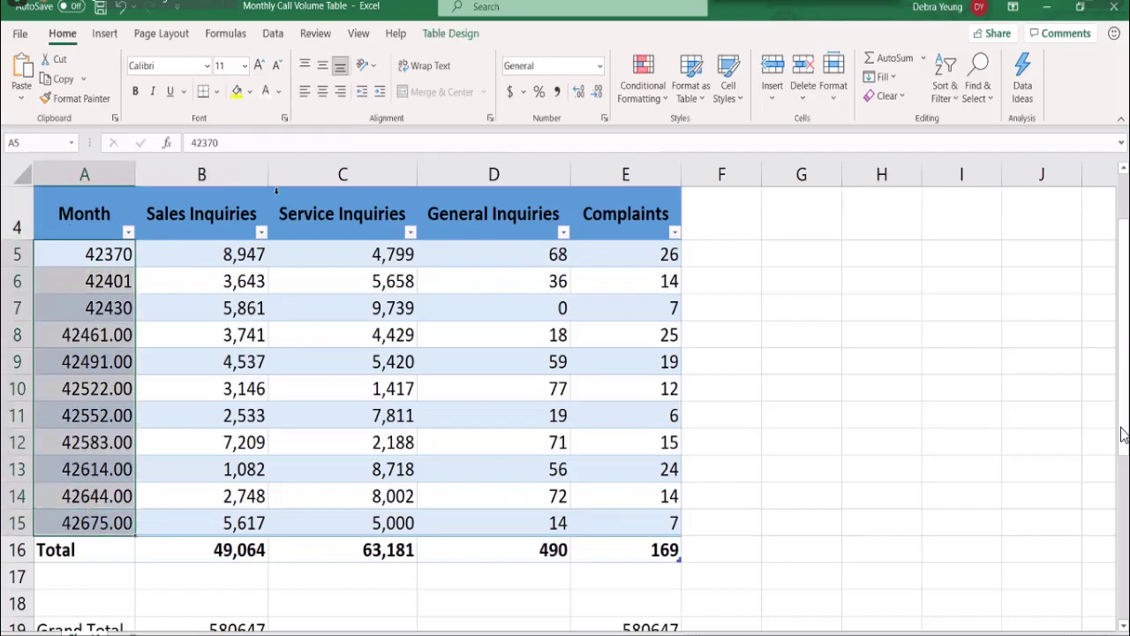
click(598, 67)
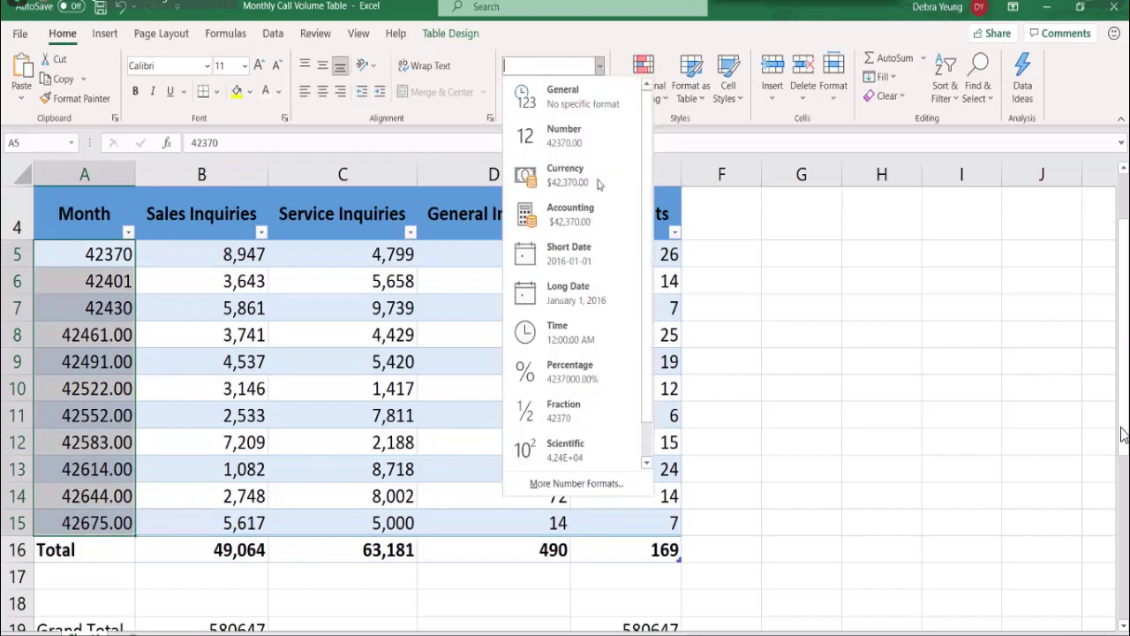
click(599, 256)
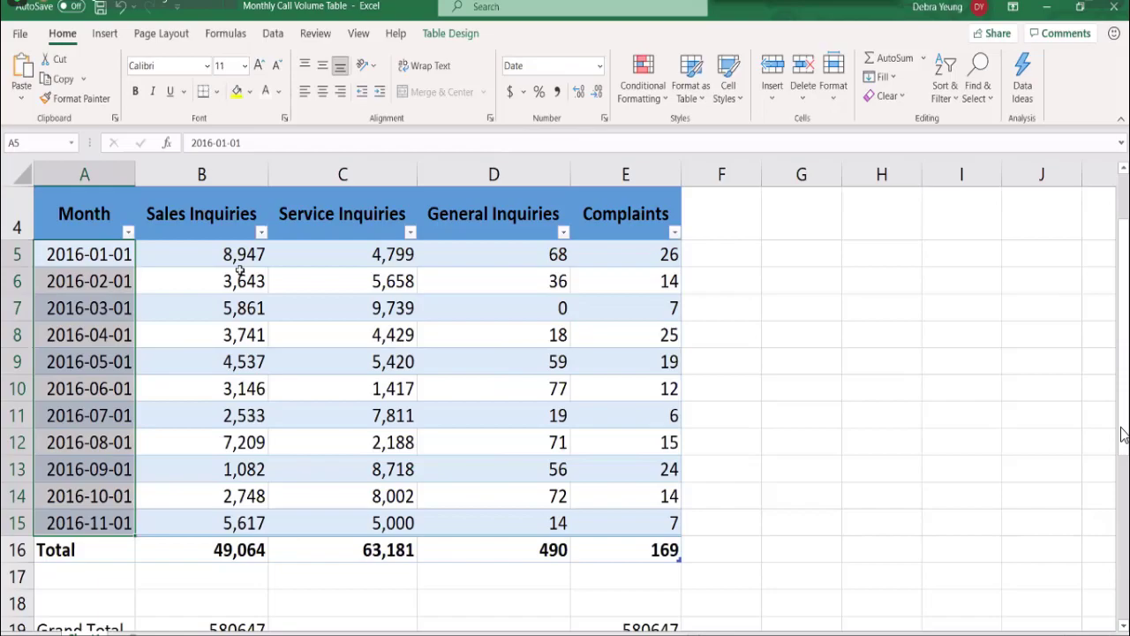
- Enter =SUM(Call_Volume[[Sales Inquiries]:[Complaints]]) in G11 to sum the table without the Month column, and check the resulting formula
click(814, 411)
text(=)
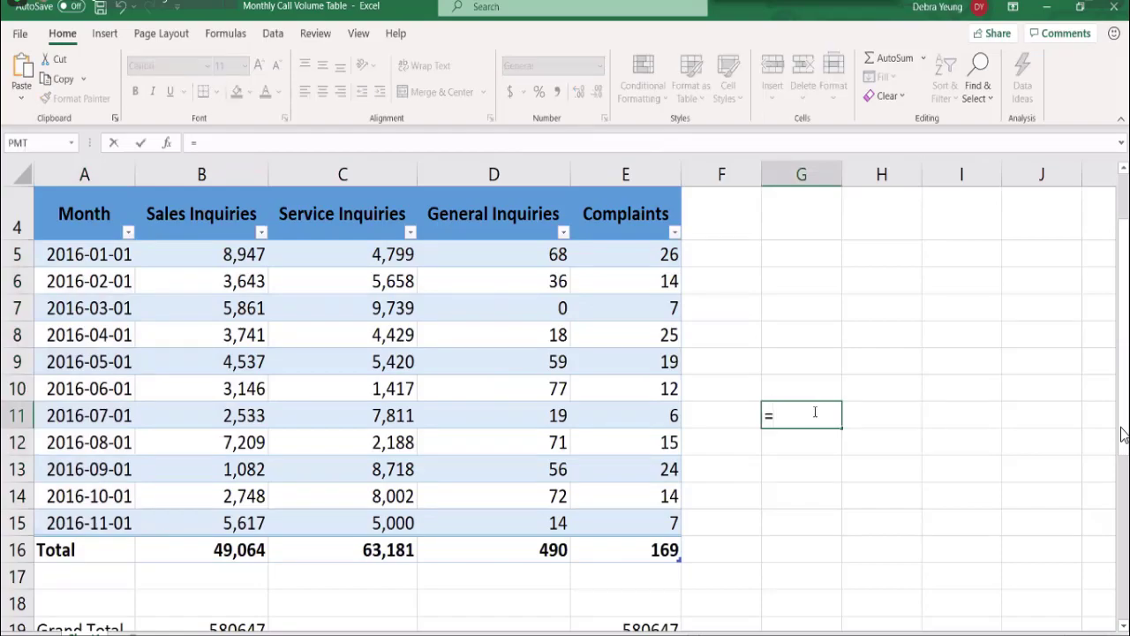
text(sum()
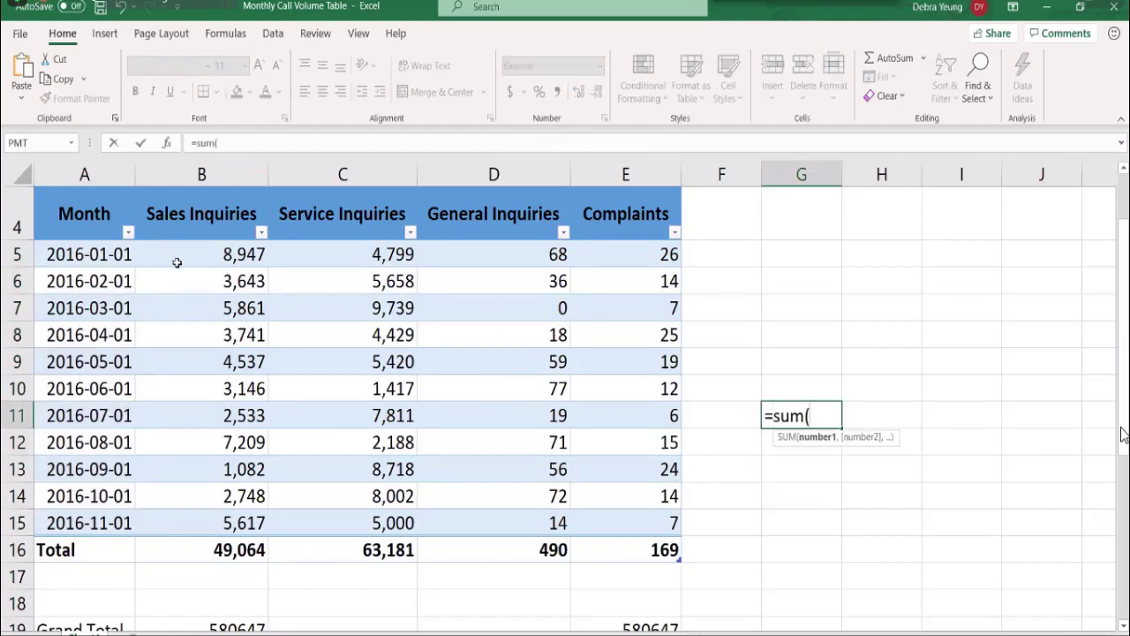
drag(167, 254, 167, 282)
drag(404, 336, 600, 513)
key(Return)
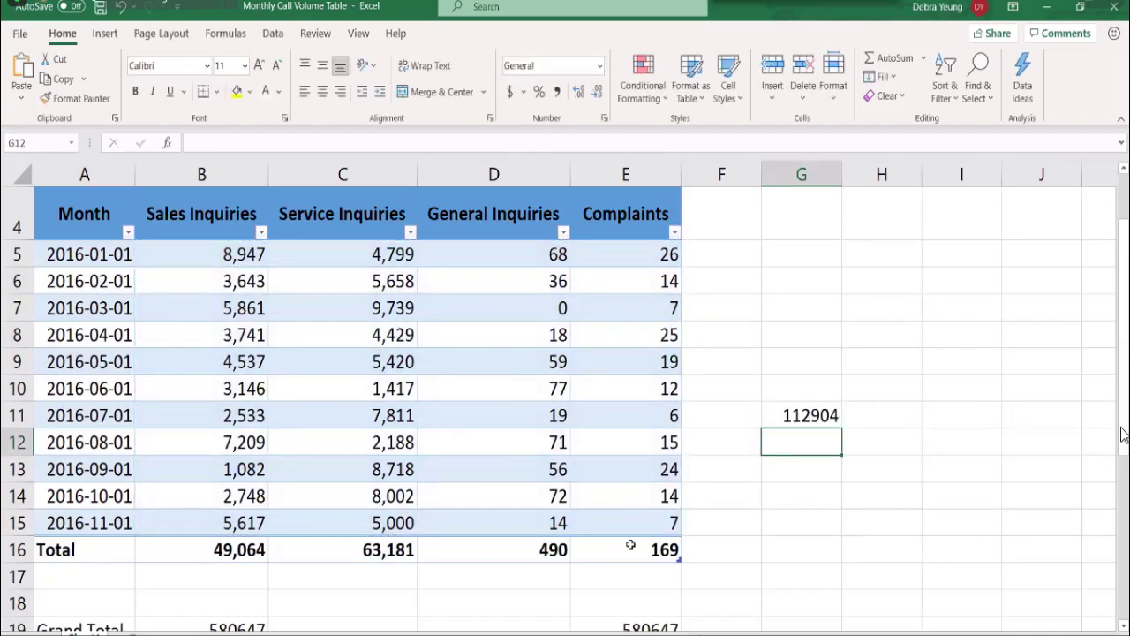
click(782, 416)
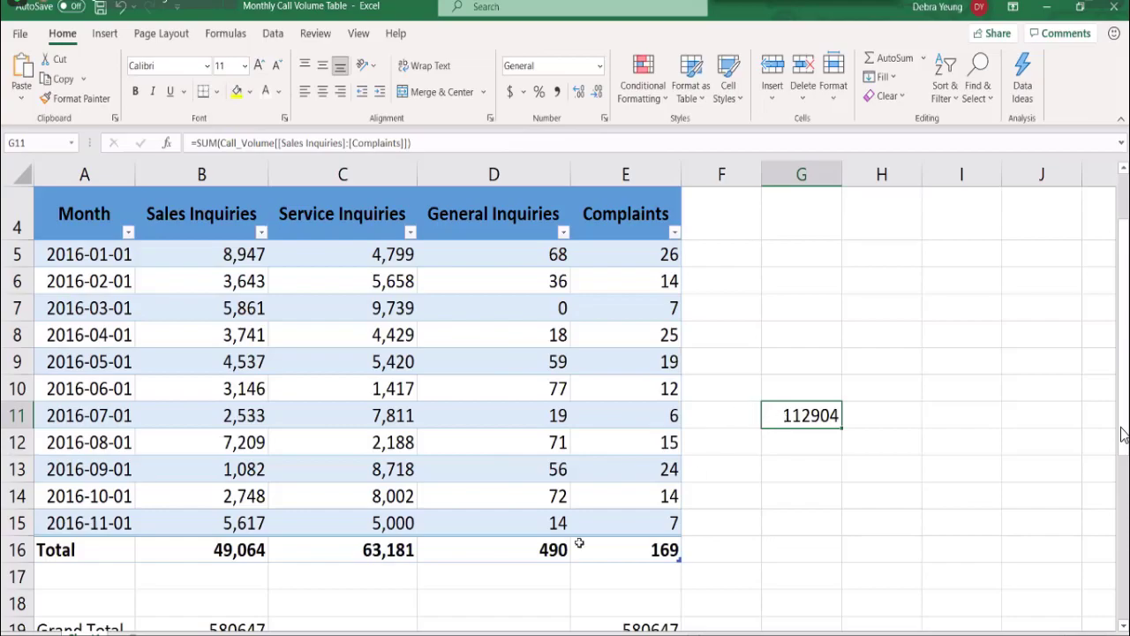
- Save a copy of the Income Statement Modify Range workbook as Income Statement Modify Rangedjy in the 3264-Student-Files folder
click(16, 34)
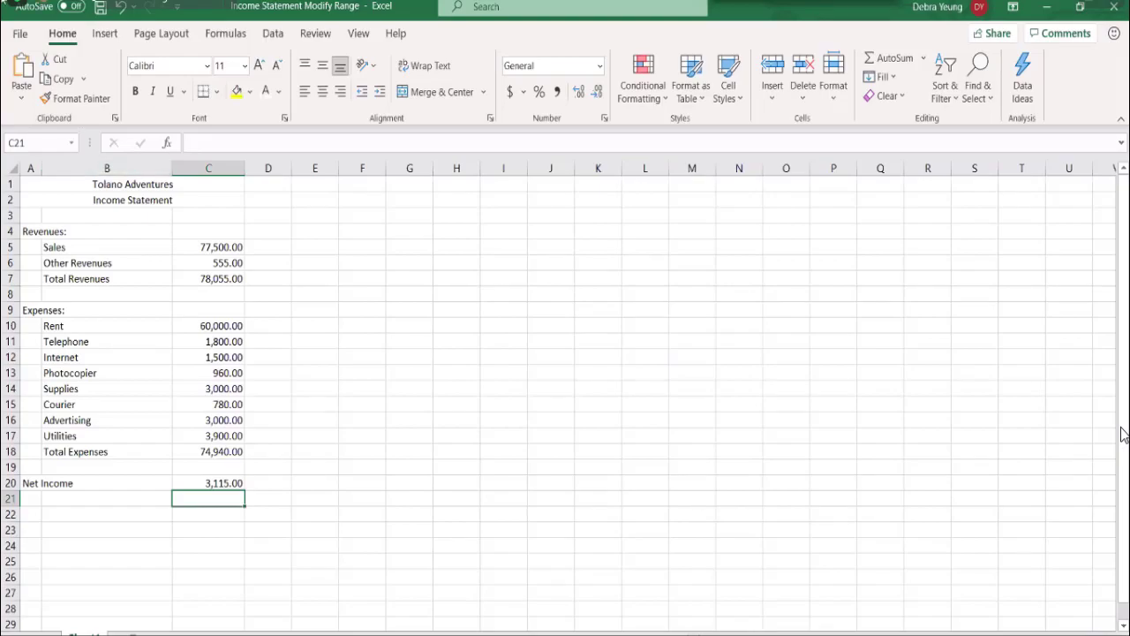
click(22, 36)
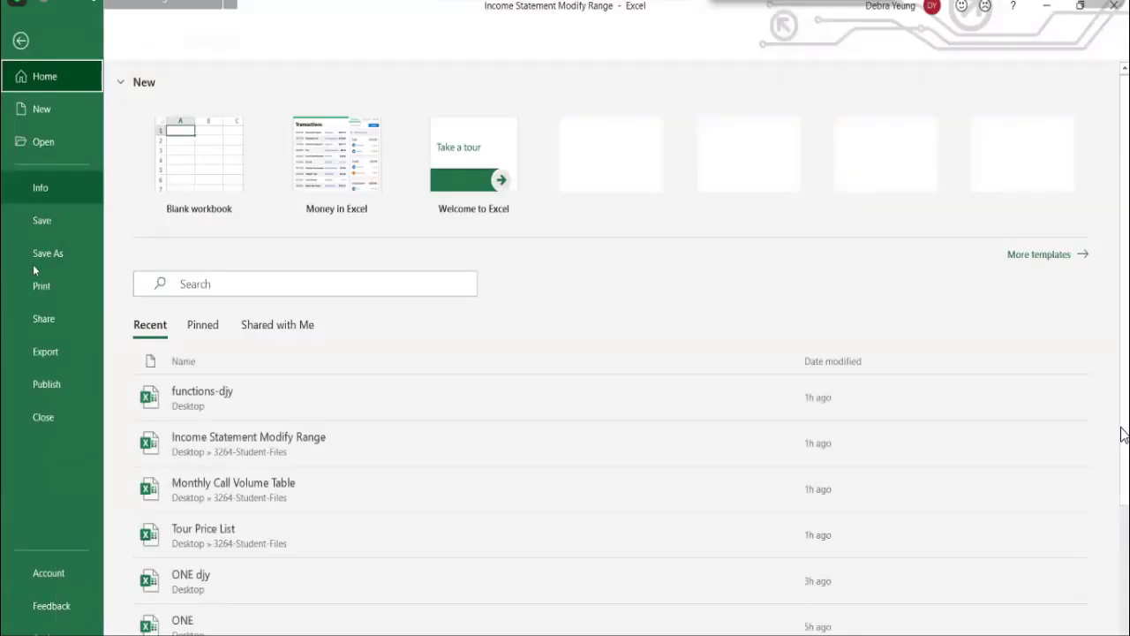
click(32, 262)
click(554, 116)
click(554, 115)
text((s))
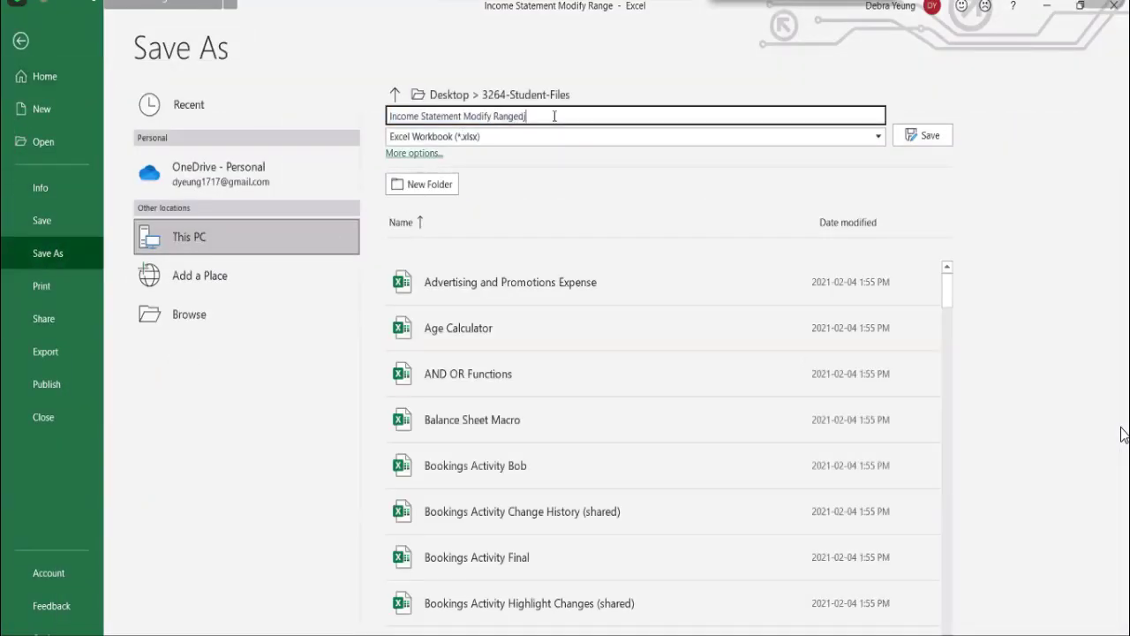
key(Return)
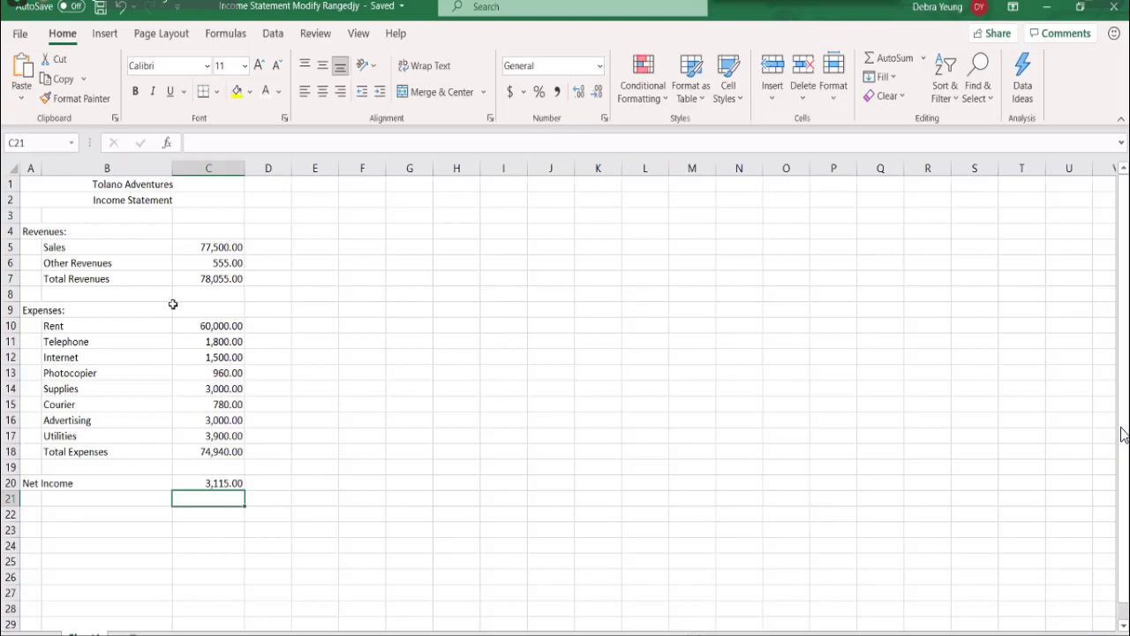
- Insert a blank row at row 18, directly above Total Expenses
click(7, 451)
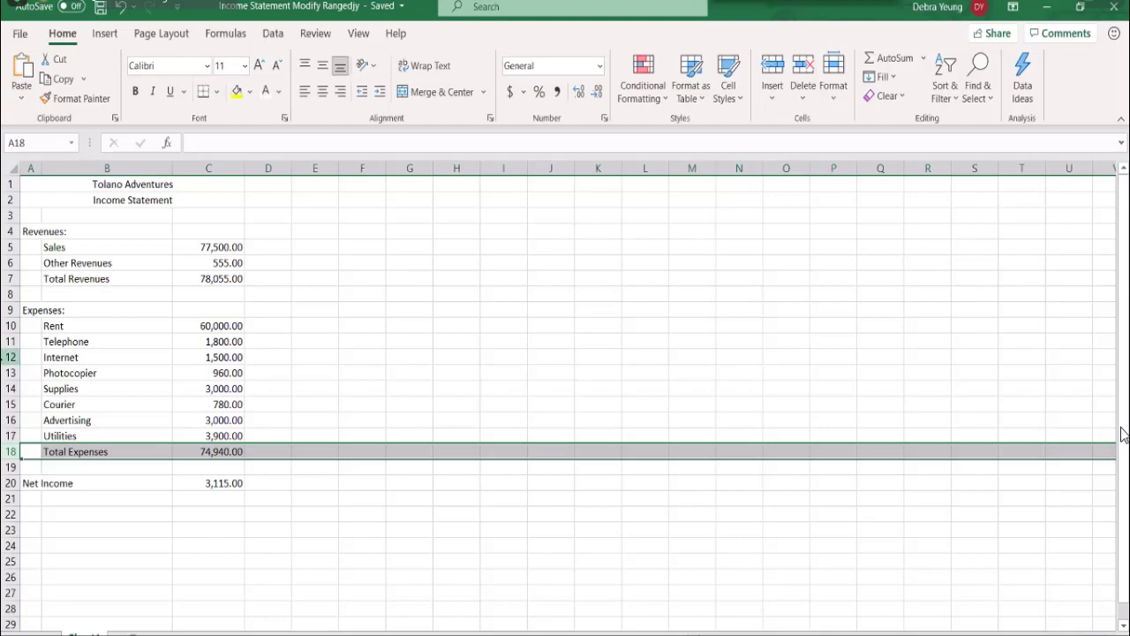
right_click(8, 452)
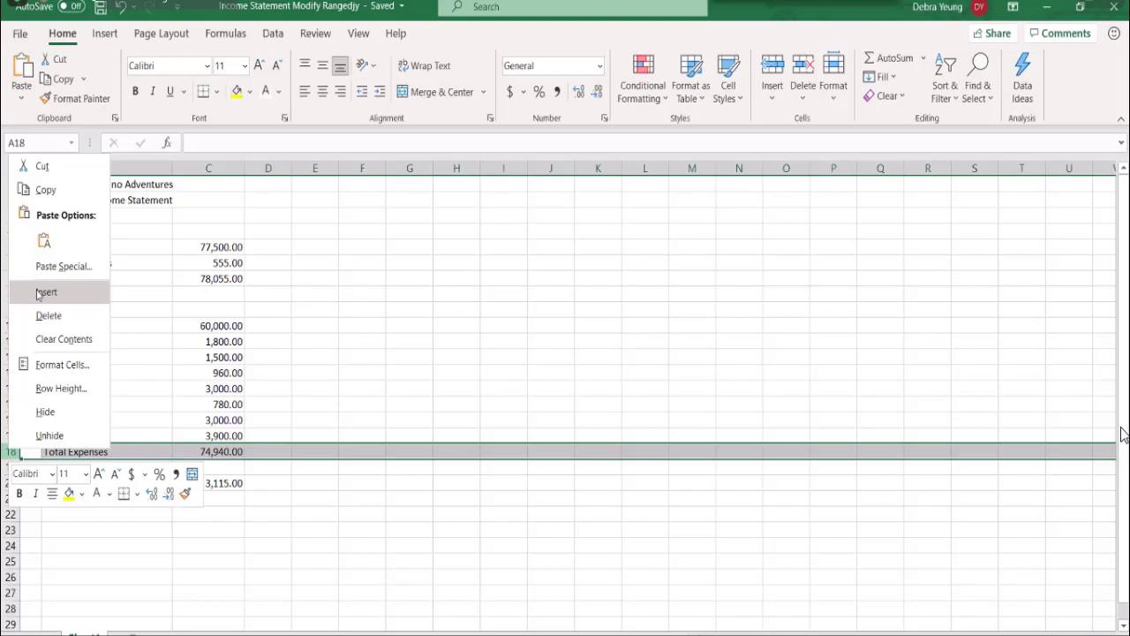
click(37, 294)
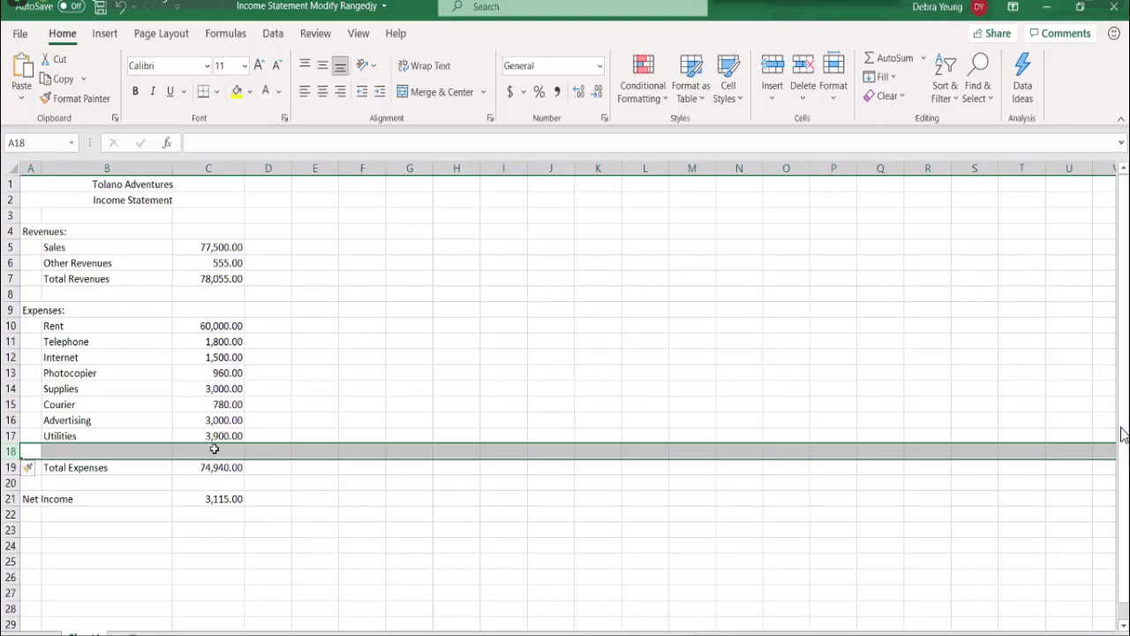
- Add a travel expense in the blank row 18, with the label travel in B18 and the amount 1400 in C18
click(61, 450)
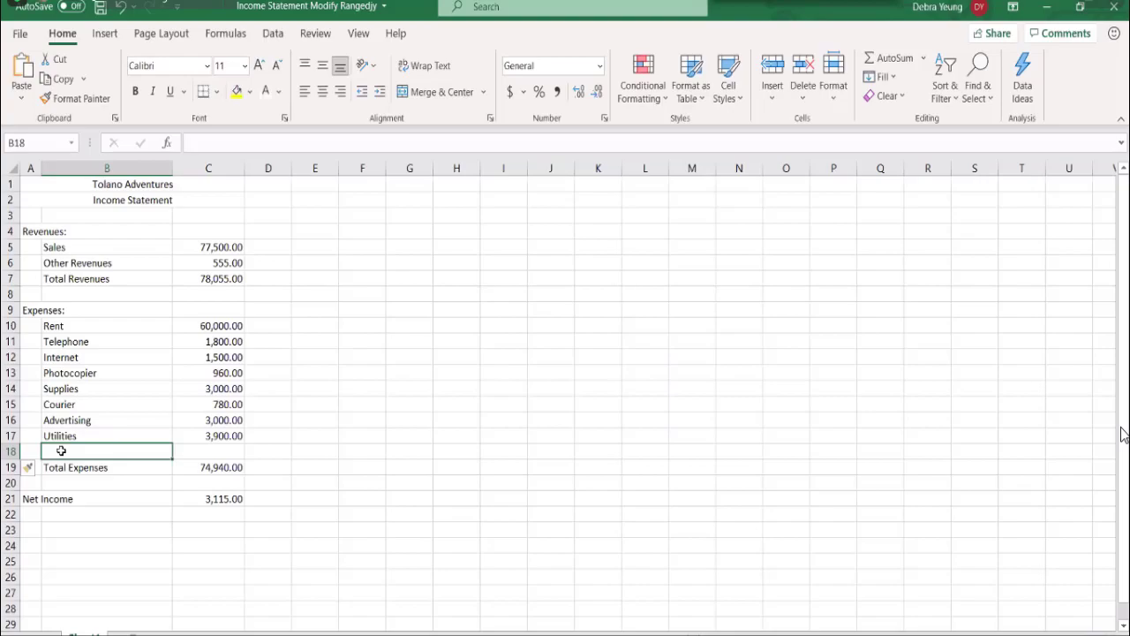
text(travel)
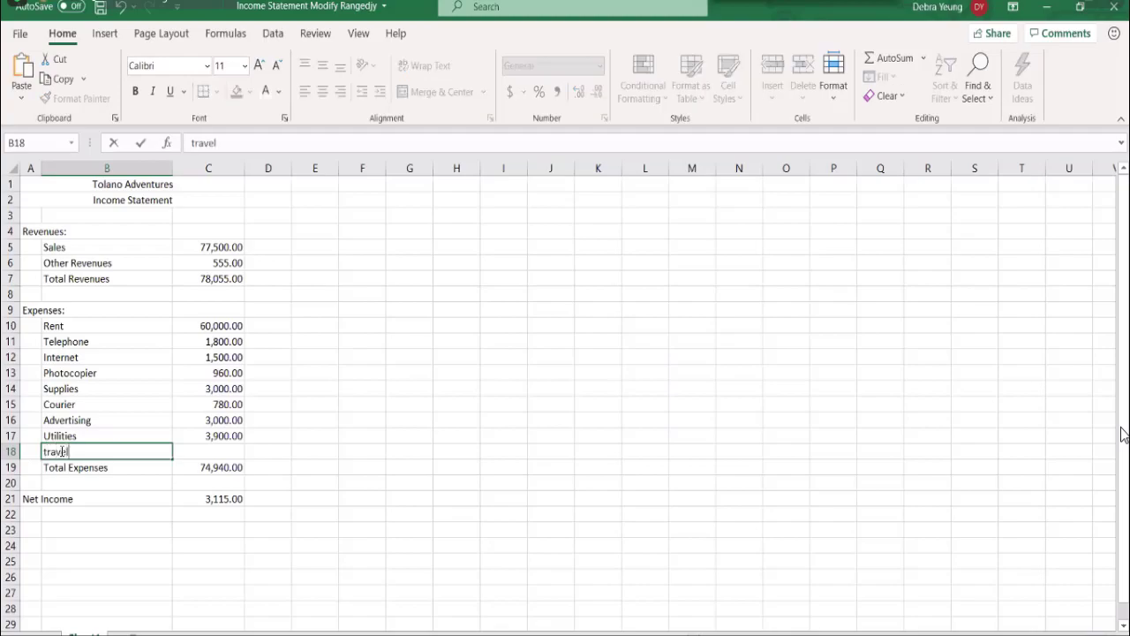
key(Tab)
text(1400)
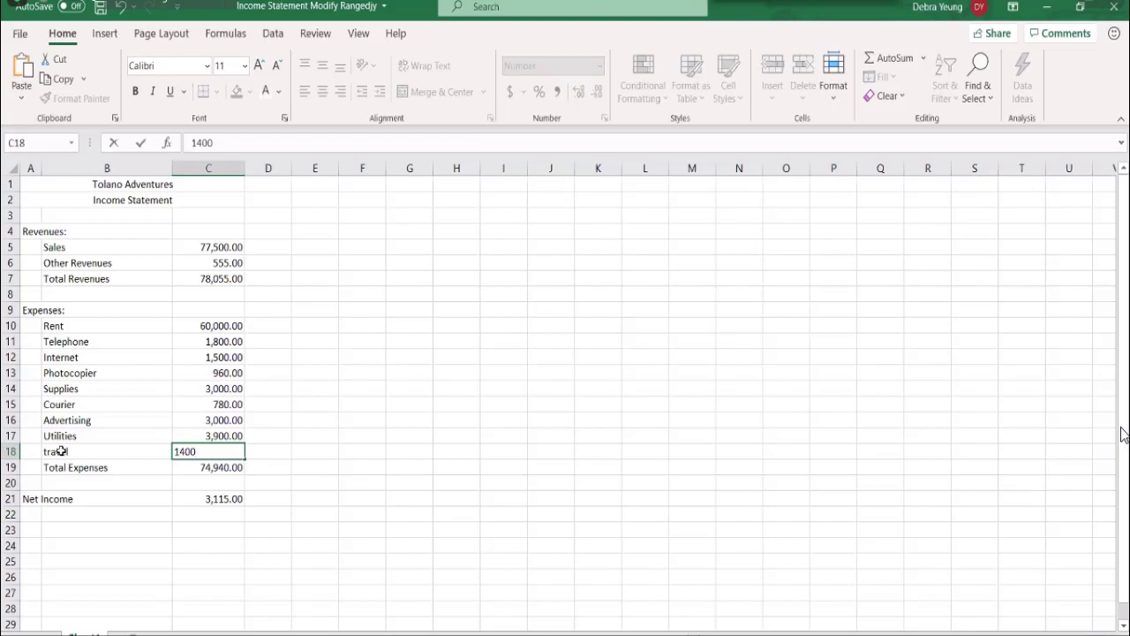
key(Return)
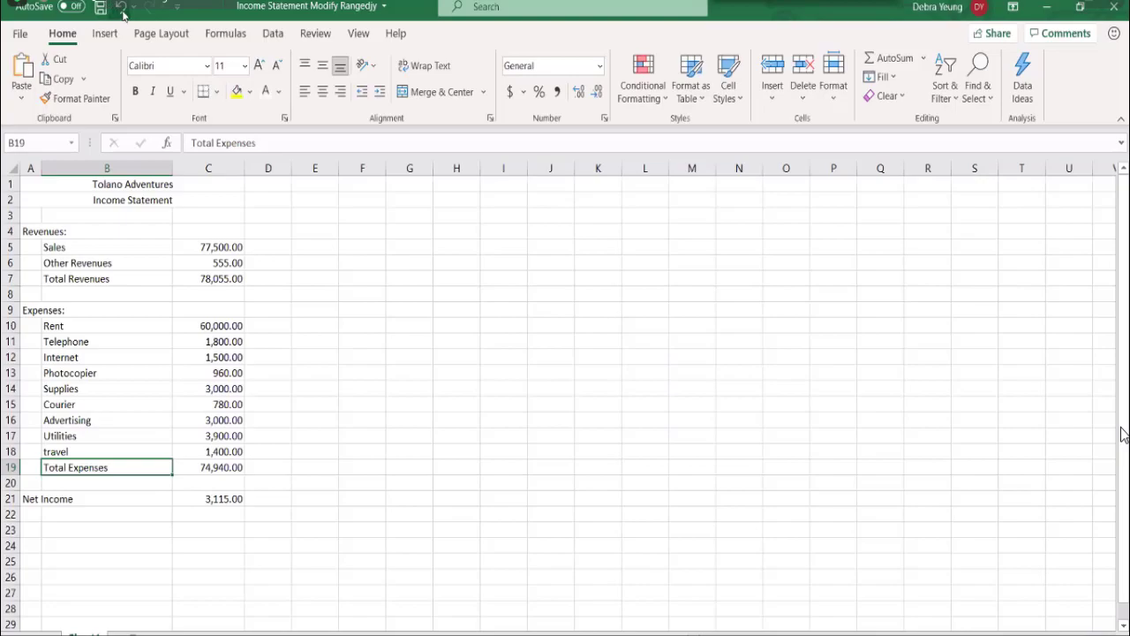
- Undo the travel label, its amount and the insertion of row 18, and check the Net Income formula in C20
key(ctrl+z)
key(ctrl+z)
key(ctrl+z)
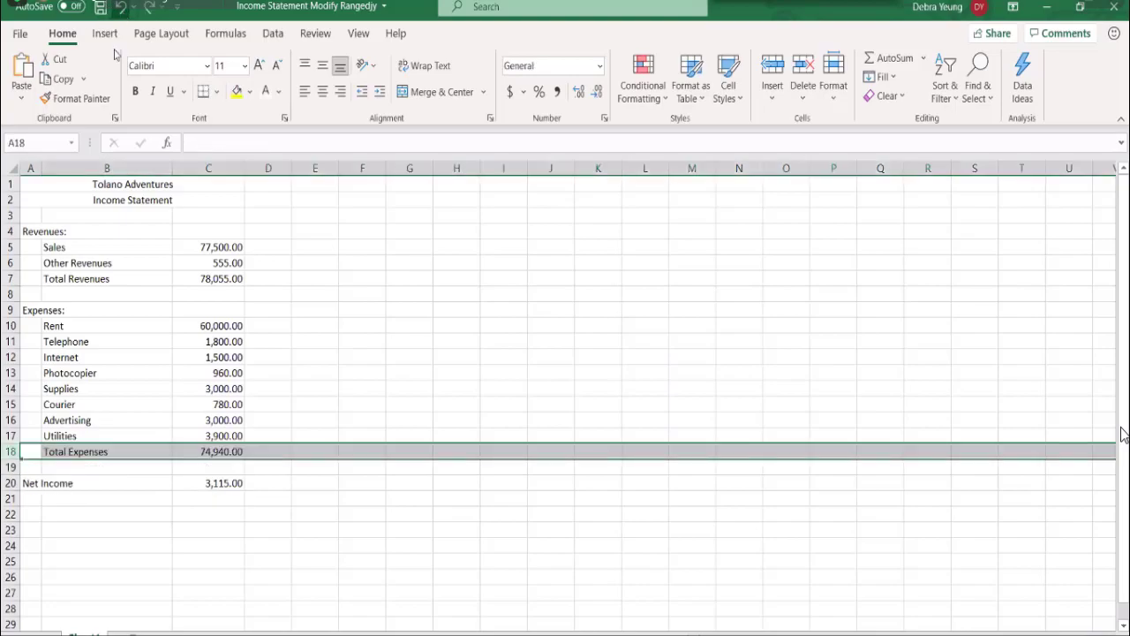
click(193, 482)
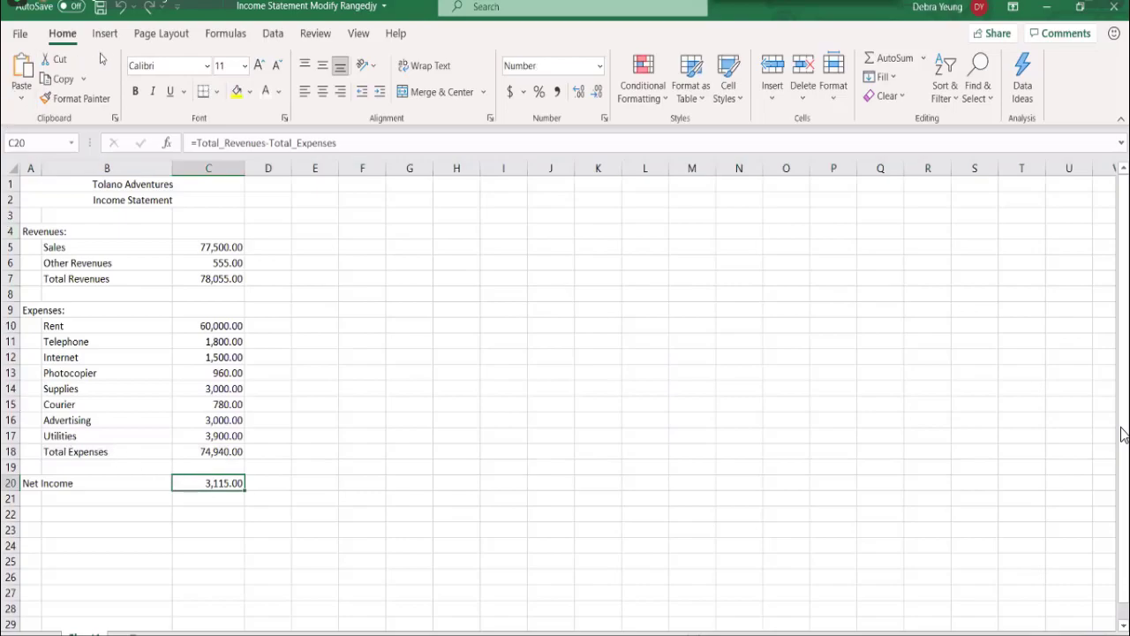
- Restore row 18 above Total Expenses with travel in B18 and 1400 in C18, and check the Total Expenses and Net Income formulas
click(148, 7)
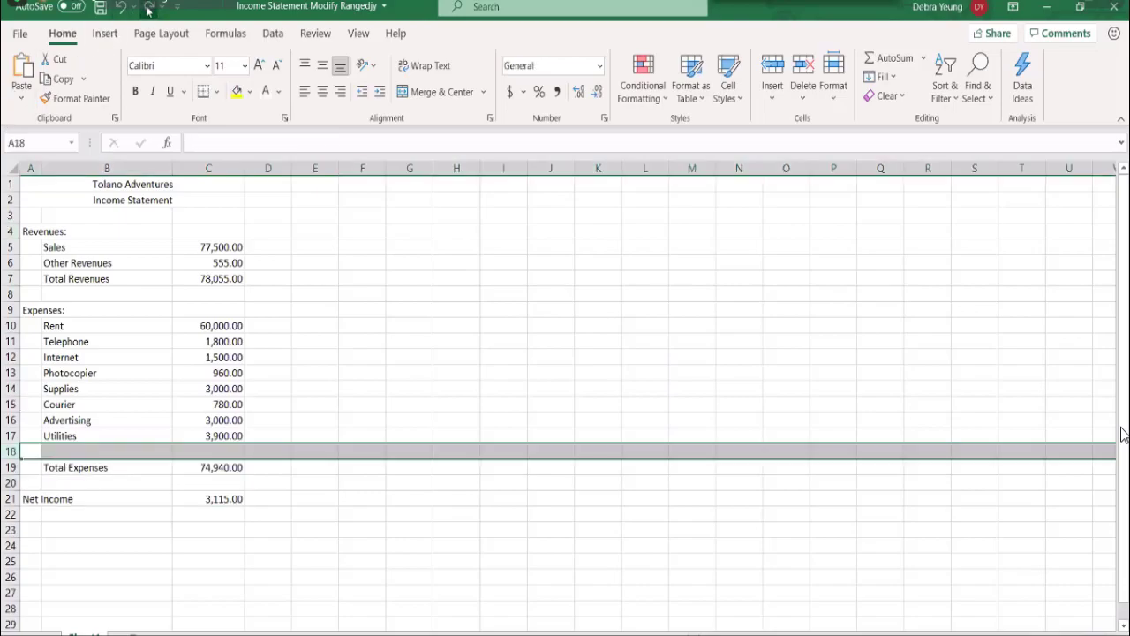
key(Tab)
text(travel)
key(Tab)
text(1400)
key(ctrl+Return)
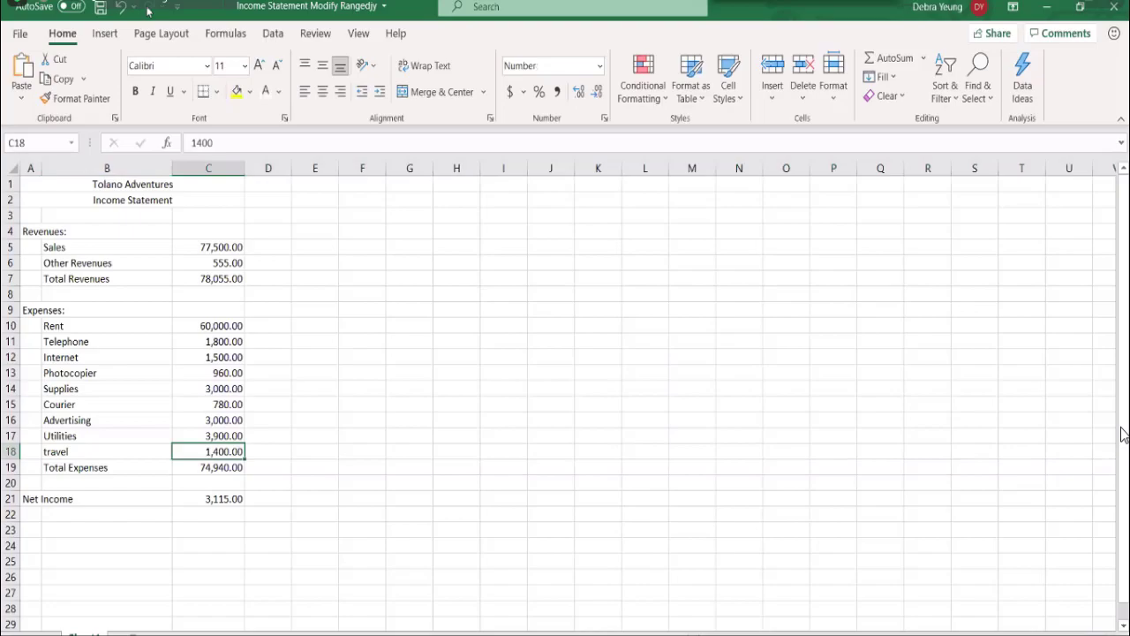
key(Down)
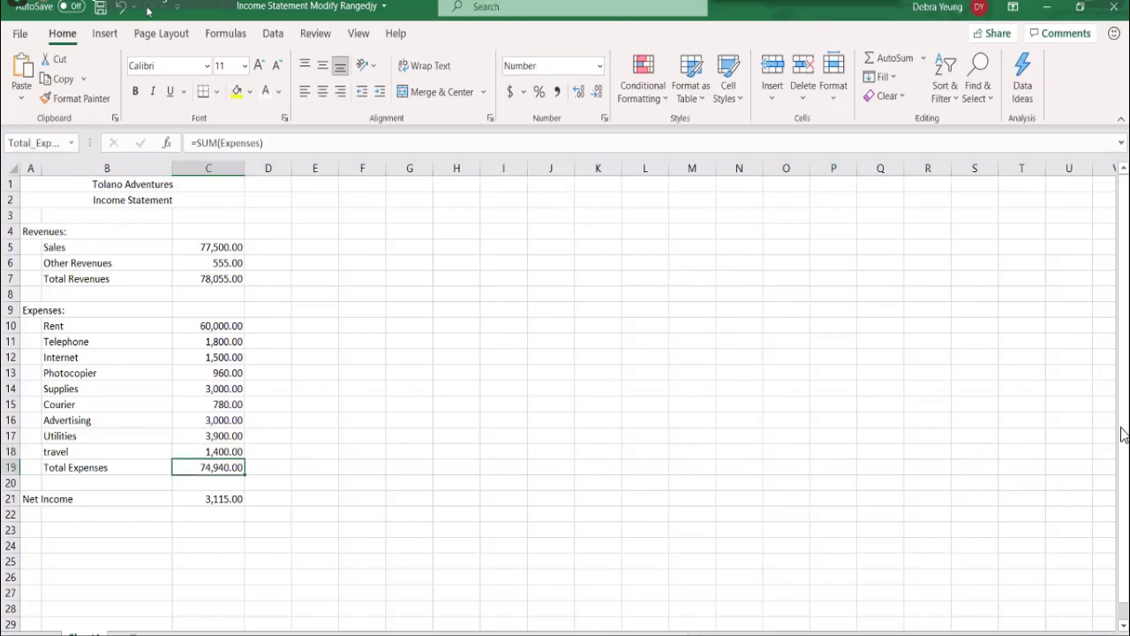
click(194, 502)
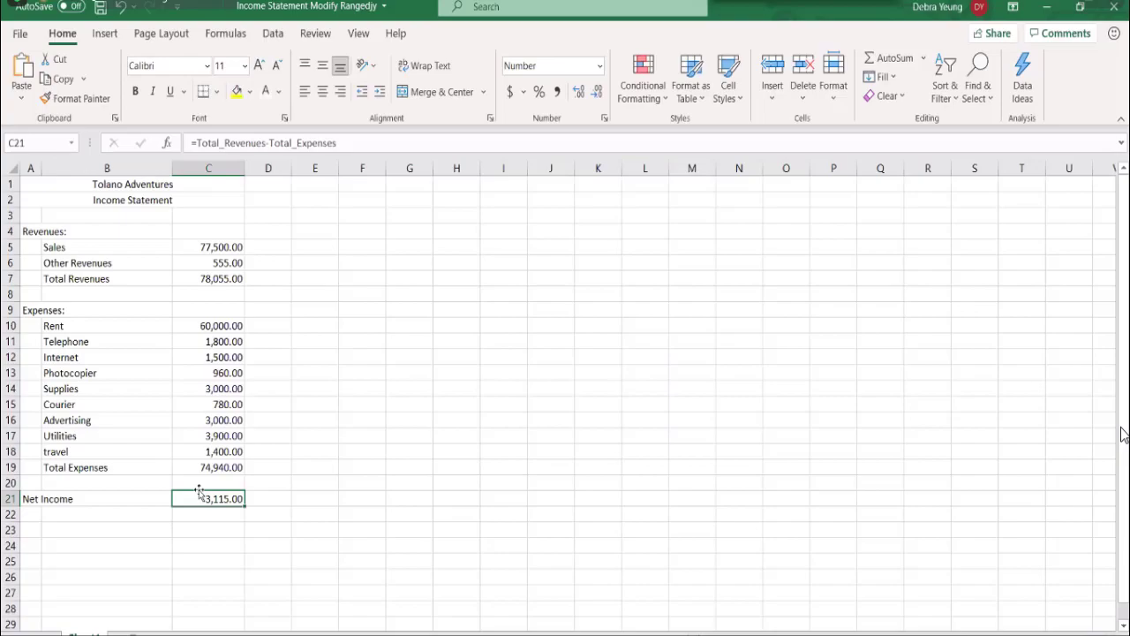
- Examine the cell range of the Expenses name in the Name Manager, opening its definition and cancelling the edit
click(214, 36)
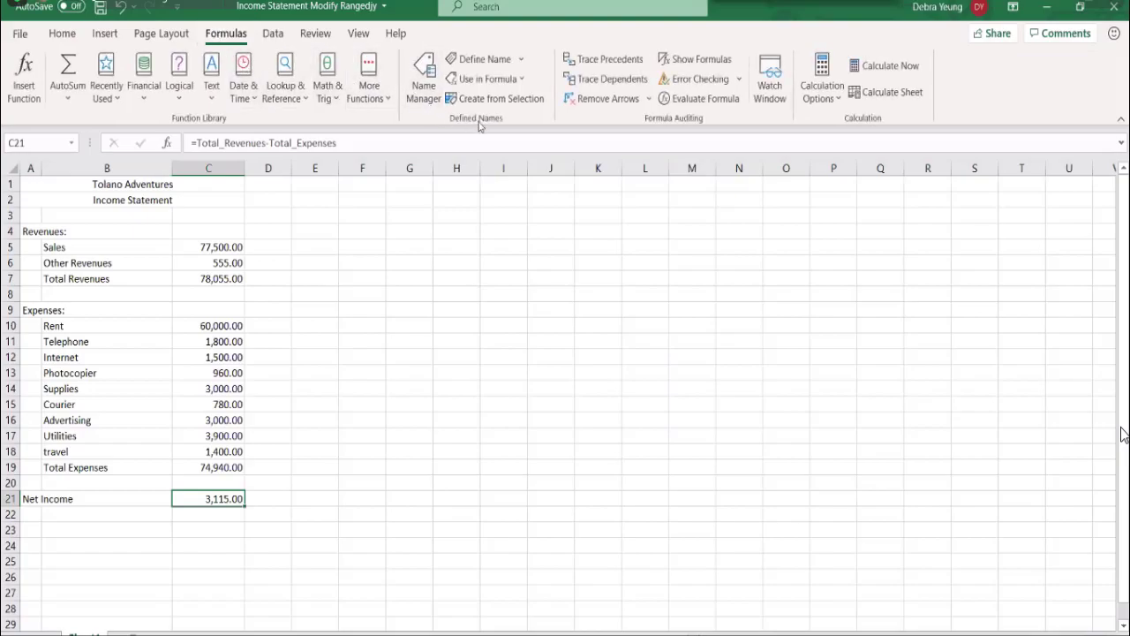
click(424, 77)
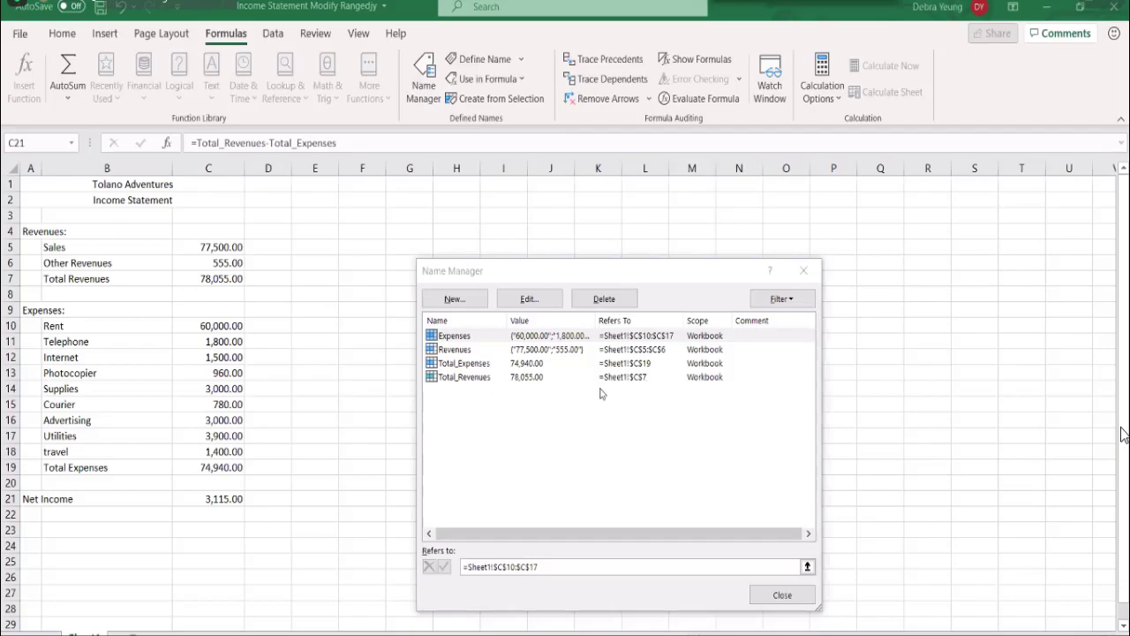
click(437, 339)
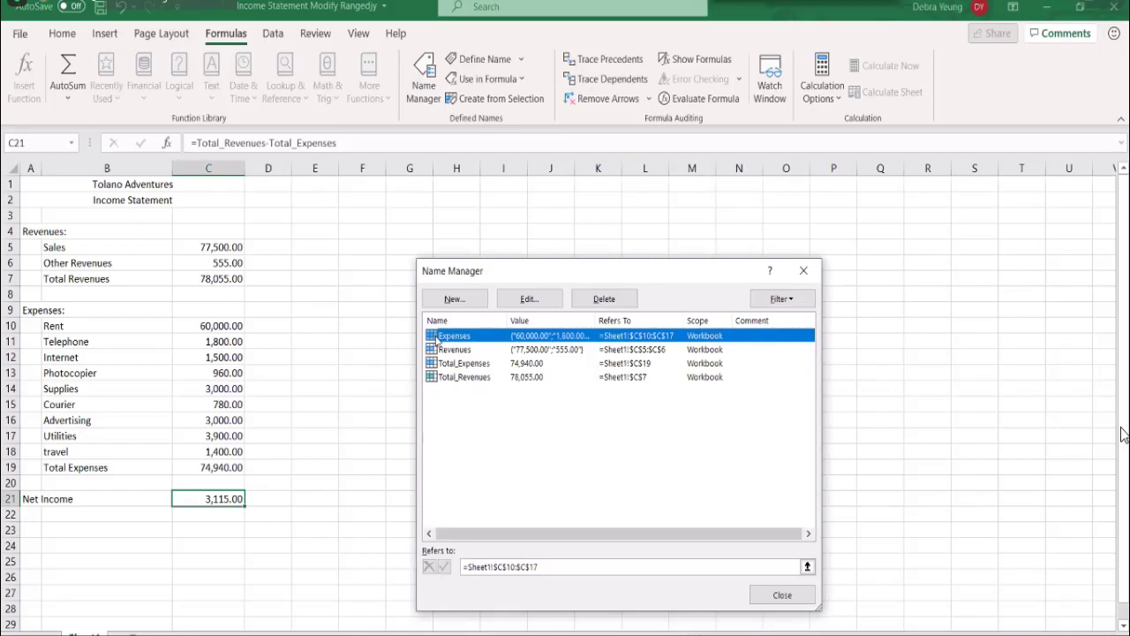
key(Escape)
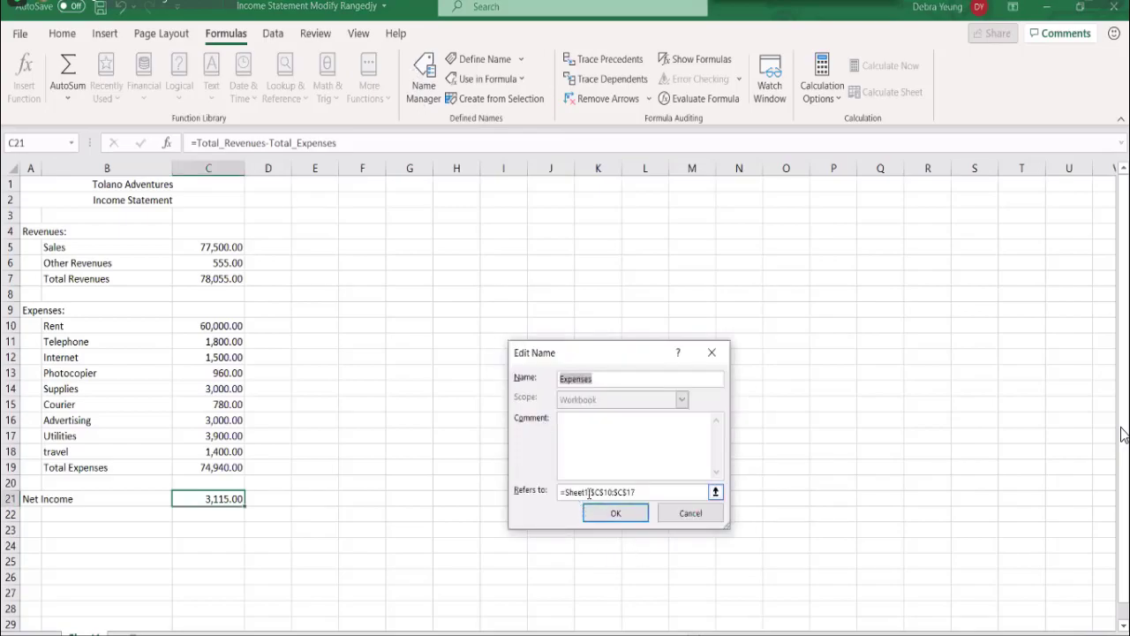
click(688, 513)
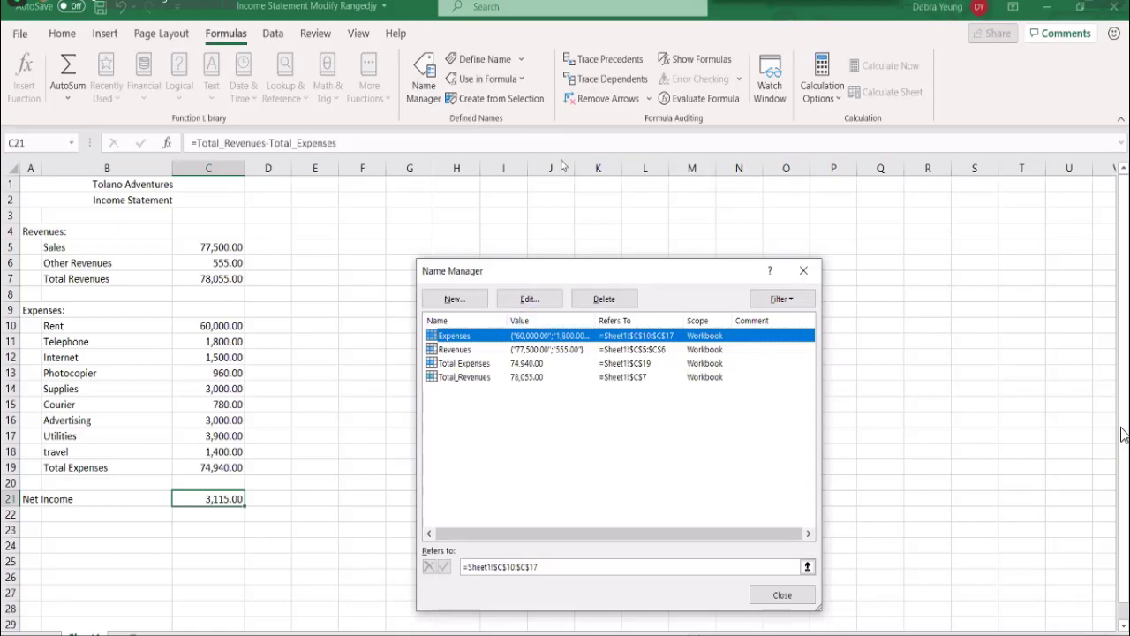
drag(562, 164, 574, 35)
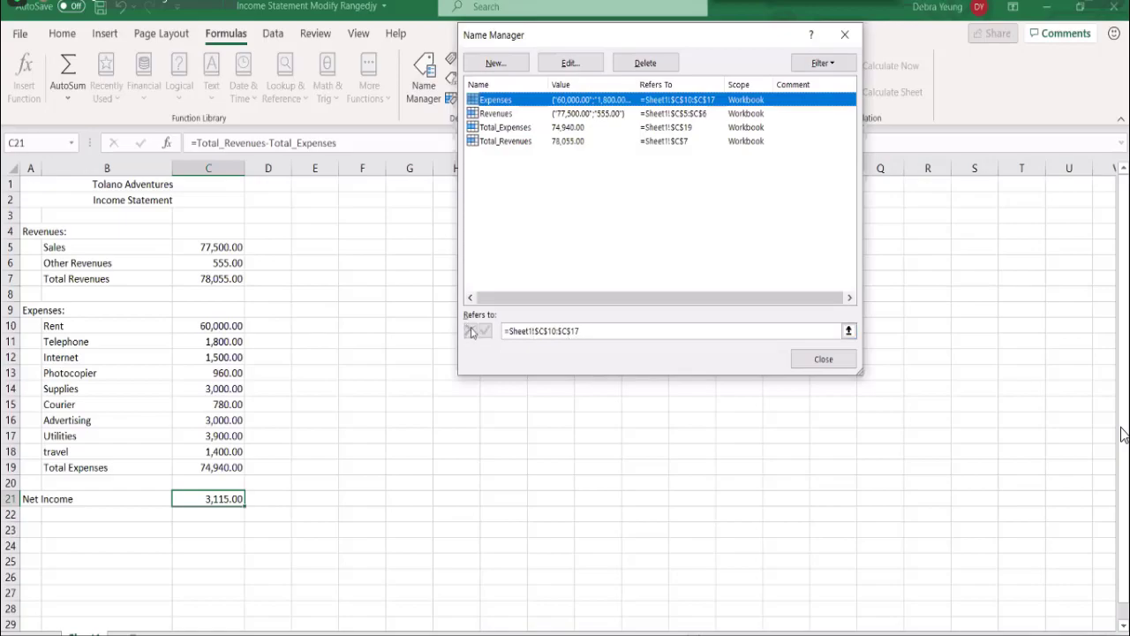
click(598, 331)
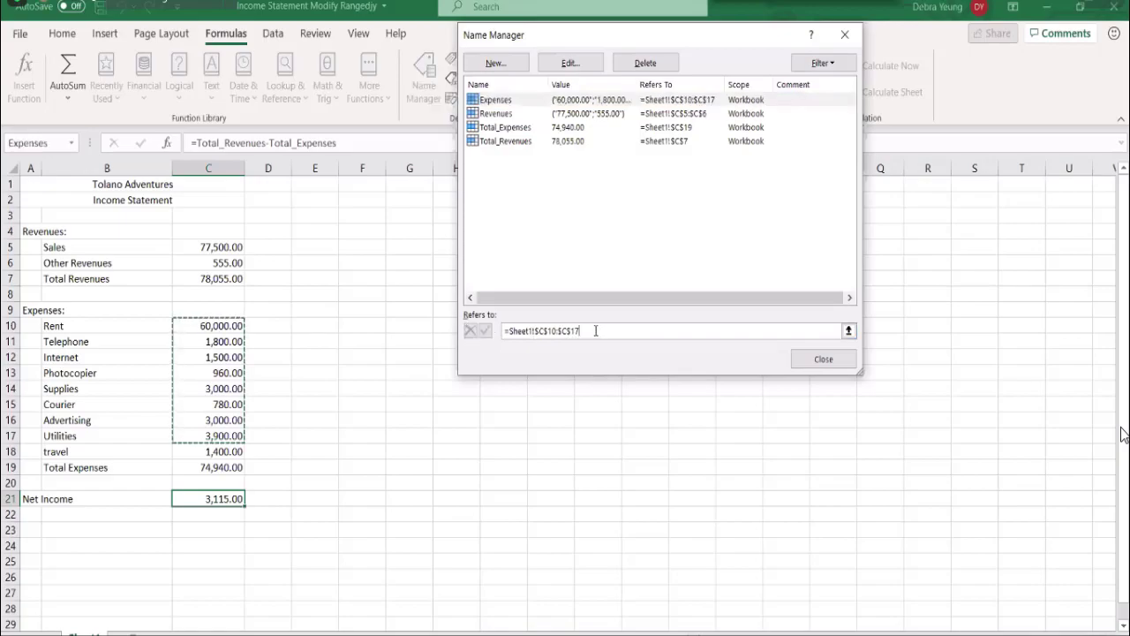
key(BackSpace)
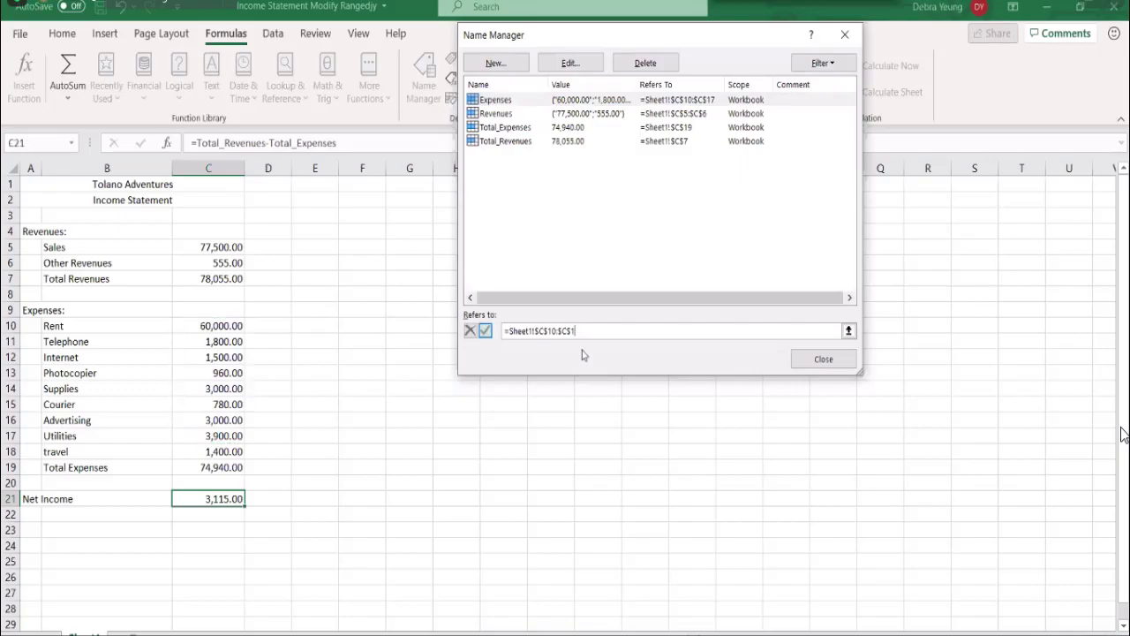
text(8)
key(BackSpace)
text(7)
click(539, 111)
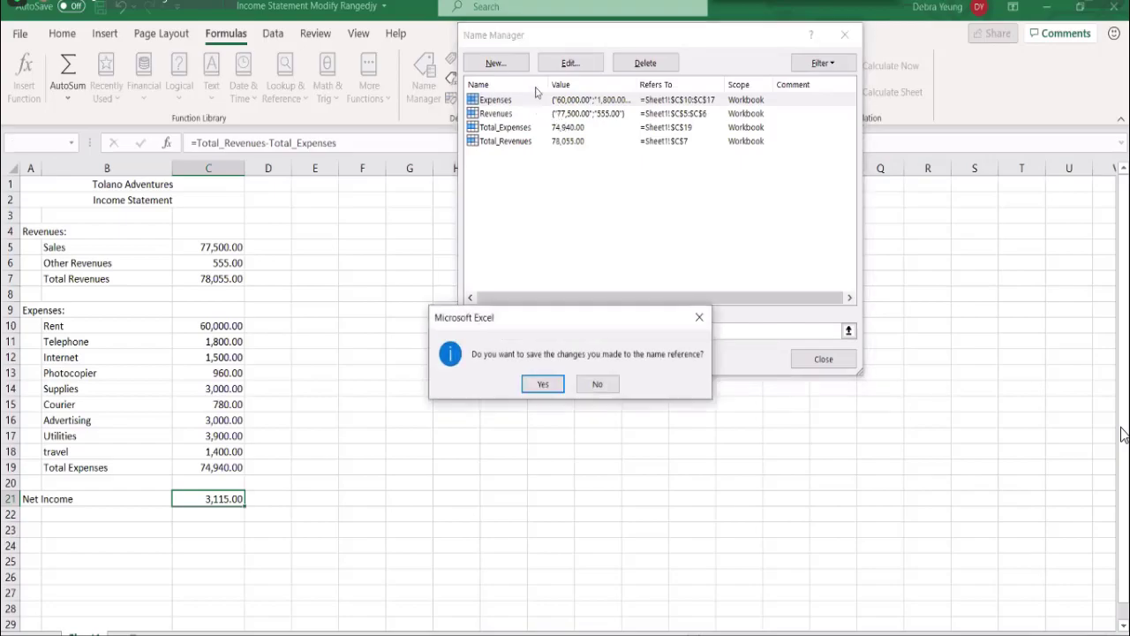
click(593, 385)
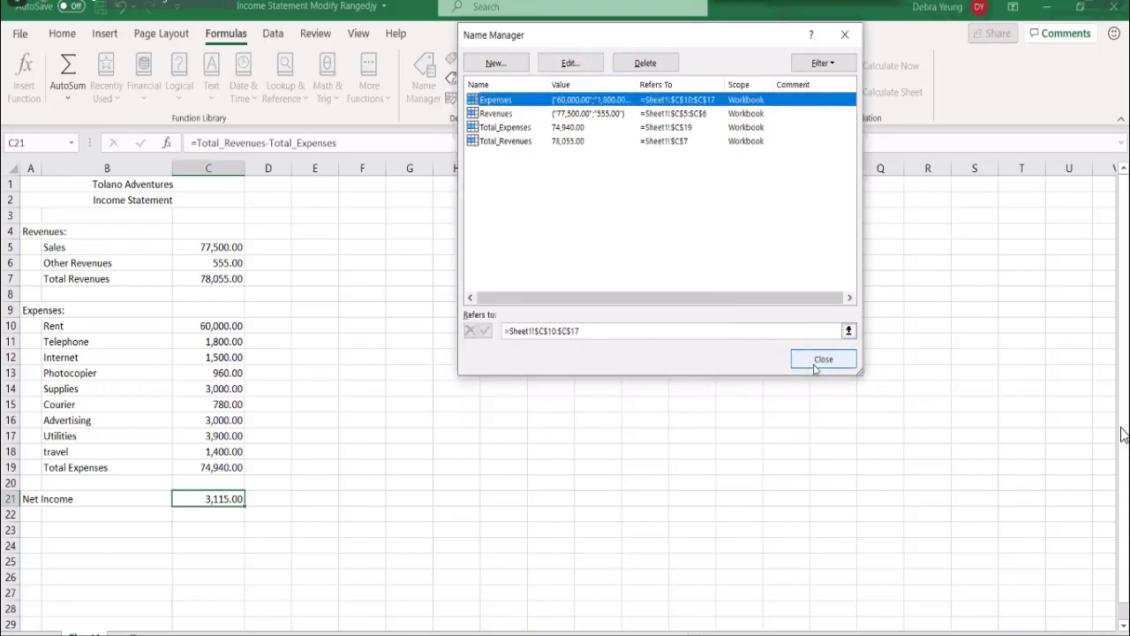
- Set the Expenses name to refer to =Sheet1!$C$10:$C$18, close the Name Manager and undo that change
click(599, 334)
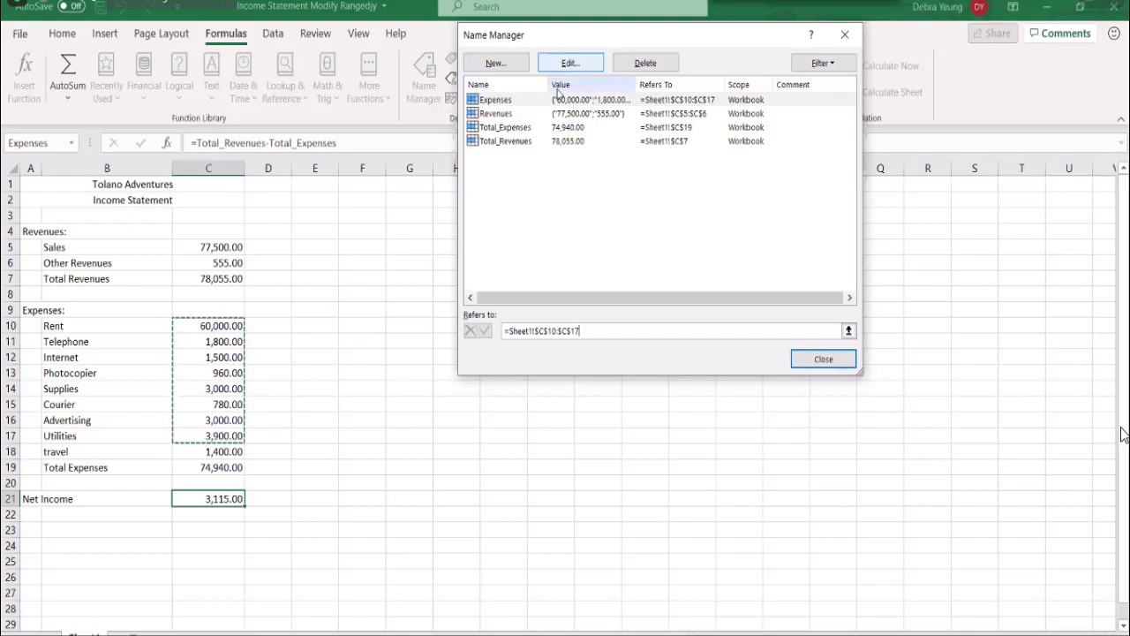
key(BackSpace)
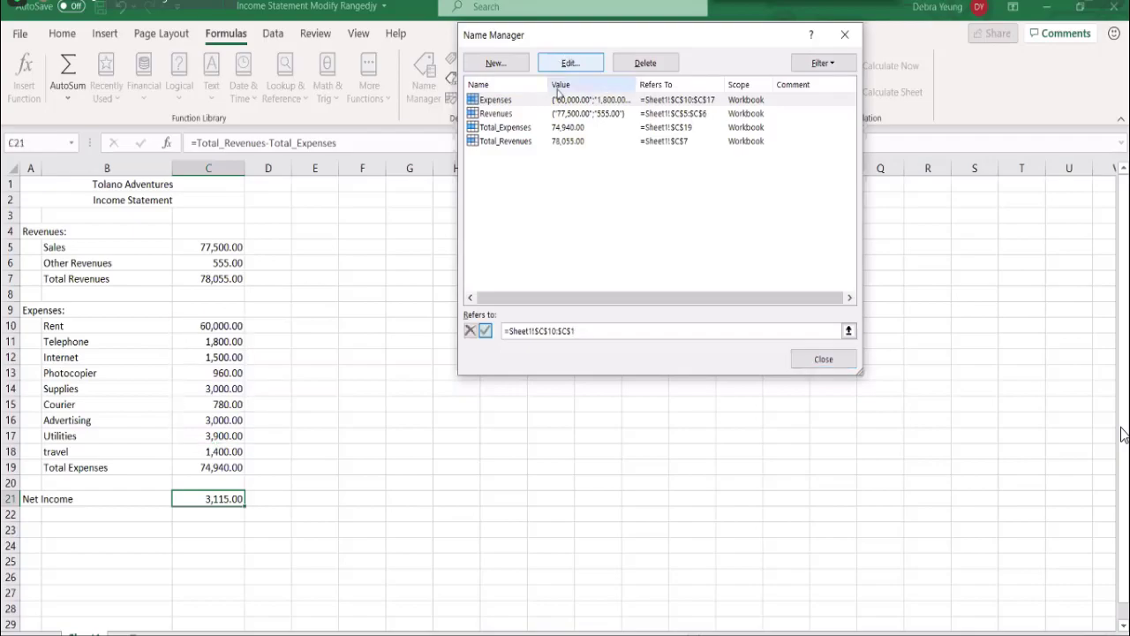
text(8)
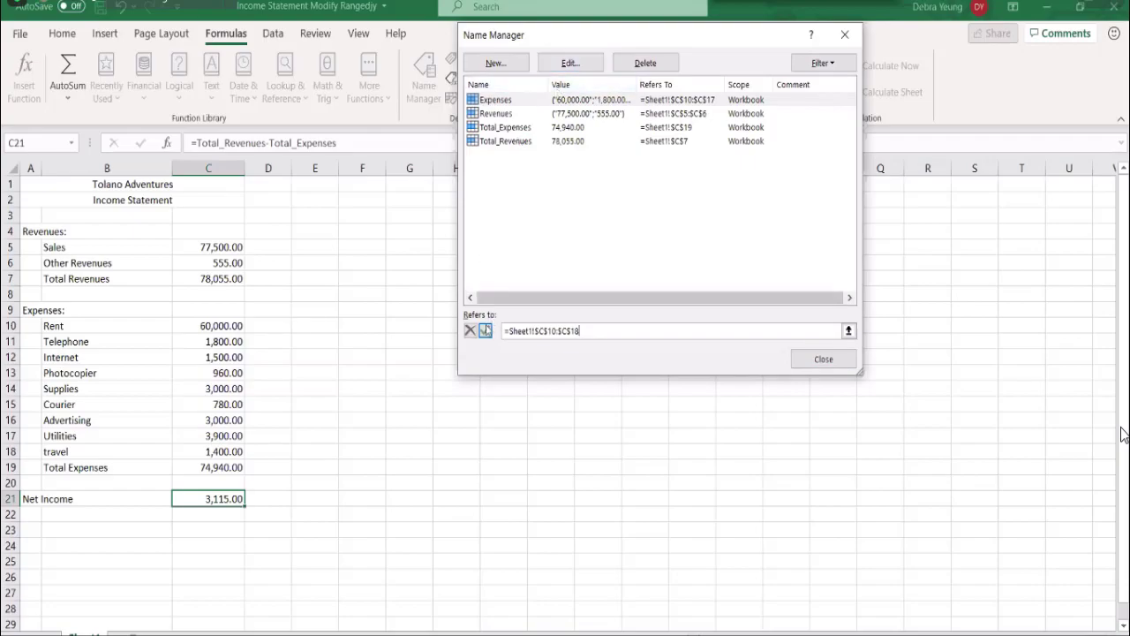
click(484, 332)
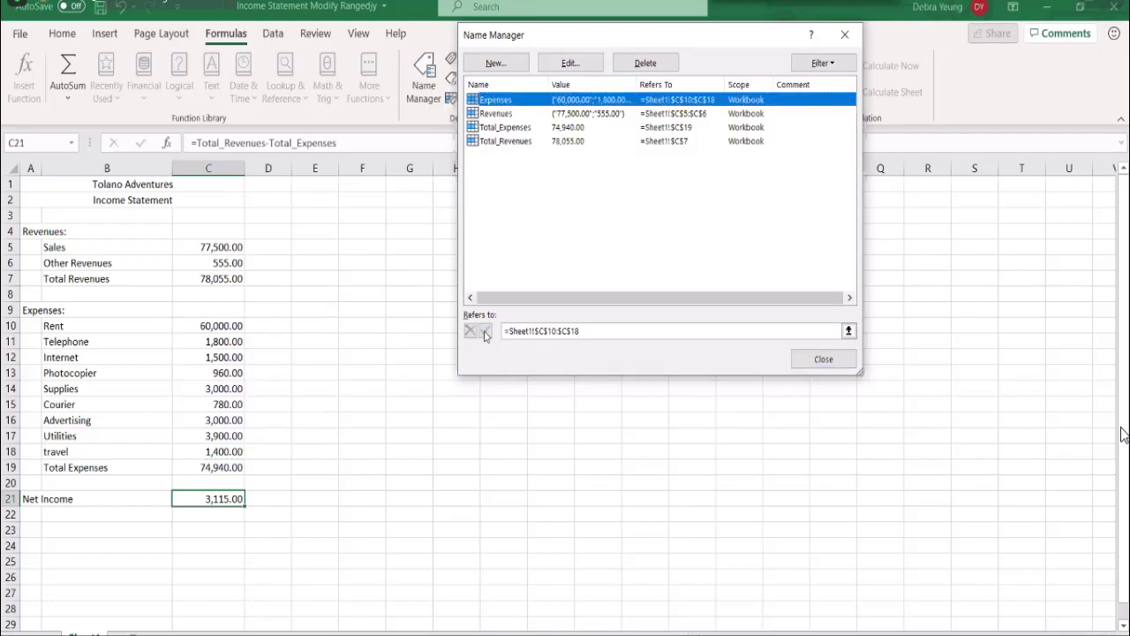
click(831, 361)
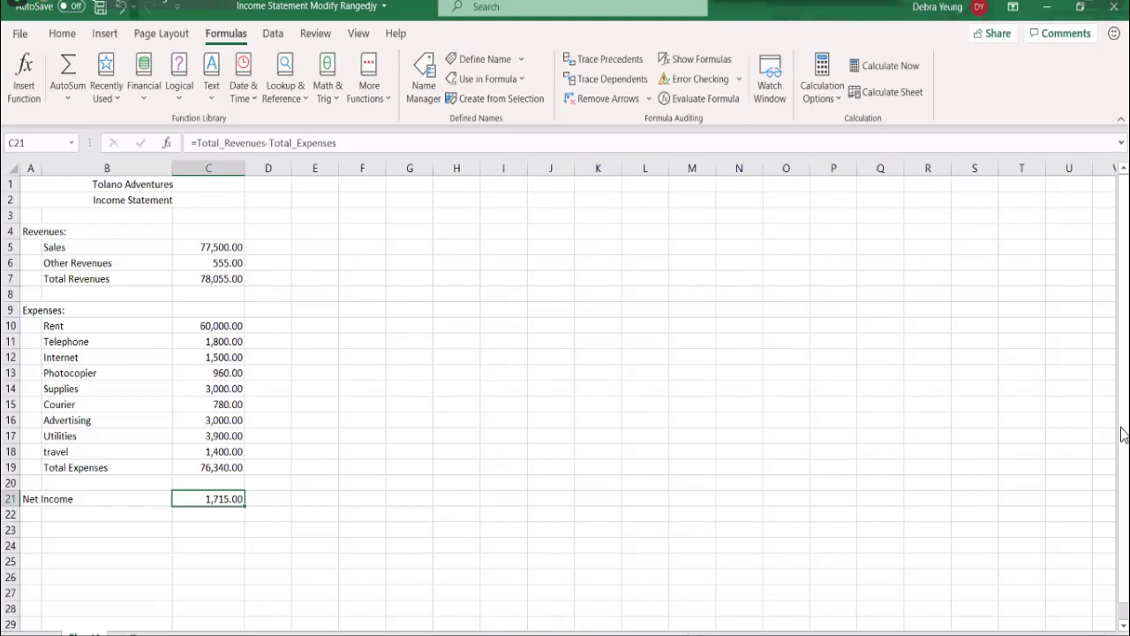
key(ctrl+z)
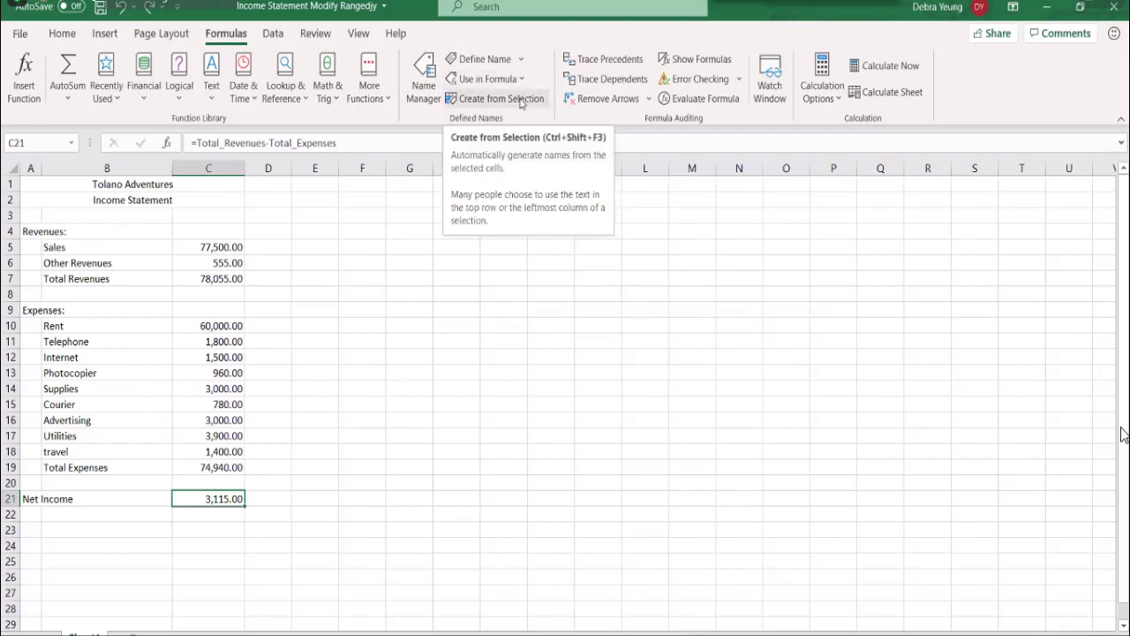
- Edit the Expenses name in the Name Manager so it refers to =Sheet1!$C$10:$C$18, including the travel row
click(413, 84)
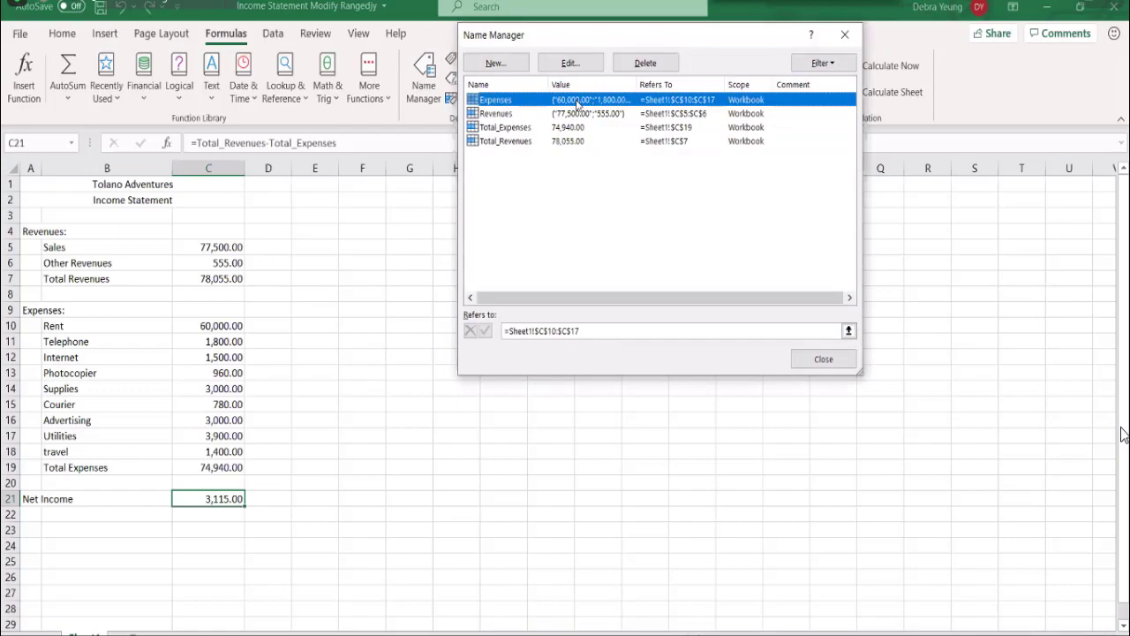
click(567, 65)
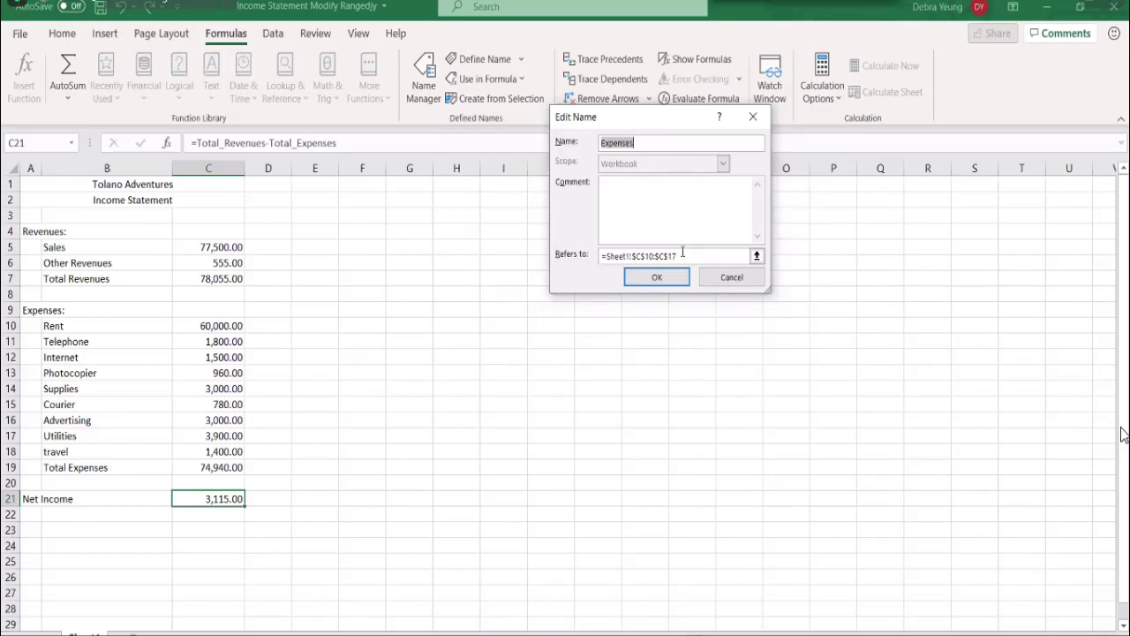
click(688, 255)
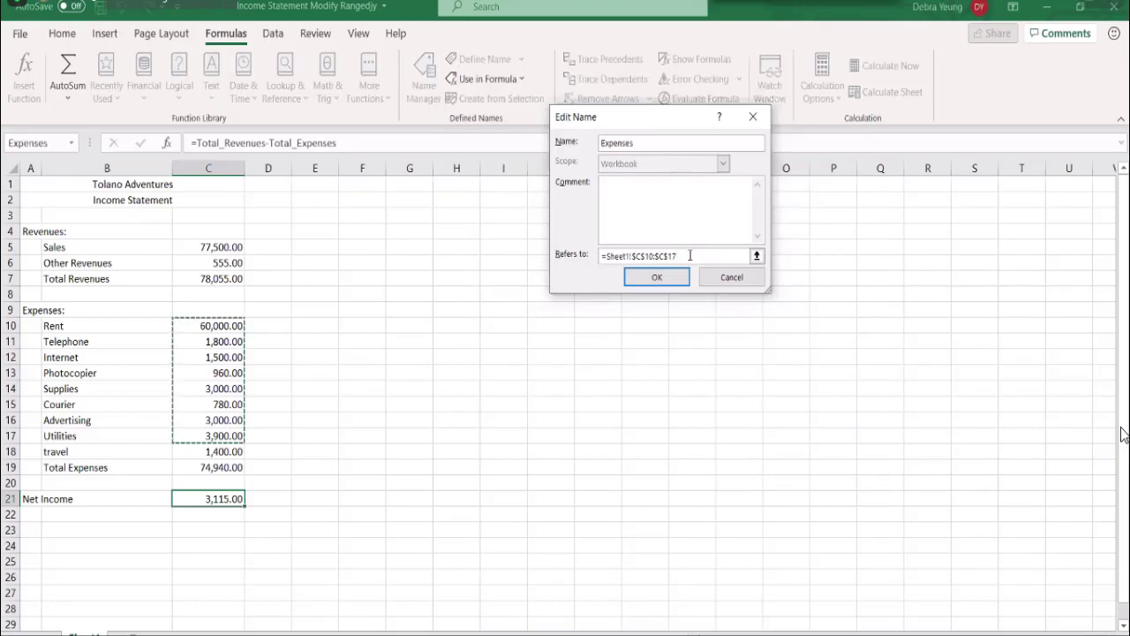
key(BackSpace)
text(8)
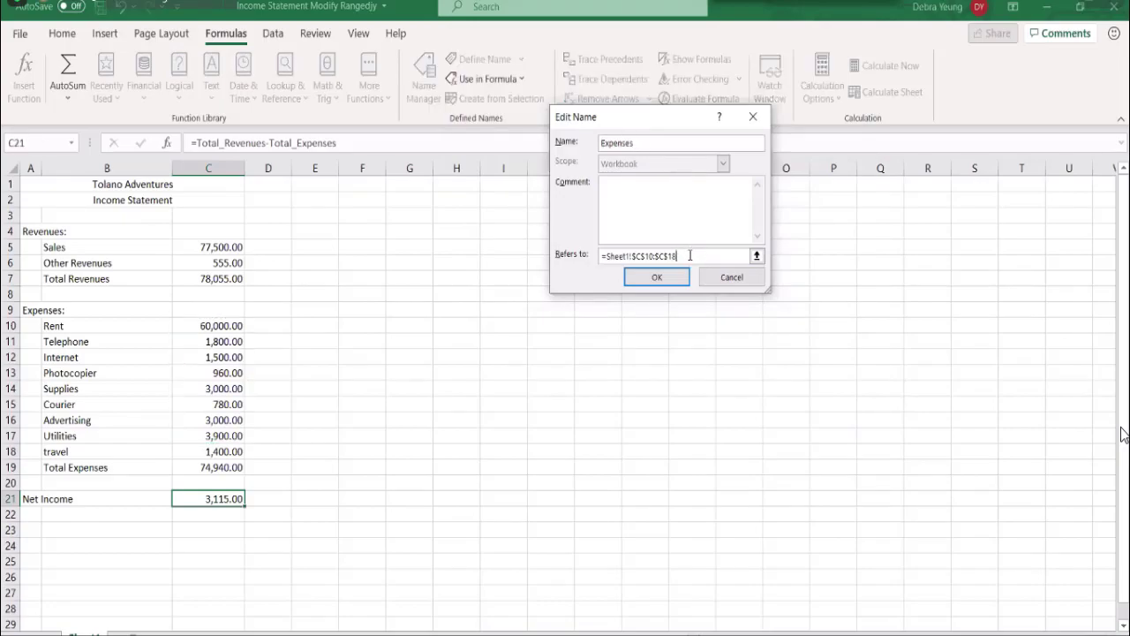
click(653, 281)
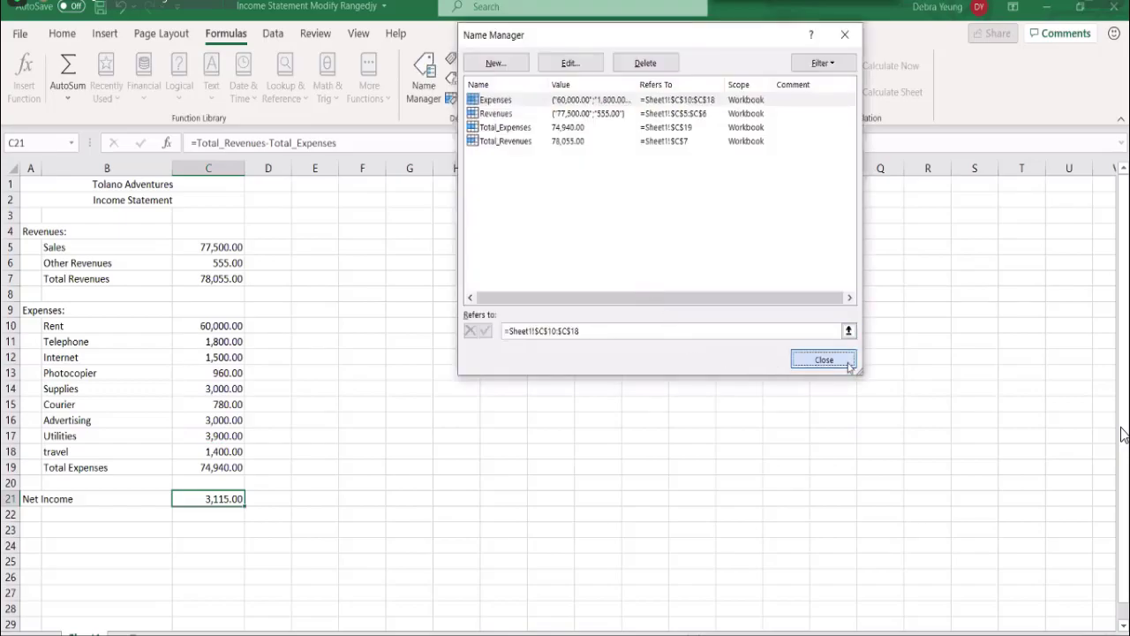
click(847, 366)
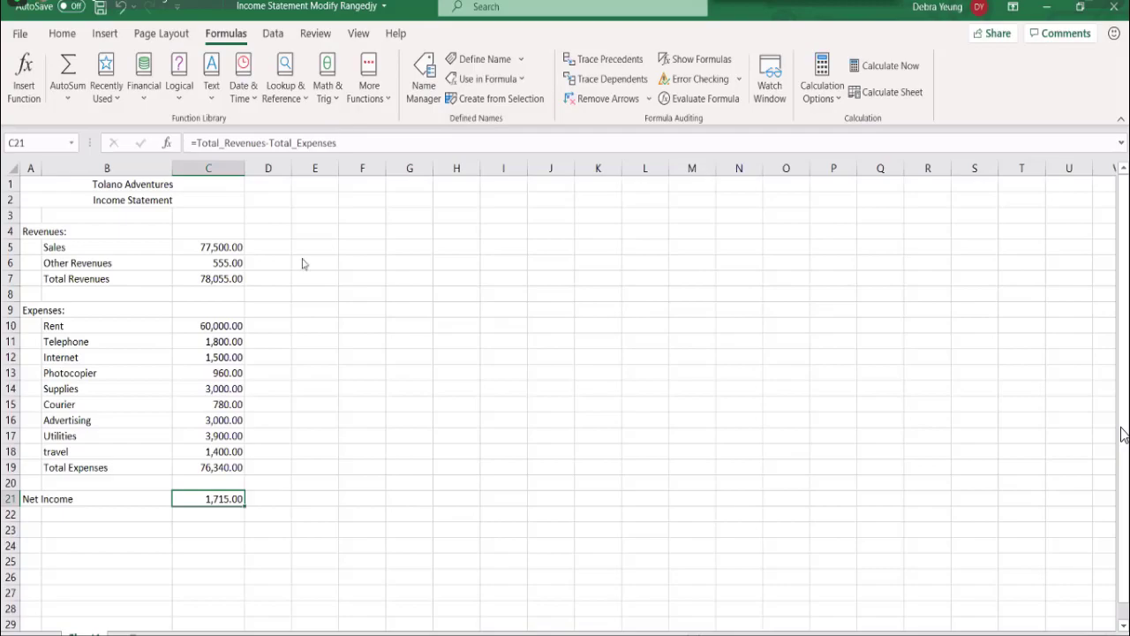
- Enter the formula =Total_Revenues-Total_Expenses in the Net Income cell C21
click(195, 495)
text(=)
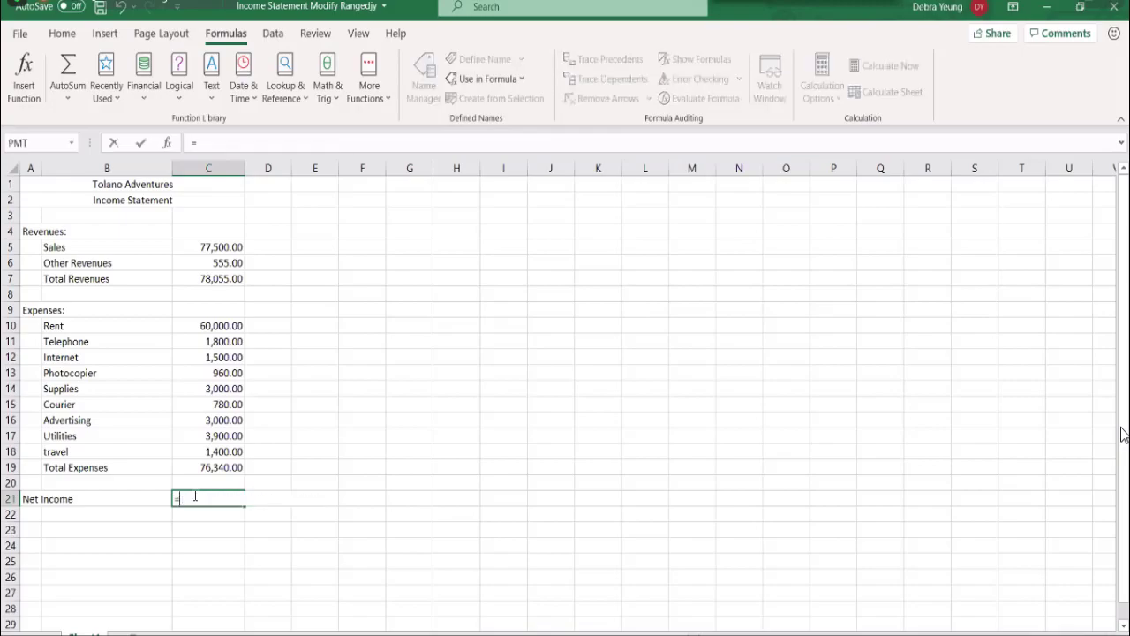
click(182, 278)
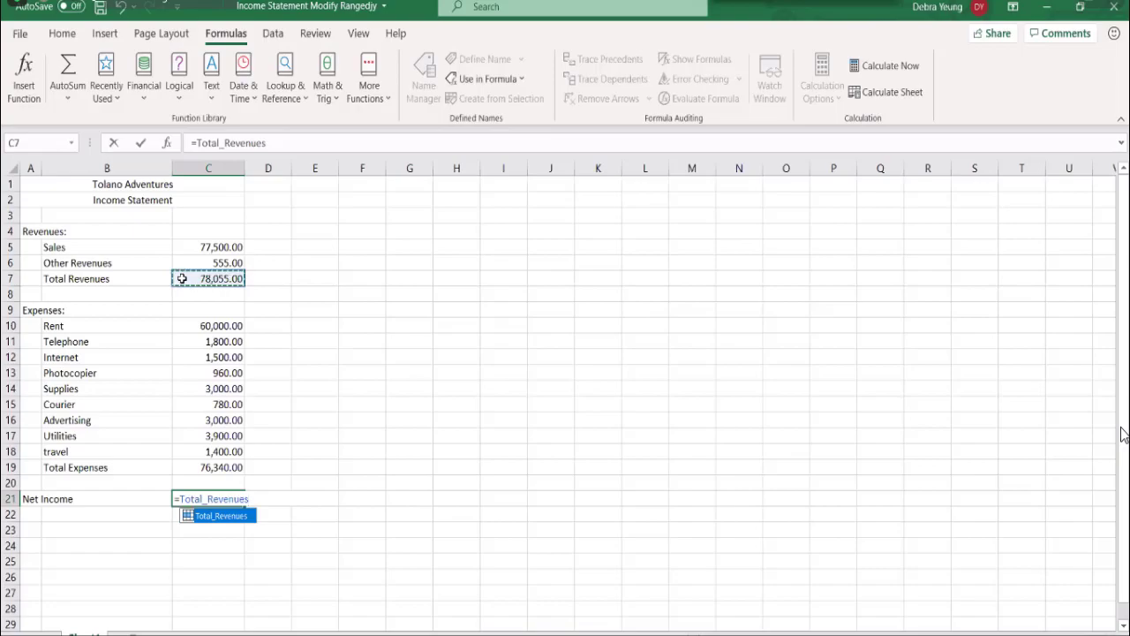
text(-)
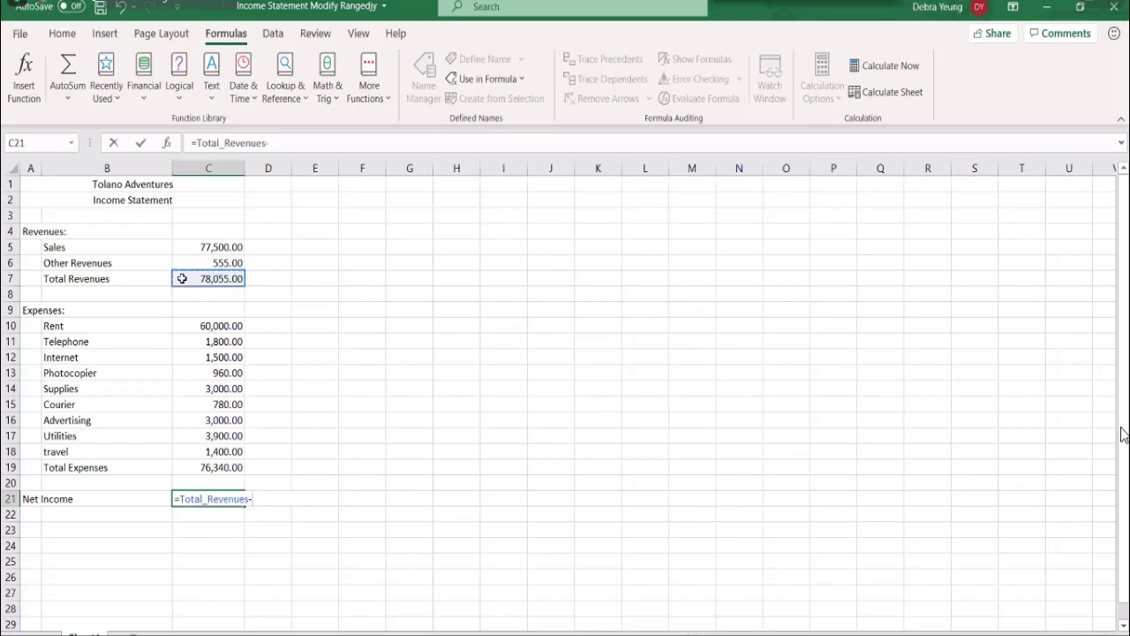
click(190, 465)
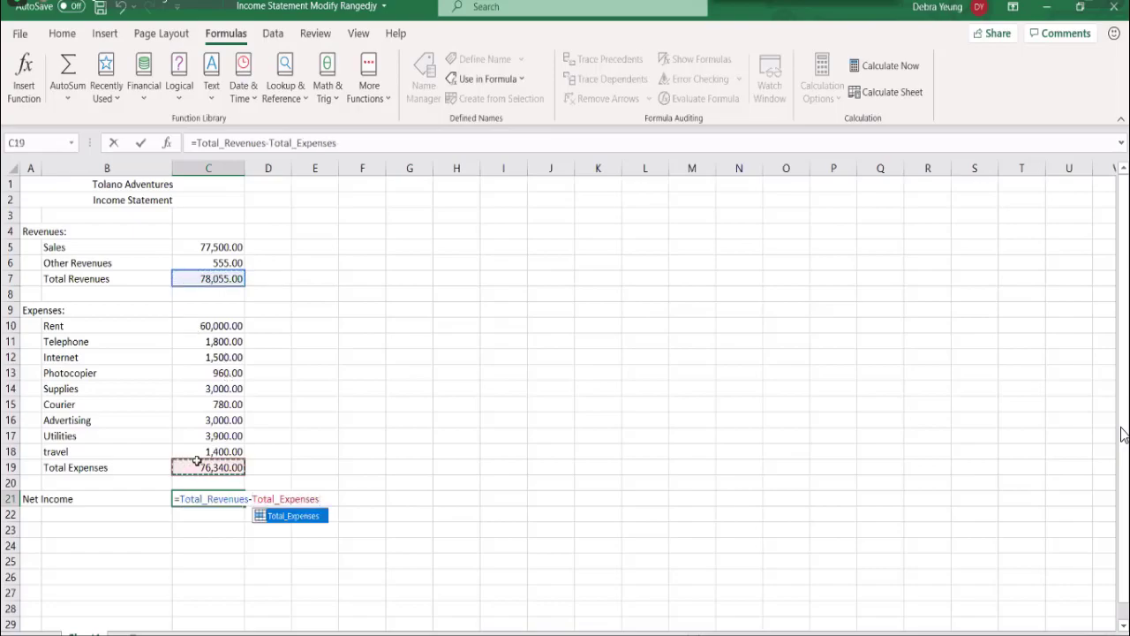
key(Return)
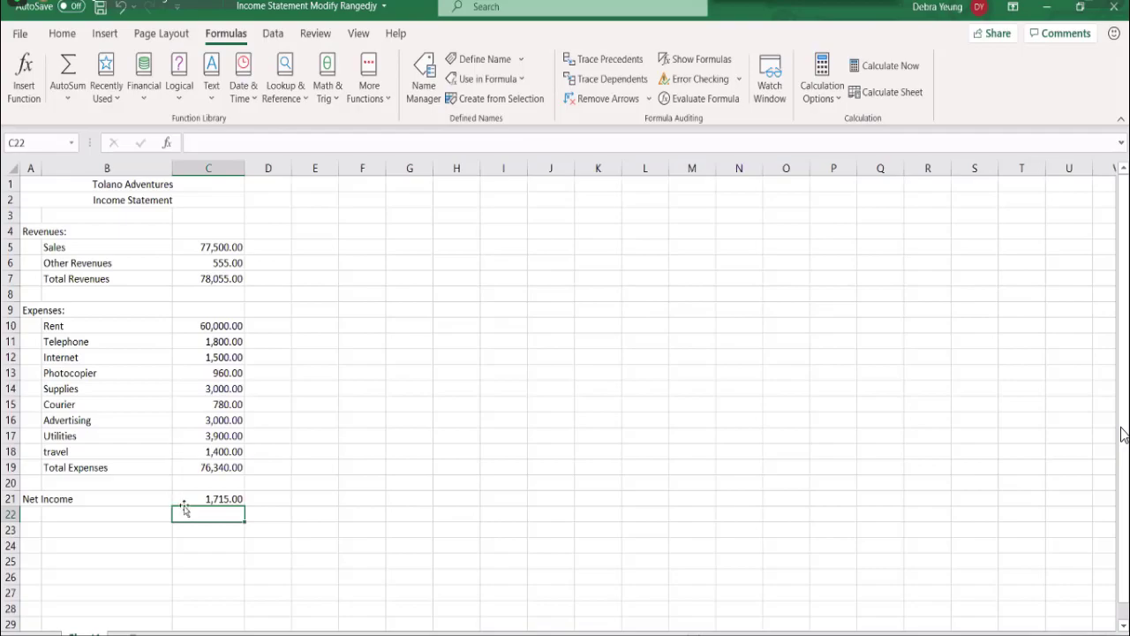
- Delete the Revenues name from the workbook's defined names and close the Name Manager
click(184, 502)
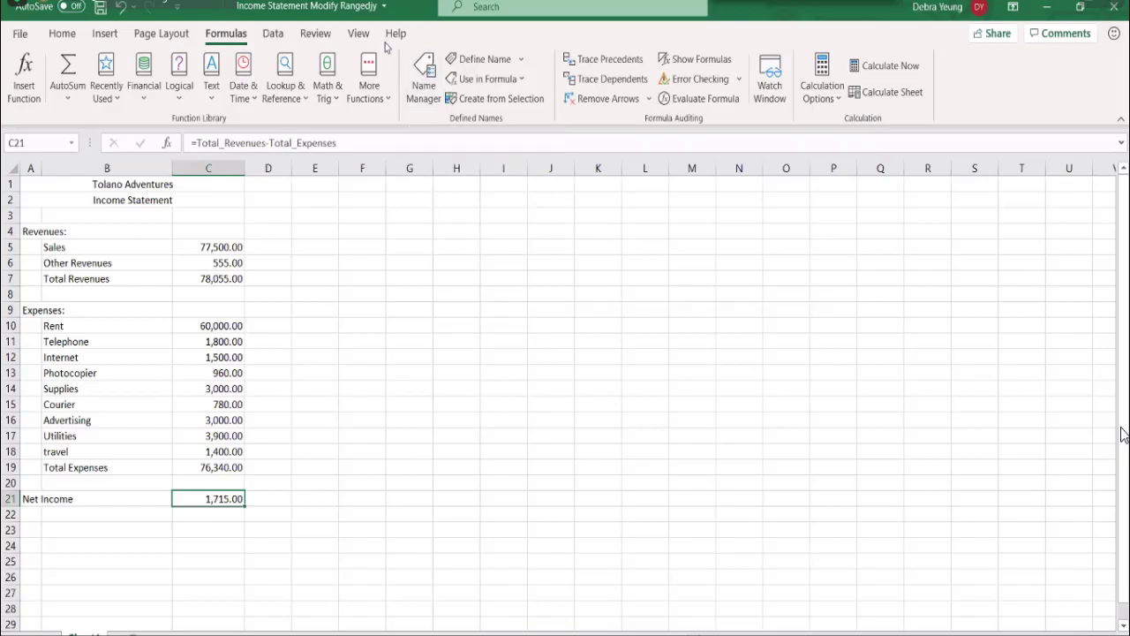
click(420, 71)
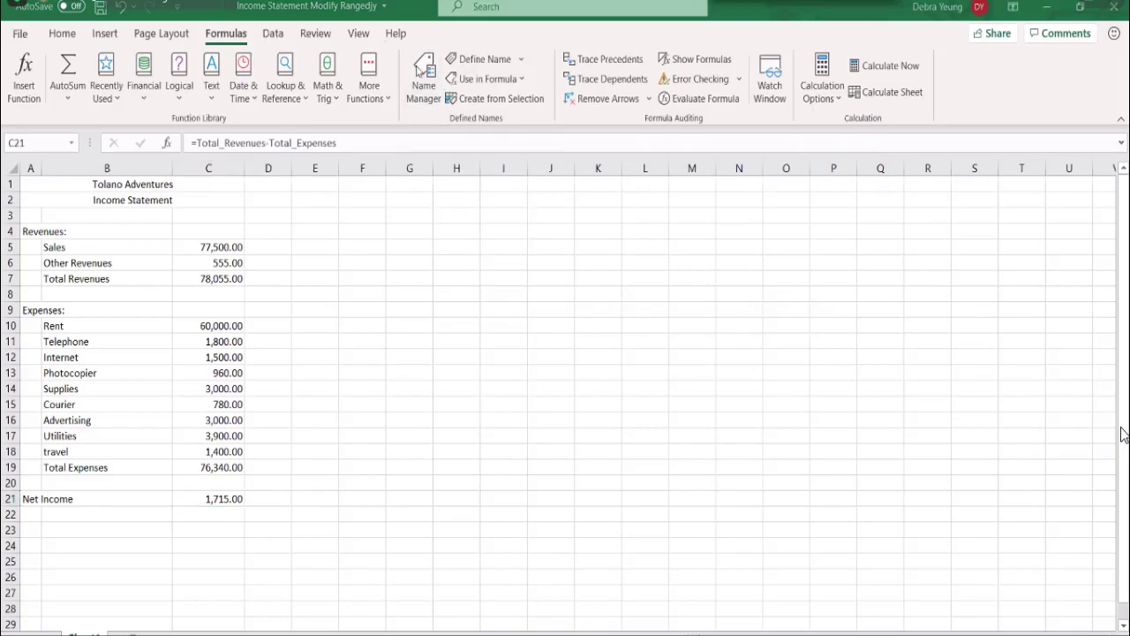
click(420, 73)
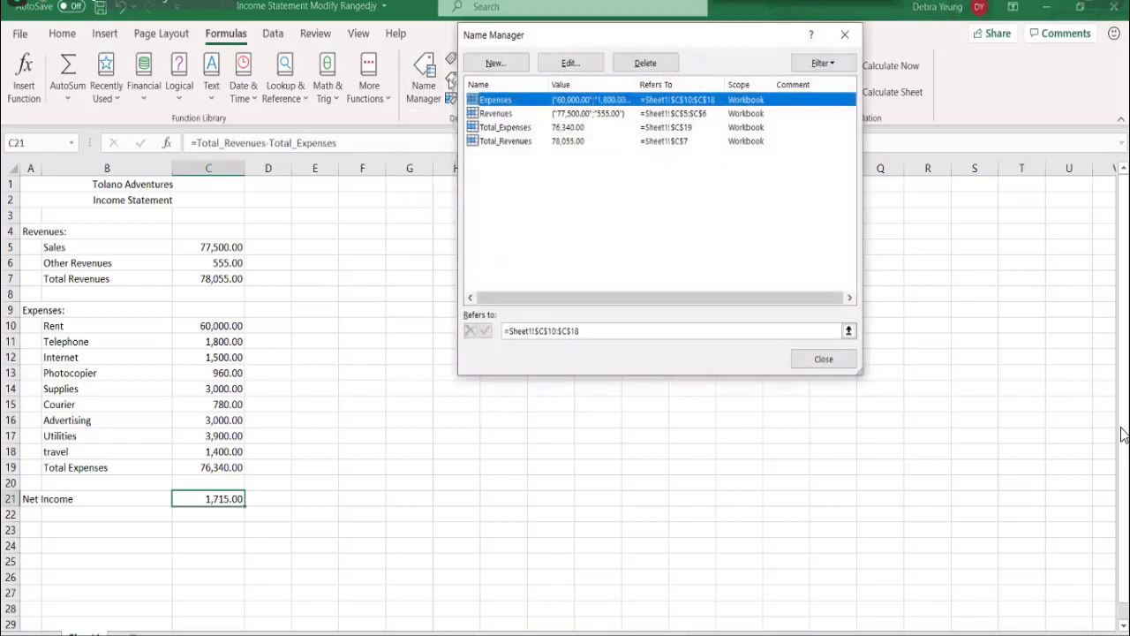
click(492, 115)
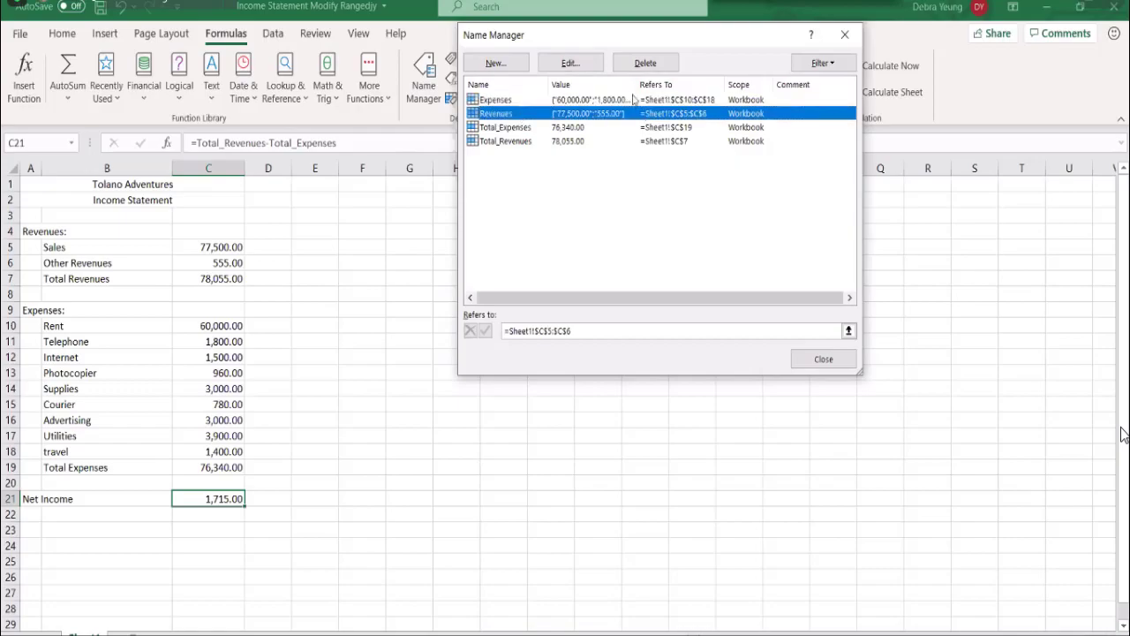
click(637, 64)
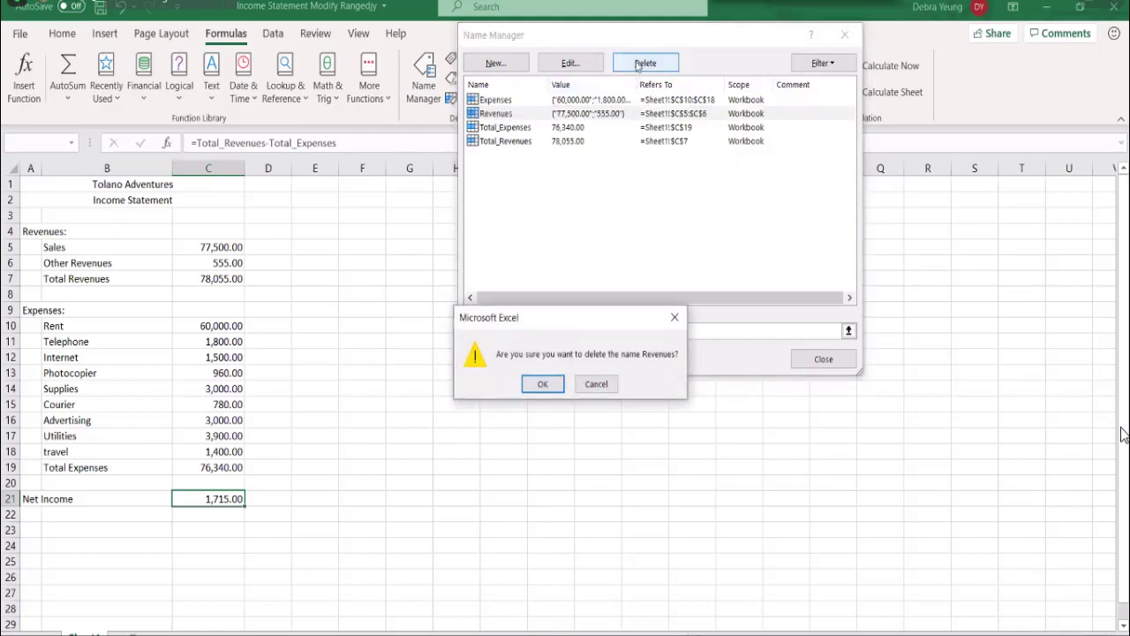
click(530, 386)
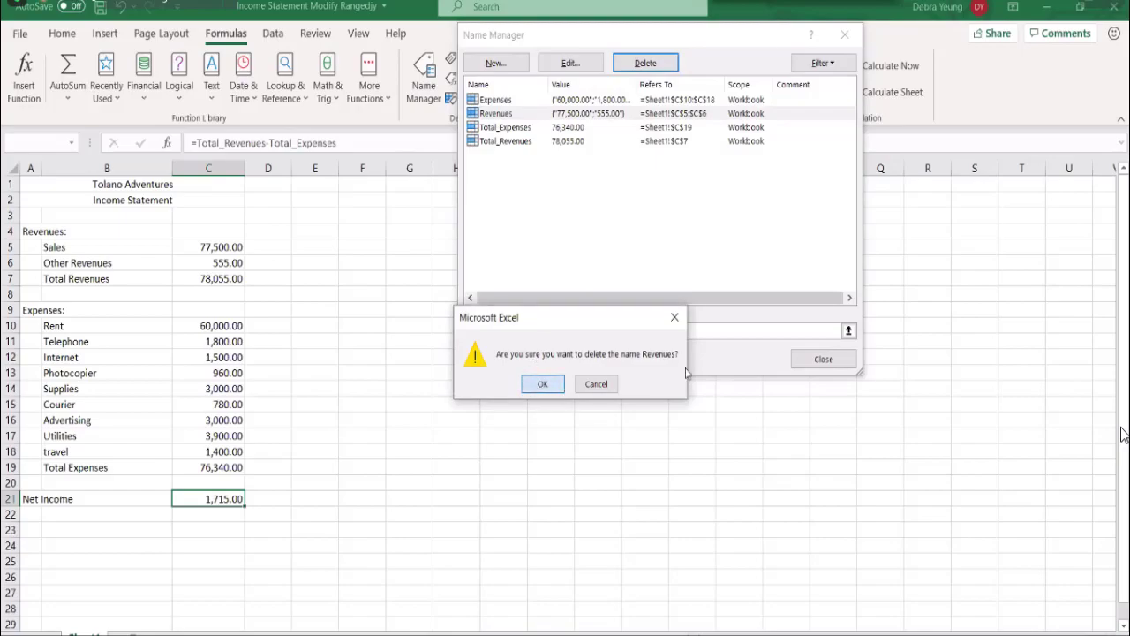
click(826, 365)
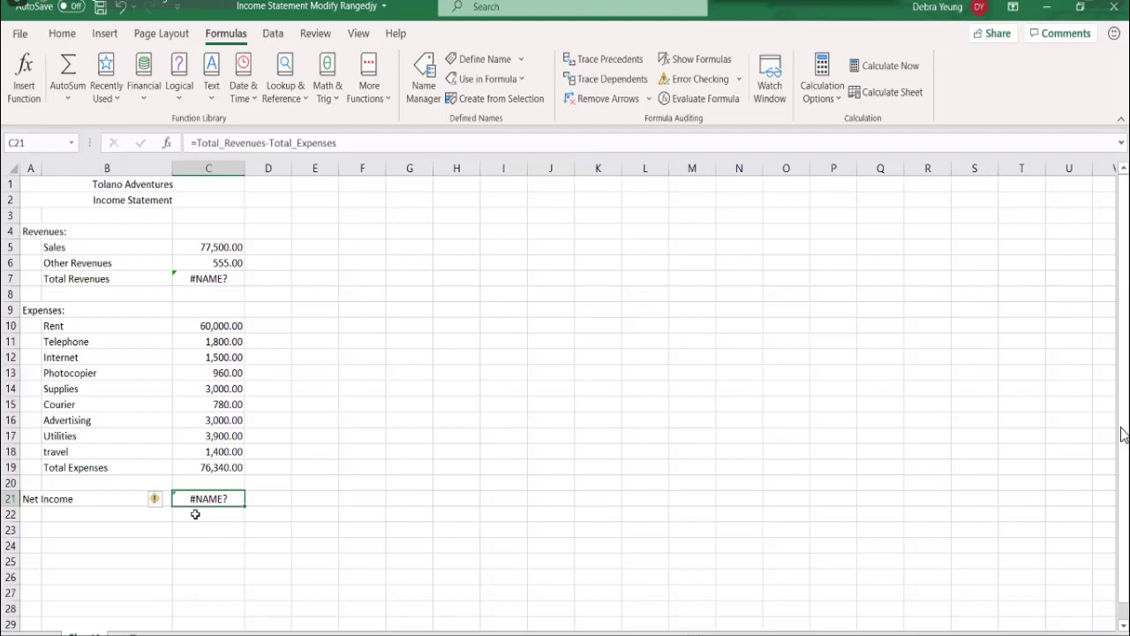
- Undo the deletion of the Revenues name and save the workbook
key(ctrl+z)
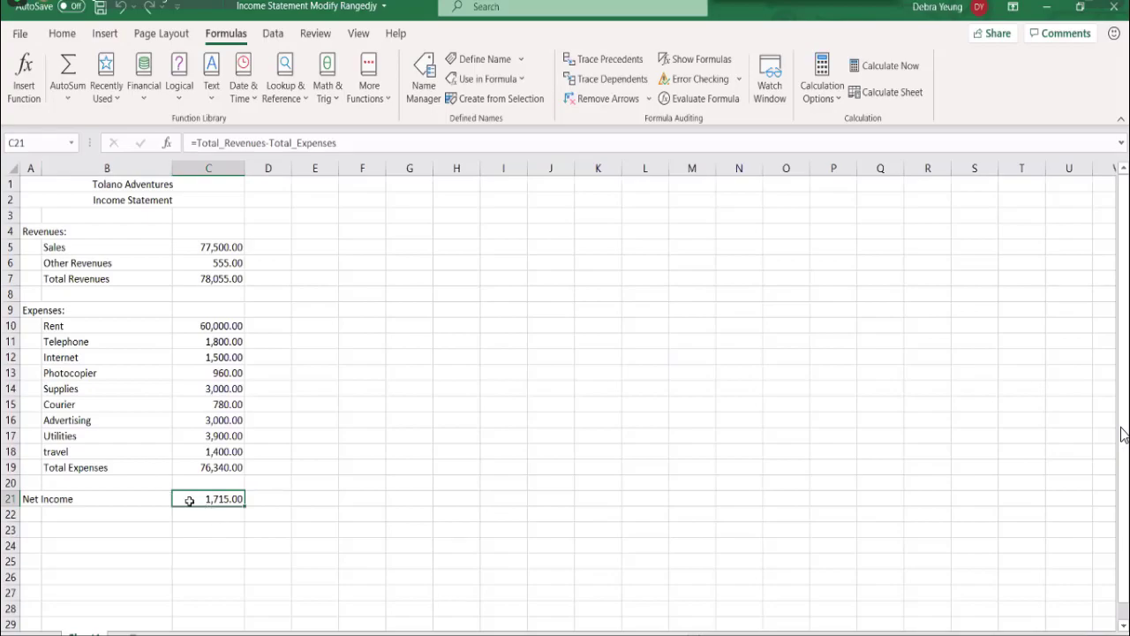
key(ctrl+s)
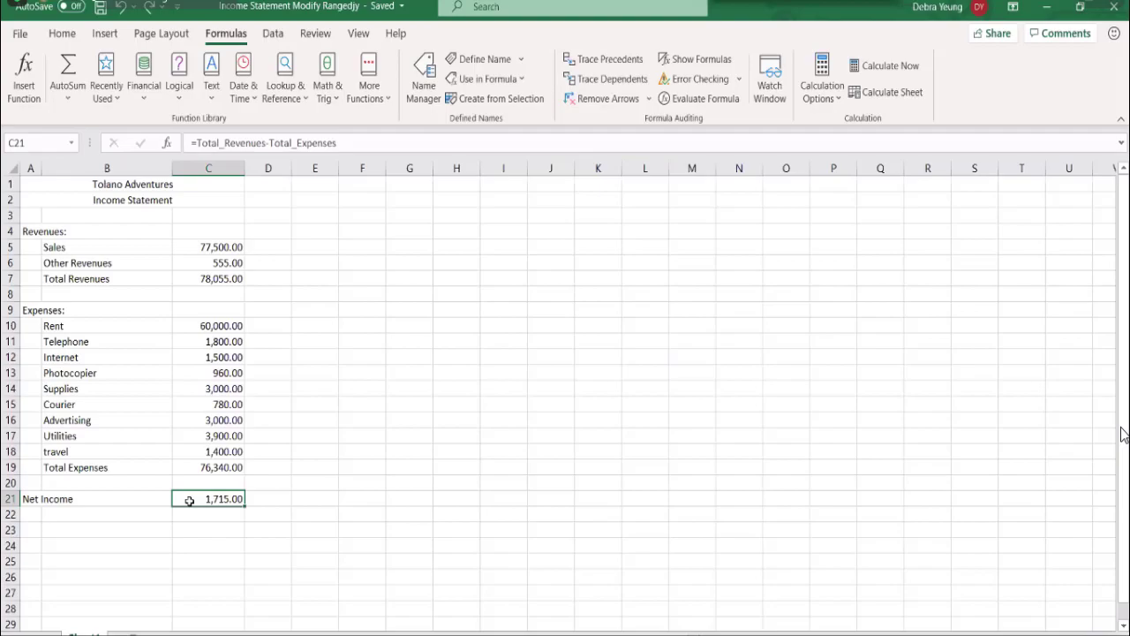
- Redo the deletion of the Revenues name and bring up the Name Manager
click(149, 15)
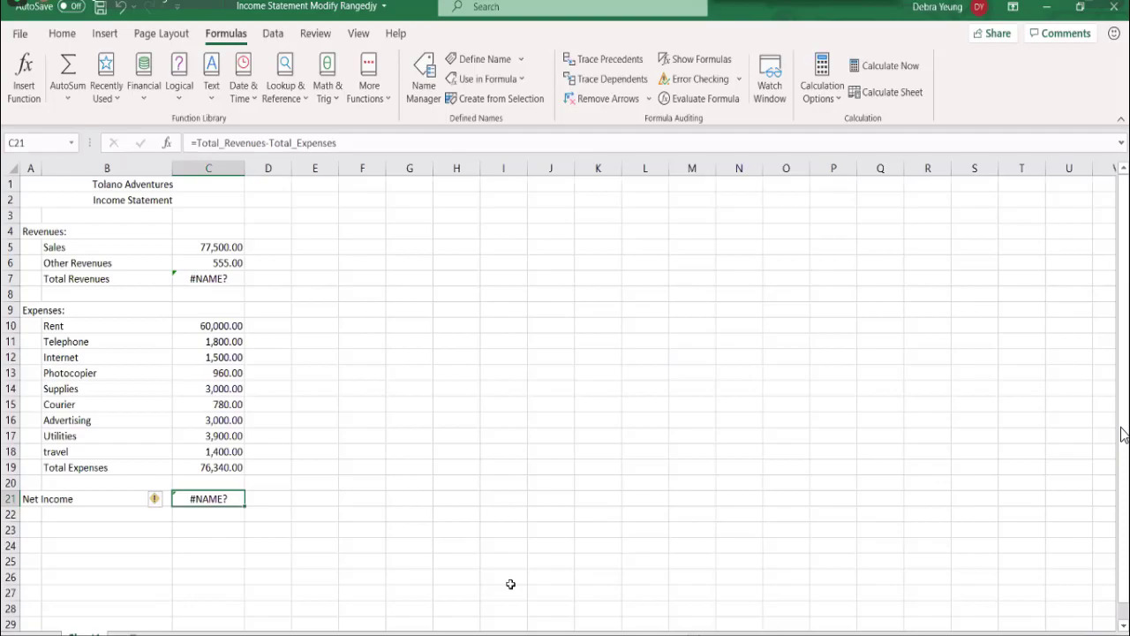
key(ctrl+F3)
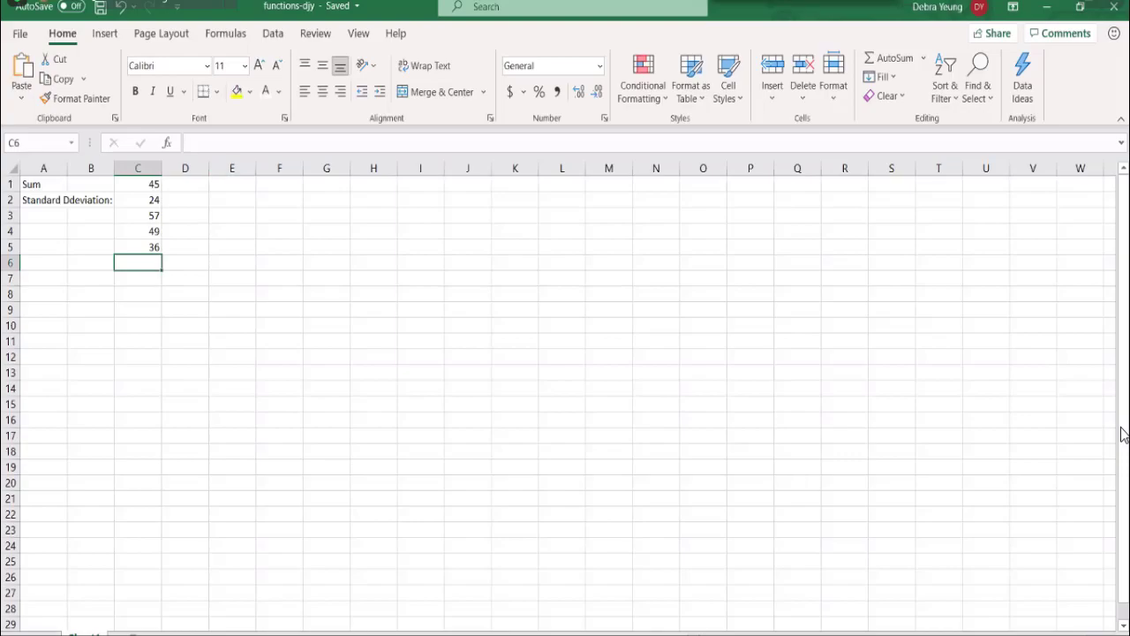
- Correct the misspelled label in cell A2 to read "Standard Deviation:"
ctrl+scroll(1123, 433, up, 6)
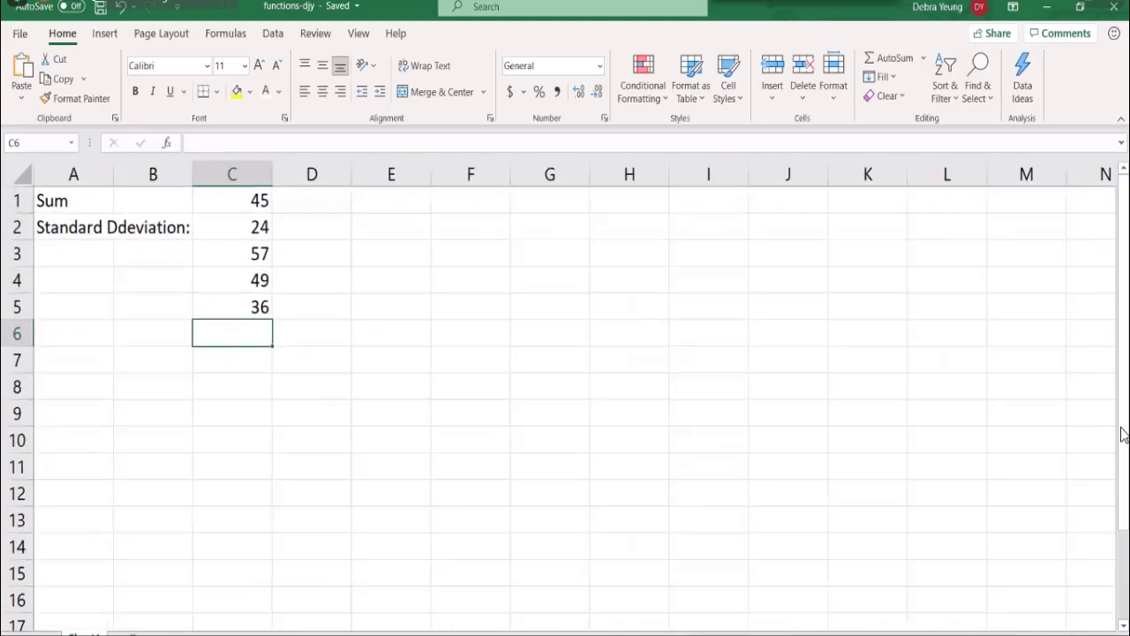
ctrl+scroll(1122, 432, up, 2)
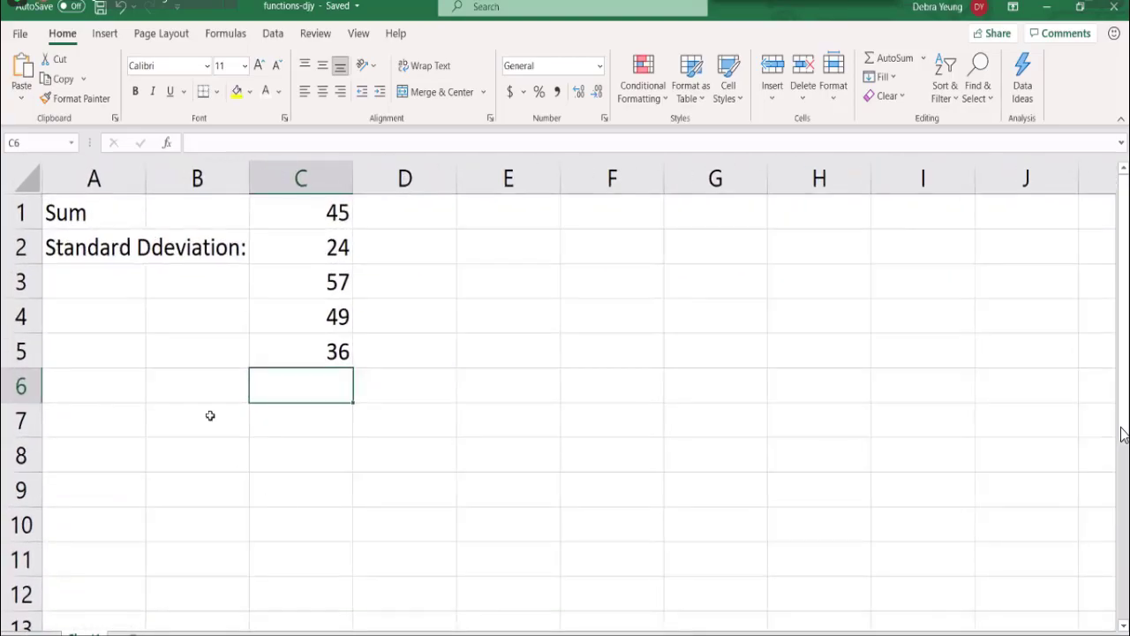
click(115, 253)
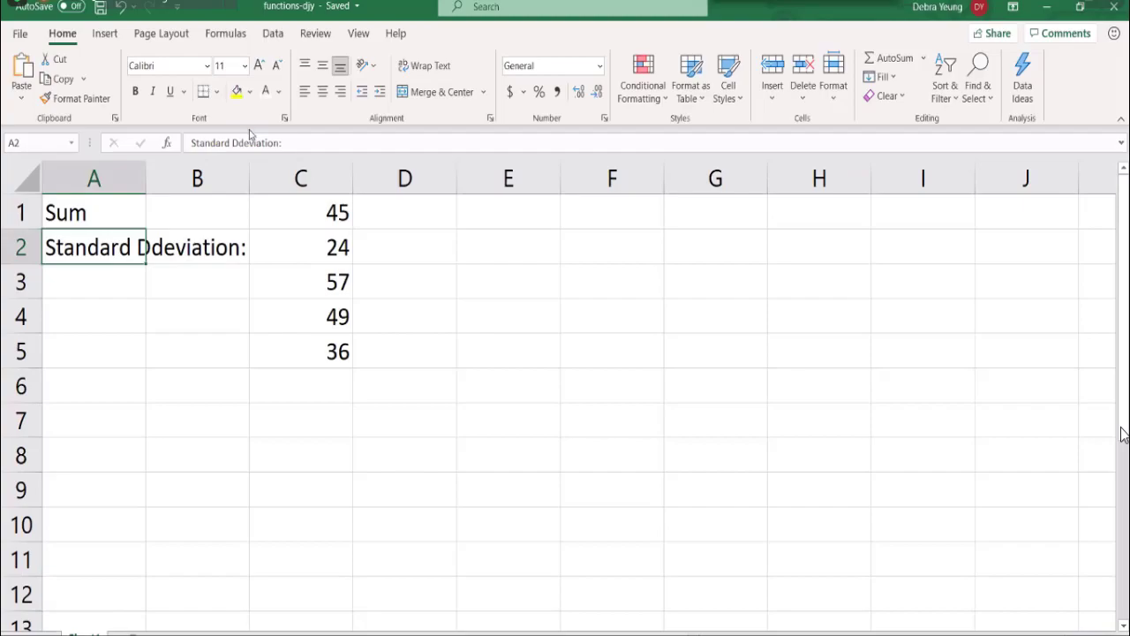
click(163, 253)
click(121, 251)
click(128, 297)
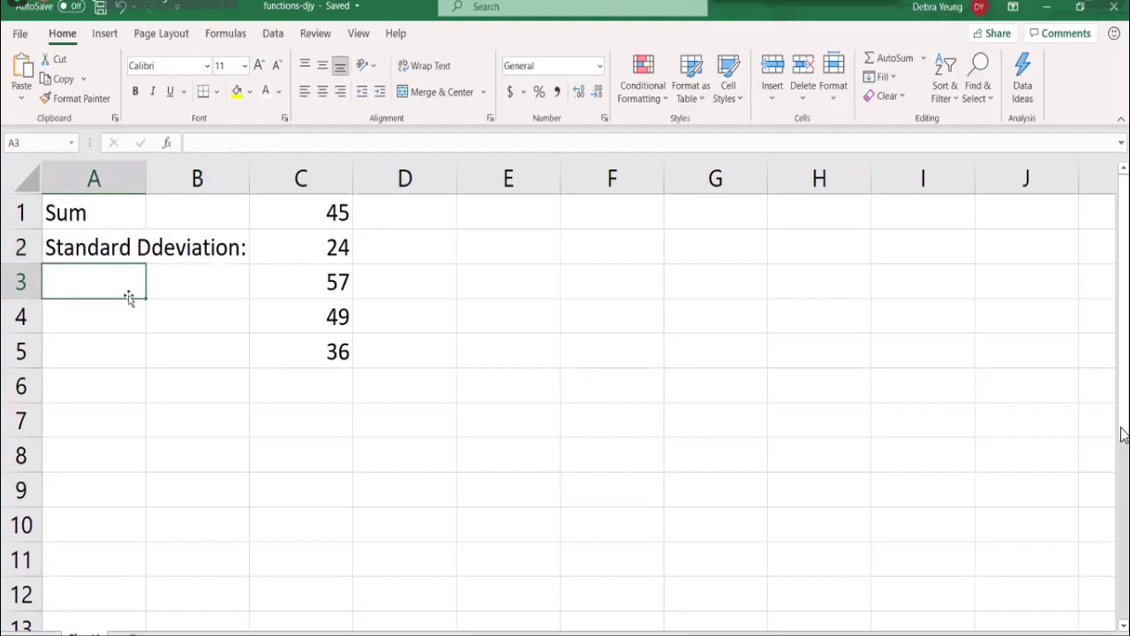
click(111, 248)
click(233, 143)
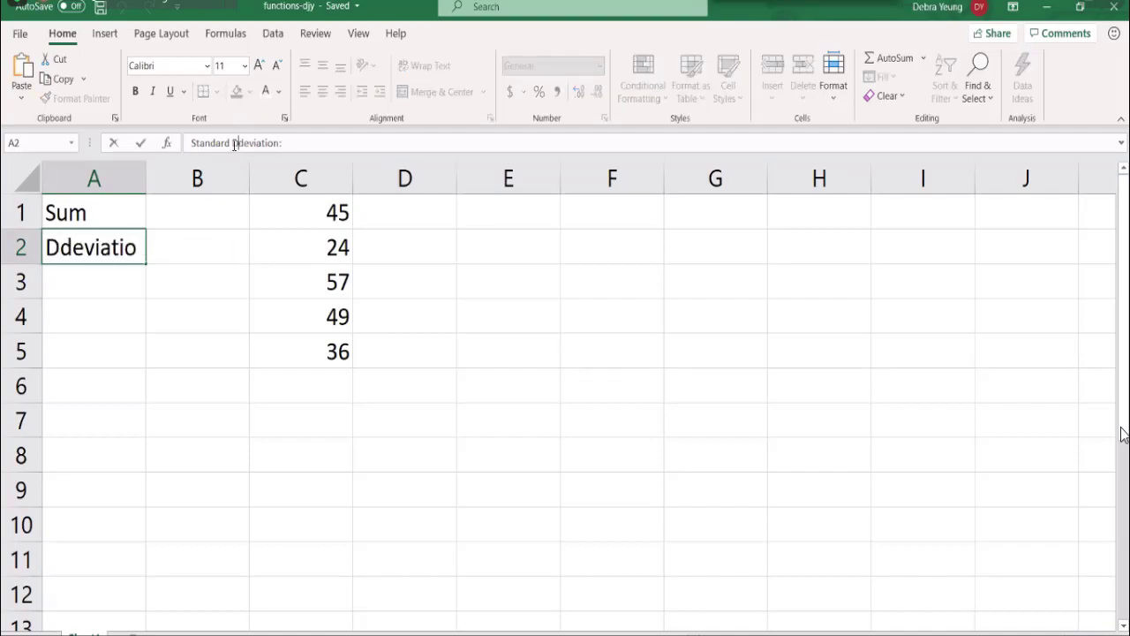
key(Delete)
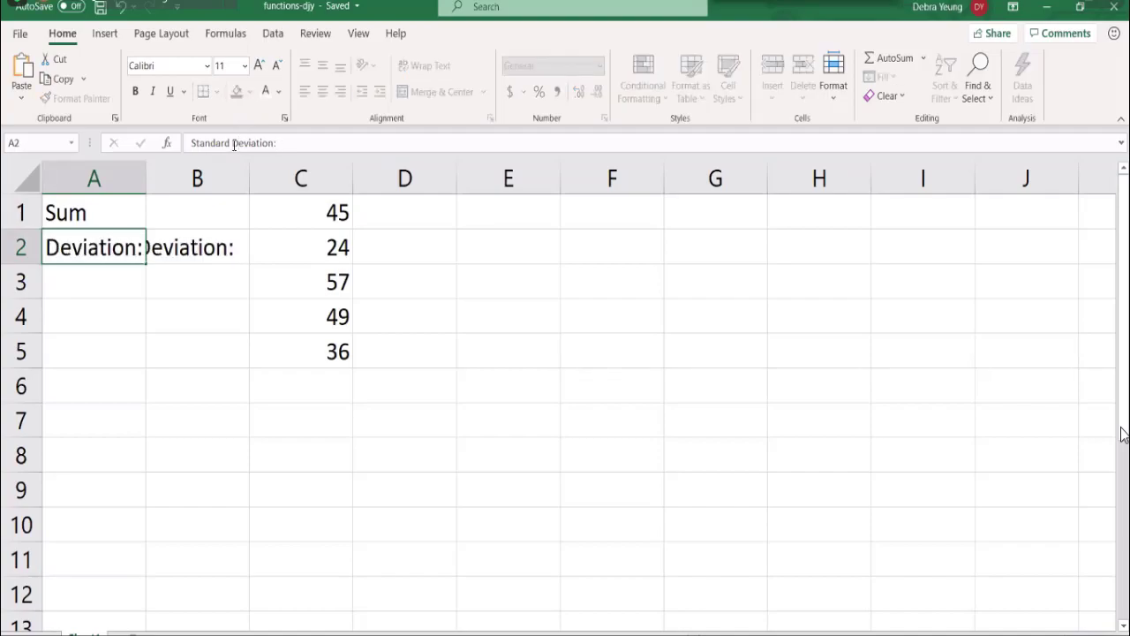
key(Return)
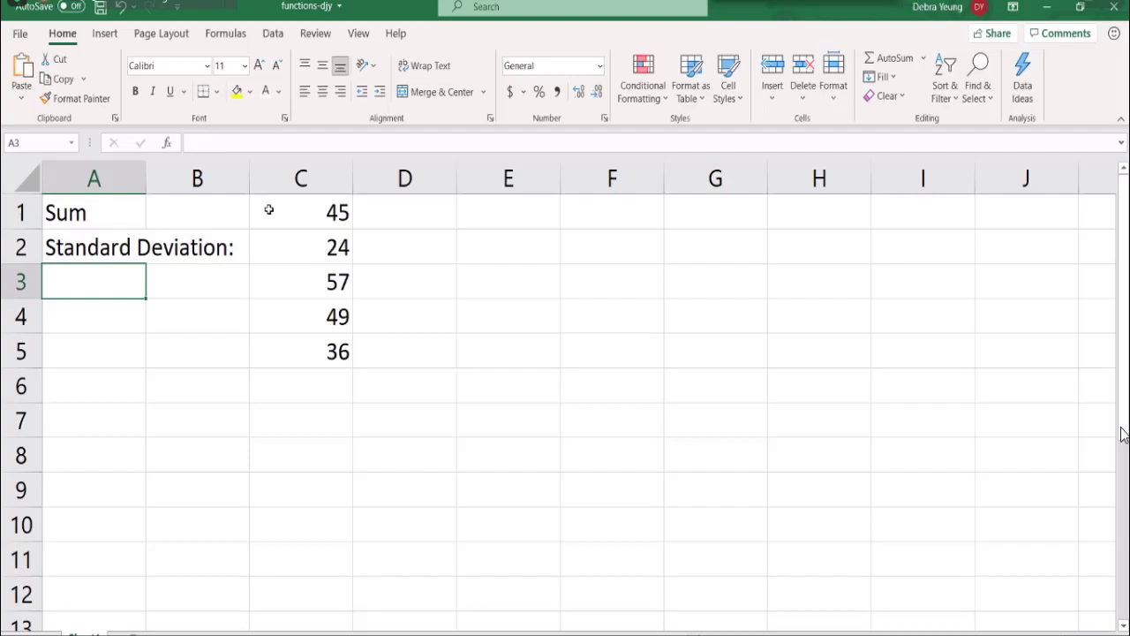
- Enter the question "how many built in functions are ther in excel?" in cell D7
click(374, 422)
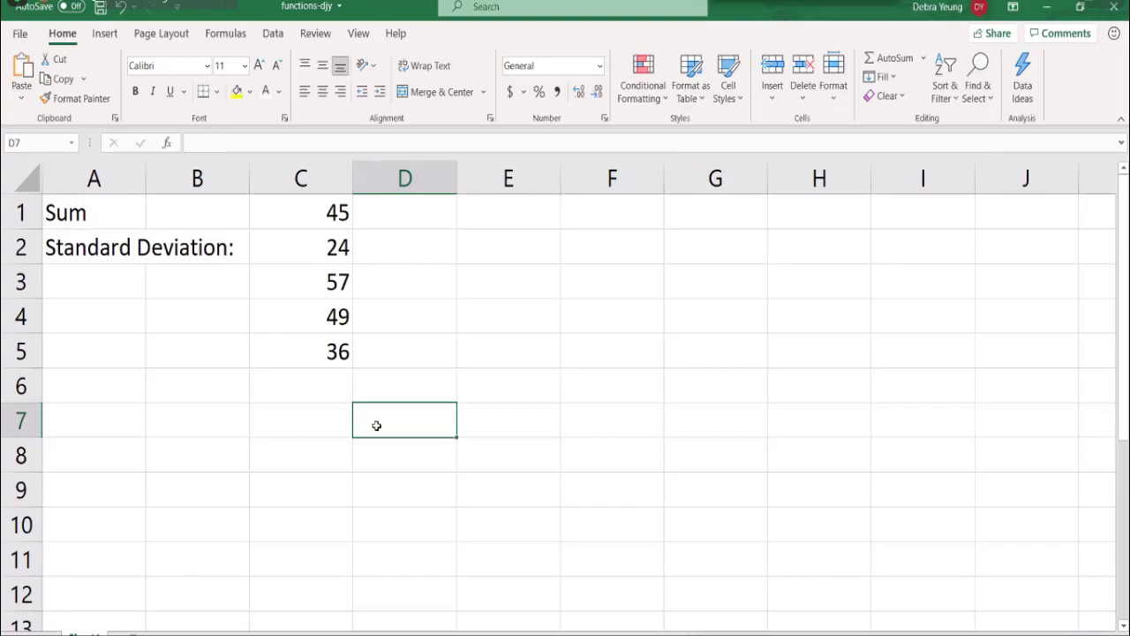
text(how many built in functions are ther in excel)
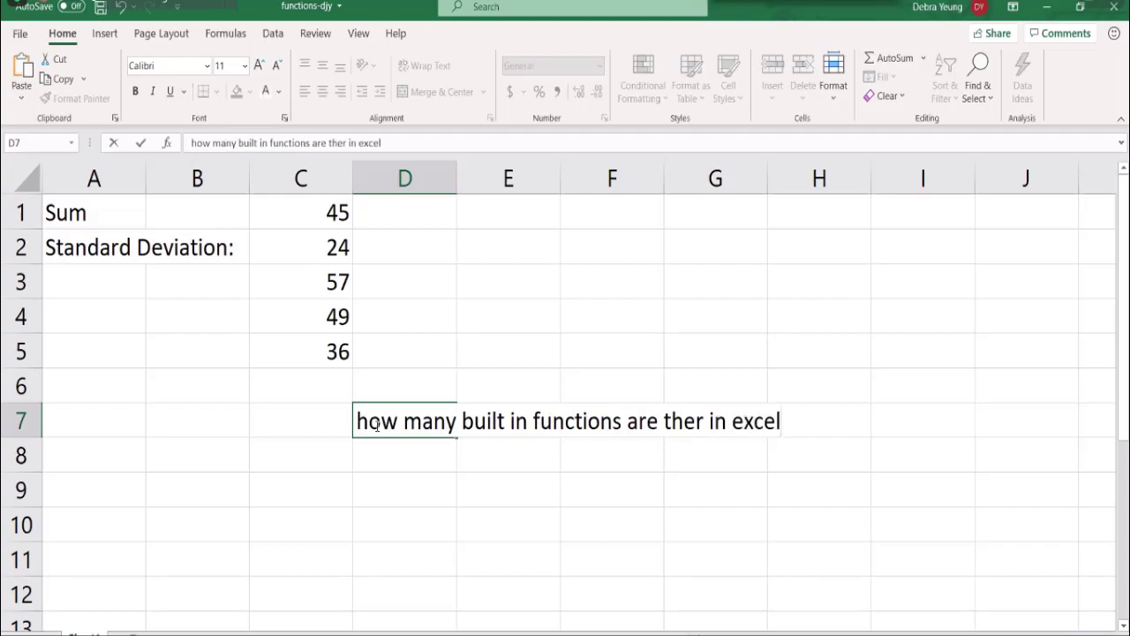
text(?)
key(Return)
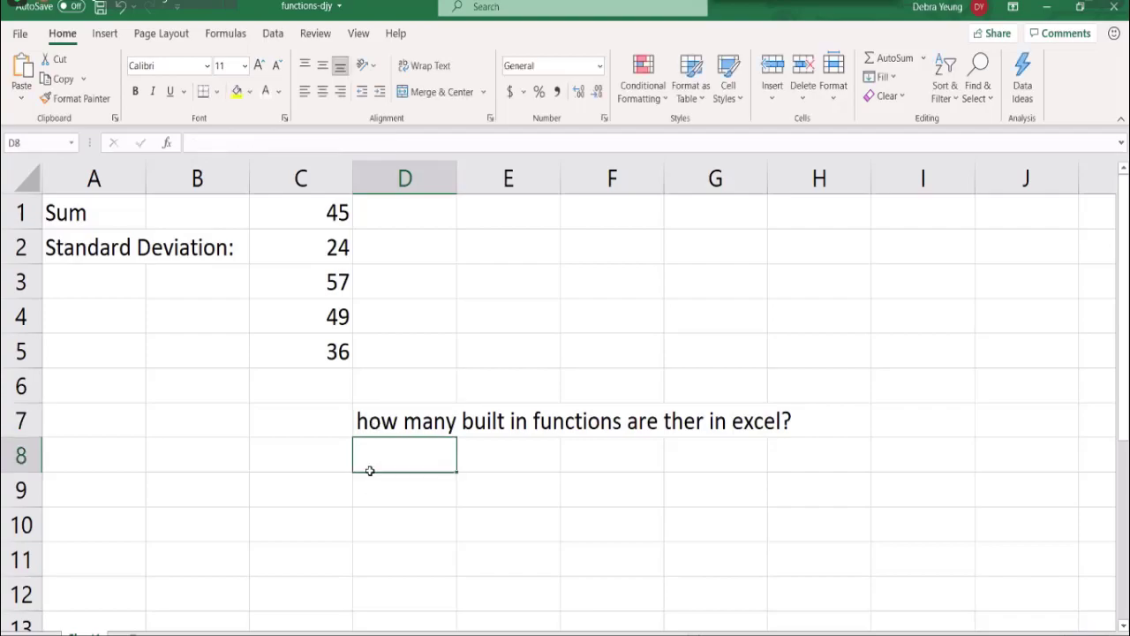
- Copy the question in cell D7 and switch to the meeting chat to share it with everyone
click(374, 427)
key(ctrl+c)
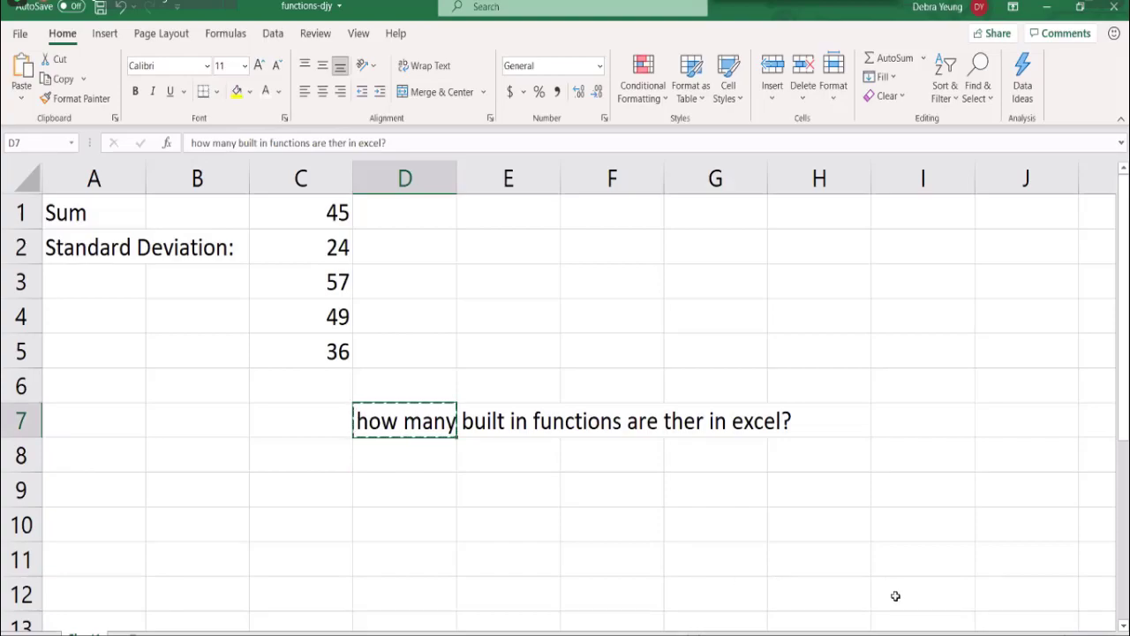
key(alt+Tab)
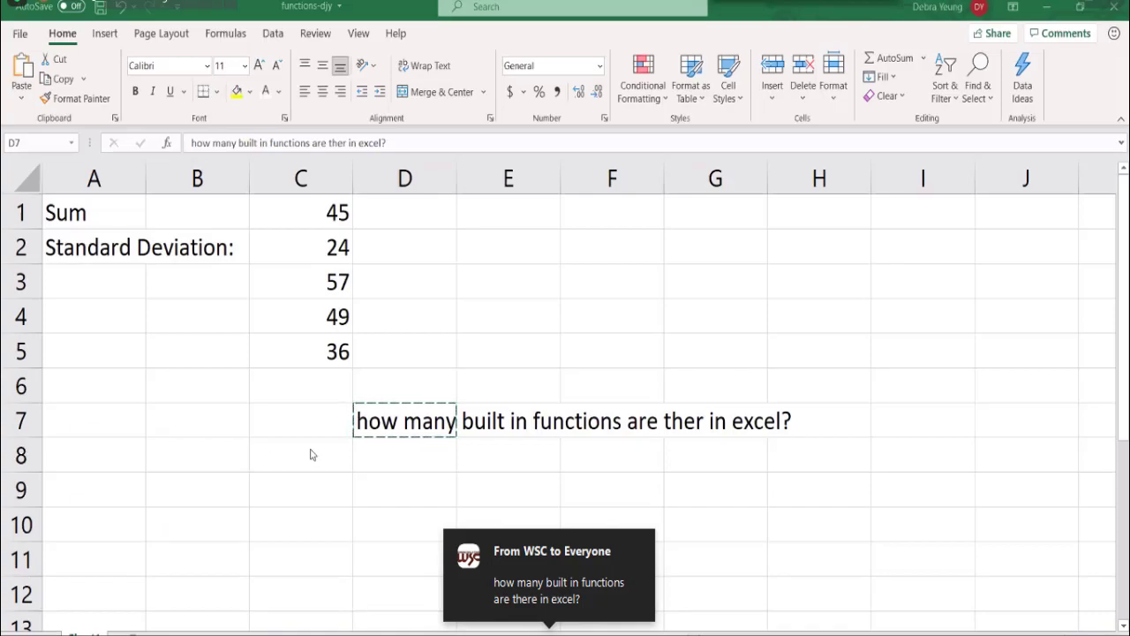
click(374, 425)
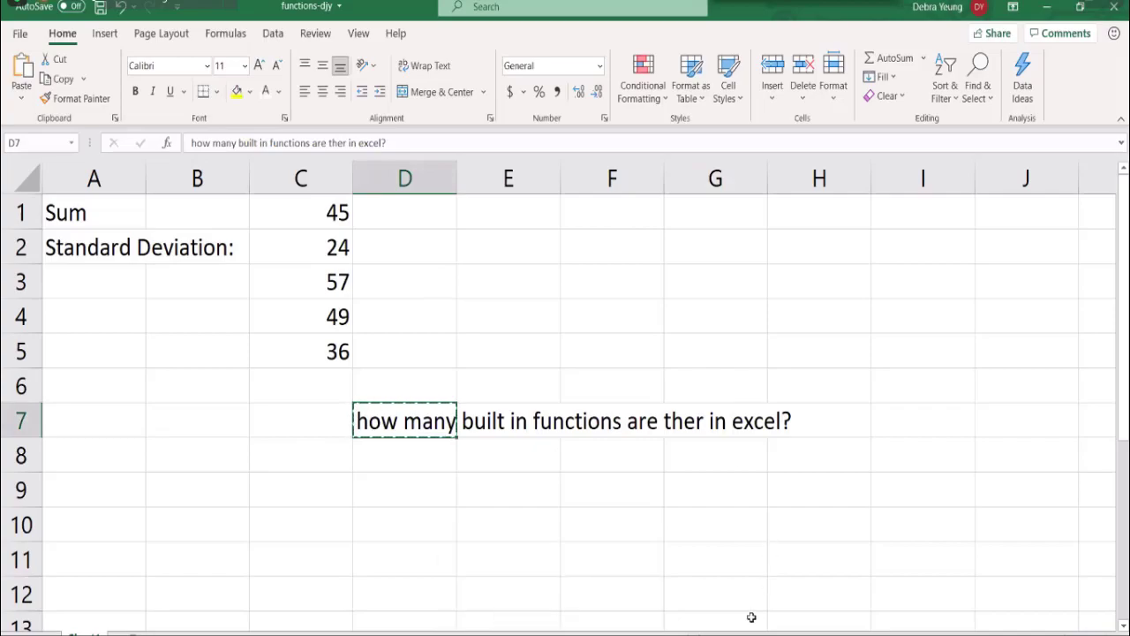
key(alt+Tab)
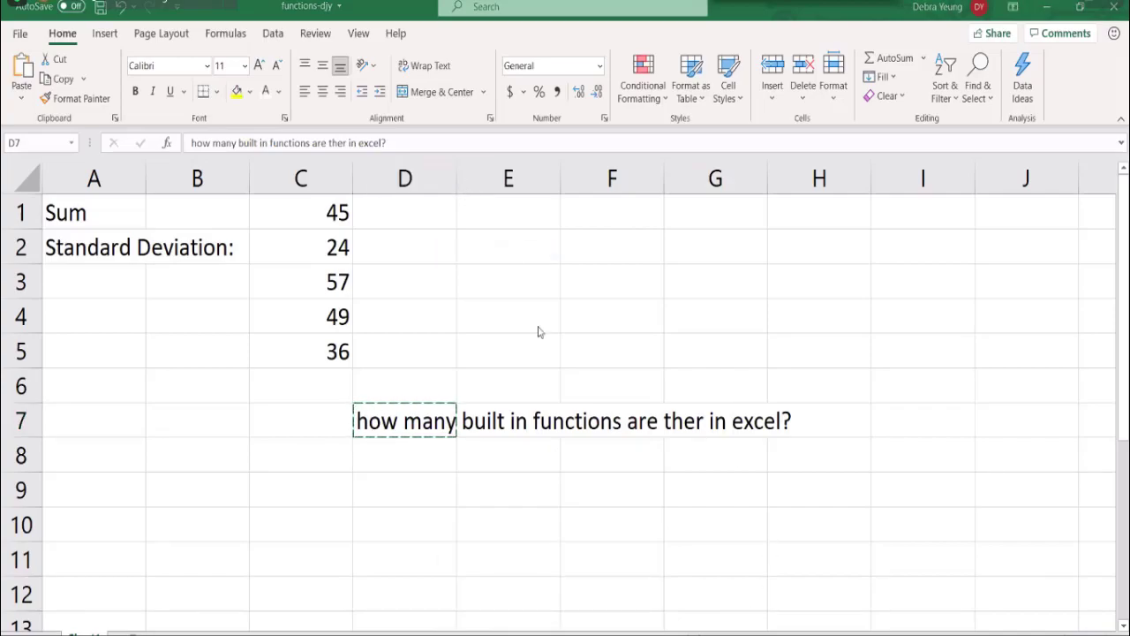
click(397, 418)
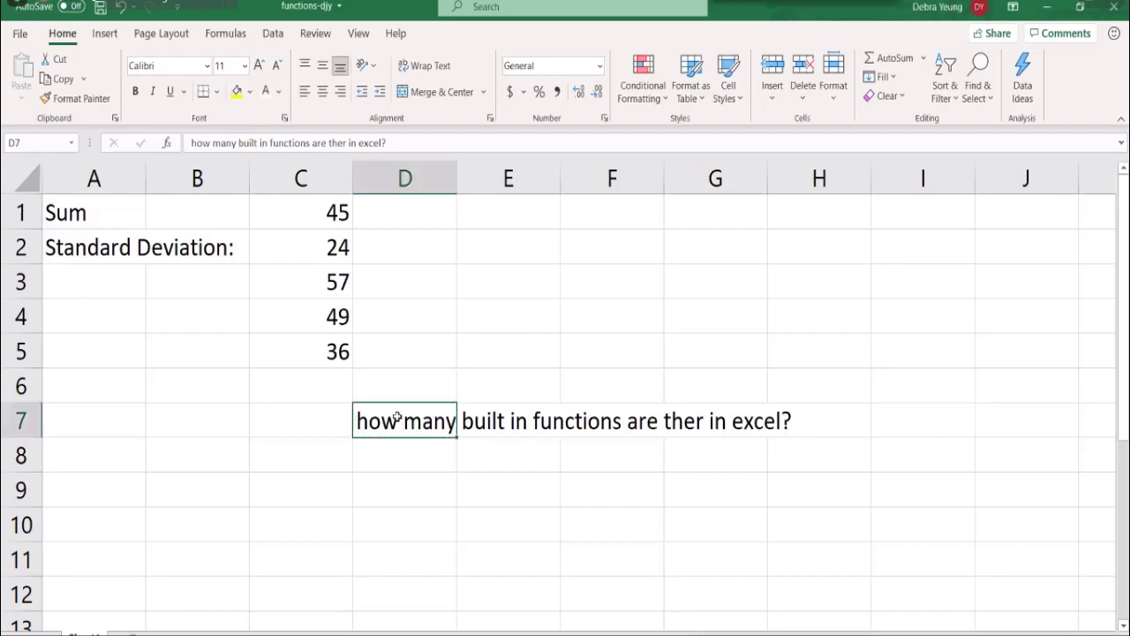
key(ctrl+c)
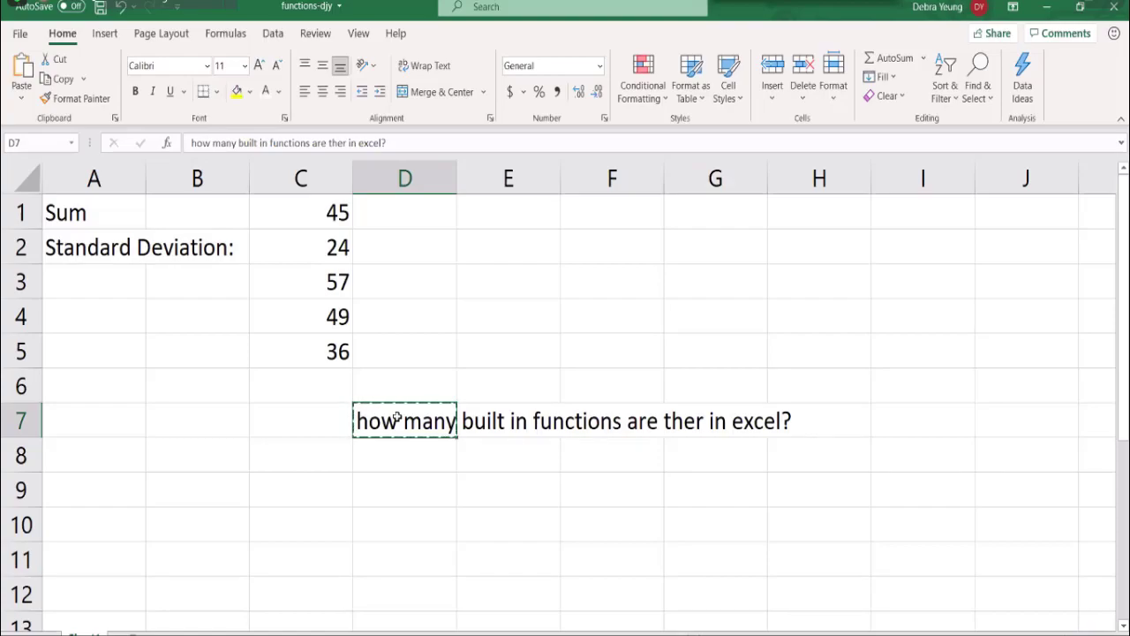
key(Escape)
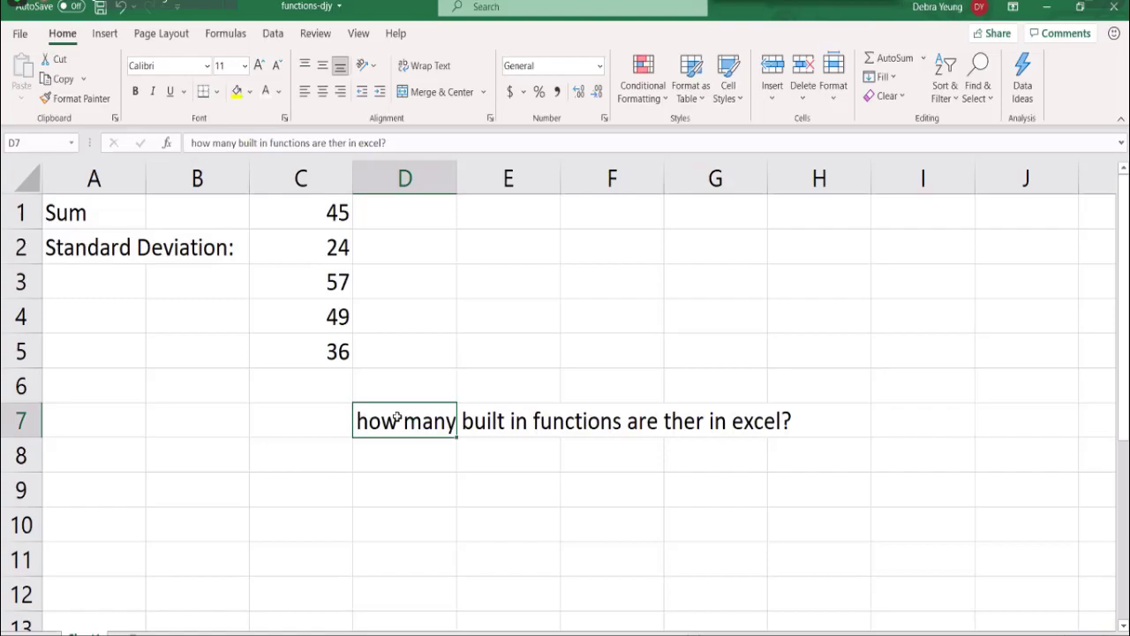
- Review the function categories and the most recently used functions available to insert in cell B1
click(203, 221)
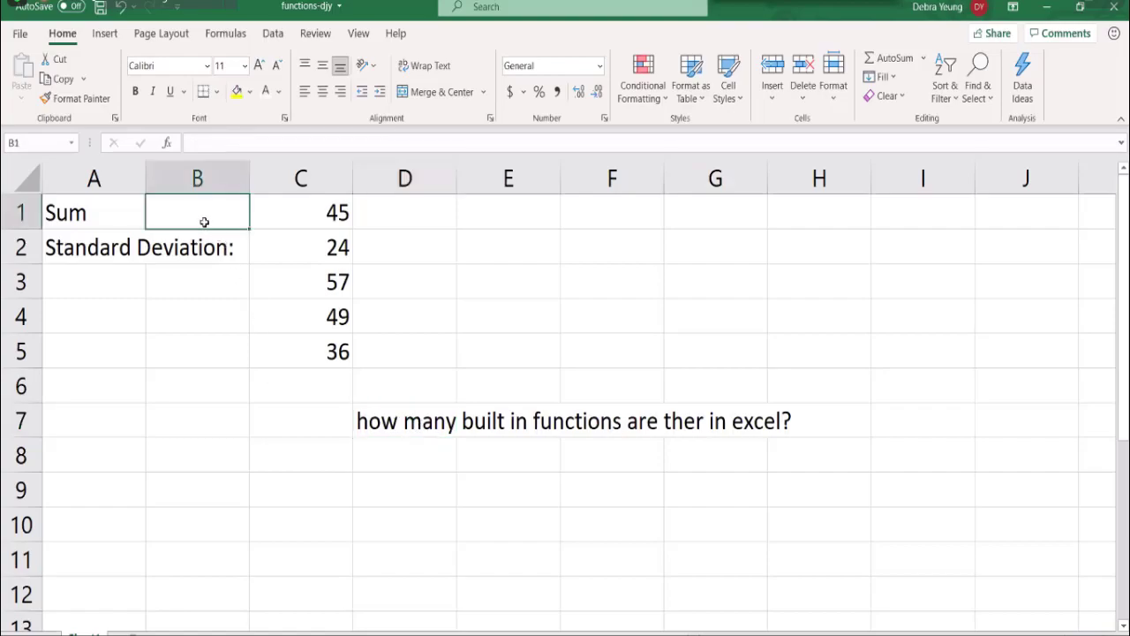
click(78, 250)
click(164, 245)
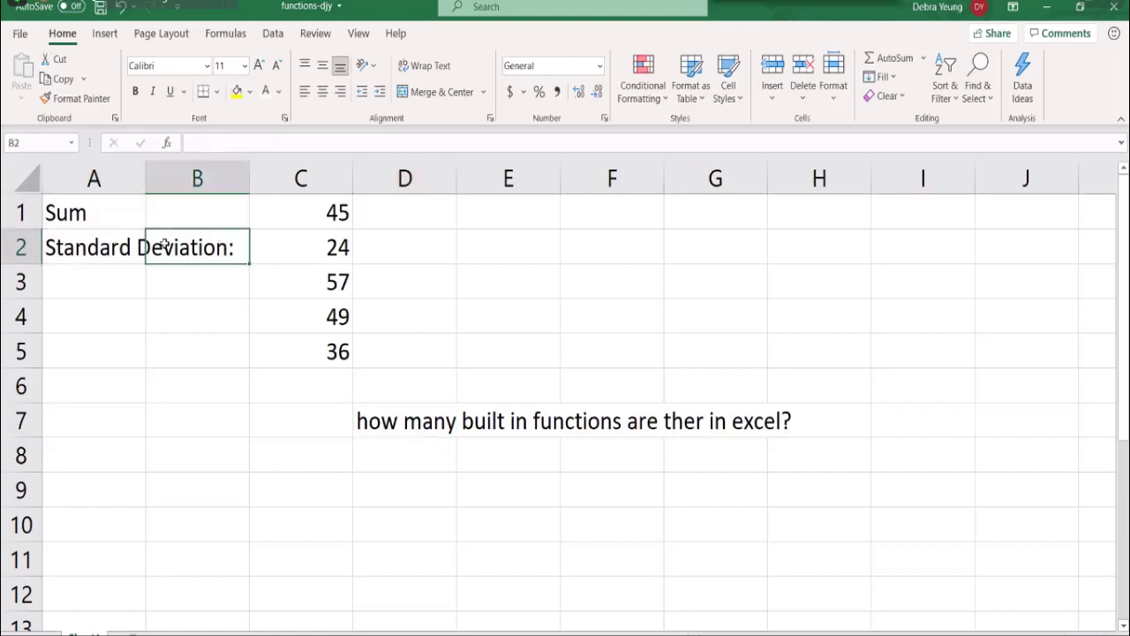
click(172, 206)
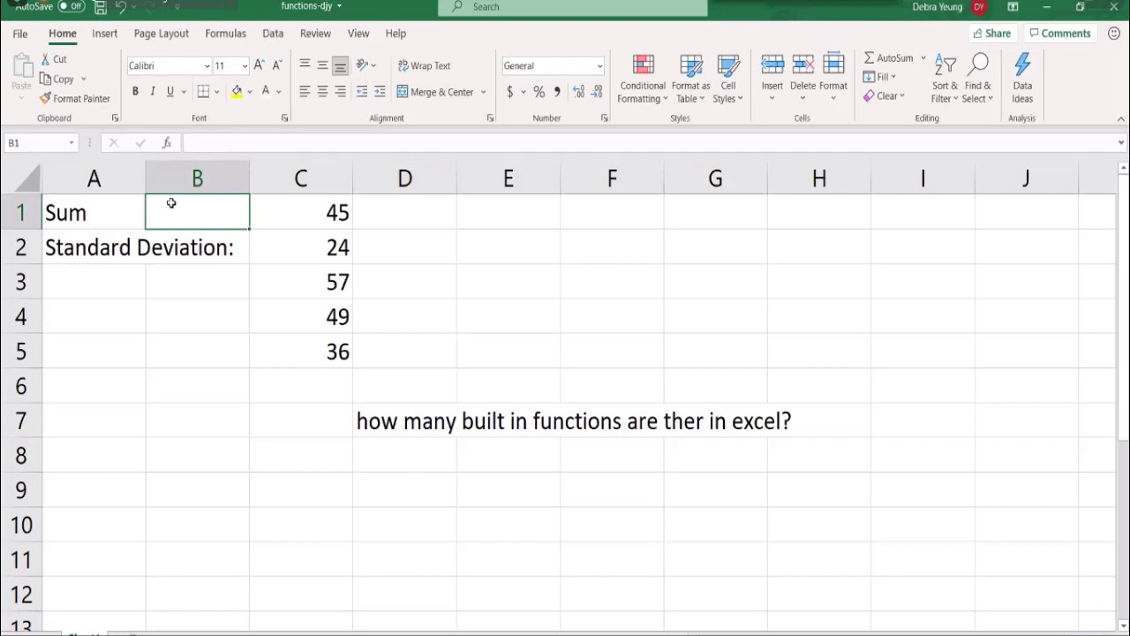
click(166, 145)
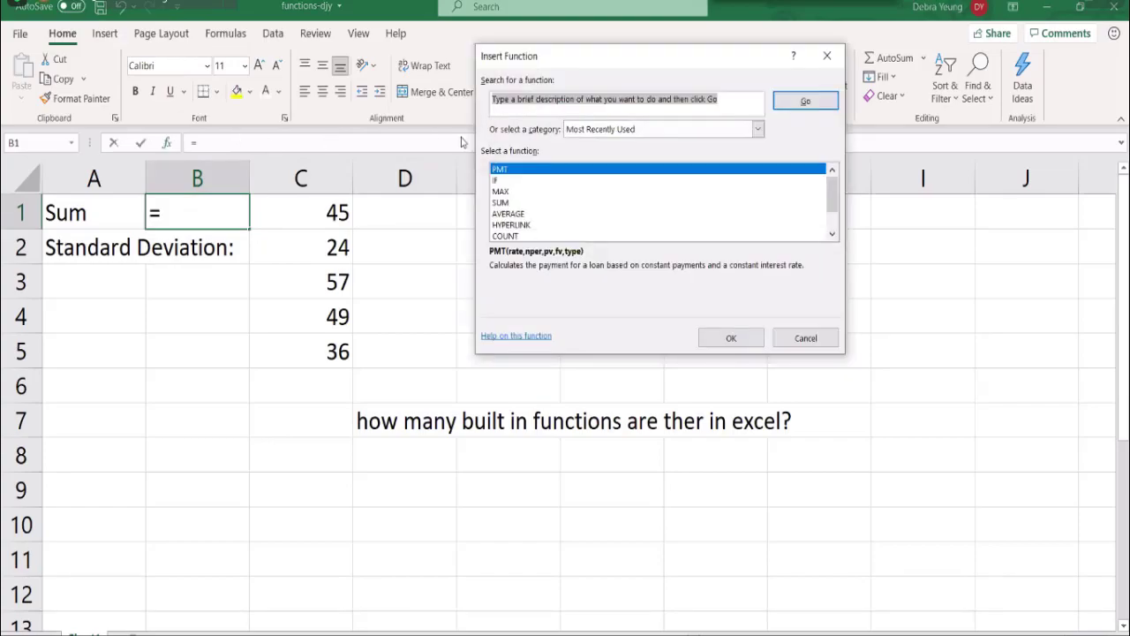
click(757, 129)
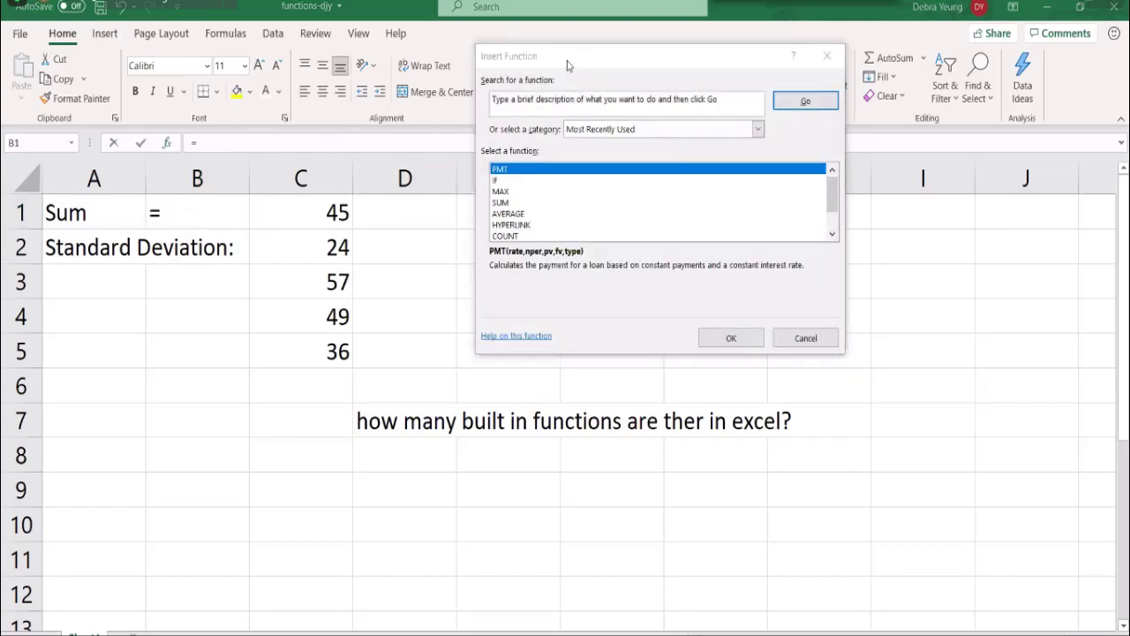
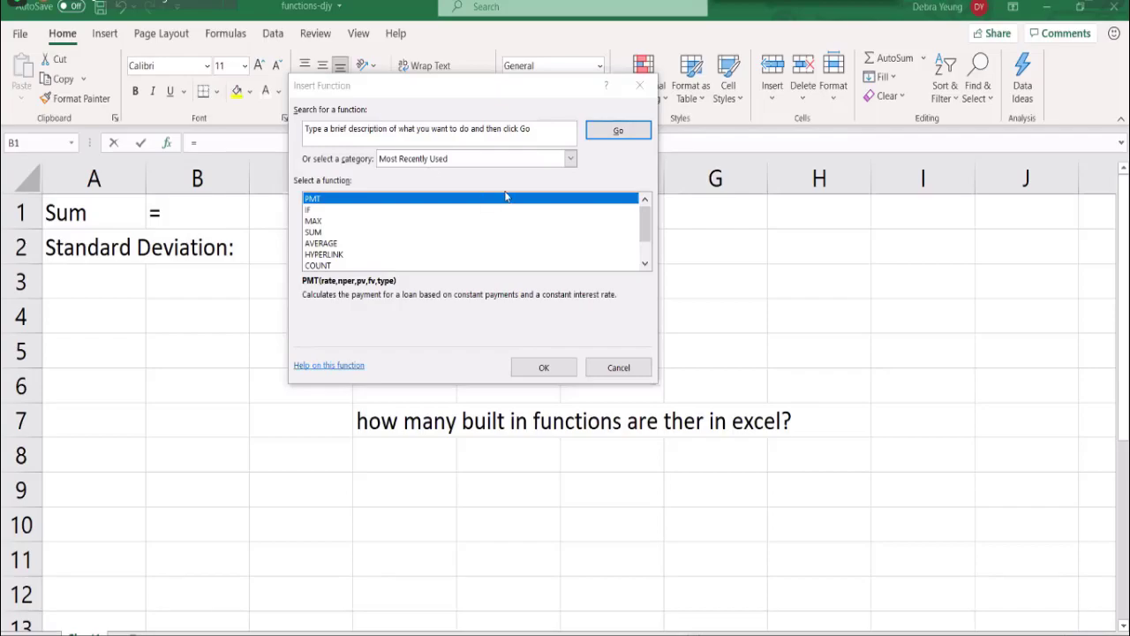
click(570, 158)
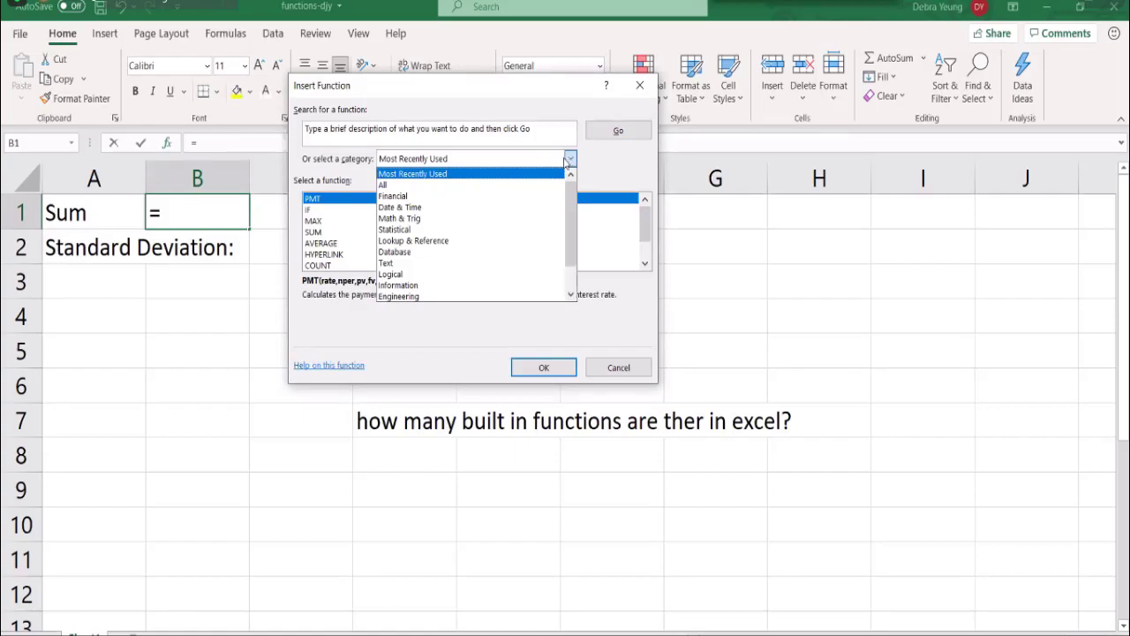
click(566, 161)
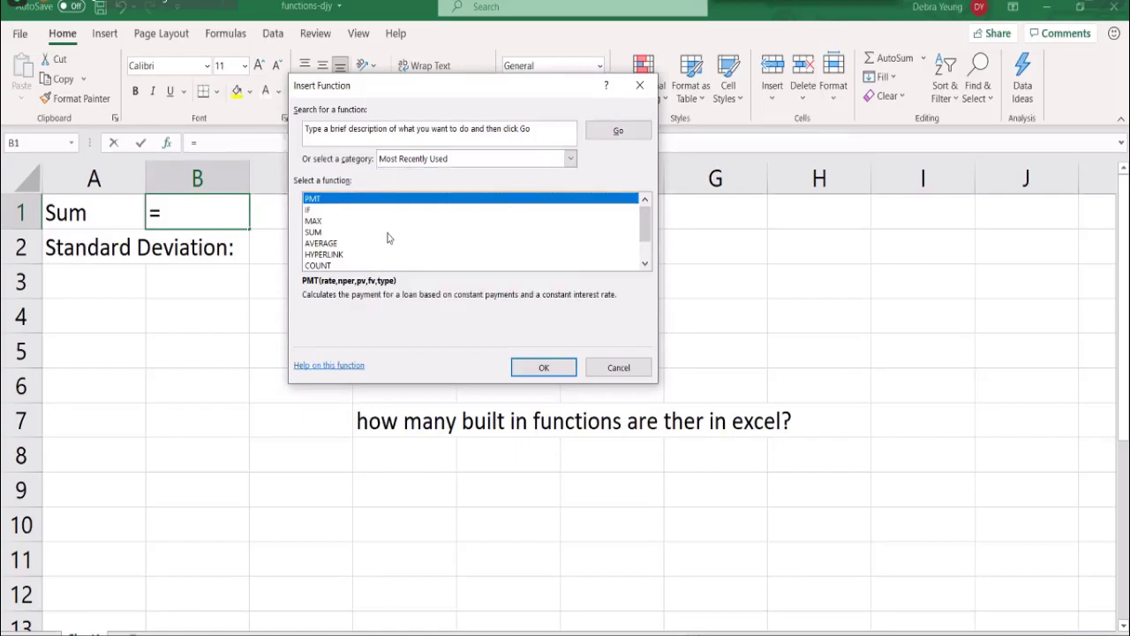
scroll(385, 231, down, 1)
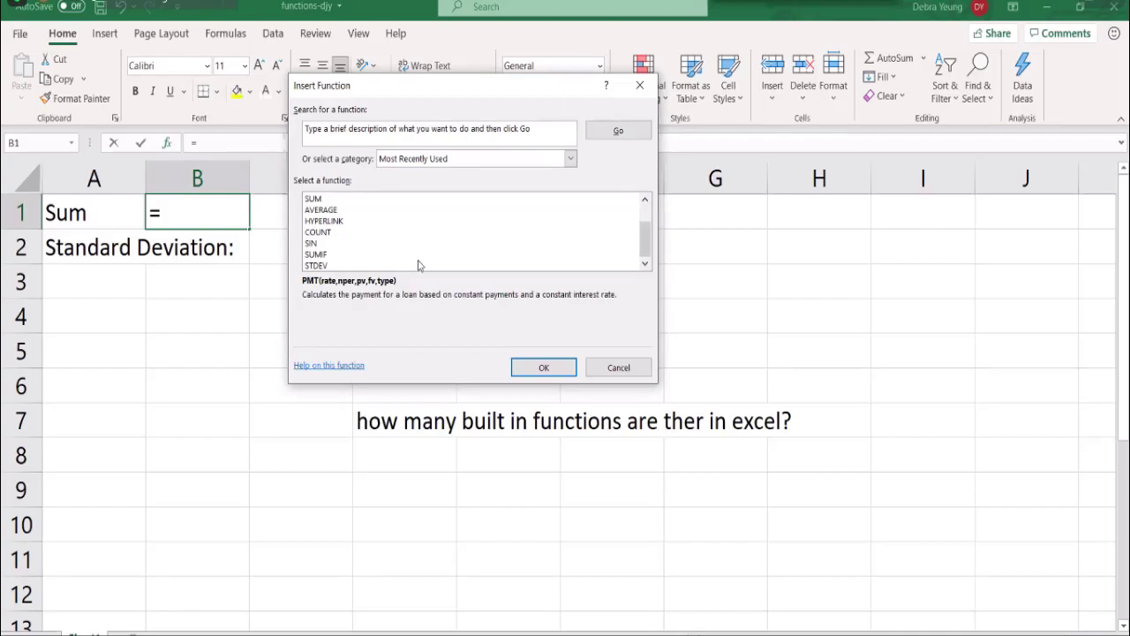
scroll(418, 265, up, 1)
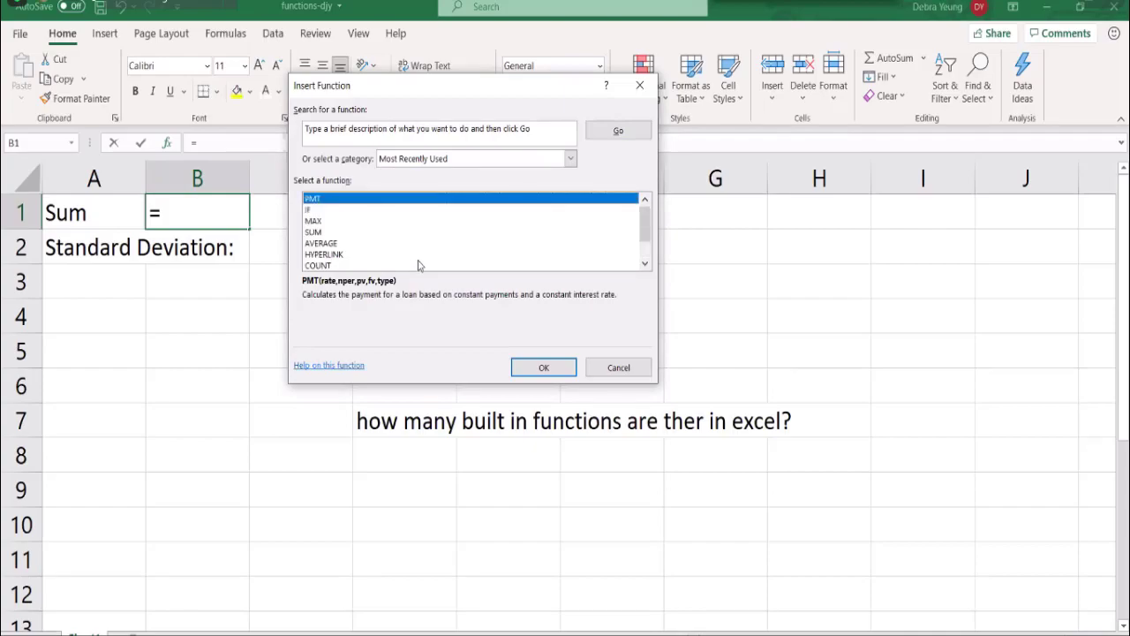
click(312, 232)
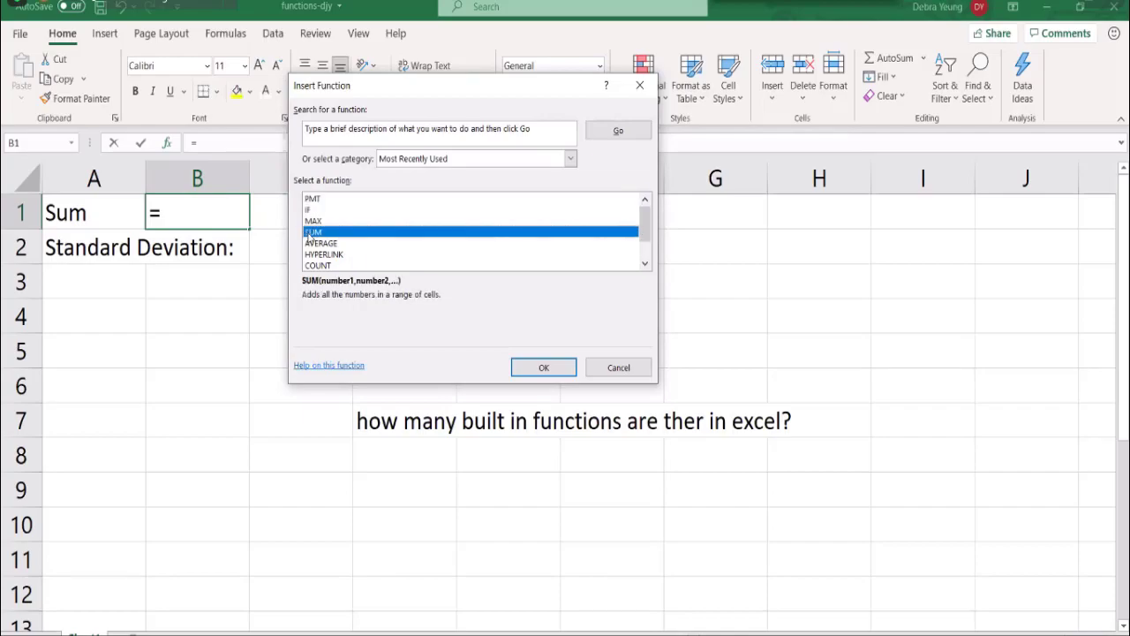
click(544, 369)
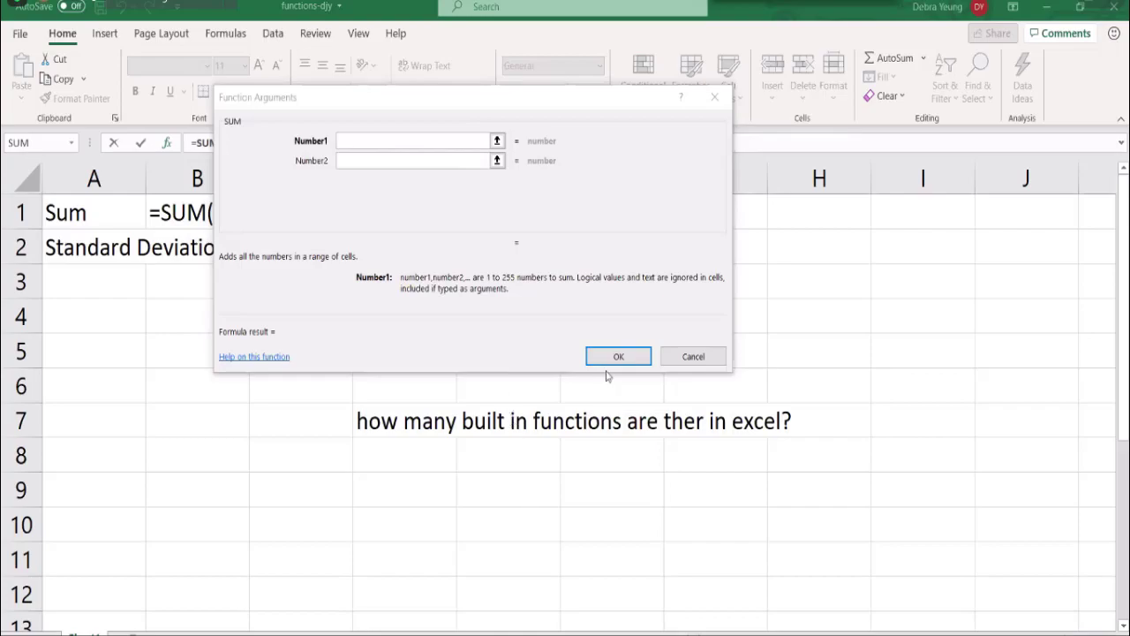
click(467, 500)
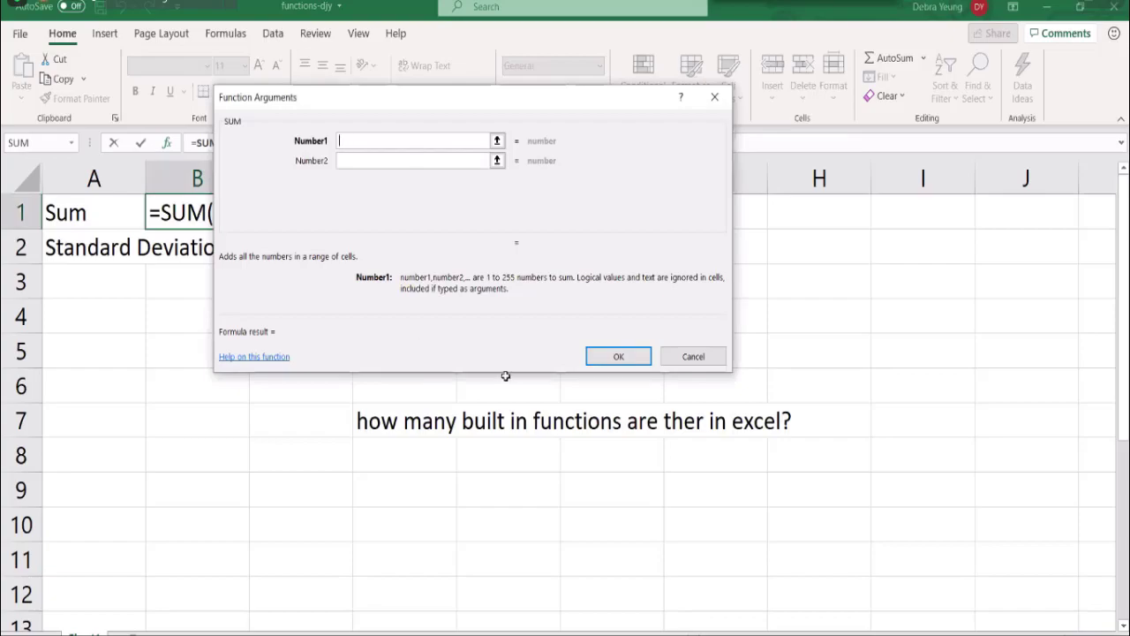
key(Escape)
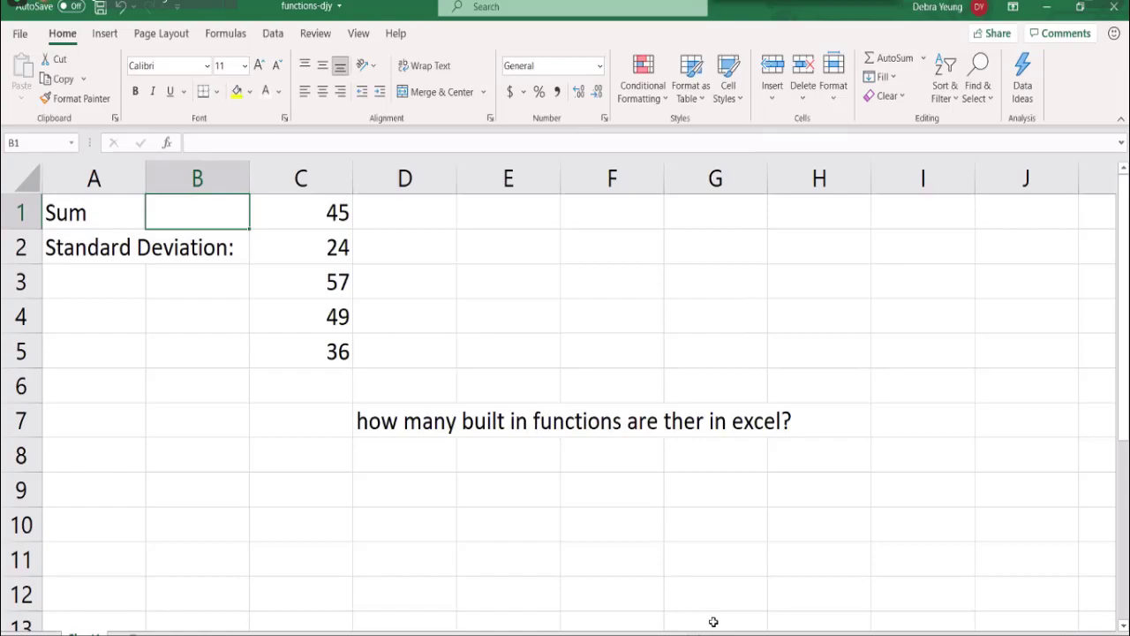
- Start a SUM function in cell B1 and move its arguments window clear of the column C values
click(165, 143)
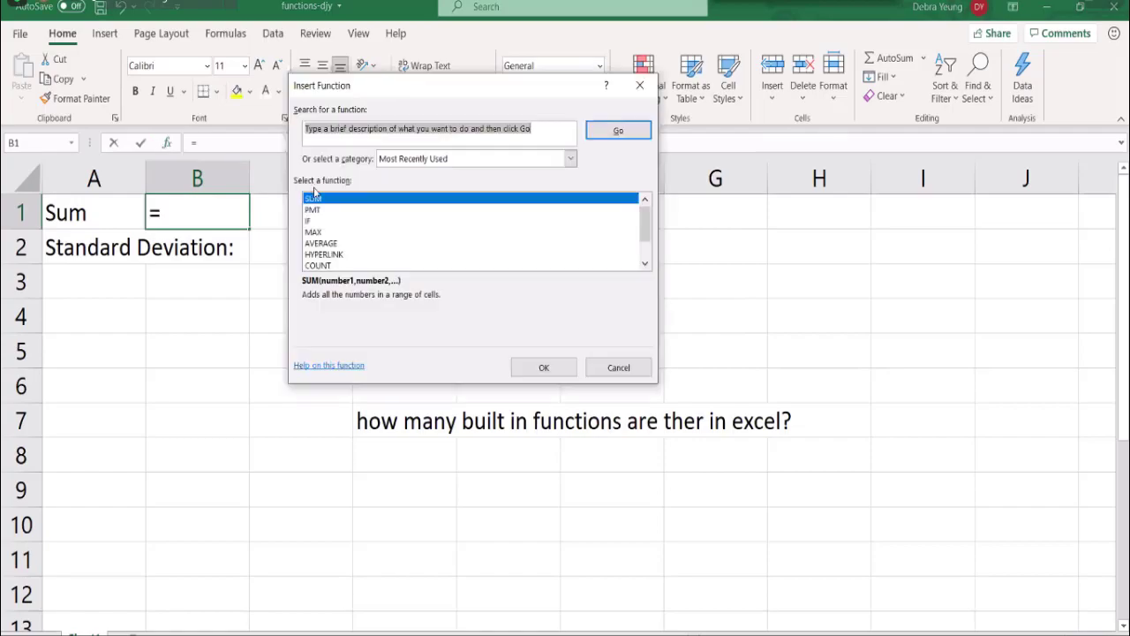
click(402, 159)
click(400, 161)
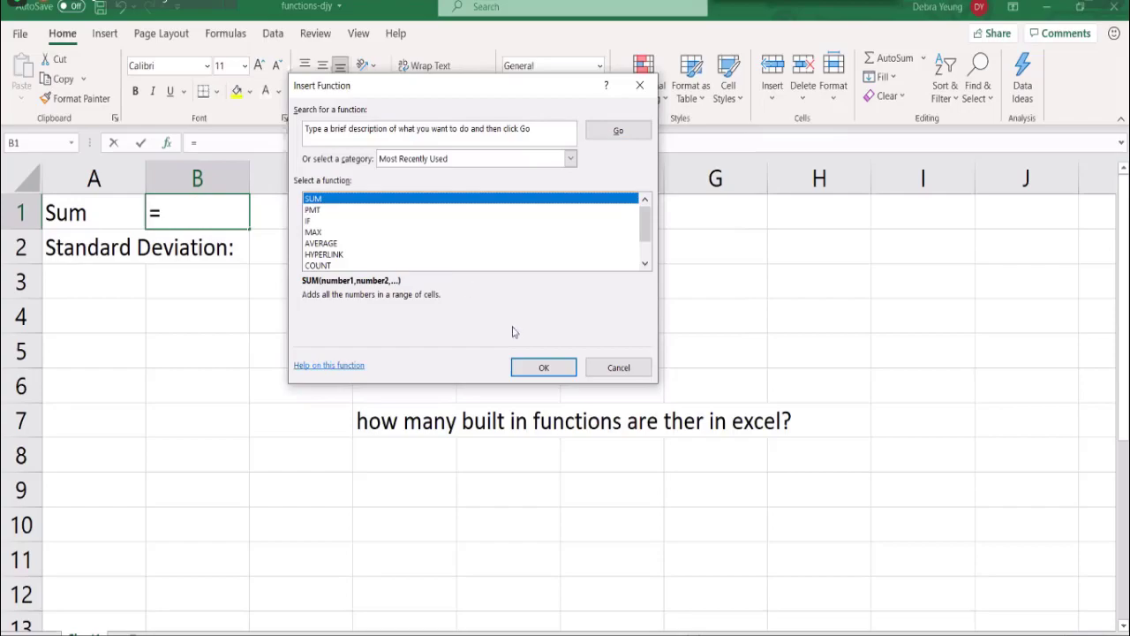
click(522, 372)
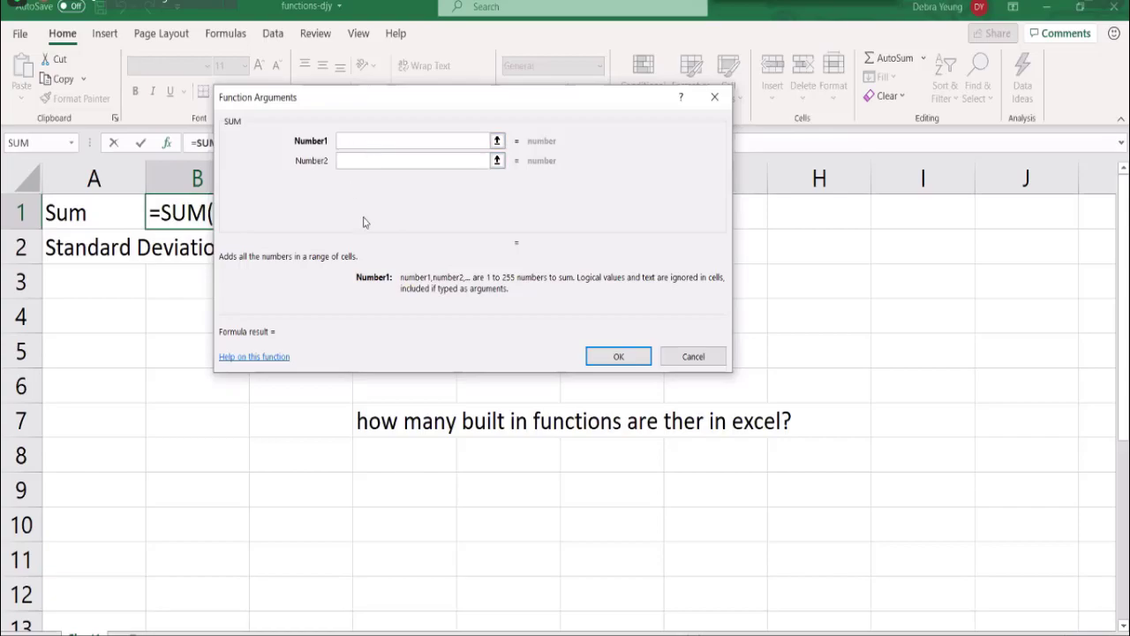
drag(298, 112, 253, 353)
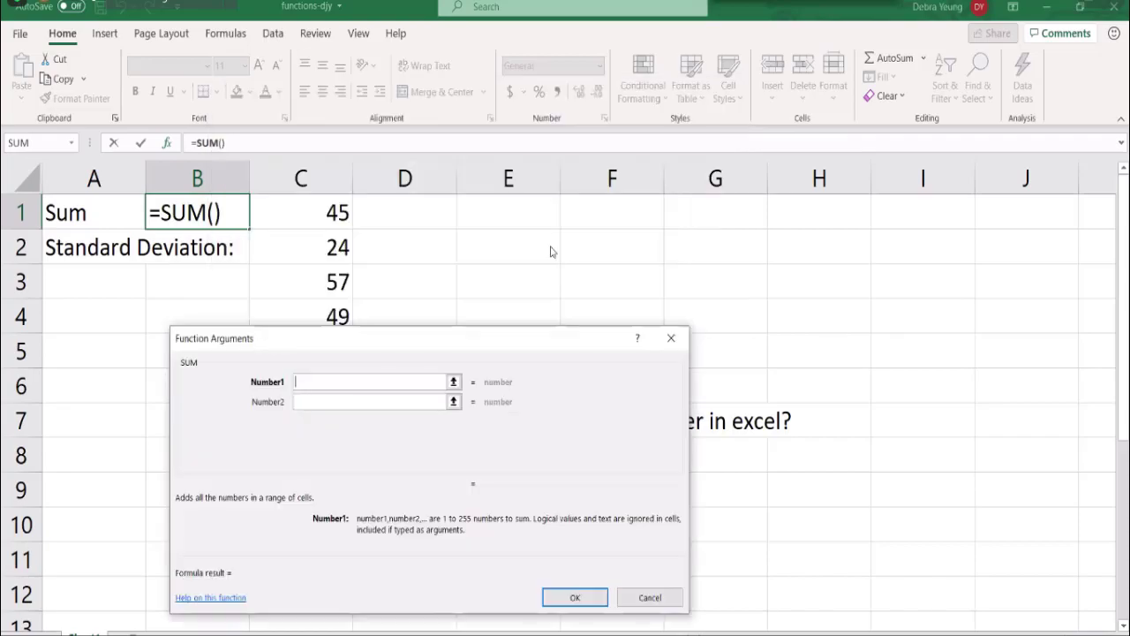
drag(550, 338, 835, 243)
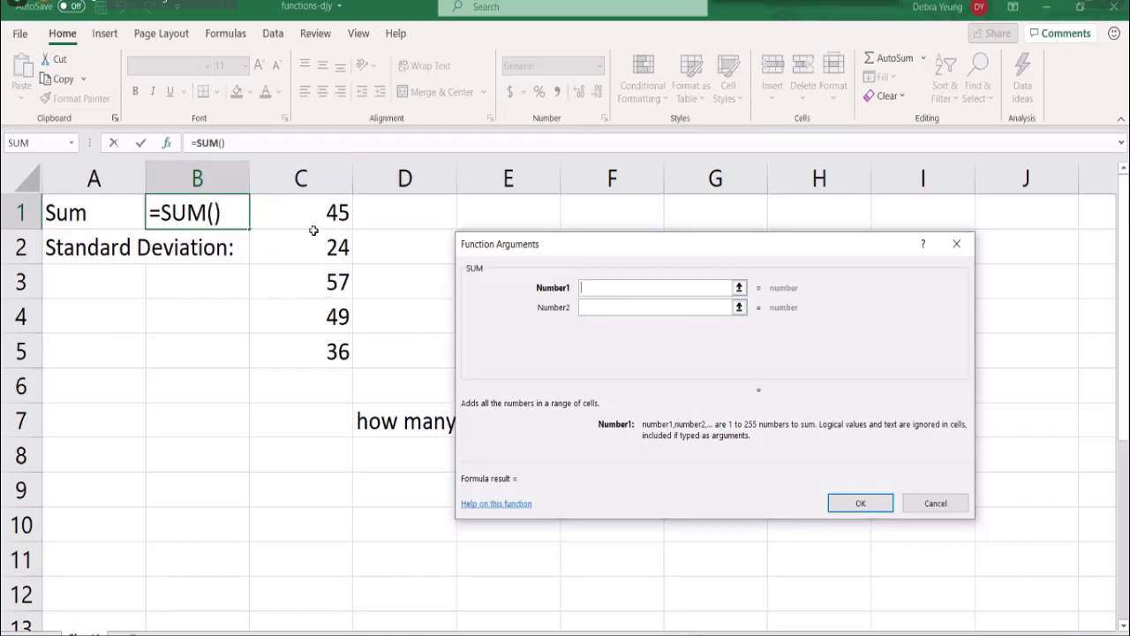
text(C4)
shift+click(322, 345)
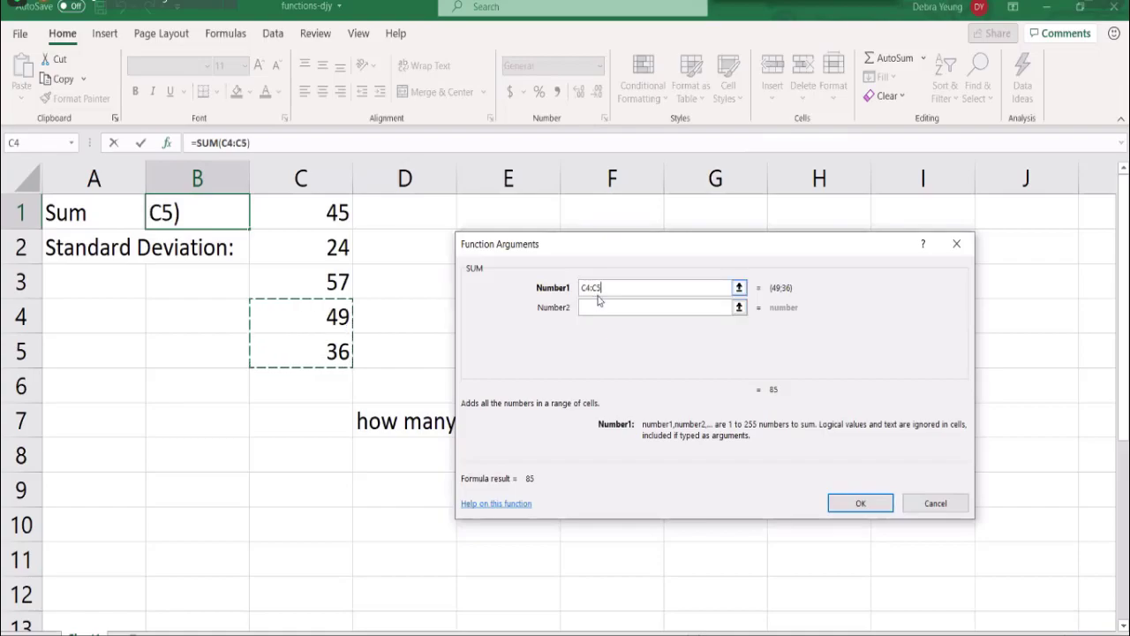
click(556, 288)
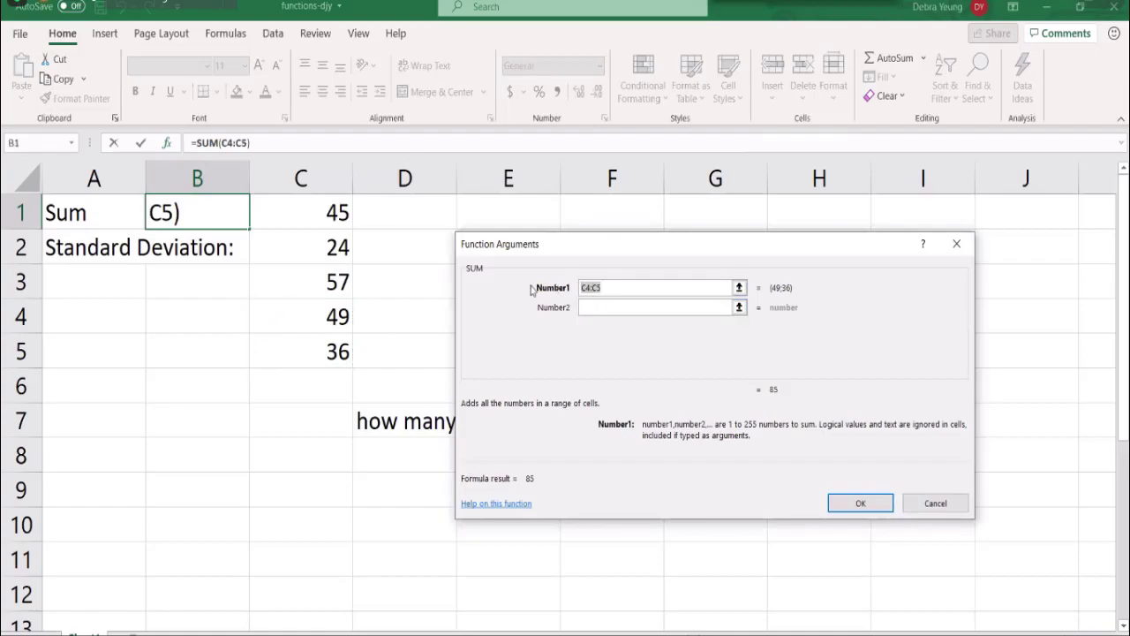
key(BackSpace)
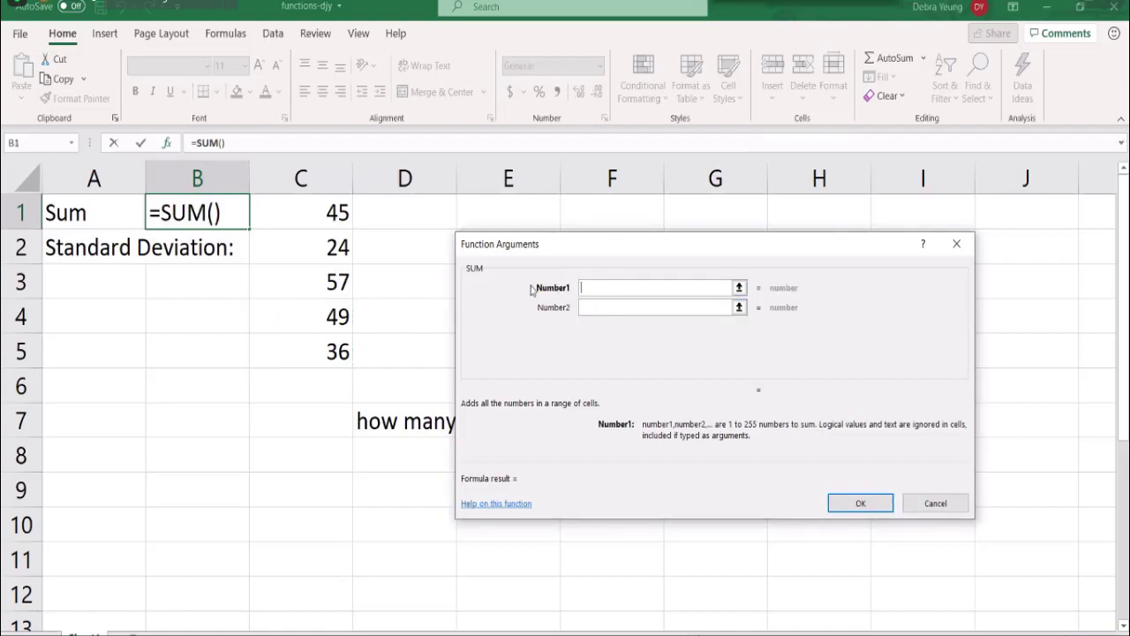
- Set the first SUM argument to the range C1:C5, insert the function, and check the formula in cell B1
click(739, 290)
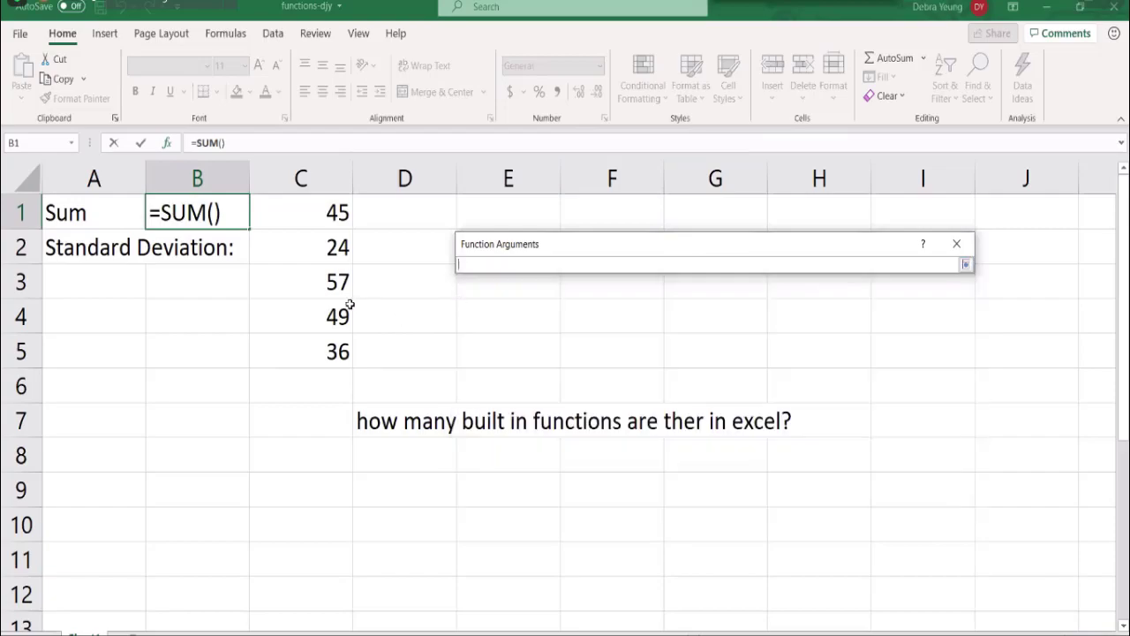
click(301, 217)
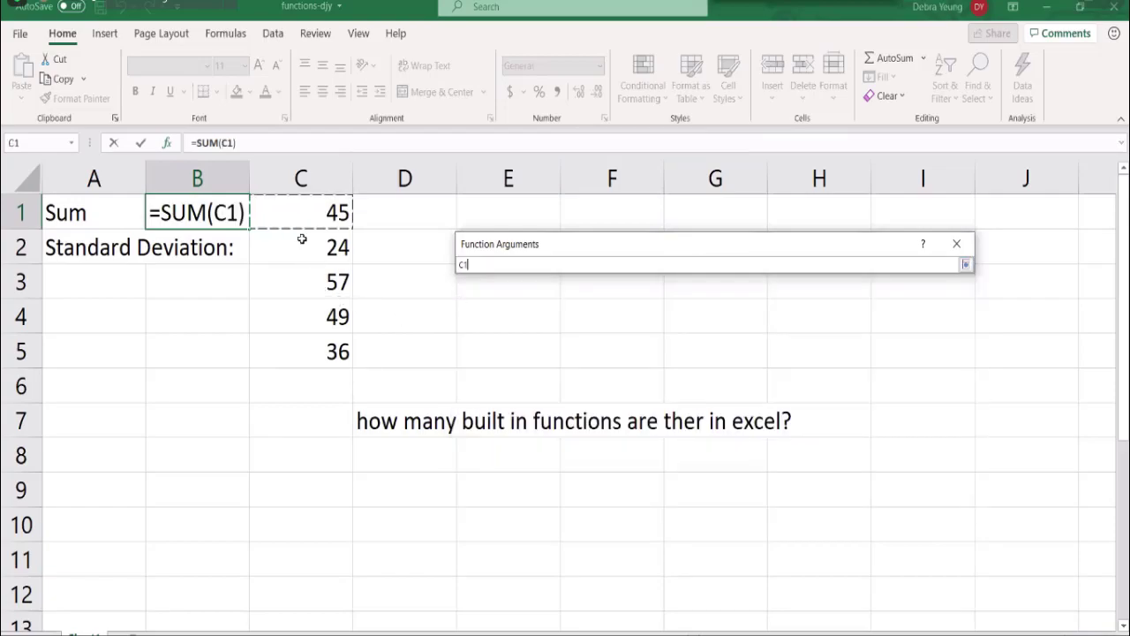
shift+click(313, 338)
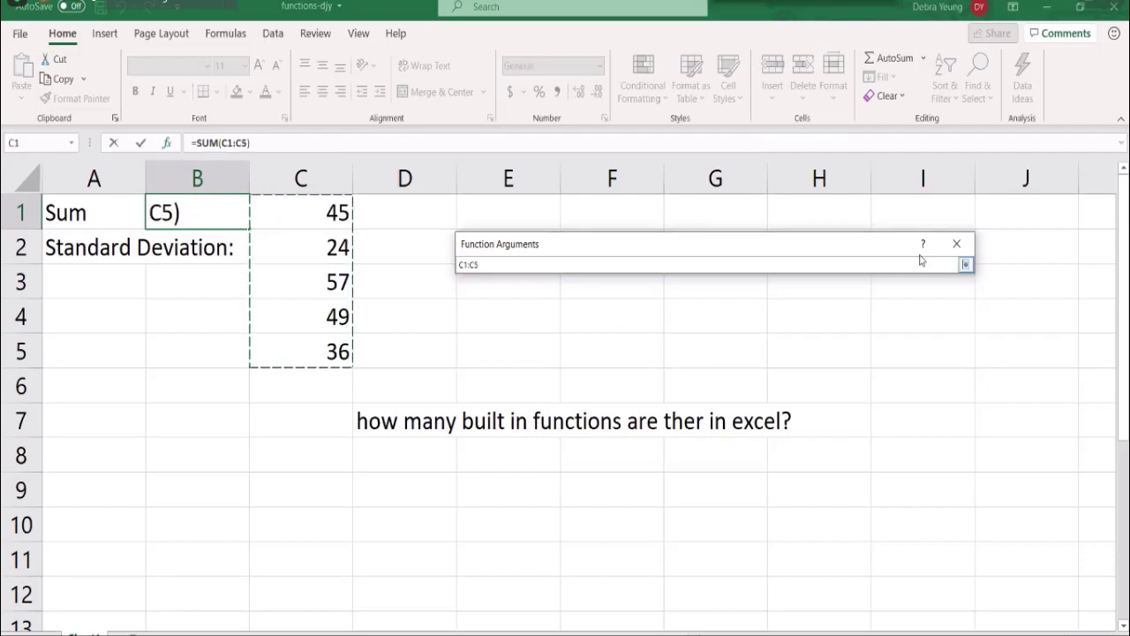
key(Return)
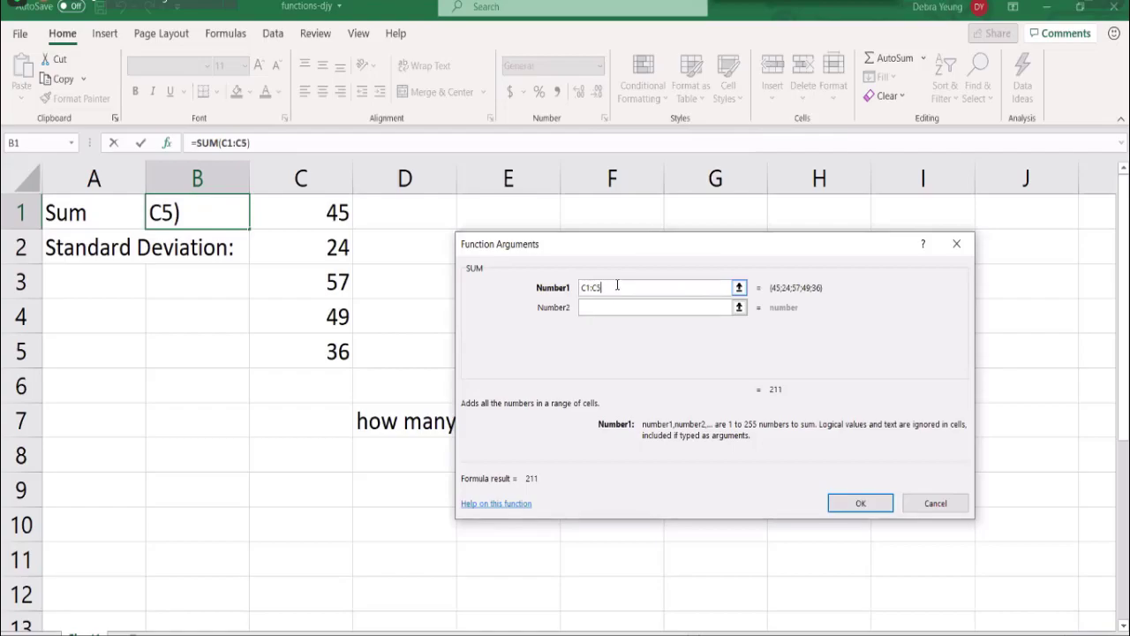
text(a)
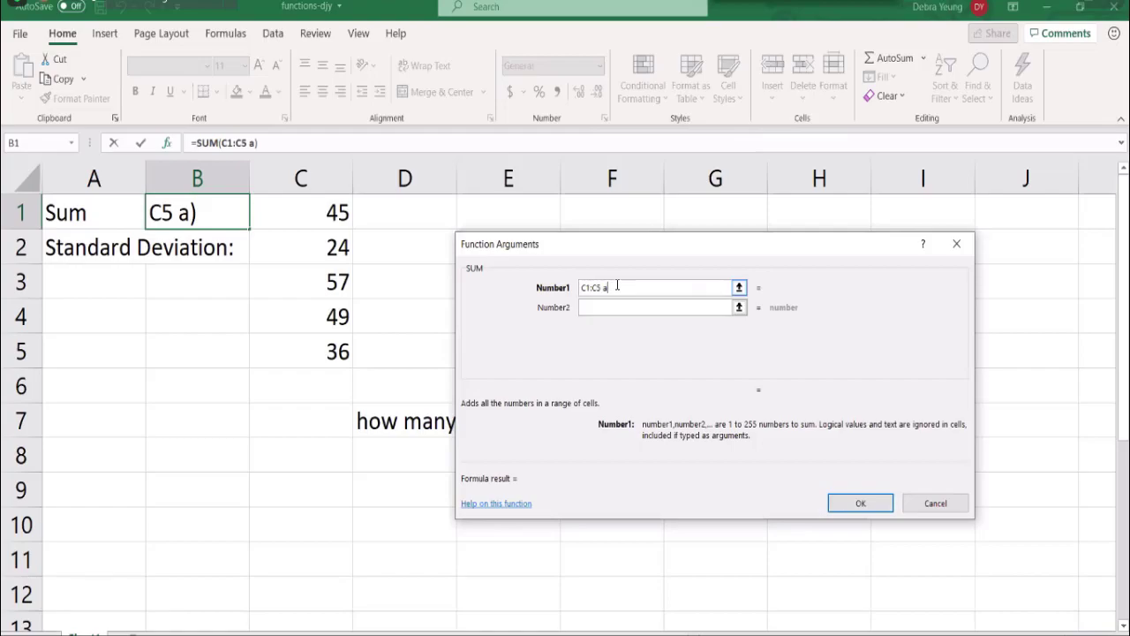
key(BackSpace)
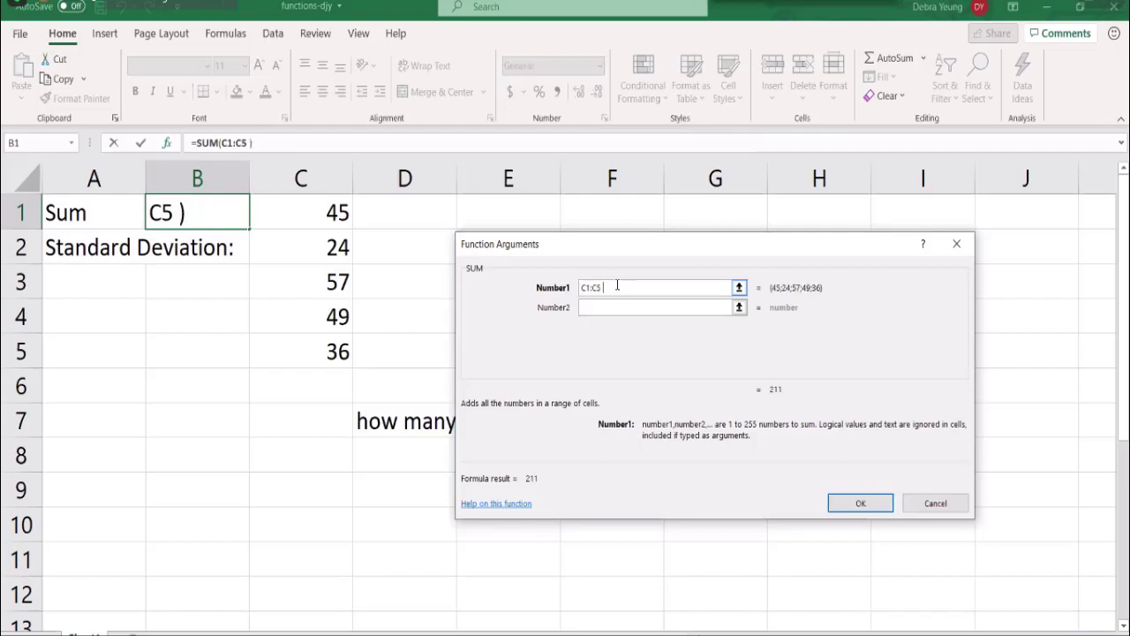
key(BackSpace)
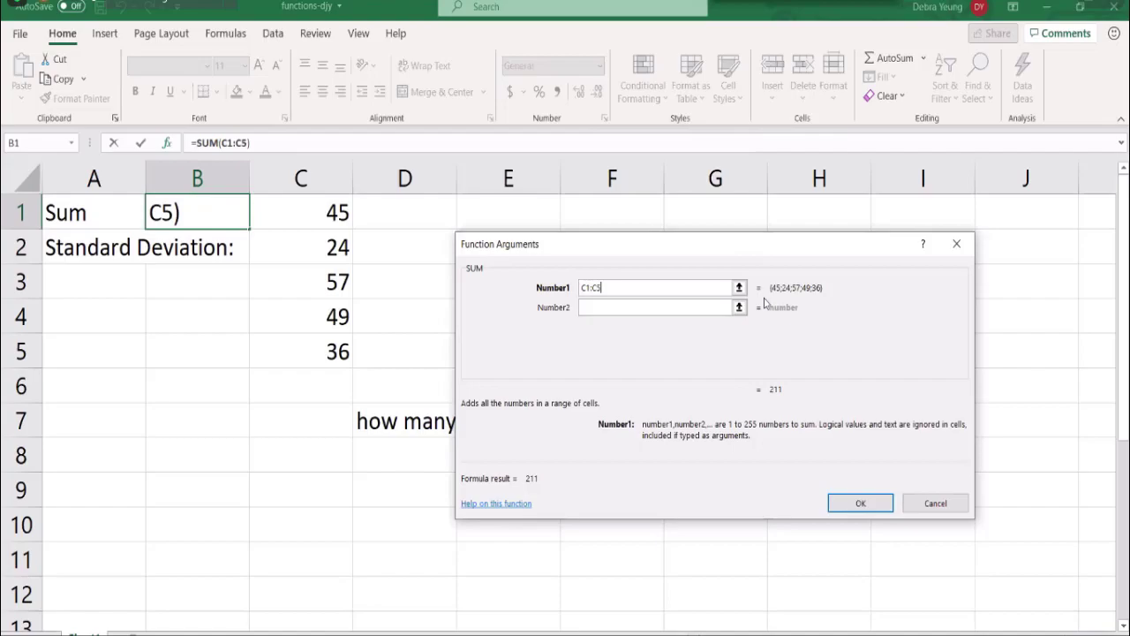
click(862, 510)
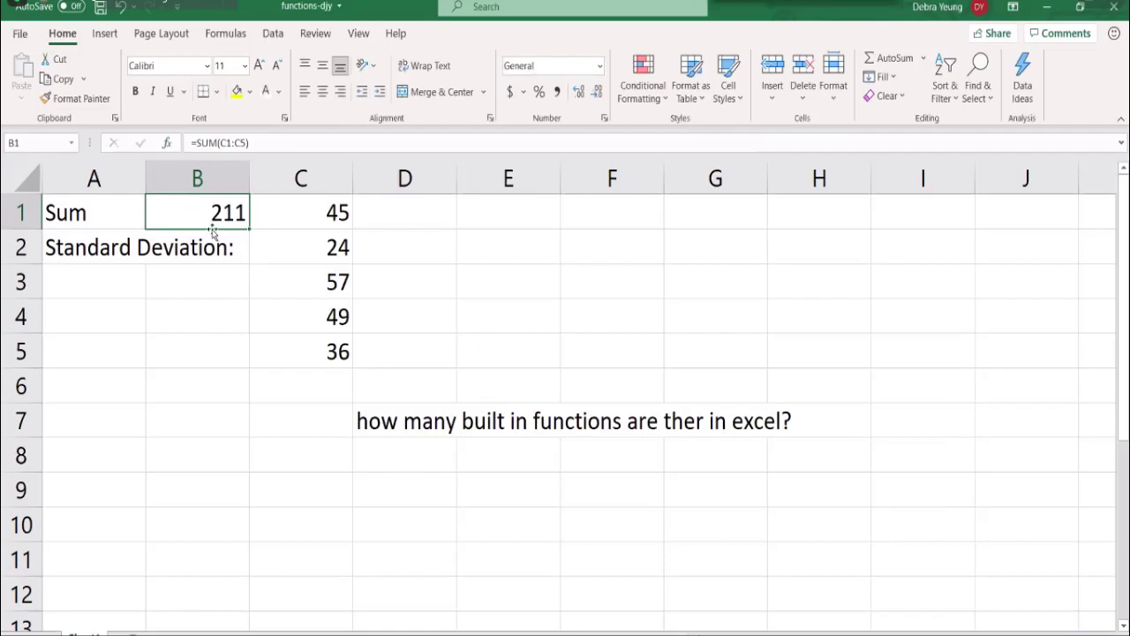
click(87, 389)
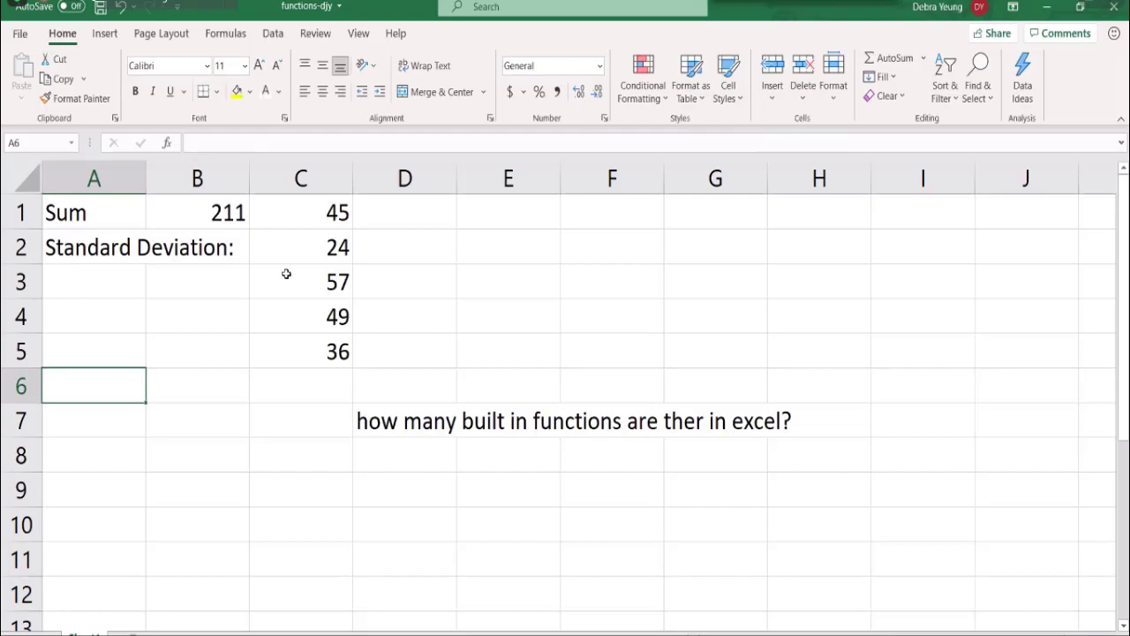
click(208, 217)
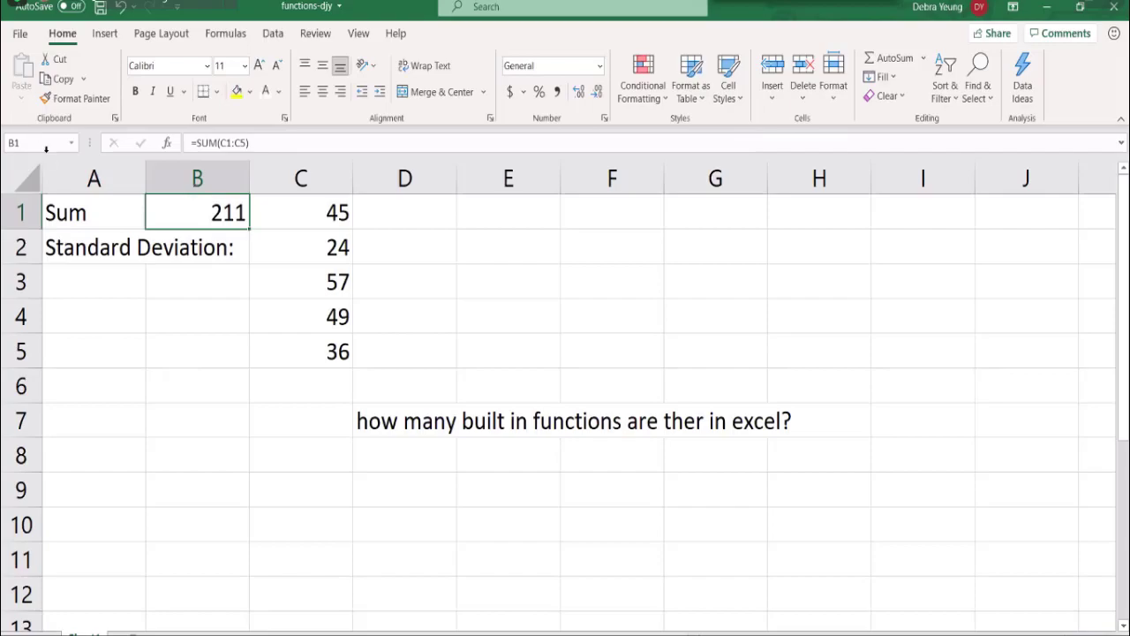
- Start inserting a function in cell B2 and search the available functions for "stan"
click(165, 249)
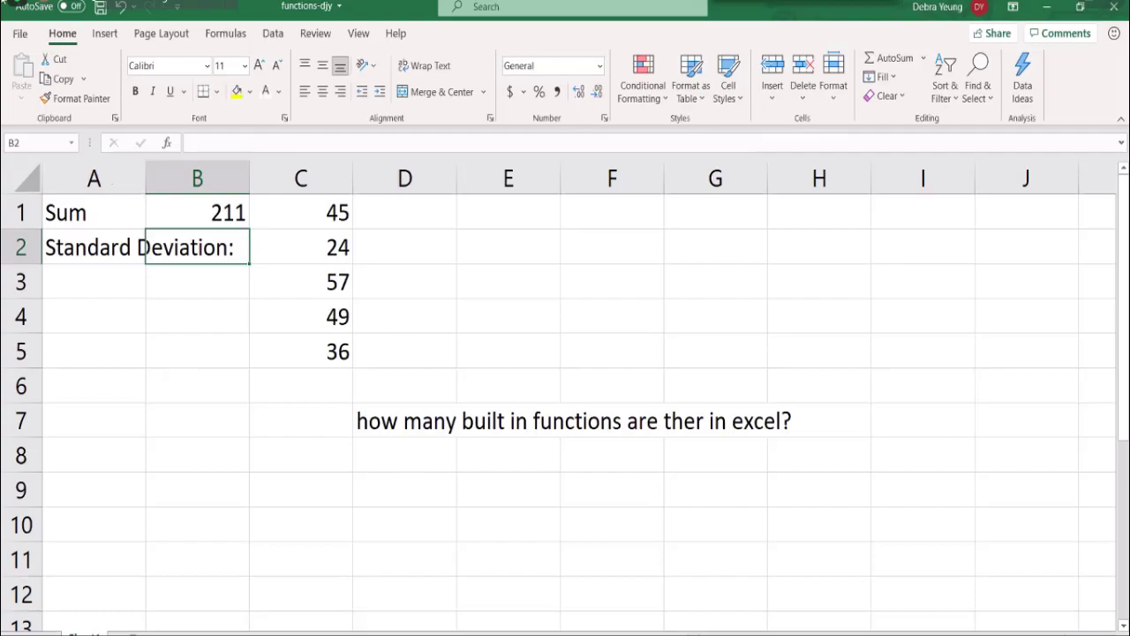
click(168, 144)
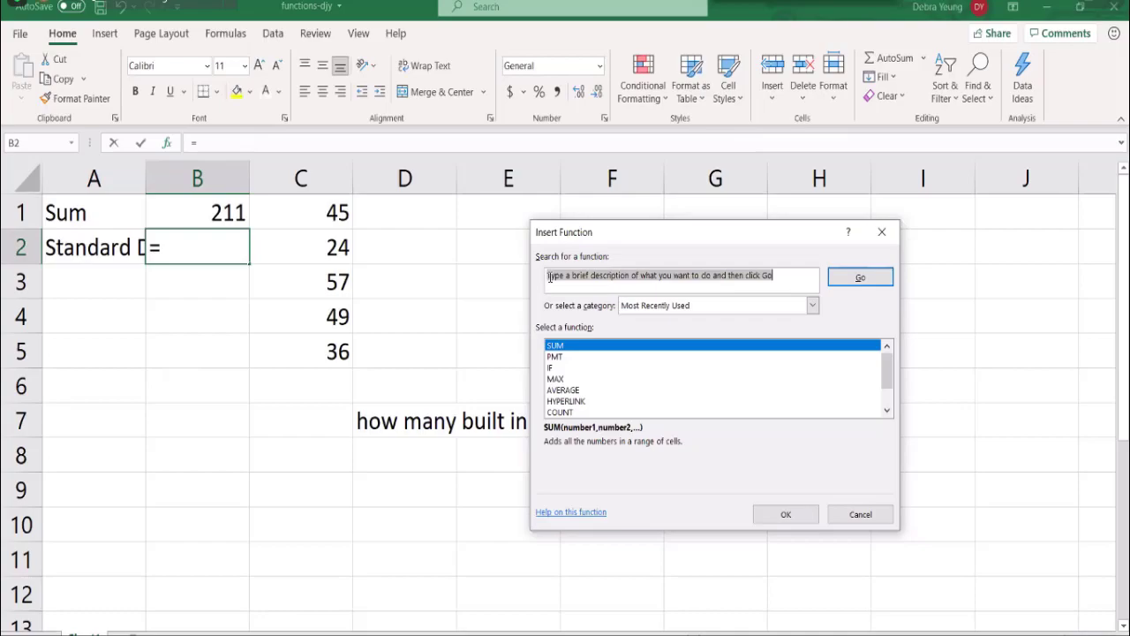
text(st)
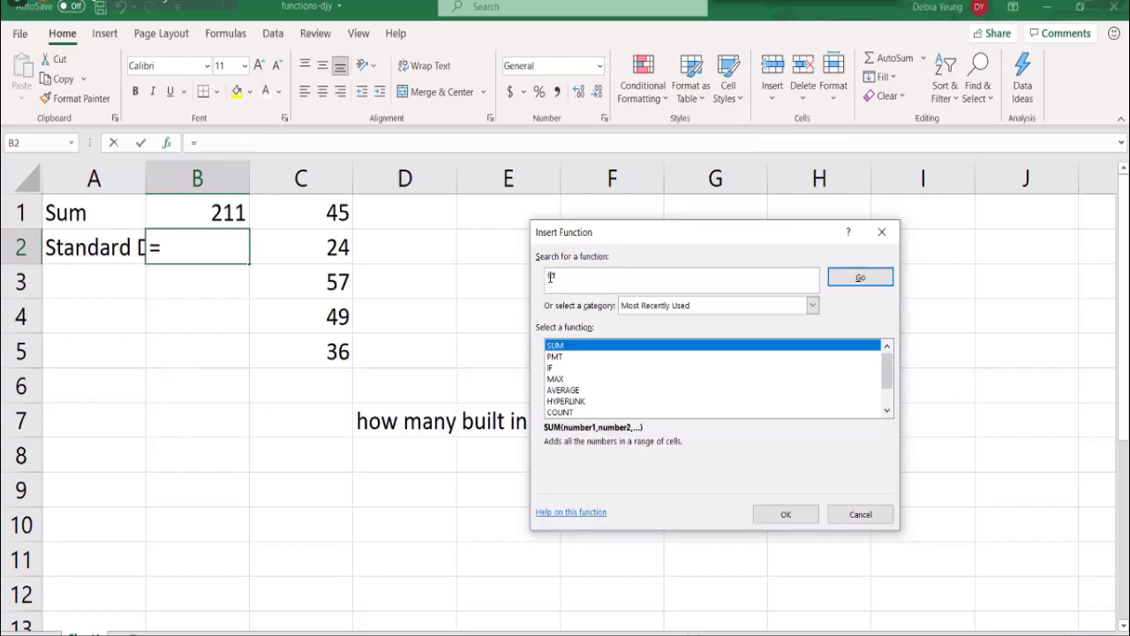
text(an)
click(861, 278)
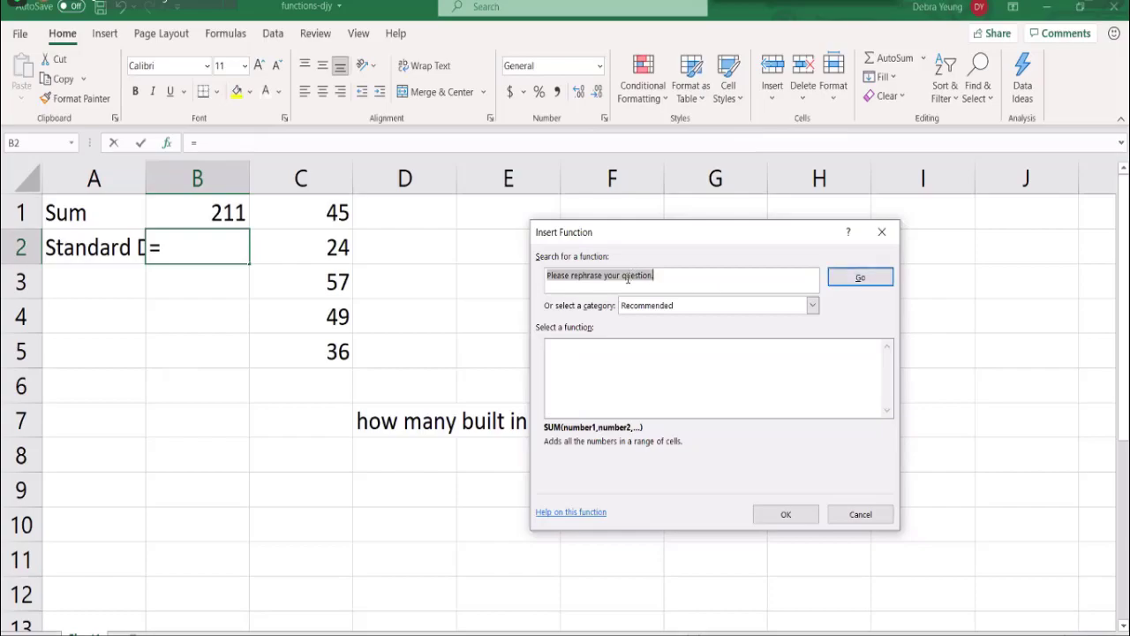
- Search the functions for "st" and look through the recommended list for a standard deviation function
text(st)
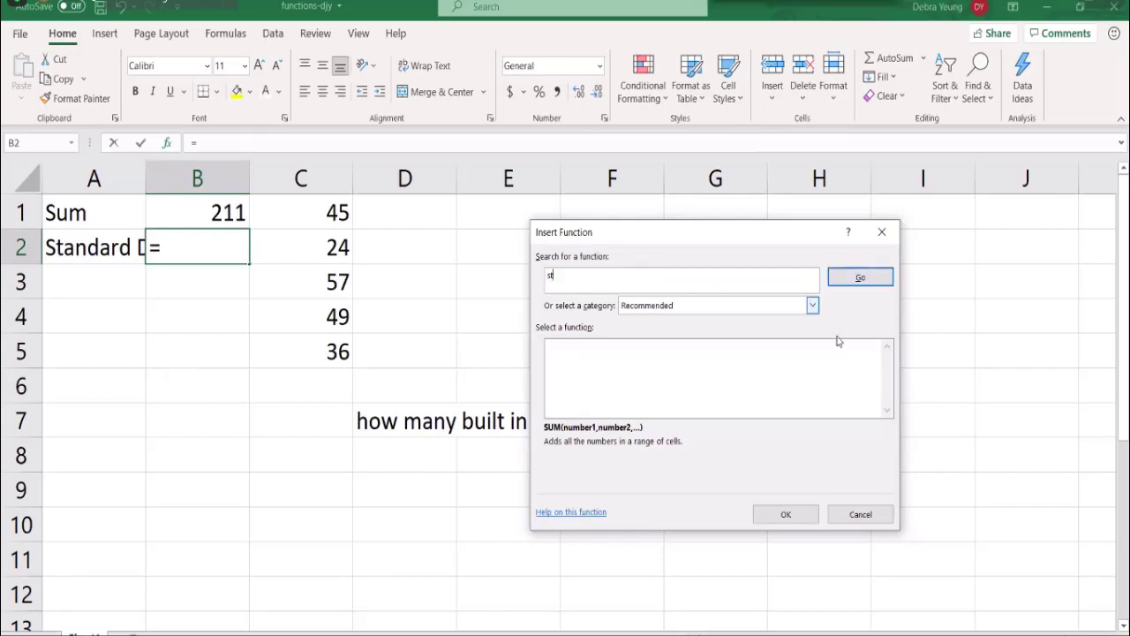
click(853, 283)
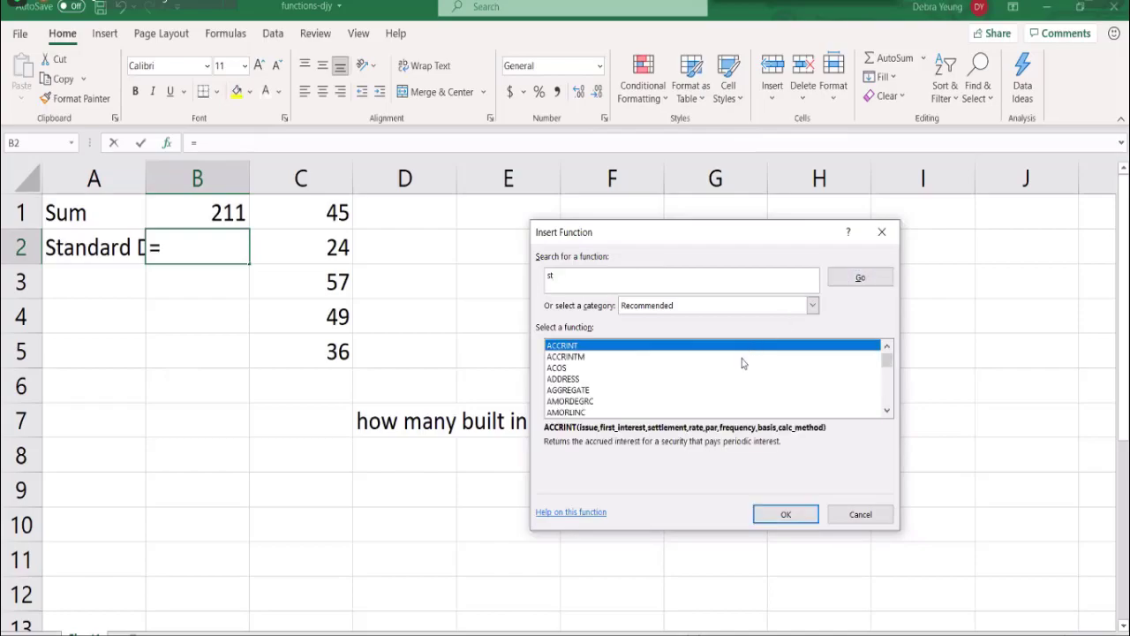
scroll(685, 377, down, 2)
scroll(685, 377, down, 20)
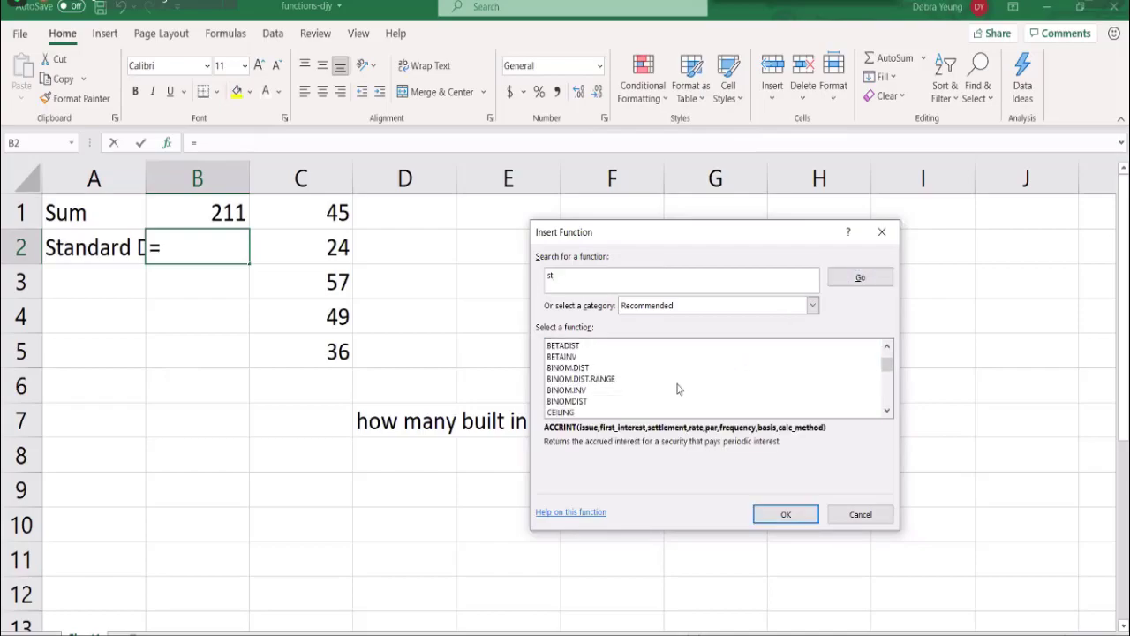
scroll(669, 402, down, 20)
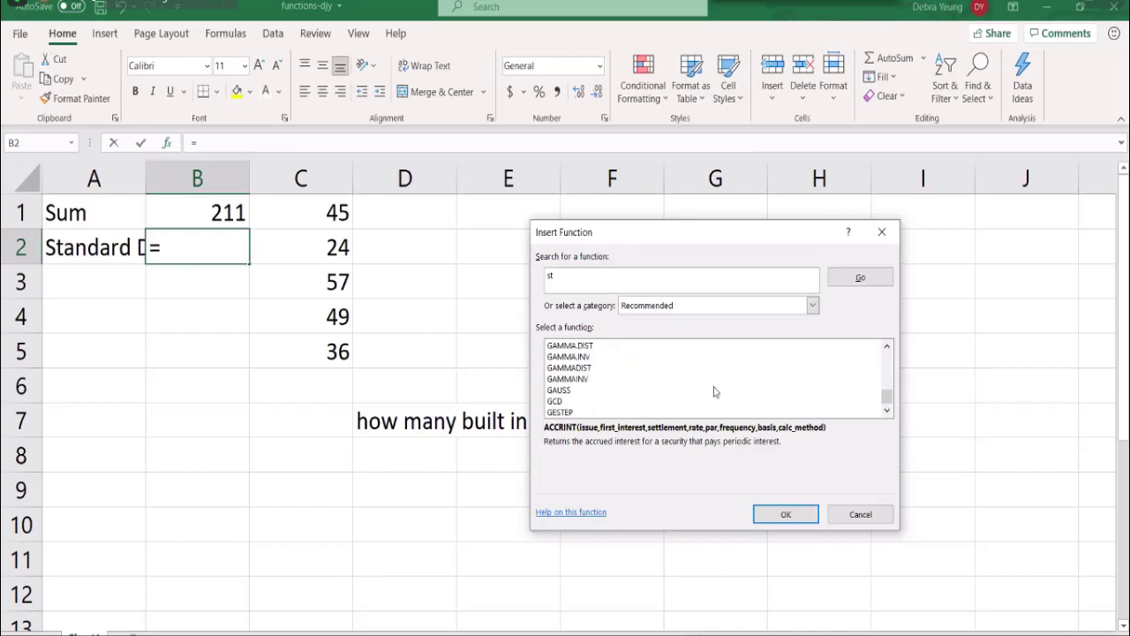
- Search for "stdev.s" and choose the STDEV.S function for cell B2
click(587, 283)
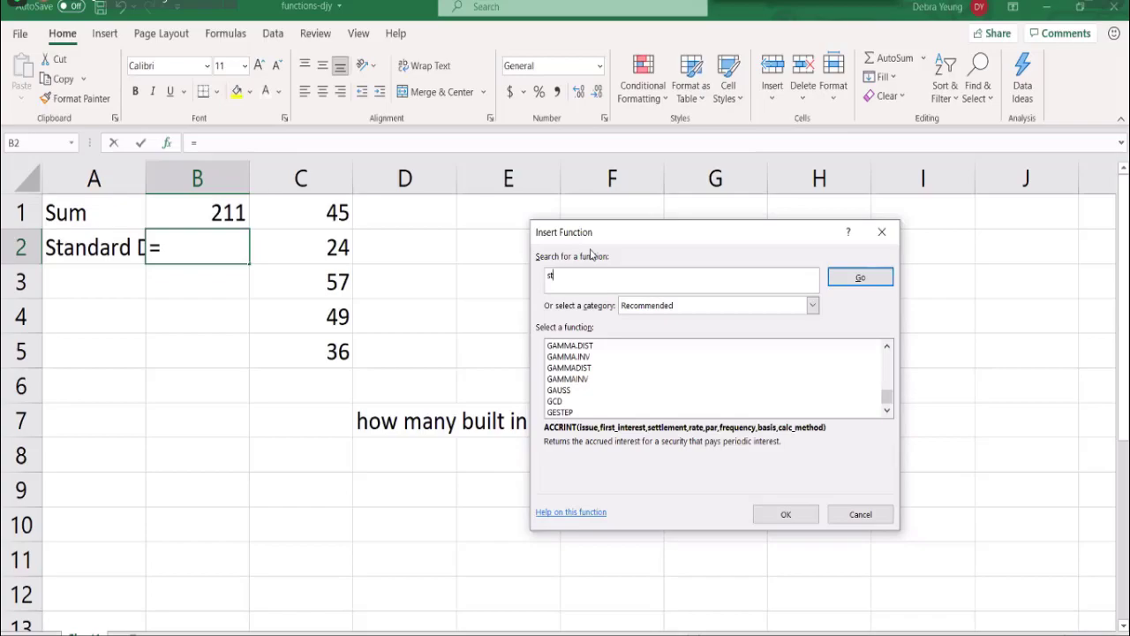
text(dev.s)
click(841, 279)
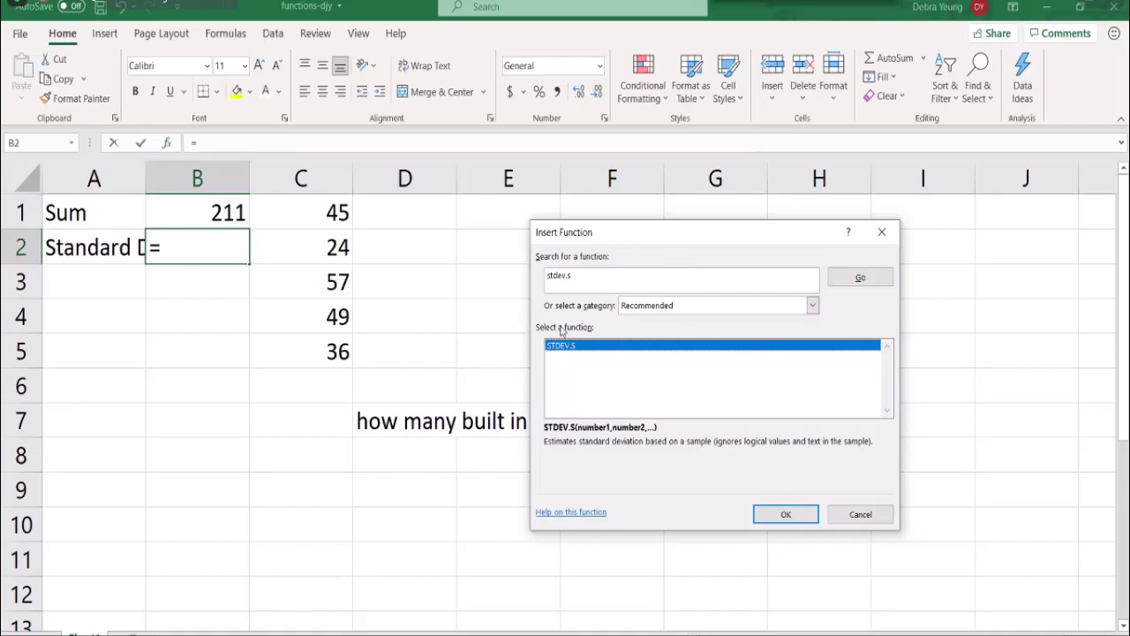
click(765, 520)
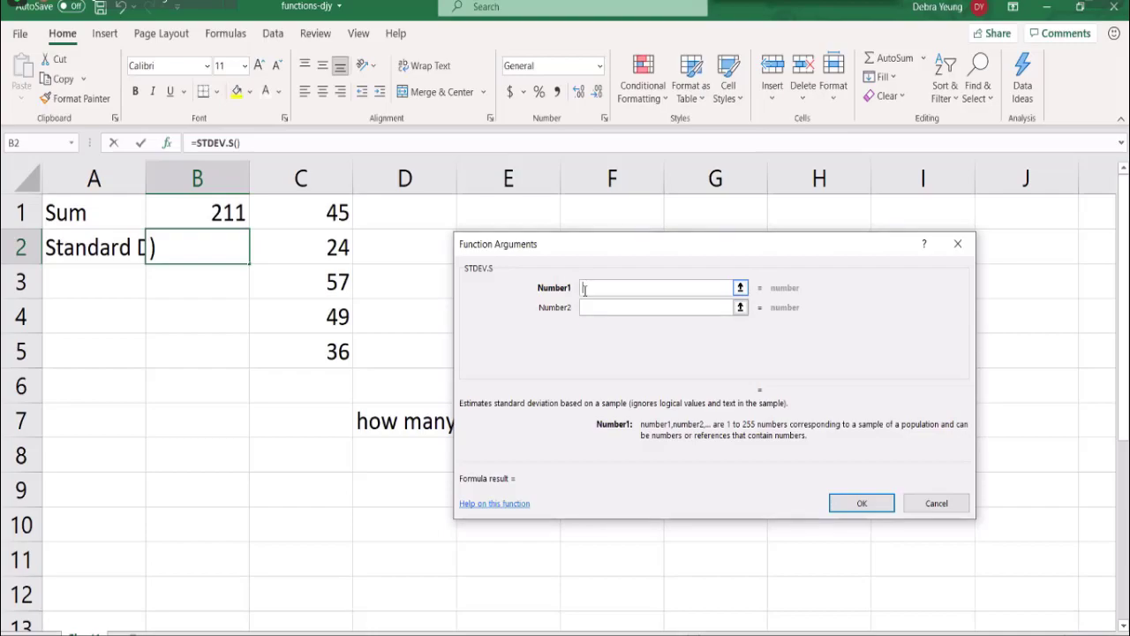
- Set the first STDEV.S argument to the range C1:C5 and insert the function in cell B2
click(291, 207)
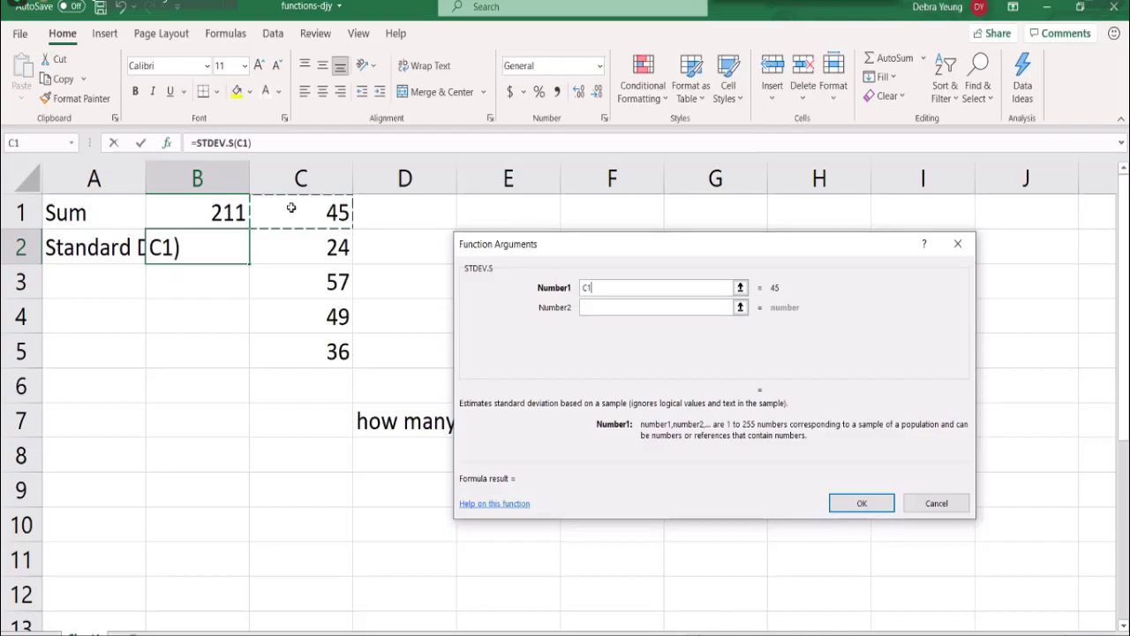
shift+click(296, 348)
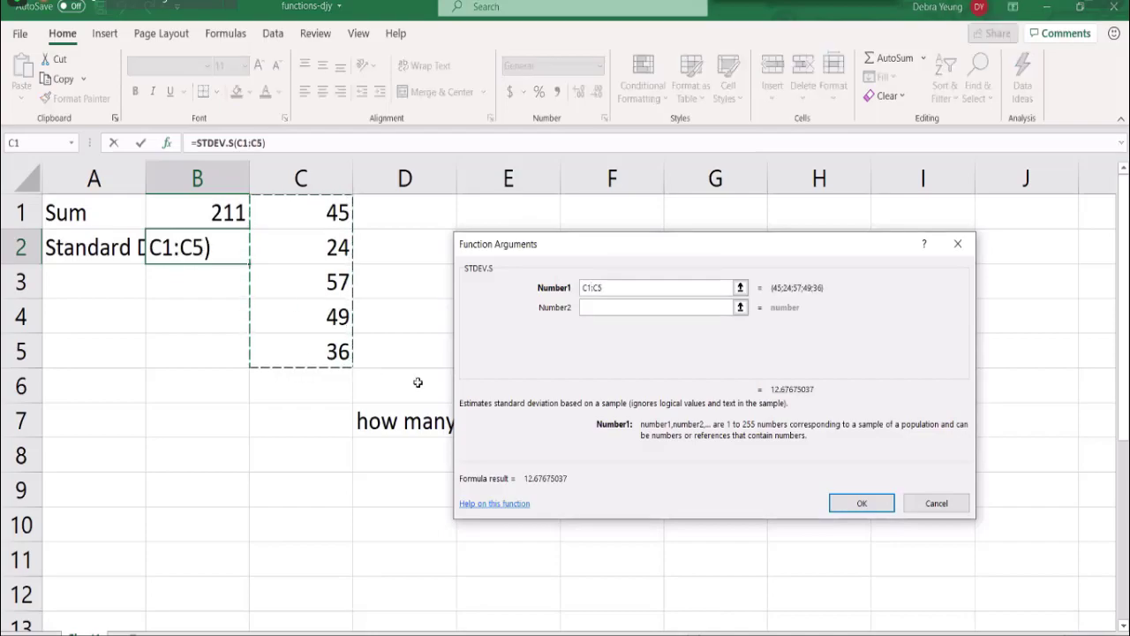
click(852, 509)
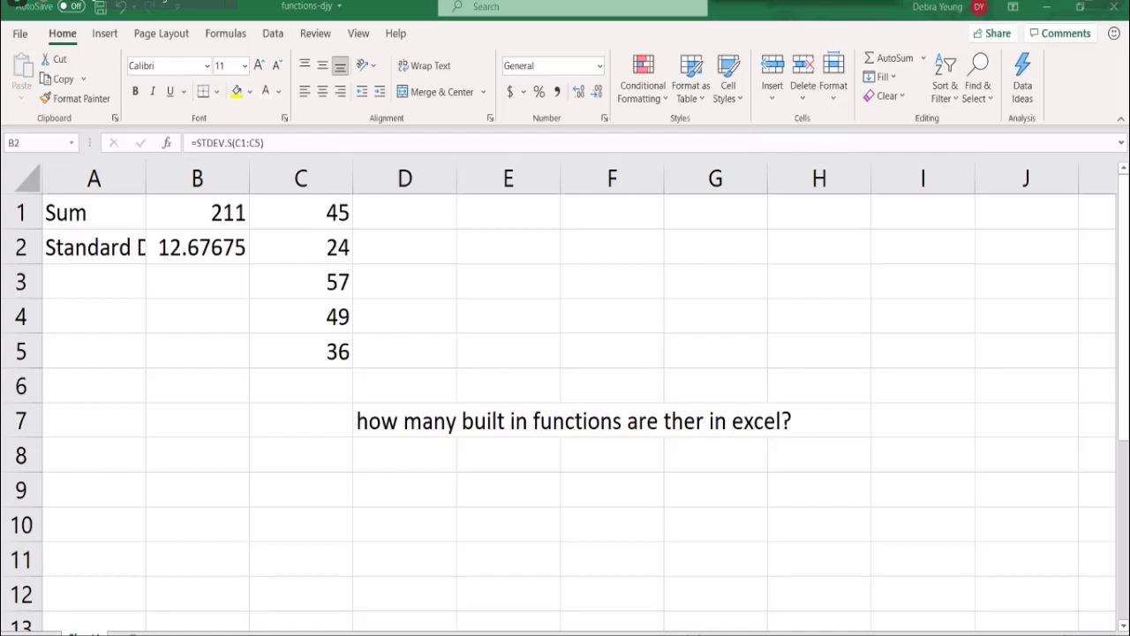
click(190, 412)
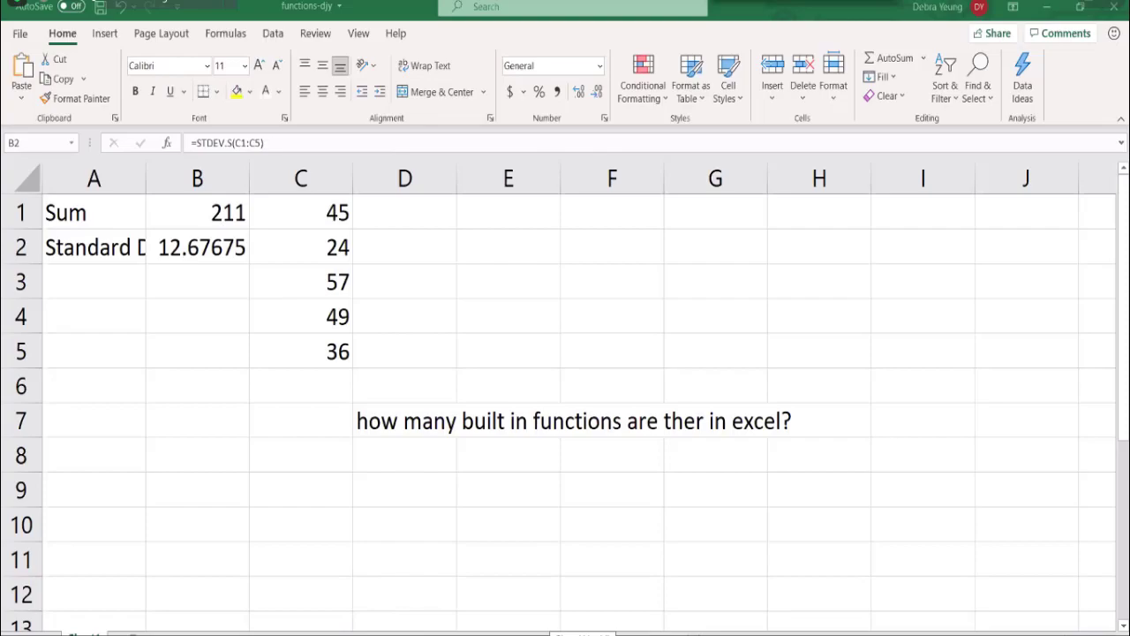
- Switch to the Zoom chat, save the shared VLOOKUP example Word document to the Desktop and open it
click(582, 634)
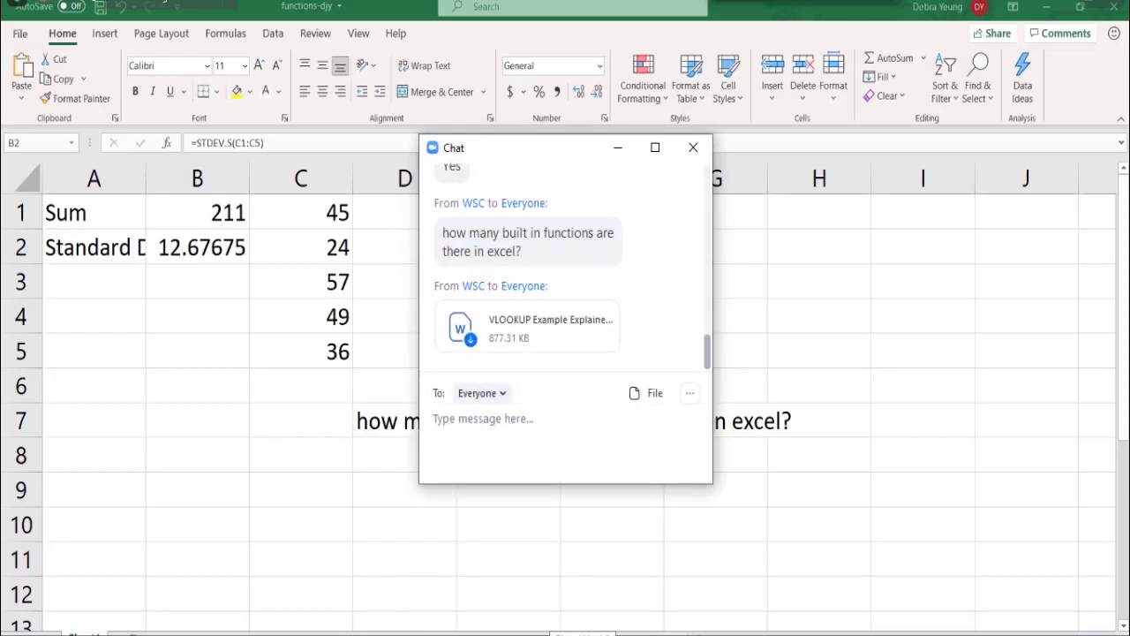
click(483, 341)
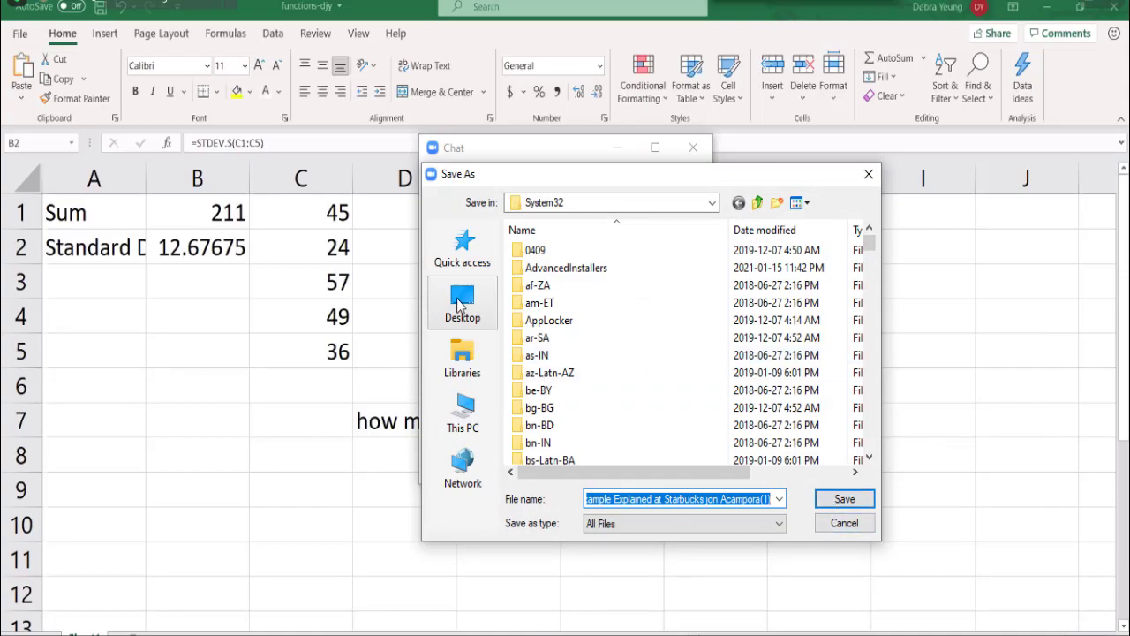
click(464, 302)
click(838, 499)
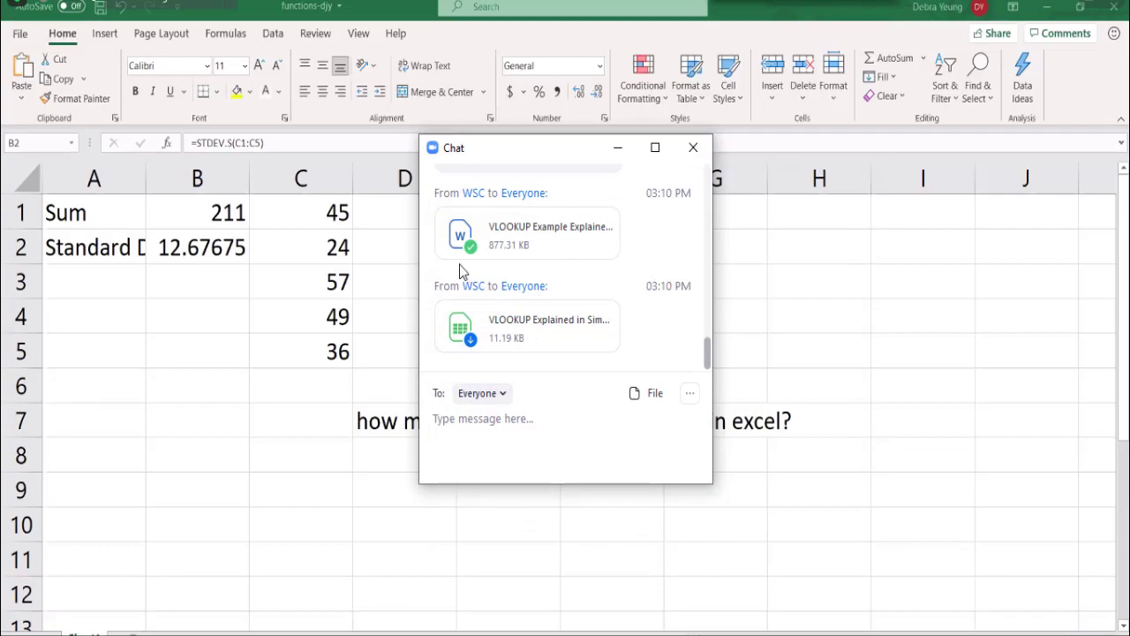
click(458, 238)
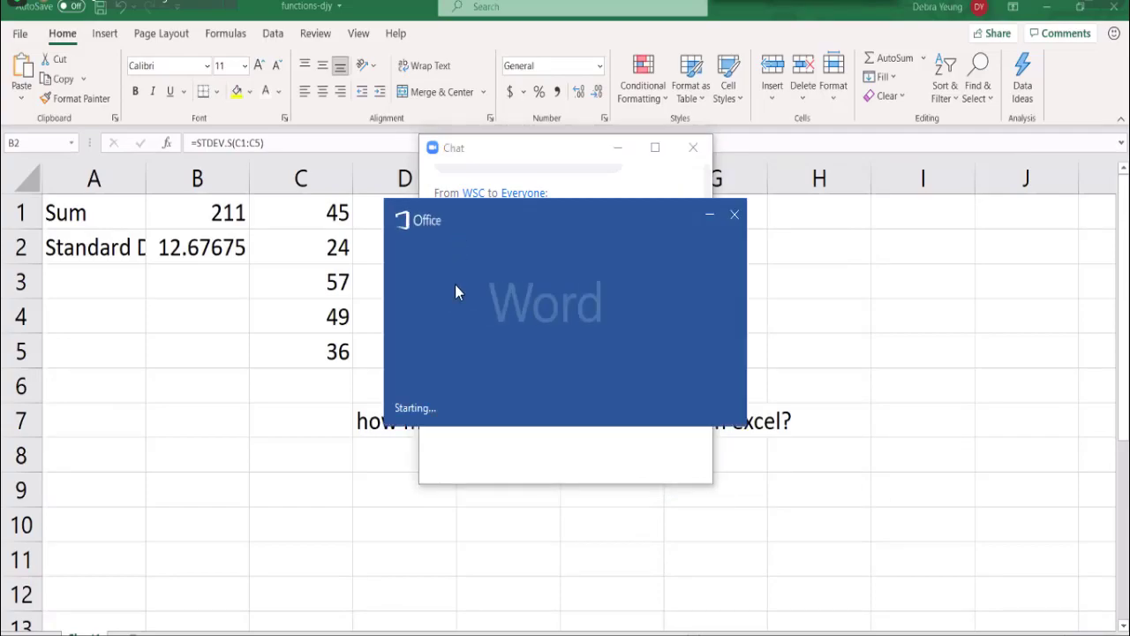
click(712, 216)
- Save the shared workbook "VLOOKUP Explained in Simple Terms at Starbucks" to the Desktop and minimize the chat
click(468, 340)
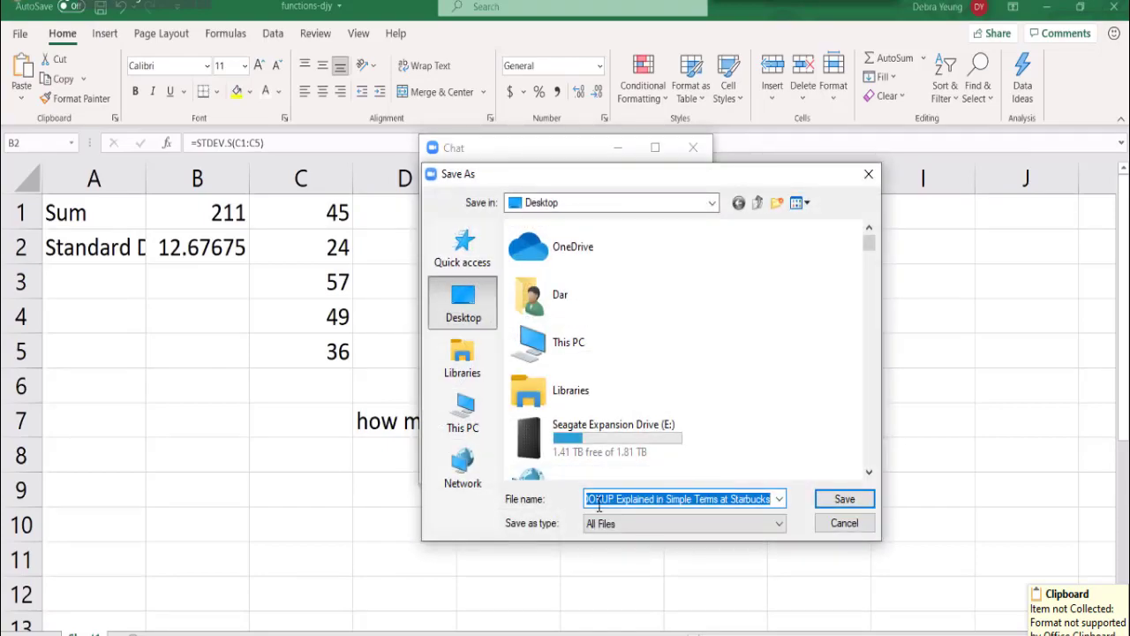
click(832, 503)
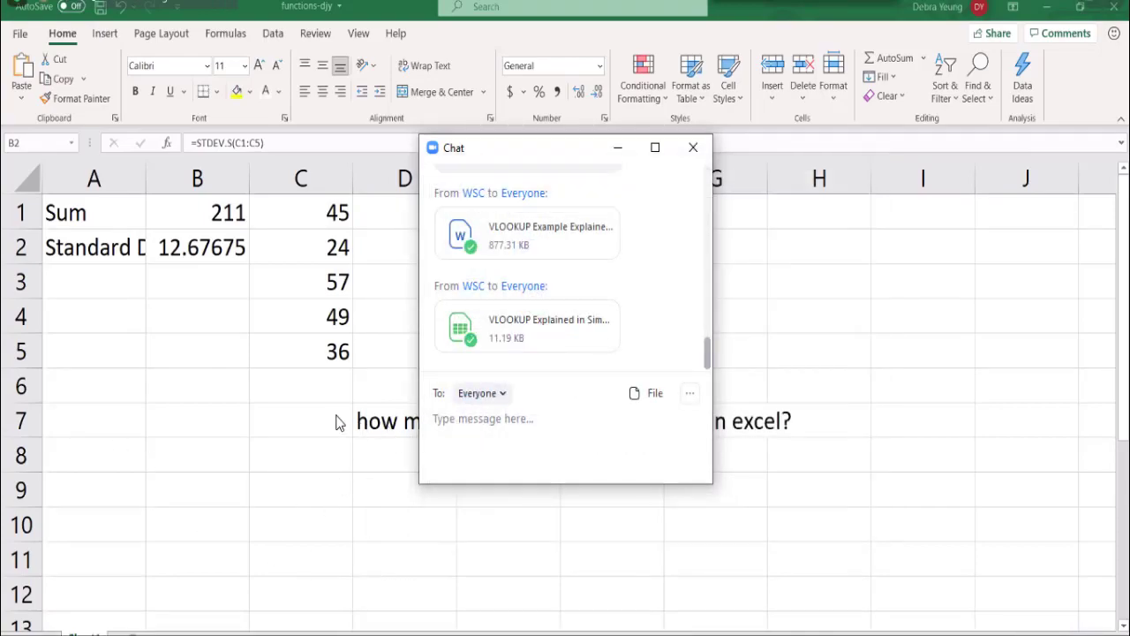
mouse_move(593, 317)
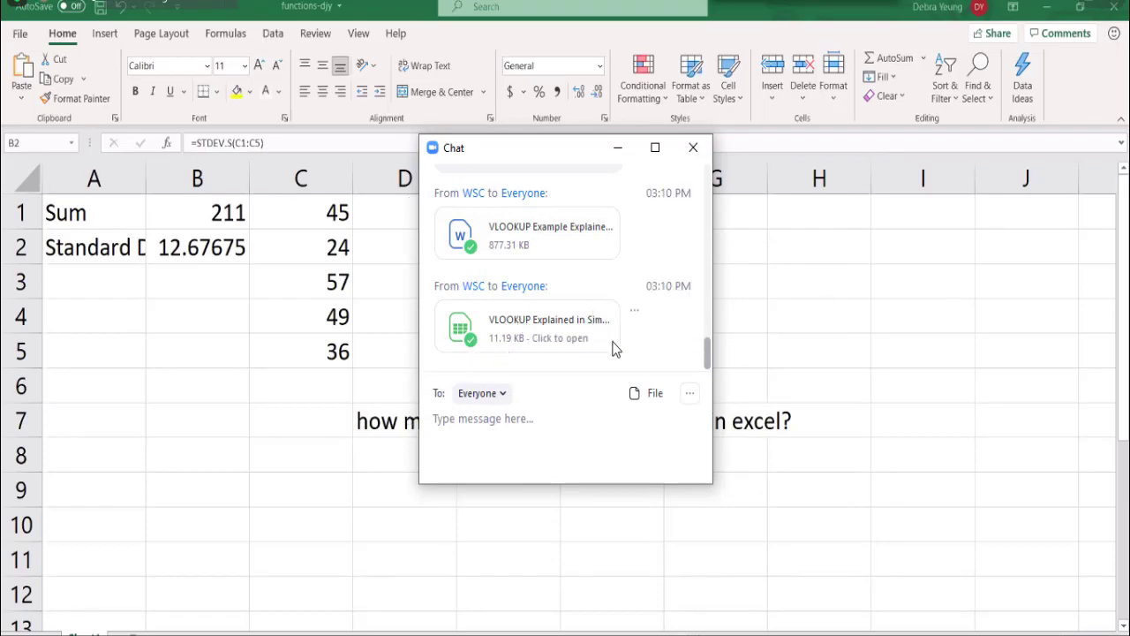
mouse_move(565, 219)
click(616, 149)
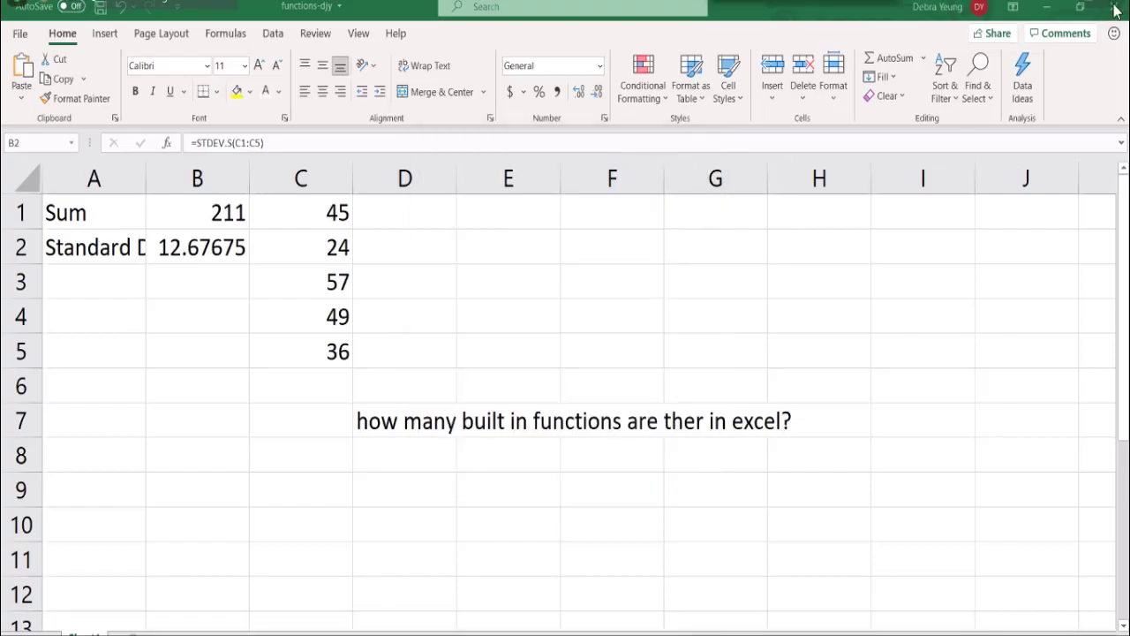
- Switch to the VLOOKUP article in Word and read through its Starbucks menu example and introduction
click(1042, 9)
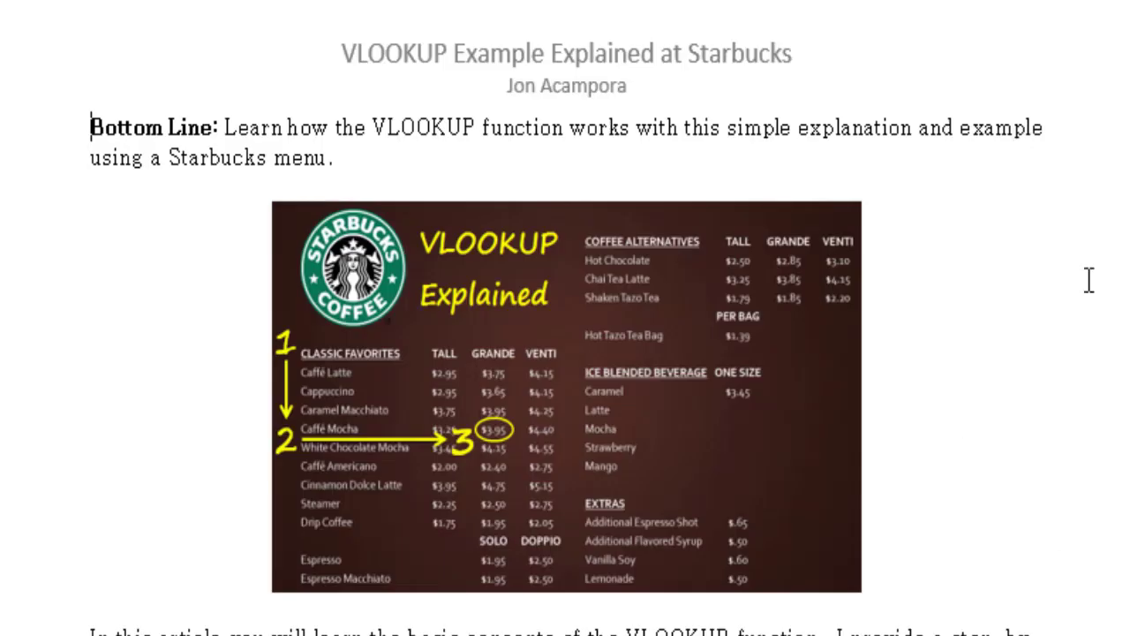
key(End)
scroll(1083, 372, down, 4)
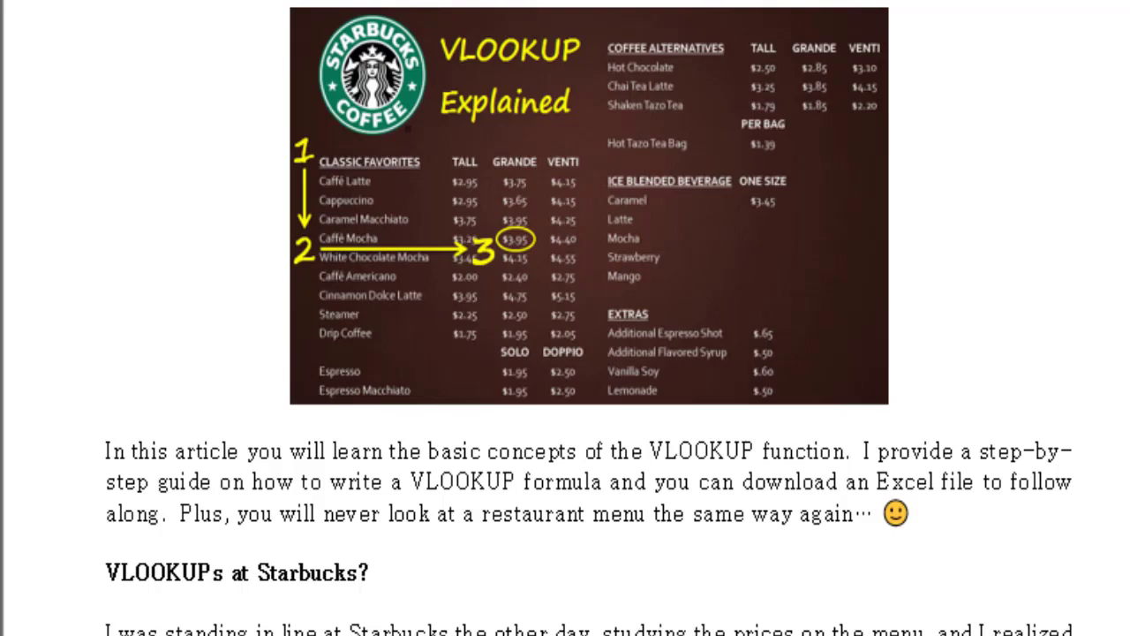
scroll(589, 318, down, 1)
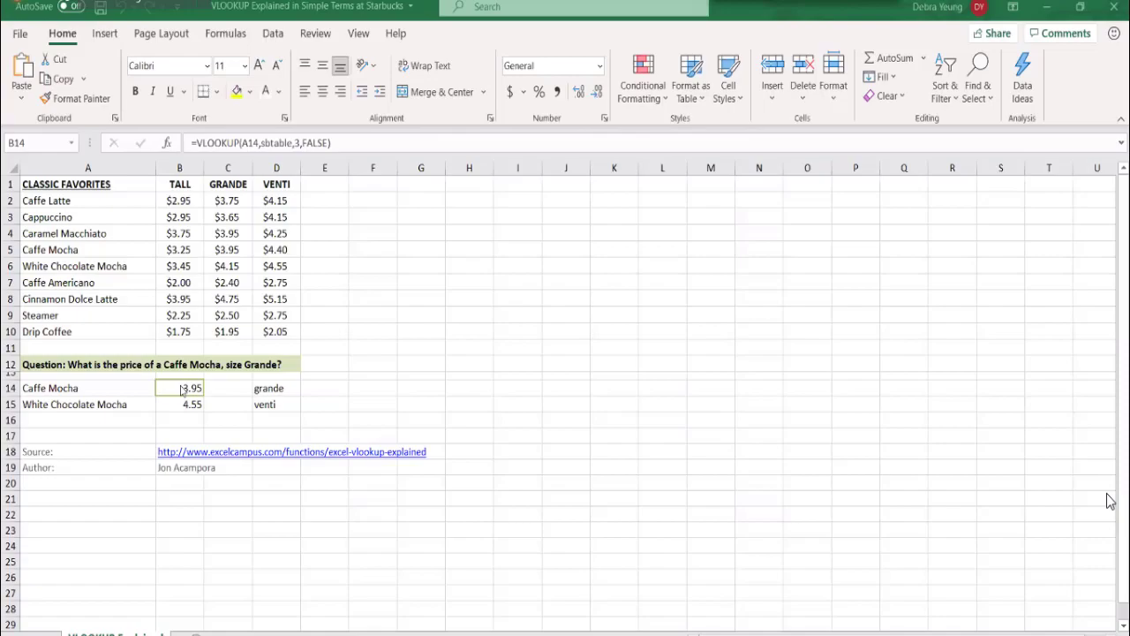
- Clear the VLOOKUP formulas from cells B14:B15 in the Starbucks menu workbook
drag(181, 389, 179, 407)
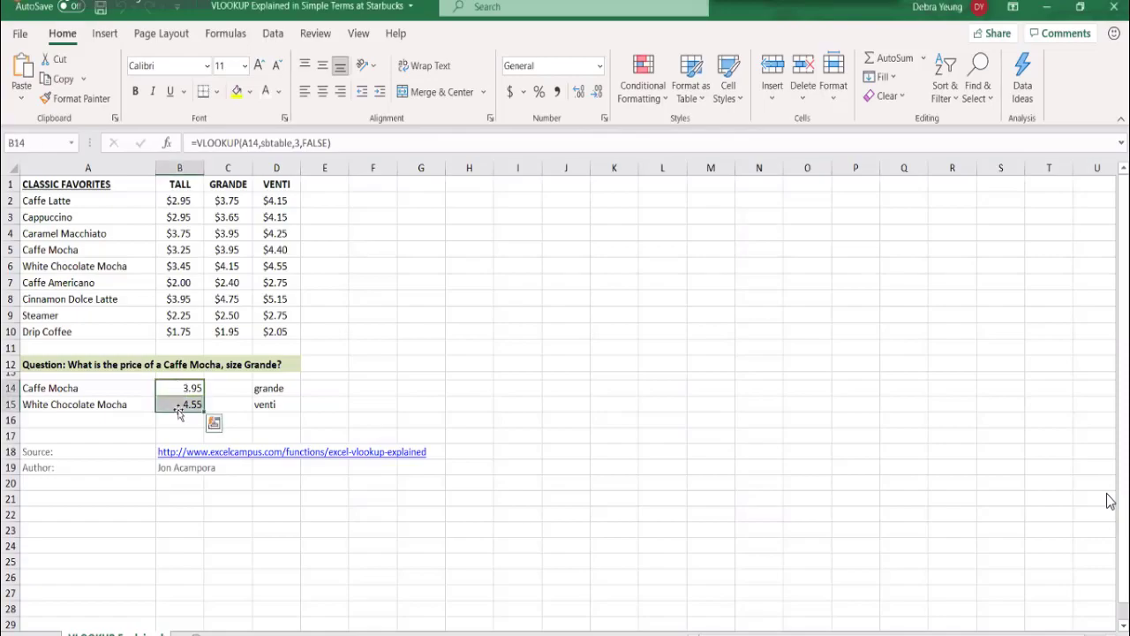
key(Delete)
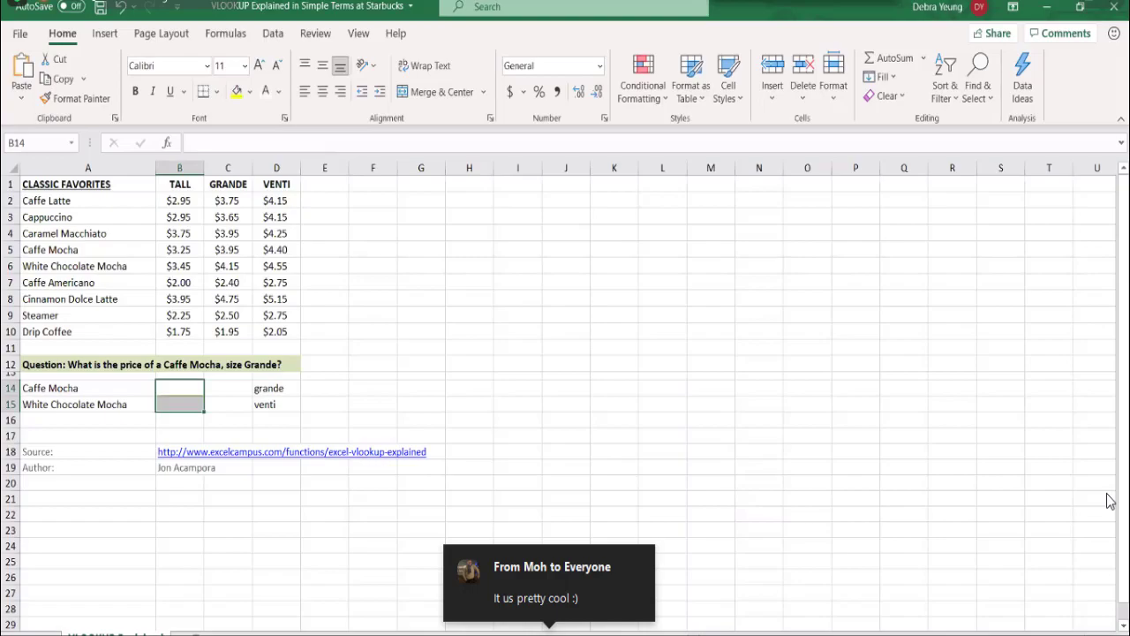
scroll(1109, 501, up, 3)
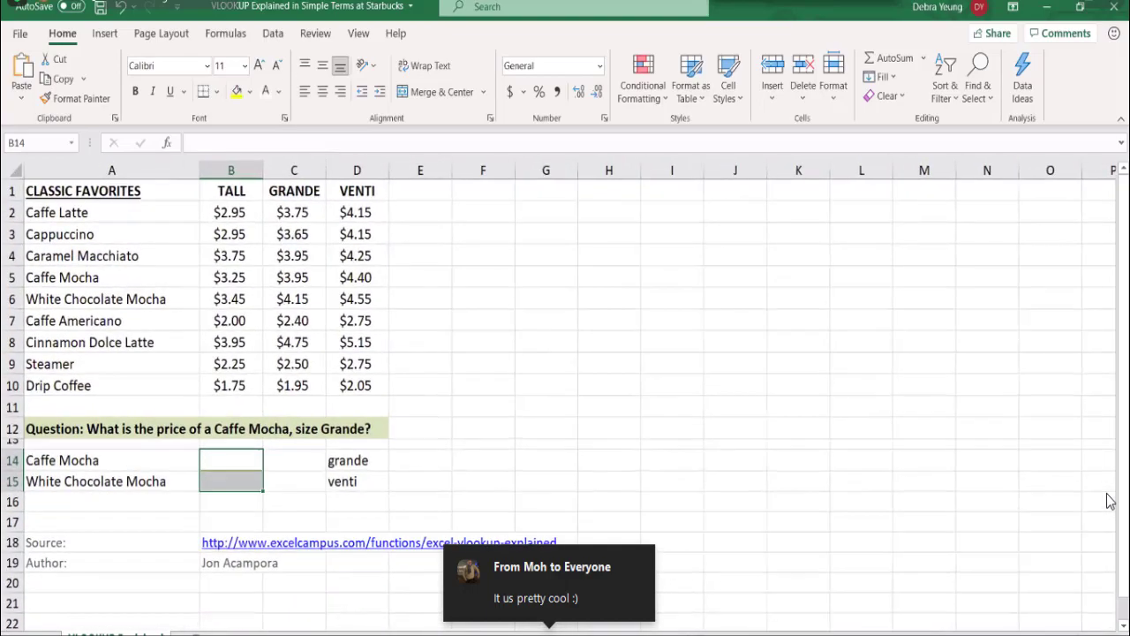
scroll(1110, 500, up, 3)
scroll(261, 420, up, 1)
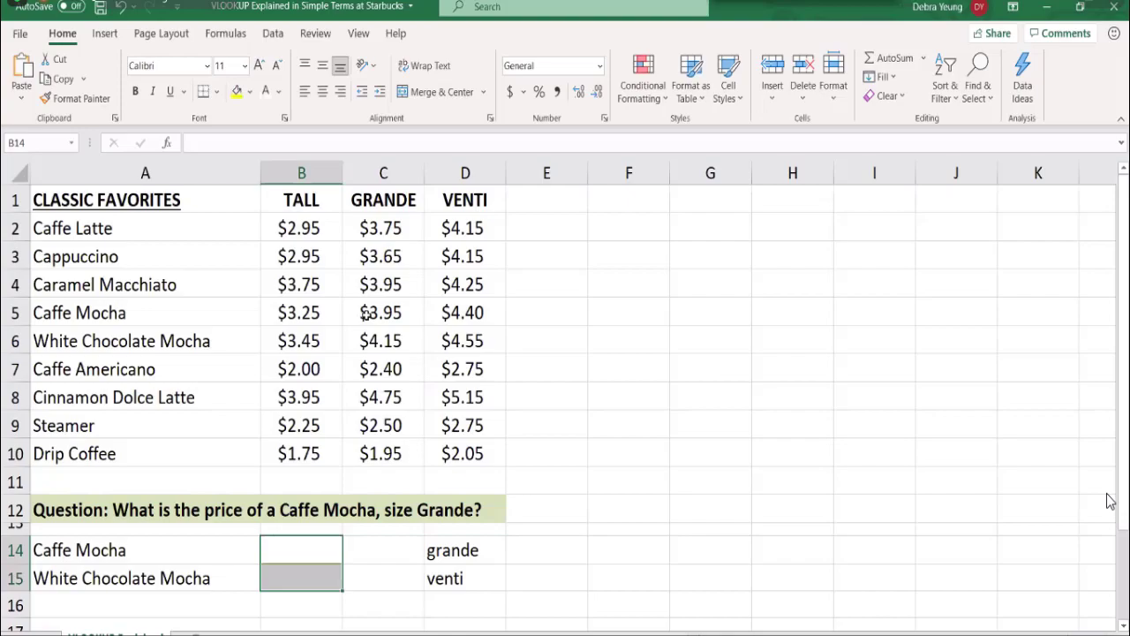
click(366, 316)
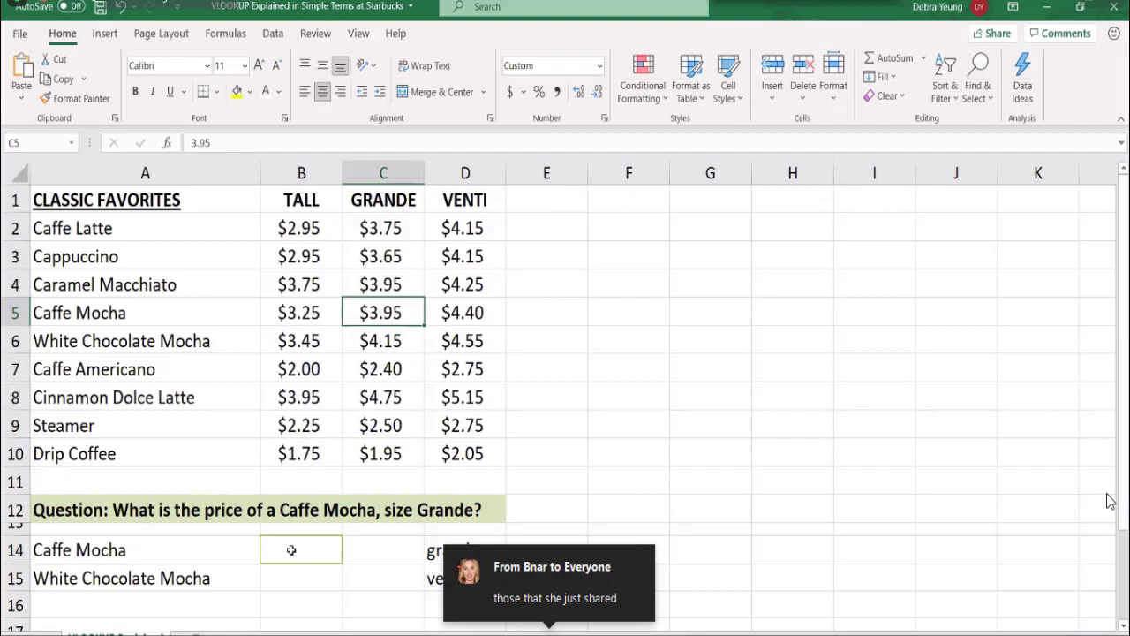
click(165, 144)
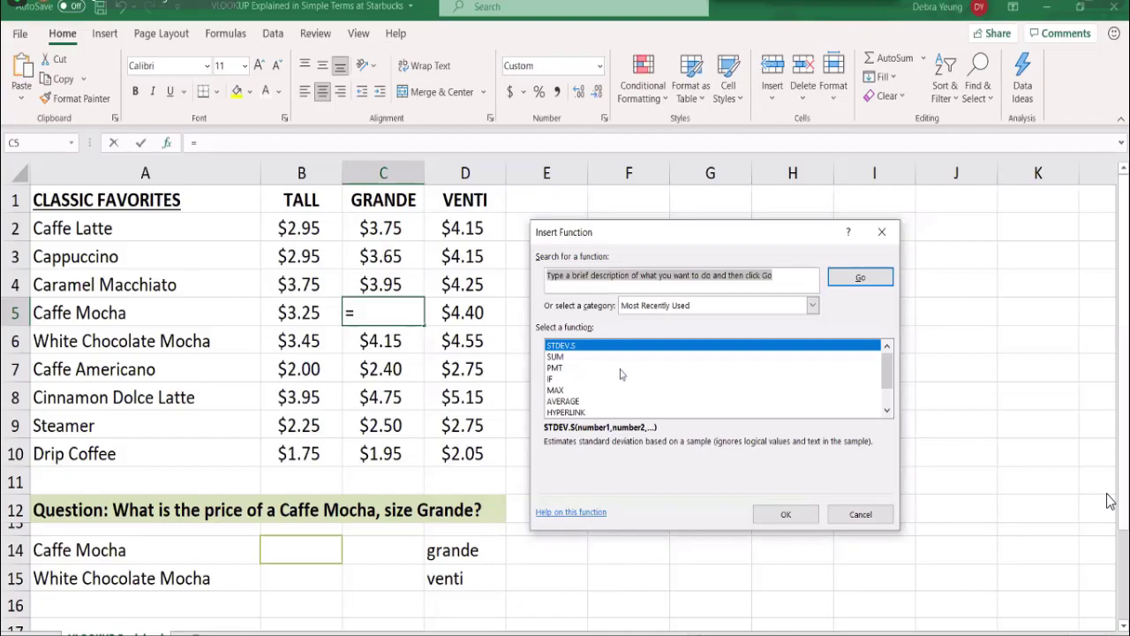
text(vloo)
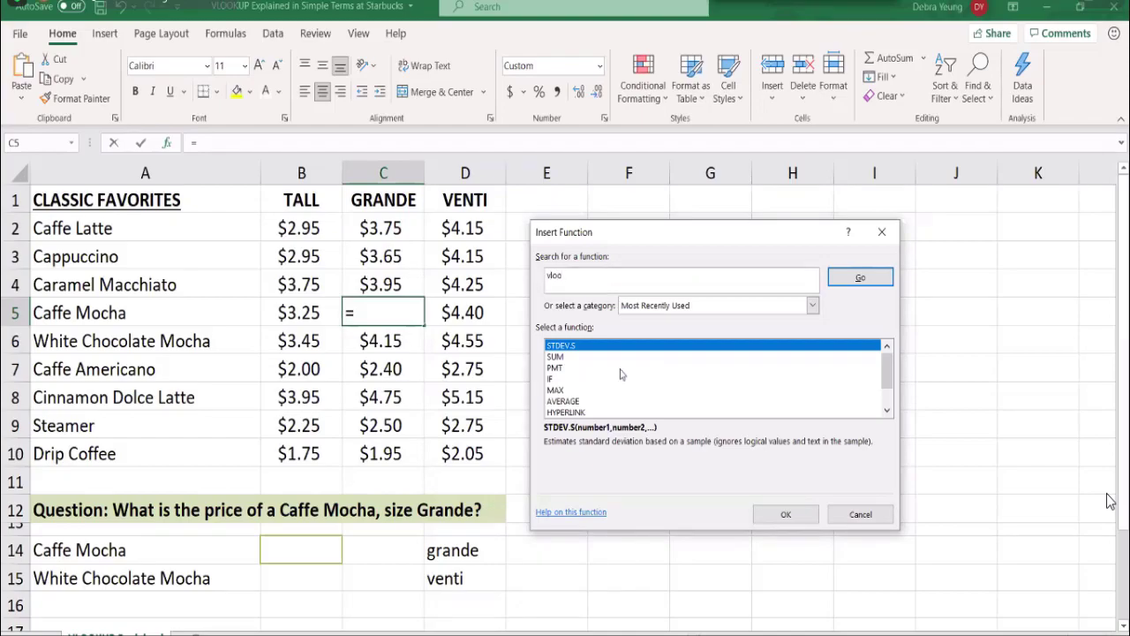
click(852, 279)
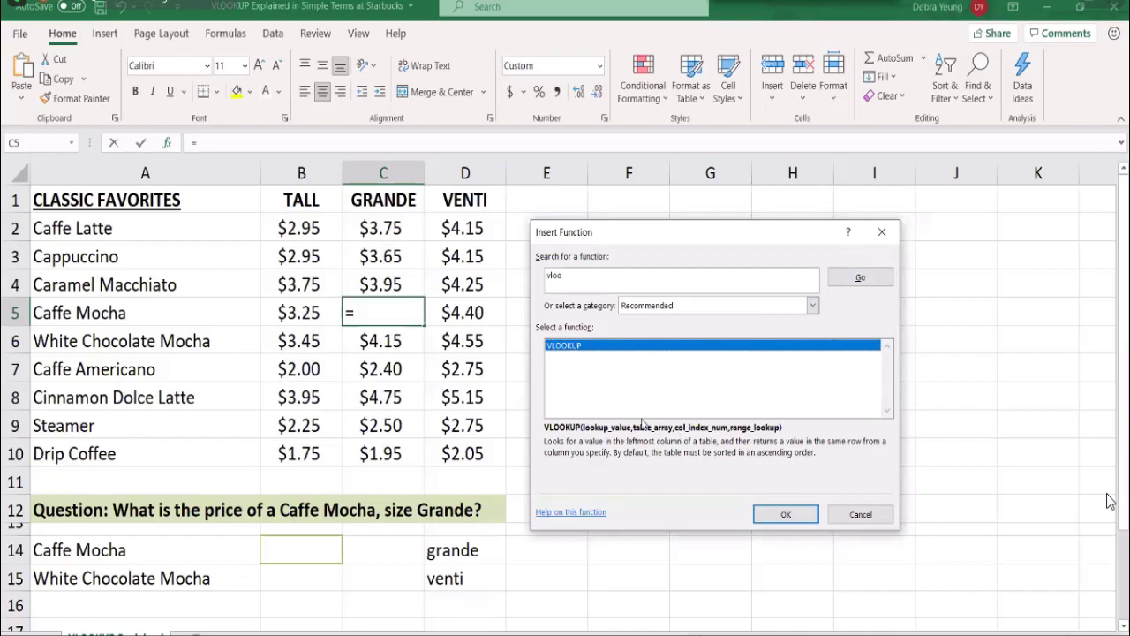
click(765, 514)
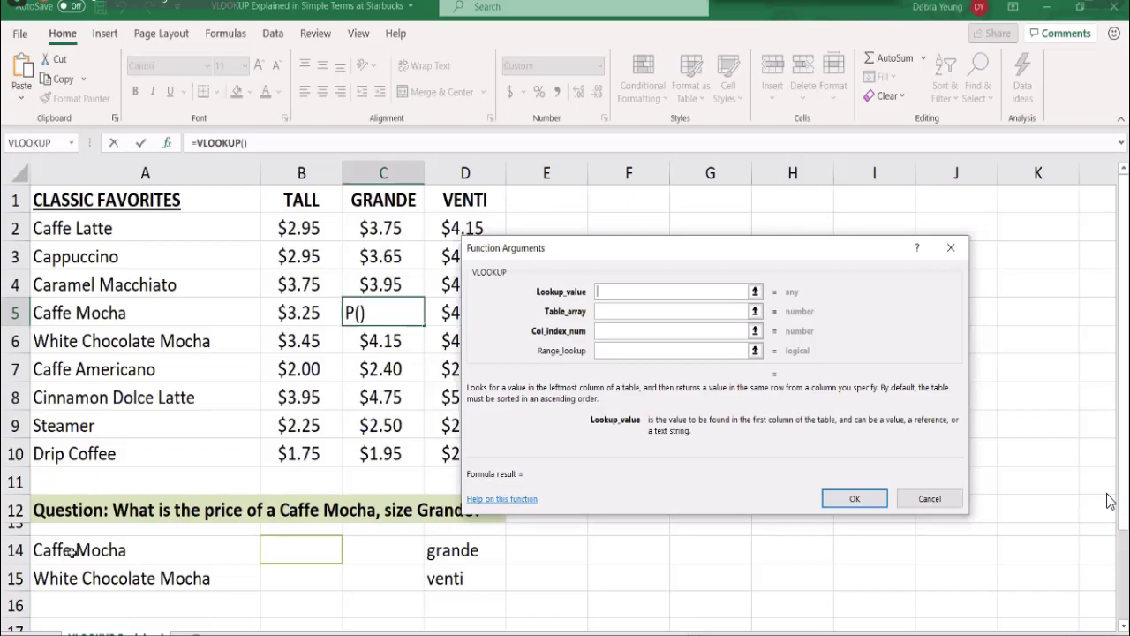
click(73, 550)
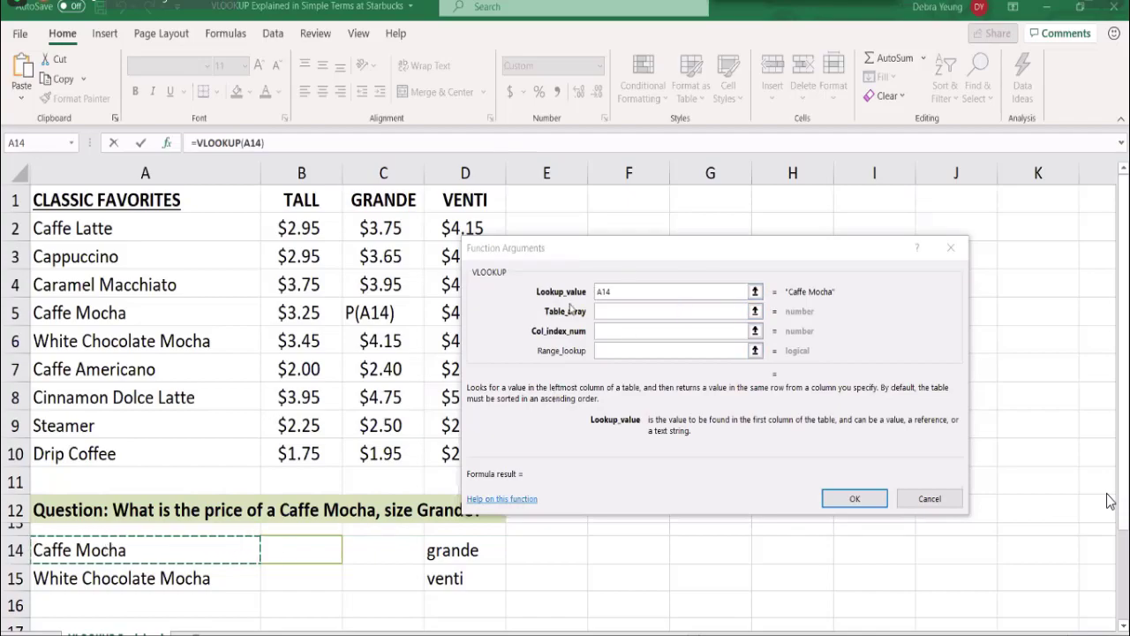
click(624, 314)
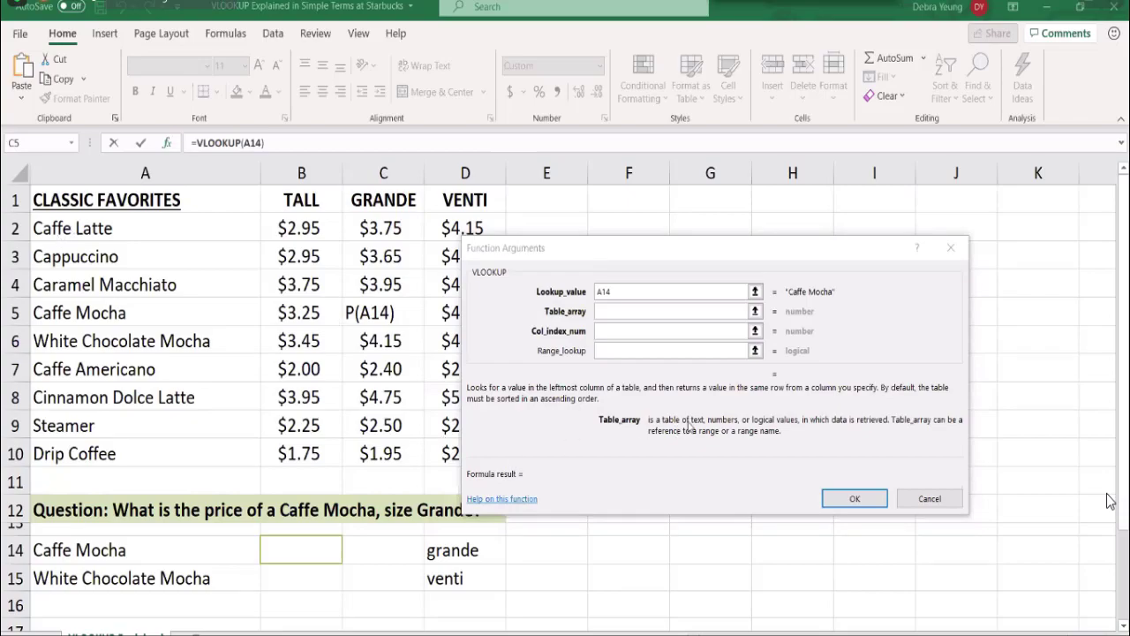
key(Escape)
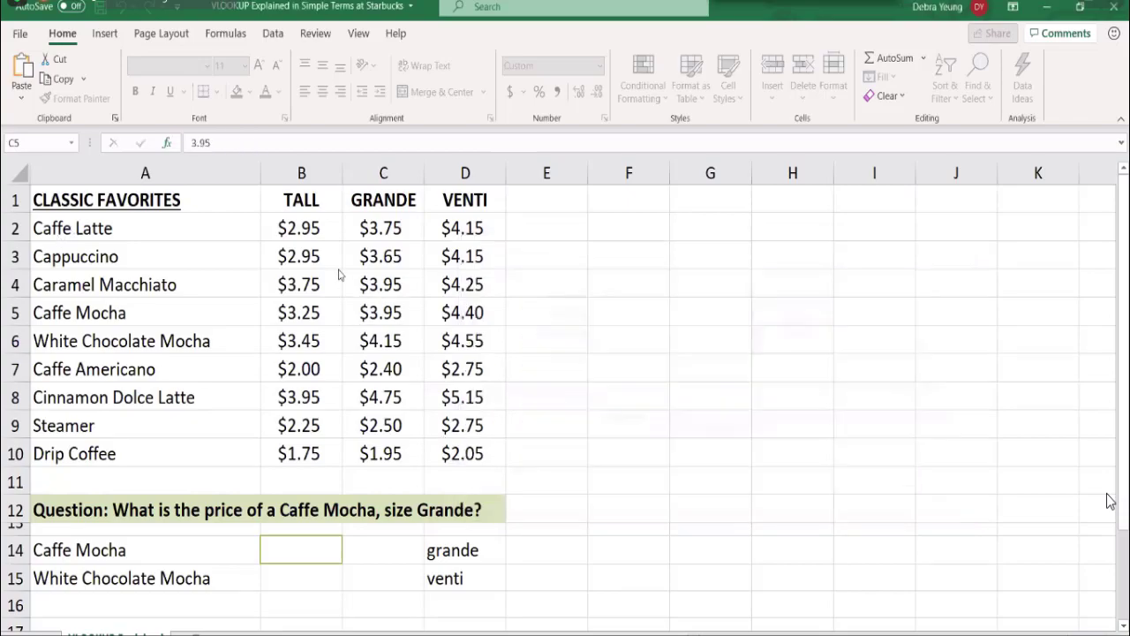
- Start inserting a VLOOKUP function in cell B14 with A14 as the Lookup_value
click(271, 553)
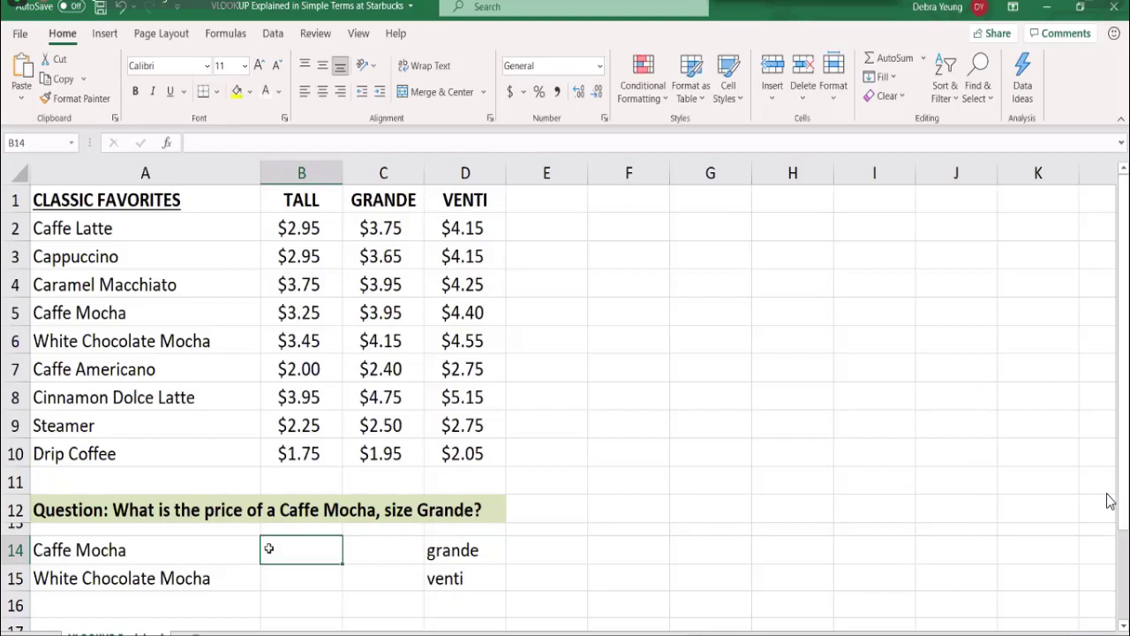
click(170, 144)
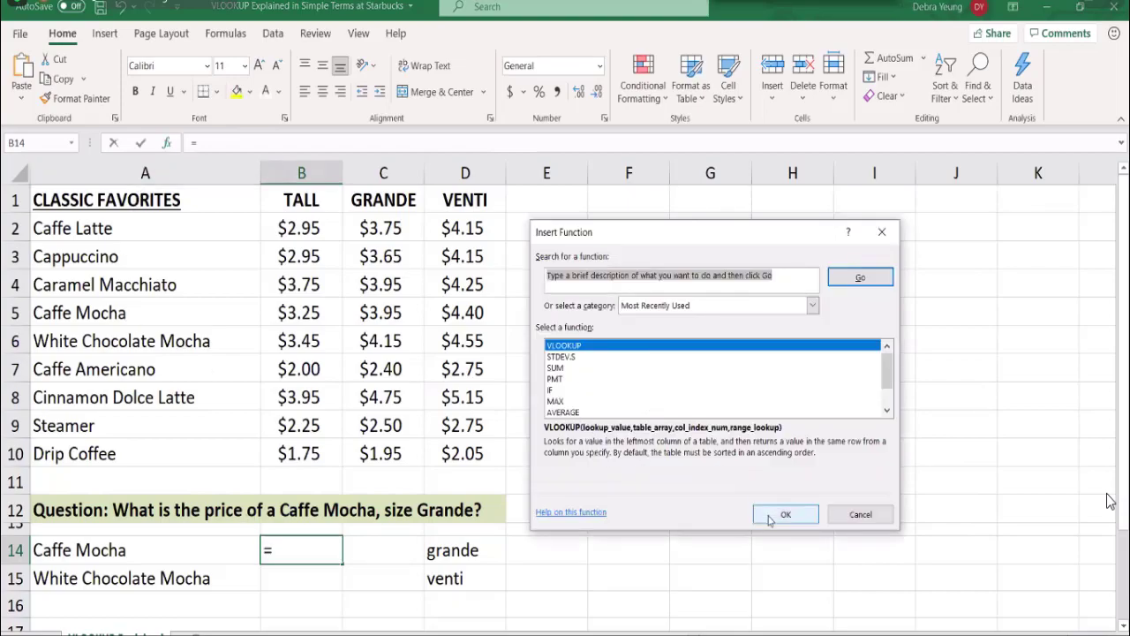
click(764, 515)
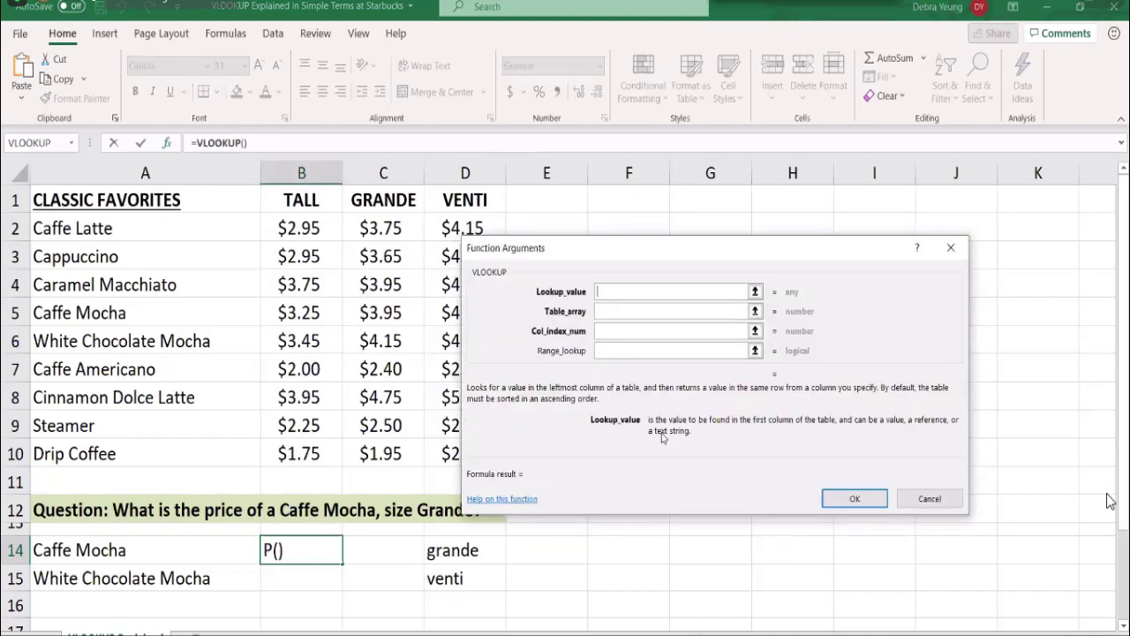
click(80, 549)
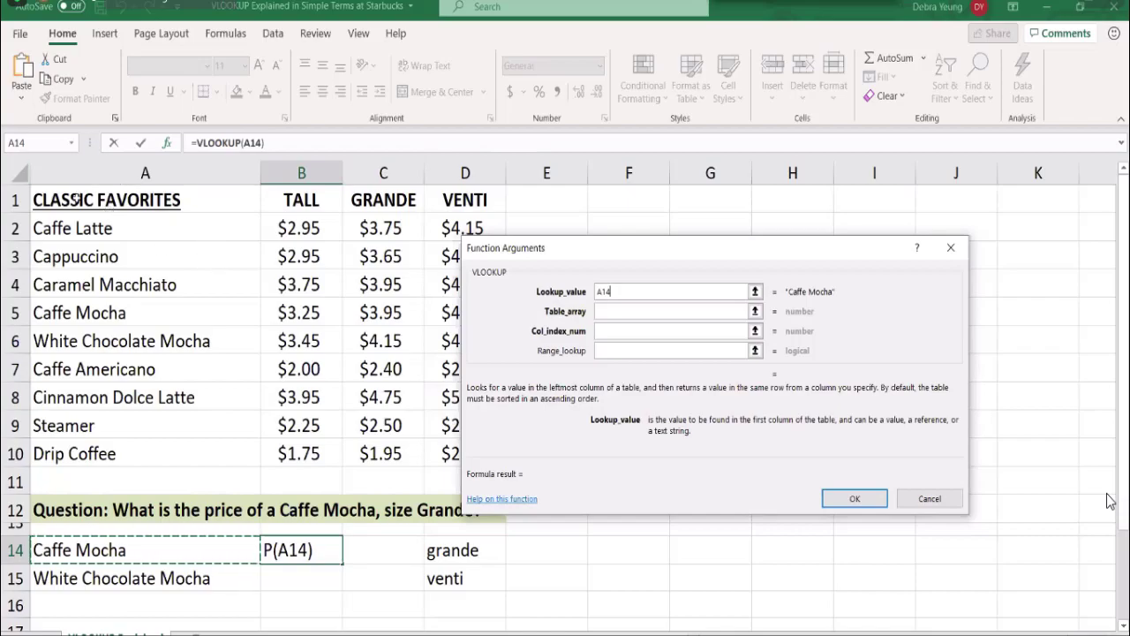
click(64, 225)
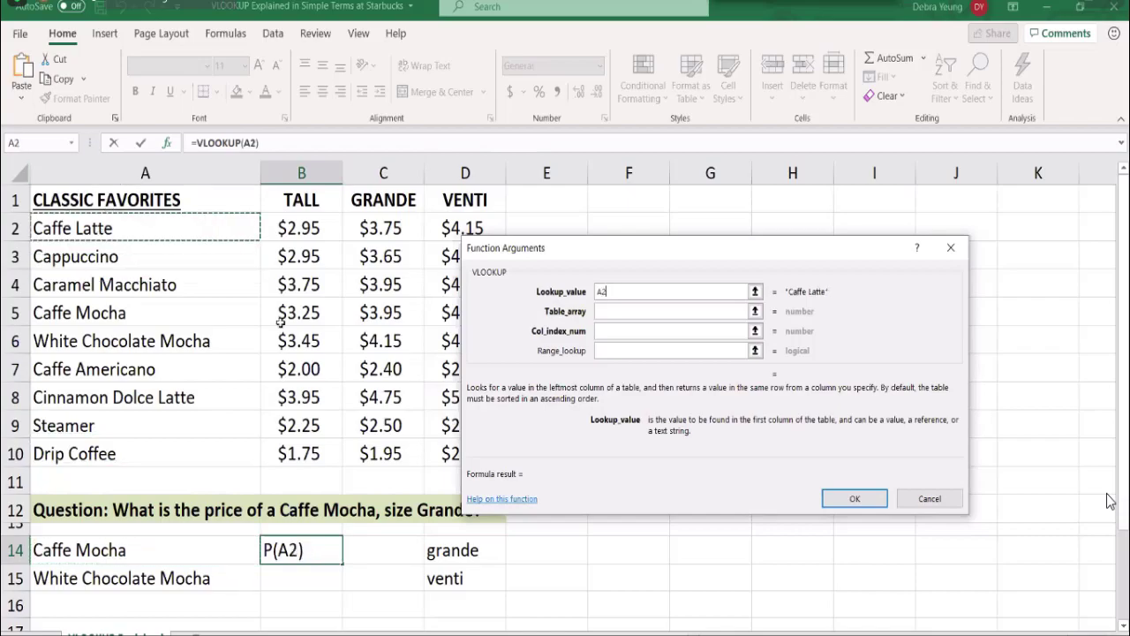
drag(423, 426, 448, 449)
click(450, 449)
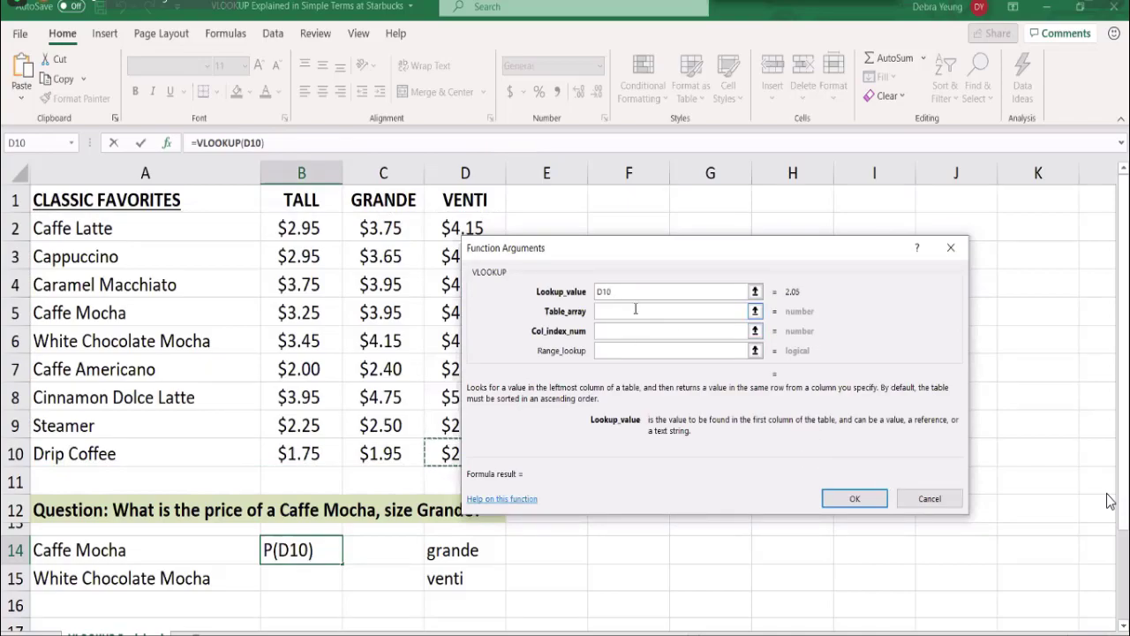
drag(617, 291, 508, 305)
click(605, 292)
key(BackSpace)
key(BackSpace)
key(BackSpace)
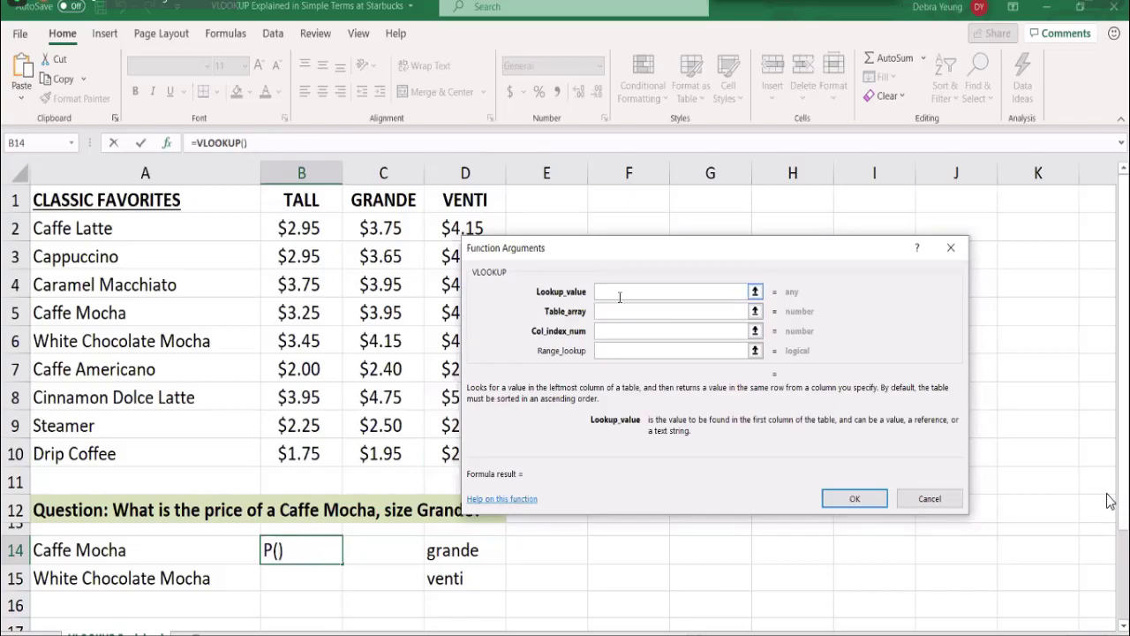
click(156, 551)
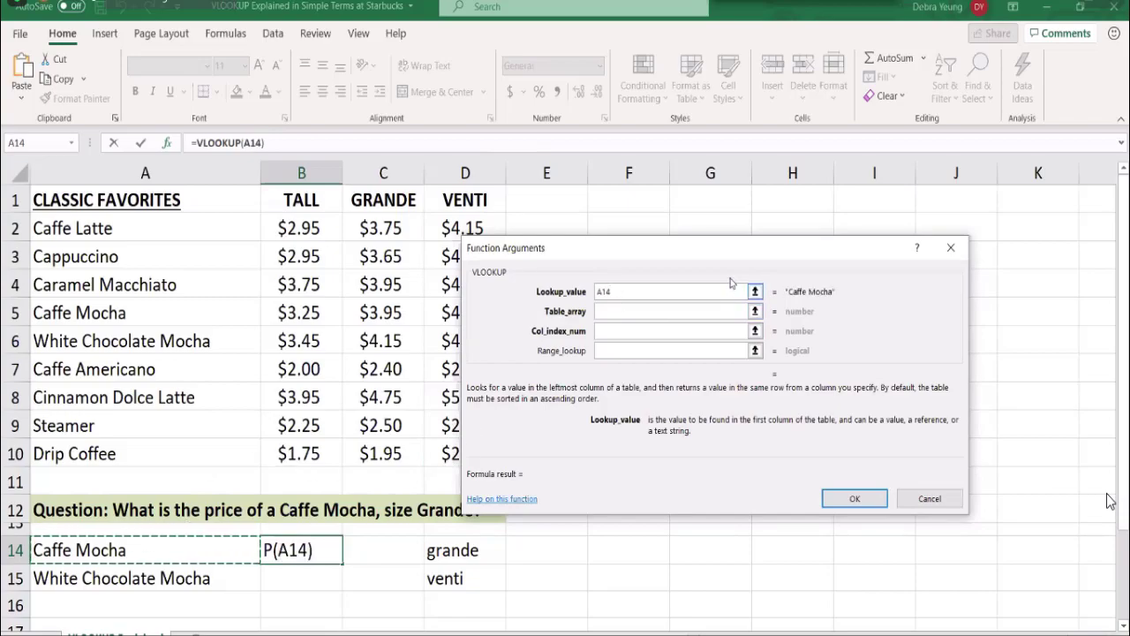
- Set the VLOOKUP's Table_array to the menu range A2:D10 (sbtable) and its Col_index_num to 3
click(623, 312)
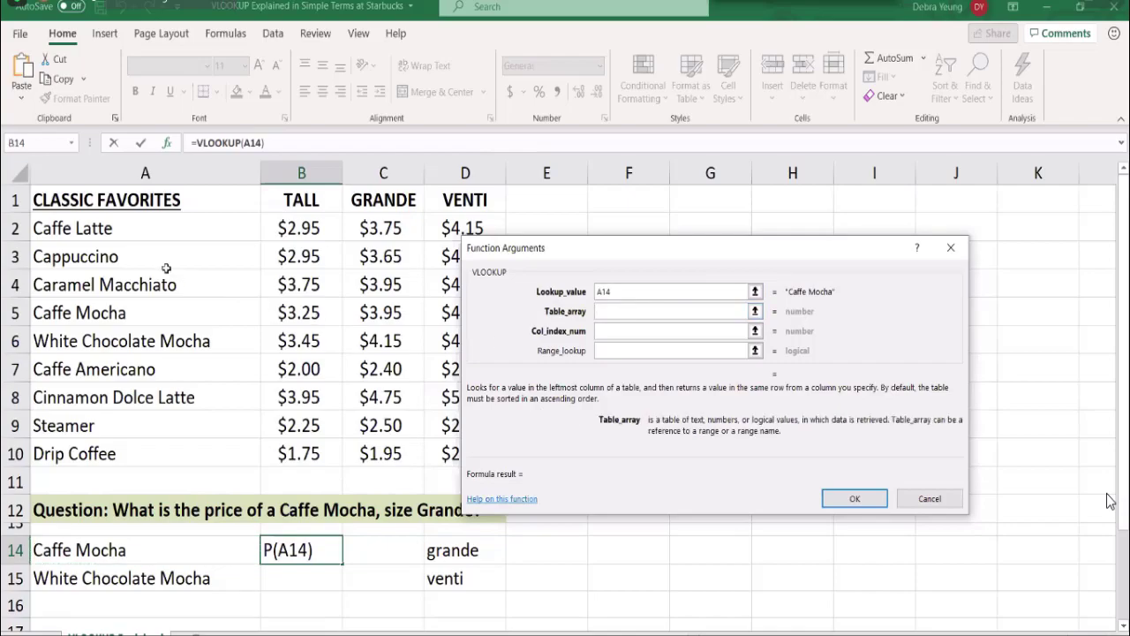
click(136, 229)
drag(136, 229, 442, 450)
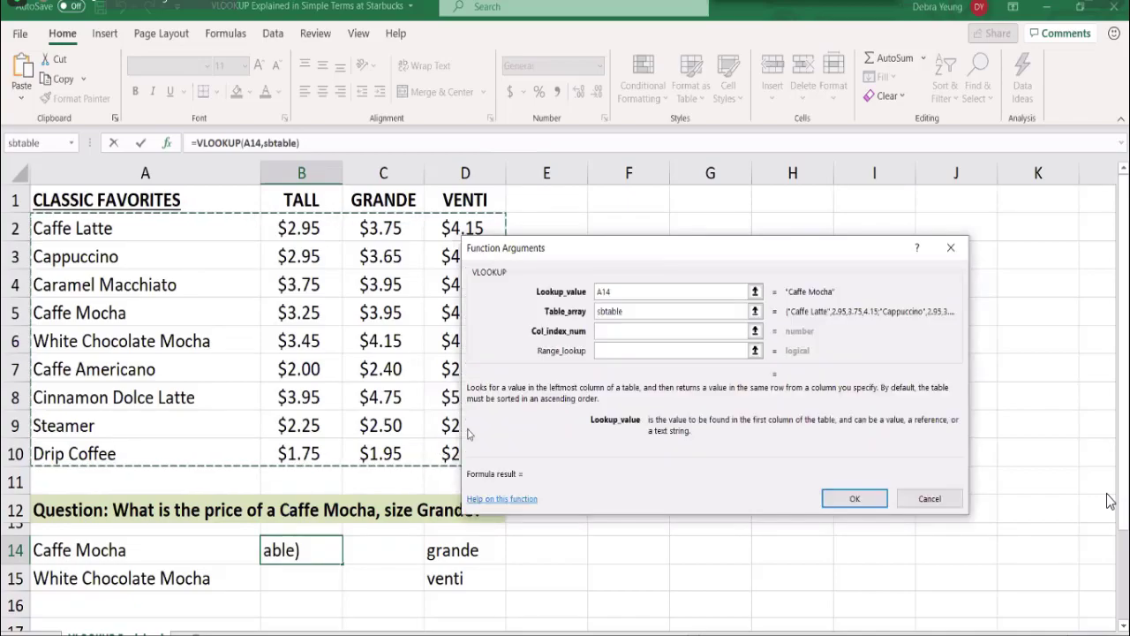
click(662, 330)
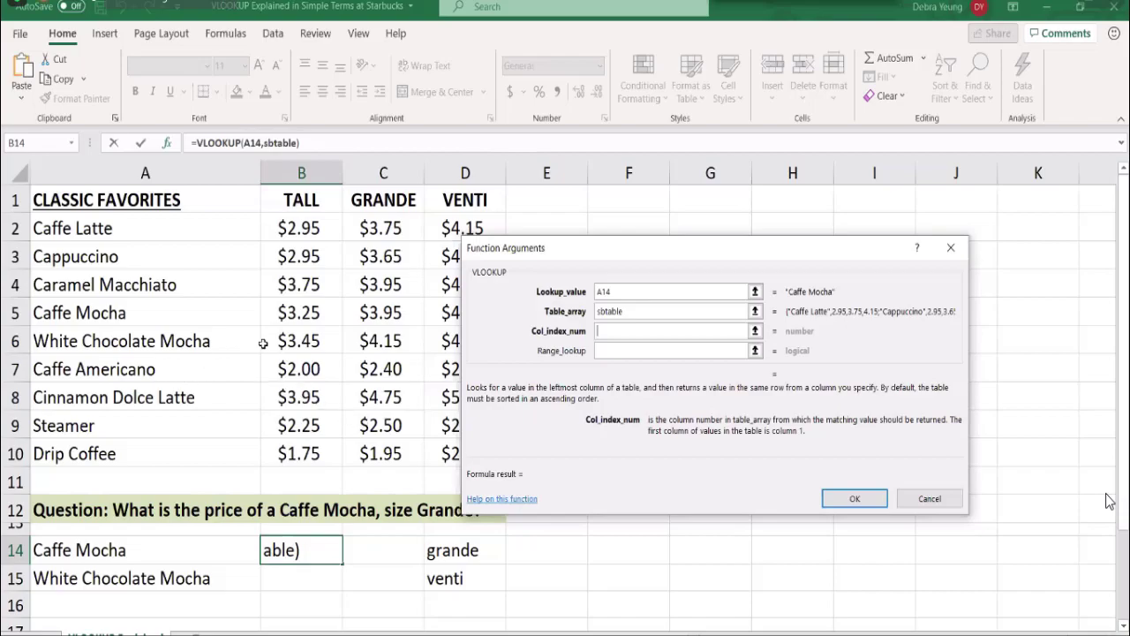
click(628, 333)
text(3)
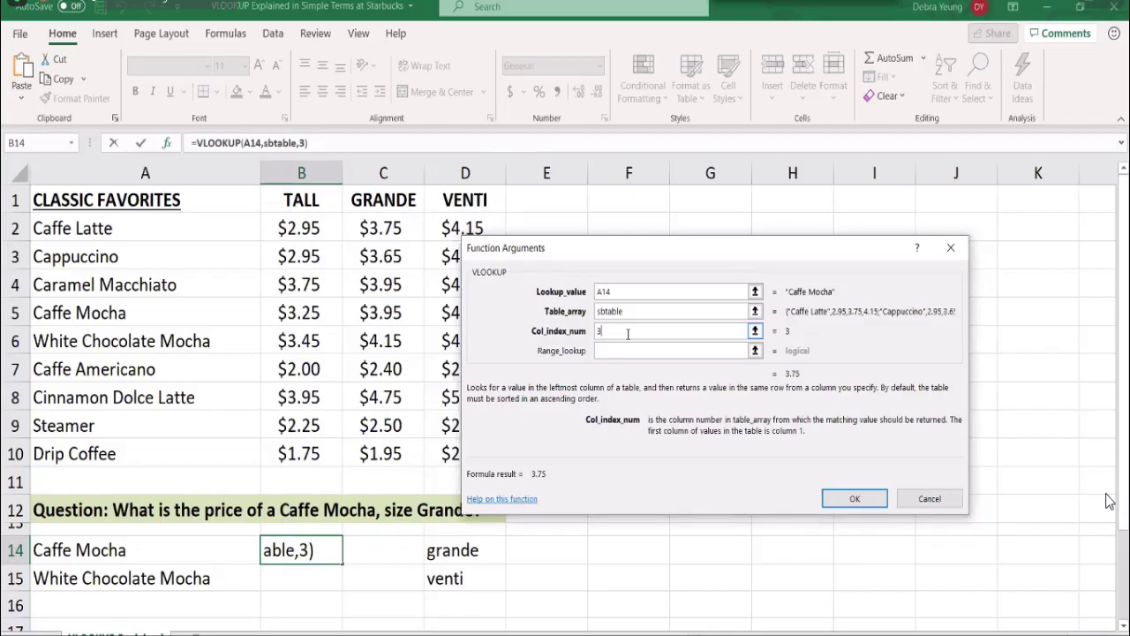
- Set Range_lookup to false for an exact match and complete the VLOOKUP in B14
click(617, 349)
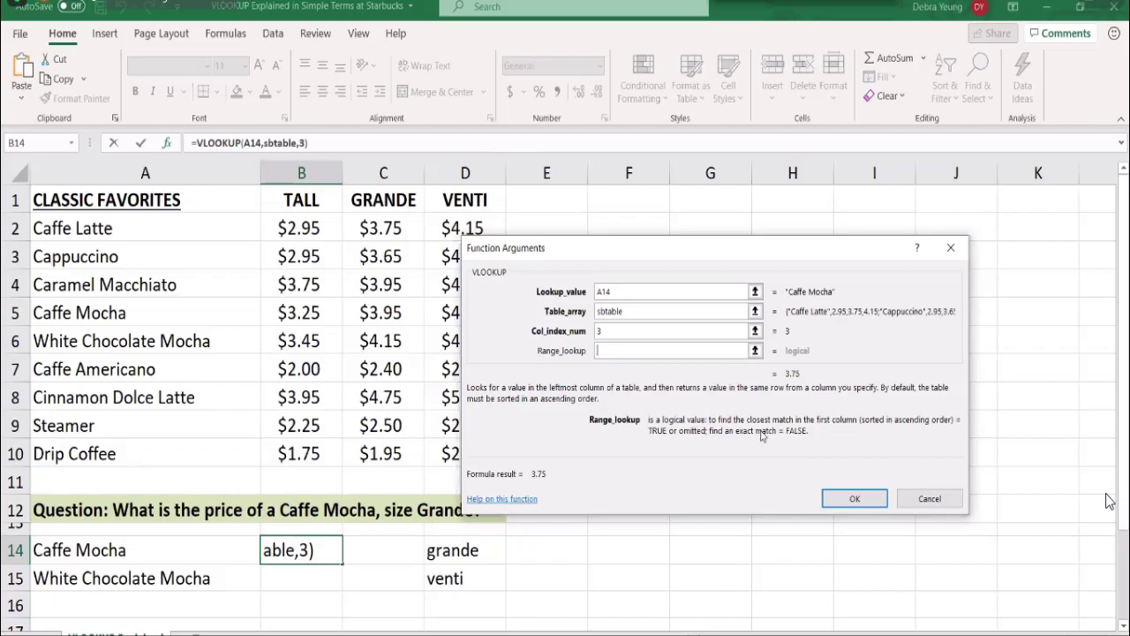
text(fal)
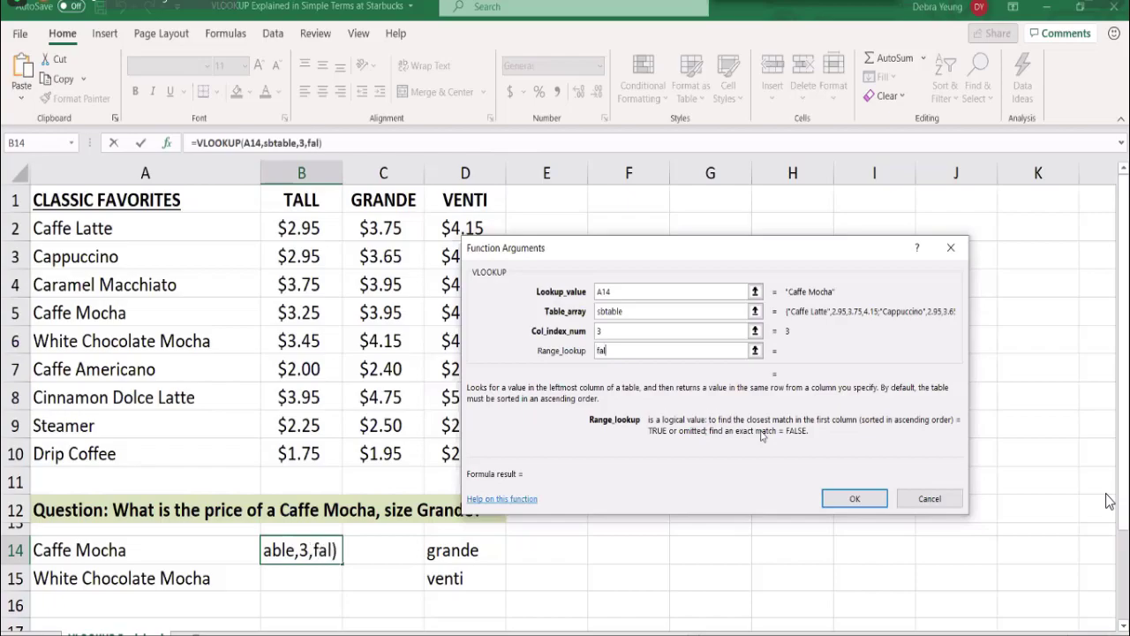
text(se)
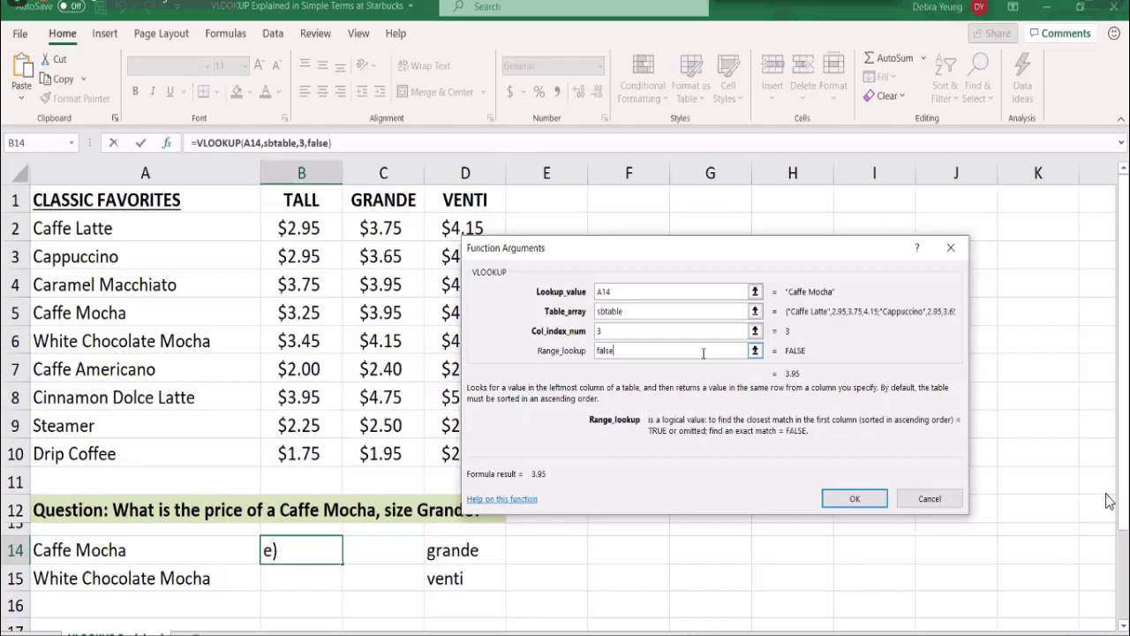
click(862, 501)
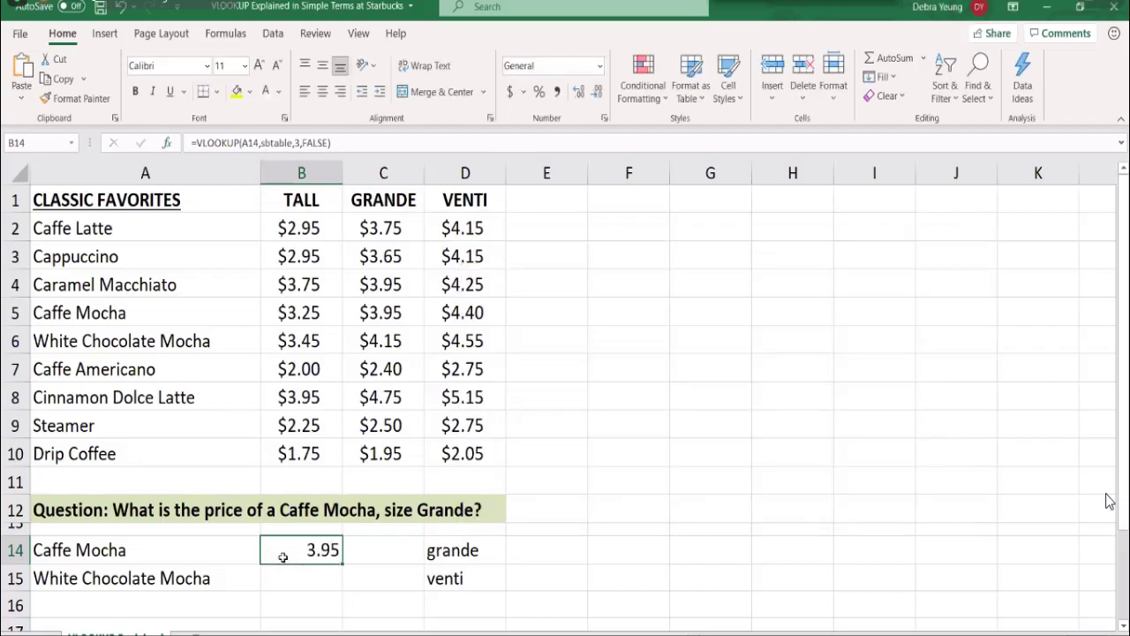
- Check the VLOOKUP result in B14 against its lookup value in A14 and the Caffe Mocha row of the menu
click(215, 552)
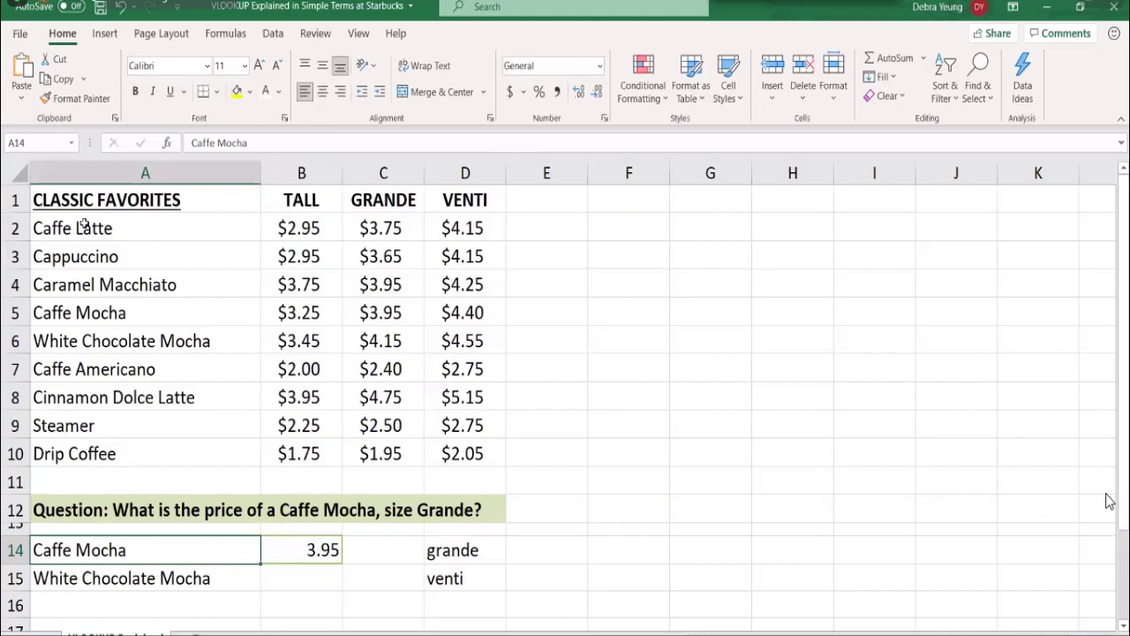
click(99, 316)
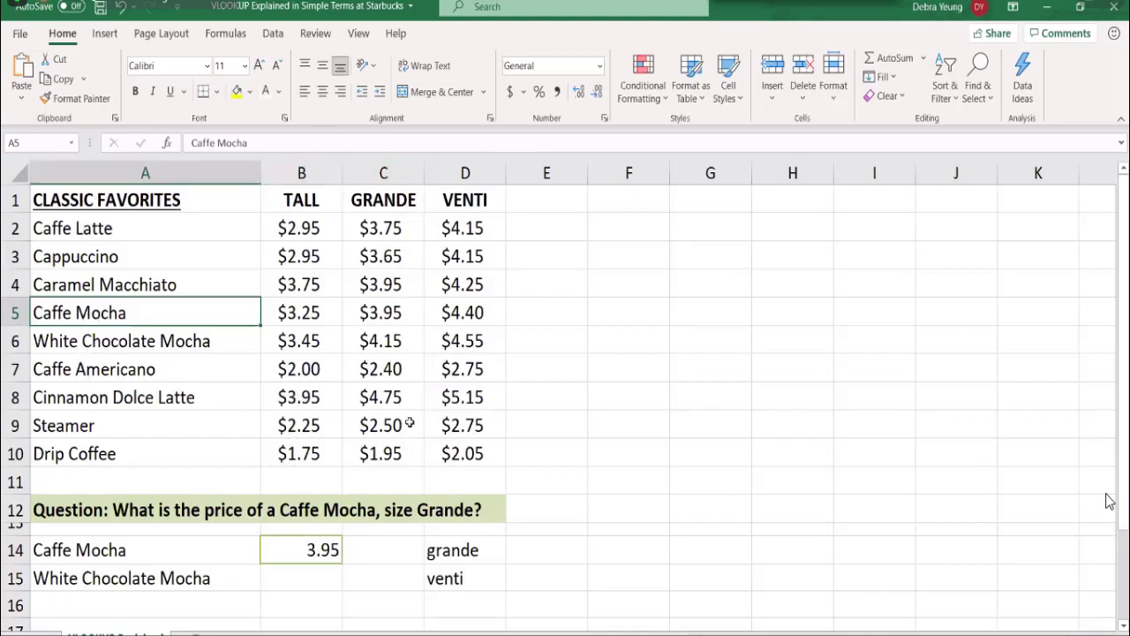
click(298, 544)
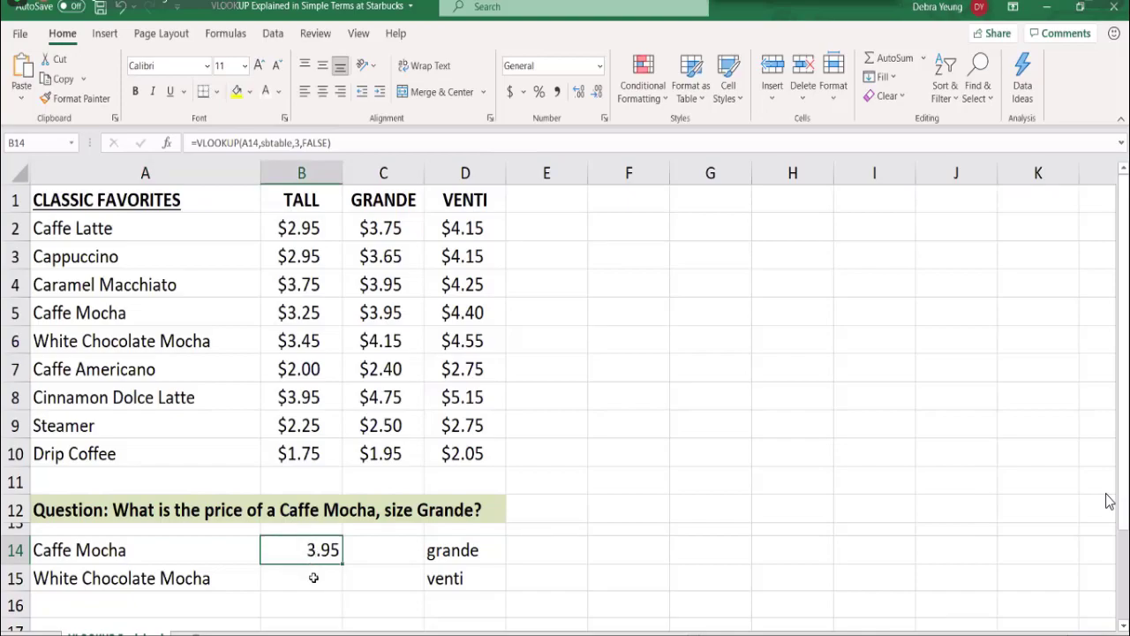
click(314, 577)
click(315, 549)
- Test the exact match by changing A14 to "Caffe Mochas", and restore it to "Caffe Mocha"
double_click(205, 546)
text(s)
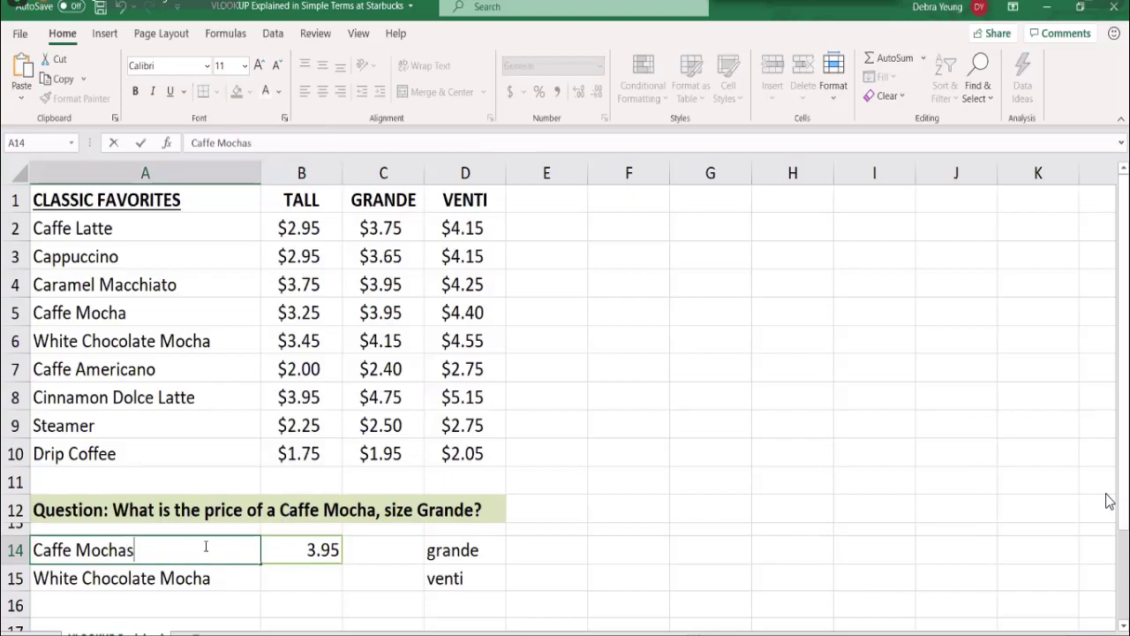
key(Return)
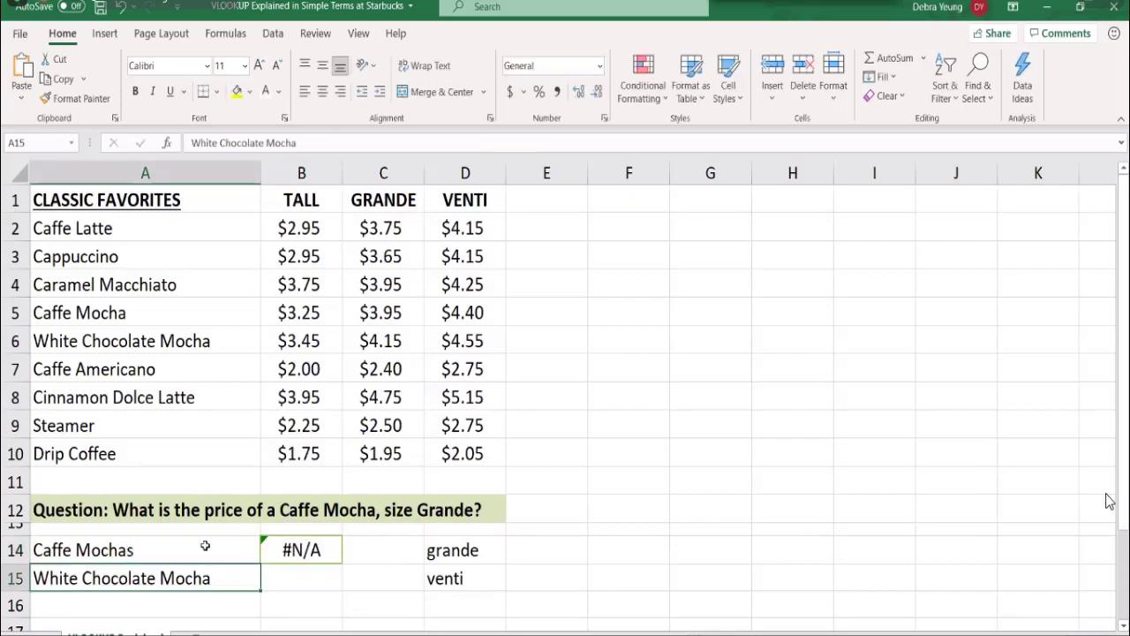
double_click(161, 551)
key(BackSpace)
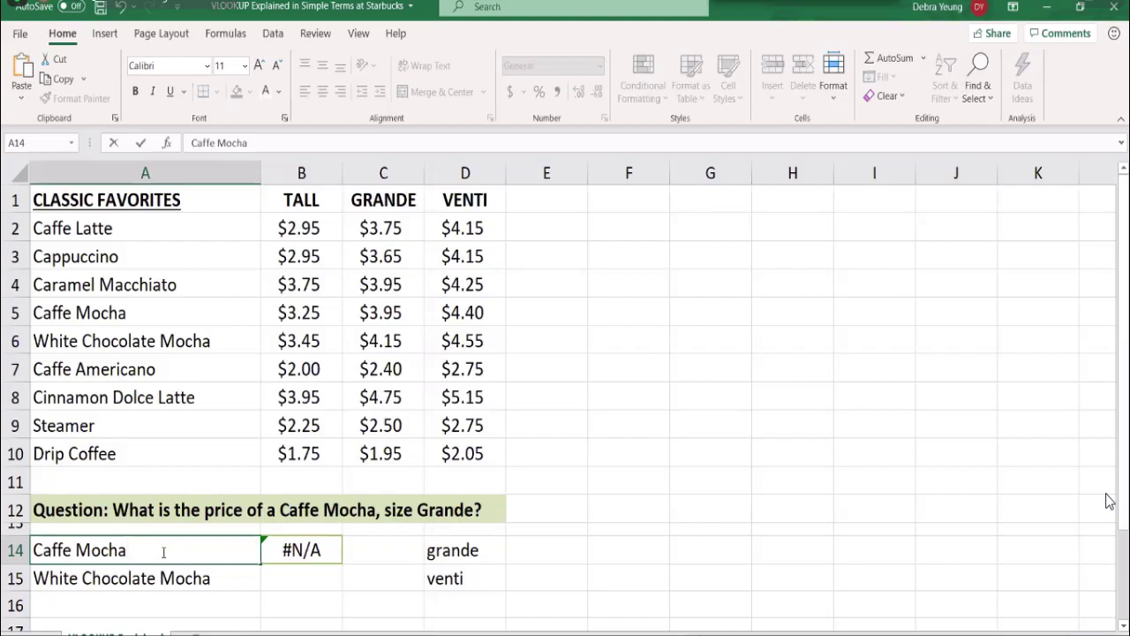
key(Return)
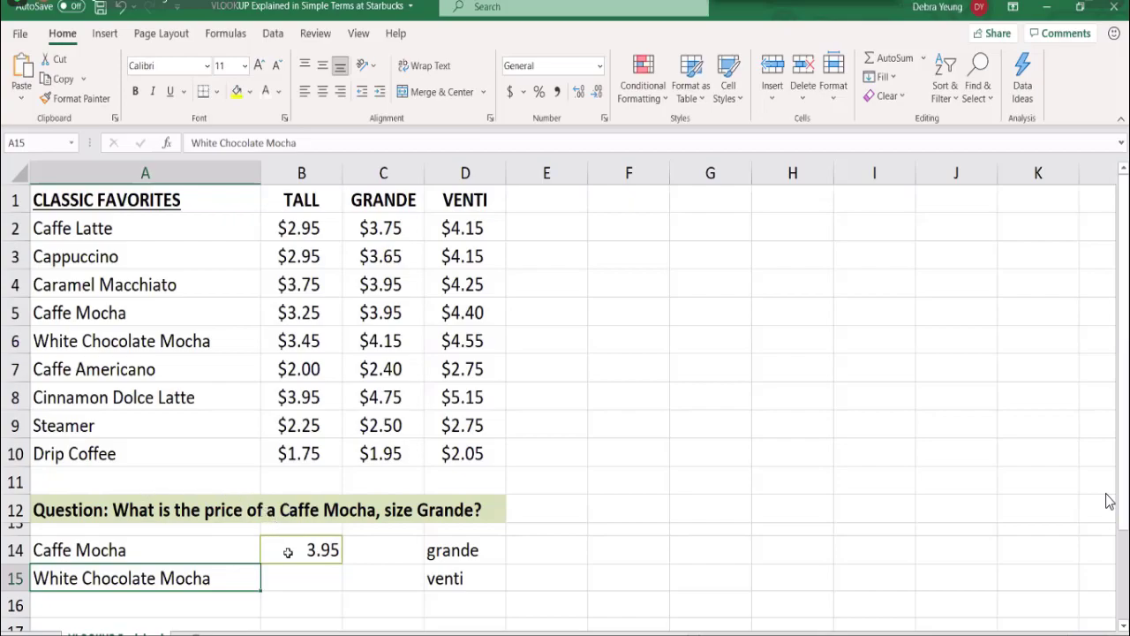
- Clear cells B14:B15 and start a new VLOOKUP function in B14, finding it by searching for "vlo"
mouse_move(293, 546)
mouse_down()
mouse_move(285, 575)
mouse_move(292, 566)
mouse_up()
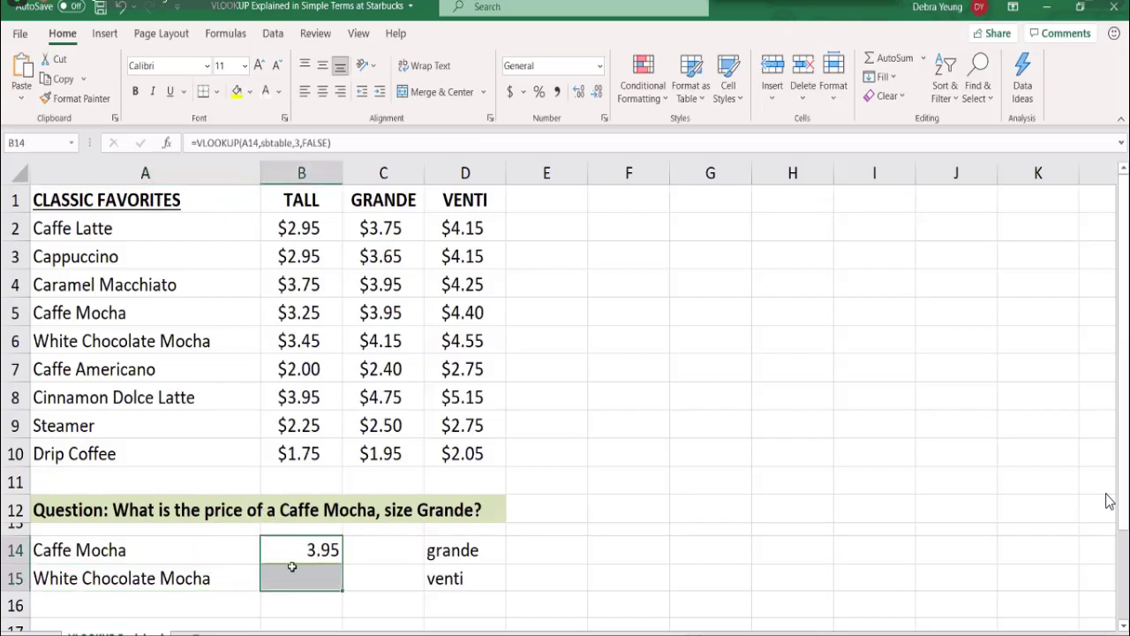
key(Delete)
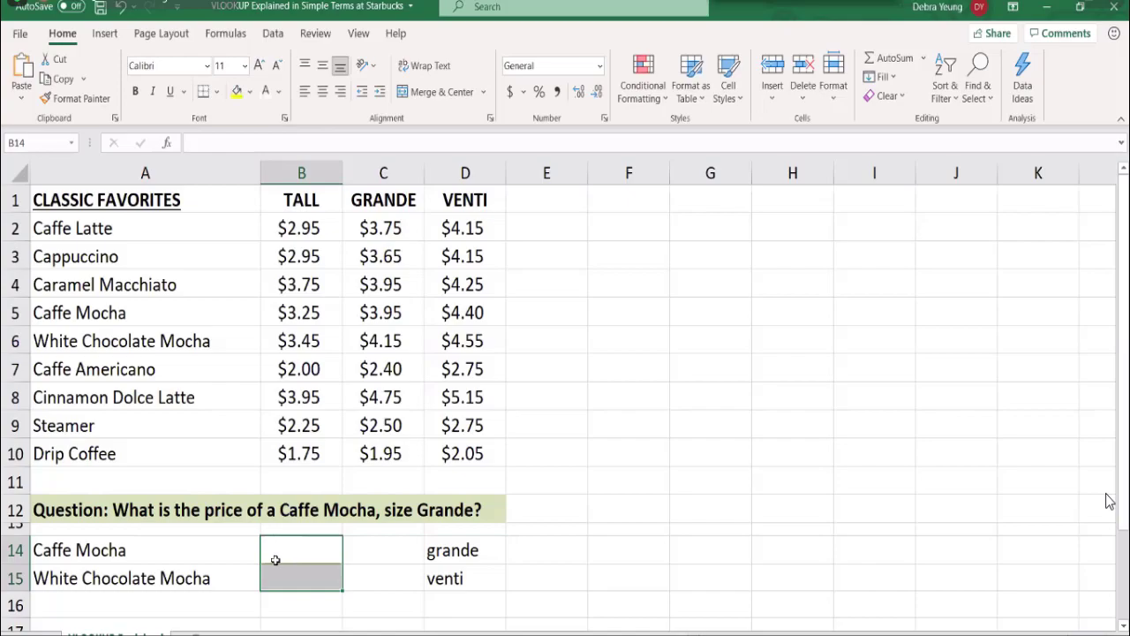
click(301, 546)
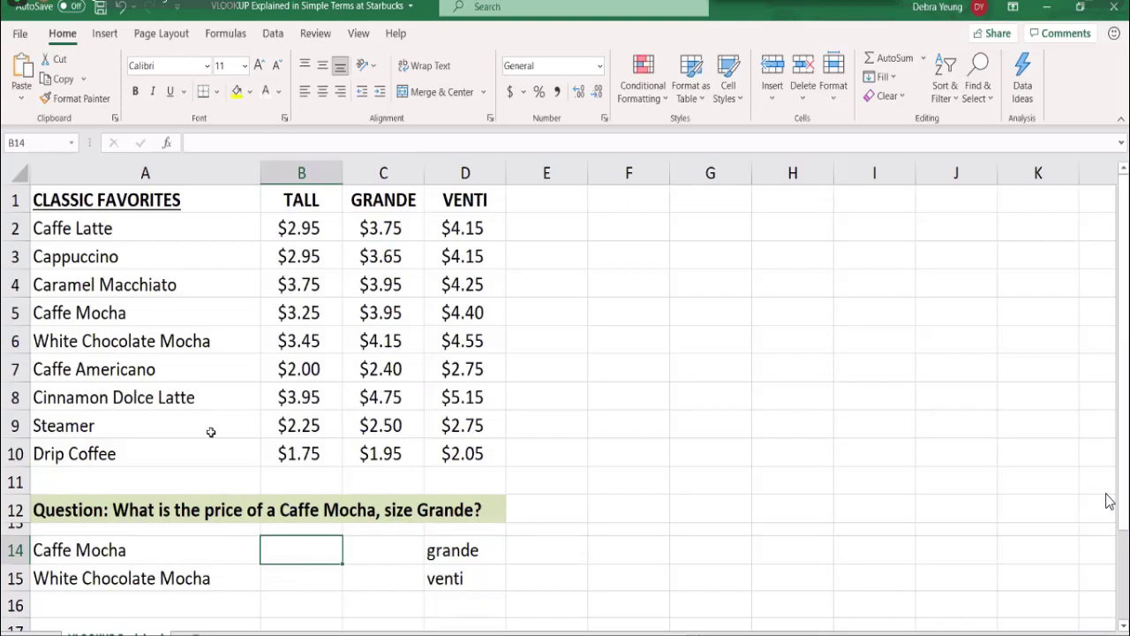
click(168, 143)
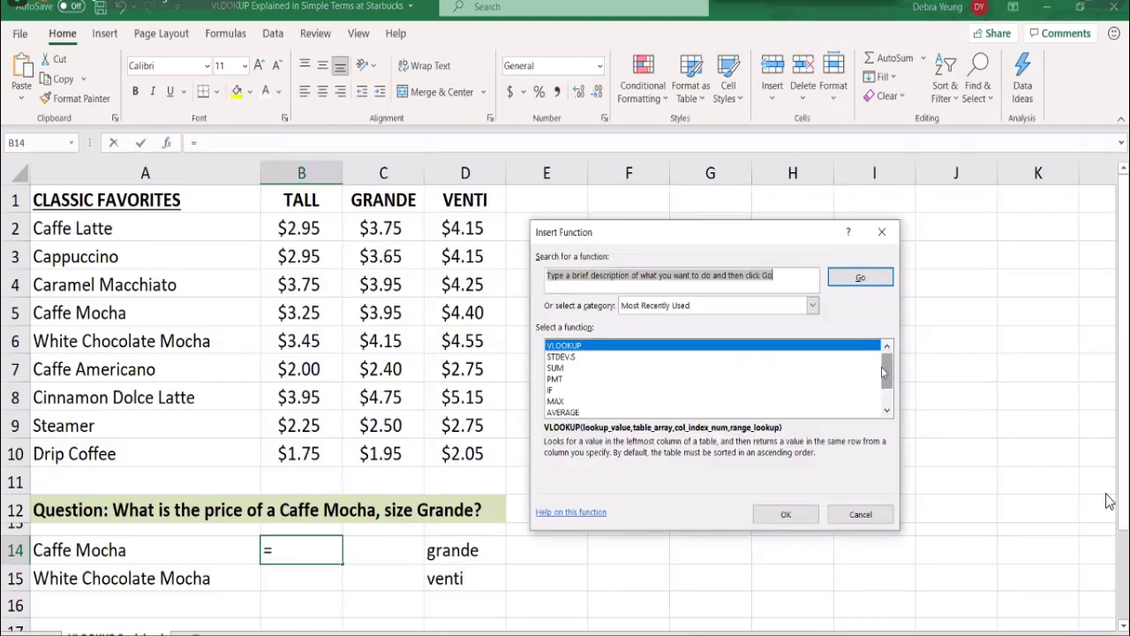
drag(886, 374, 886, 346)
text(vlo)
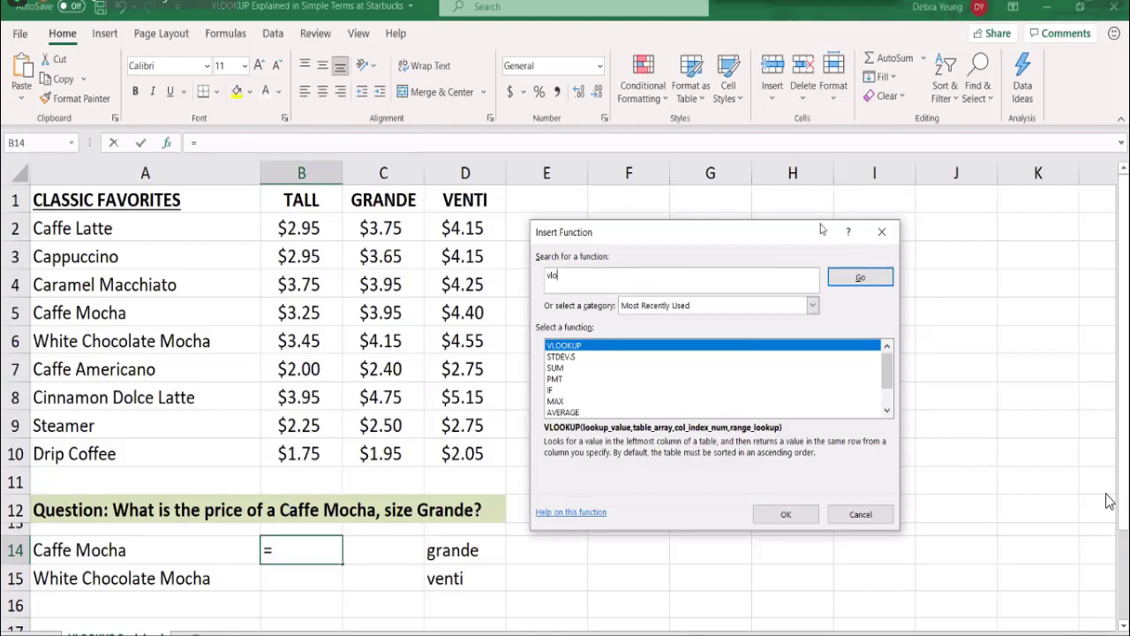
click(861, 278)
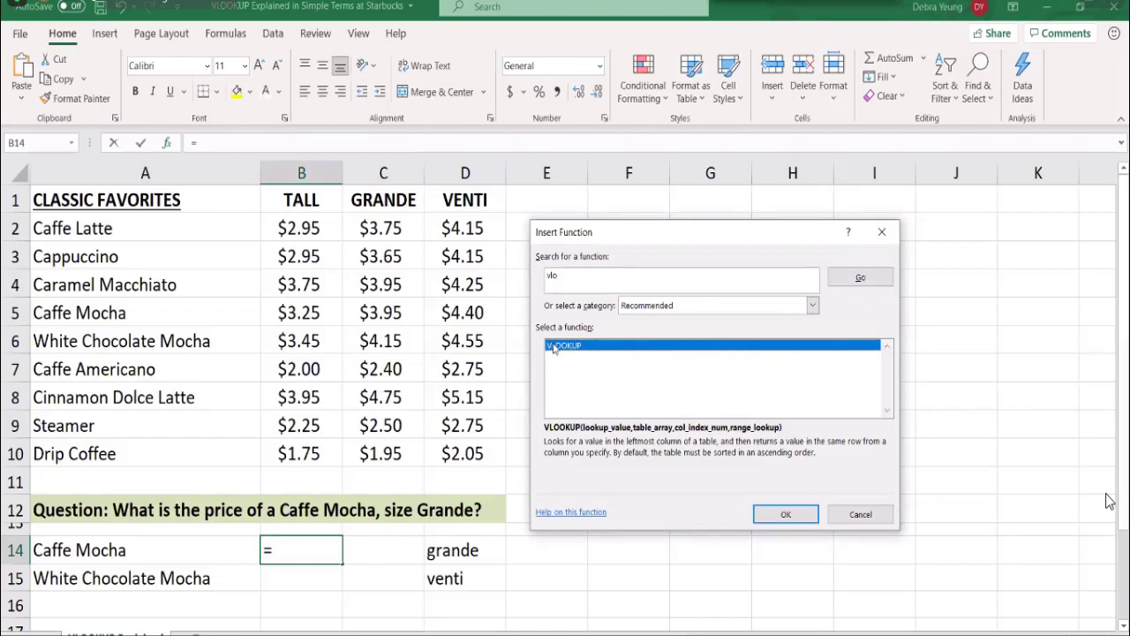
click(783, 519)
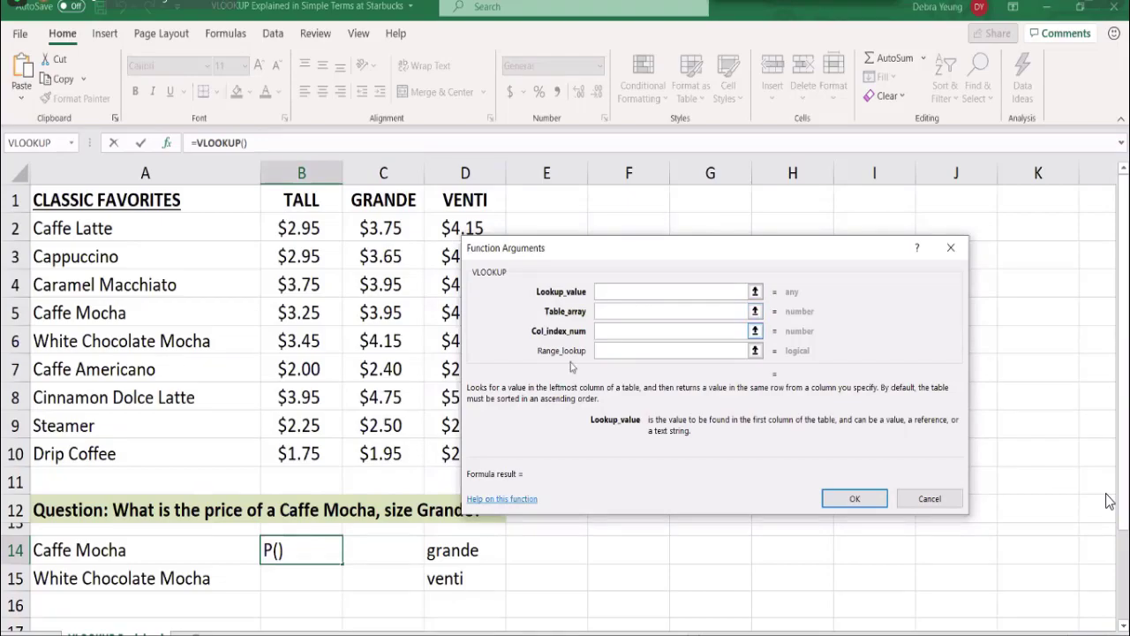
- Set the Lookup_value to A14 and the Table_array to the menu range A2:D10 (sbtable)
click(58, 548)
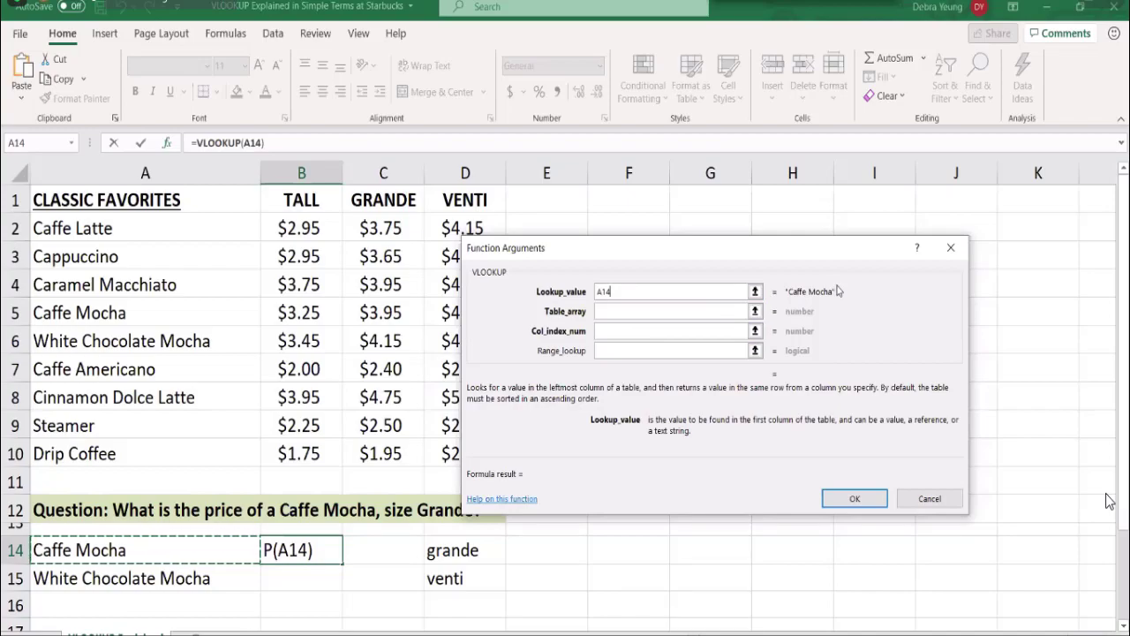
click(619, 315)
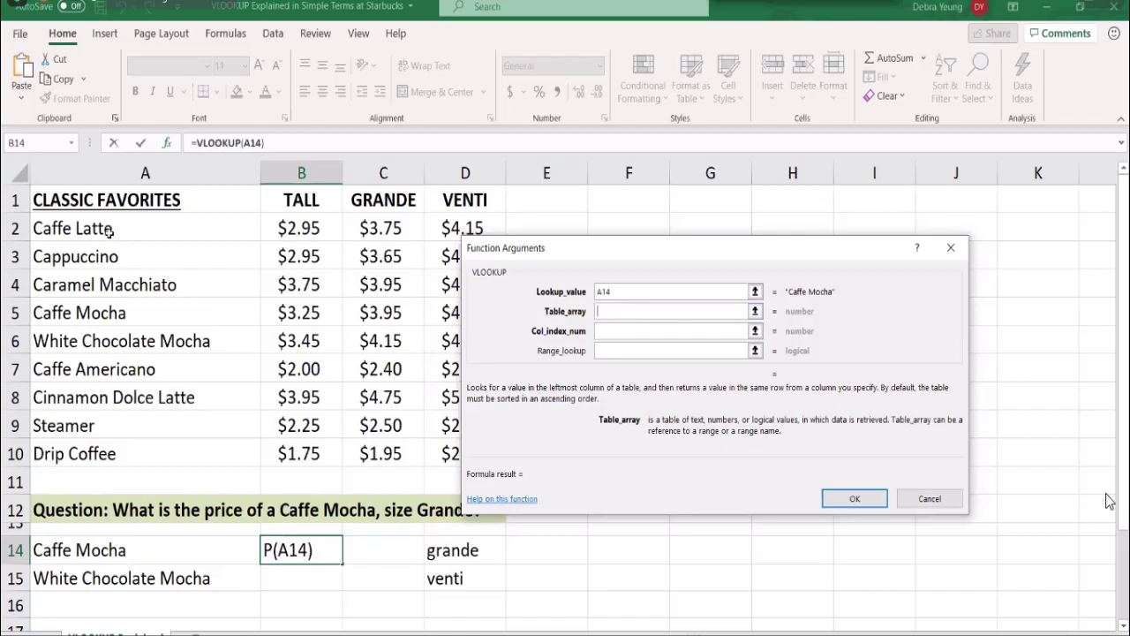
click(110, 229)
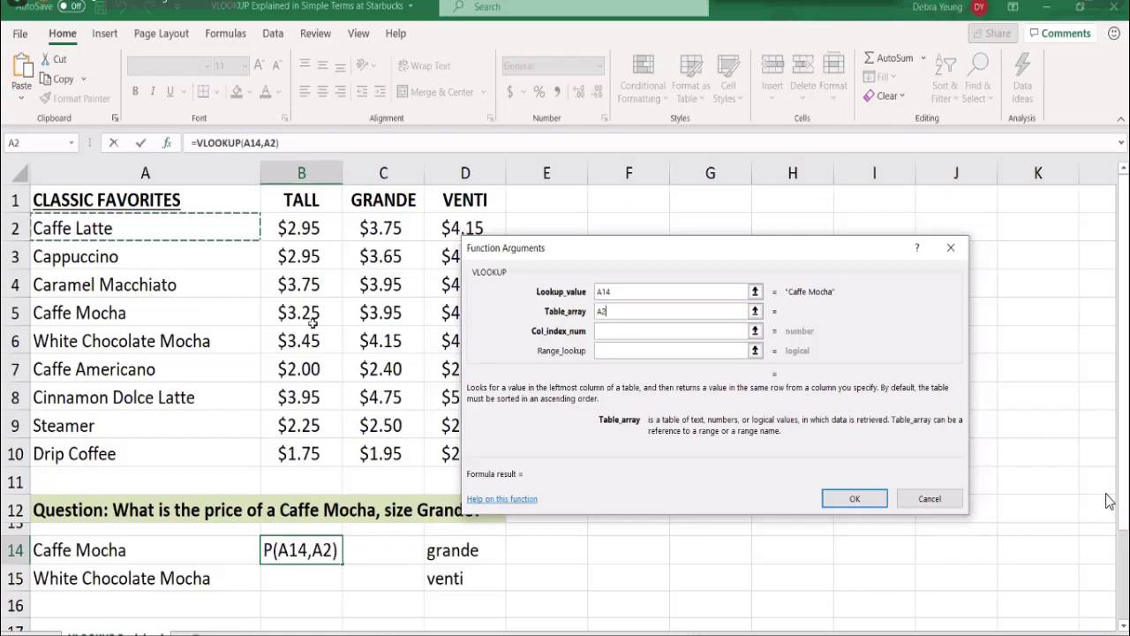
shift+click(448, 452)
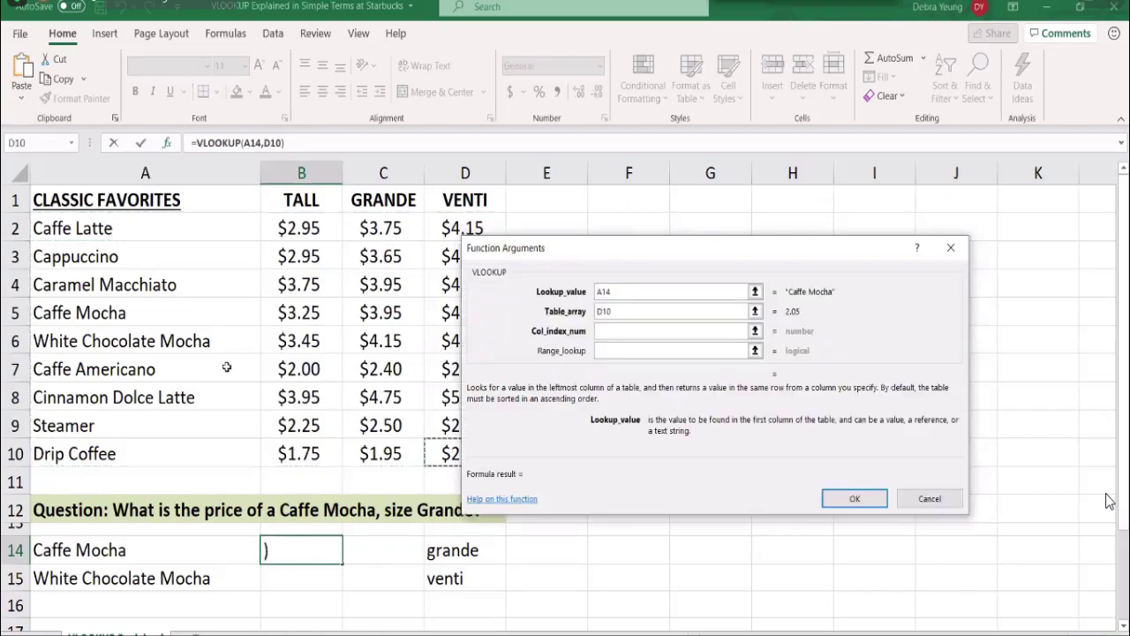
click(102, 228)
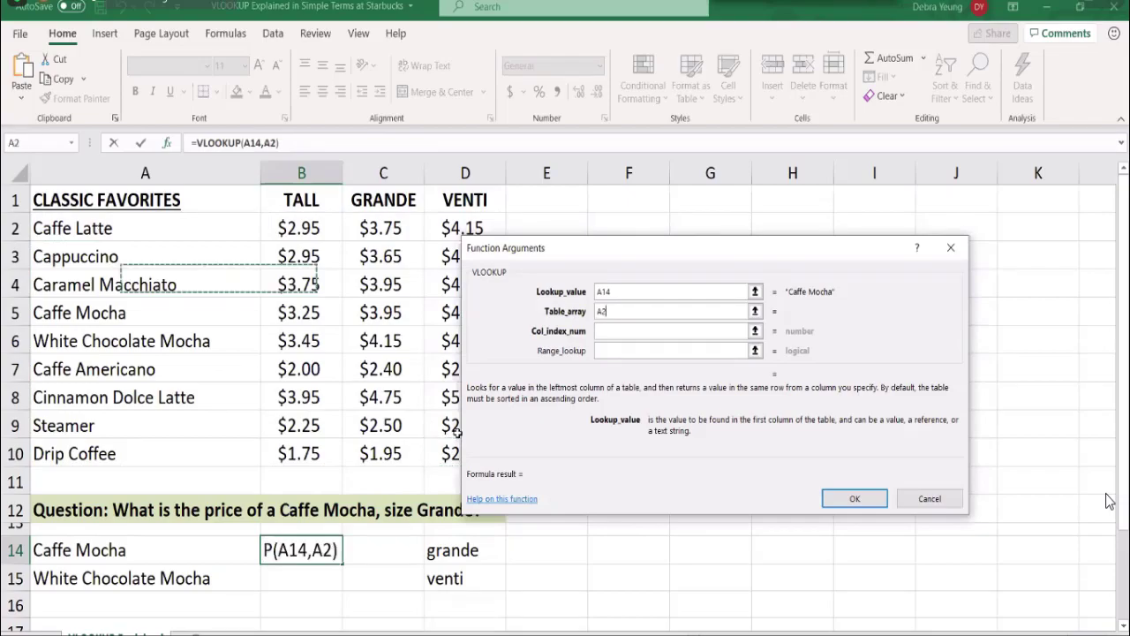
shift+click(439, 446)
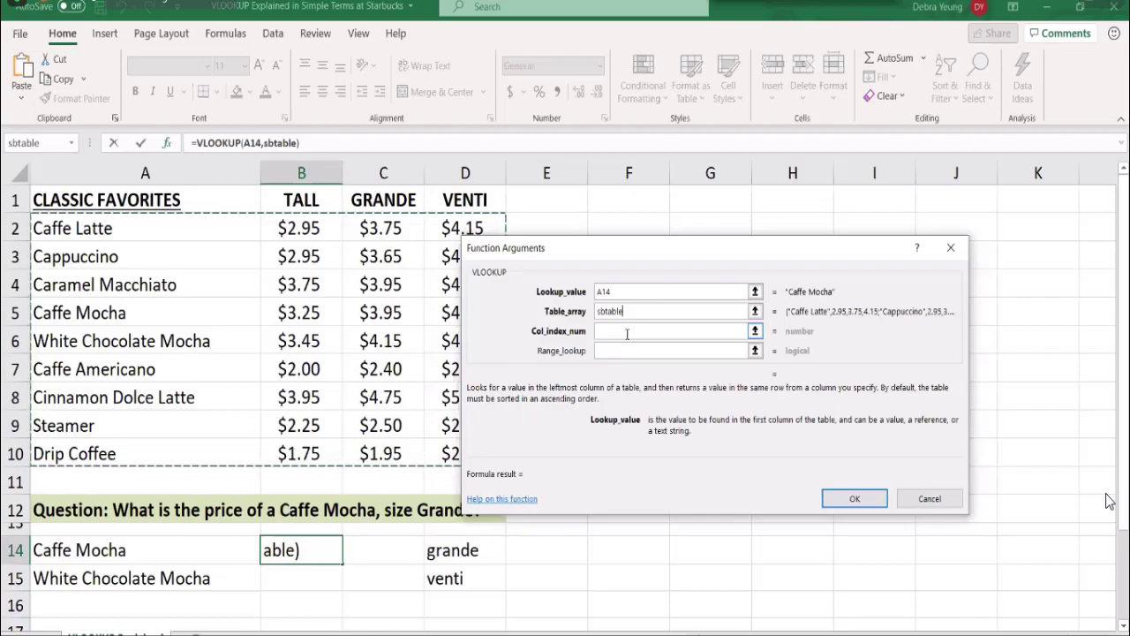
- Set Col_index_num to 3 and Range_lookup to false, complete the VLOOKUP in B14, and check it against A14
click(623, 332)
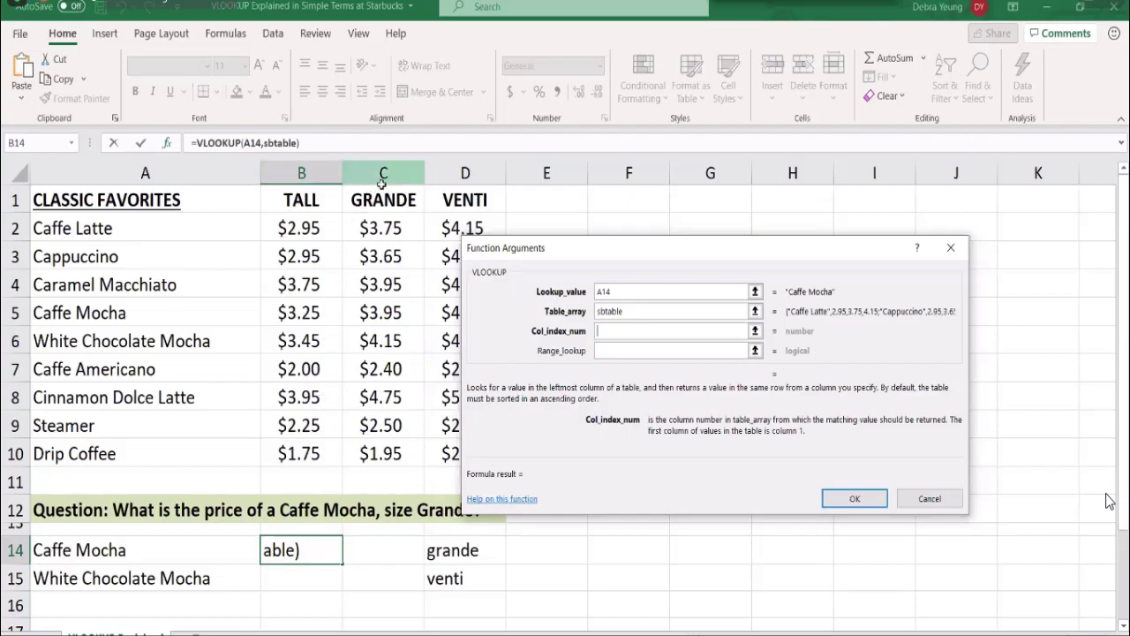
text(3)
click(635, 353)
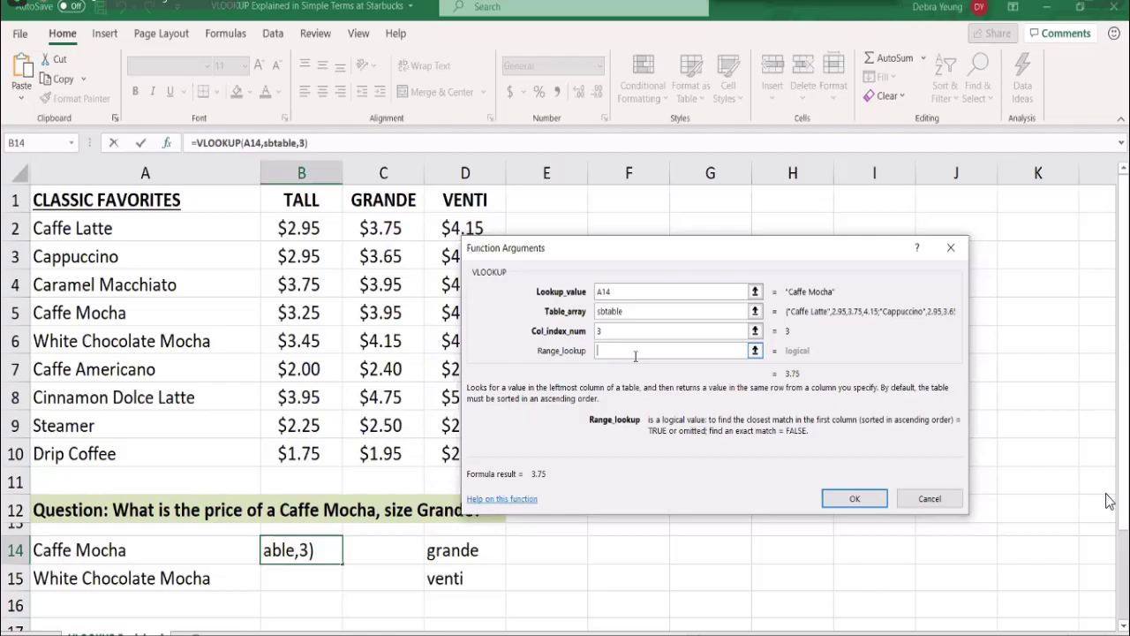
text(false)
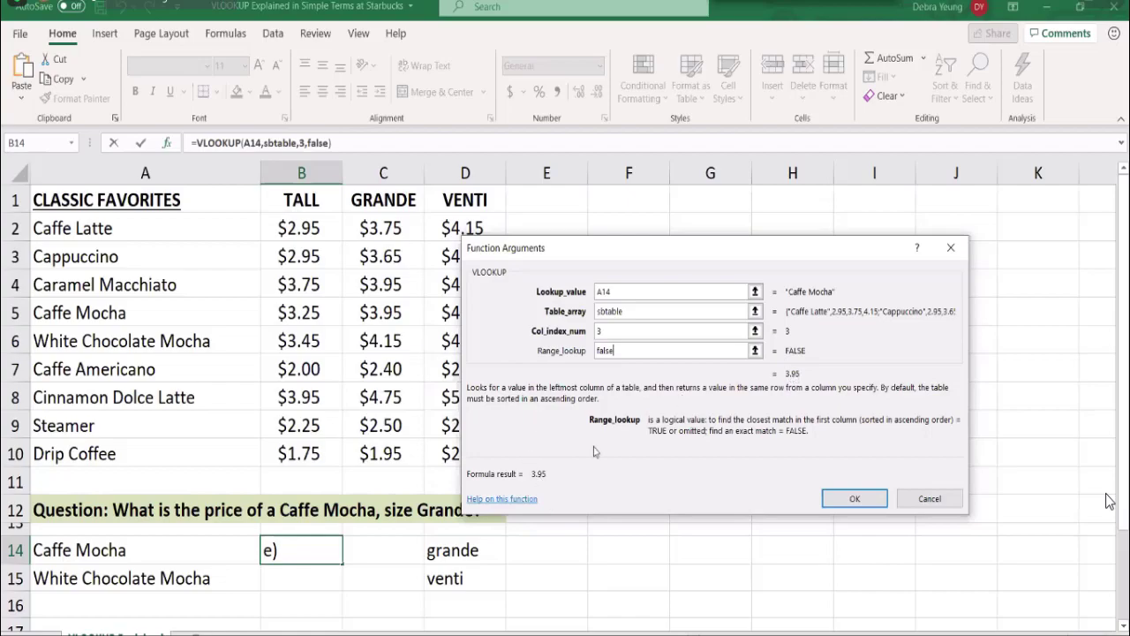
click(856, 499)
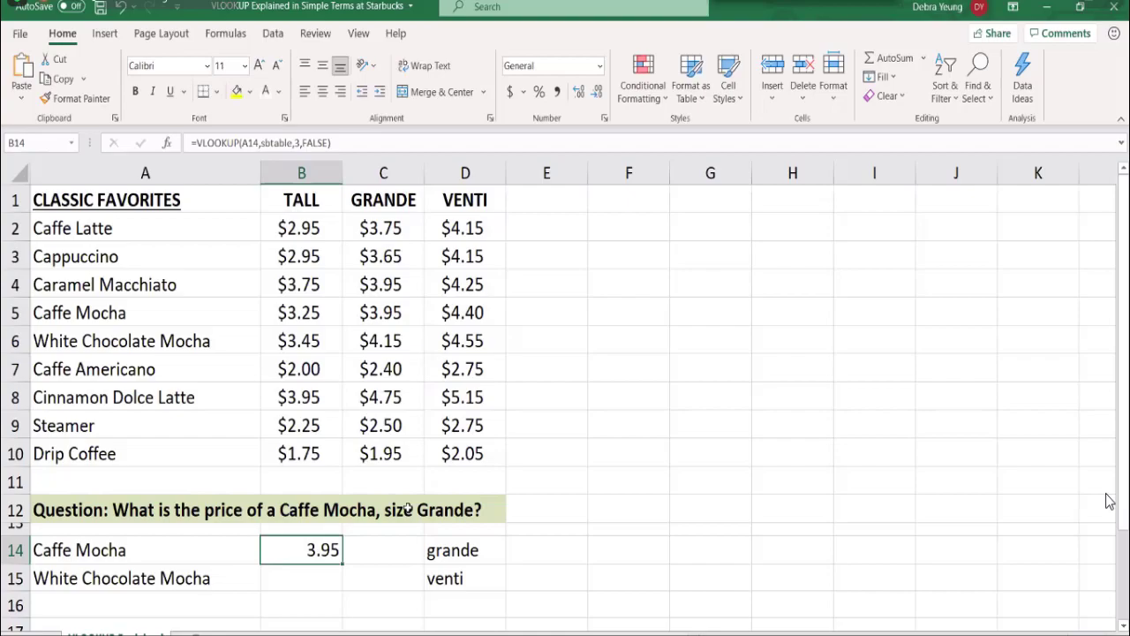
click(124, 550)
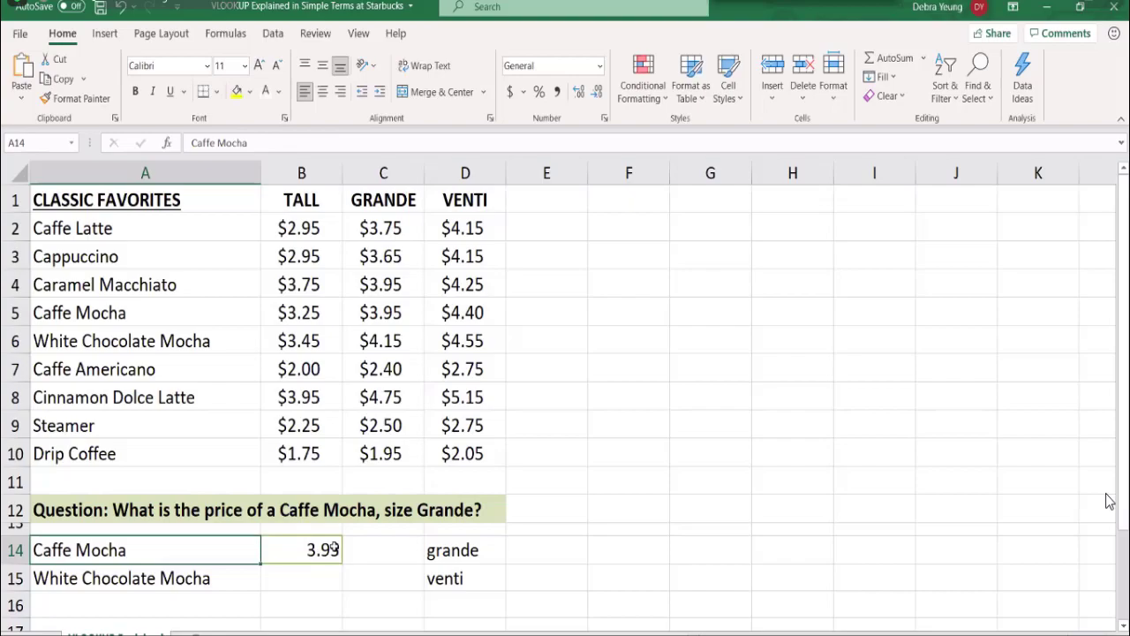
click(326, 547)
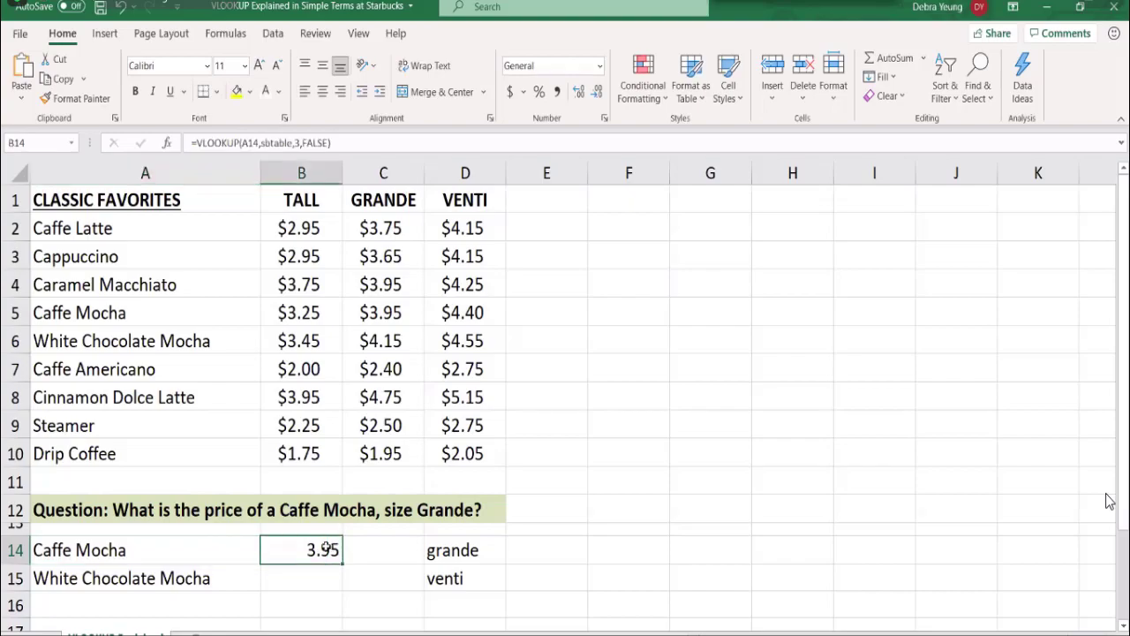
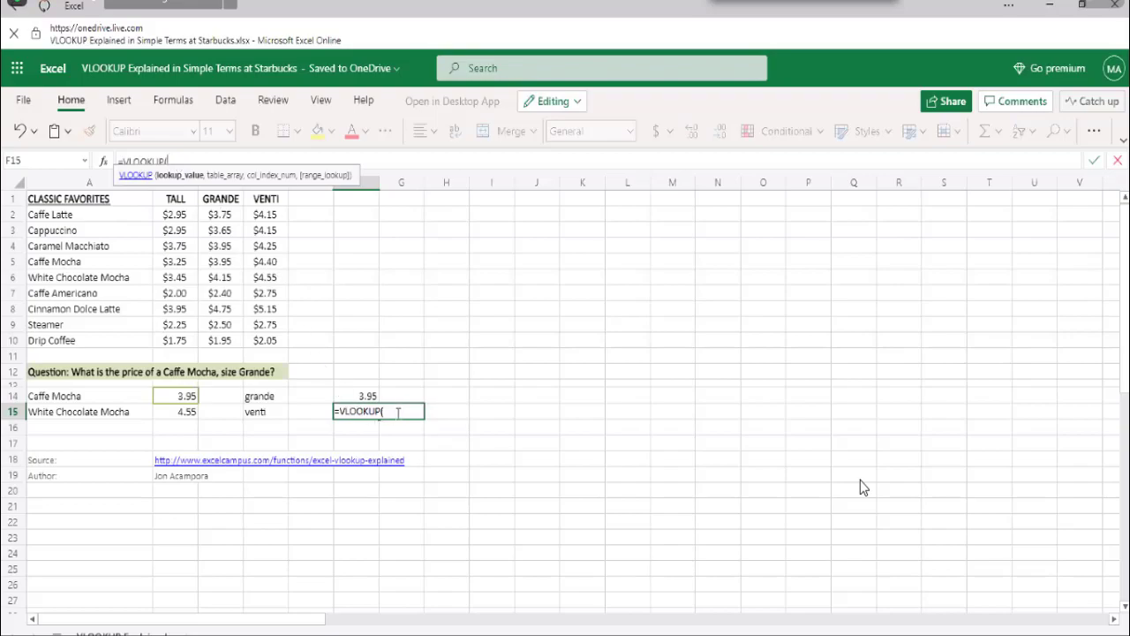
- Discard the unfinished VLOOKUP in F15 and compare the formulas in F14 and B14
key(Escape)
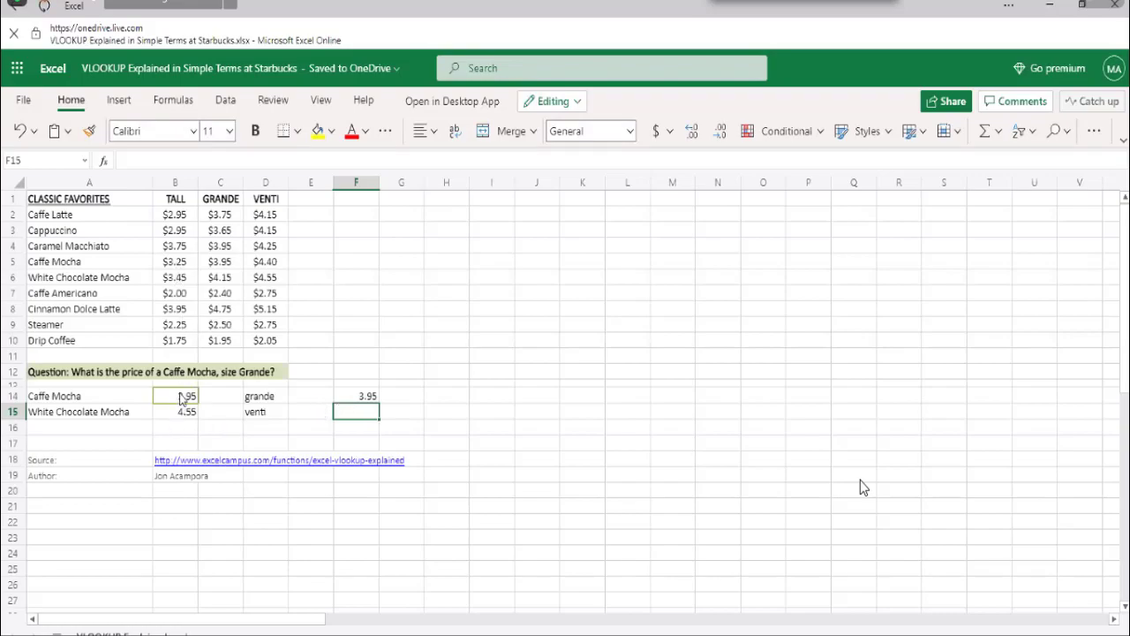
key(Up)
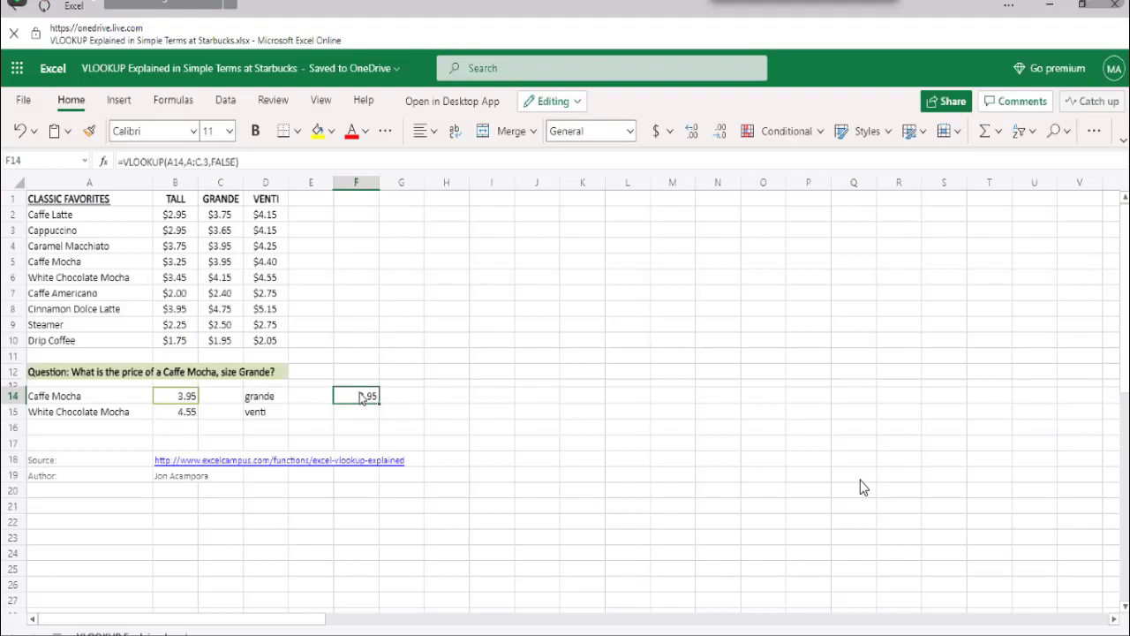
click(187, 400)
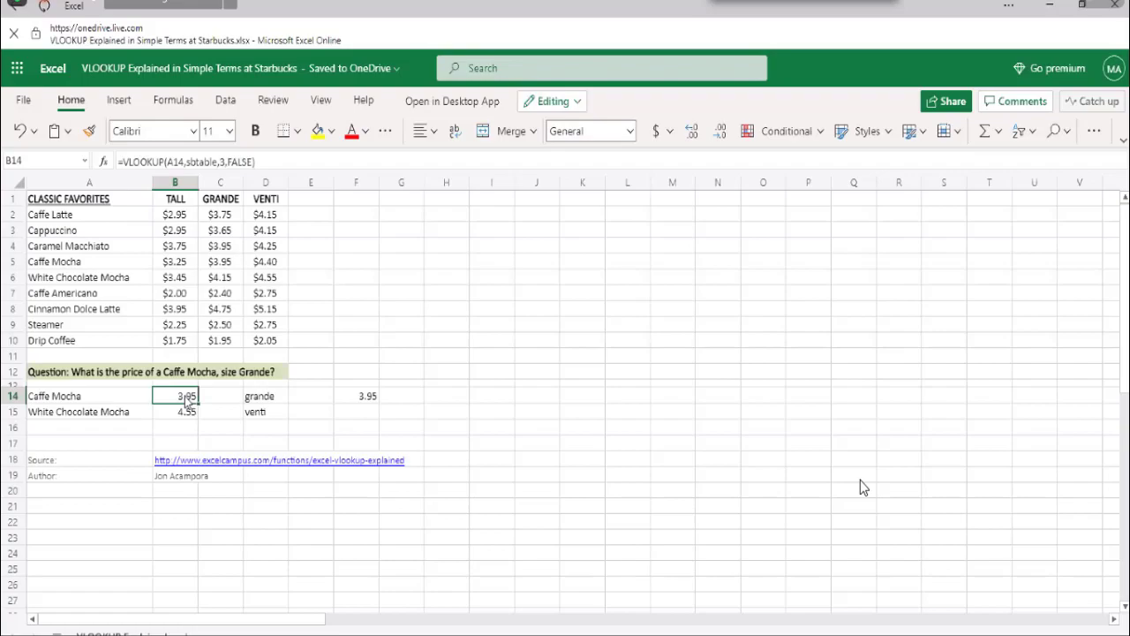
click(361, 401)
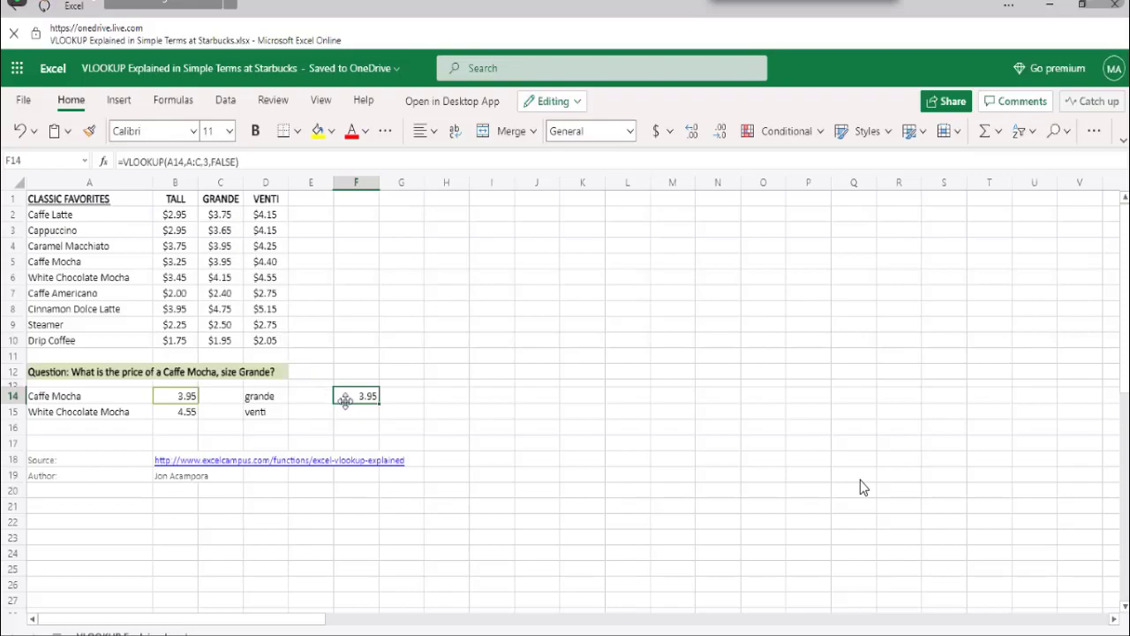
- Start inserting a function in G14, choosing it from the Insert Function list by the letter V
click(396, 400)
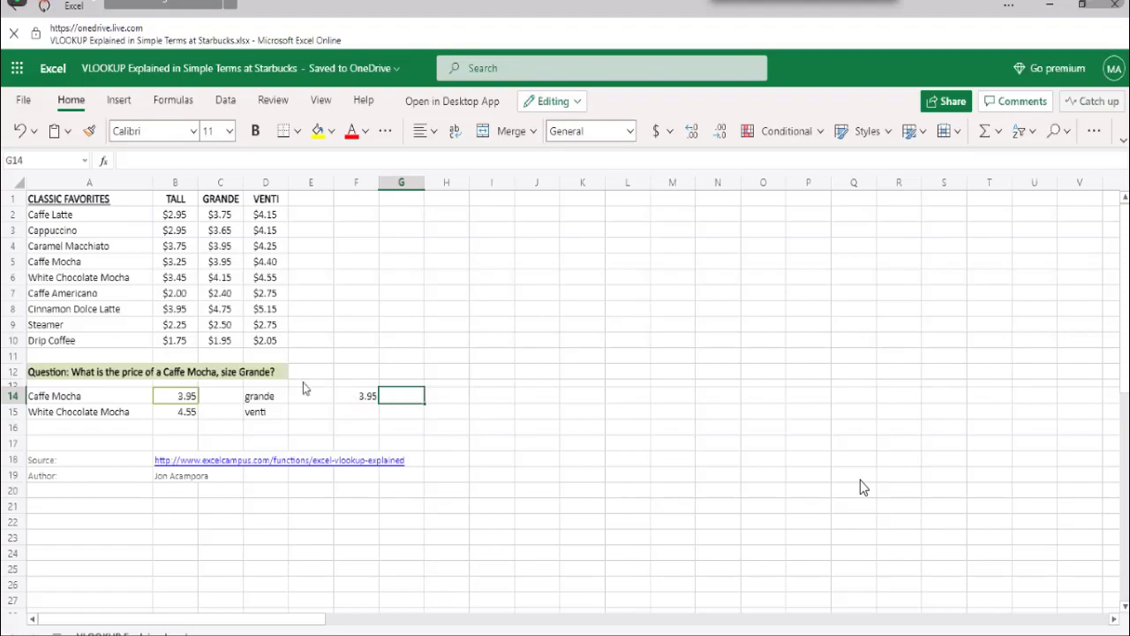
click(114, 101)
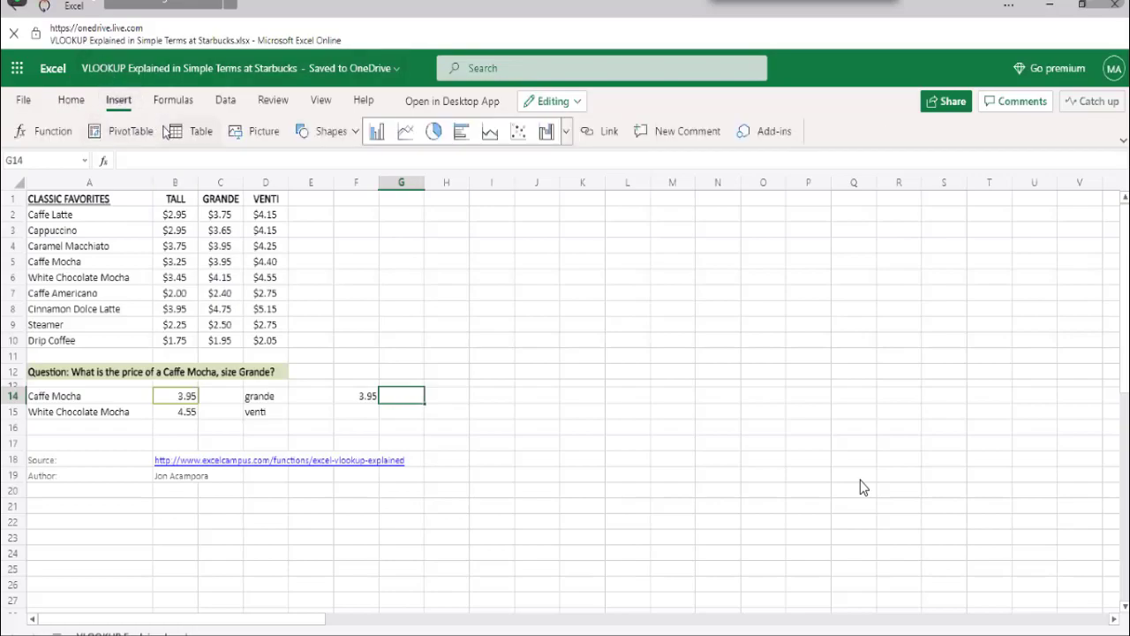
click(53, 131)
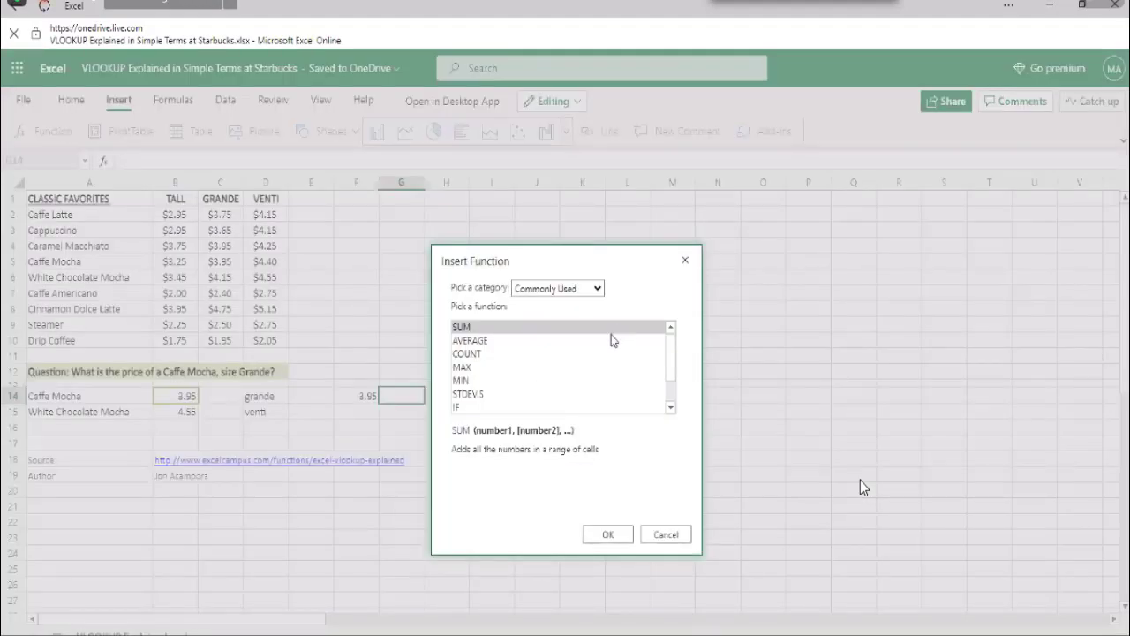
click(482, 329)
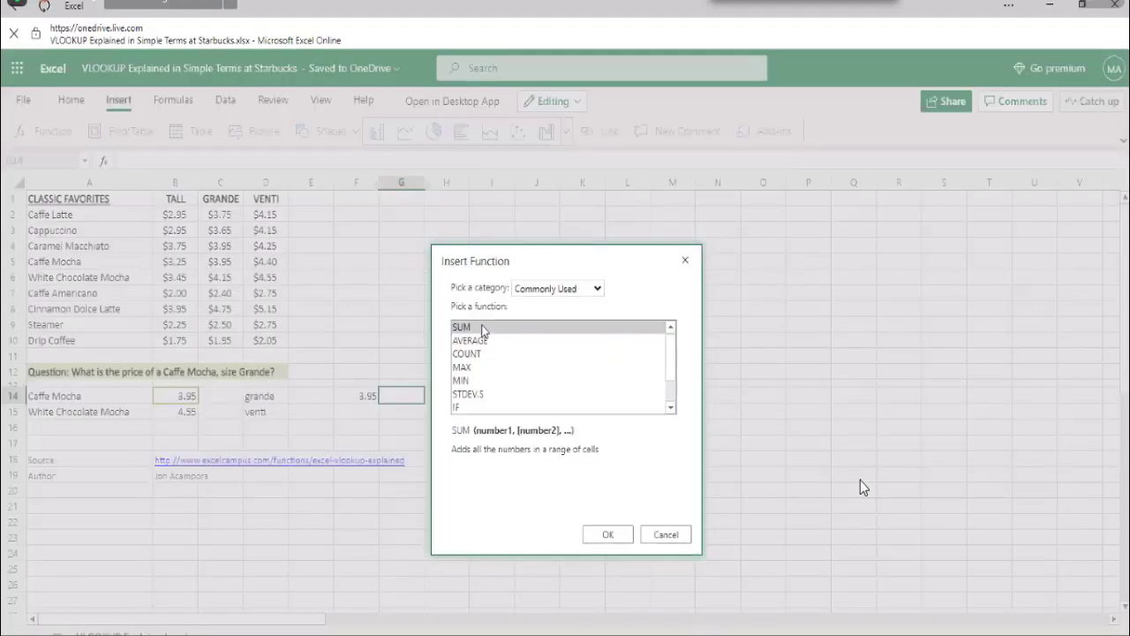
key(v)
click(608, 534)
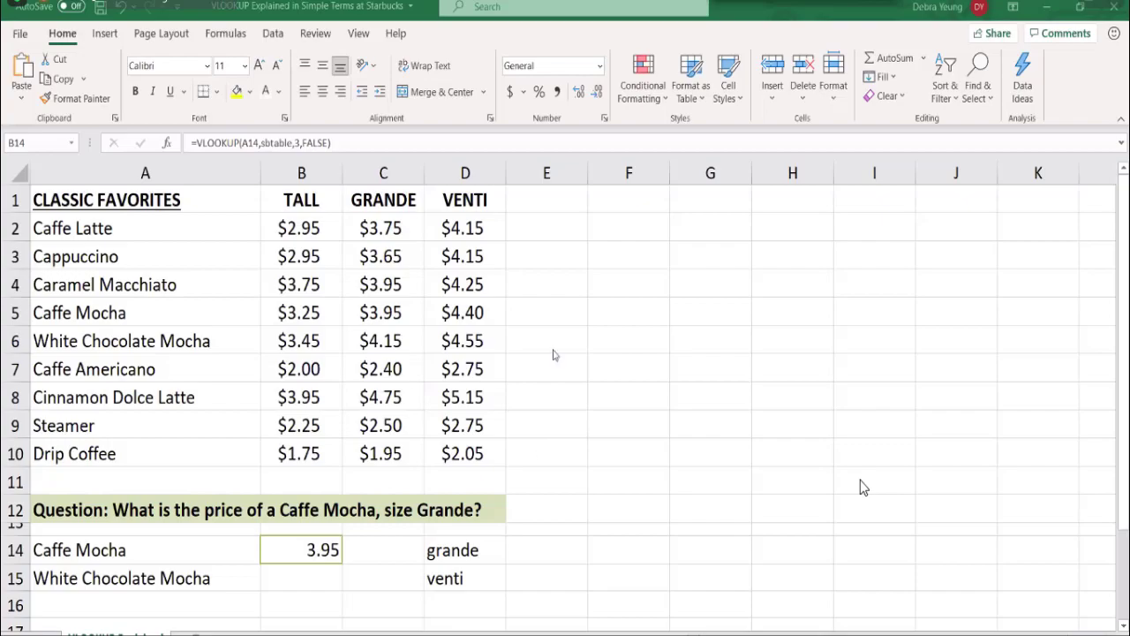
- Clear cell B14 and start a new VLOOKUP formula directly in it
click(295, 560)
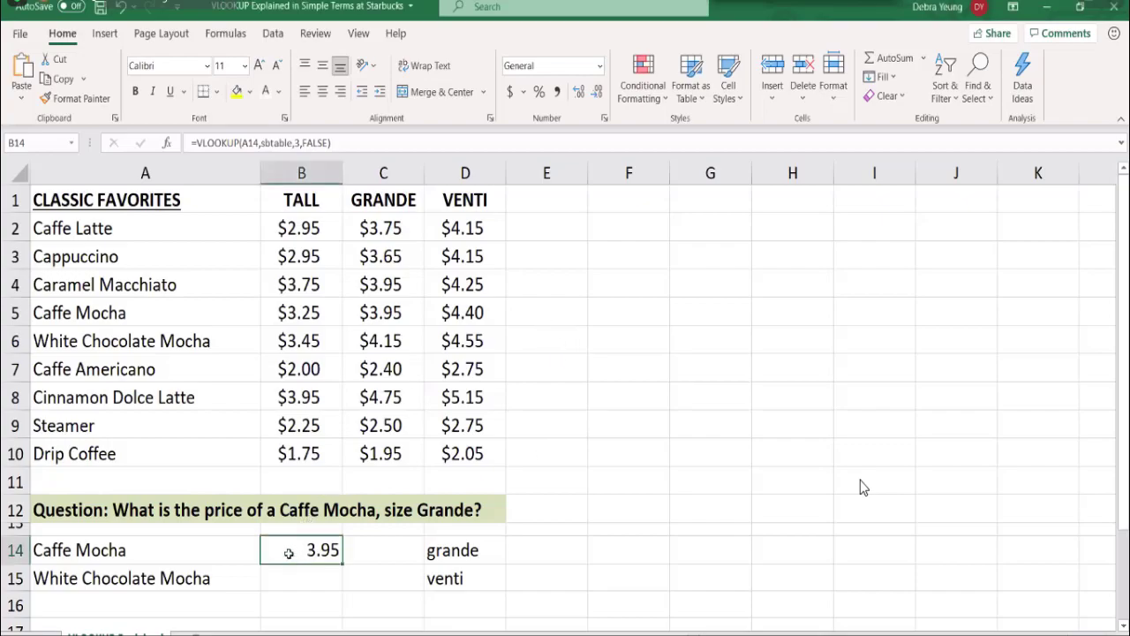
key(Delete)
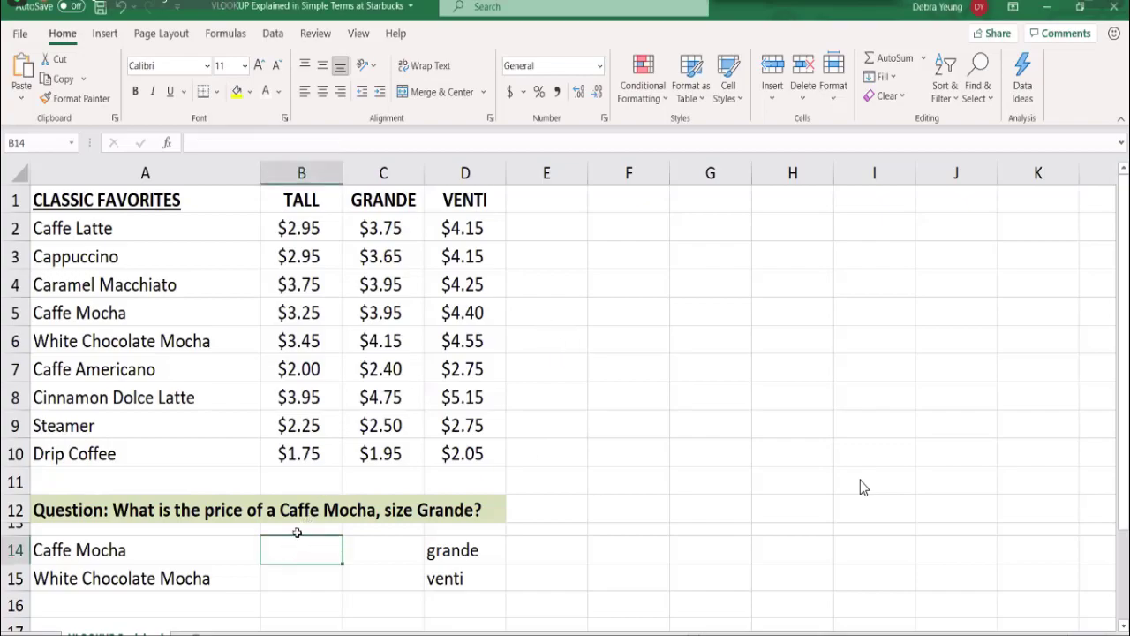
text(=)
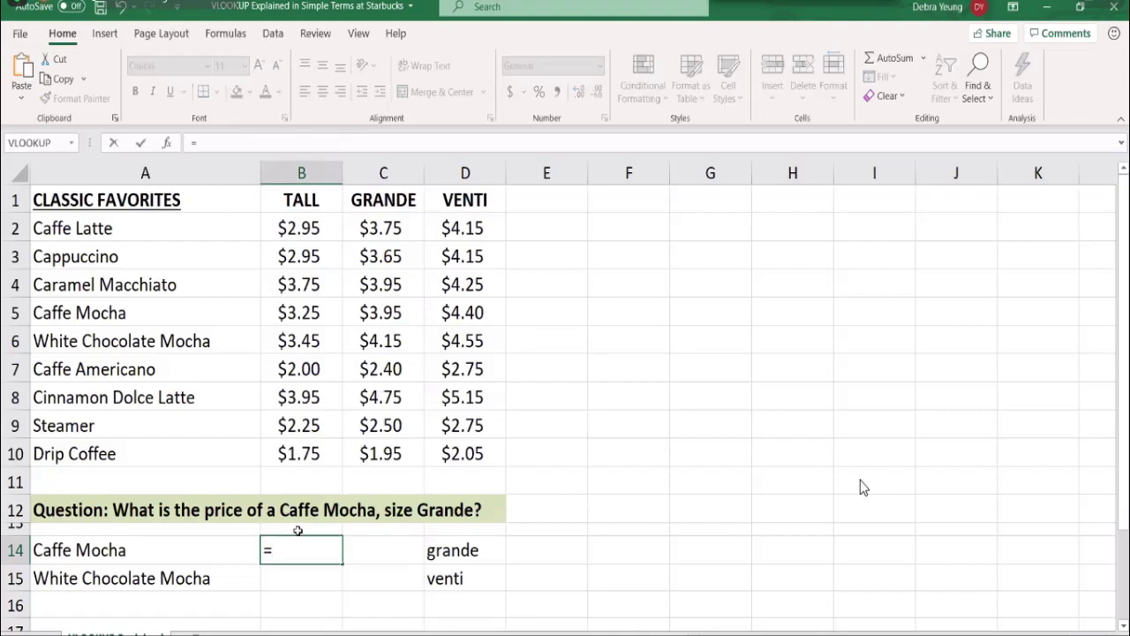
text(vl)
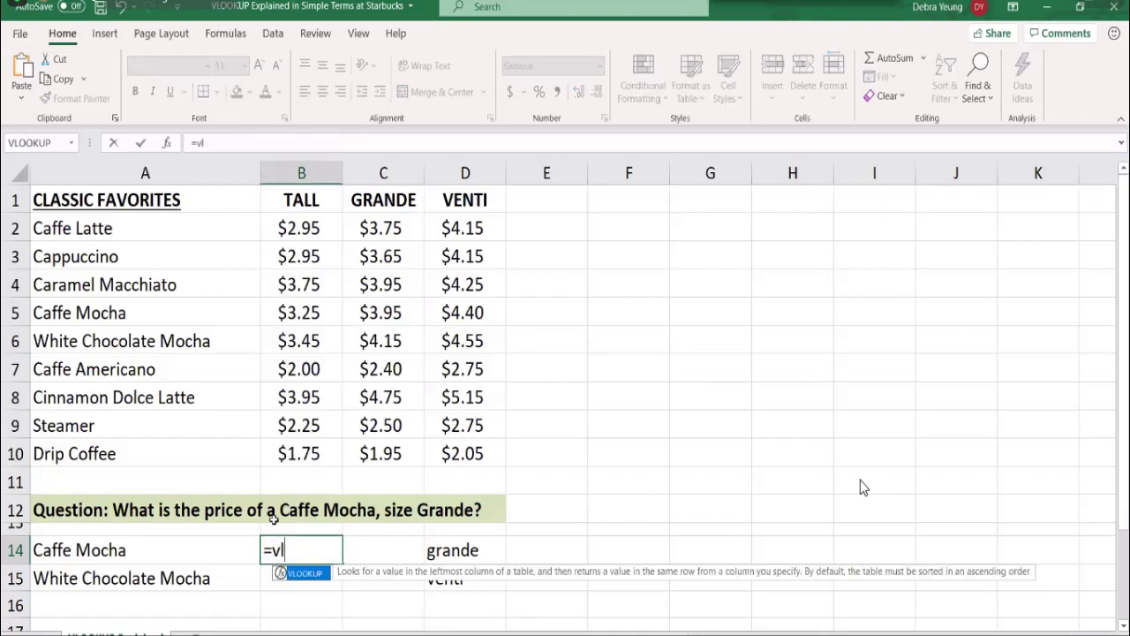
double_click(291, 573)
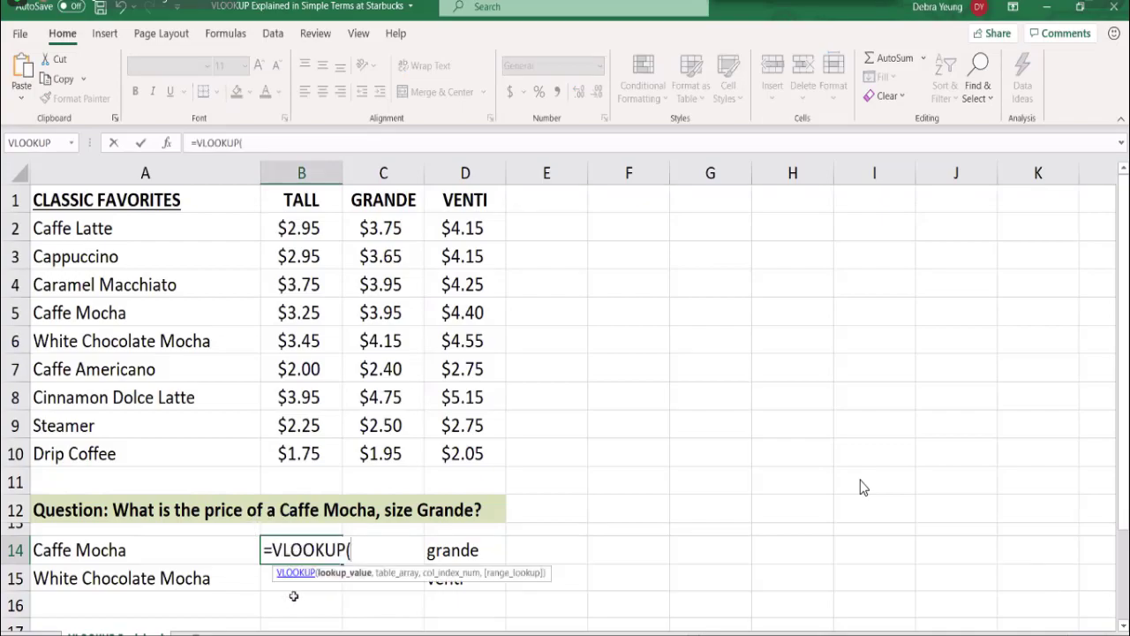
- Set the lookup value of the VLOOKUP in B14 to A14 and continue to the table array argument
click(99, 552)
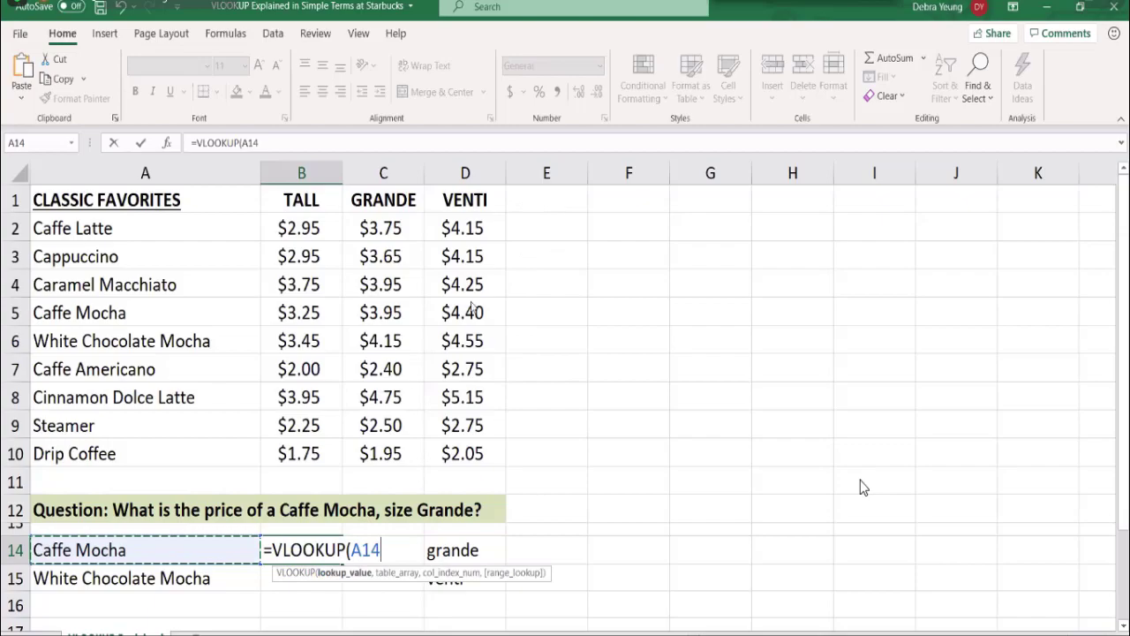
scroll(320, 381, down, 2)
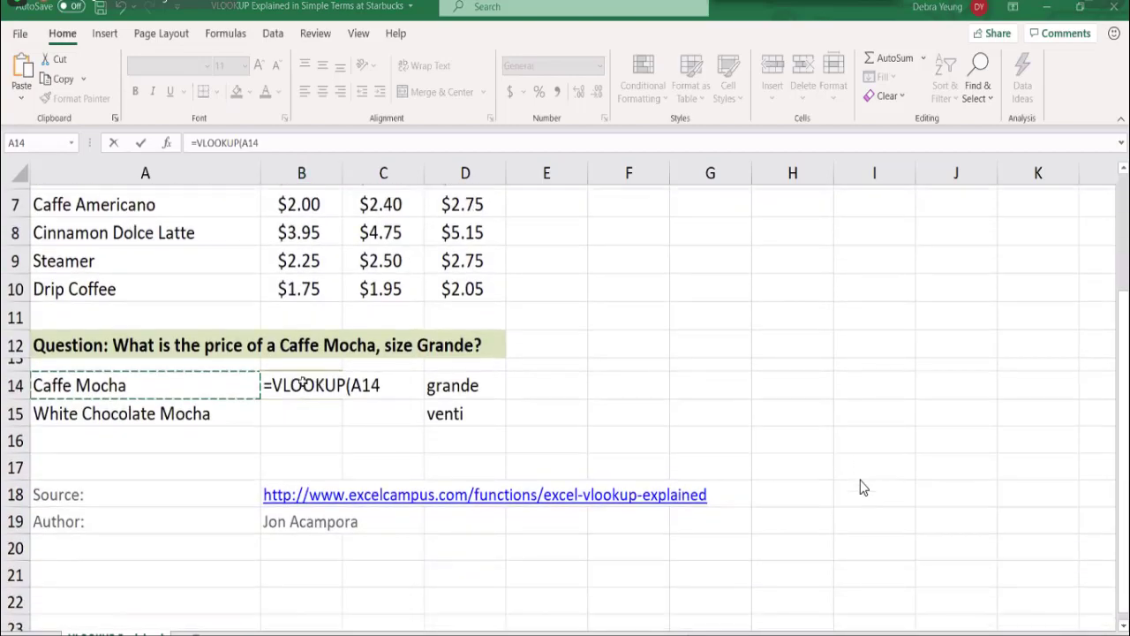
scroll(316, 382, down, 1)
scroll(316, 382, up, 2)
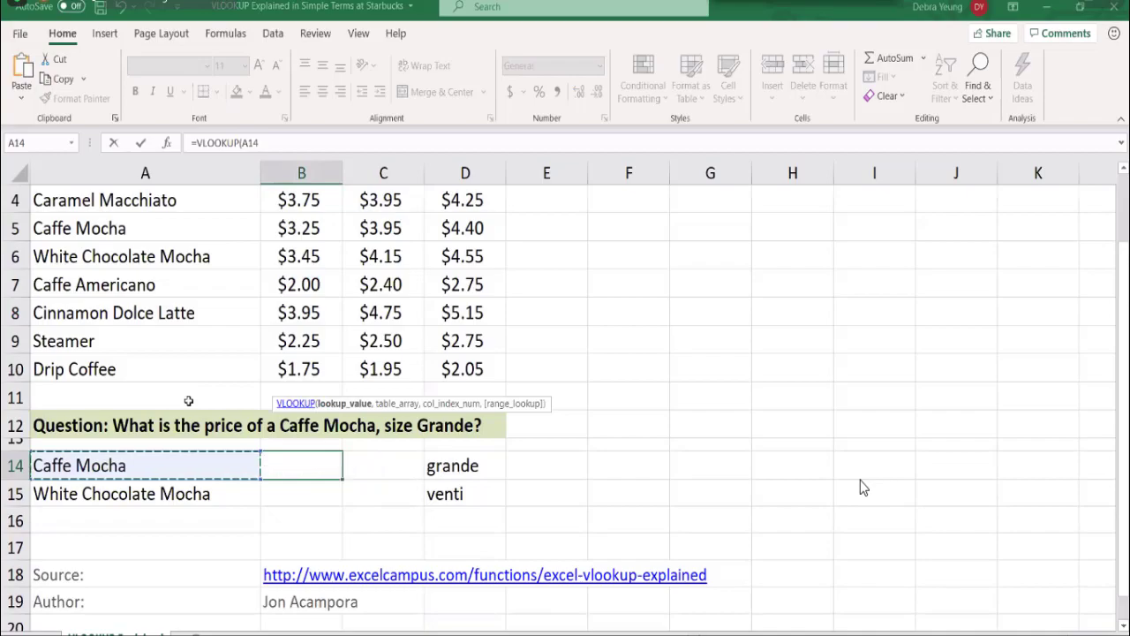
scroll(189, 399, down, 2)
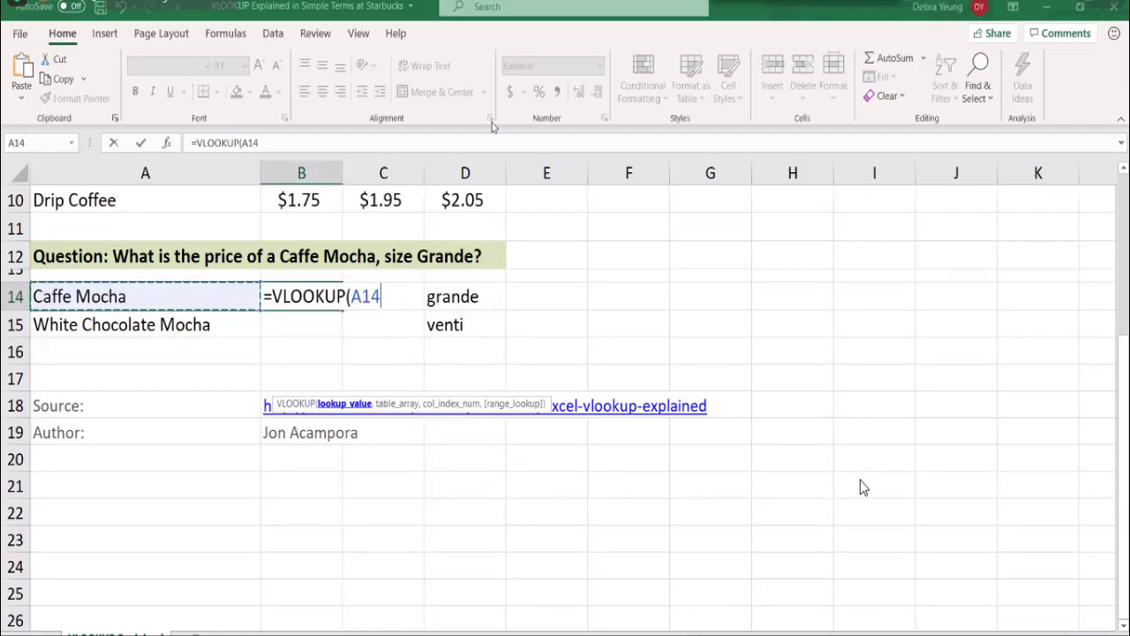
click(403, 284)
text(,)
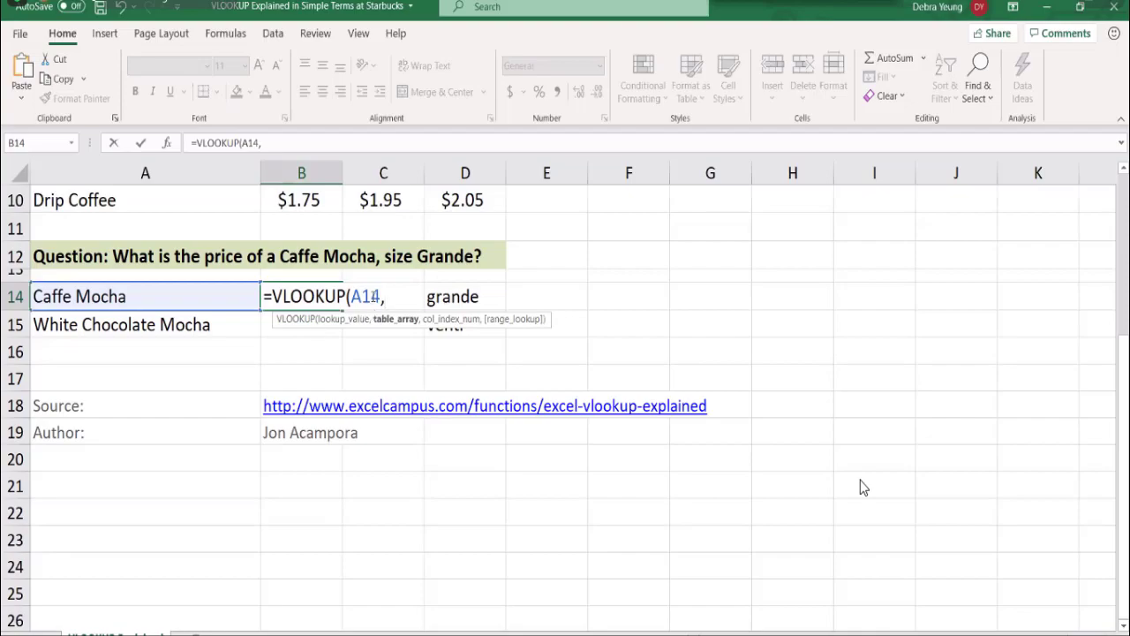
scroll(371, 295, up, 1)
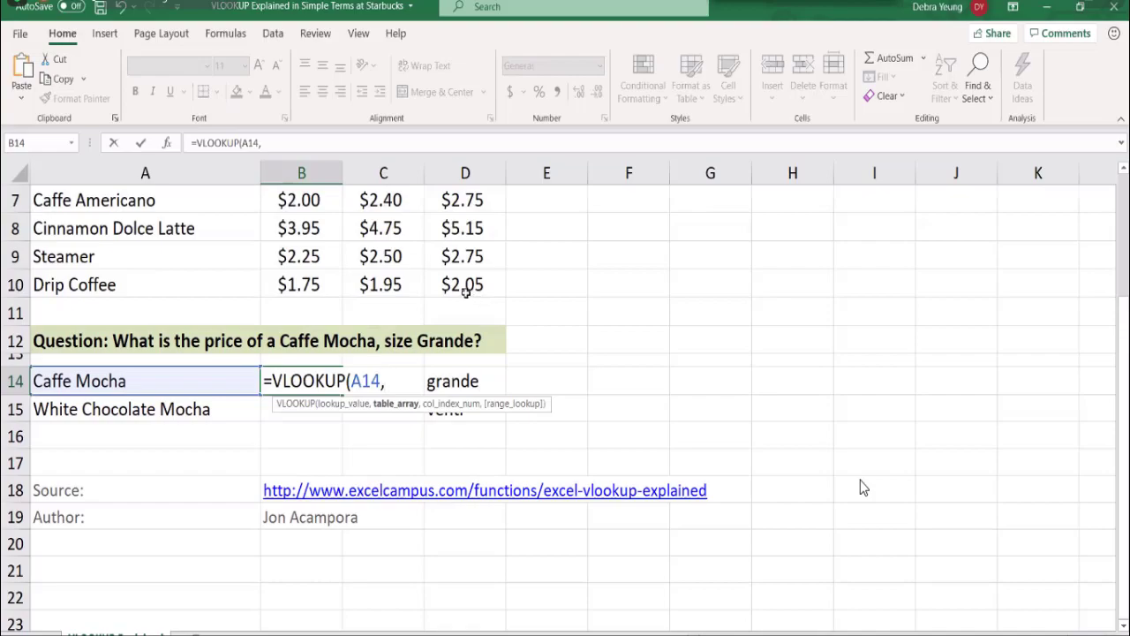
click(125, 277)
key(ctrl+shift+Right)
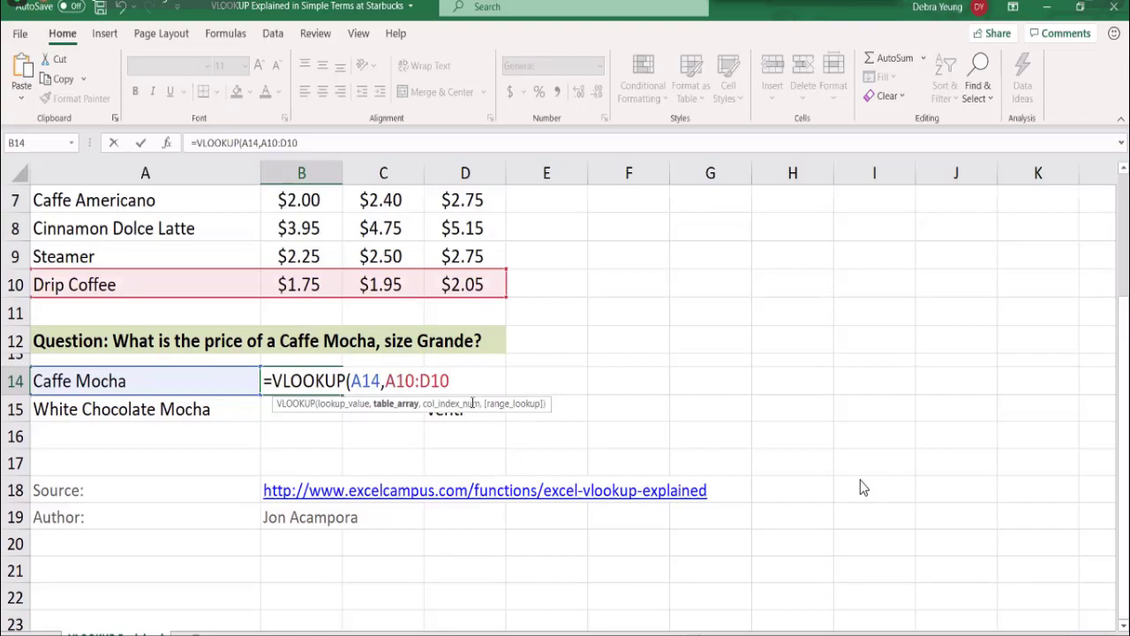
key(BackSpace)
key(BackSpace)
key(BackSpace)
key(BackSpace)
key(BackSpace)
key(BackSpace)
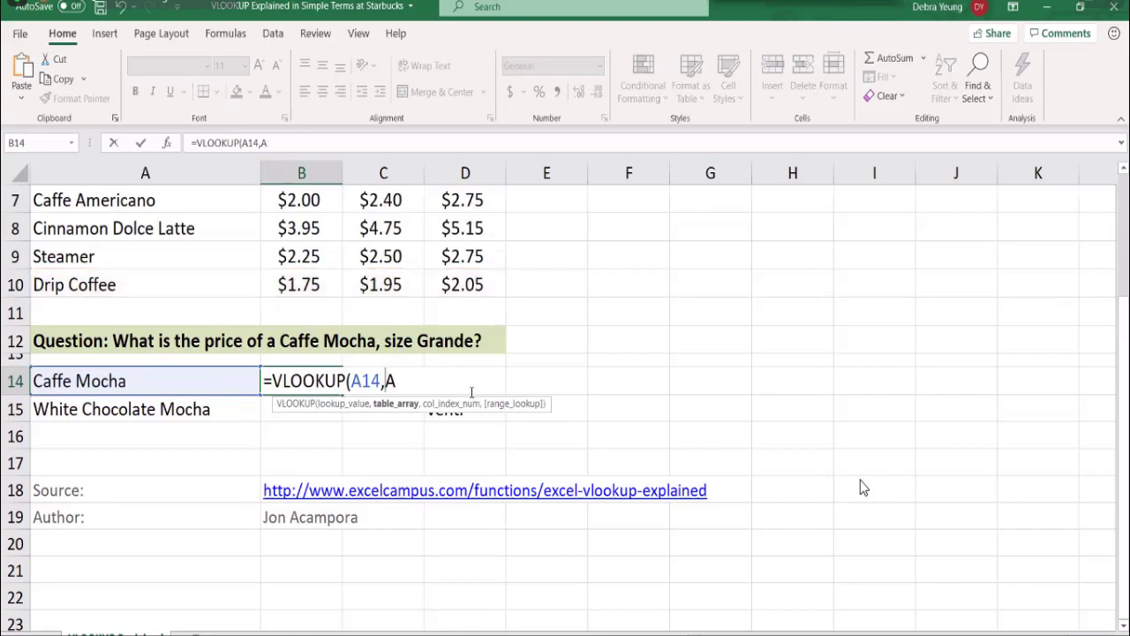
key(BackSpace)
- Use the named range sbtable as the table array of the VLOOKUP and continue to the column index argument
text(s)
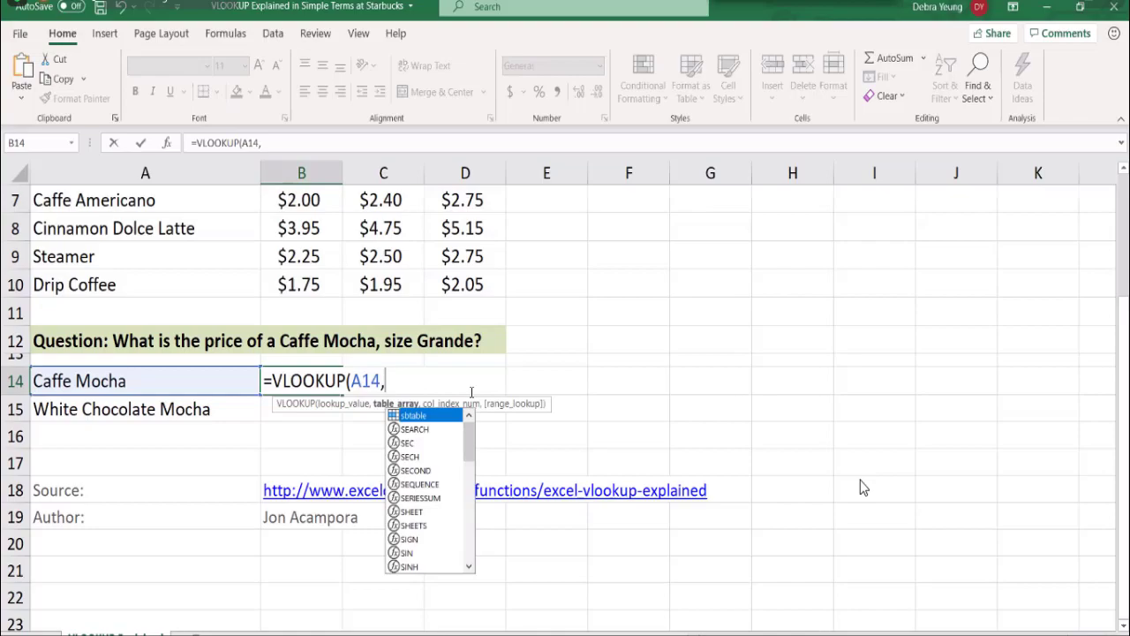
text(b)
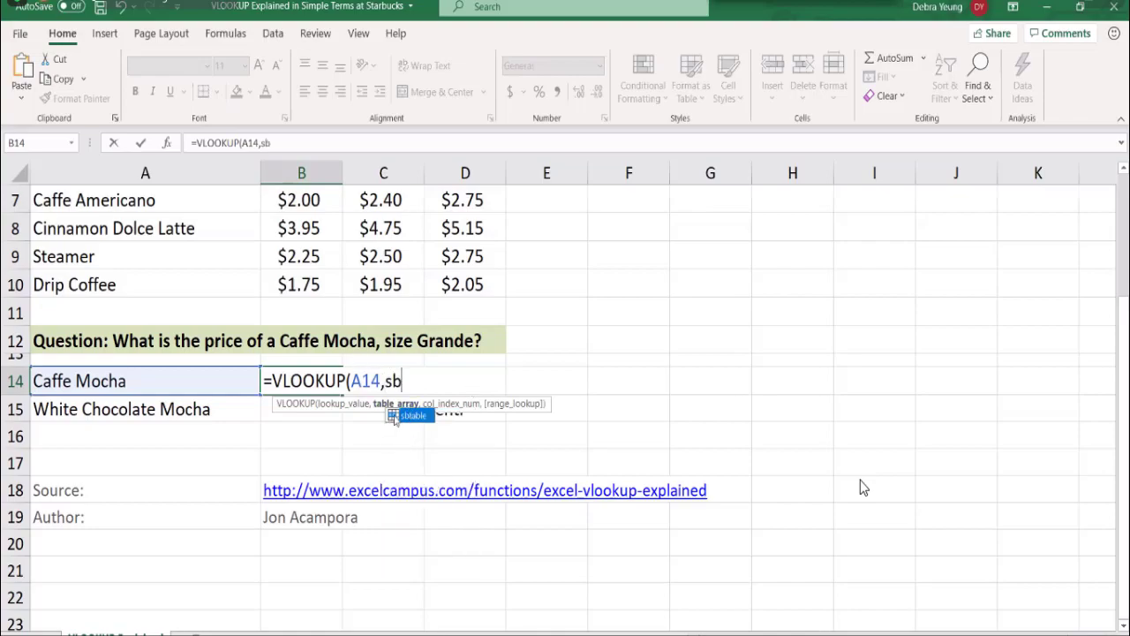
double_click(394, 416)
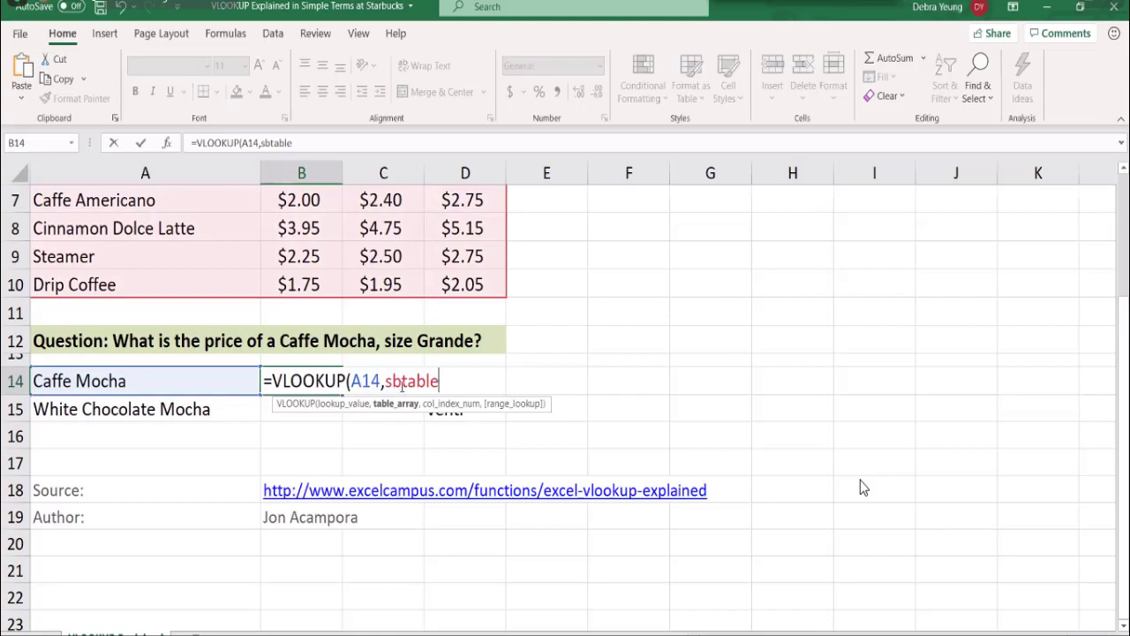
text(,)
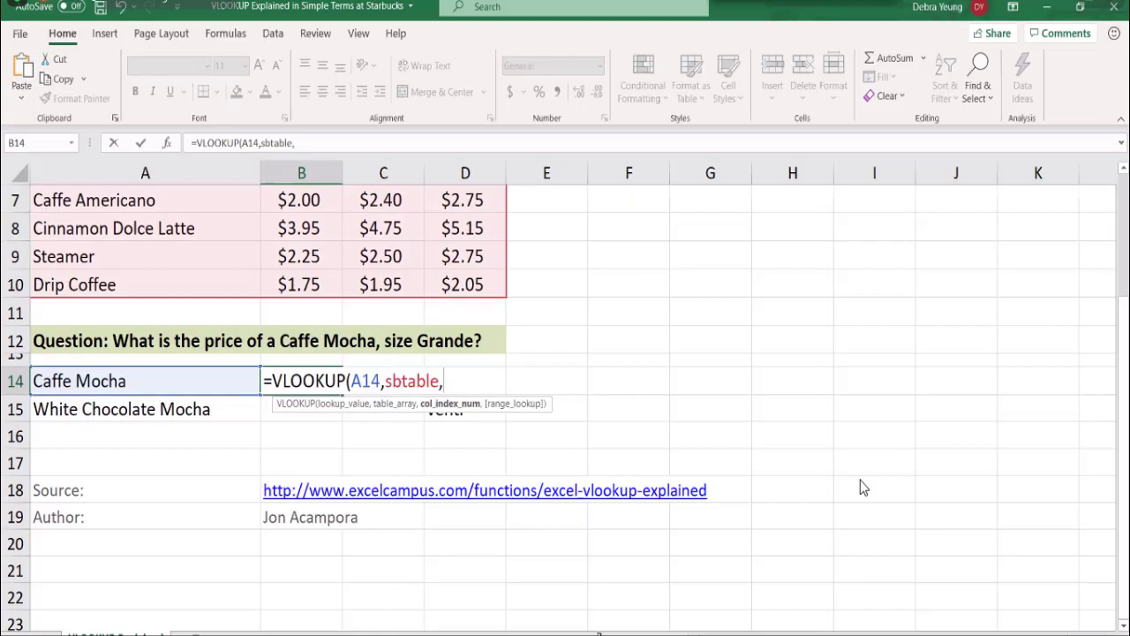
- Set the column index to 3 and the range lookup to FALSE (exact match), and complete the VLOOKUP in B14
click(506, 74)
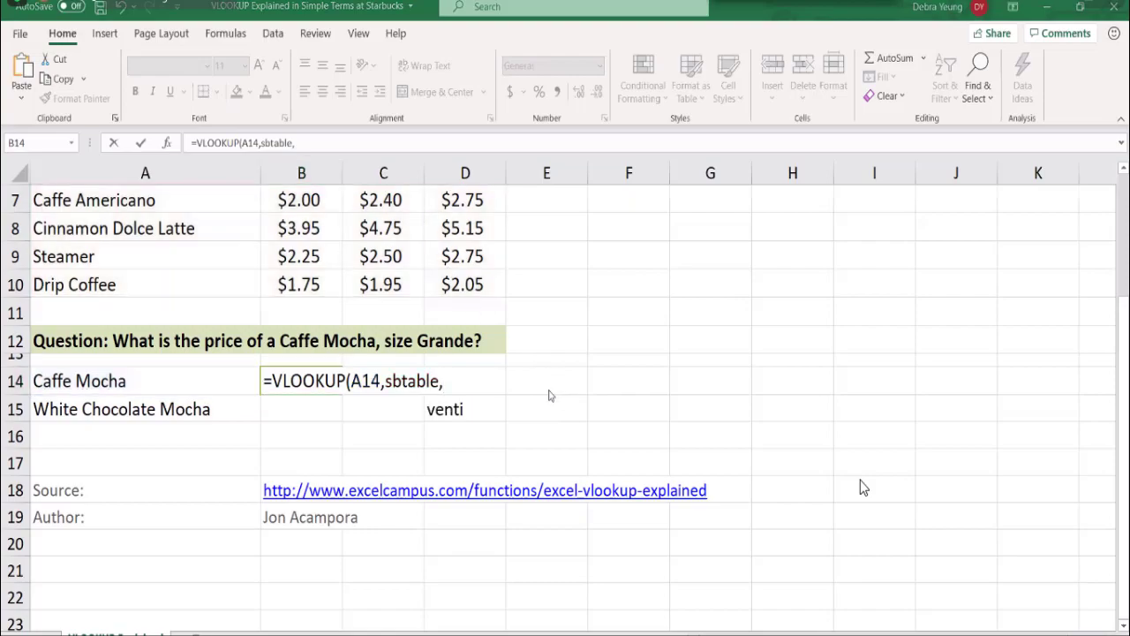
click(301, 142)
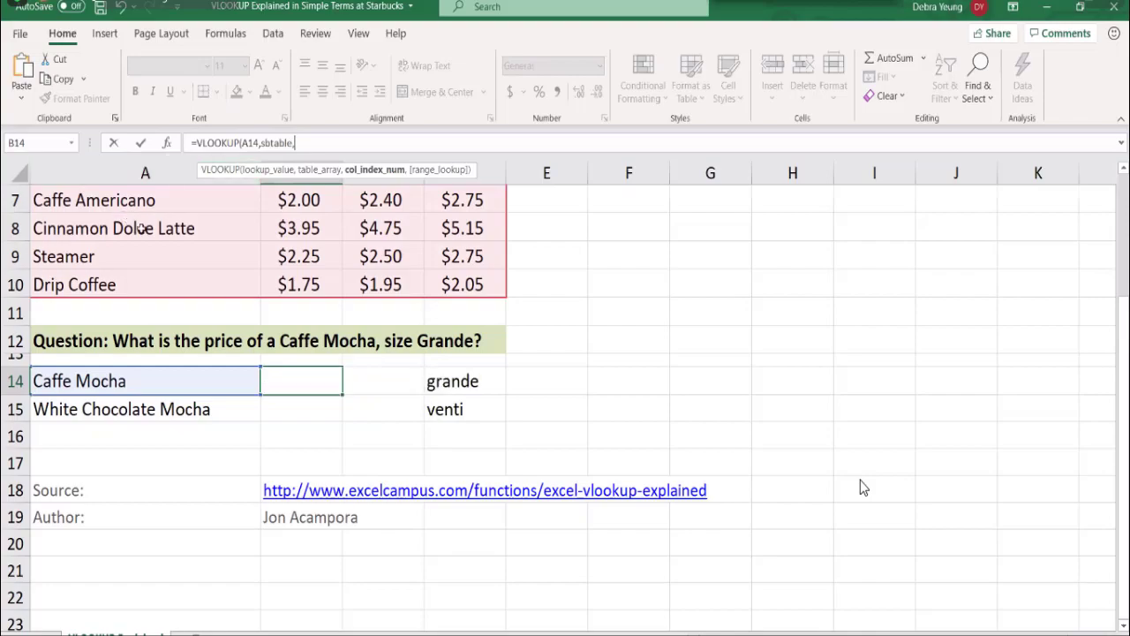
scroll(144, 232, up, 1)
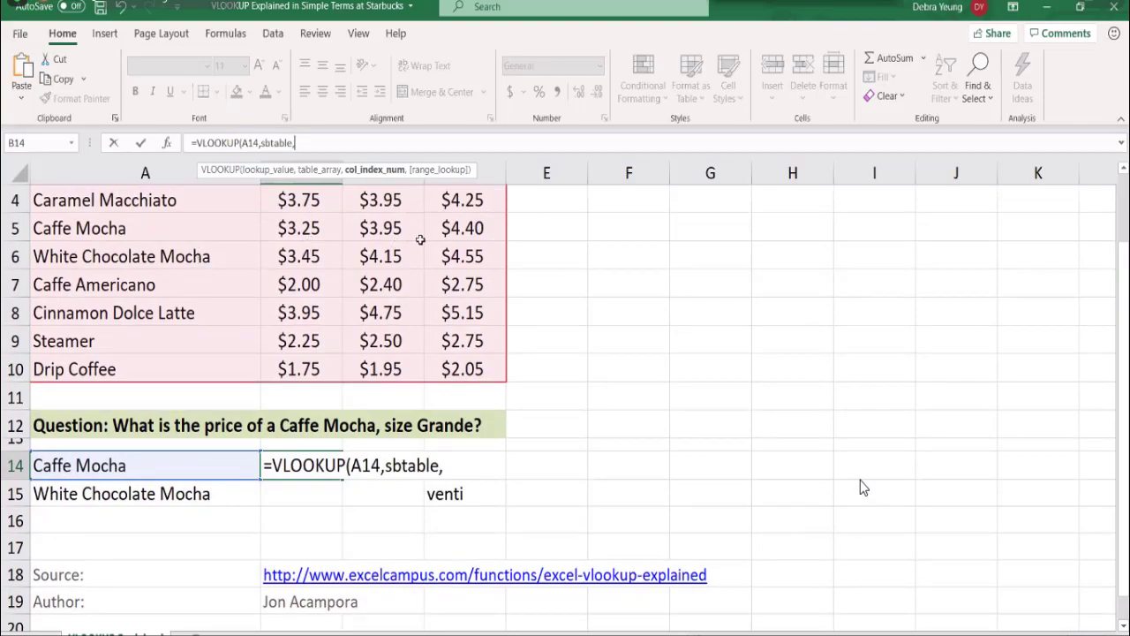
text(3,)
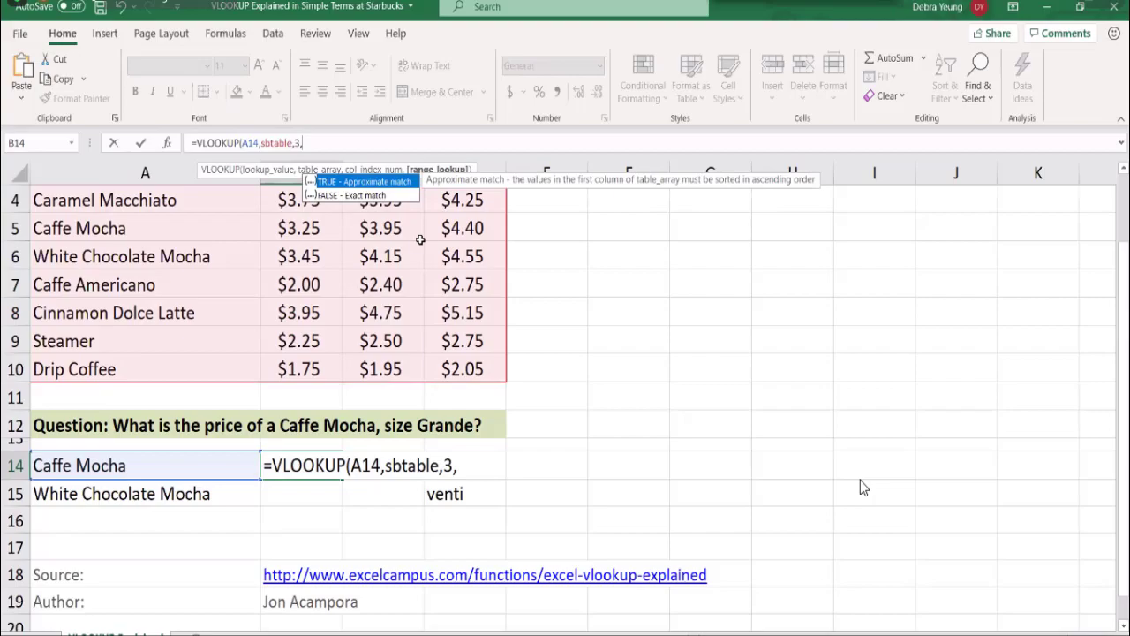
click(338, 196)
double_click(337, 194)
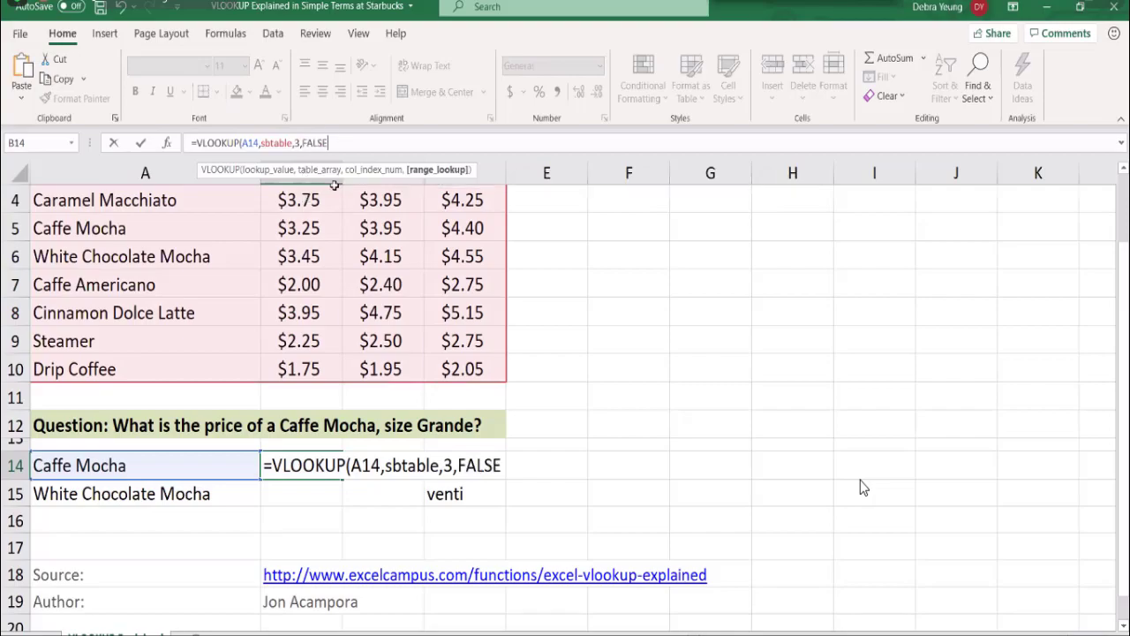
text())
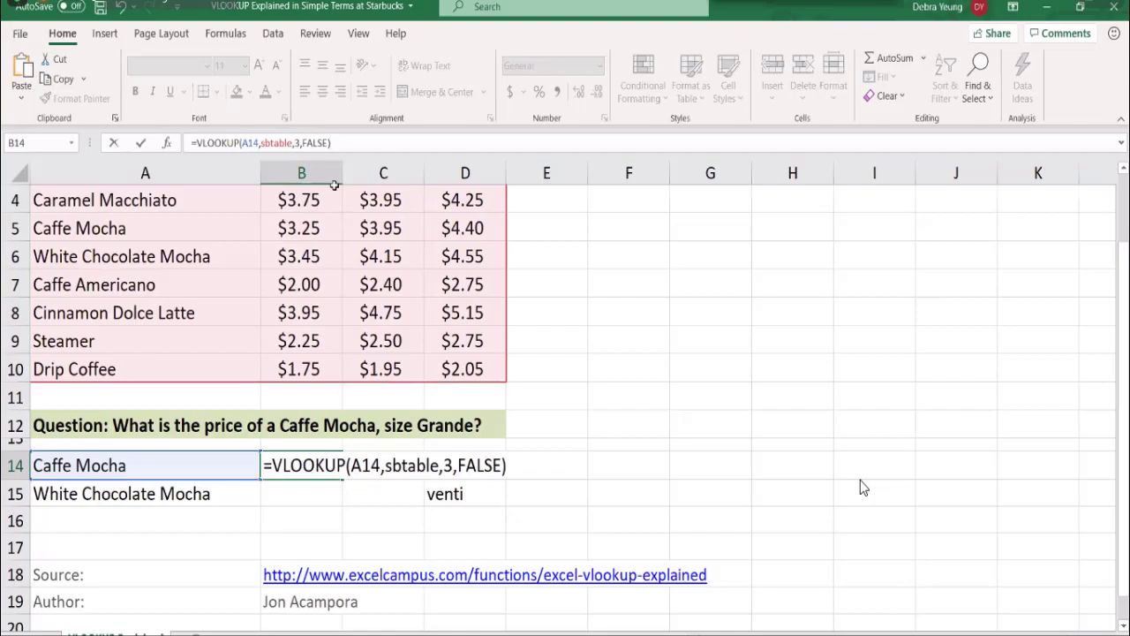
key(Return)
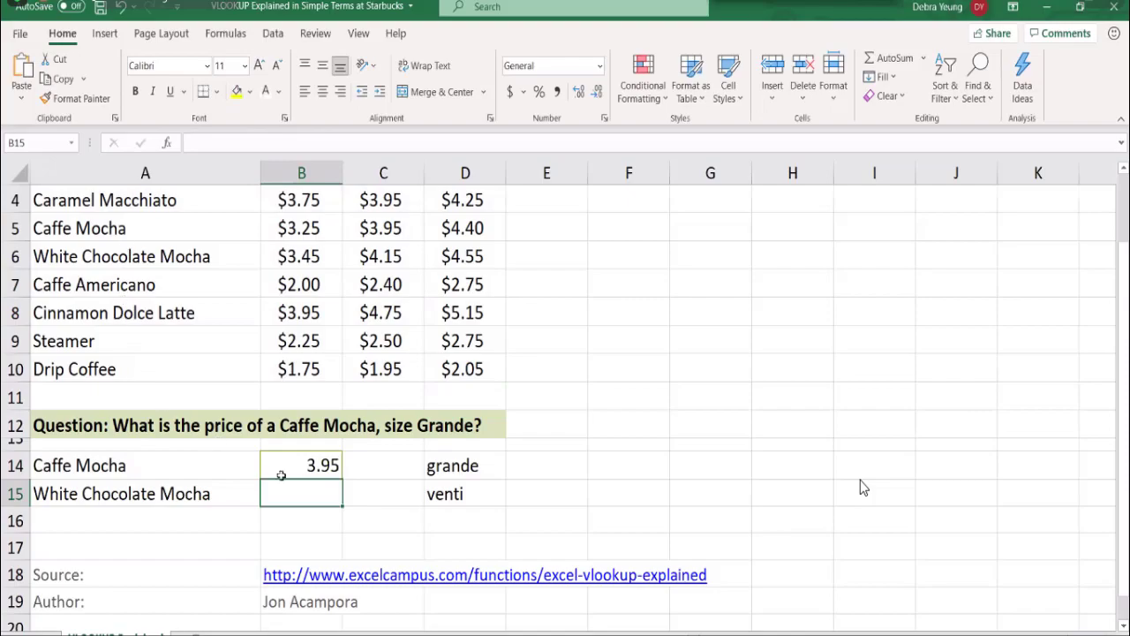
- Insert a VLOOKUP function in B15 and set its lookup value to cell A15
click(167, 146)
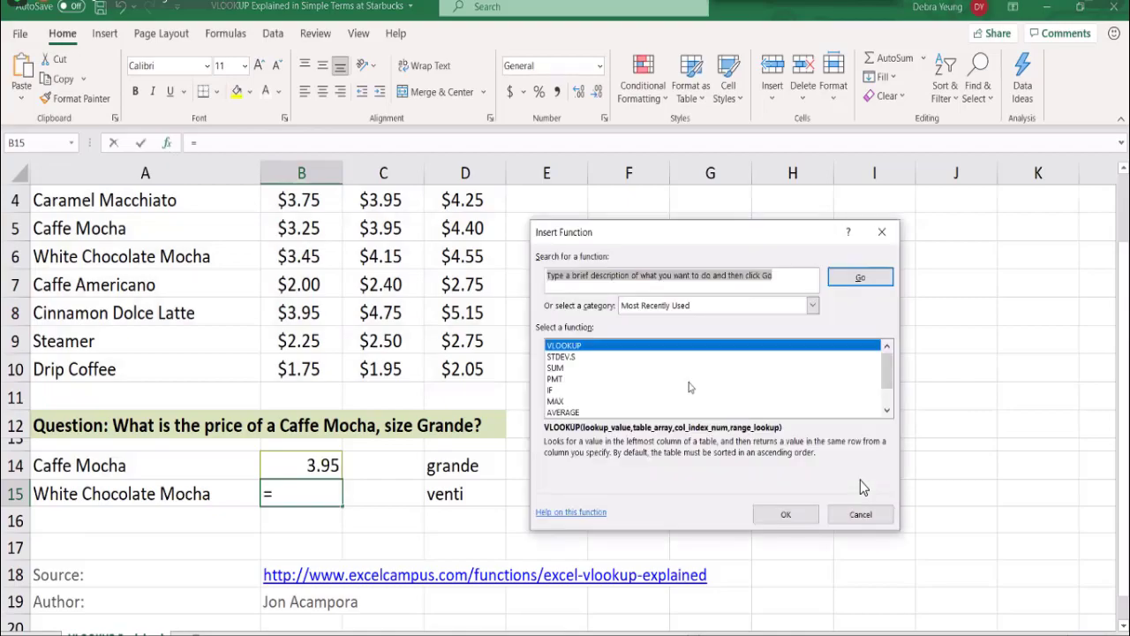
click(775, 519)
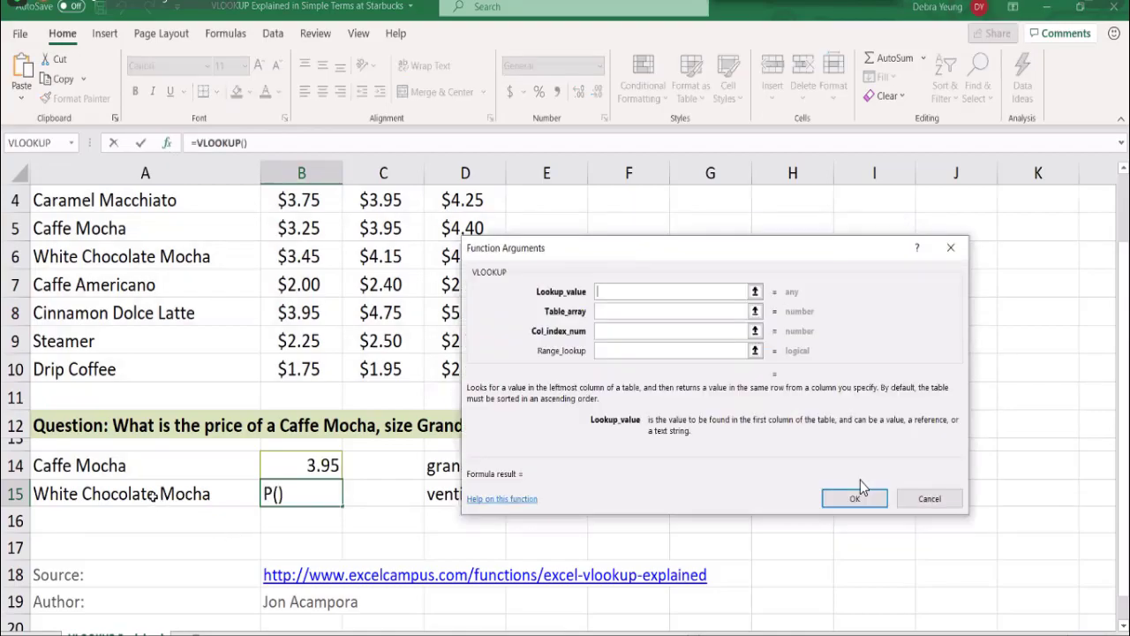
click(153, 496)
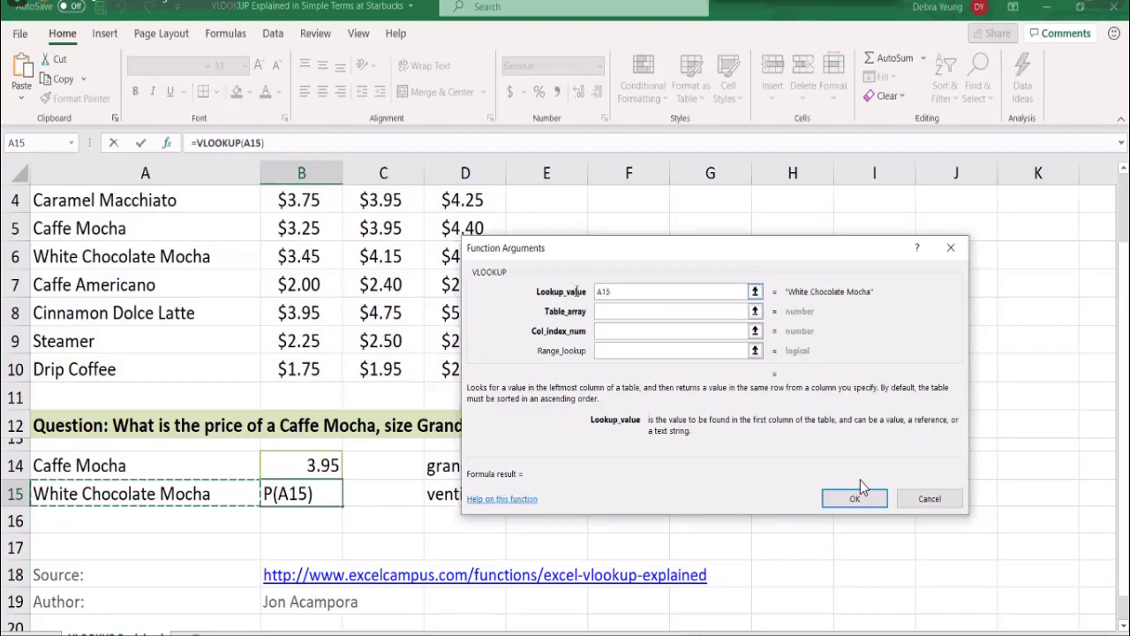
- Replace the lookup value of the B15 VLOOKUP with the text White Chocolate Mocha and continue to the table array argument
drag(611, 292, 582, 298)
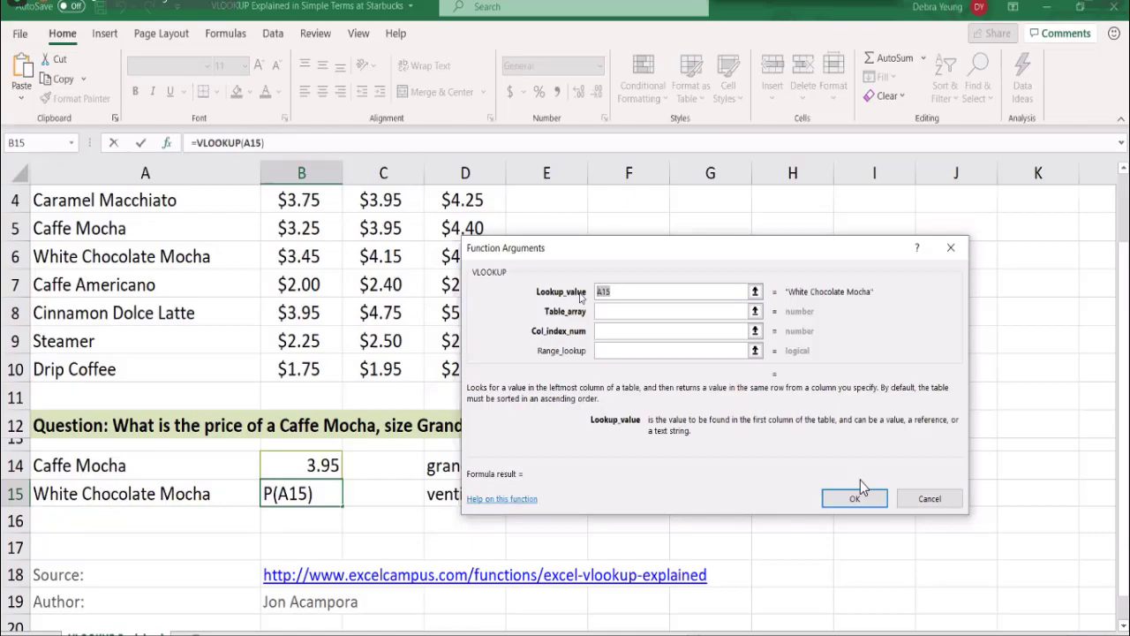
text(W)
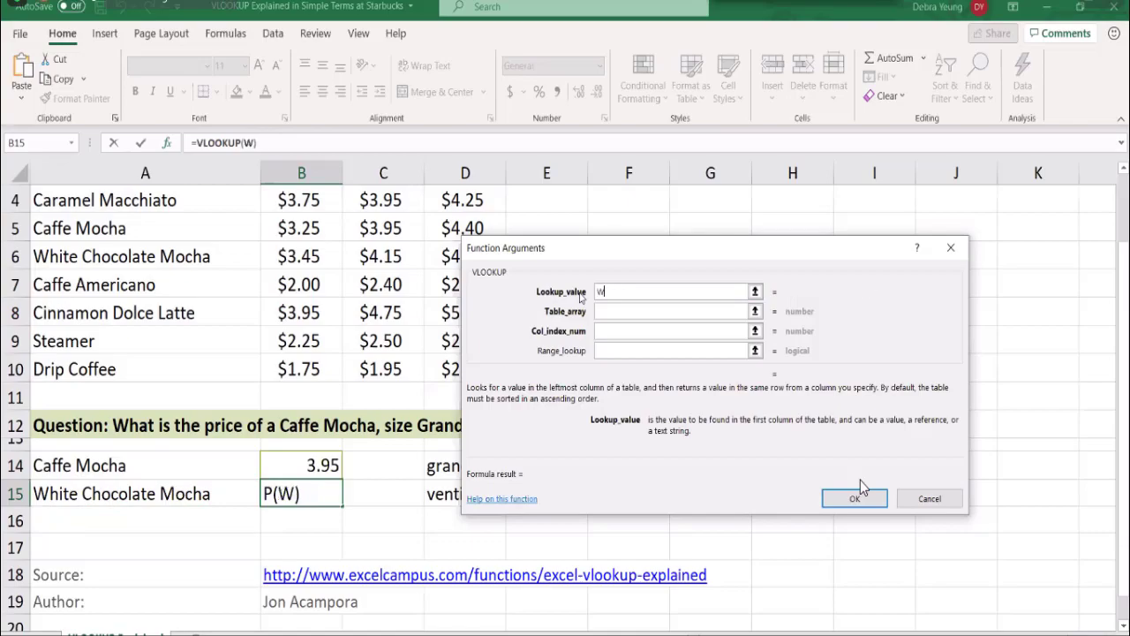
text(hite C)
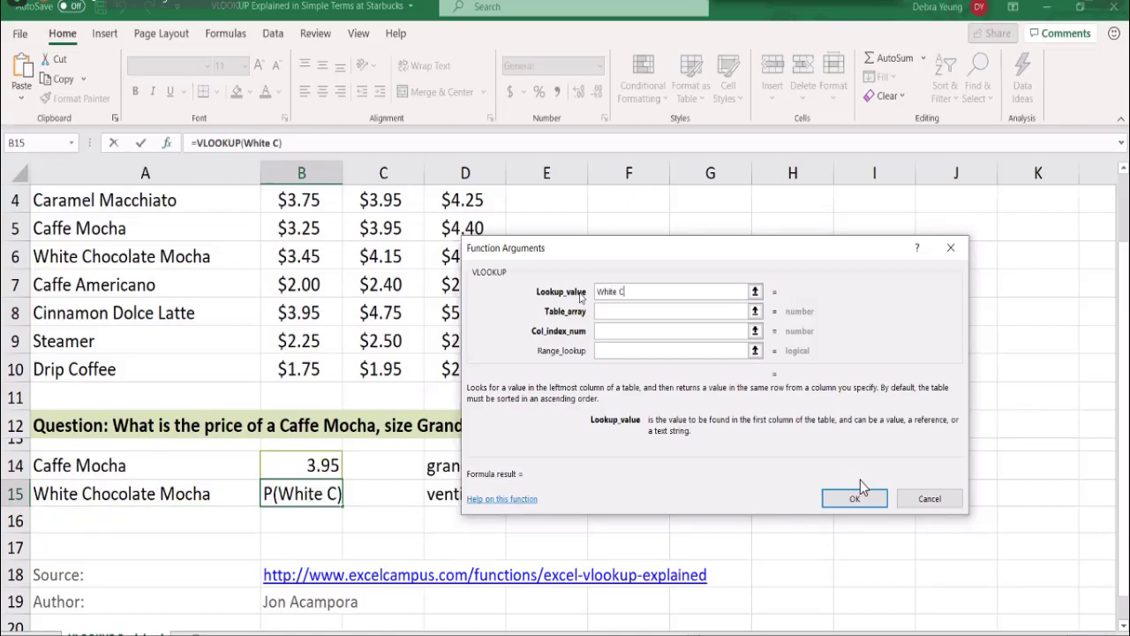
text(hoco)
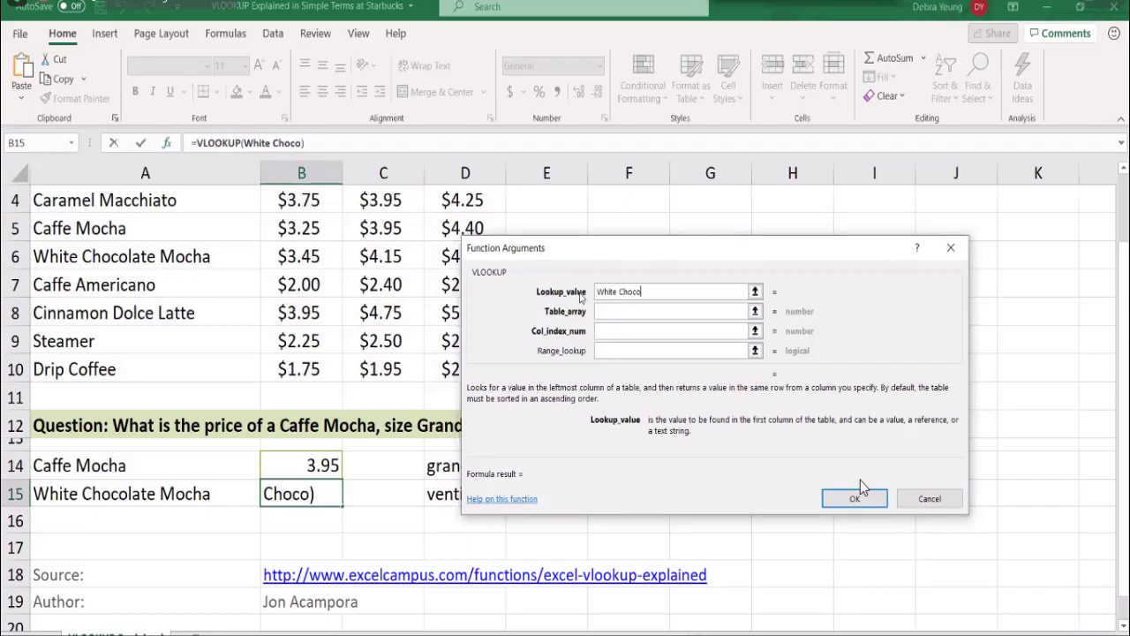
text(late Mo)
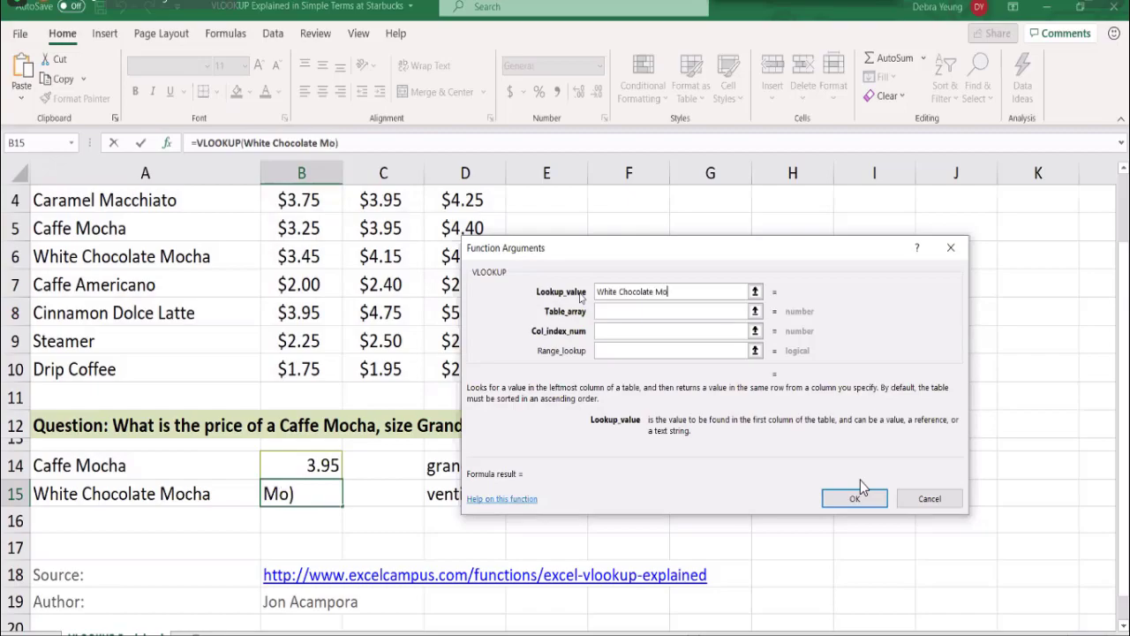
text(cha)
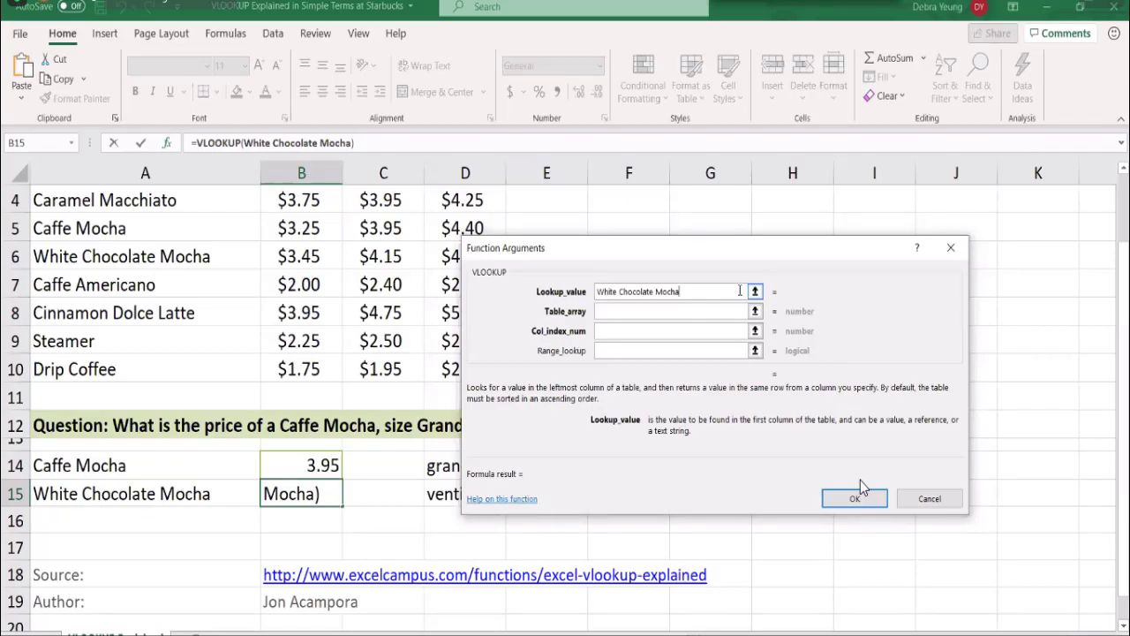
click(683, 315)
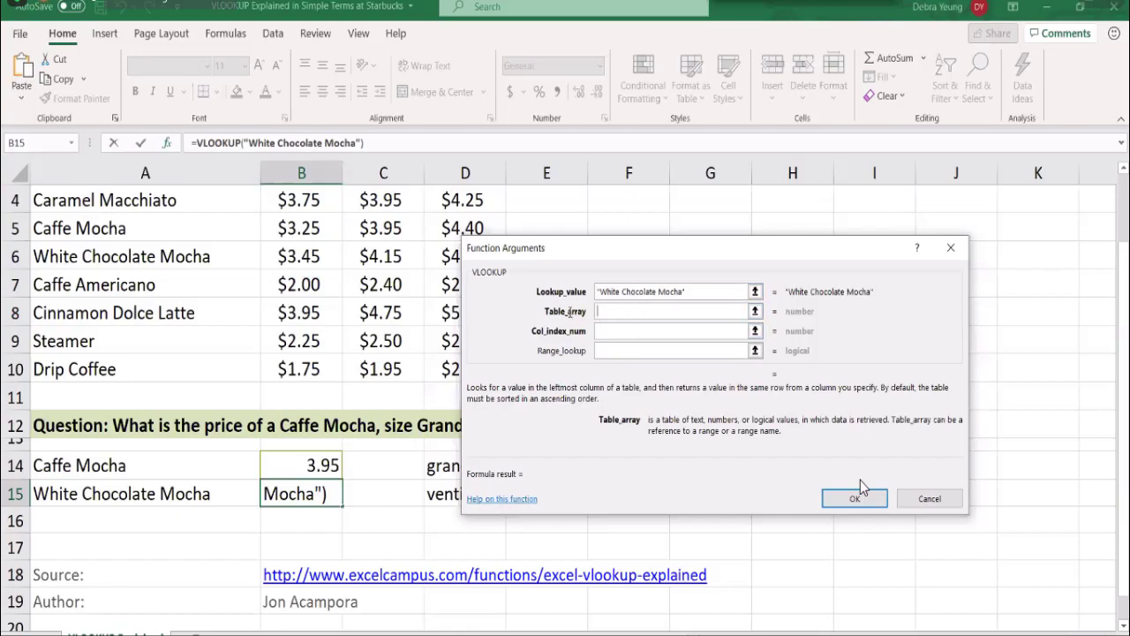
- Use the named range sbtable as the table array of the B15 VLOOKUP and continue to the column index argument
scroll(97, 292, up, 1)
scroll(105, 290, up, 1)
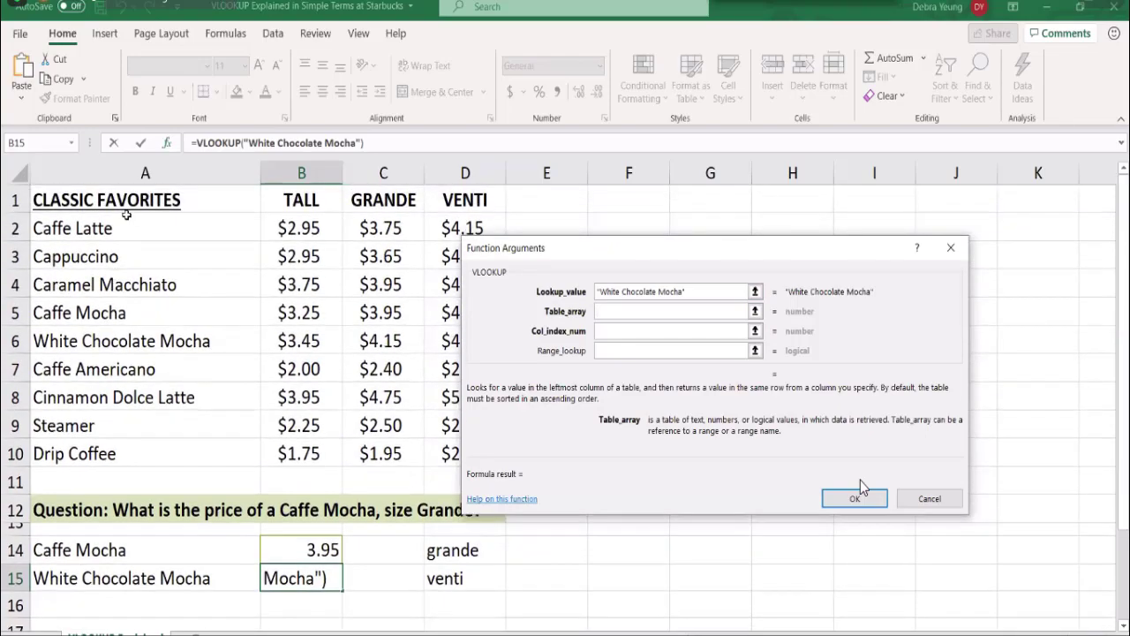
click(124, 225)
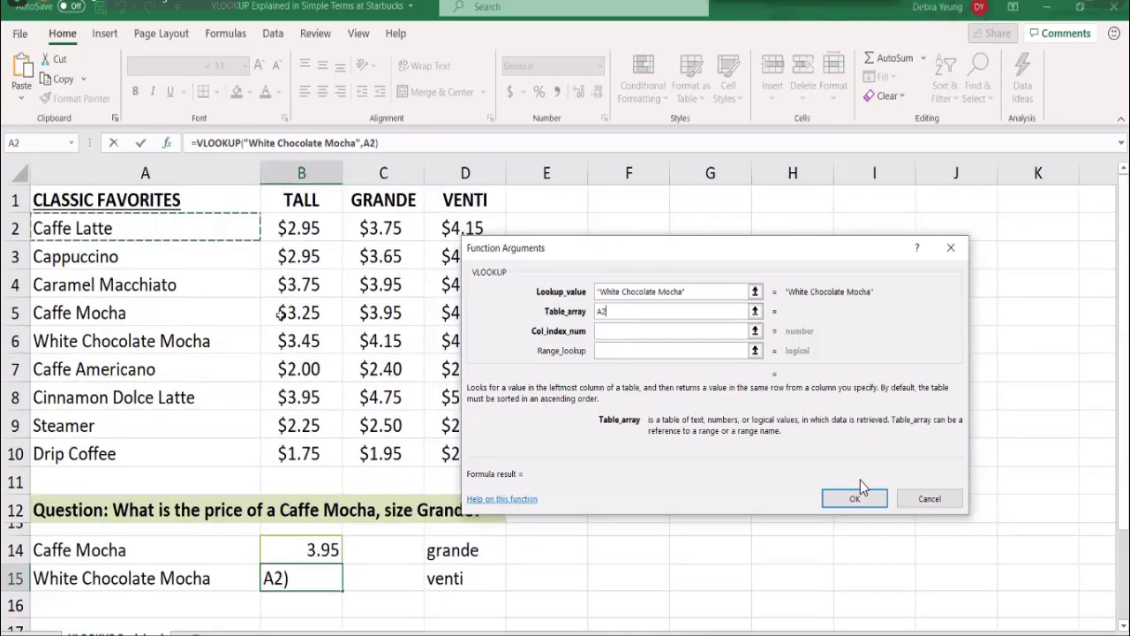
key(BackSpace)
key(BackSpace)
text(sbtable)
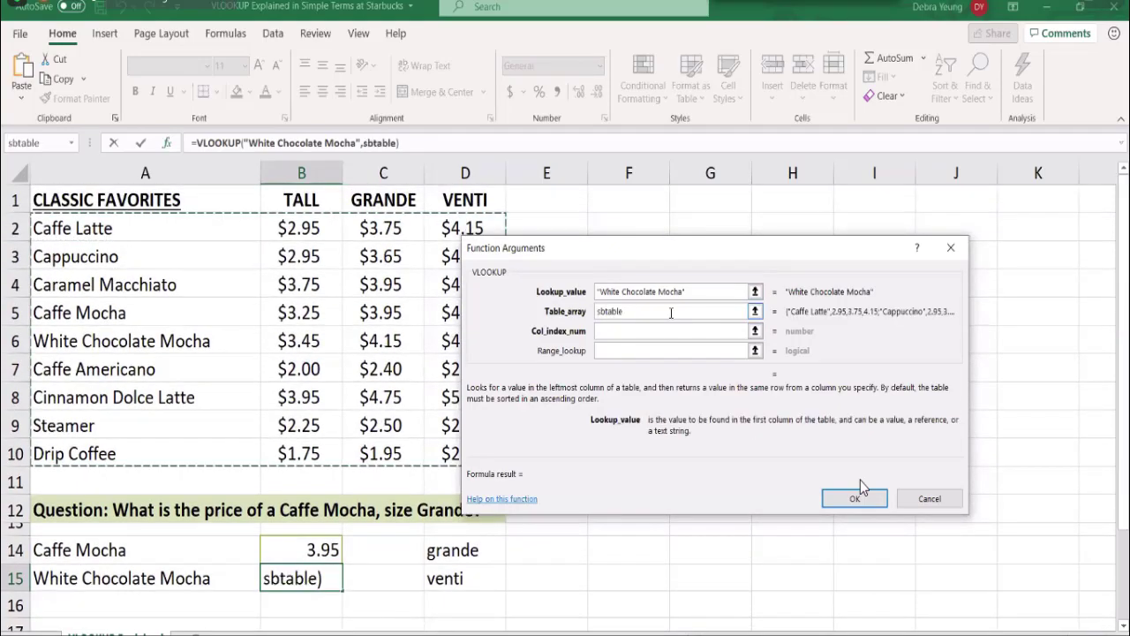
key(Tab)
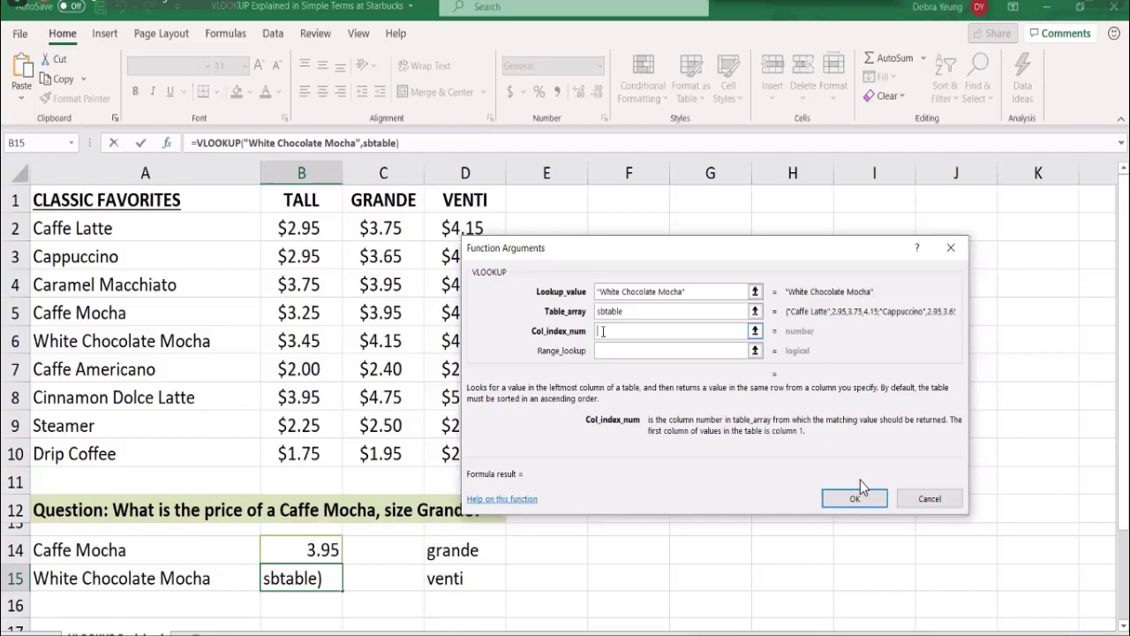
- Set the column index to 4 and the range lookup to false, and complete the VLOOKUP in B15
text(4)
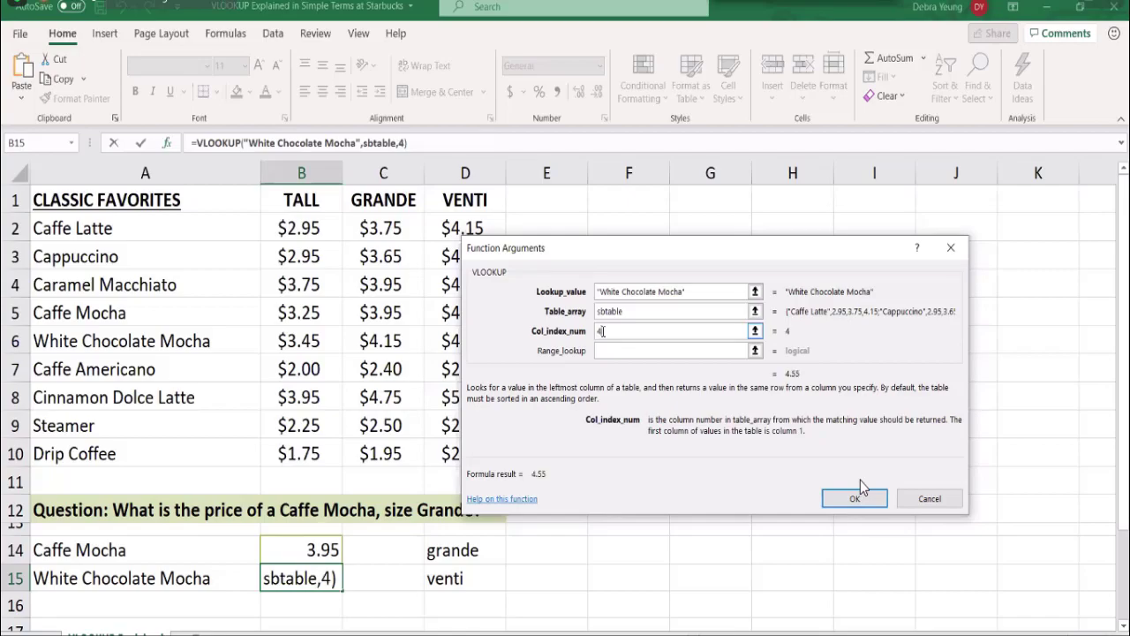
click(624, 349)
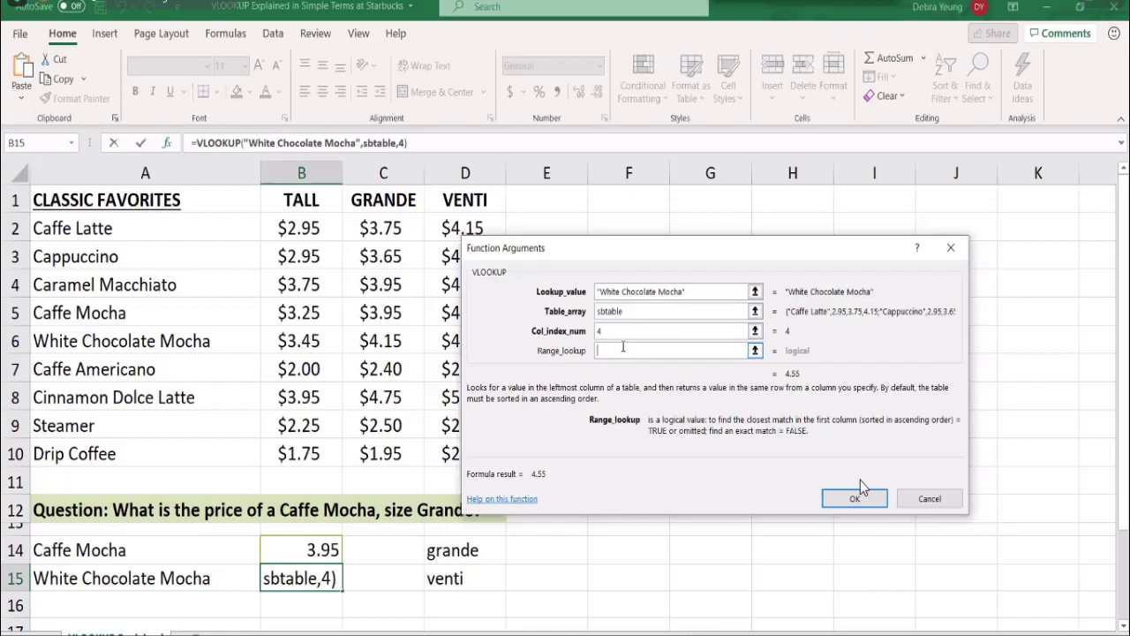
text(fals)
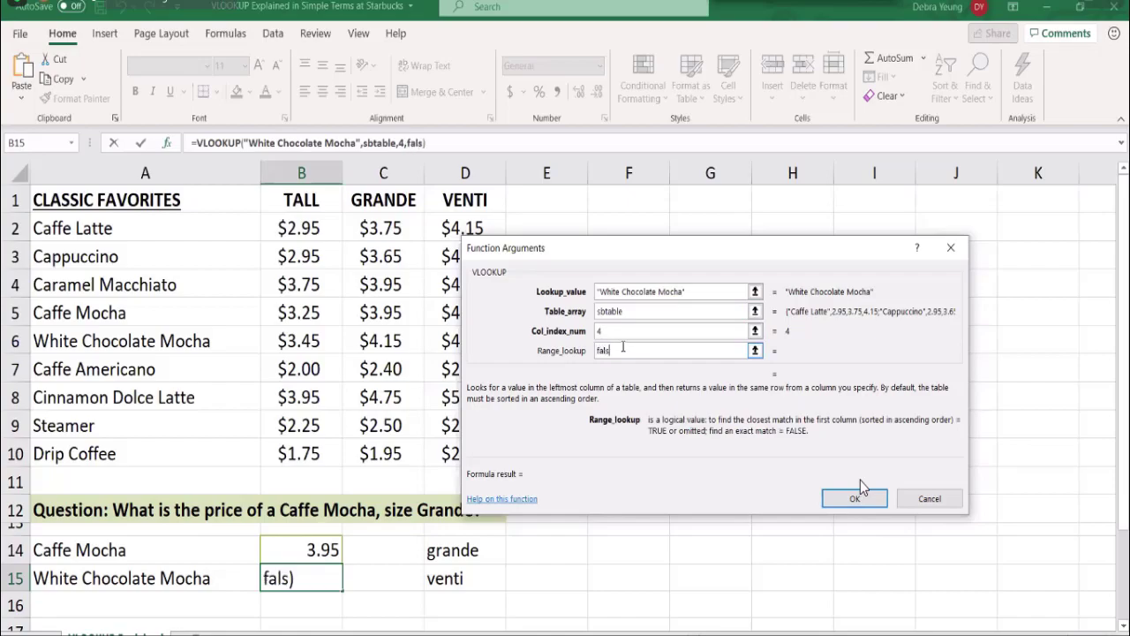
text(e)
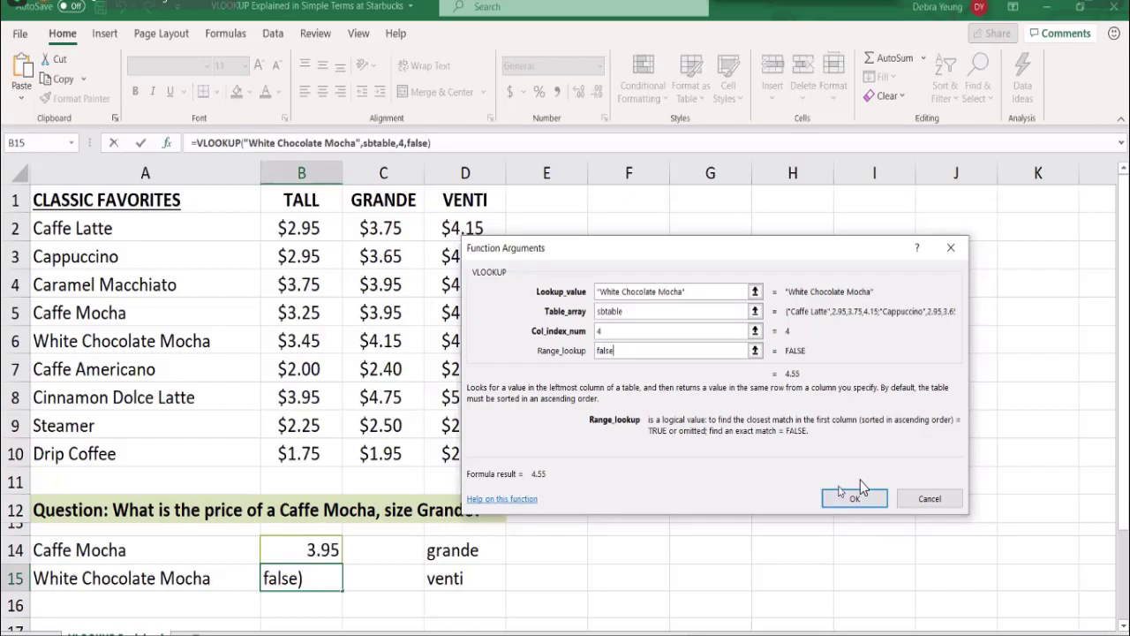
click(861, 490)
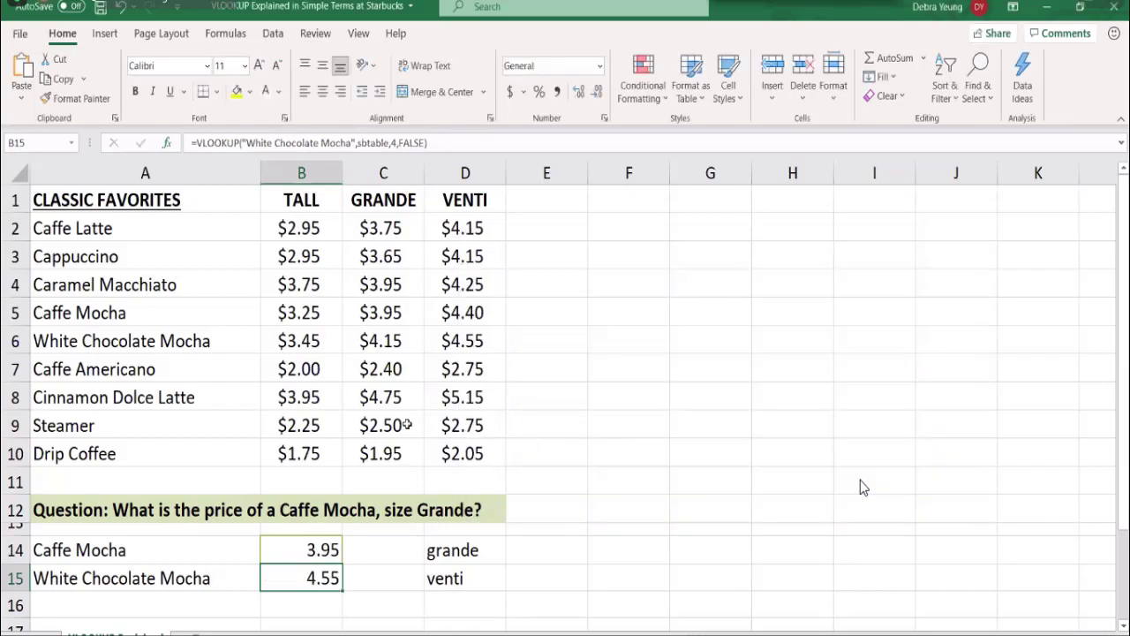
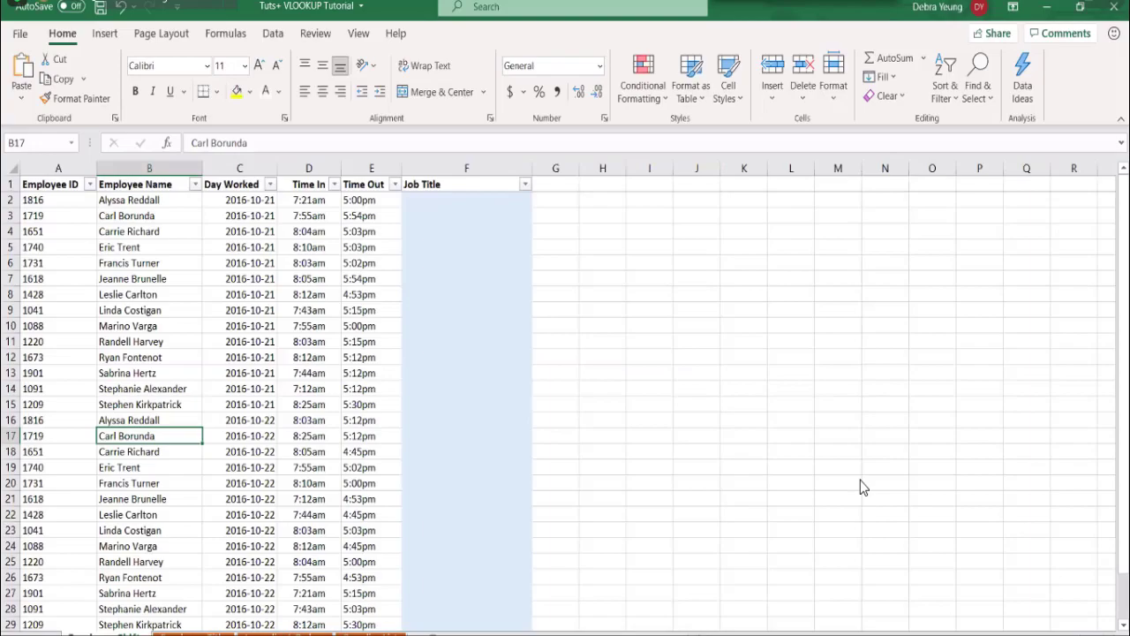
- Examine the employee shift records and the empty Job Title column in the Tuts+ VLOOKUP Tutorial workbook, and select cell F2
click(369, 182)
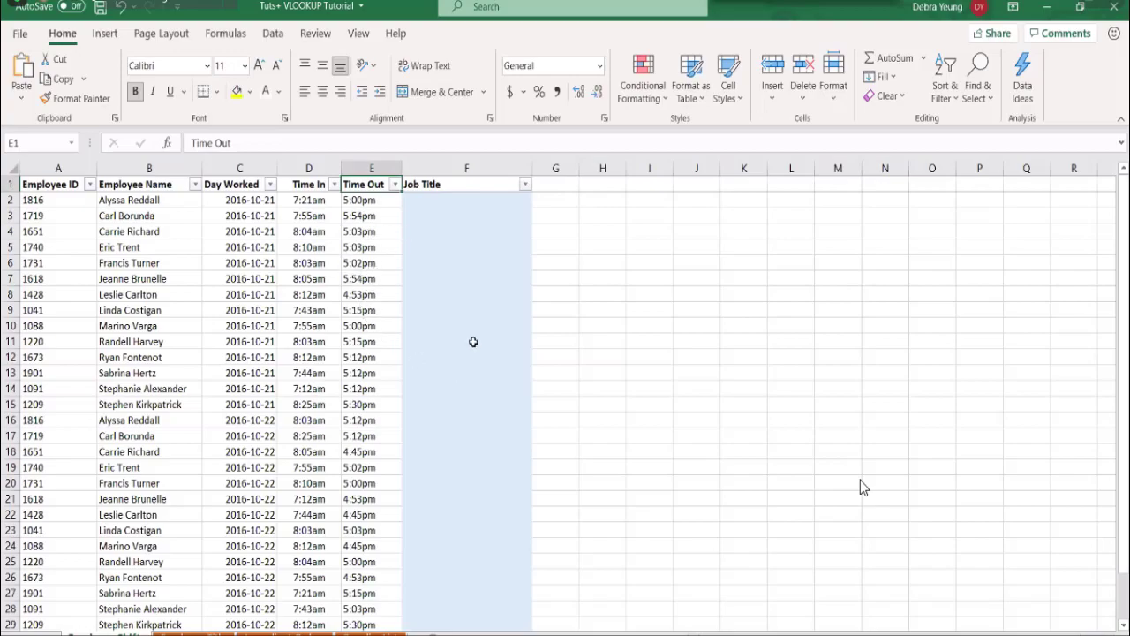
scroll(470, 350, down, 1)
scroll(468, 352, down, 1)
scroll(466, 352, up, 2)
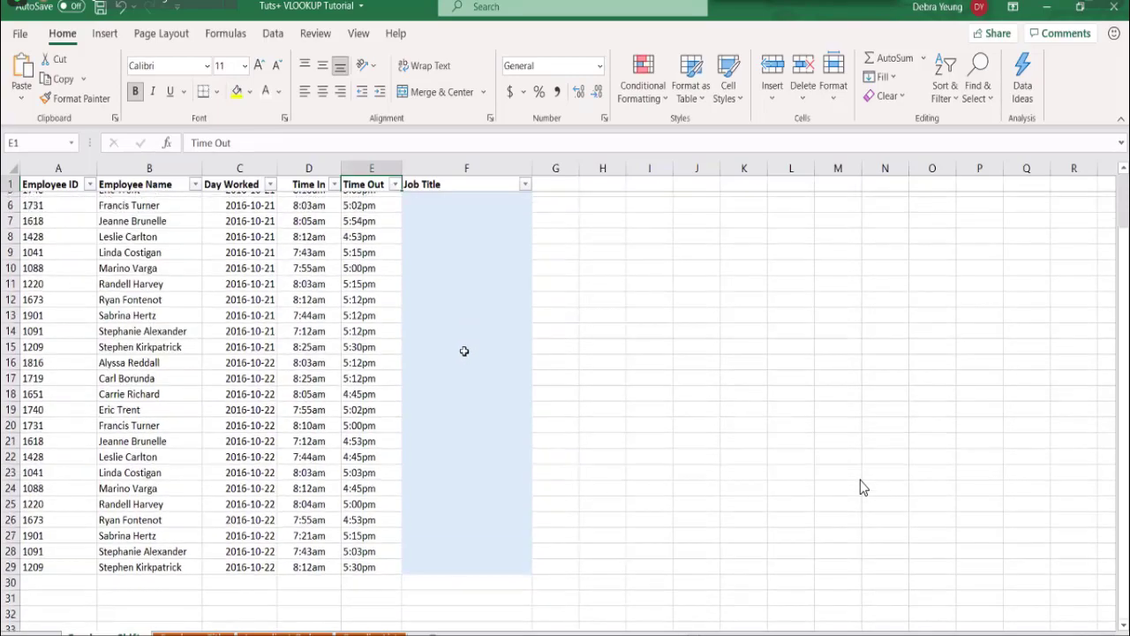
click(371, 264)
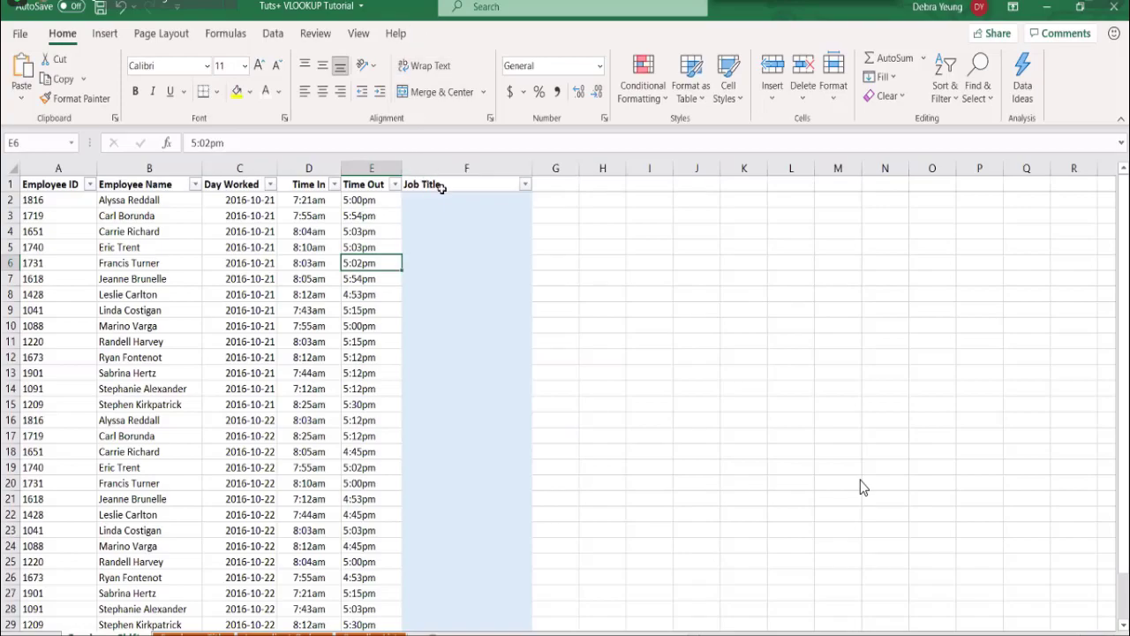
scroll(434, 205, down, 2)
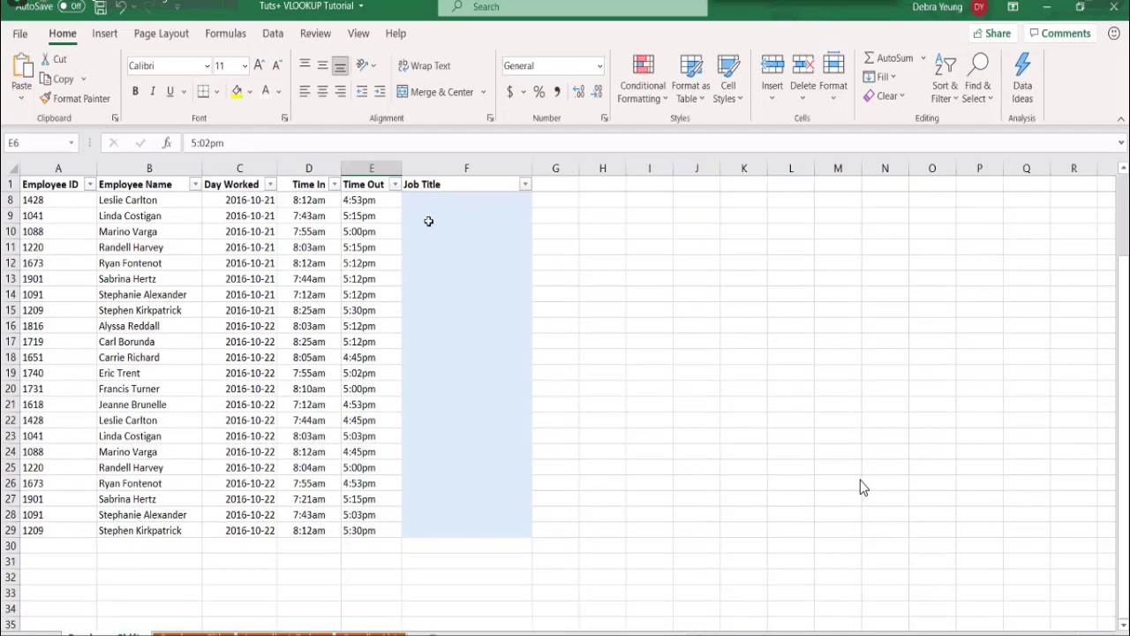
scroll(428, 221, up, 2)
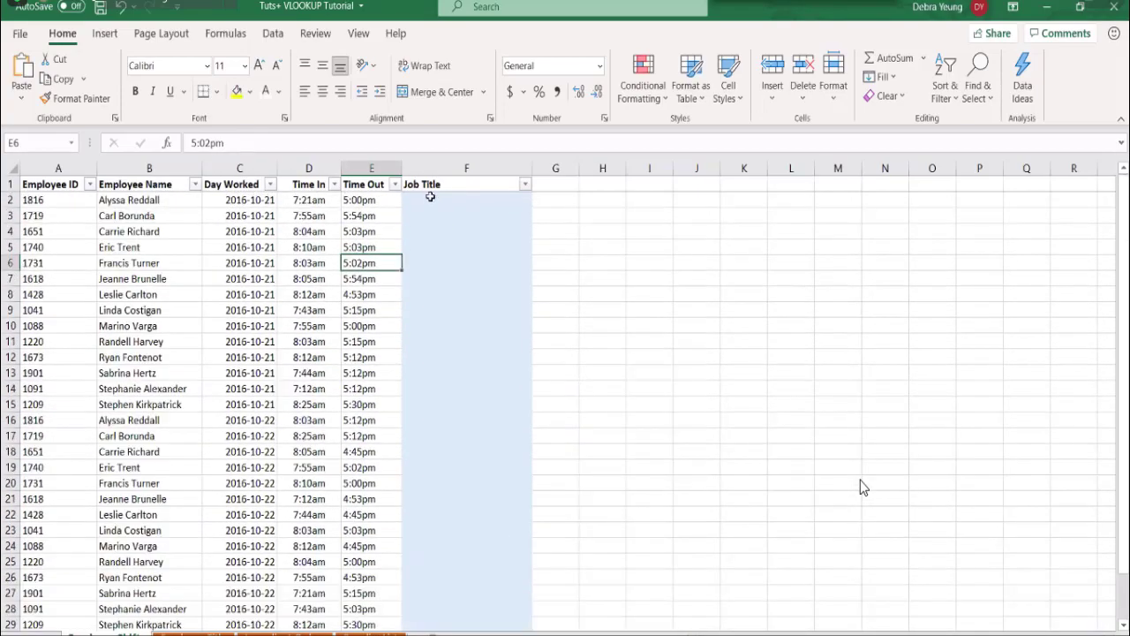
click(430, 197)
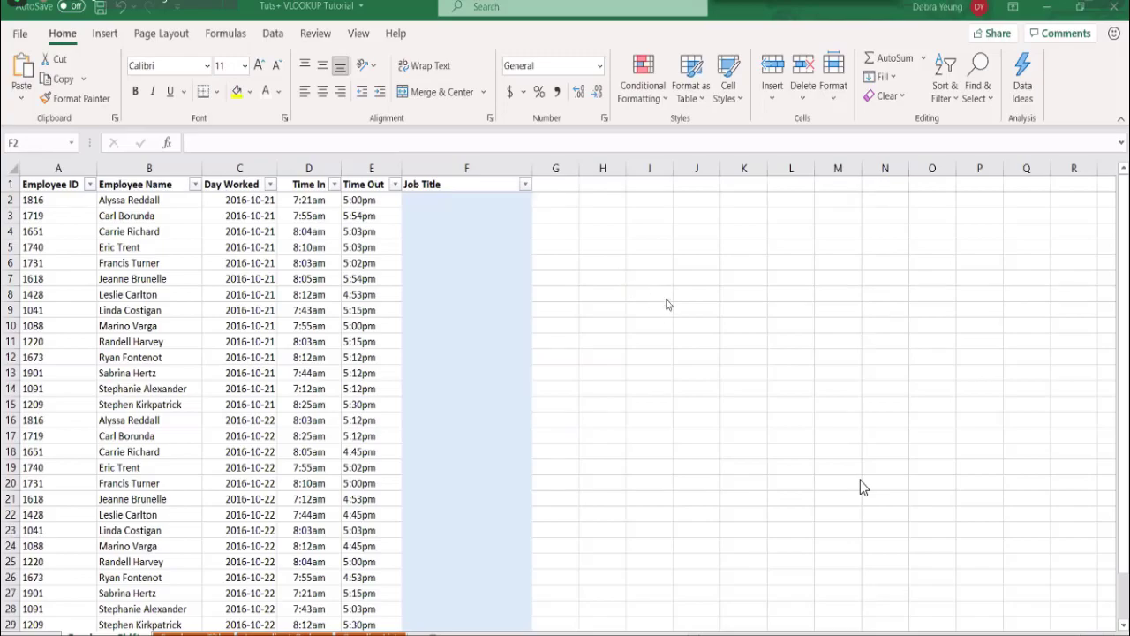
click(910, 523)
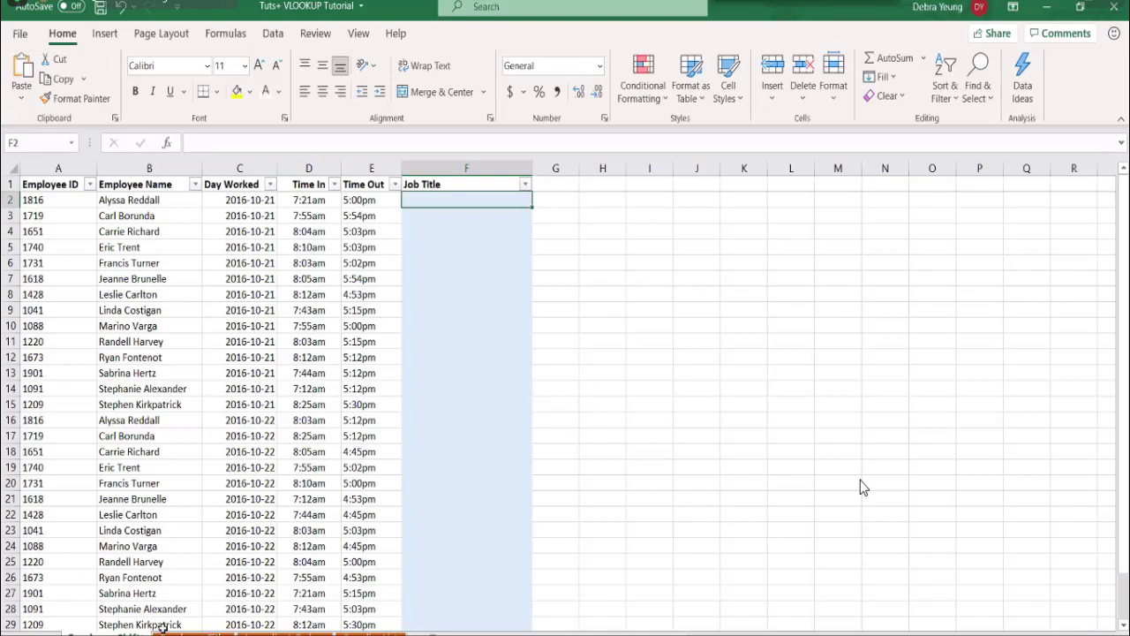
- Examine the Employee ID column A1:A15 on the employee job titles sheet and return to the shift sheet
key(ctrl+Page_Down)
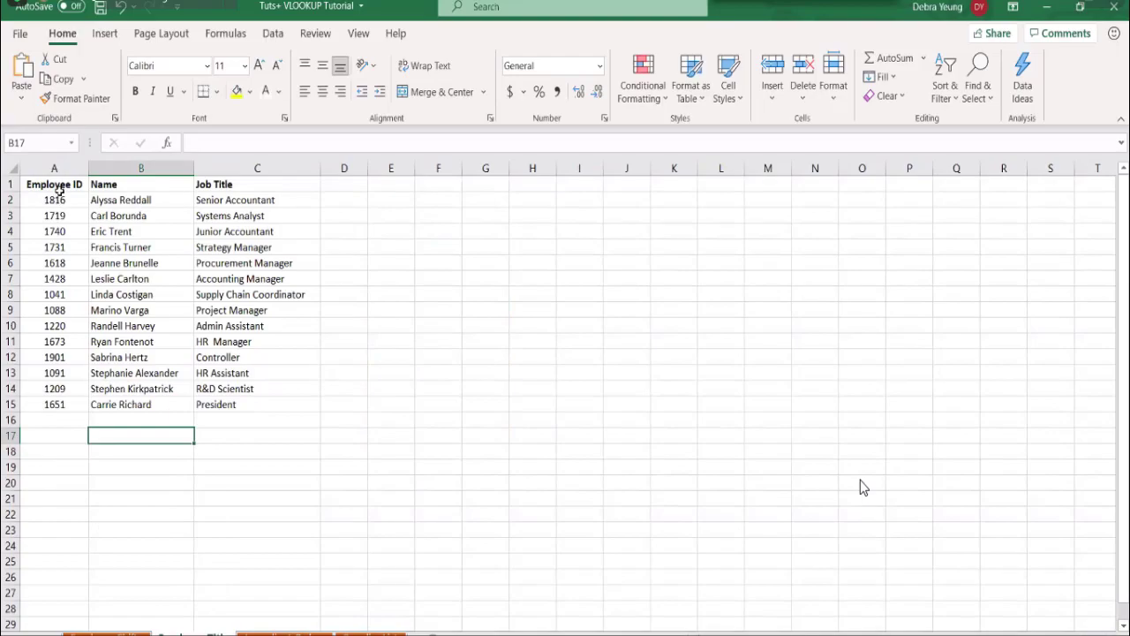
drag(57, 187, 52, 399)
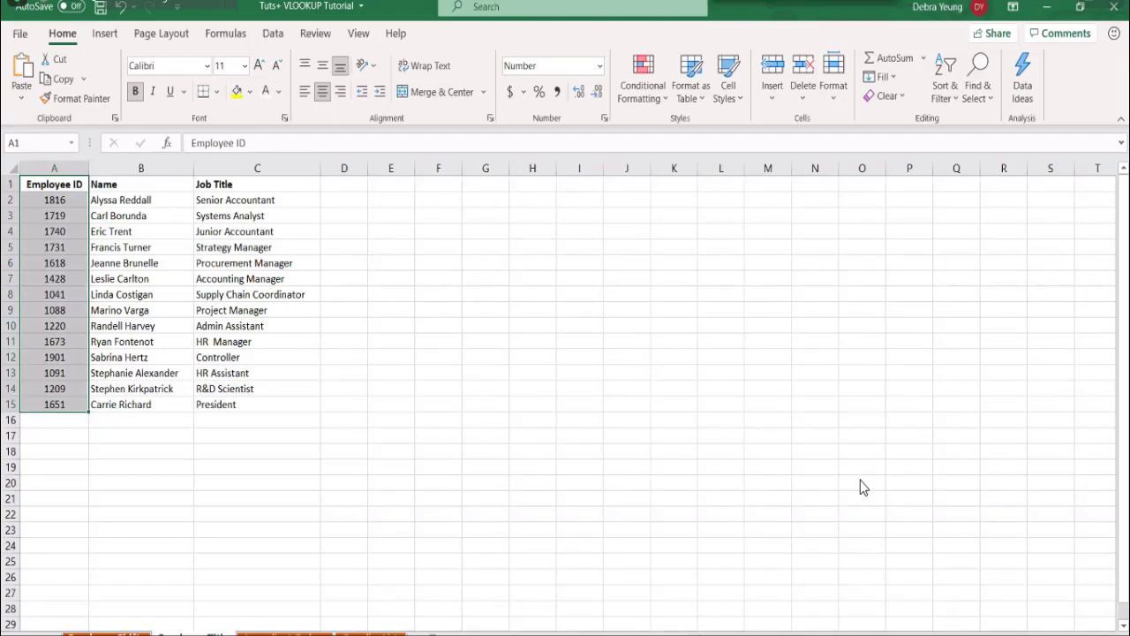
click(104, 633)
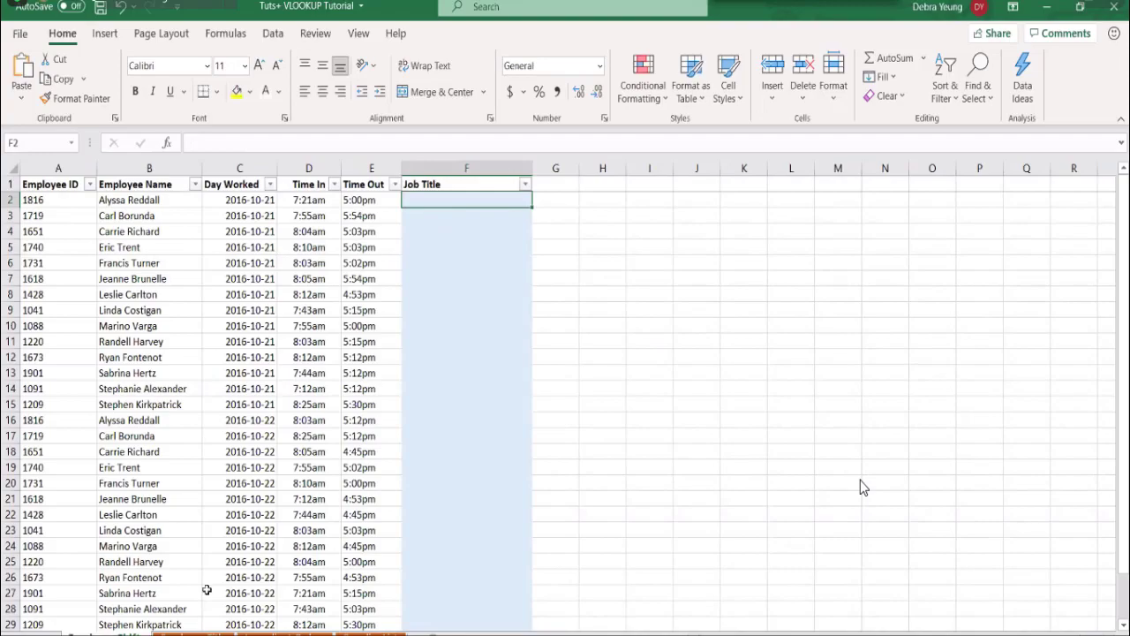
- Select the employee data in A2:C15 on the job titles sheet, and return to the first employee ID in A2 of the shift sheet
click(190, 633)
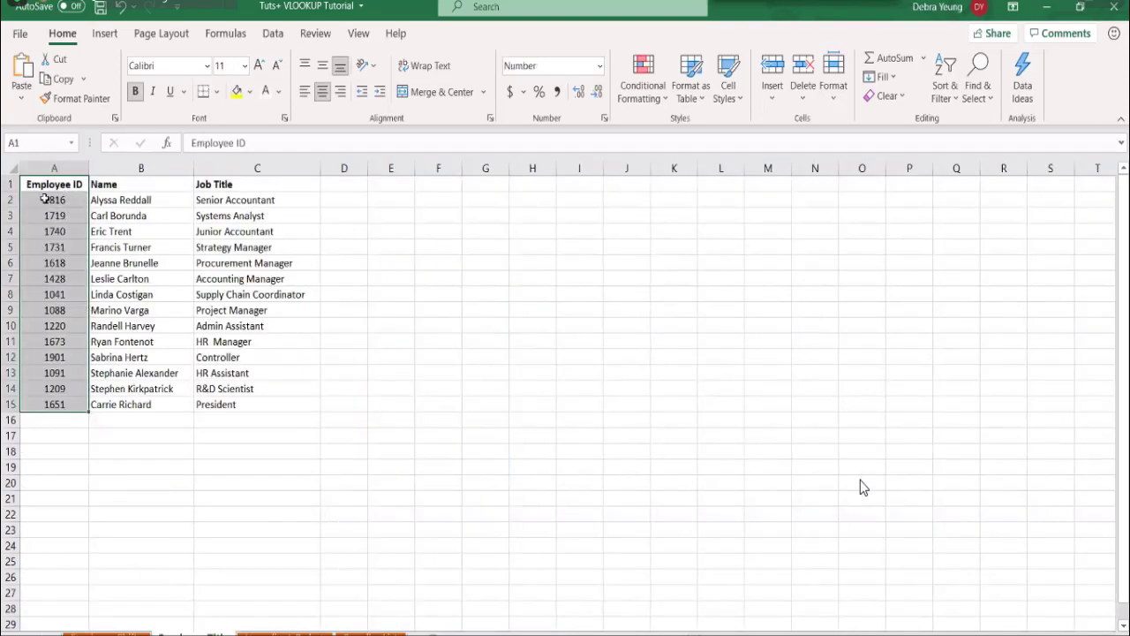
drag(49, 200, 218, 397)
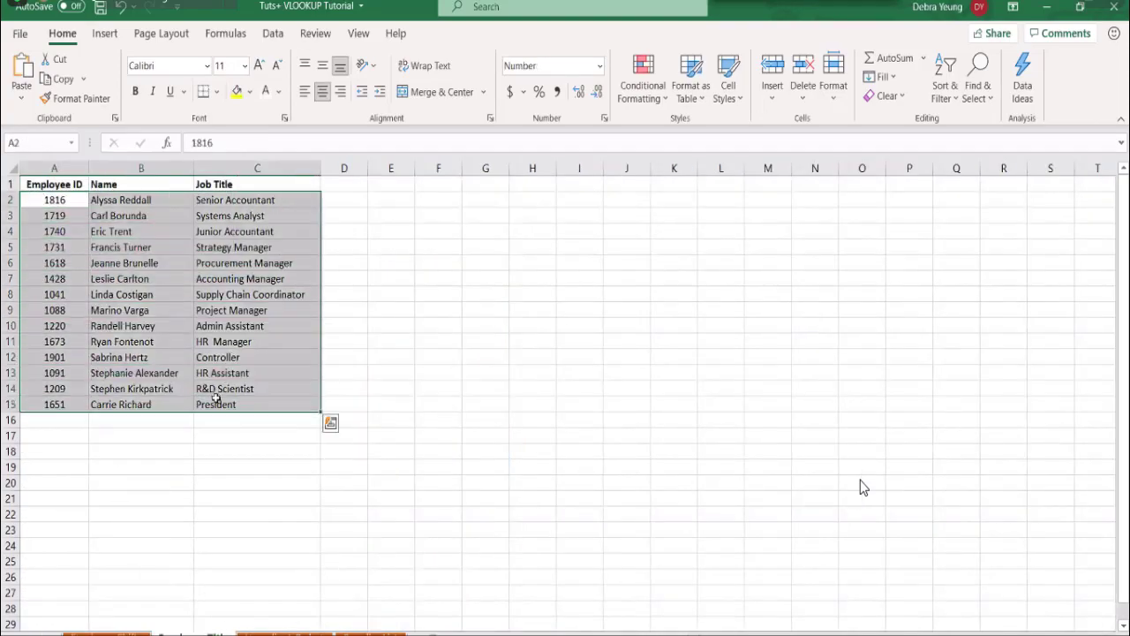
click(36, 143)
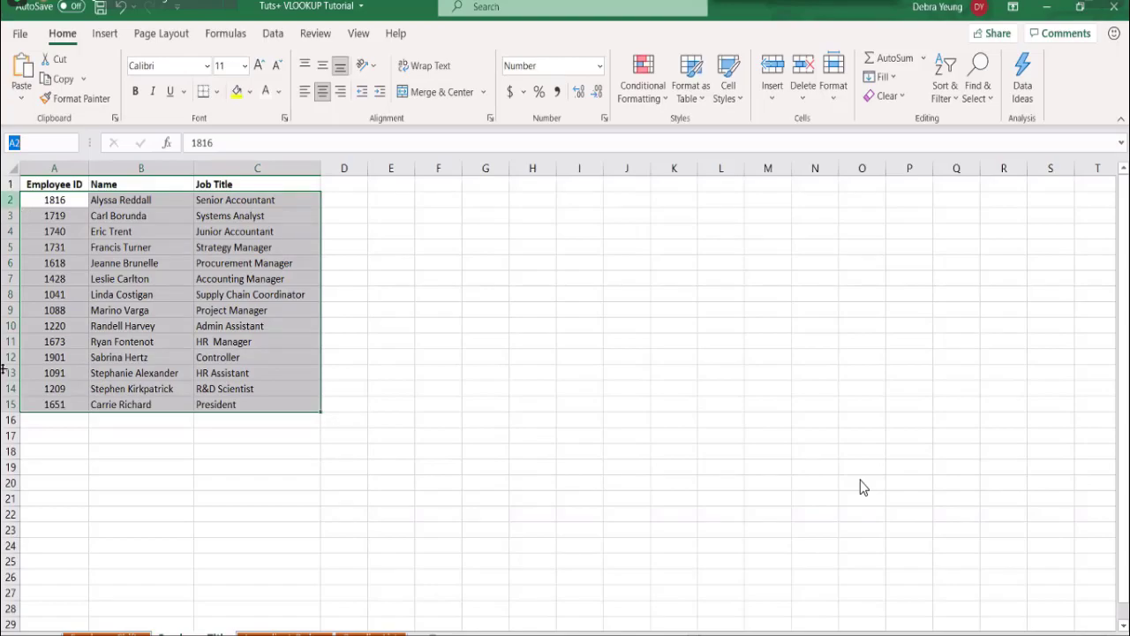
click(108, 632)
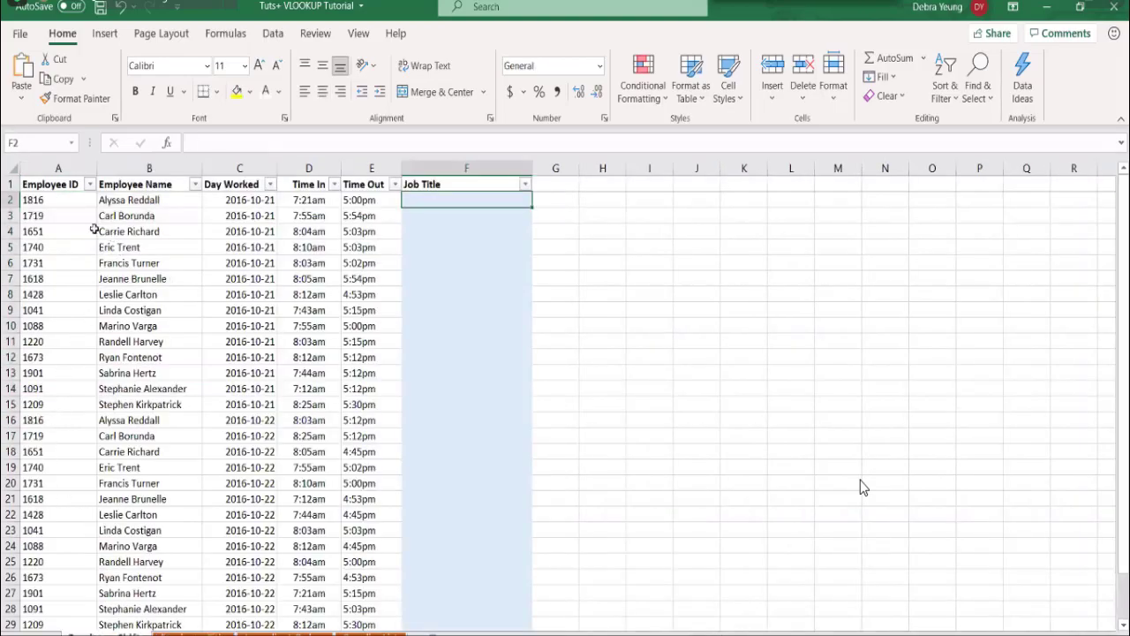
click(40, 200)
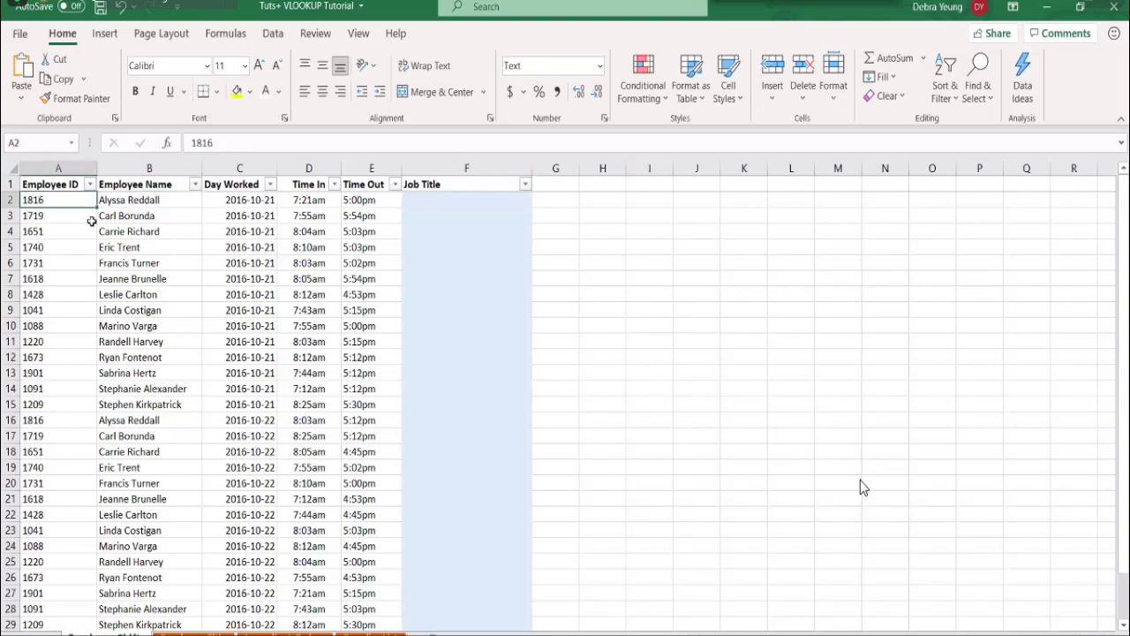
- Insert a VLOOKUP function in F2 of the shift sheet with A2 as the lookup value
click(436, 199)
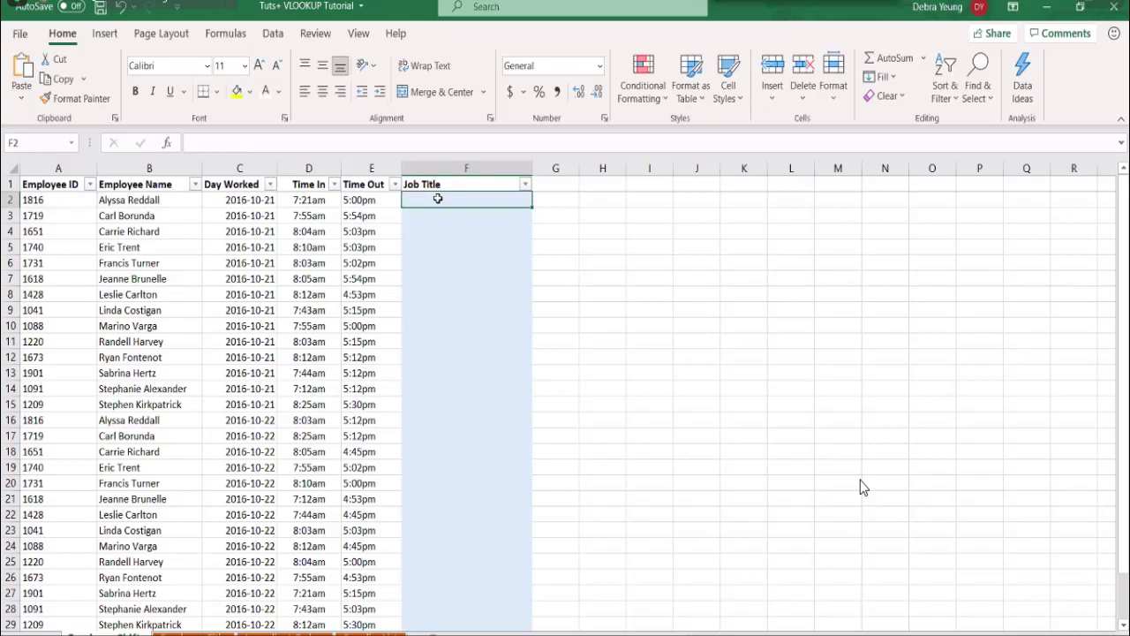
click(166, 144)
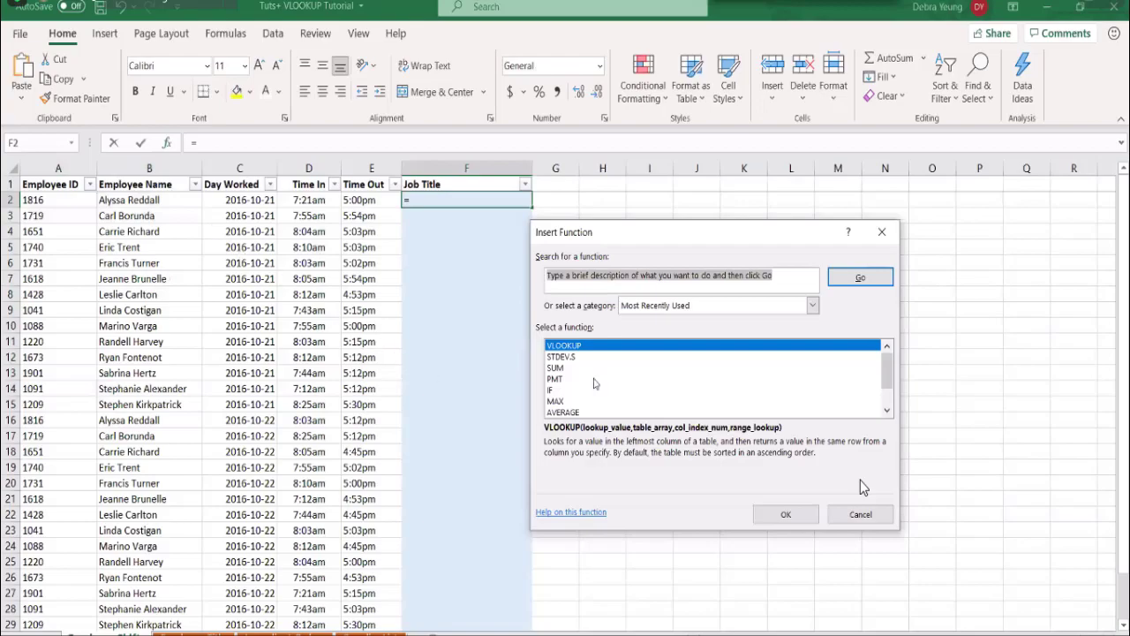
click(600, 347)
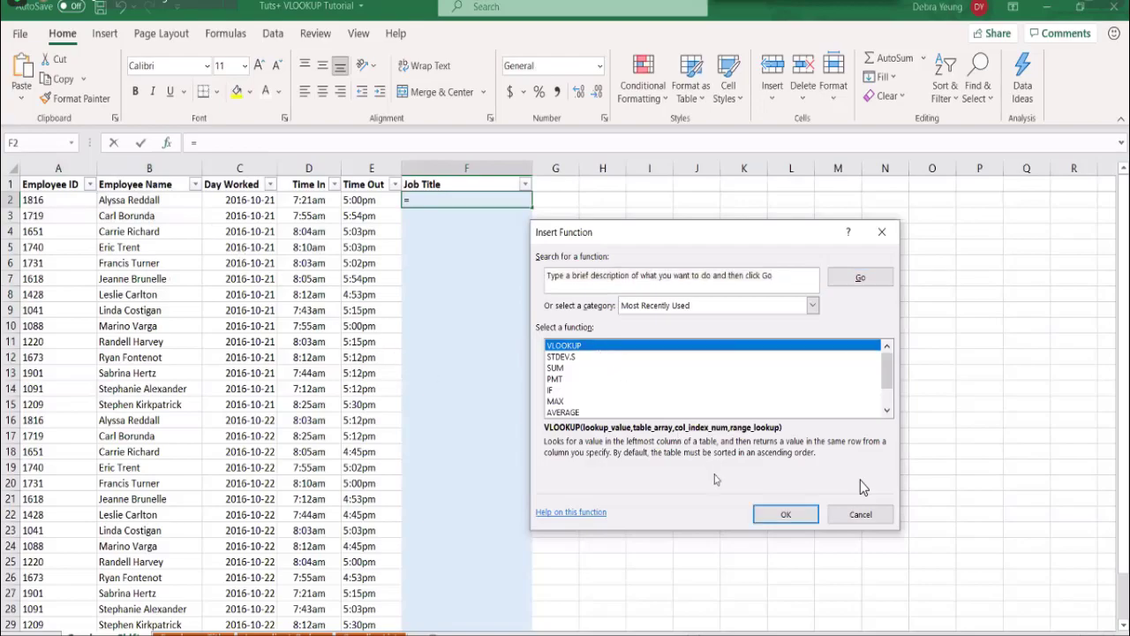
click(782, 518)
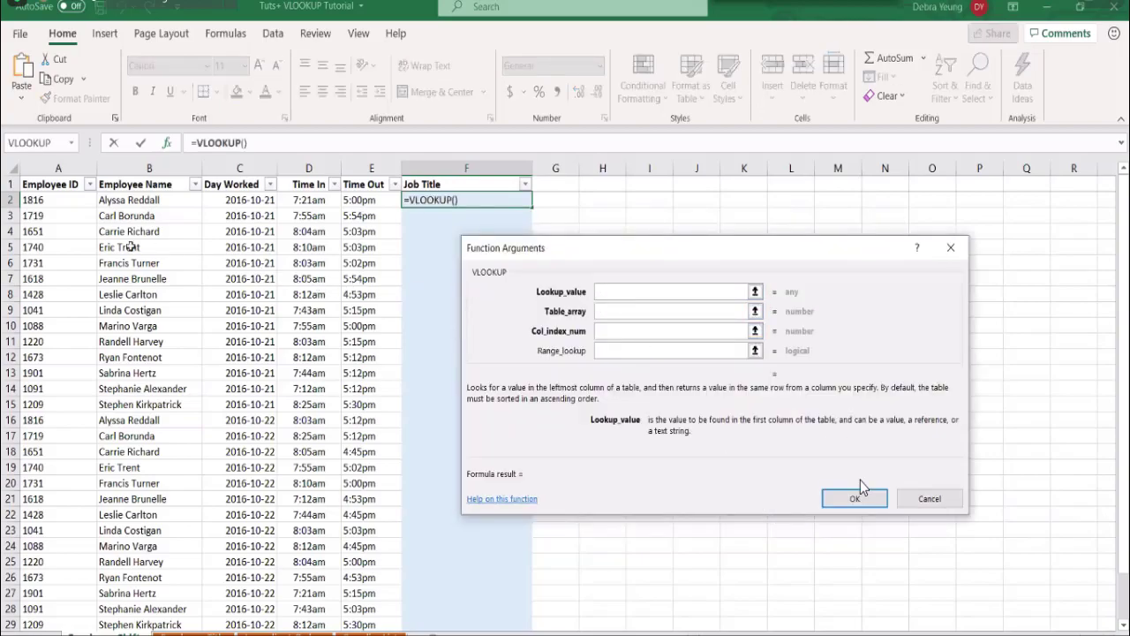
click(29, 200)
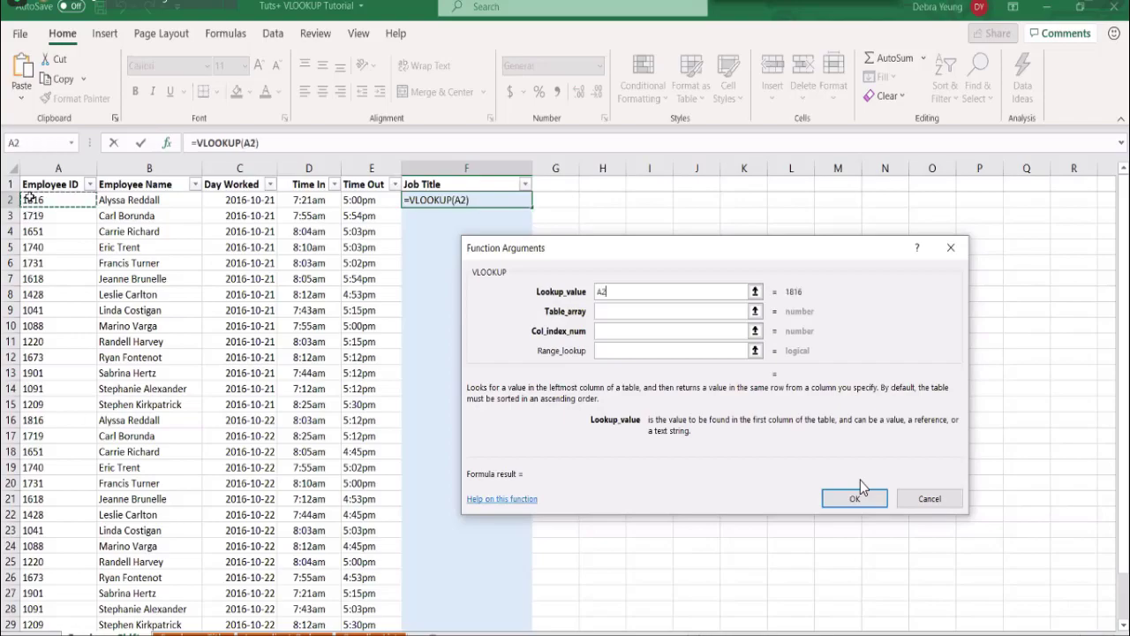
- Set the VLOOKUP's table array to A2:C15 on the Employee Title sheet
click(616, 312)
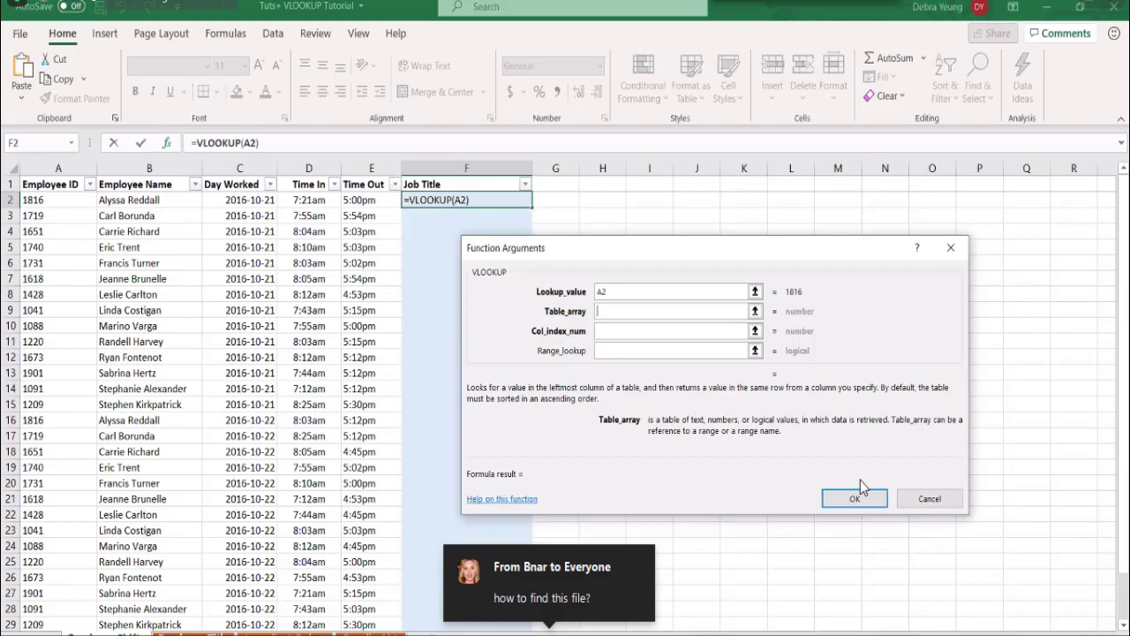
click(192, 633)
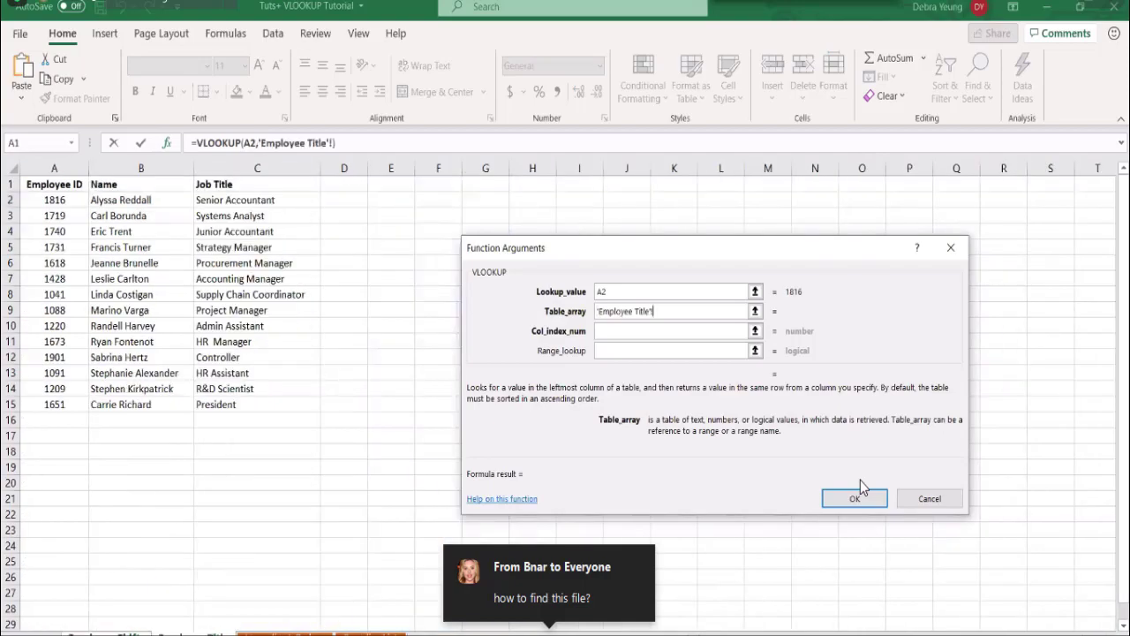
click(56, 201)
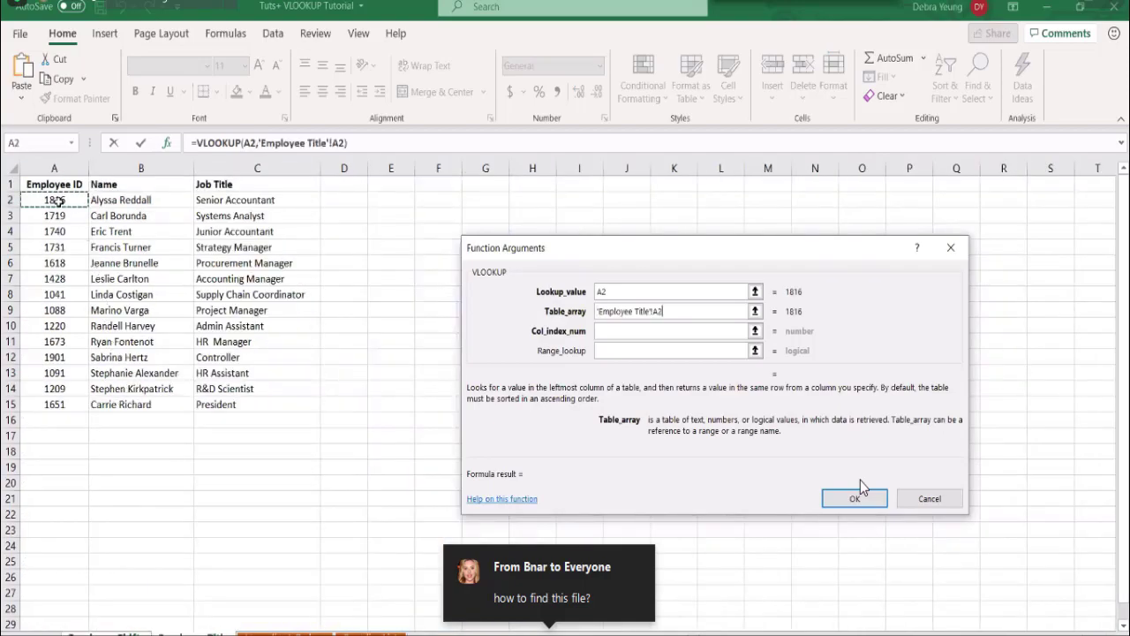
shift+click(230, 401)
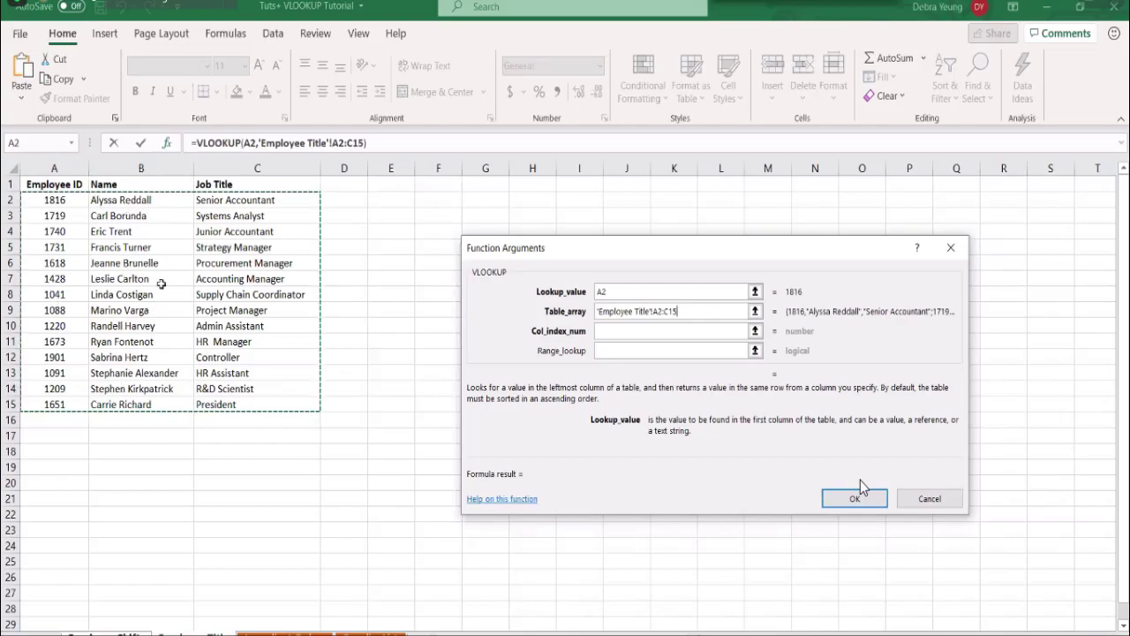
- Set the VLOOKUP's column index to 3 and its range lookup to false
click(611, 330)
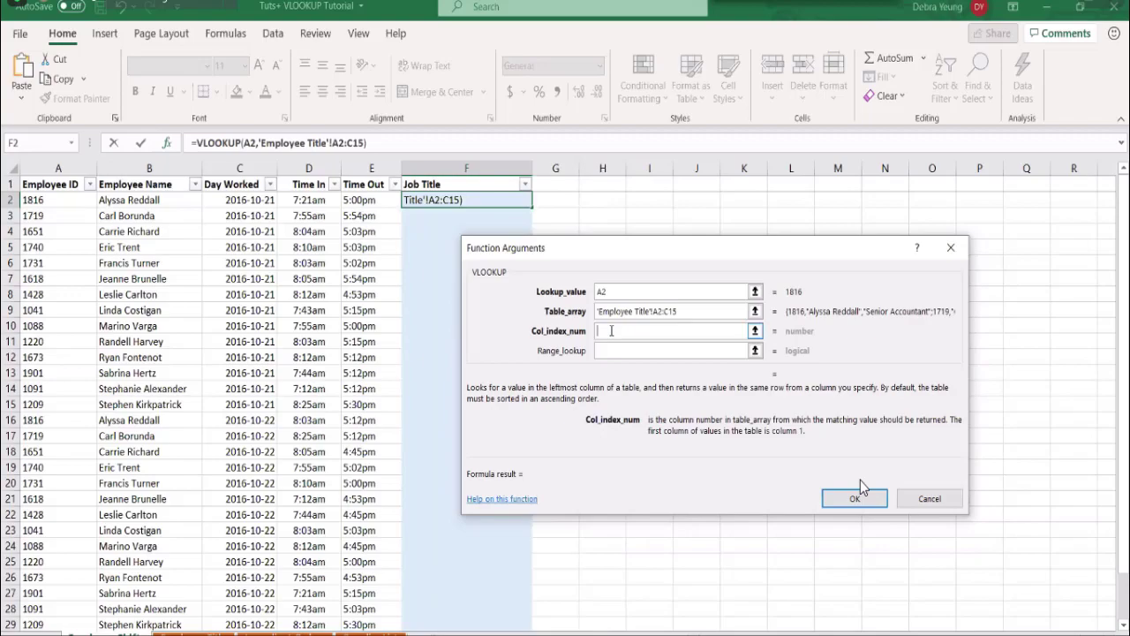
click(616, 310)
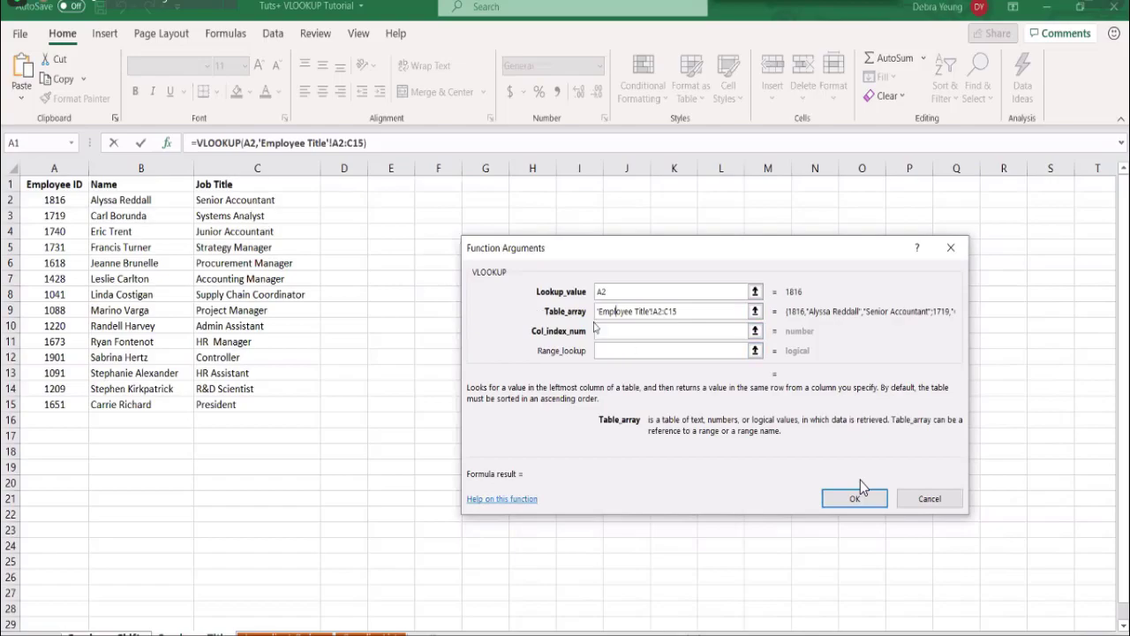
click(600, 330)
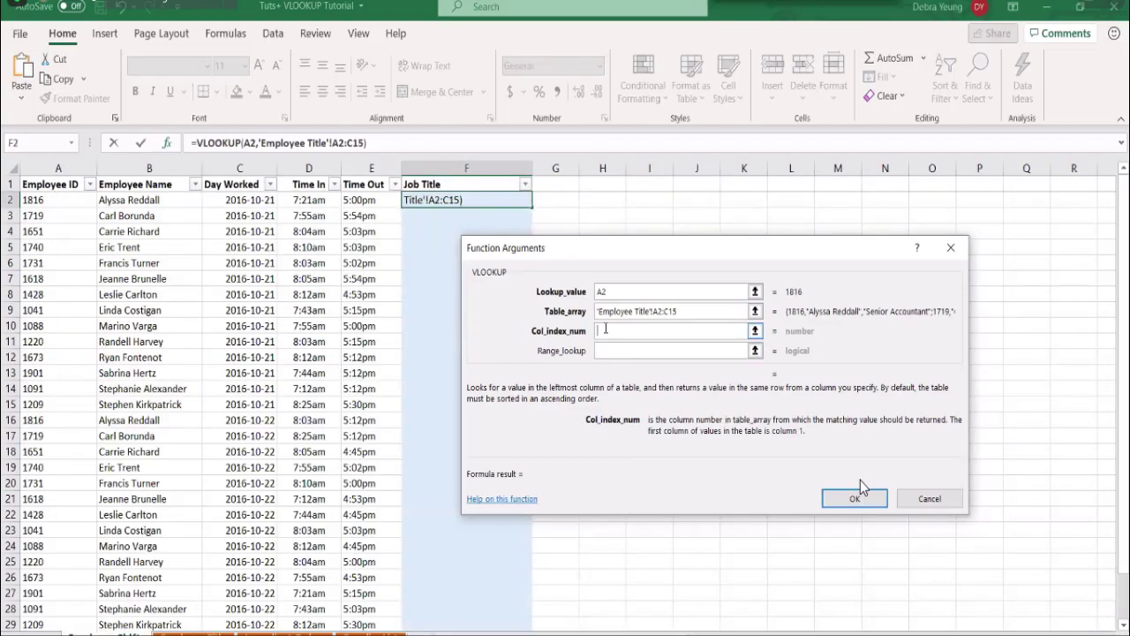
text(3)
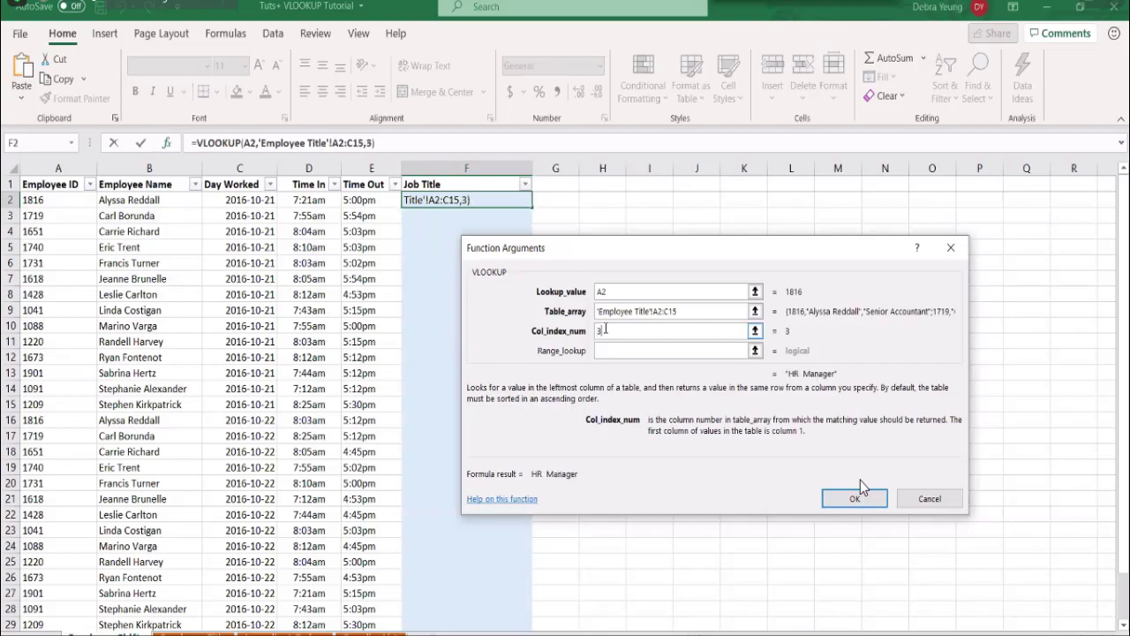
click(614, 349)
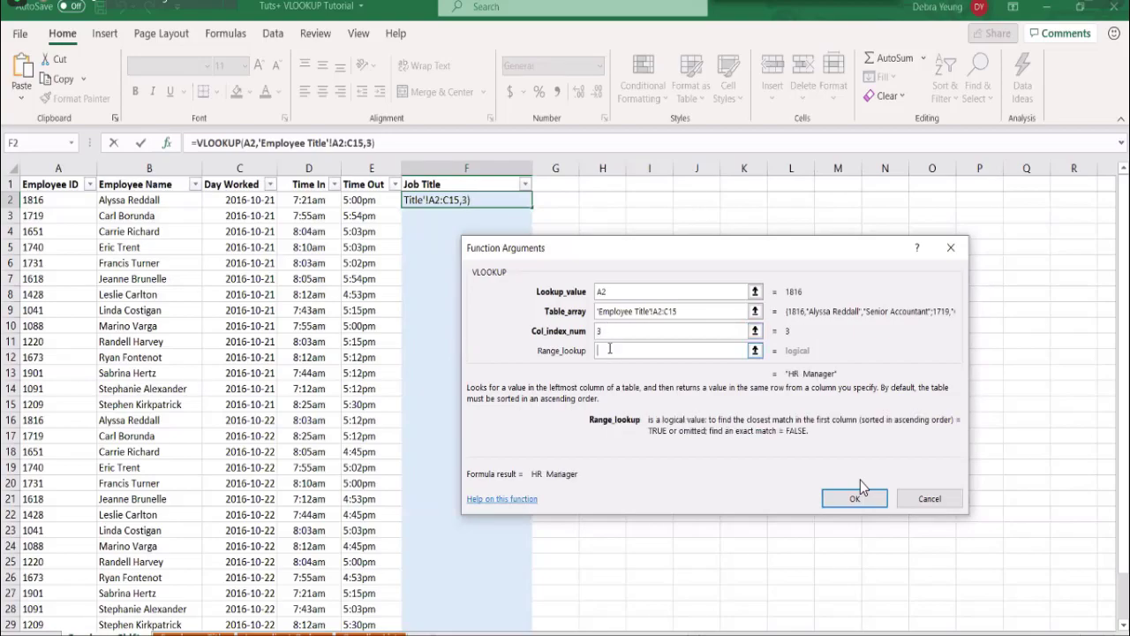
text(fa)
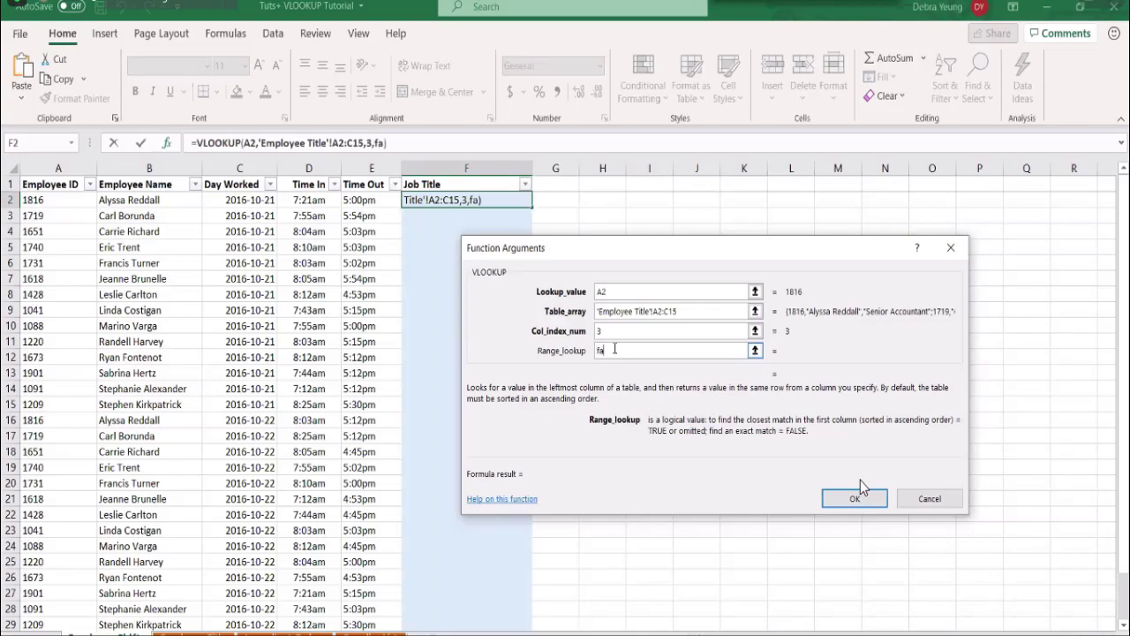
text(lse)
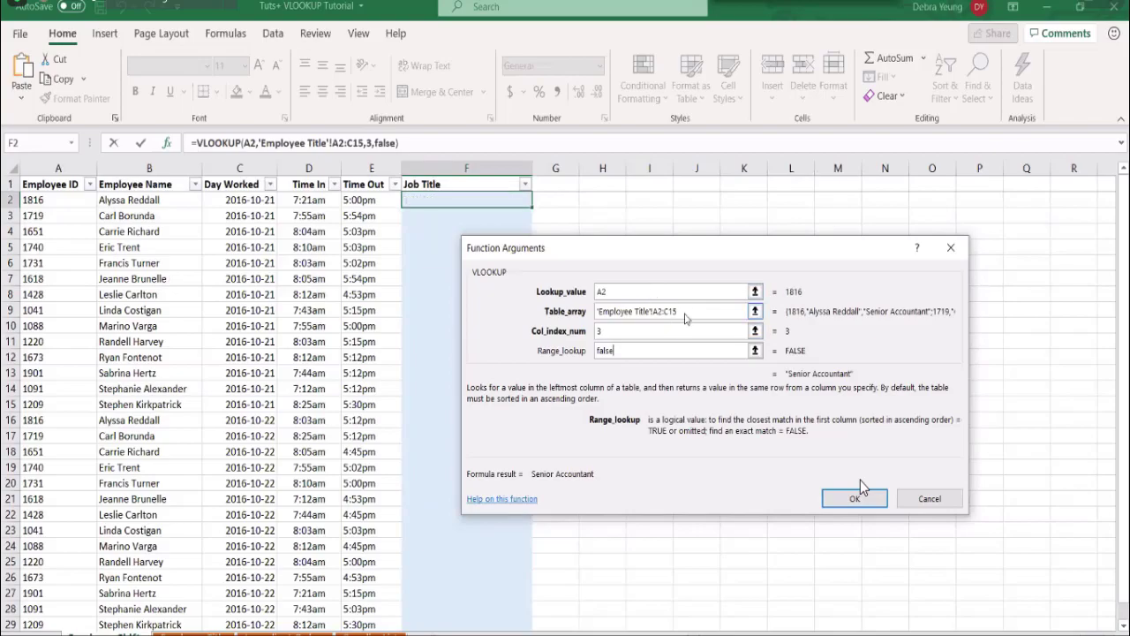
- Cycle the table array range A2:C15 through absolute and mixed references, back to relative references
click(685, 313)
drag(685, 313, 655, 311)
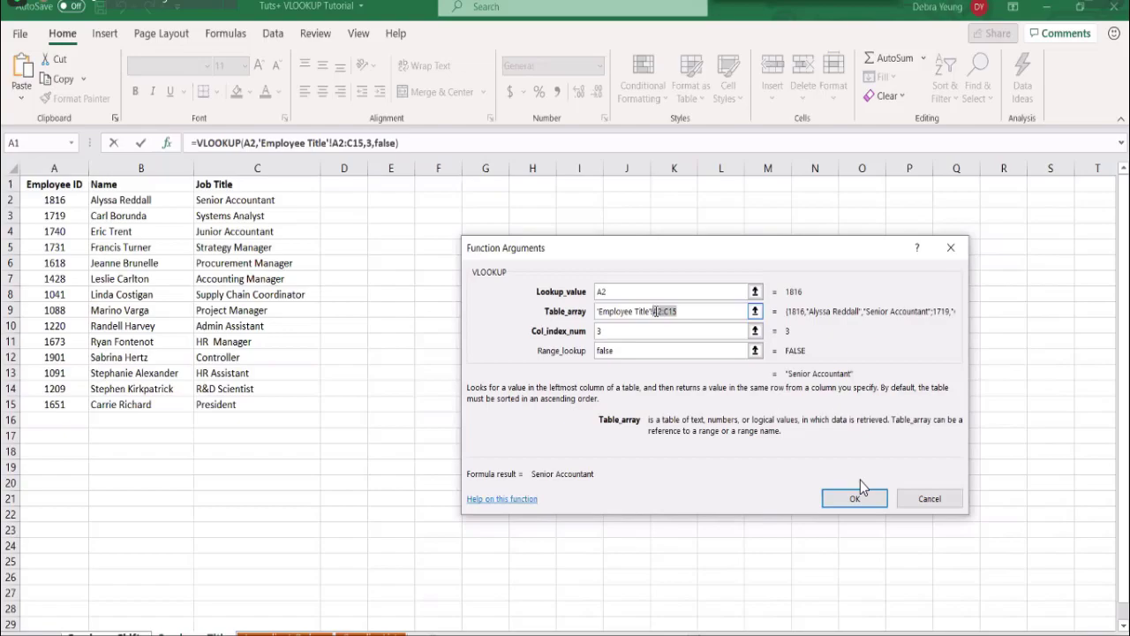
key(F4)
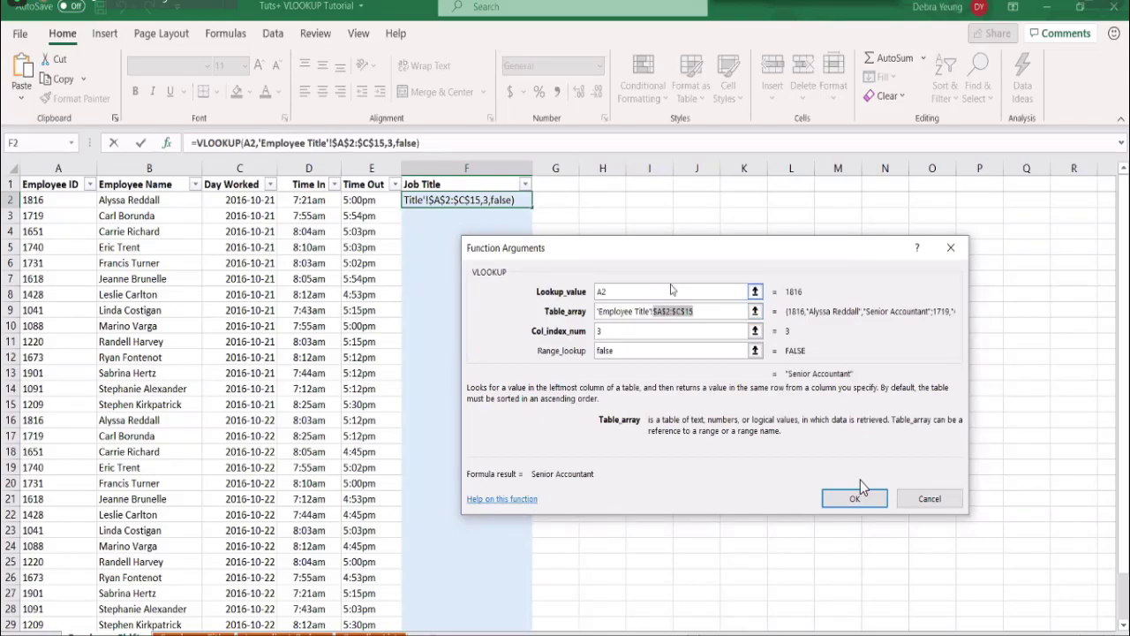
key(F4)
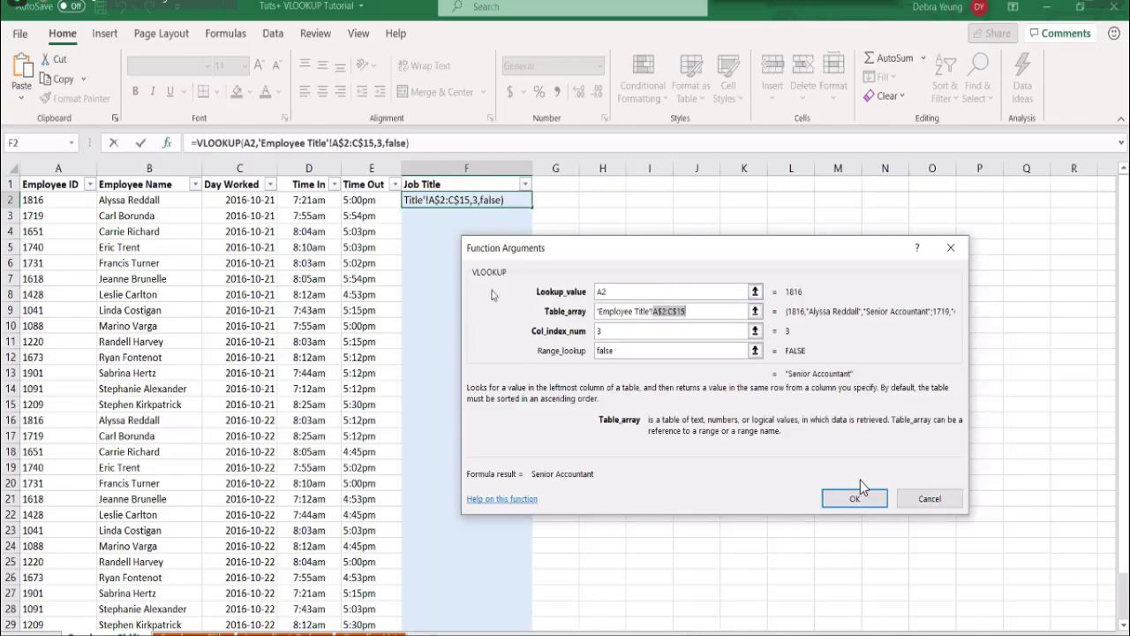
key(F4)
key(F4)
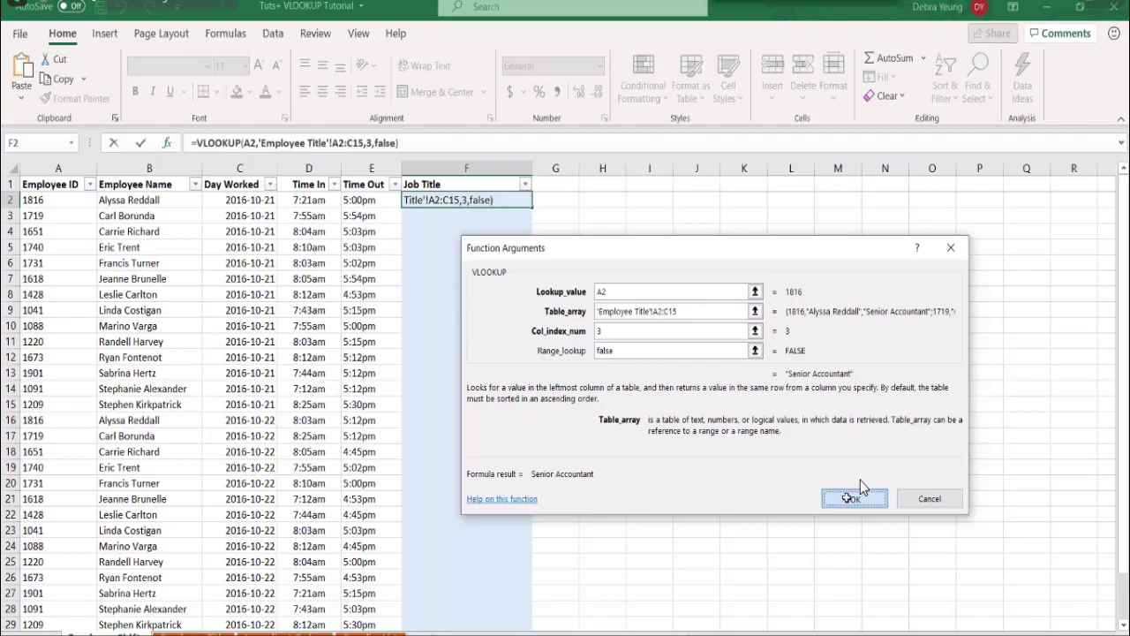
- Complete the VLOOKUP in F2 and fill it down to F21, checking the copied formula in F5
click(849, 500)
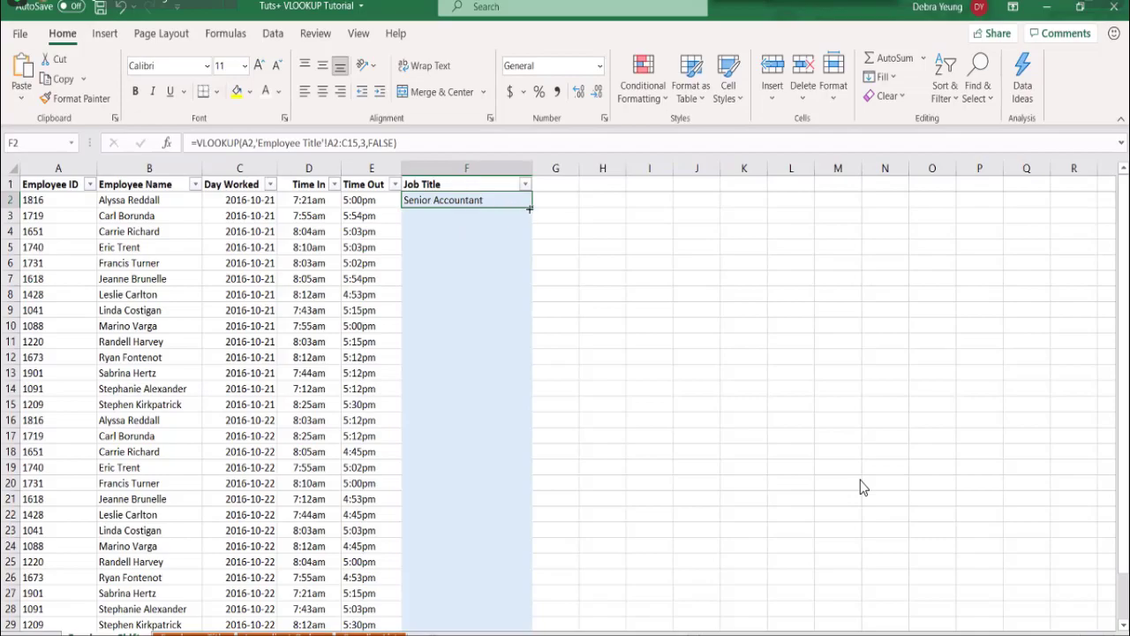
drag(530, 209, 535, 504)
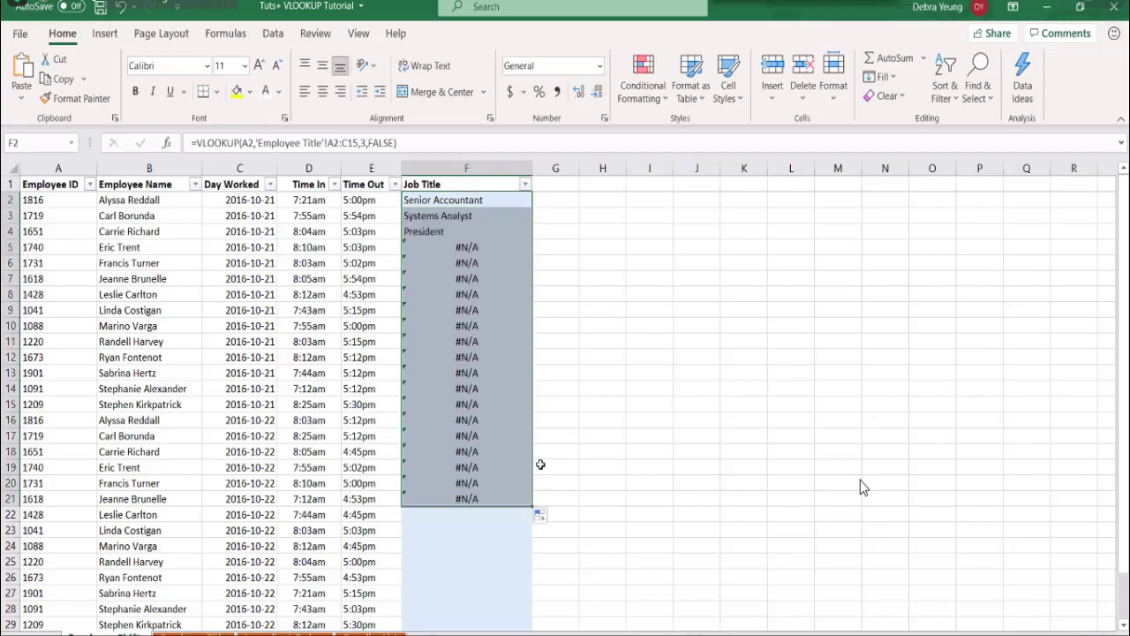
click(395, 251)
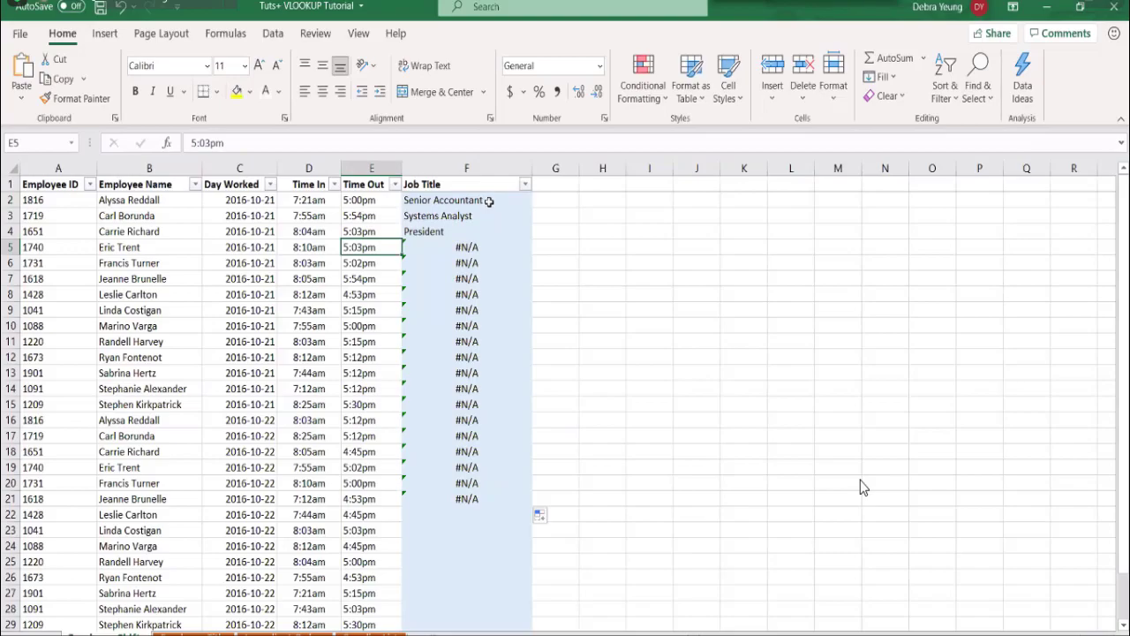
click(435, 248)
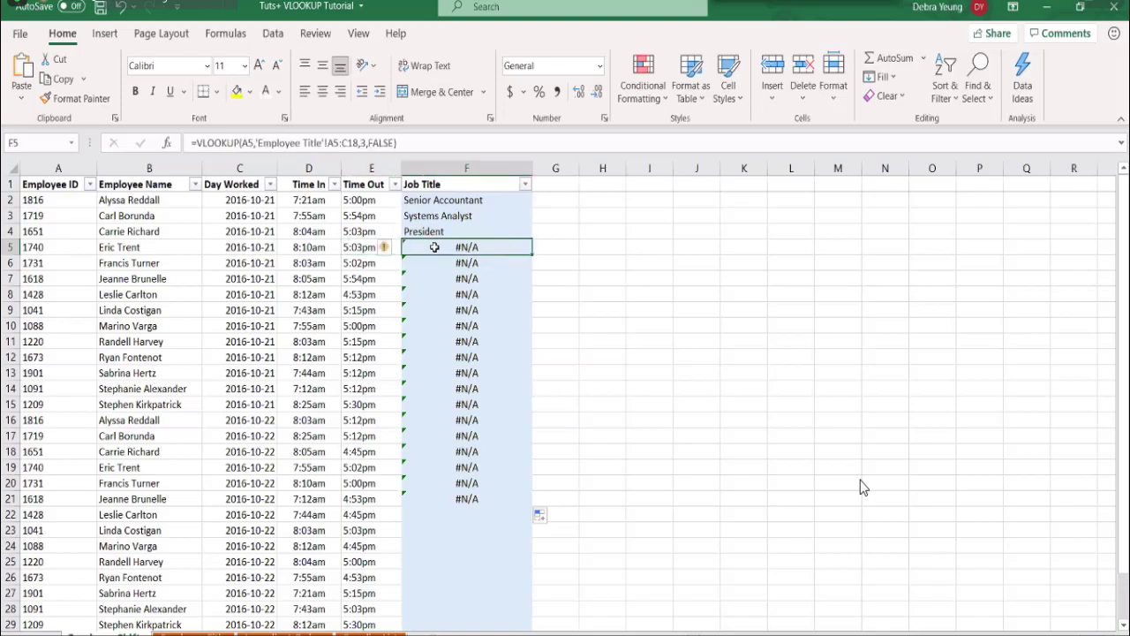
- Lock the table array in F2's VLOOKUP formula as the absolute range $A$2:$C$15
click(431, 199)
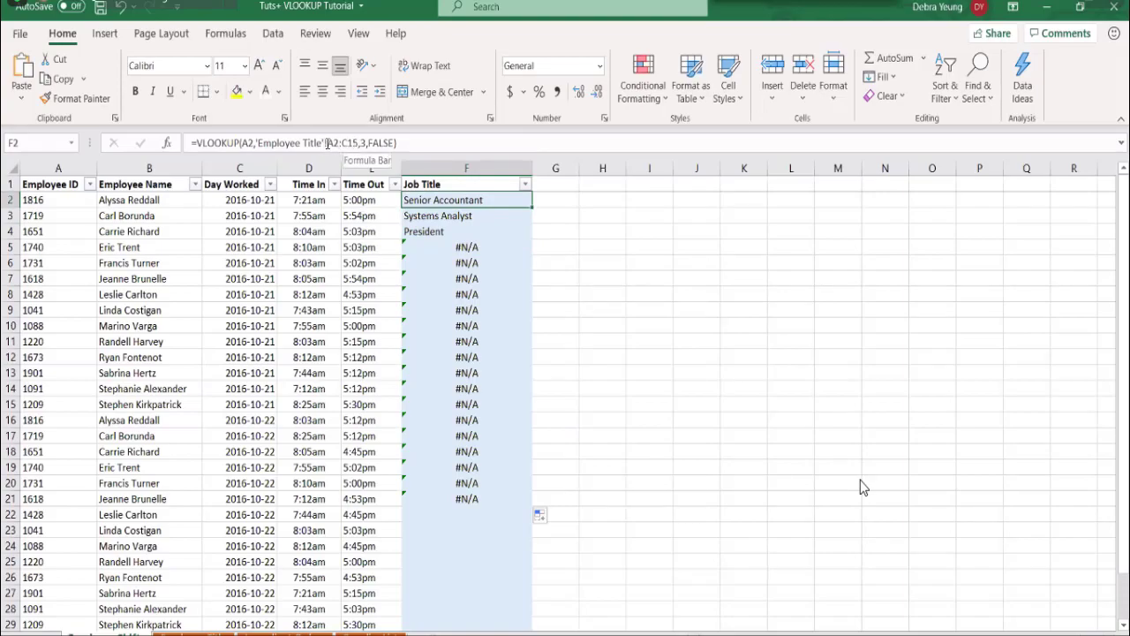
click(327, 143)
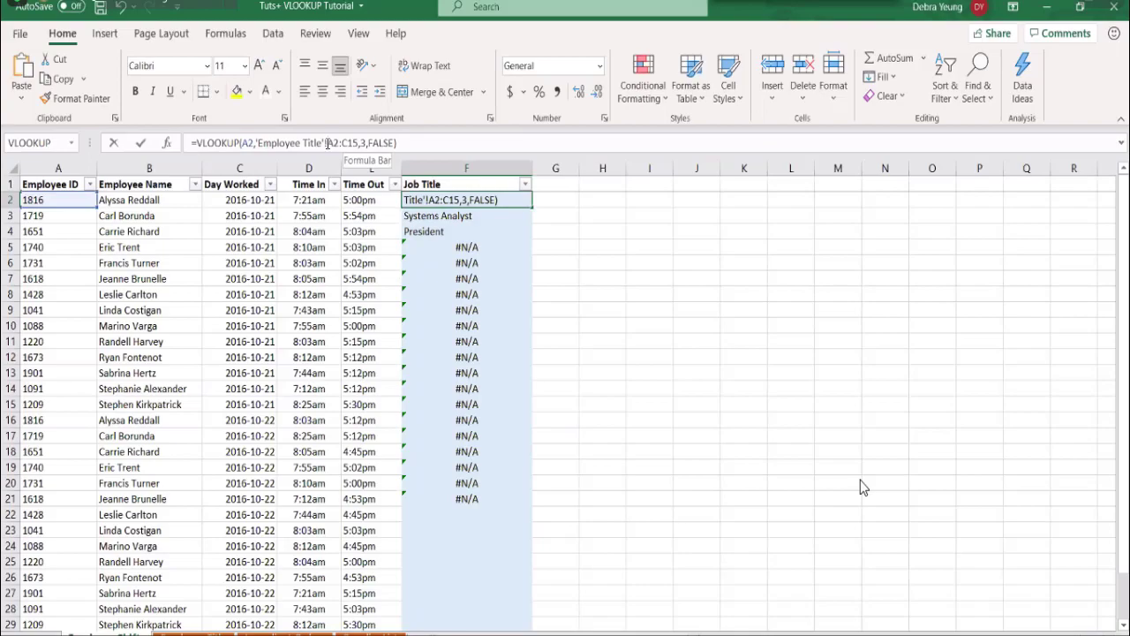
drag(328, 143, 358, 145)
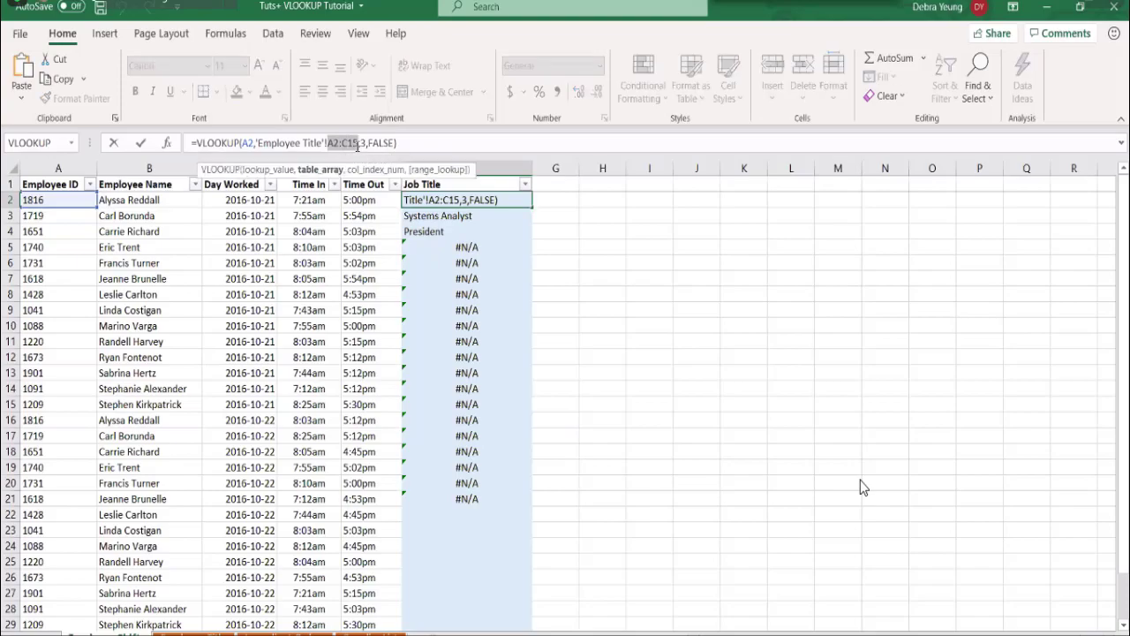
key(F4)
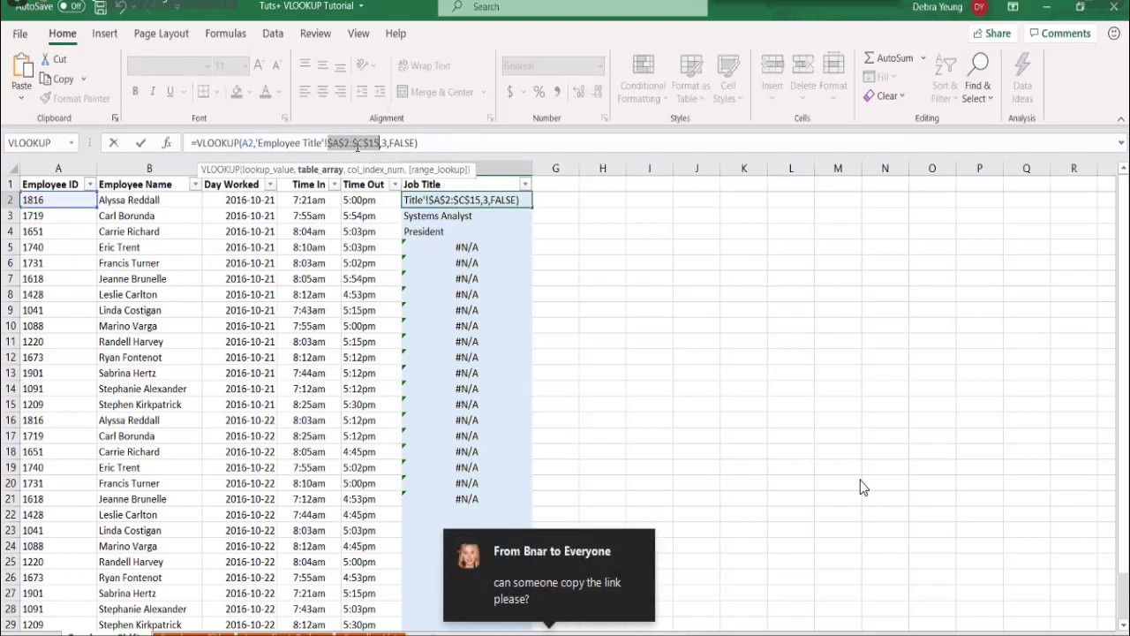
key(Return)
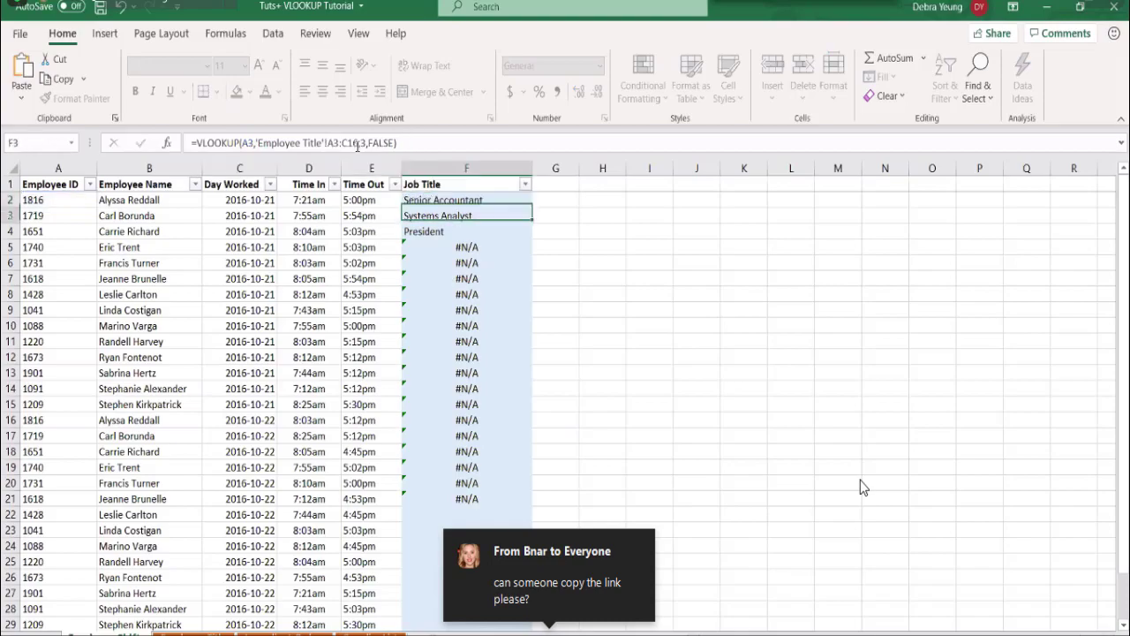
- Fill the F2 formula down to F29 and check the source table on the Employee Title sheet
key(Up)
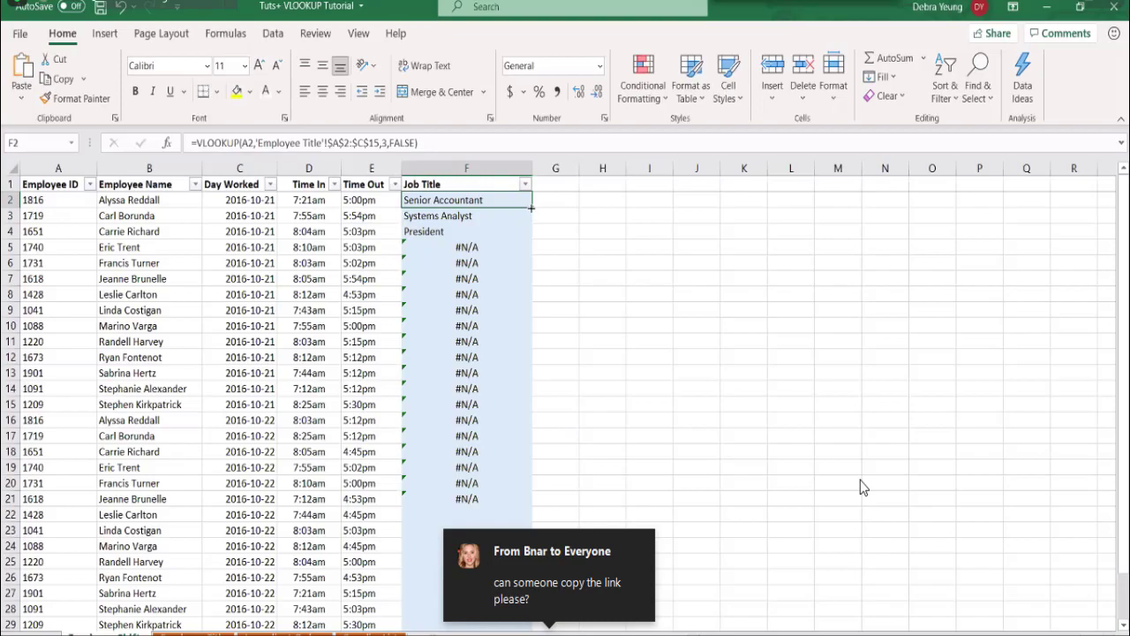
drag(531, 208, 506, 572)
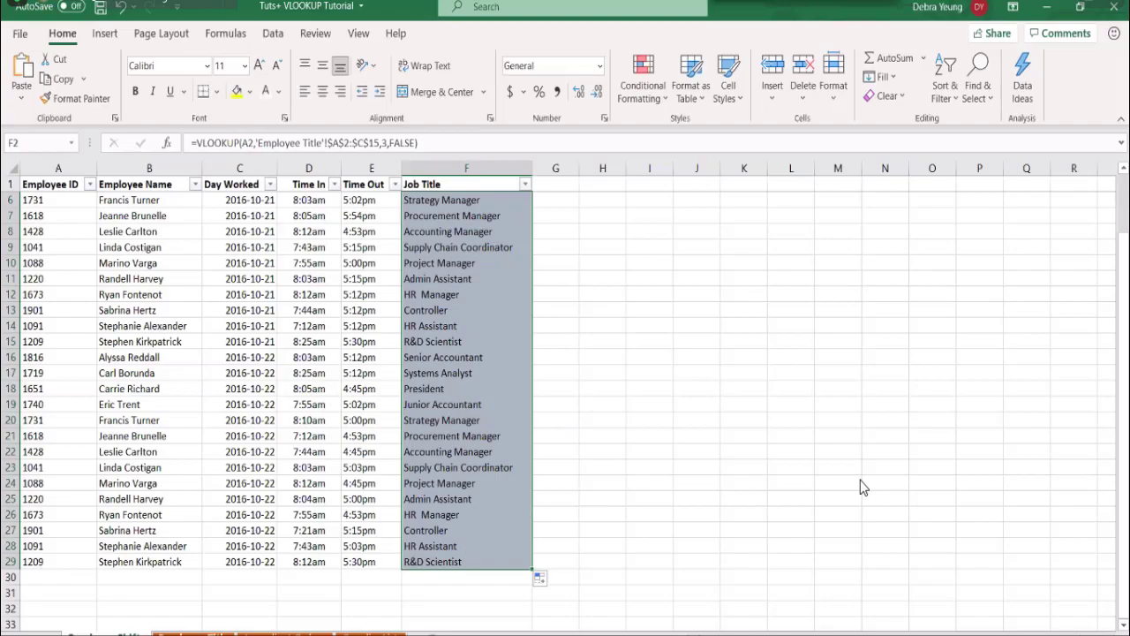
click(191, 633)
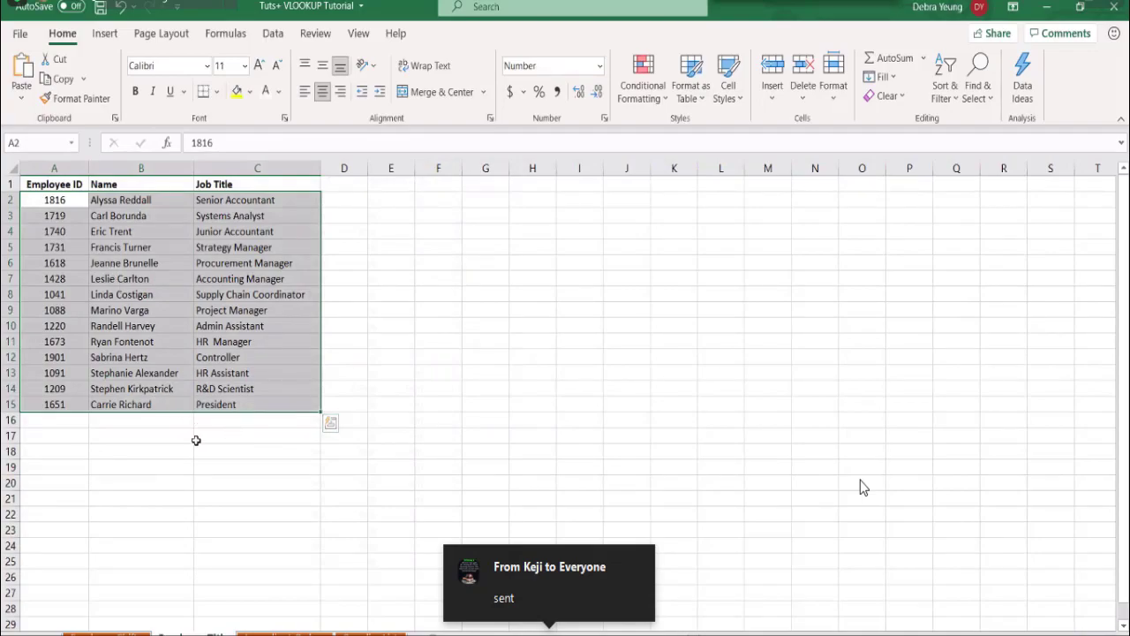
click(104, 633)
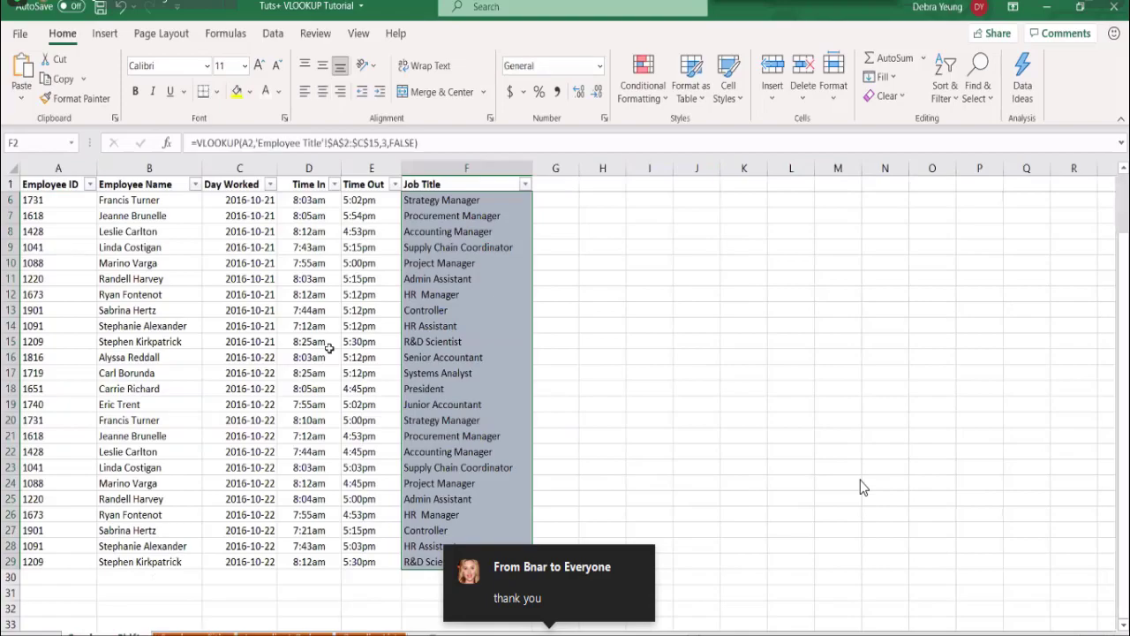
- Clear the job titles in F7:F29 and begin a VLOOKUP in F7 with A7 as the lookup value
drag(430, 212, 441, 578)
key(Delete)
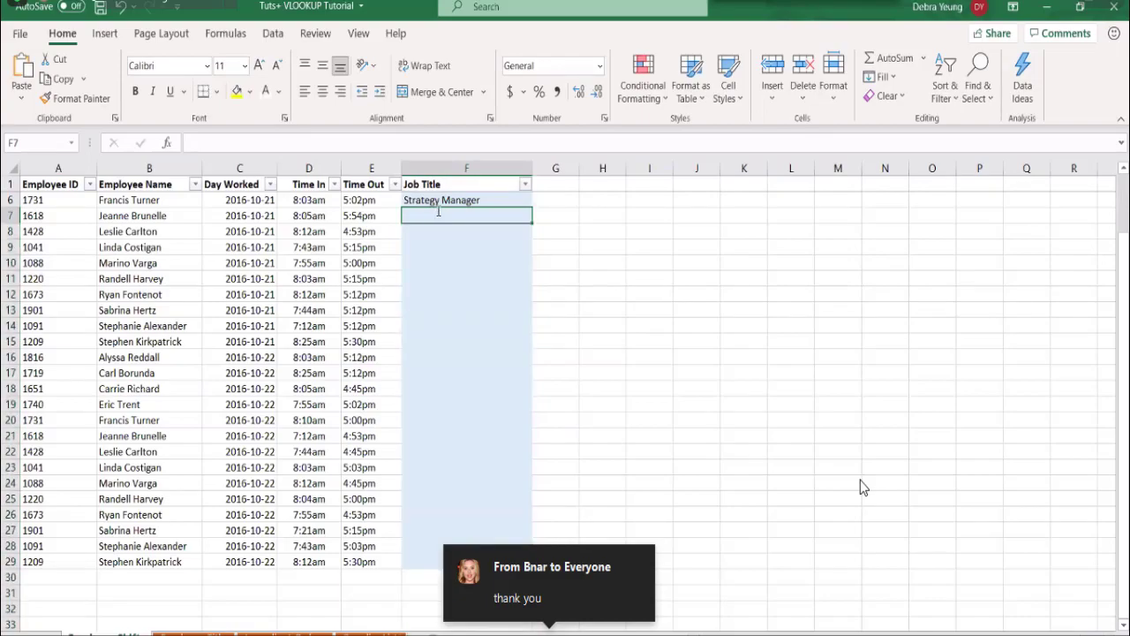
text(=vl)
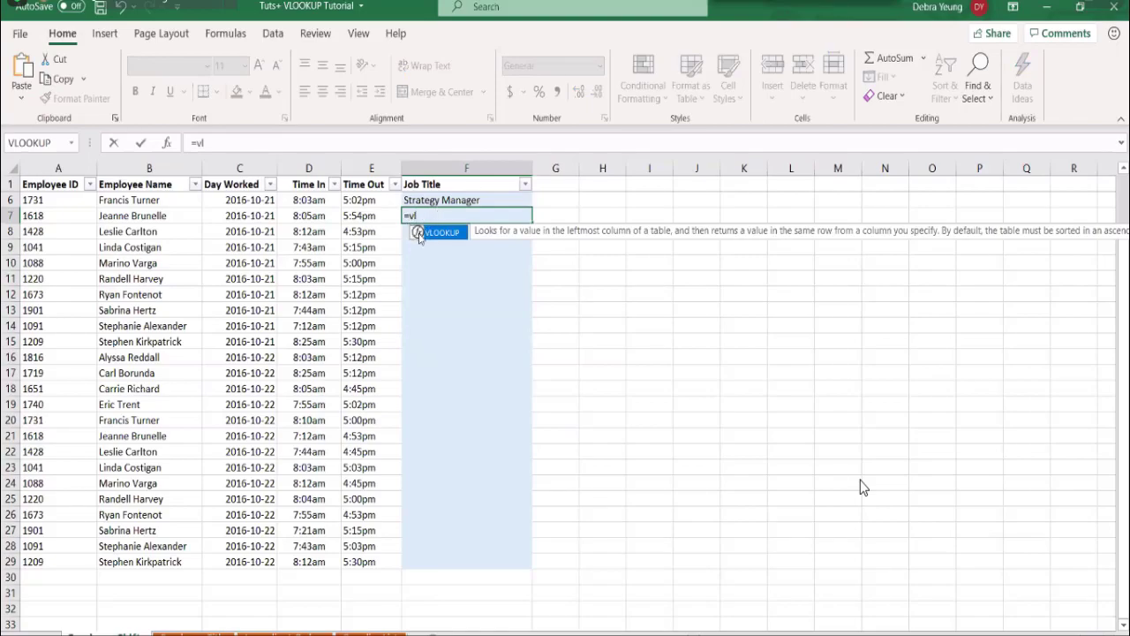
double_click(419, 233)
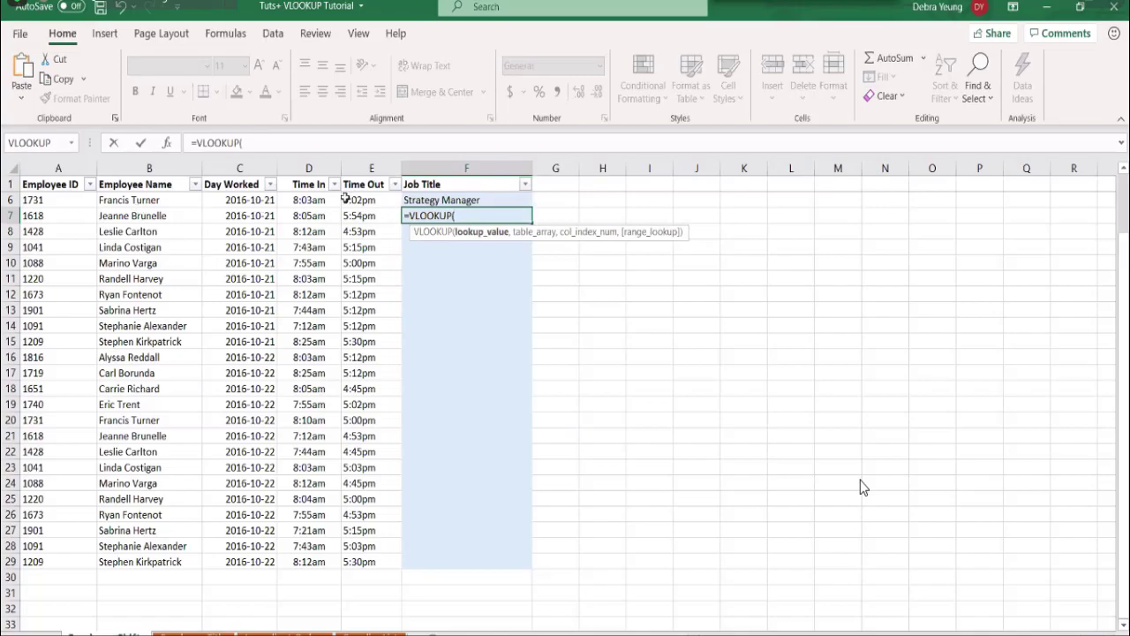
click(70, 216)
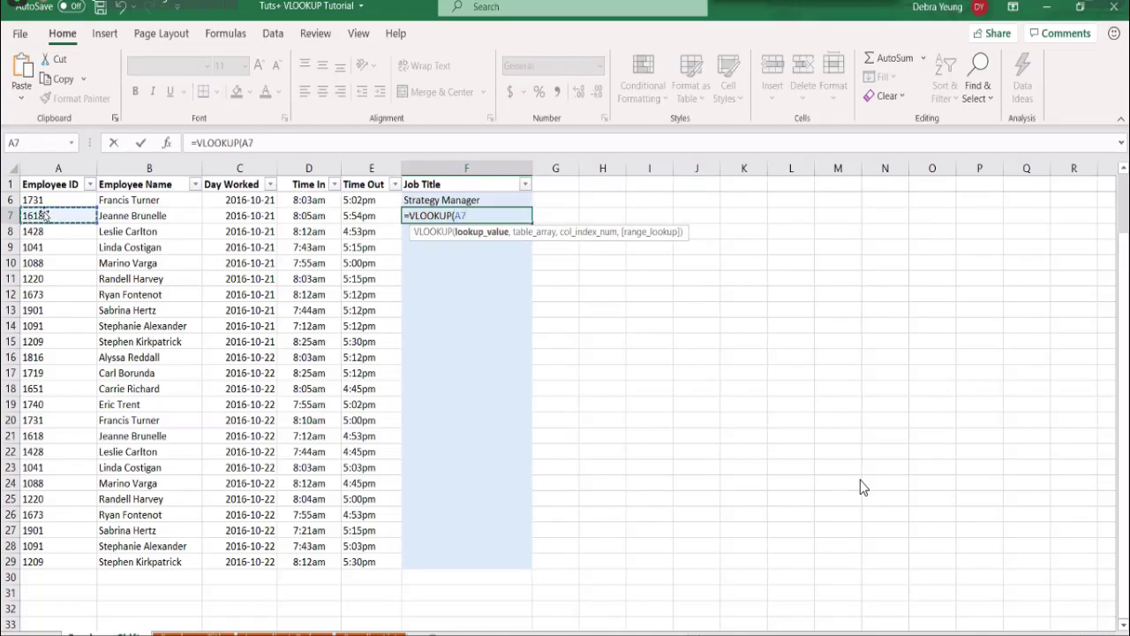
text(,)
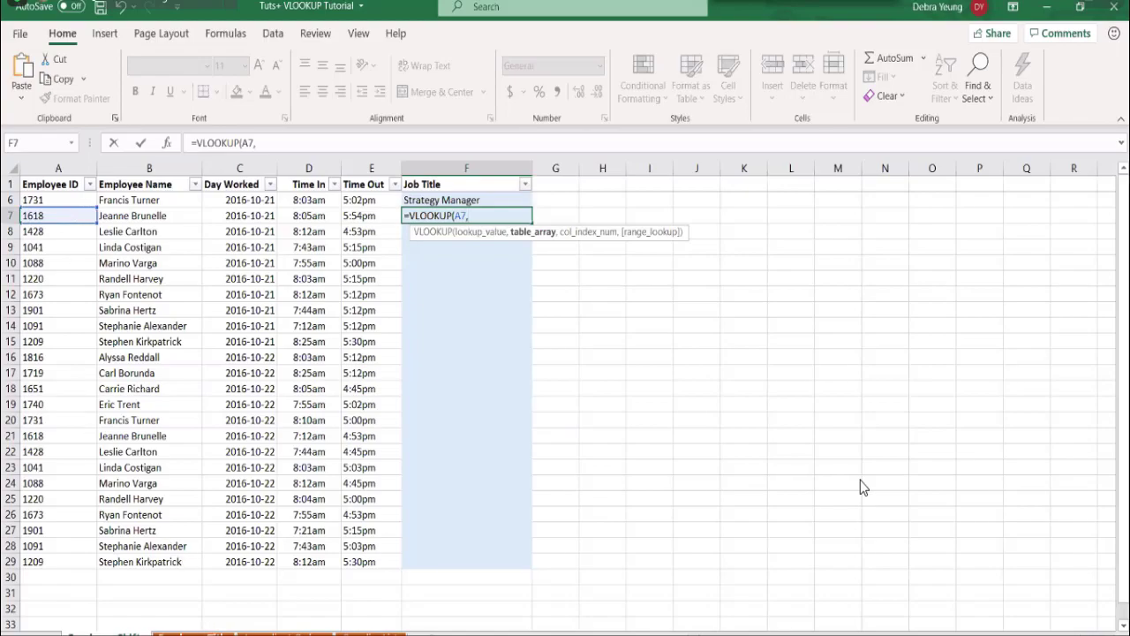
- Set the VLOOKUP's table array to the absolute range $A$2:$C$15 on the Employee Title sheet
click(190, 633)
click(63, 200)
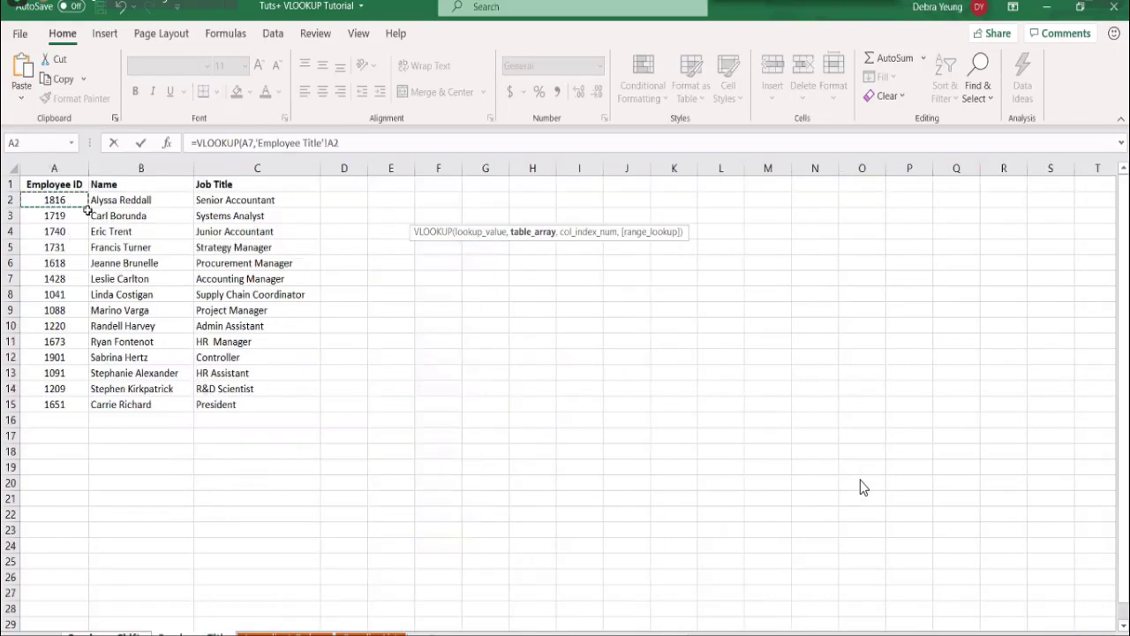
shift+click(230, 398)
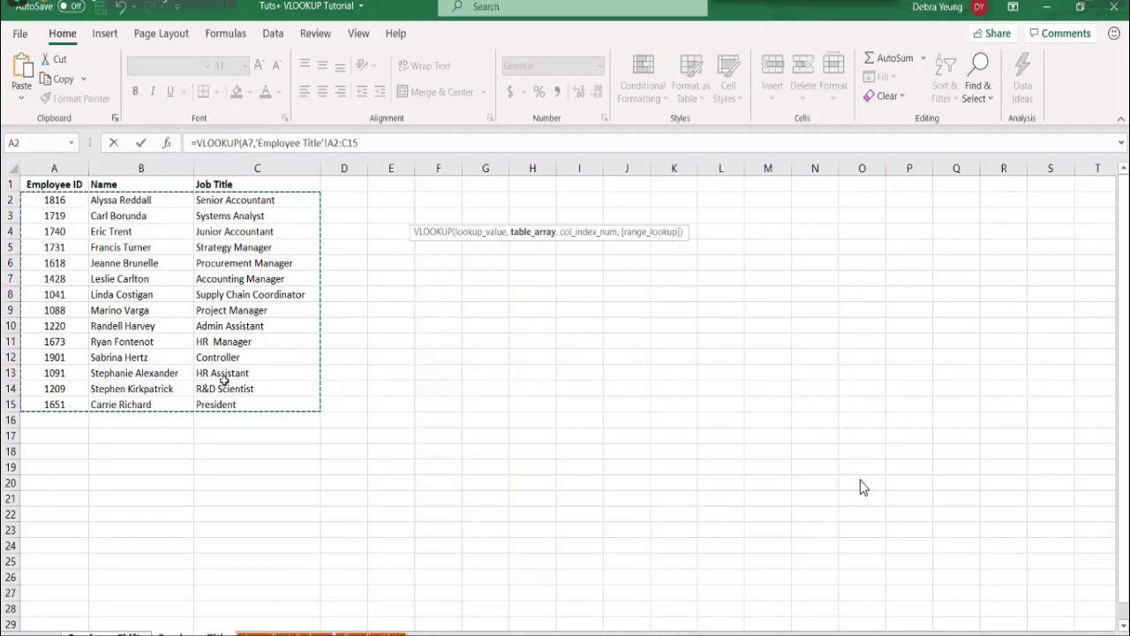
key(F4)
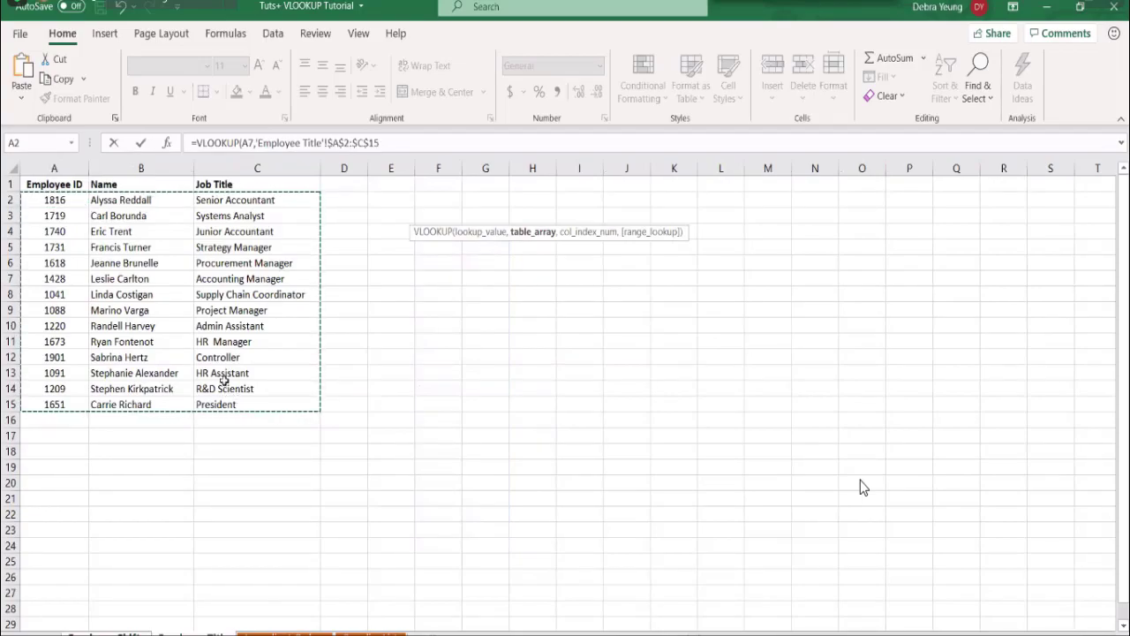
text(,)
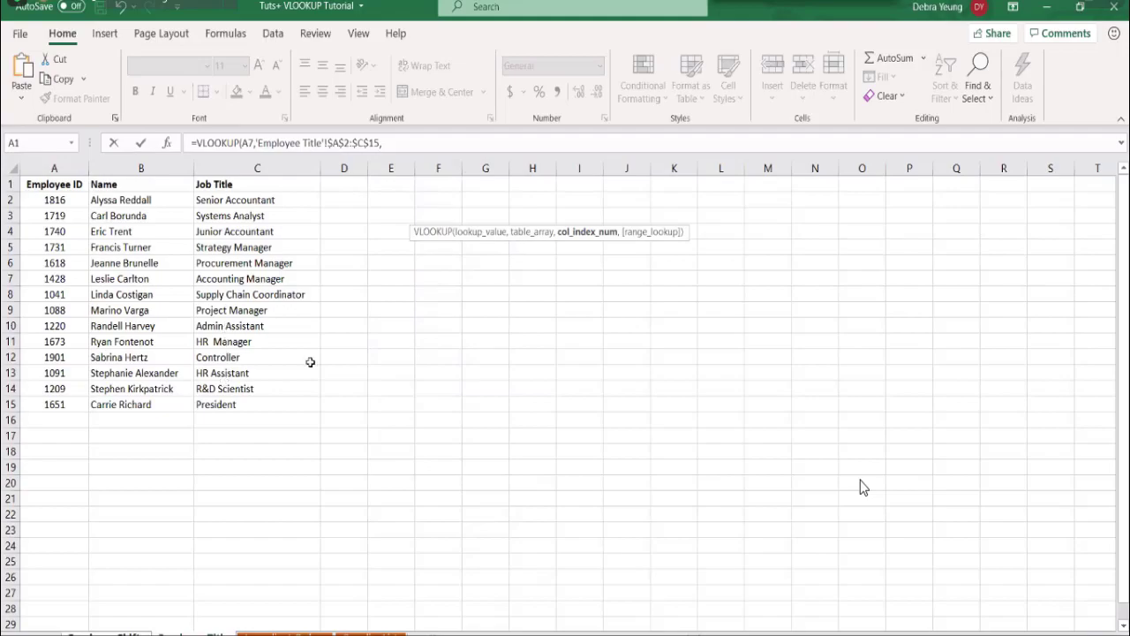
- Complete F7's VLOOKUP with column index 3 and FALSE for an exact match
click(403, 146)
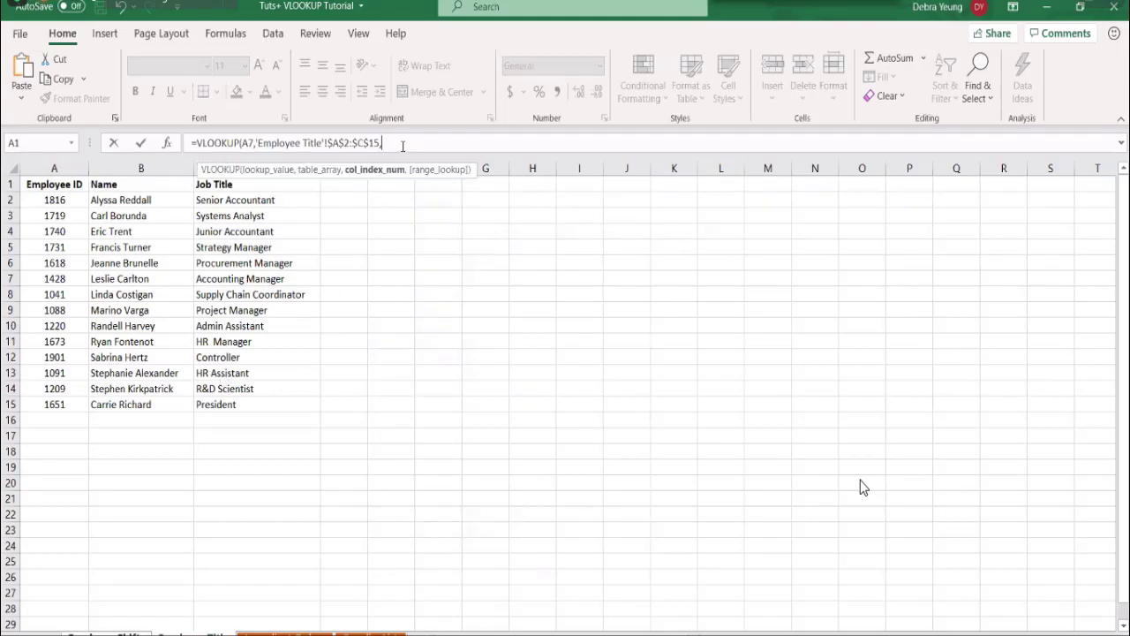
text(3,)
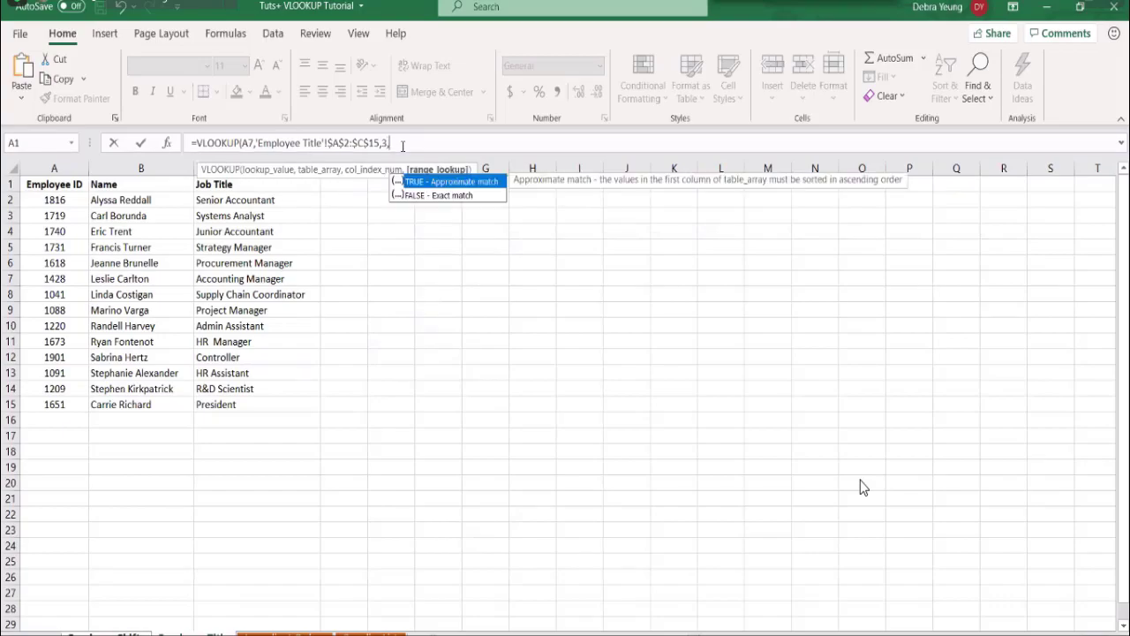
click(422, 196)
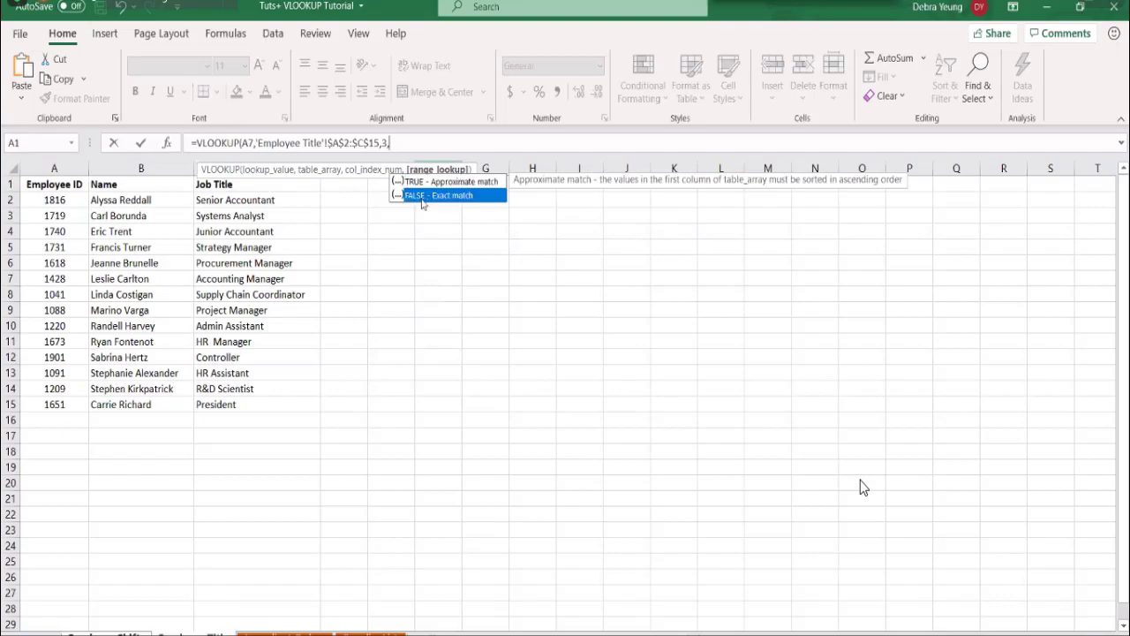
double_click(422, 196)
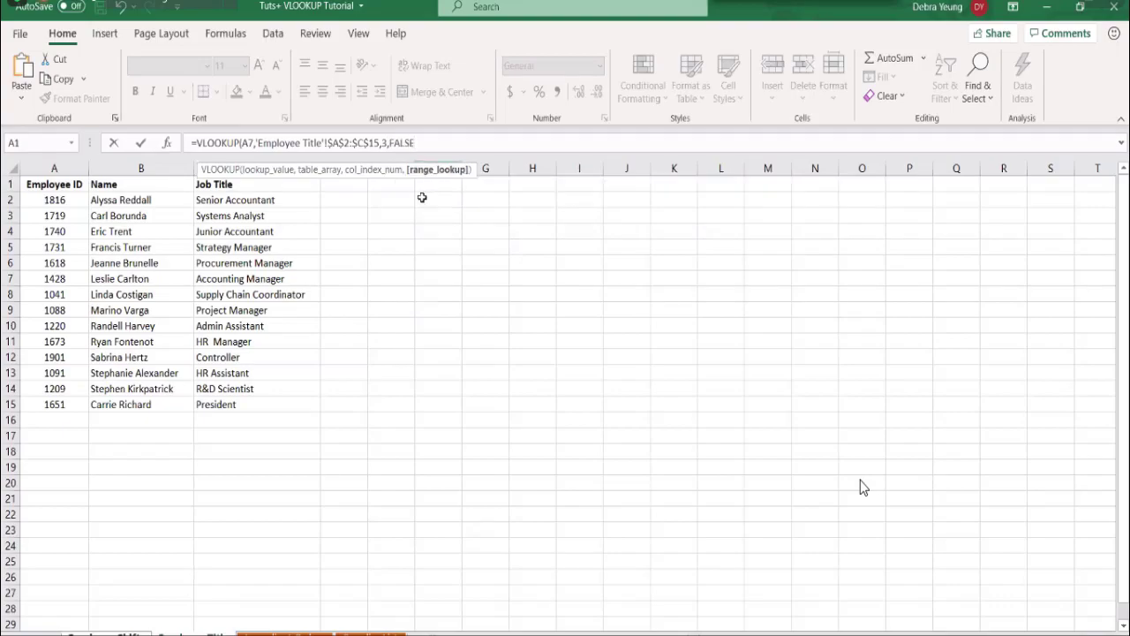
text())
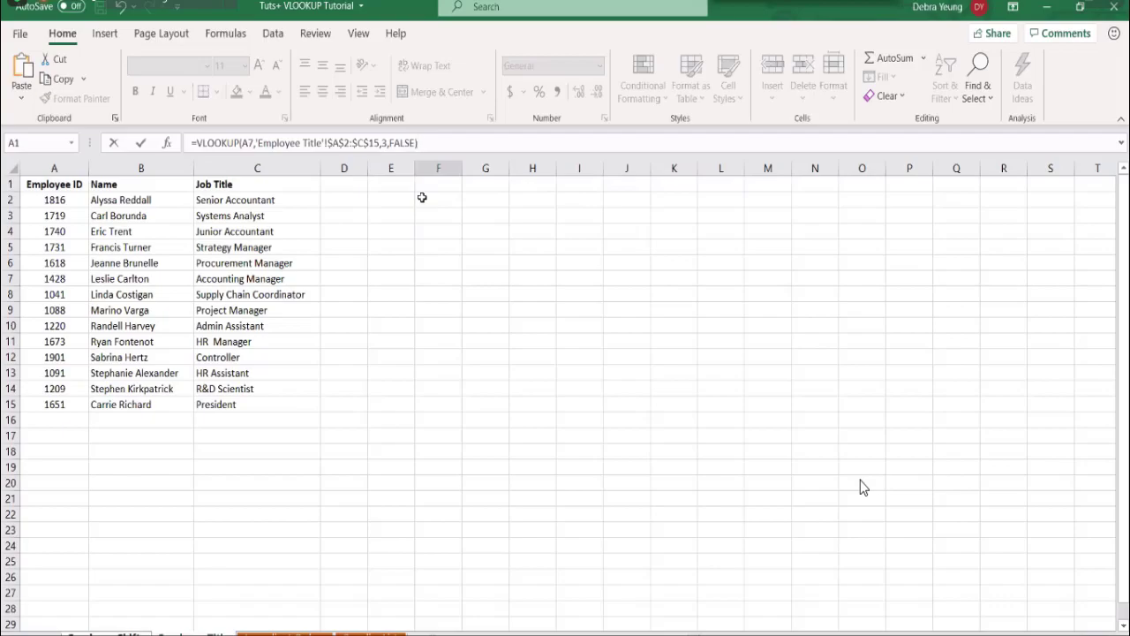
key(Return)
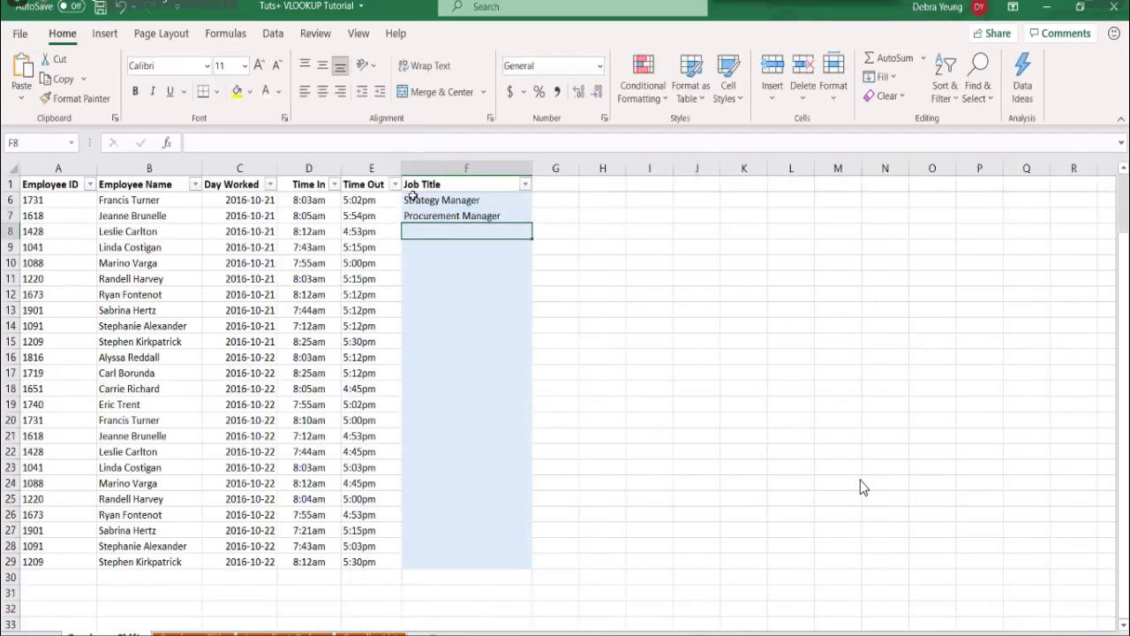
- Fill the VLOOKUP formula from F6 down to F29 in the Job Title column
click(468, 202)
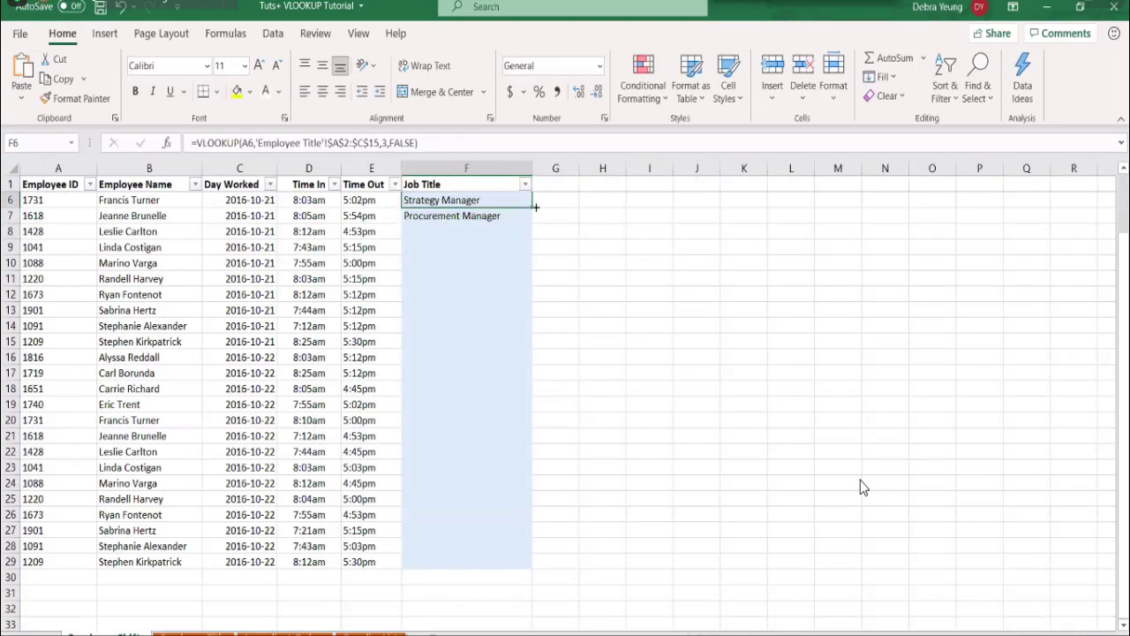
drag(535, 207, 528, 569)
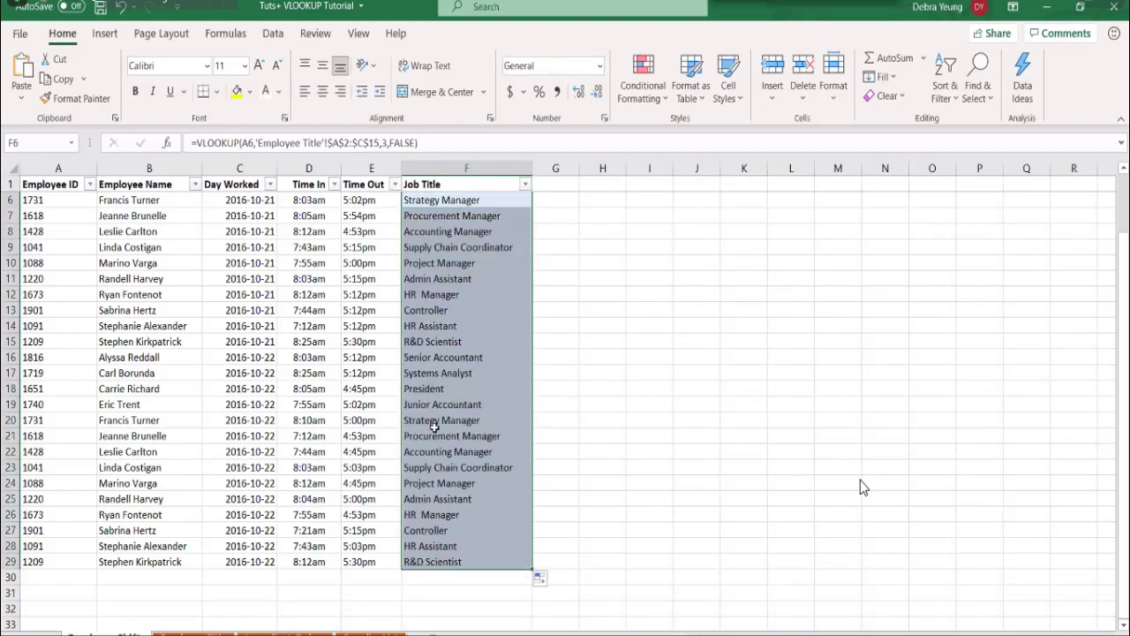
scroll(318, 389, down, 1)
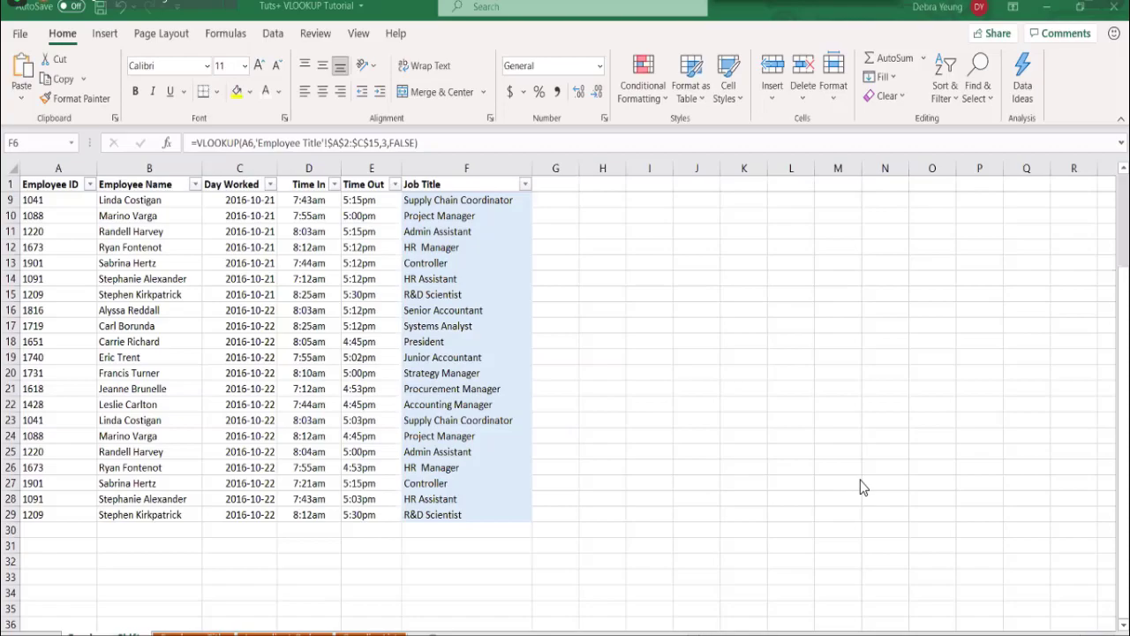
- Look over the restaurant's order sheet and copy the header row A3:G3 from the Master Supplier List
click(281, 634)
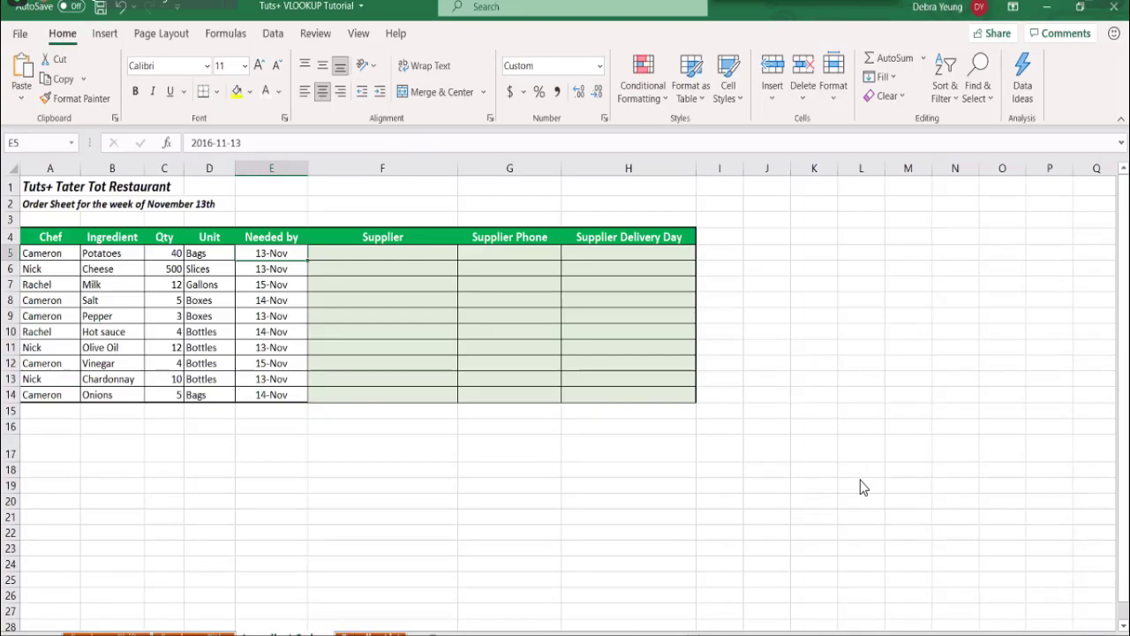
click(363, 632)
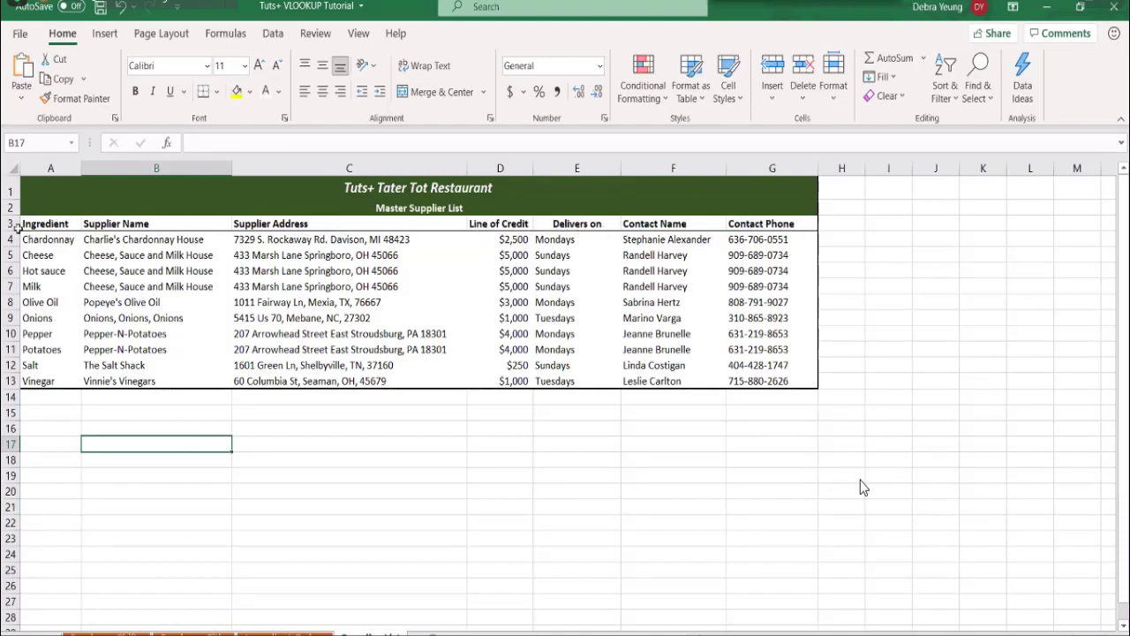
drag(44, 225, 760, 226)
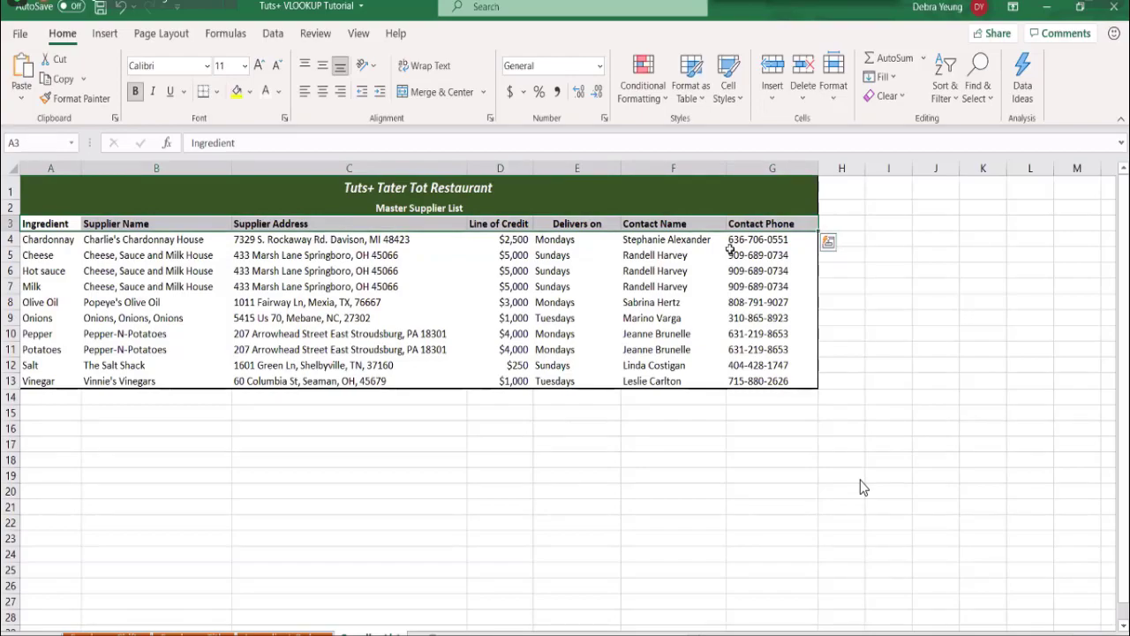
key(ctrl+c)
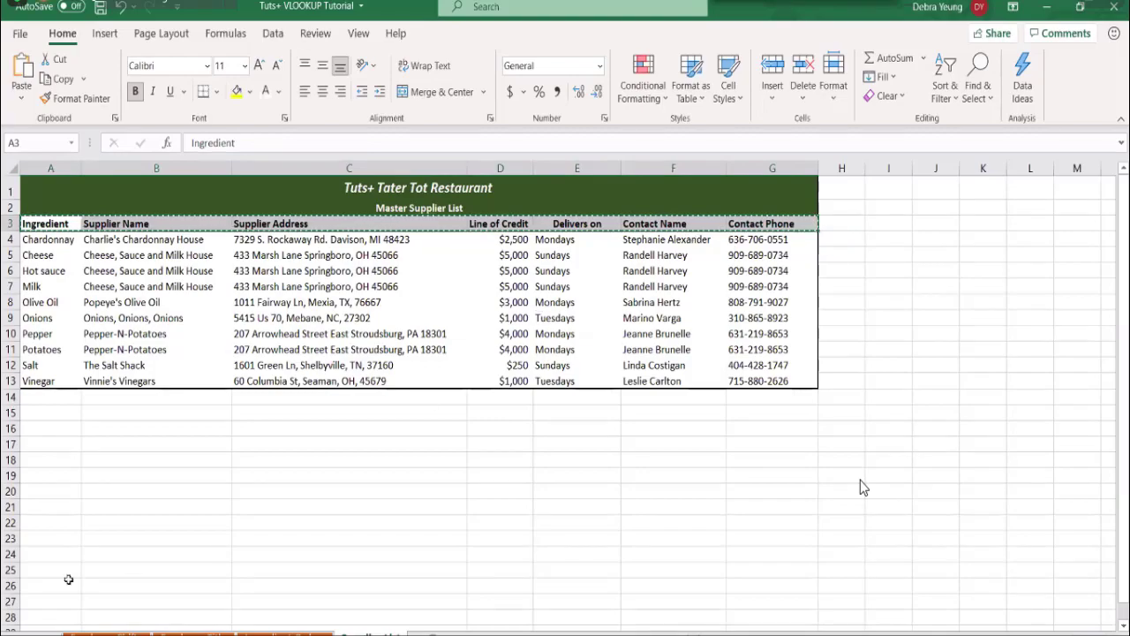
- Paste the supplier headers as a picture in row 17 below the order table and shift it to start in column A
click(260, 632)
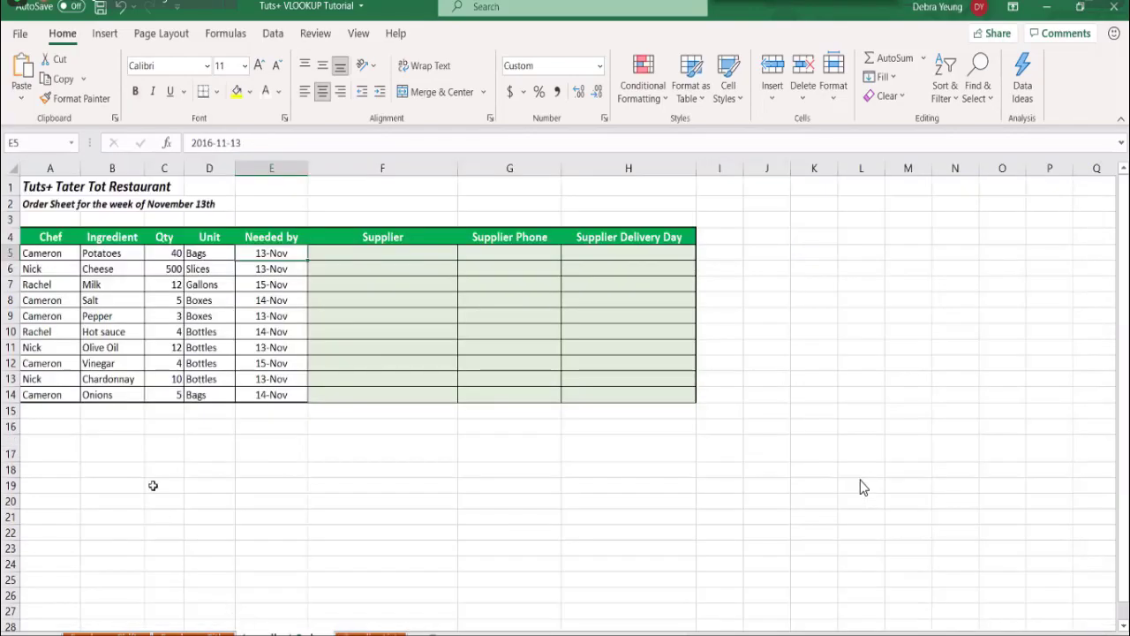
click(92, 446)
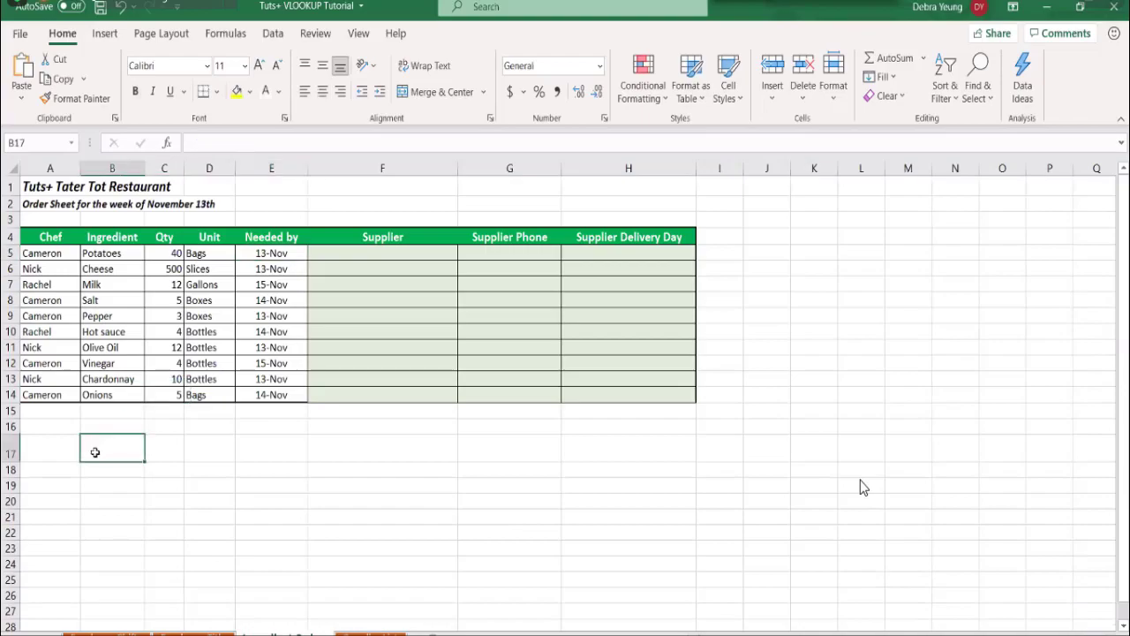
click(19, 104)
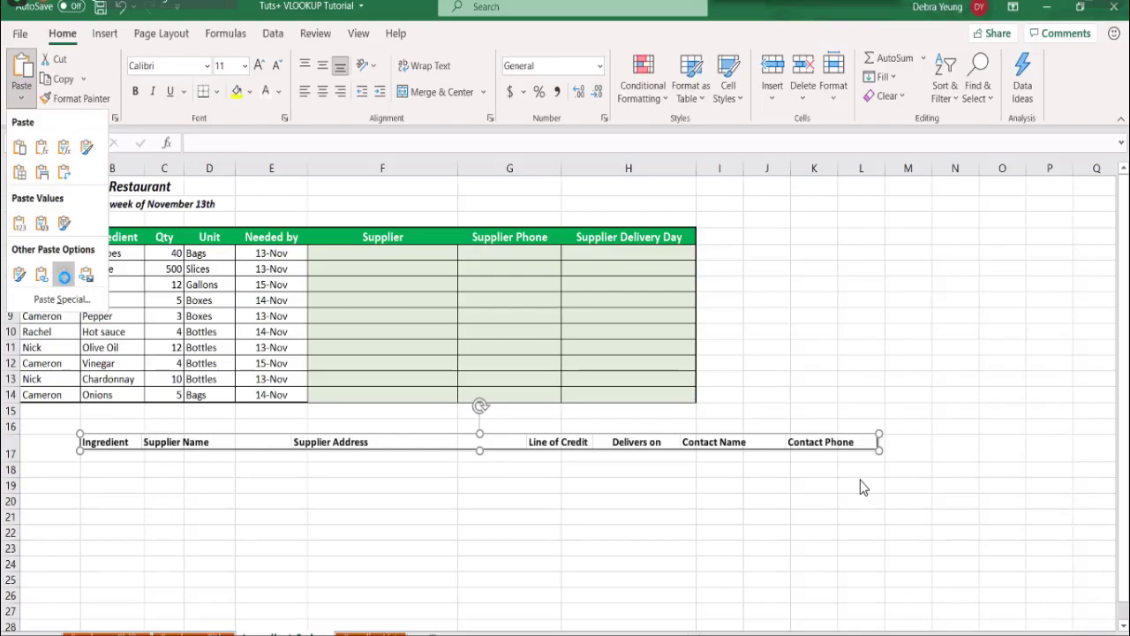
click(64, 276)
drag(421, 444, 382, 444)
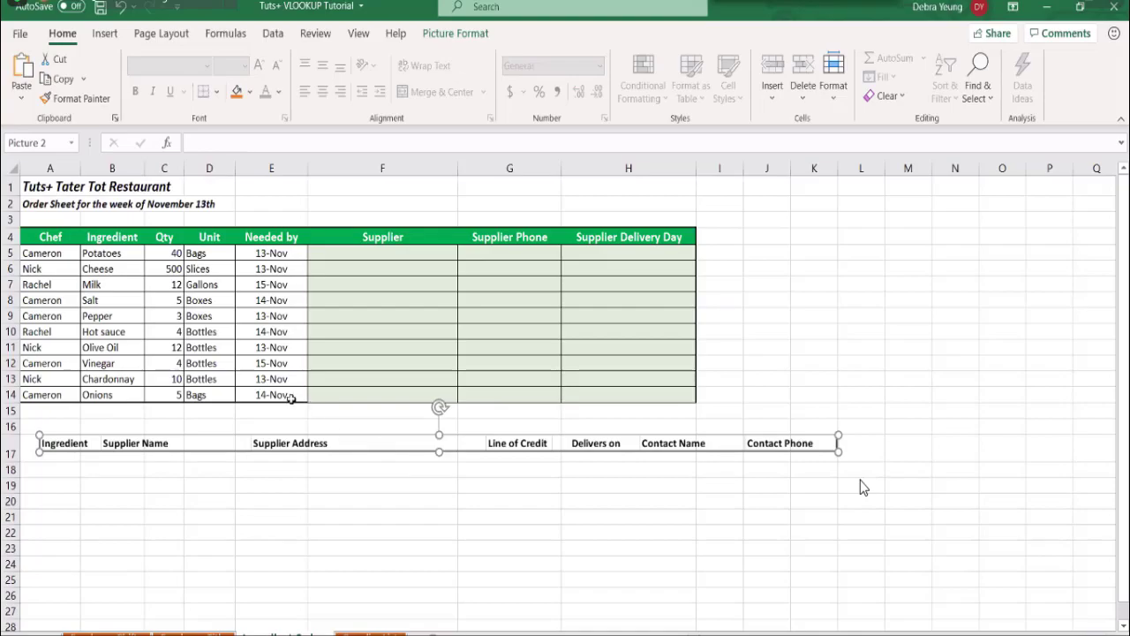
- Review the Master Supplier List, clear the pending copy selection and return to the order sheet
key(ctrl+Page_Down)
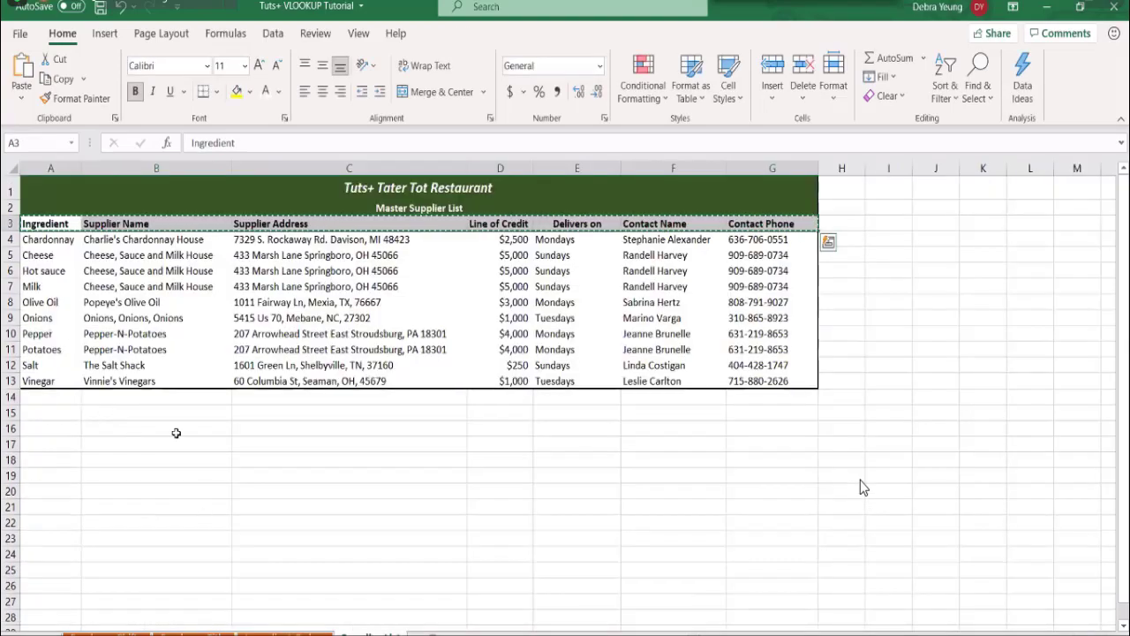
key(Escape)
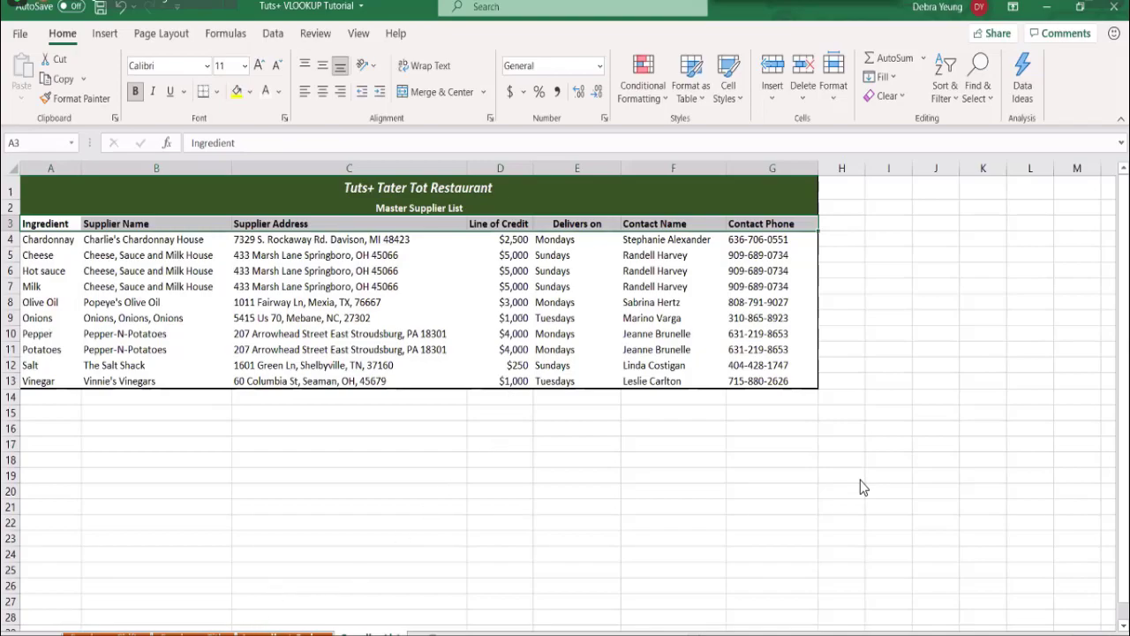
click(278, 633)
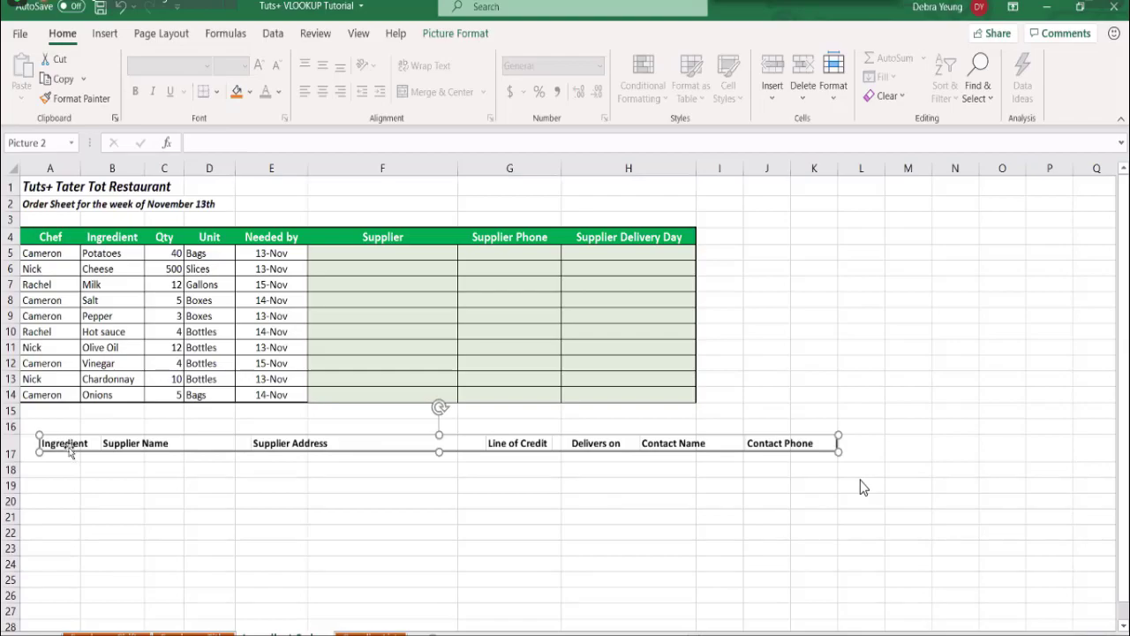
- Begin a VLOOKUP in Supplier cell F5 with the ingredient in B5 as the lookup value
click(360, 251)
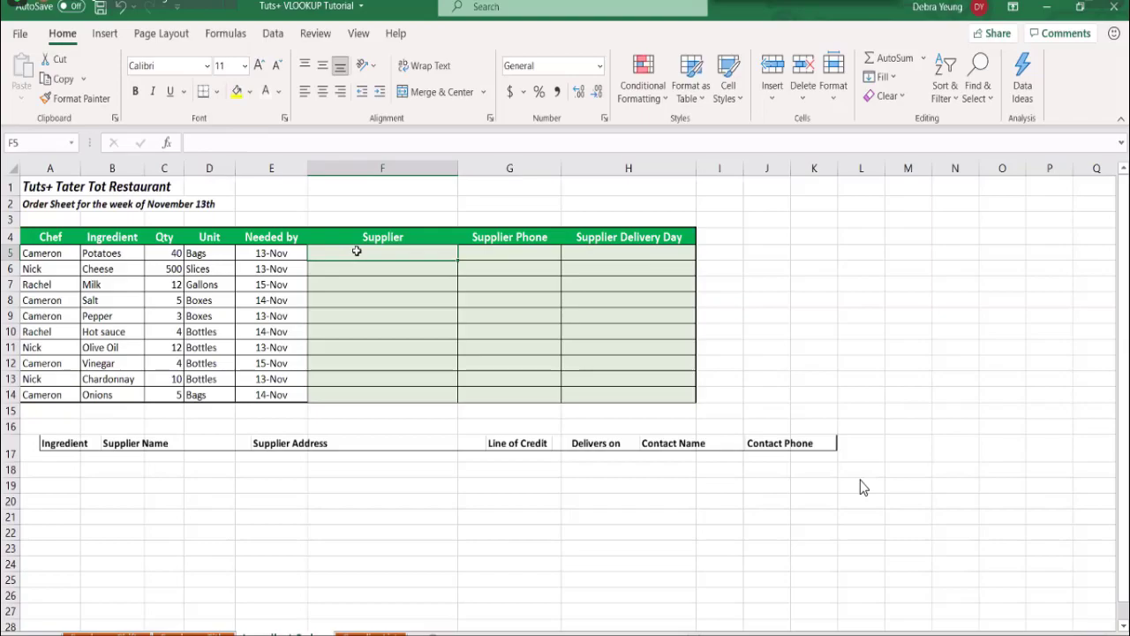
text(=)
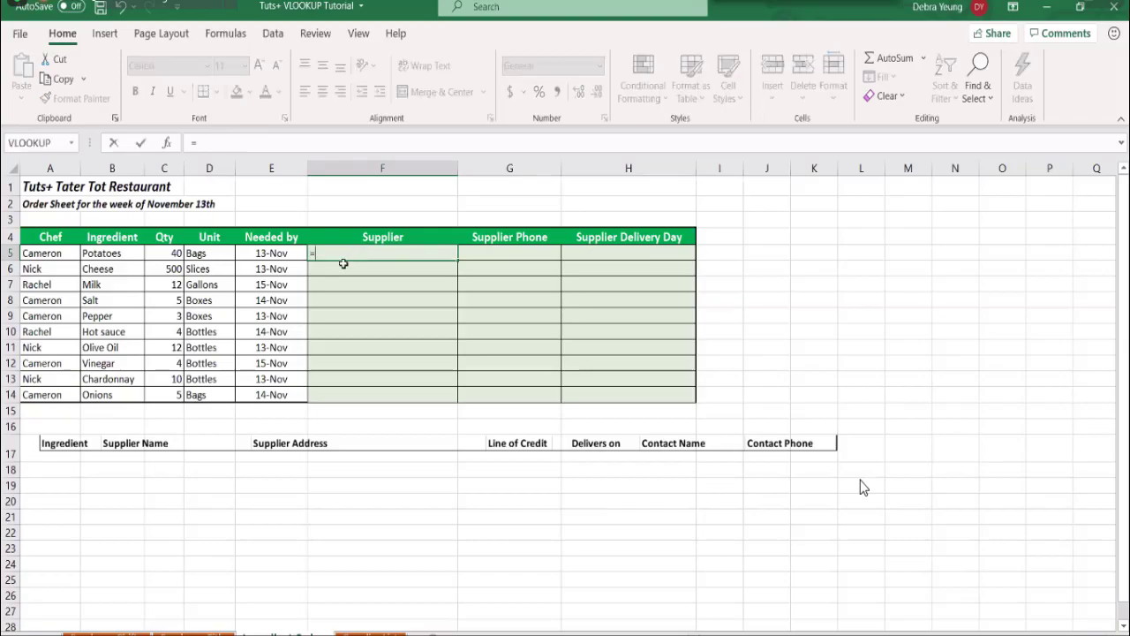
text(vl)
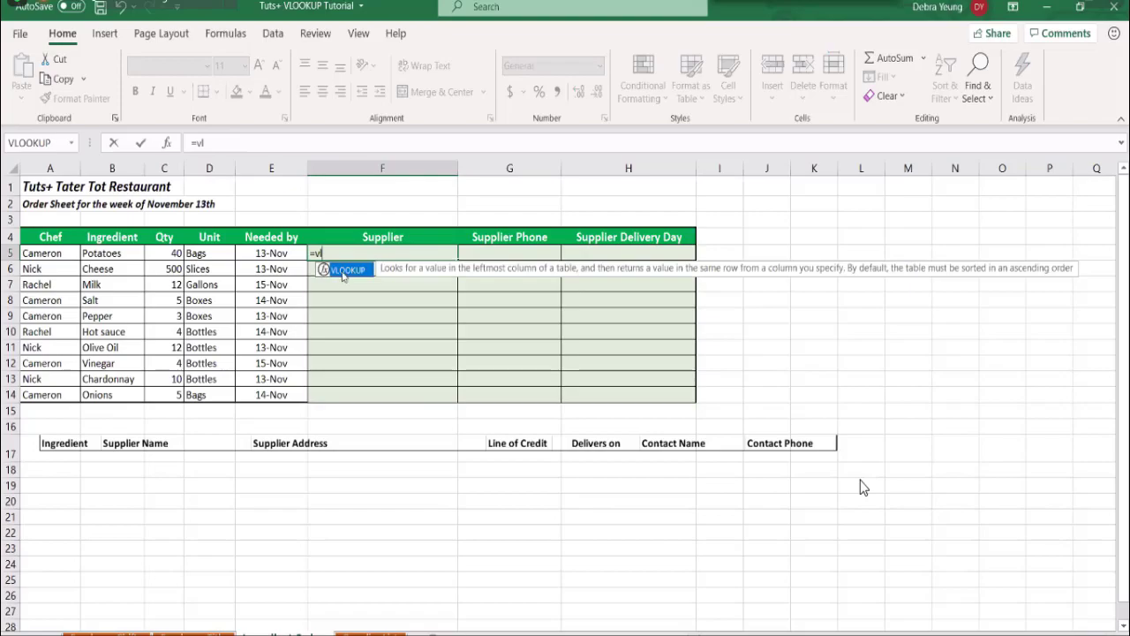
double_click(340, 270)
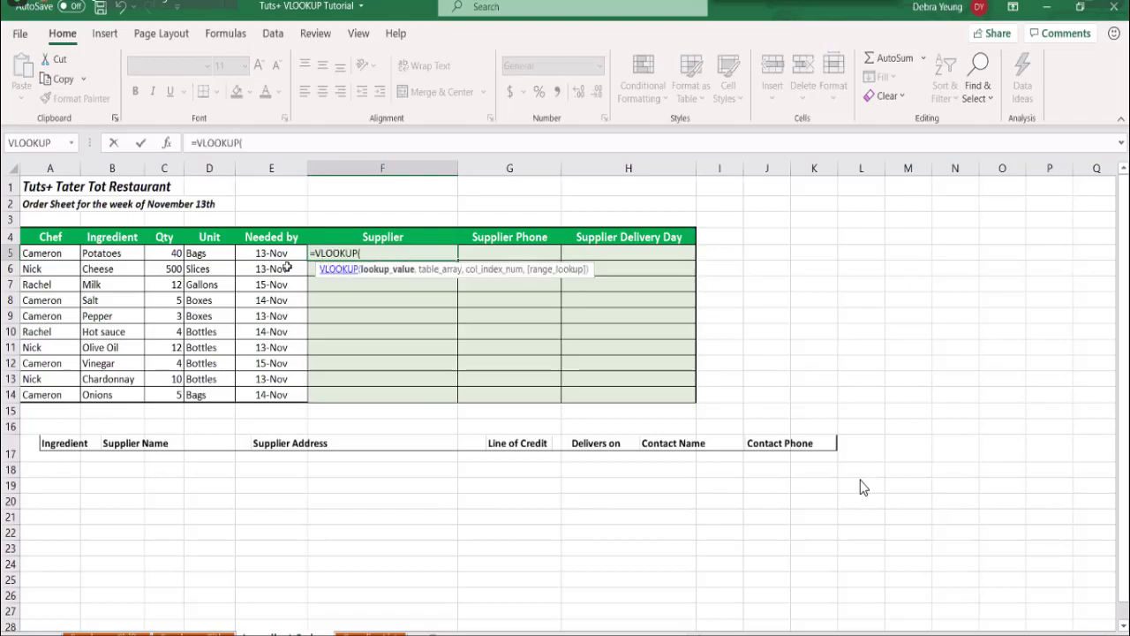
click(90, 252)
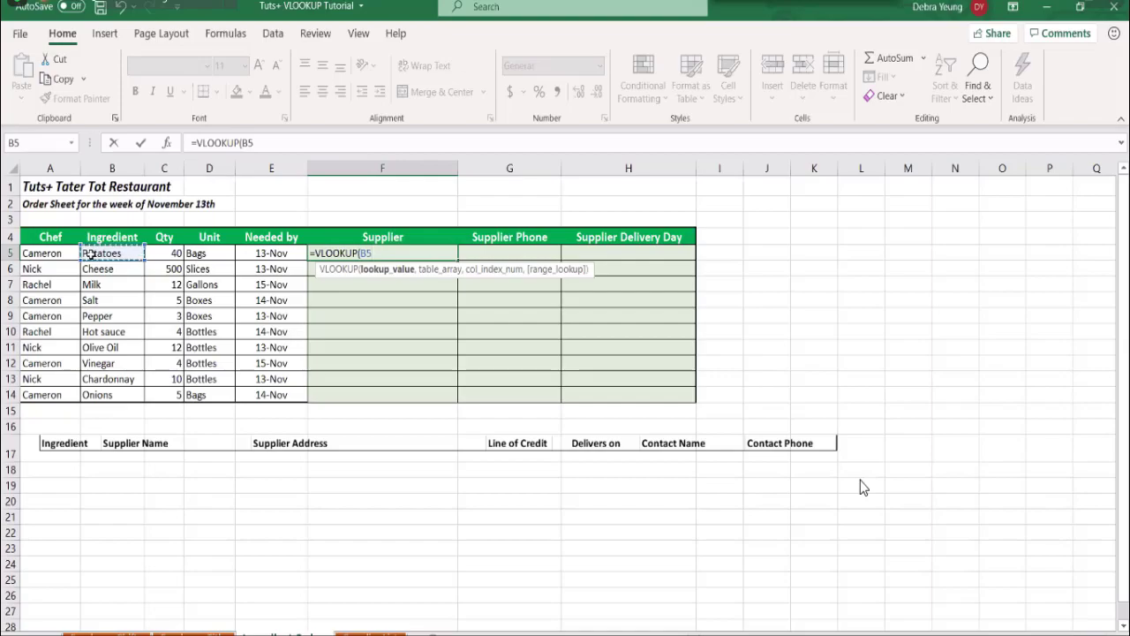
text(,)
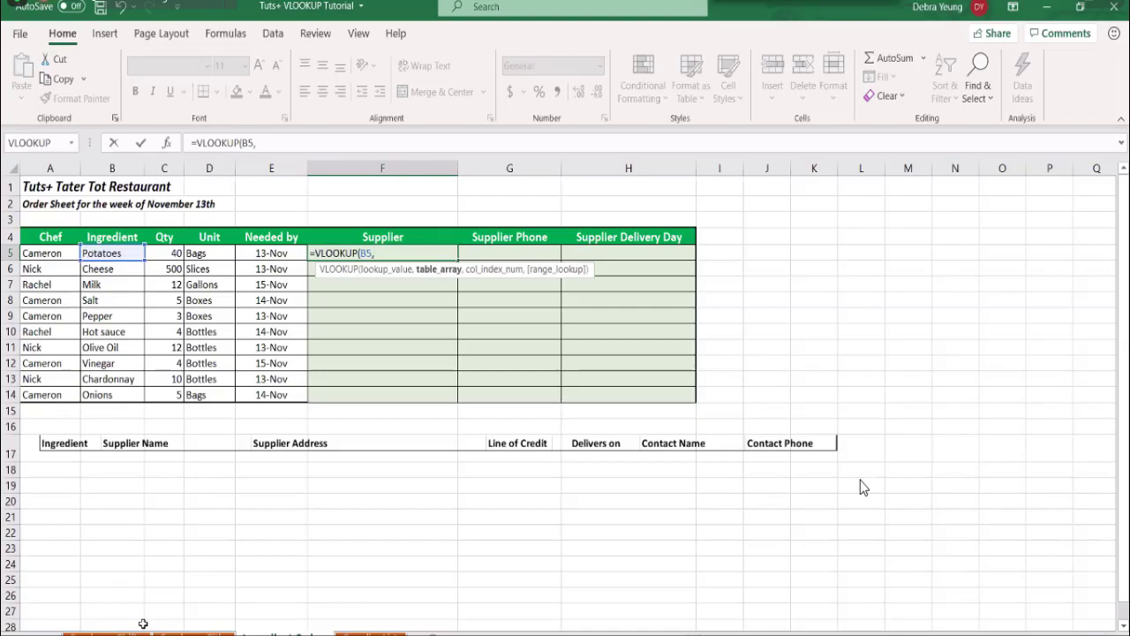
click(371, 633)
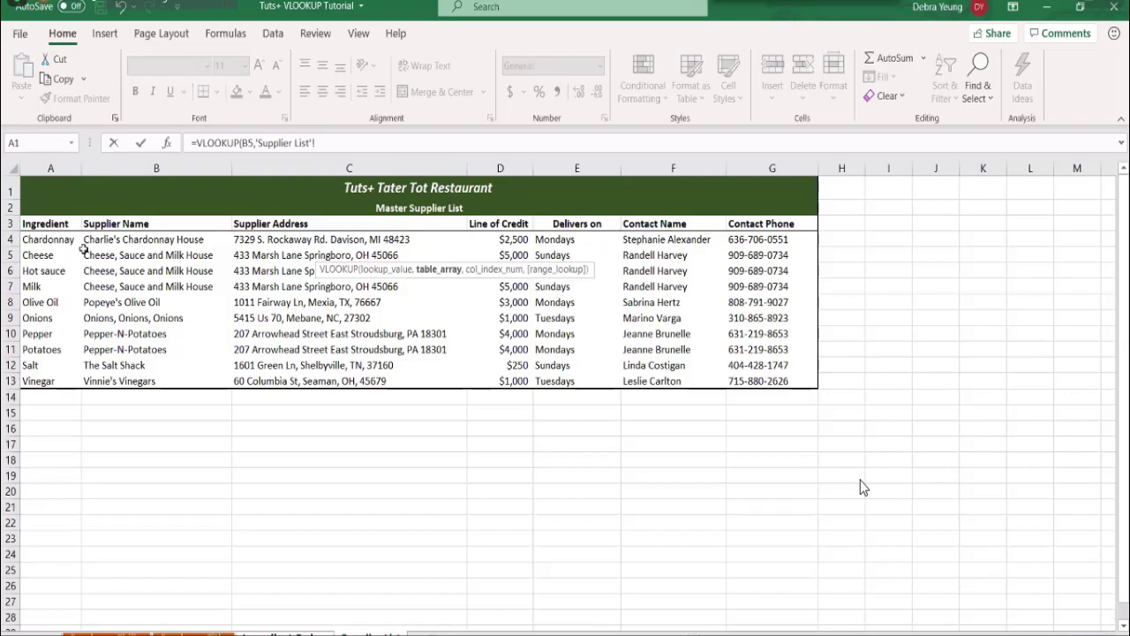
click(74, 241)
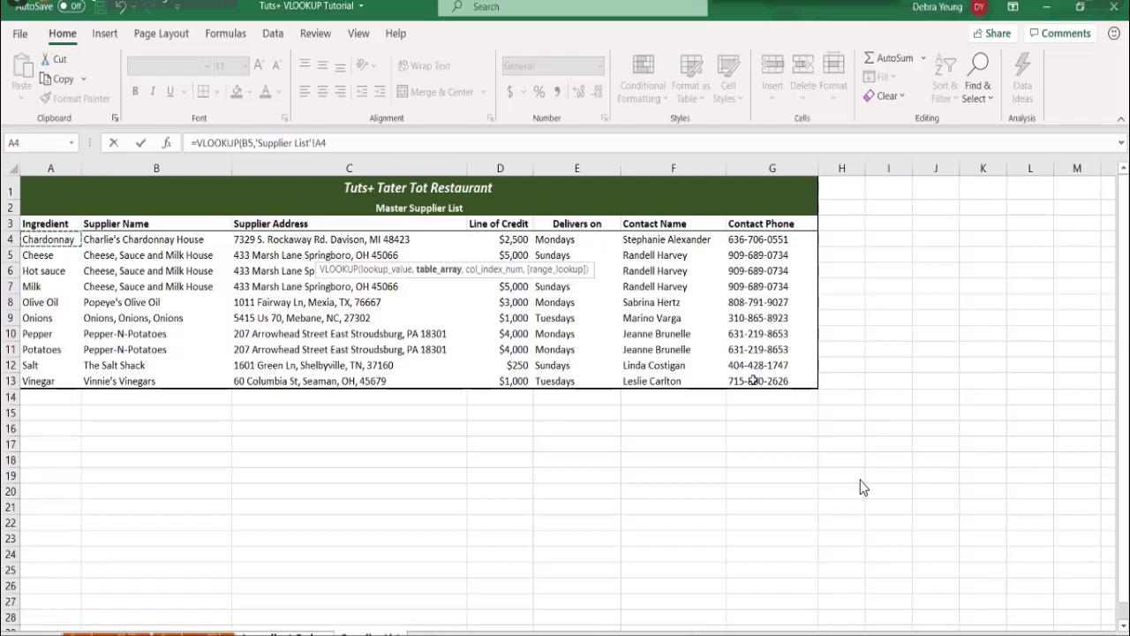
shift+click(749, 380)
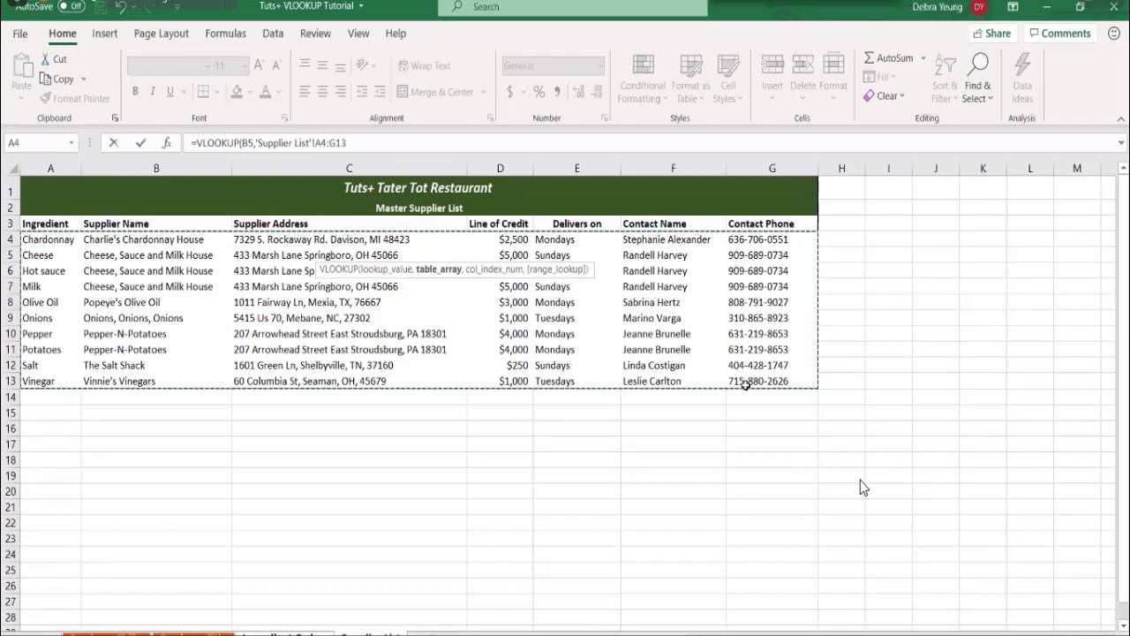
key(F4)
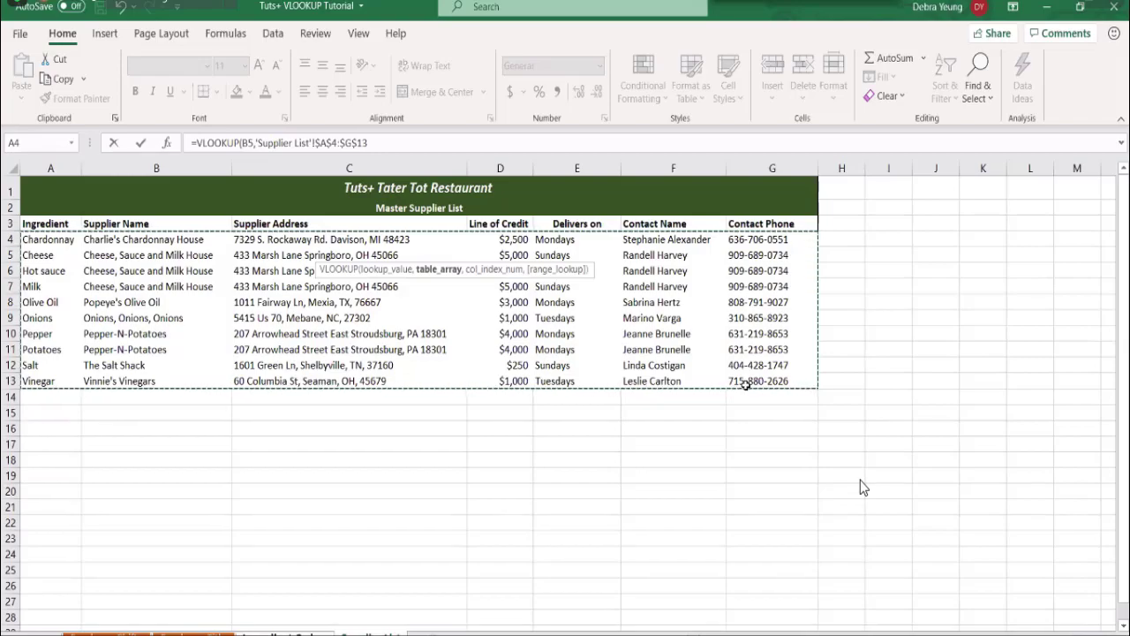
text(,)
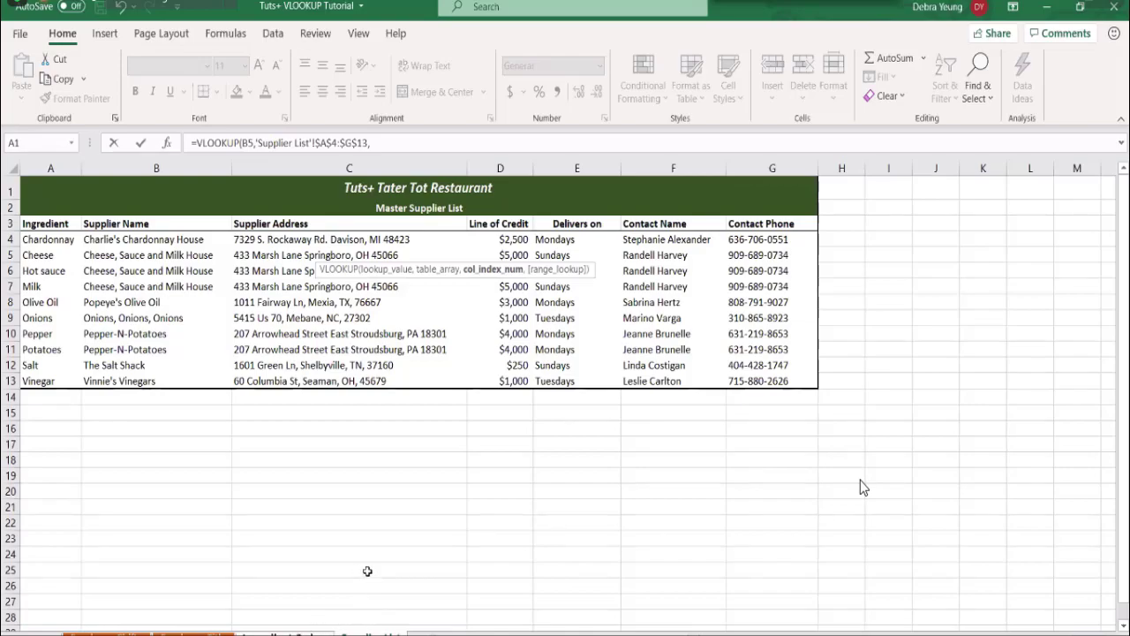
key(Escape)
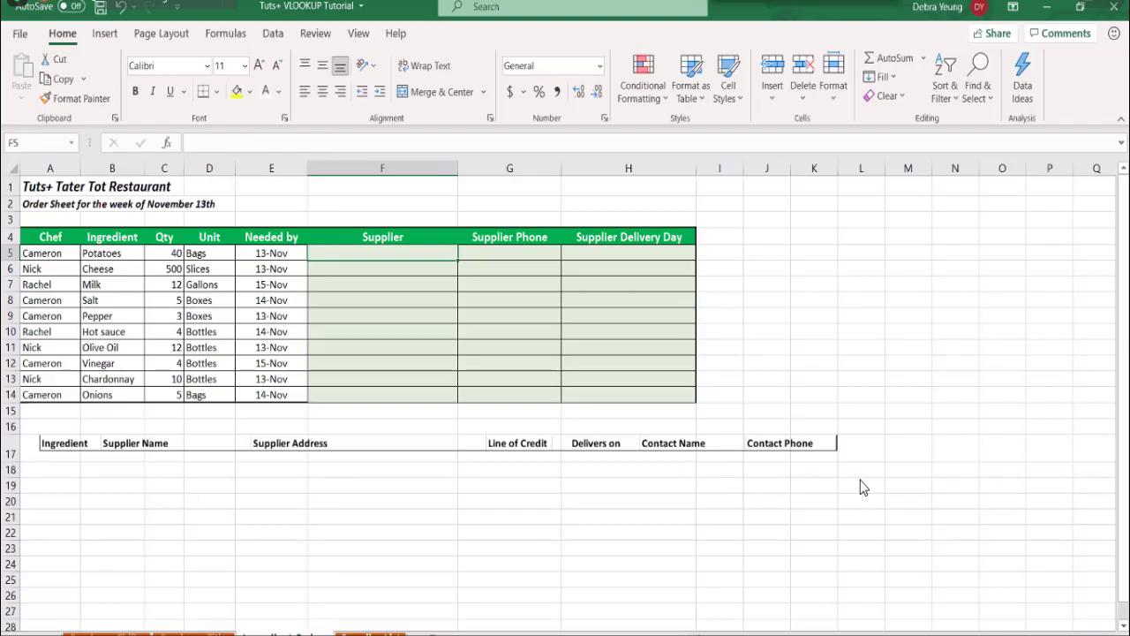
- Name the range A4:G13 on the Supplier List sheet "food"
click(369, 632)
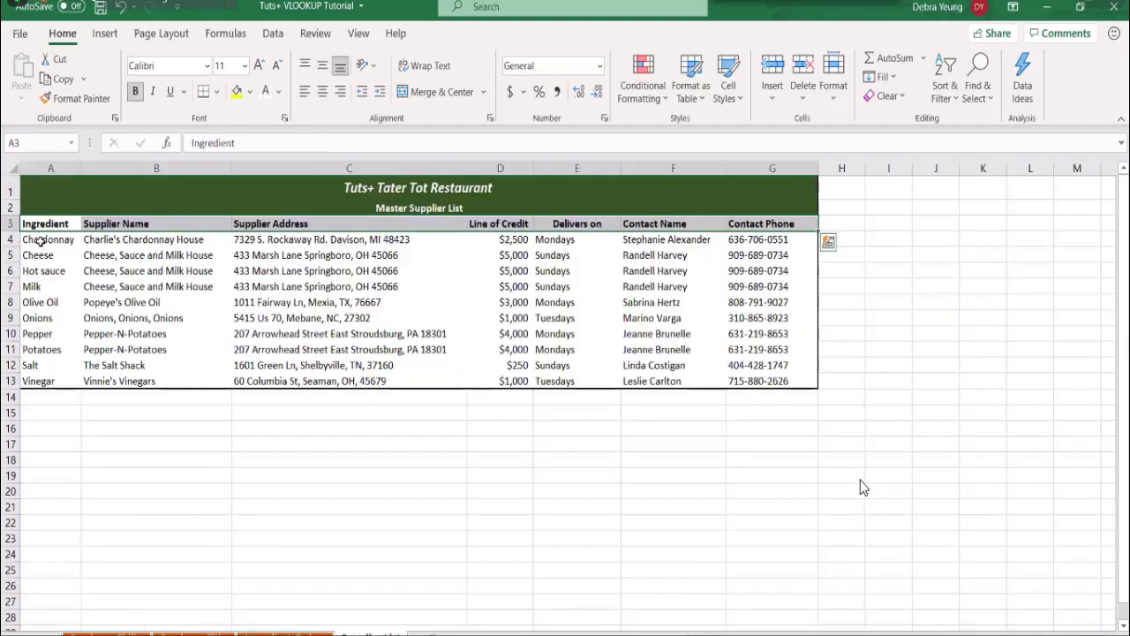
drag(40, 241, 794, 385)
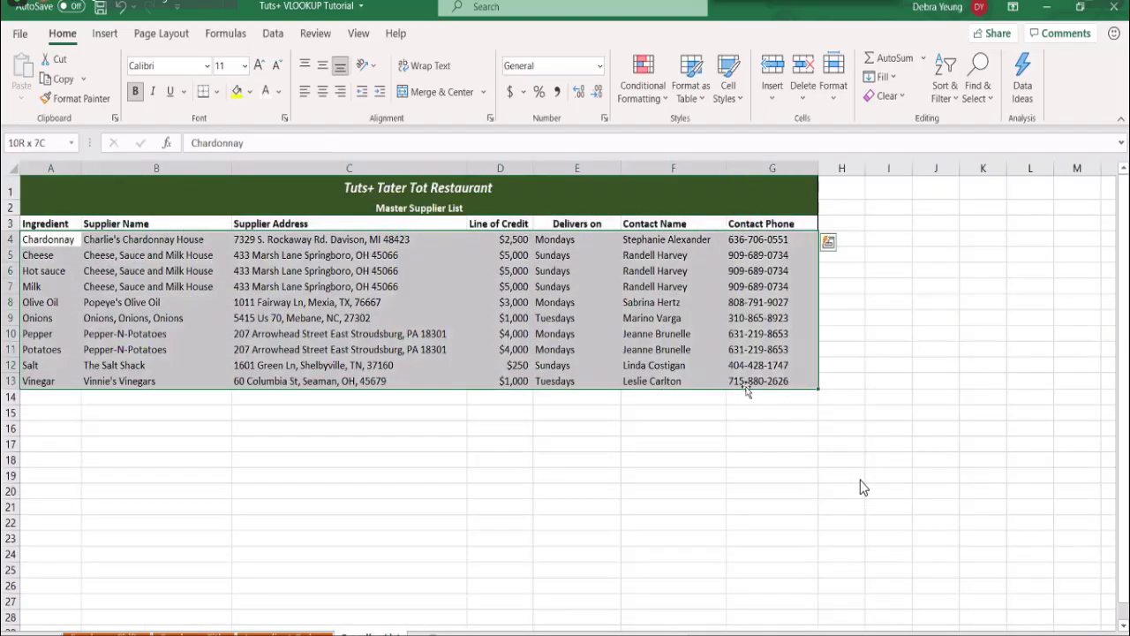
click(50, 143)
text(food)
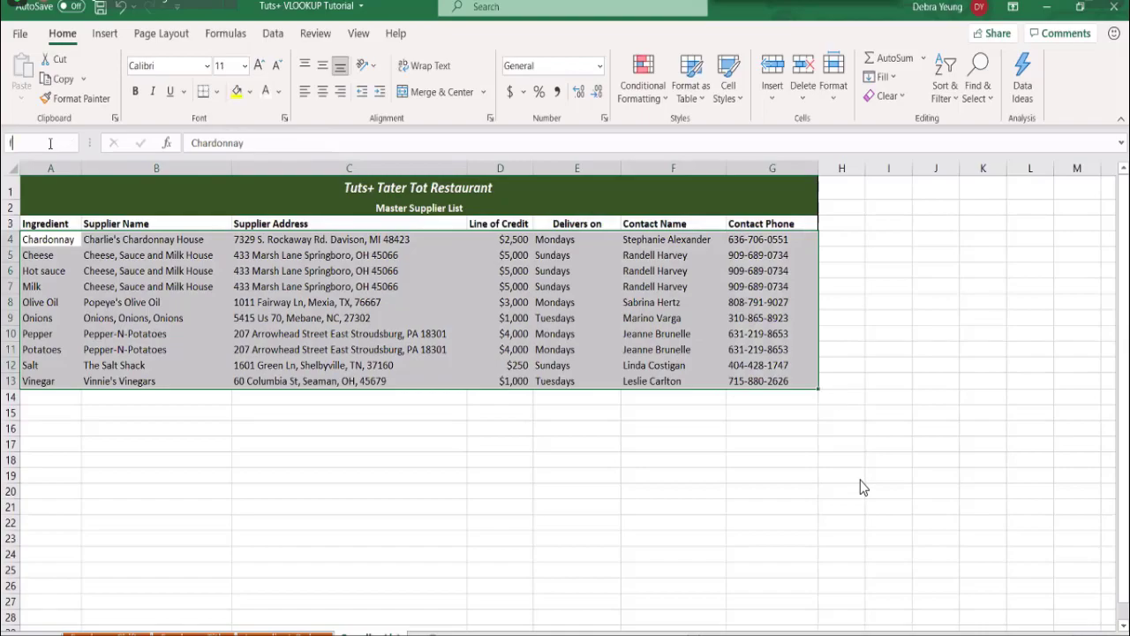
key(Return)
- On the ingredient order sheet, insert a VLOOKUP function in Supplier cell F5 with B5 as the lookup value
click(286, 633)
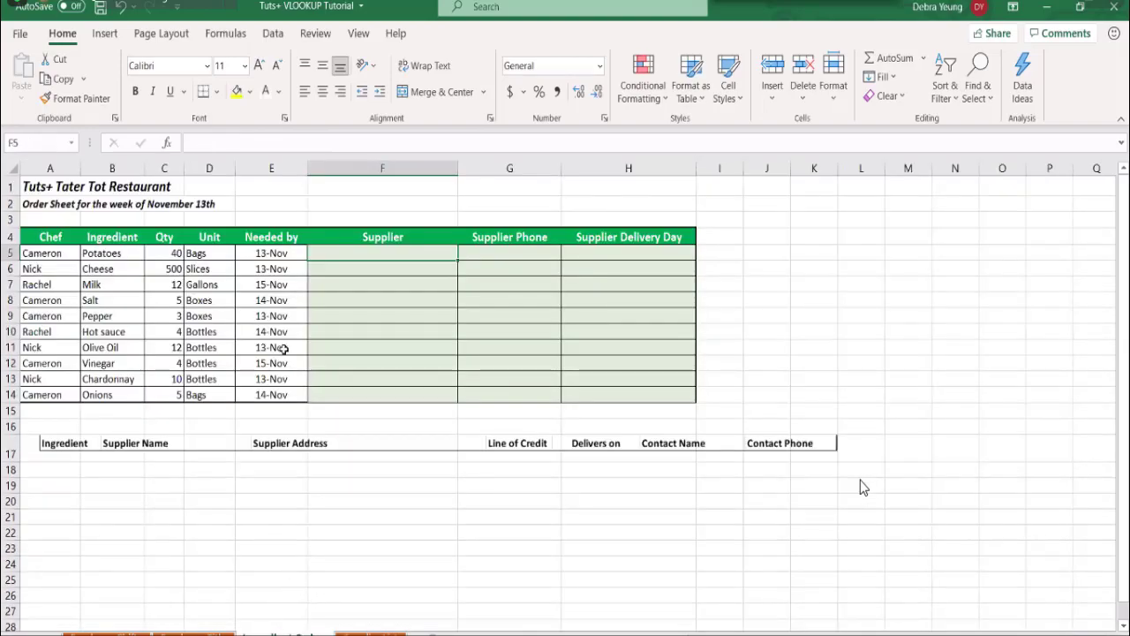
click(167, 144)
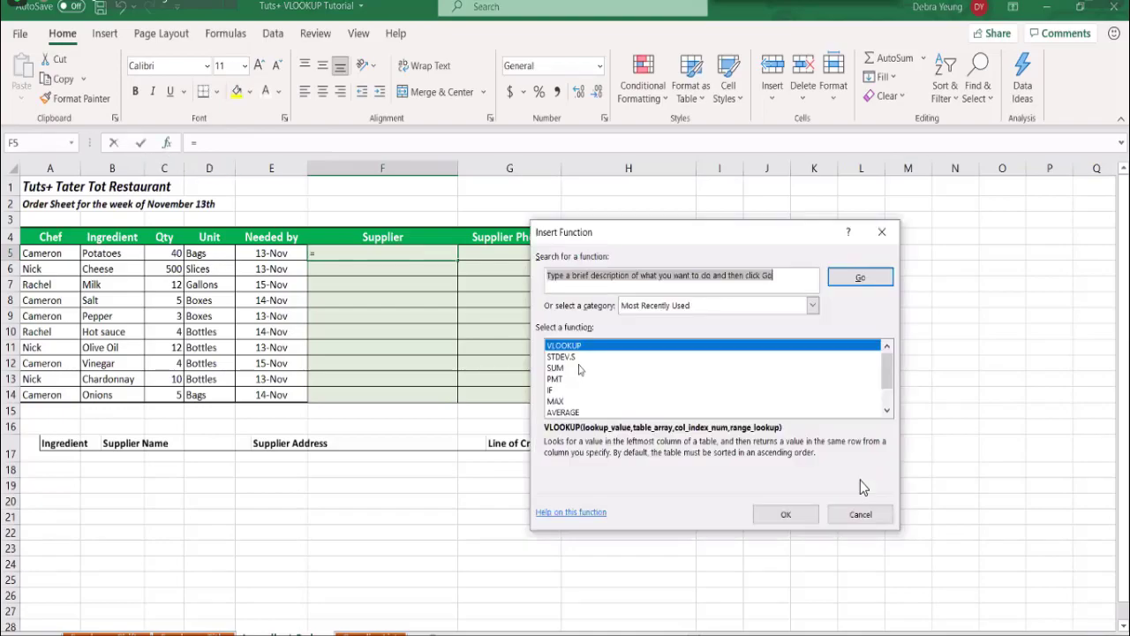
click(768, 510)
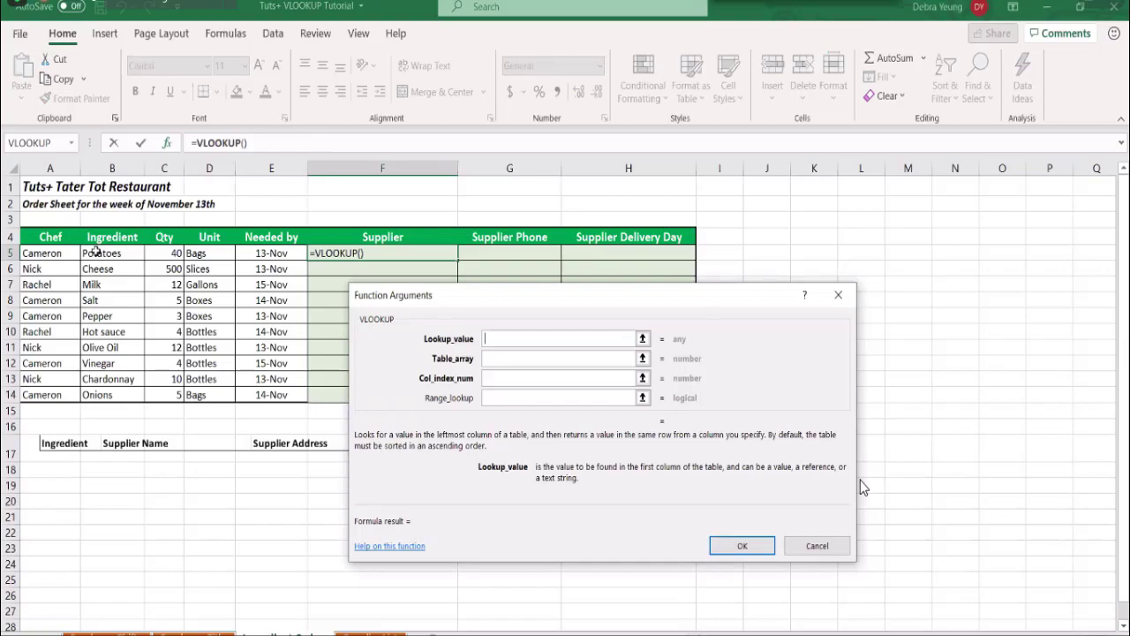
click(95, 253)
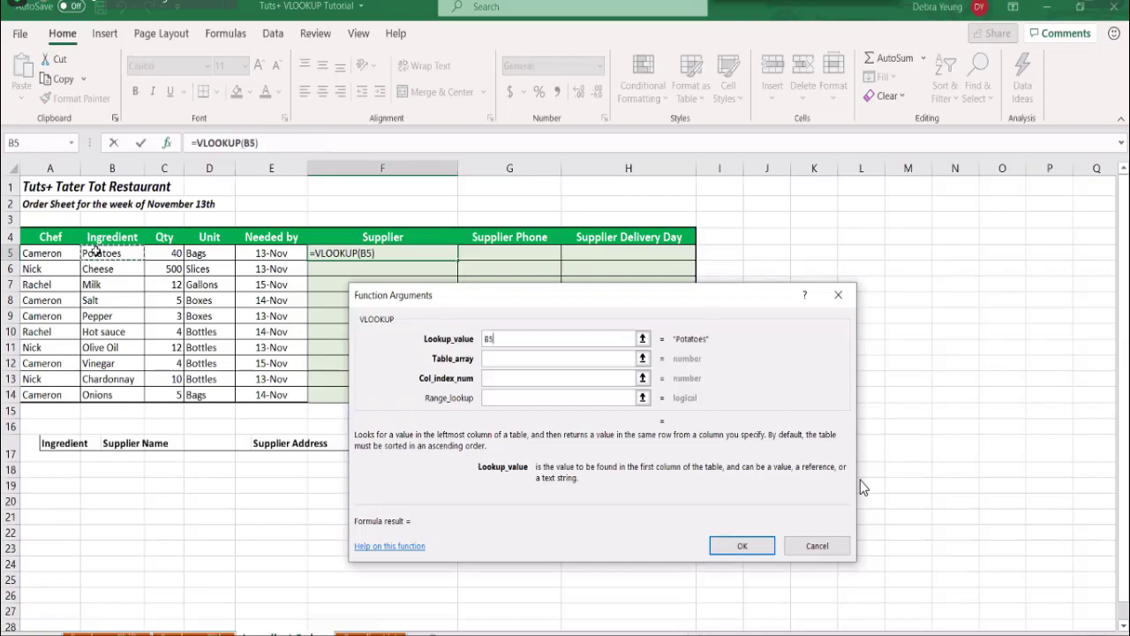
- Set the table array of the F5 lookup to the named range food
click(507, 359)
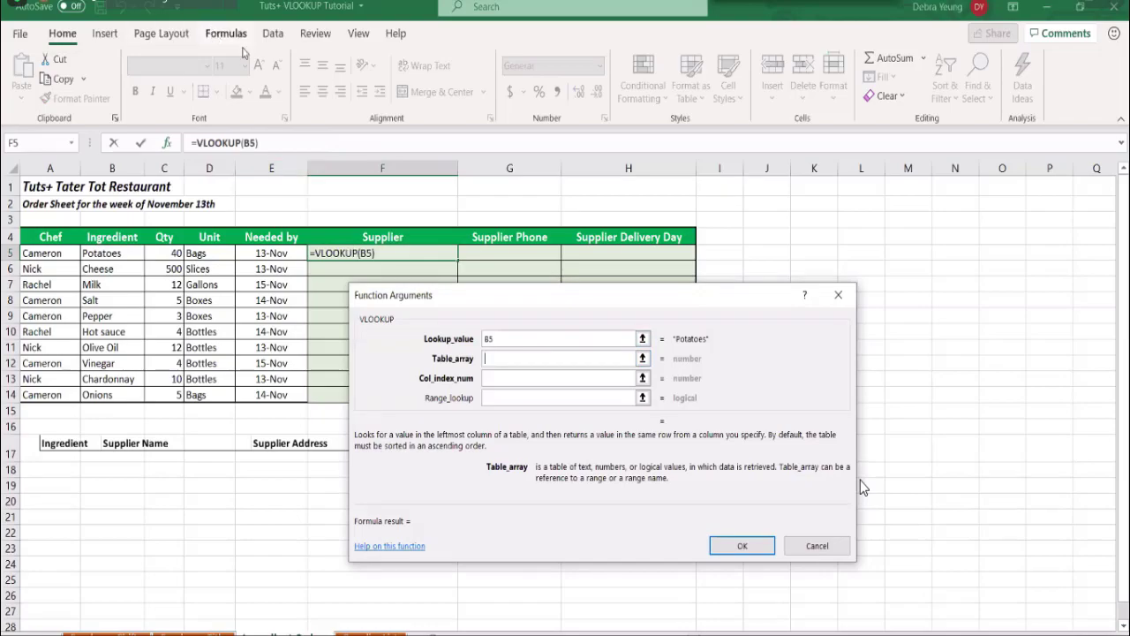
click(214, 37)
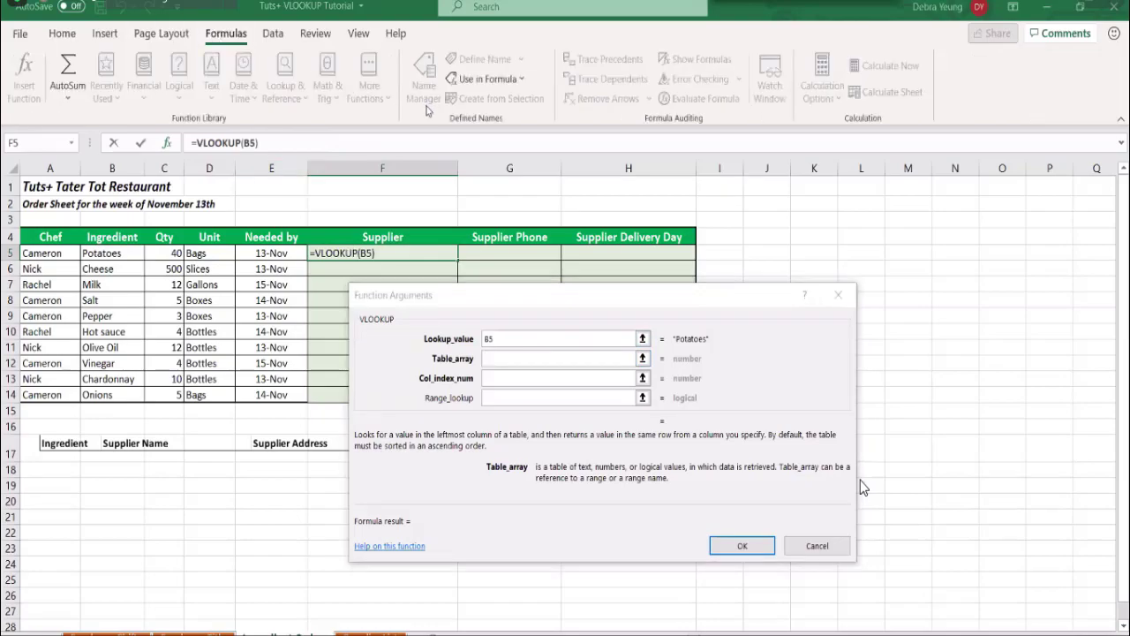
click(490, 80)
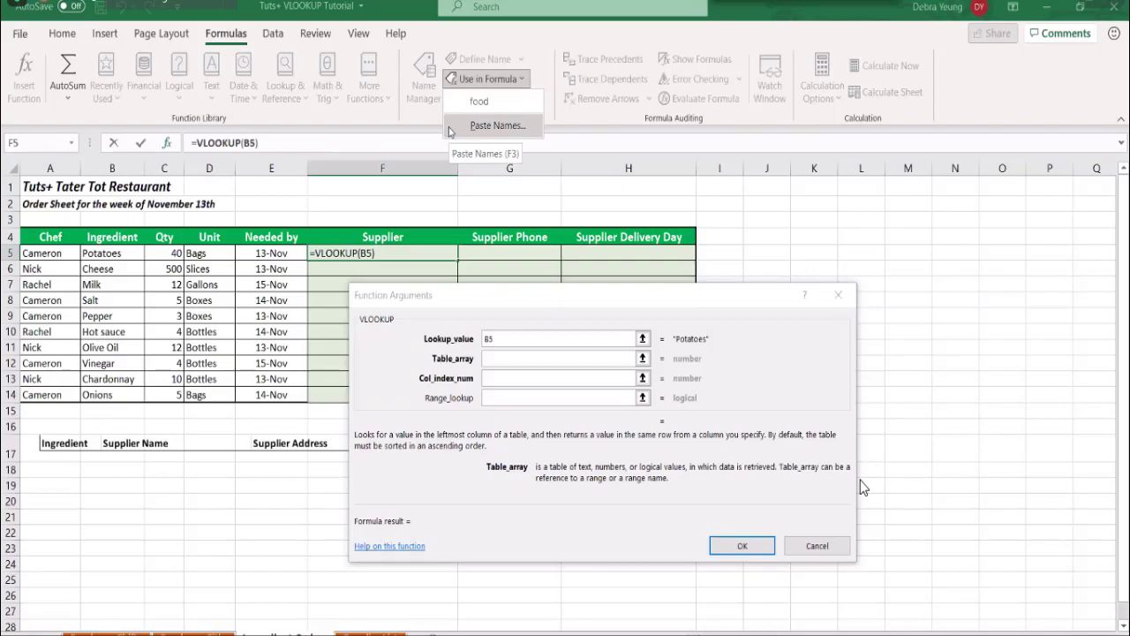
click(491, 361)
text(f)
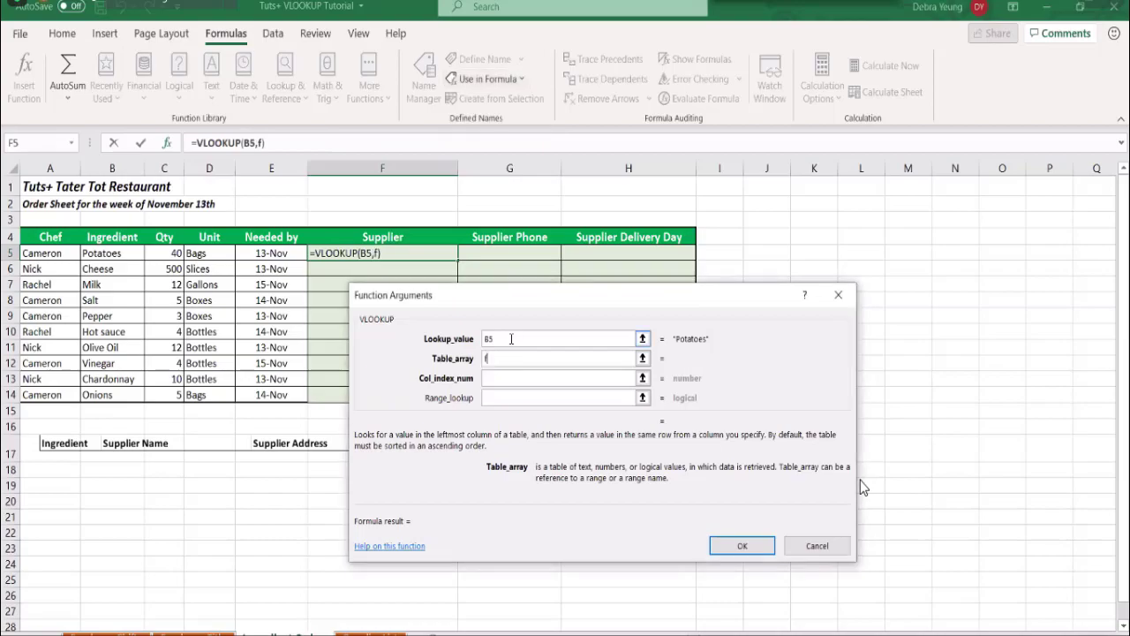
text(oo)
text(d)
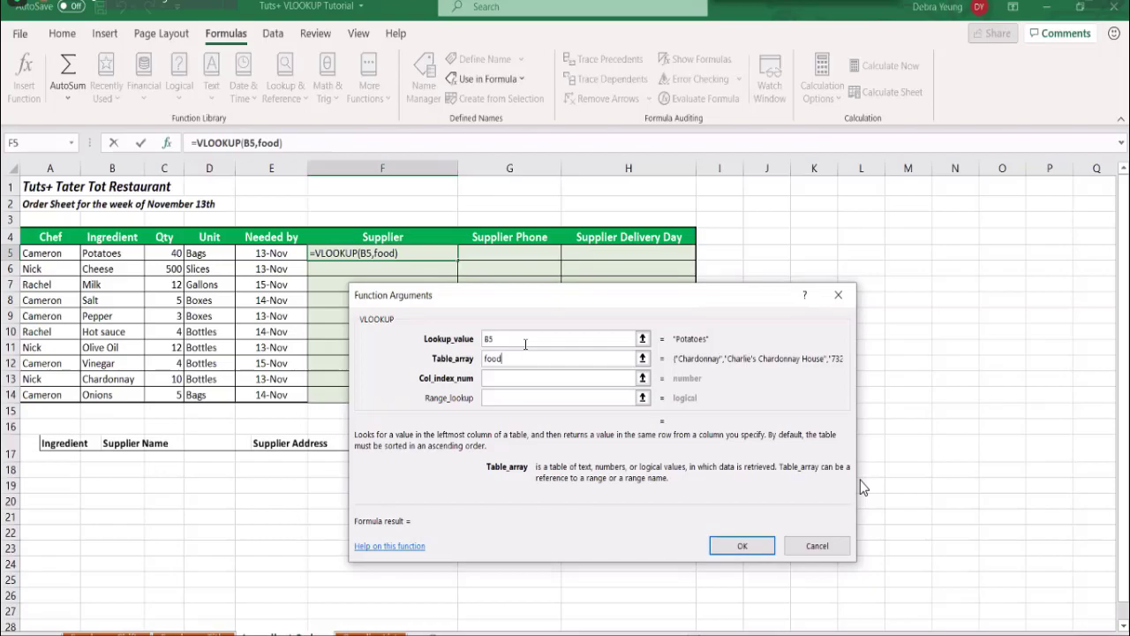
- Complete the F5 lookup with column index 2 and range lookup false for an exact match
click(527, 377)
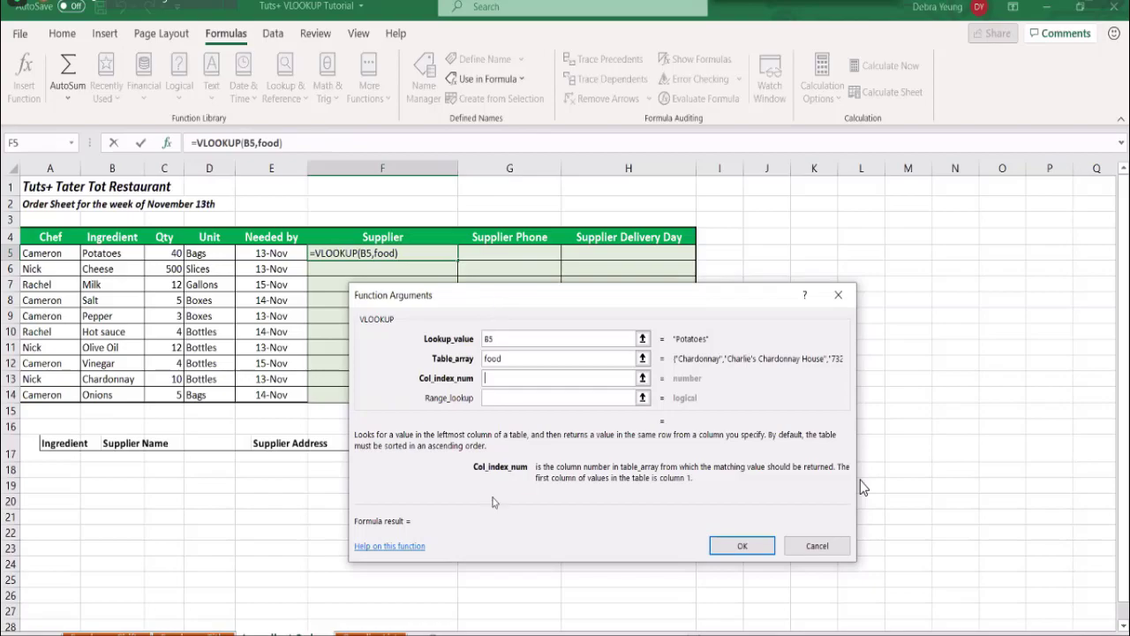
drag(494, 501, 487, 455)
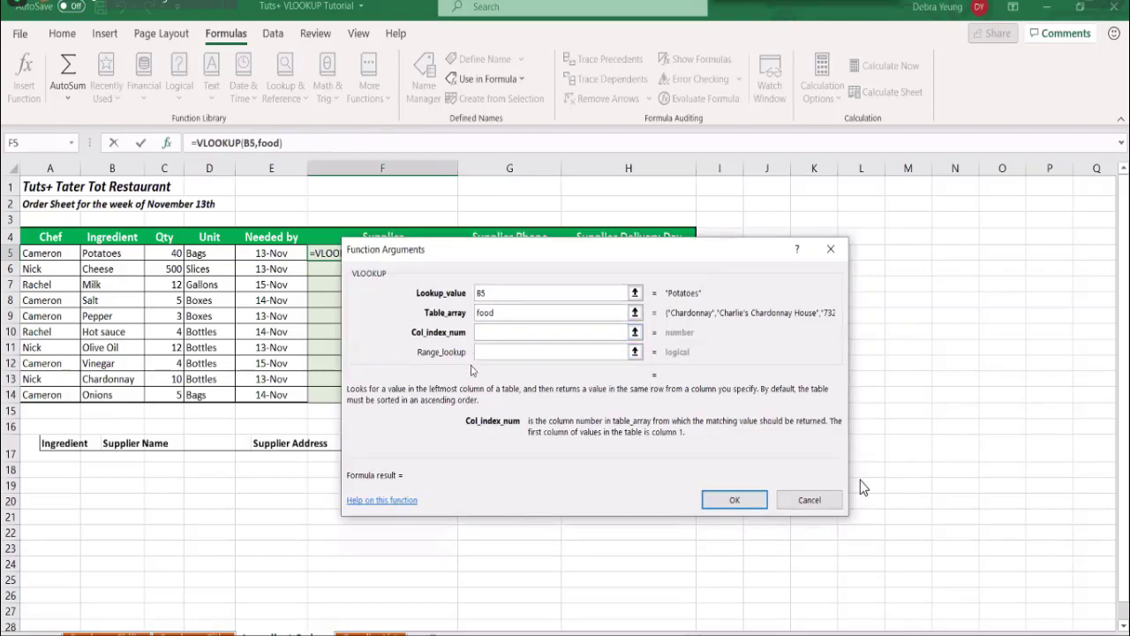
text(2)
click(523, 353)
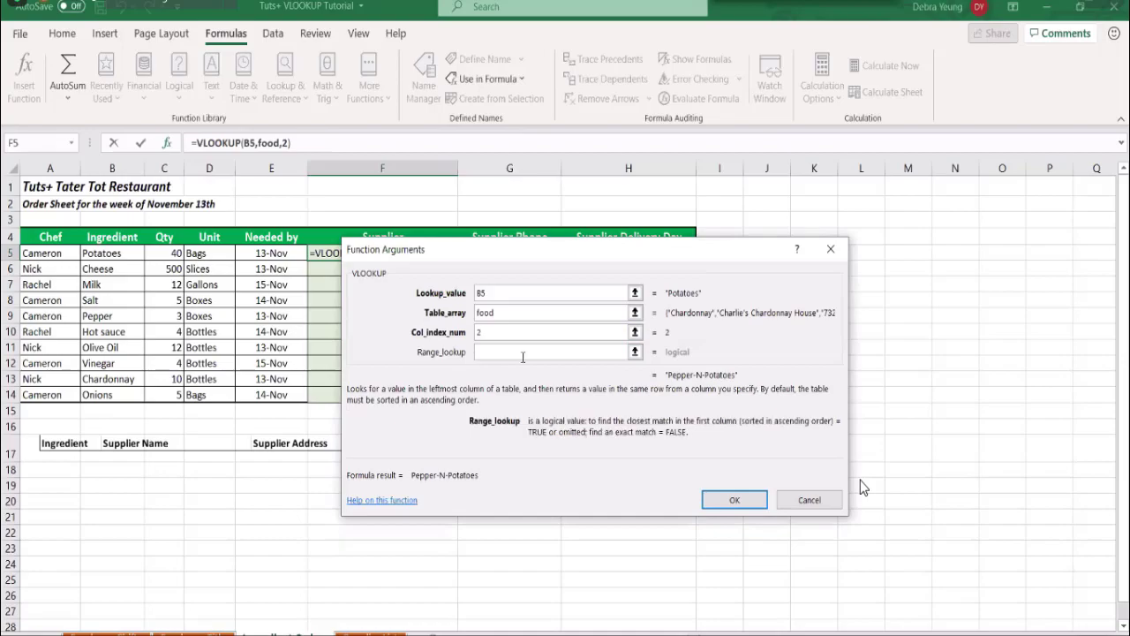
text(fa)
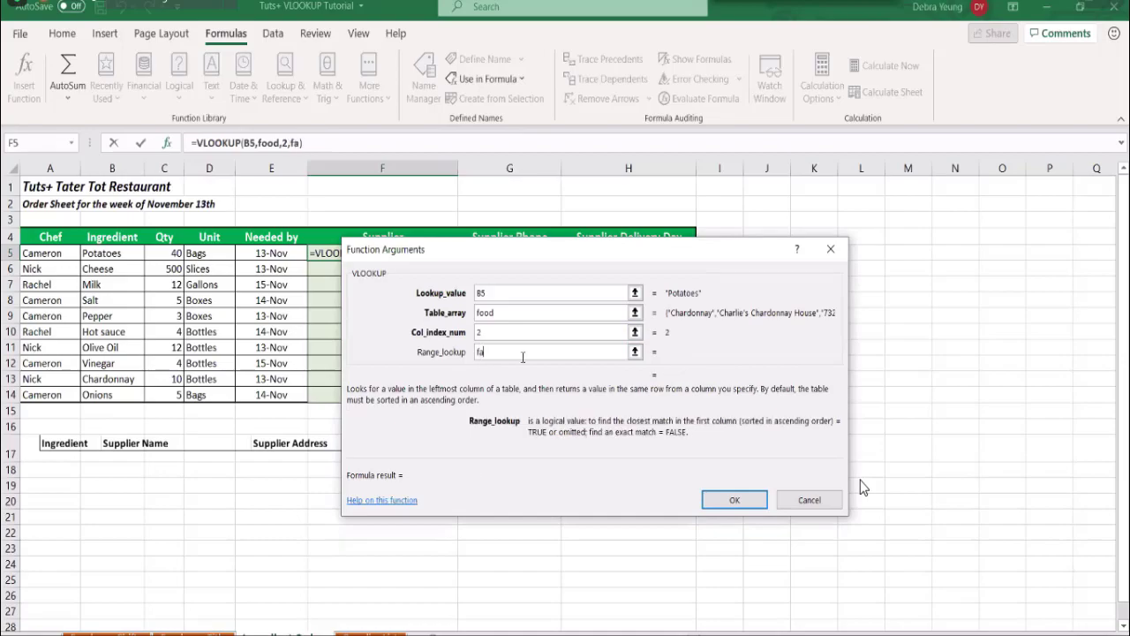
text(lse)
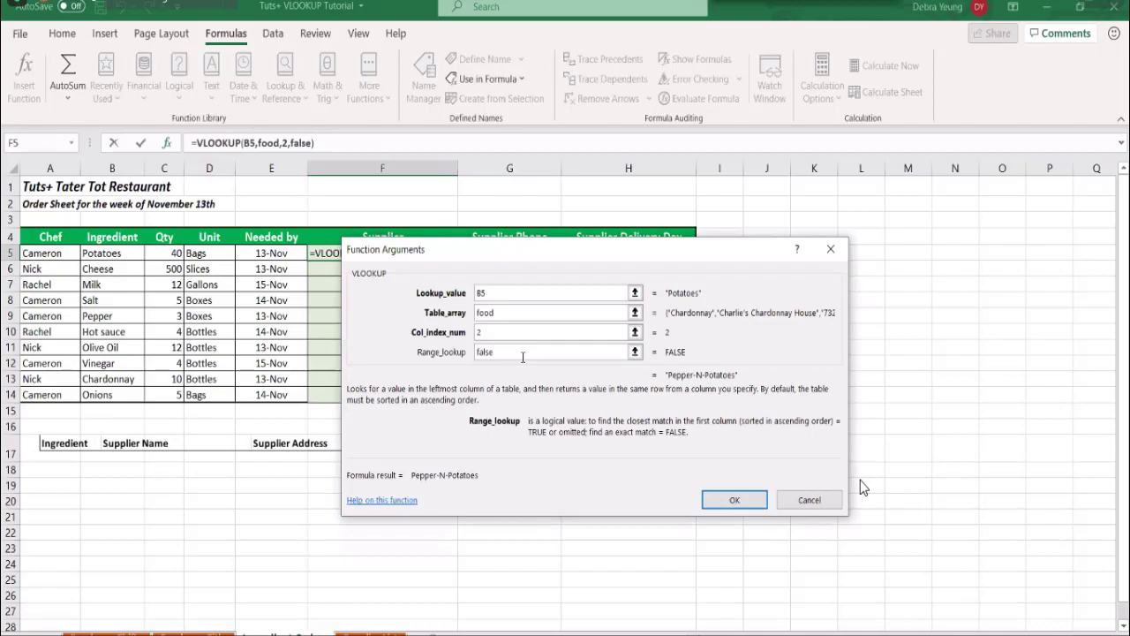
key(Return)
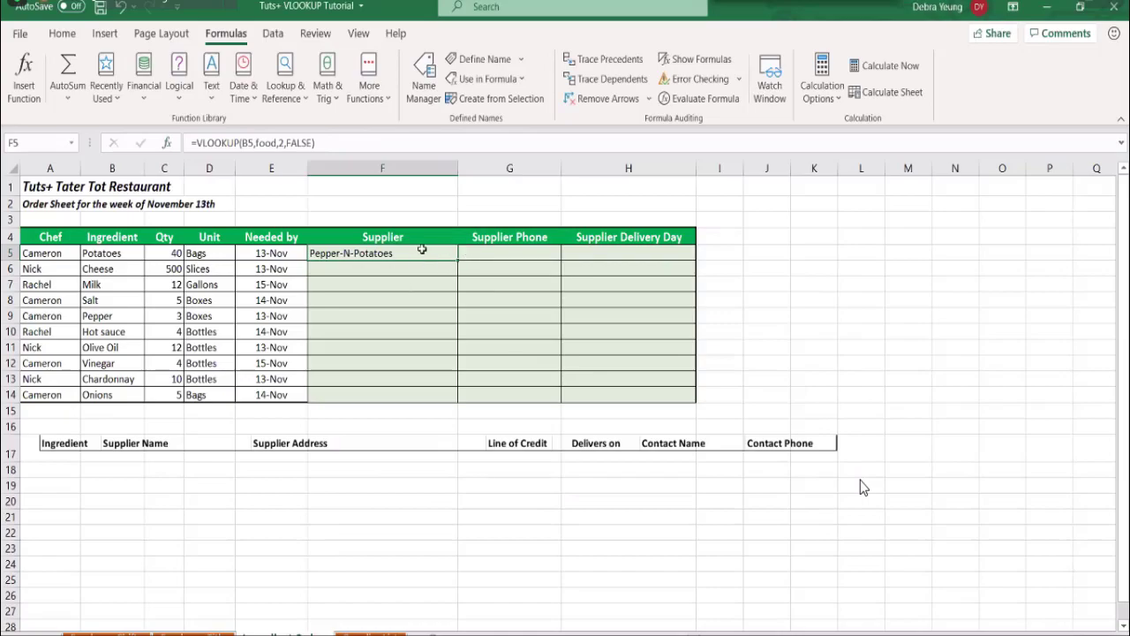
- Insert a VLOOKUP function in Supplier Phone cell G5 with B5 as the lookup value
click(491, 256)
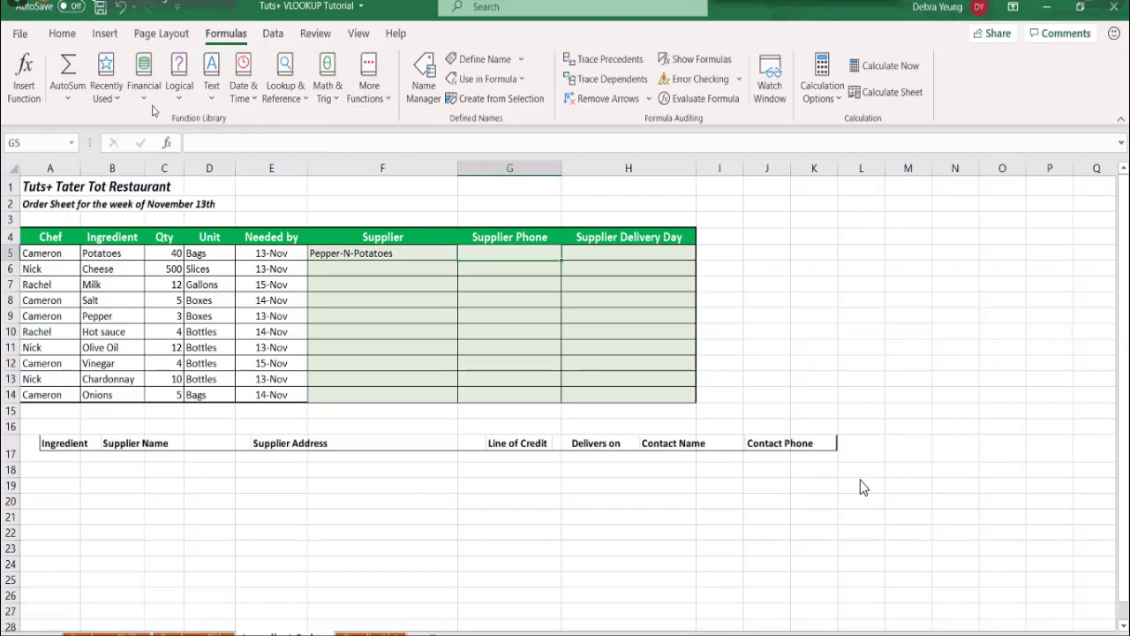
click(165, 142)
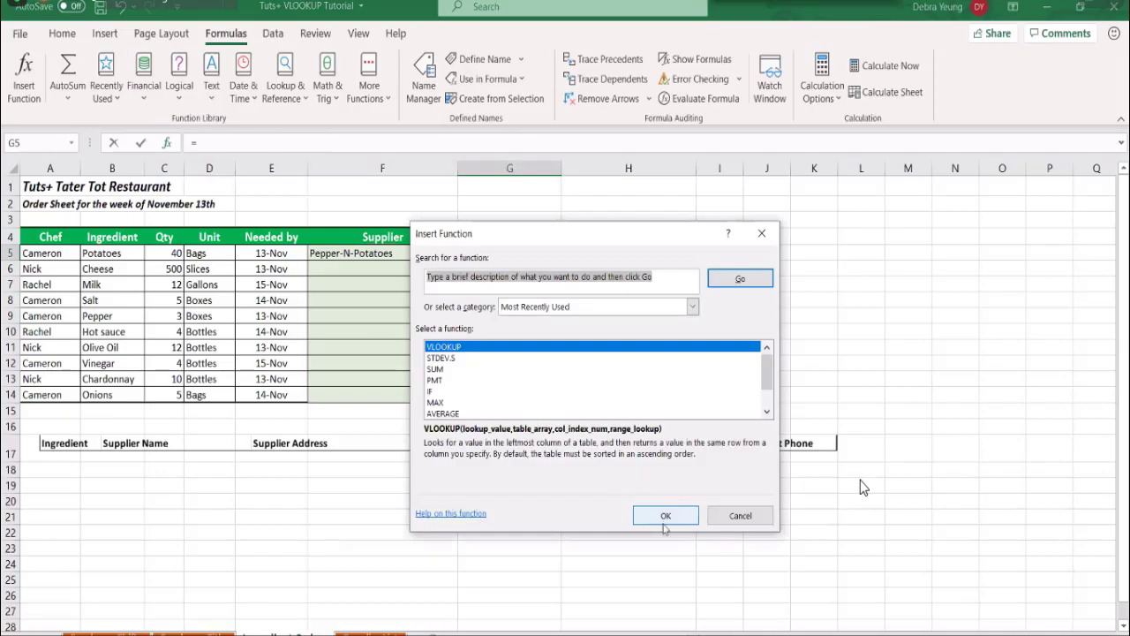
click(655, 519)
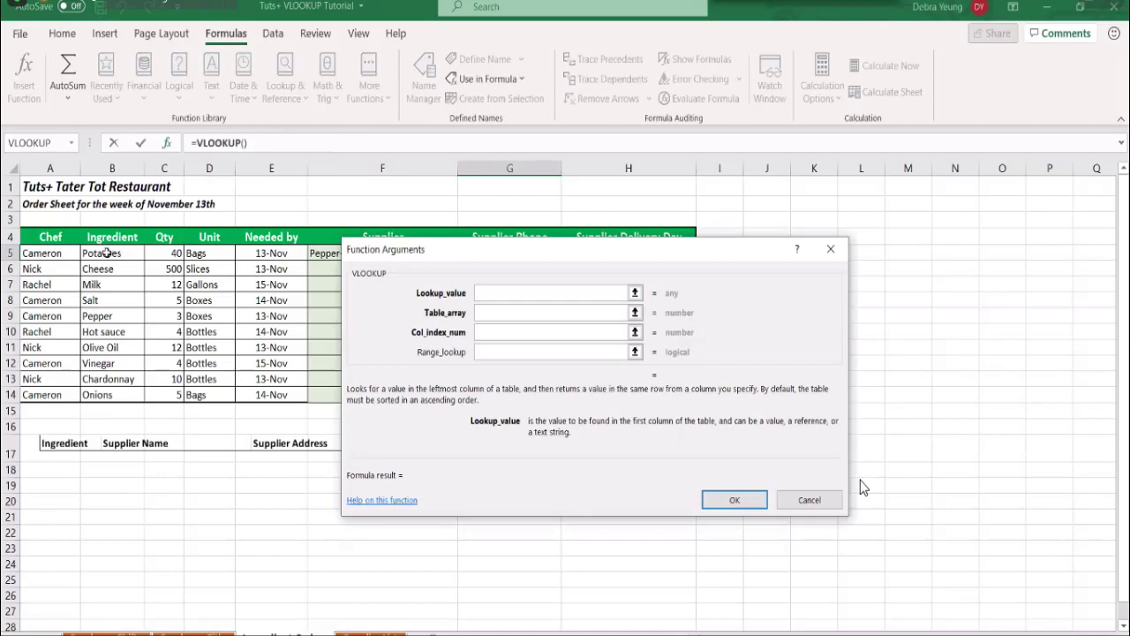
click(106, 253)
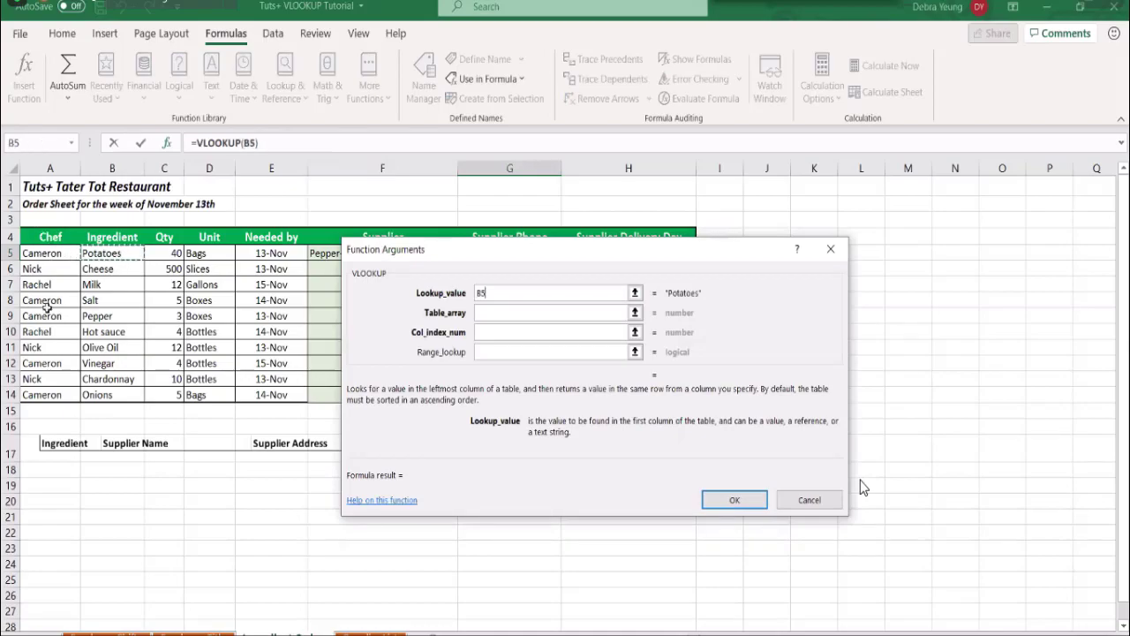
- Set the G5 lookup's table array to the food range, A4:G13 on the Supplier List sheet, and move on to its column index
click(486, 313)
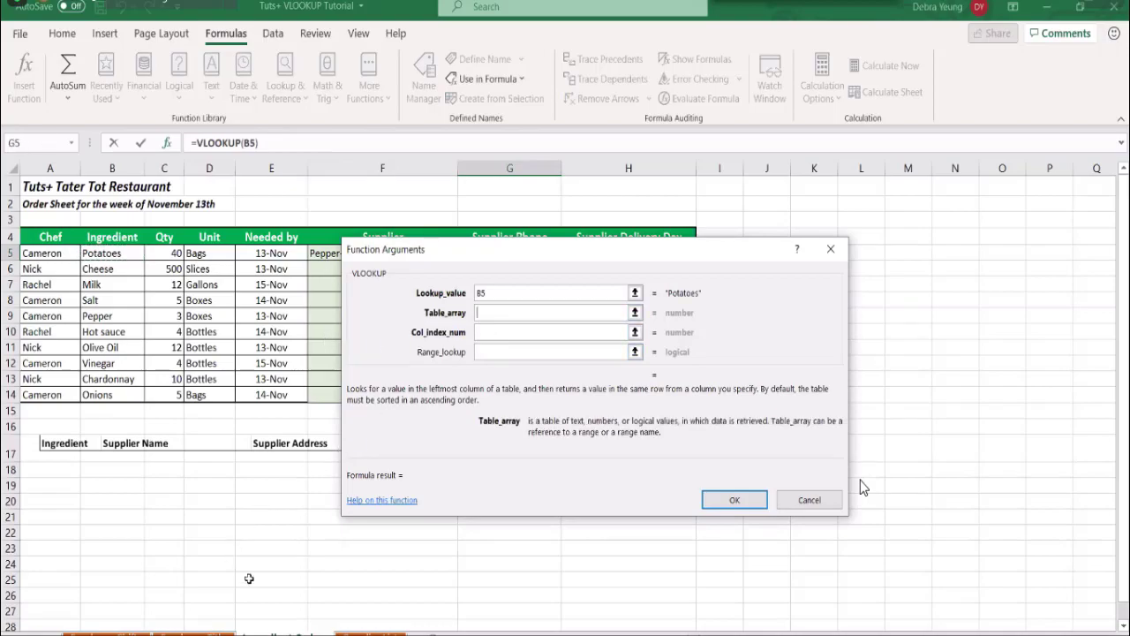
click(370, 632)
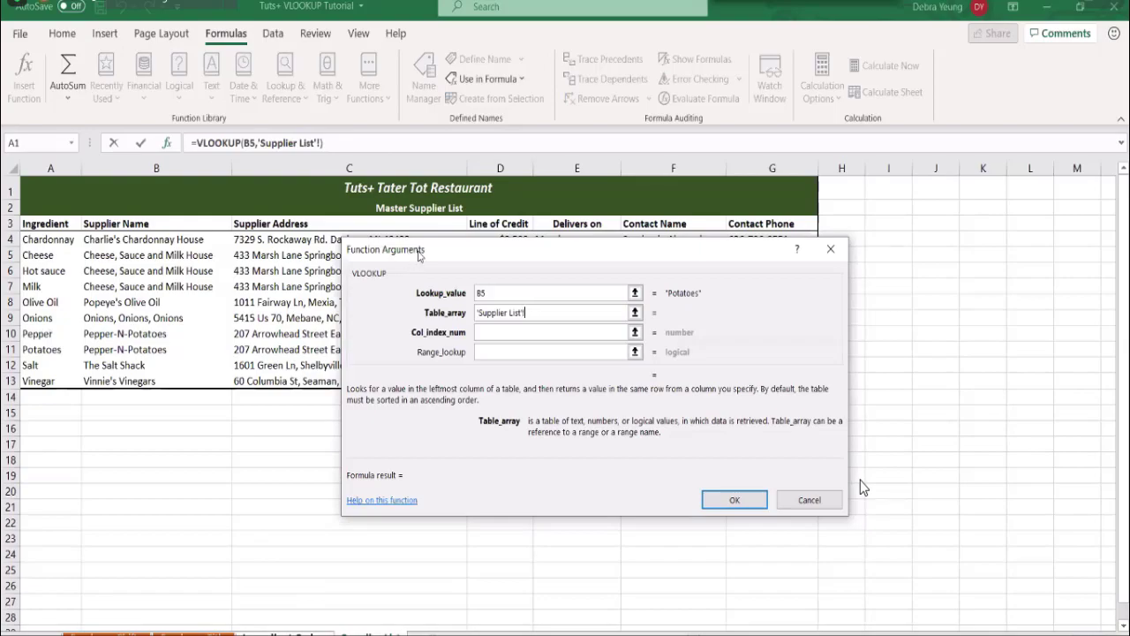
drag(420, 256, 409, 301)
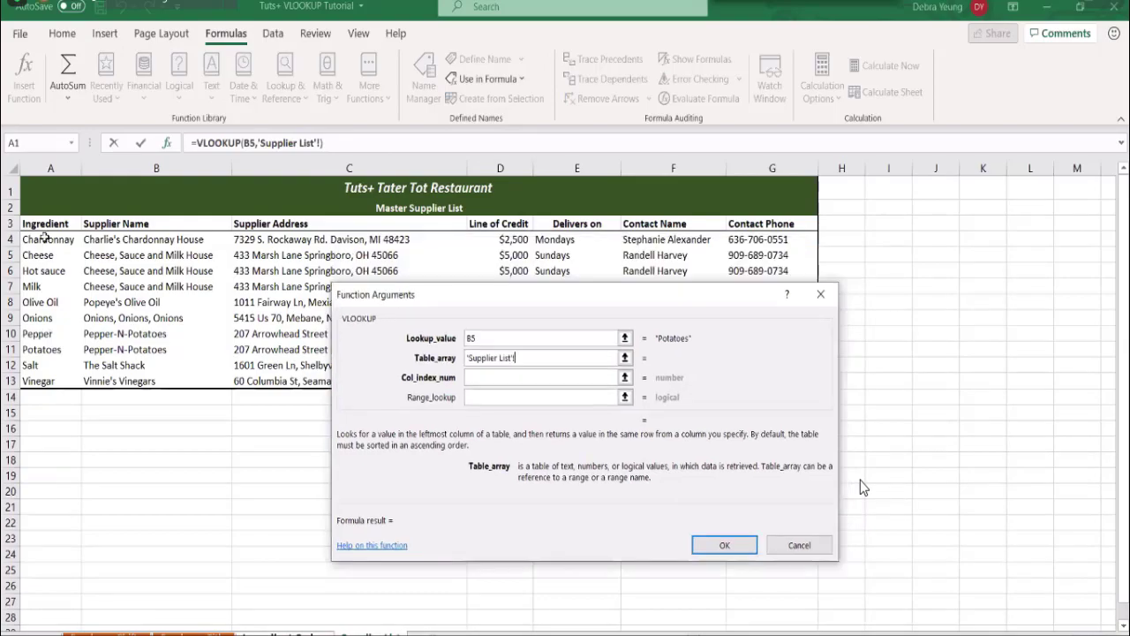
click(46, 239)
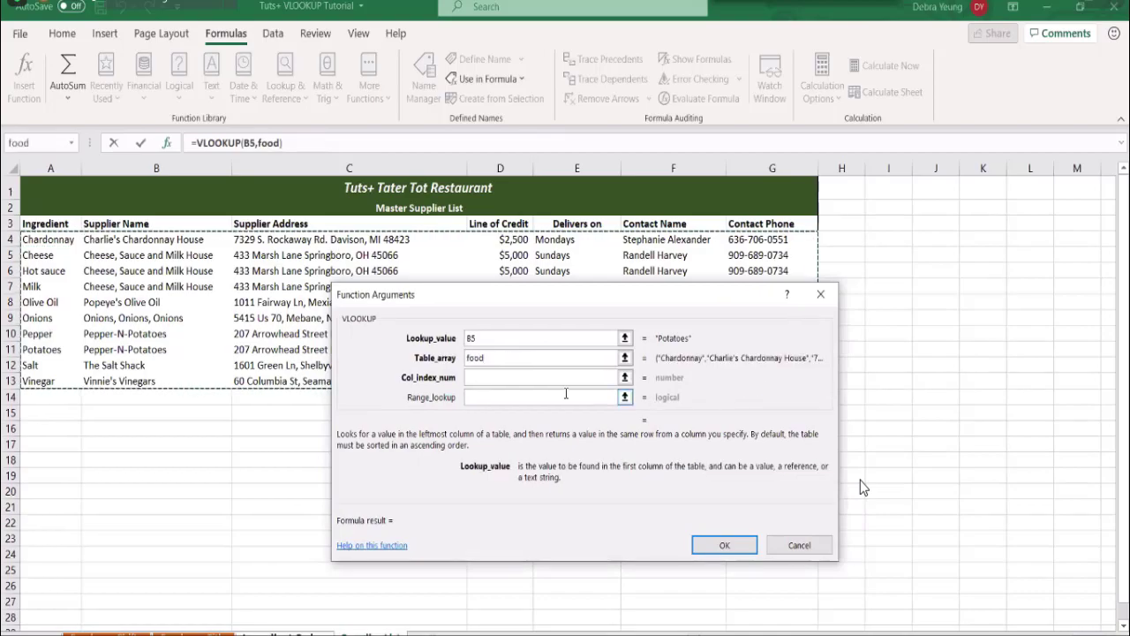
click(472, 374)
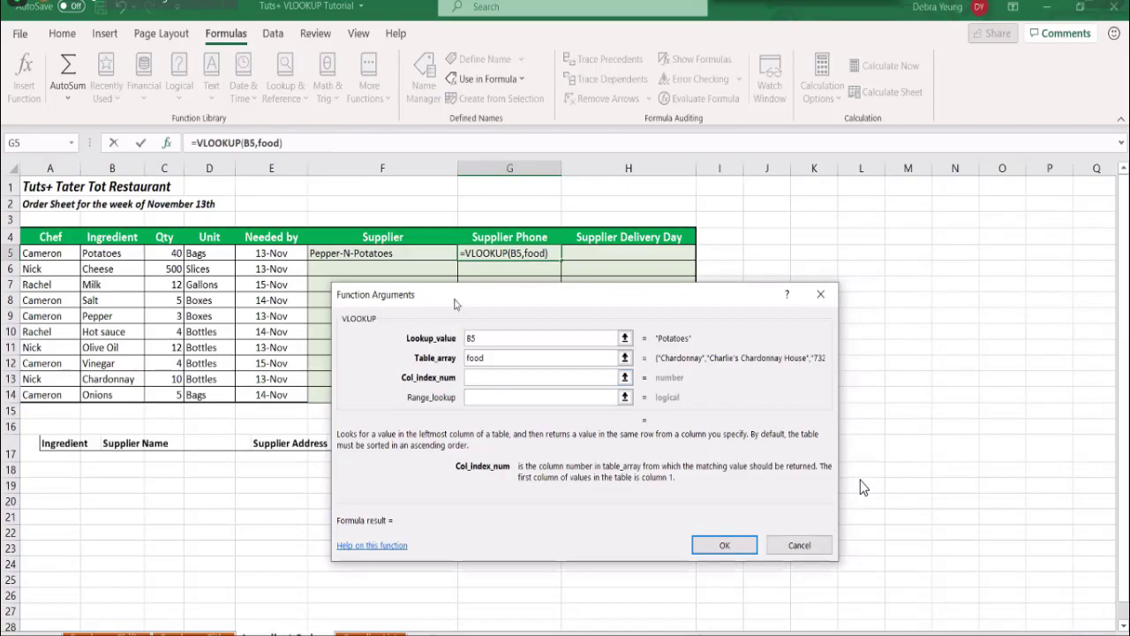
click(499, 358)
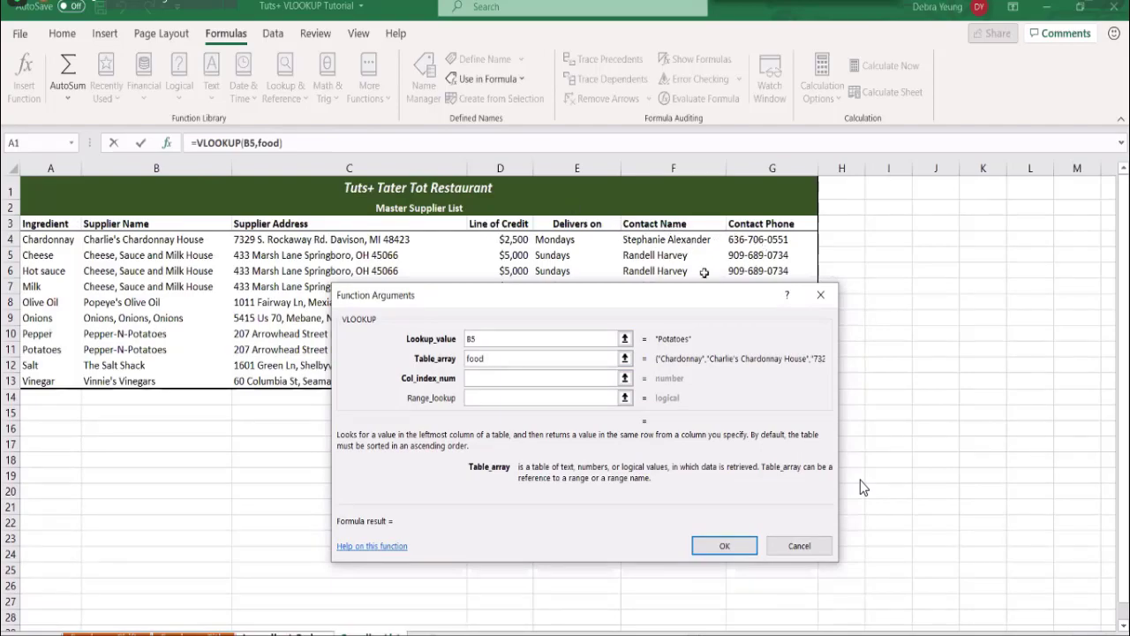
click(474, 378)
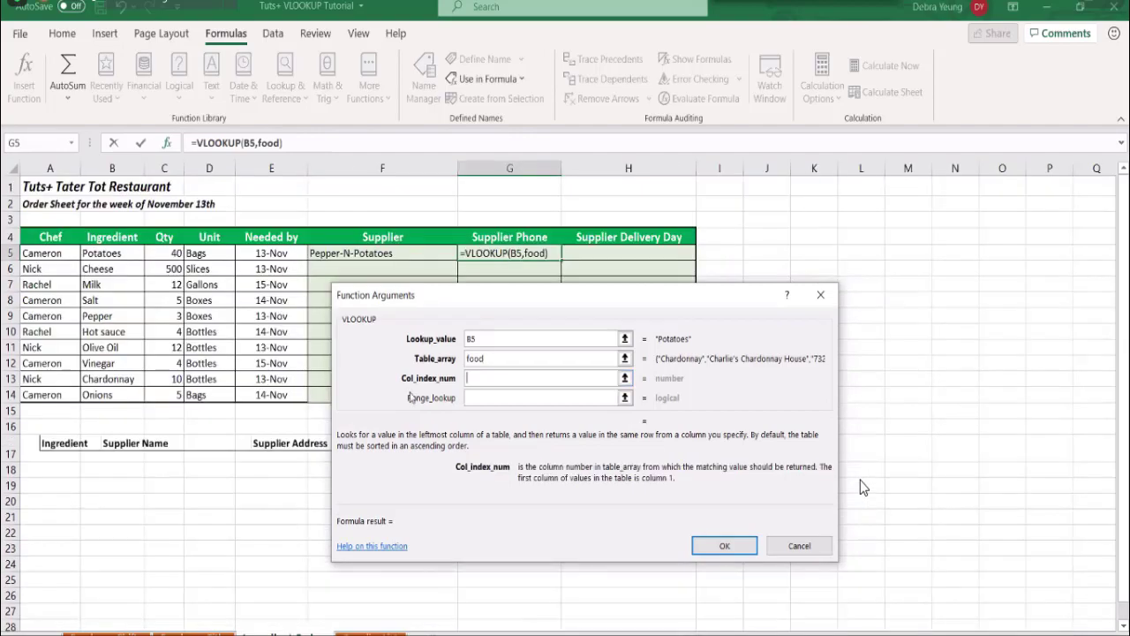
- Complete the G5 lookup with column index 7 and range lookup false for an exact match
text(7)
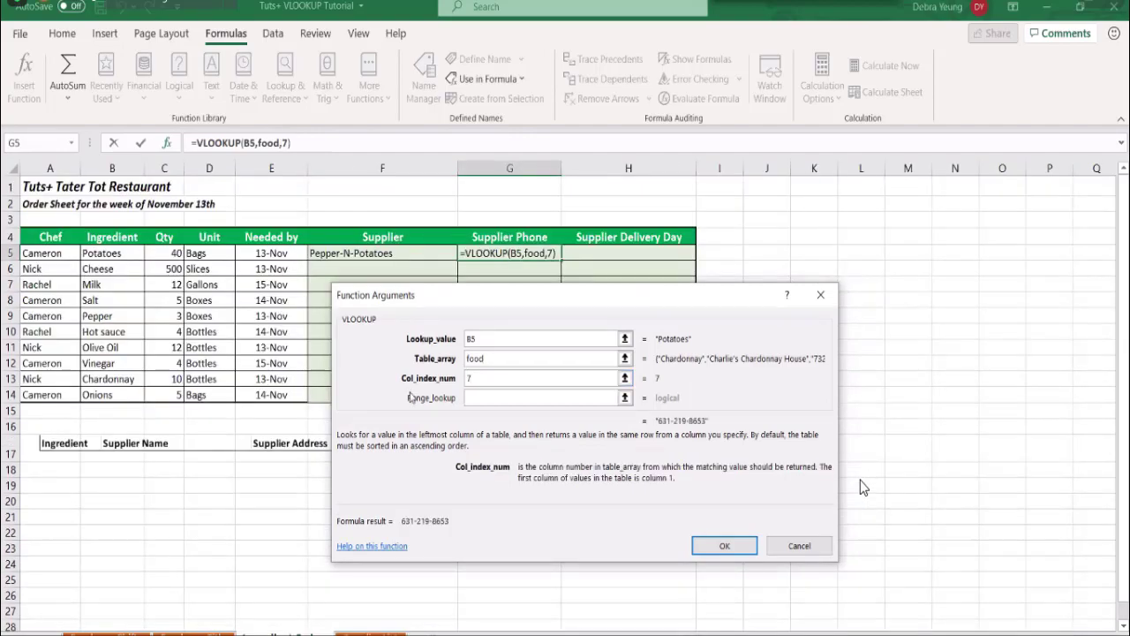
click(506, 405)
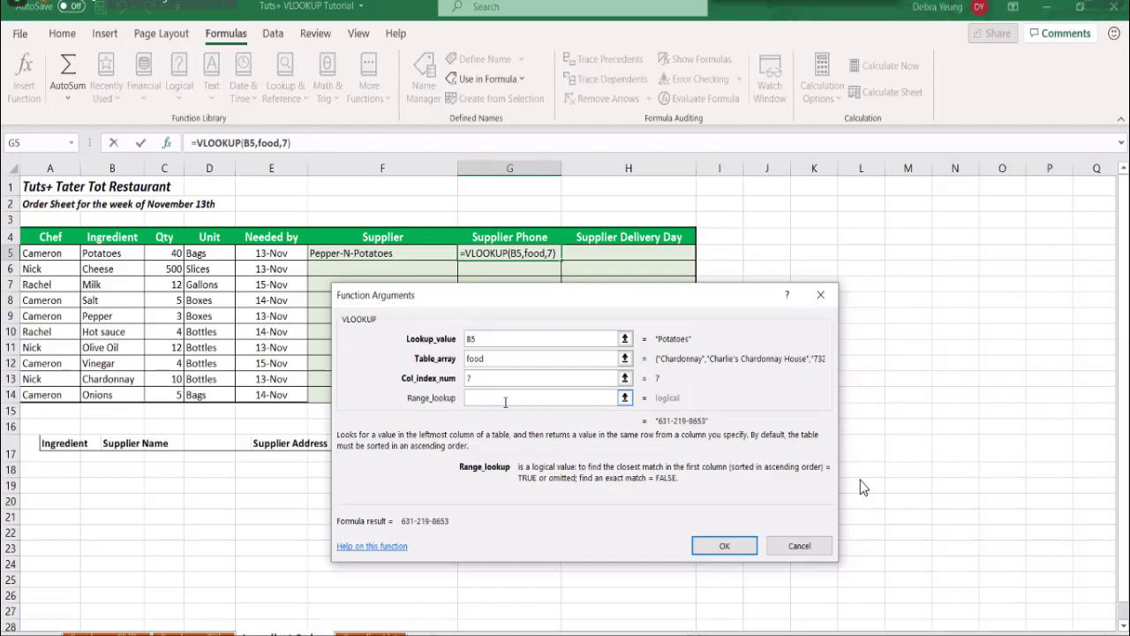
text(false)
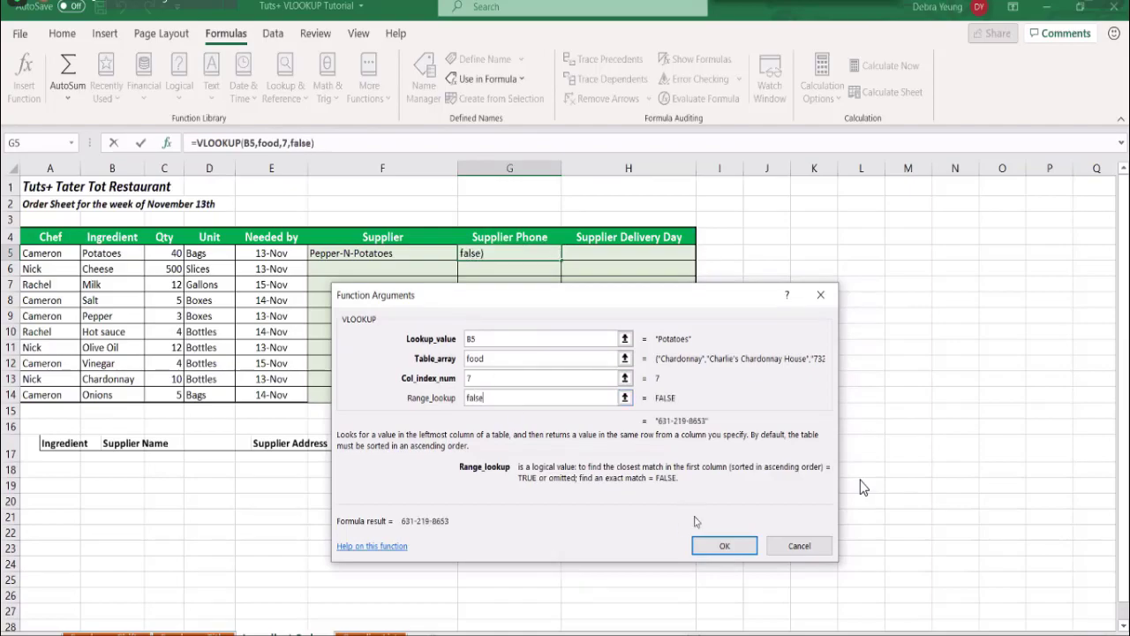
click(715, 548)
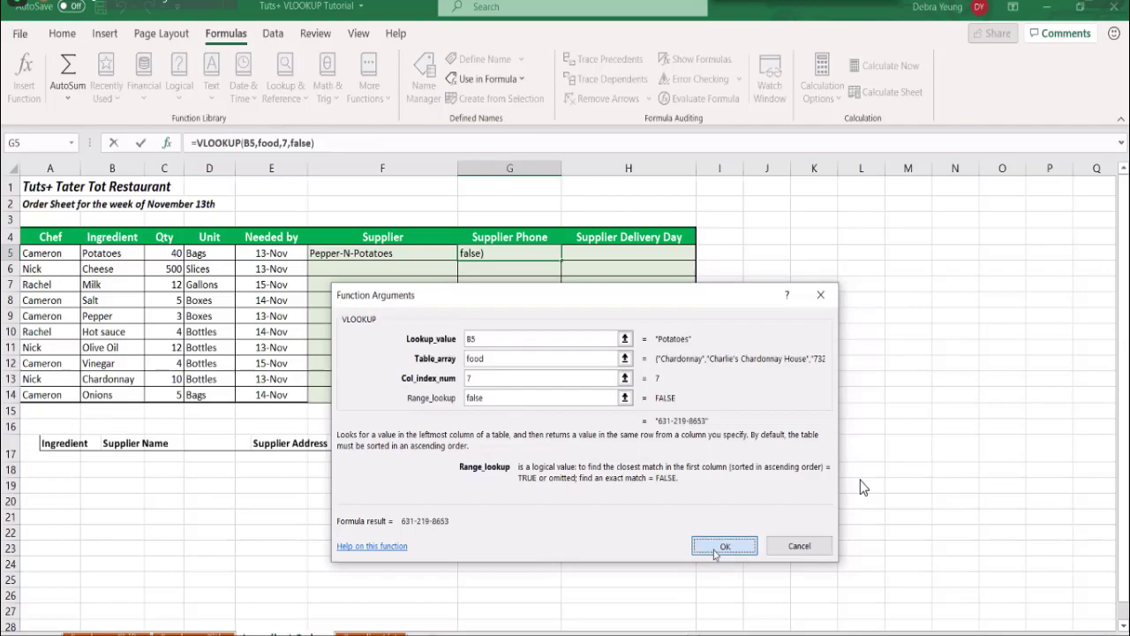
- Insert a VLOOKUP function in Supplier Delivery Day cell H5 with B5 as the lookup value
click(632, 258)
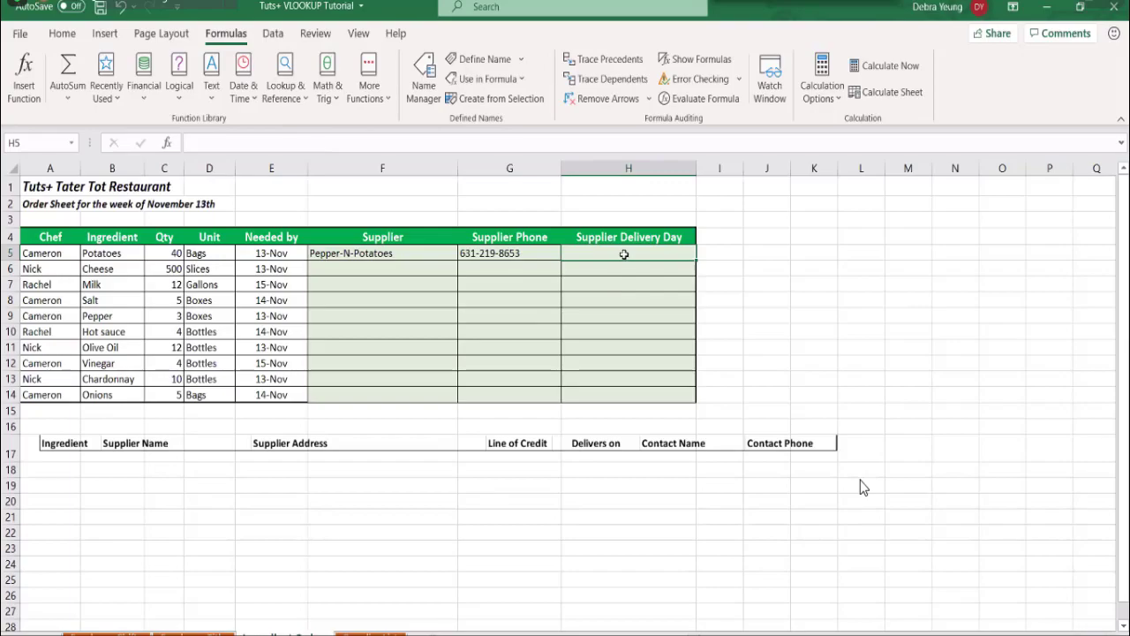
click(166, 142)
click(635, 568)
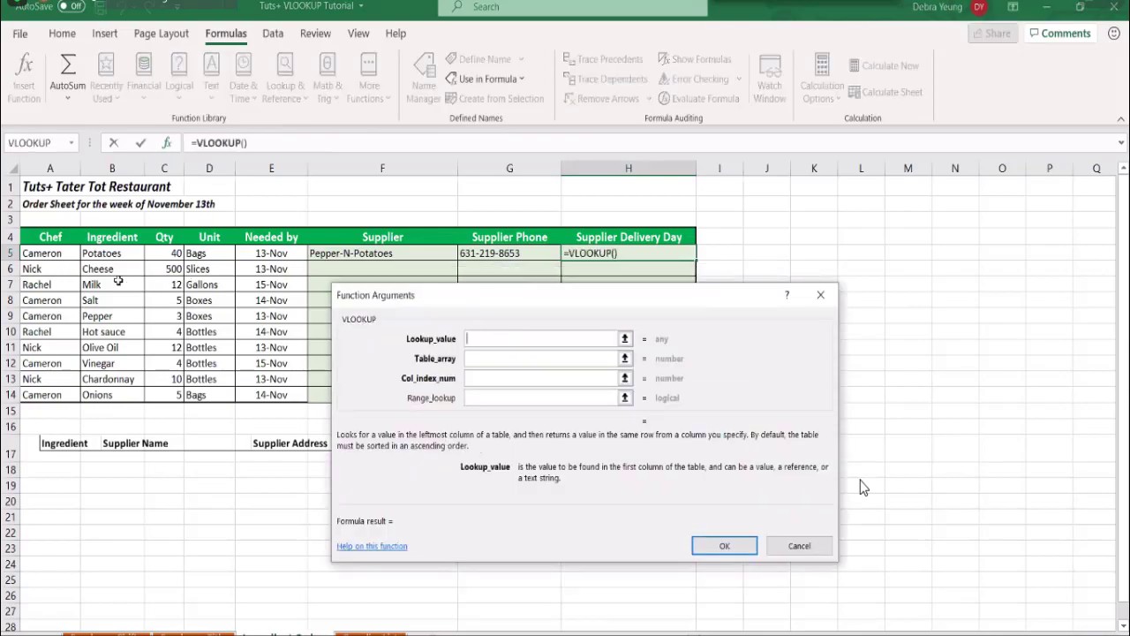
click(99, 254)
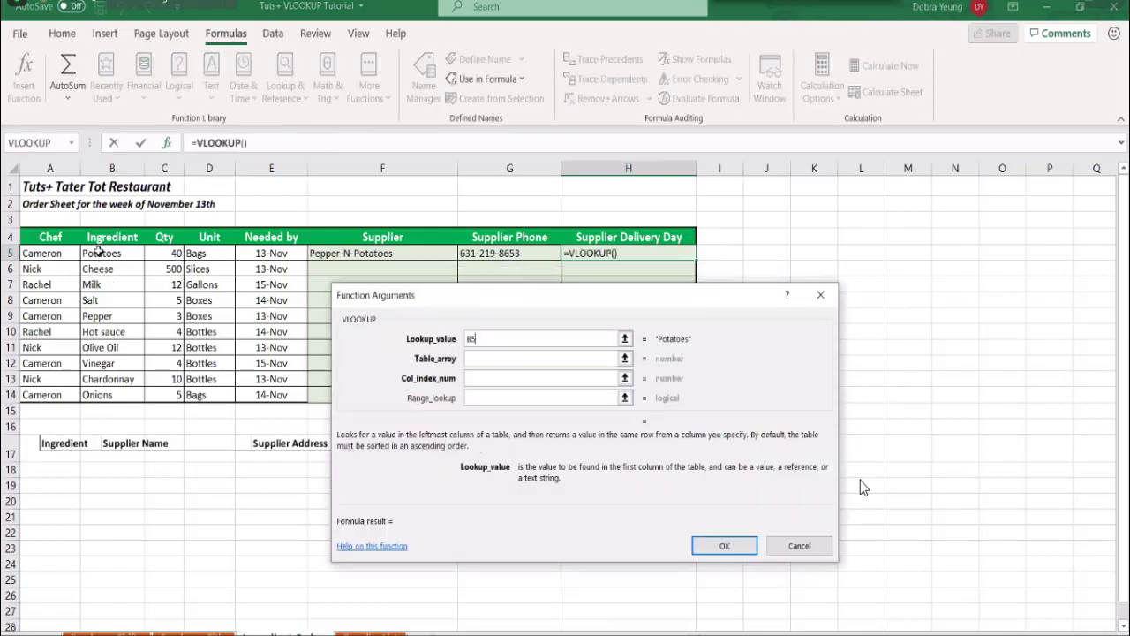
- Set the H5 lookup's table array to the food range, A4:G13 on the Supplier List sheet
click(517, 356)
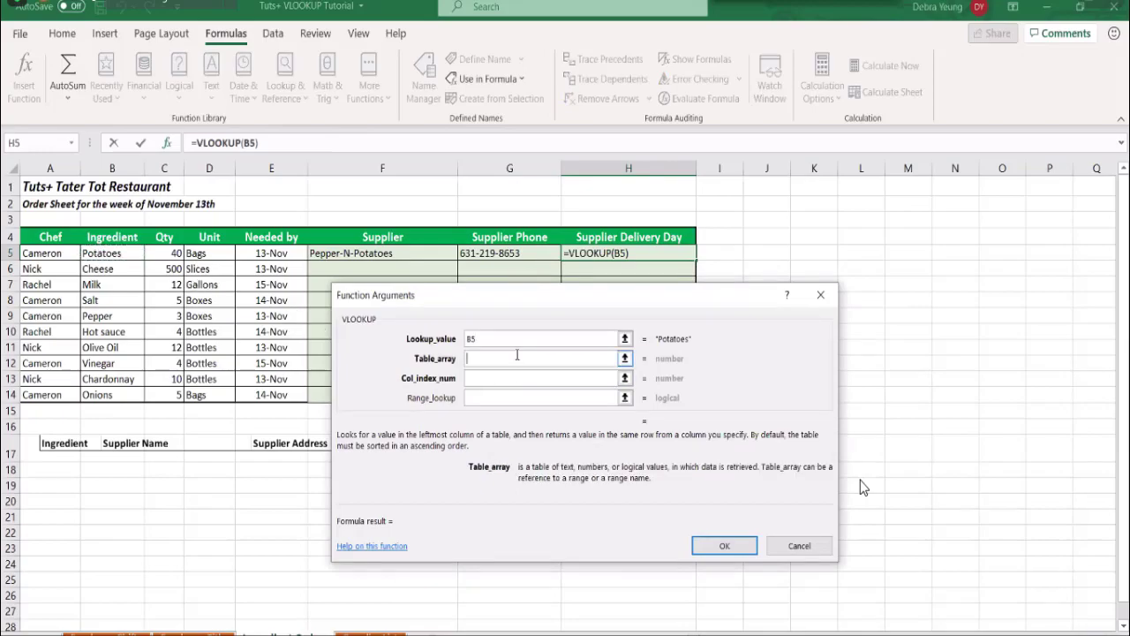
key(ctrl+Page_Down)
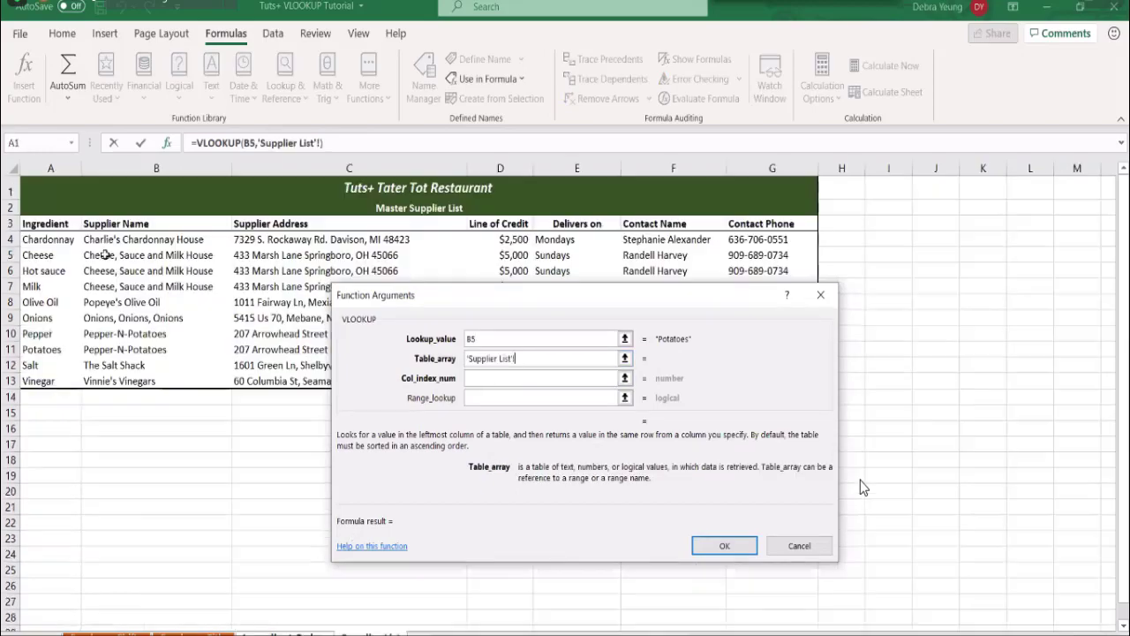
click(27, 239)
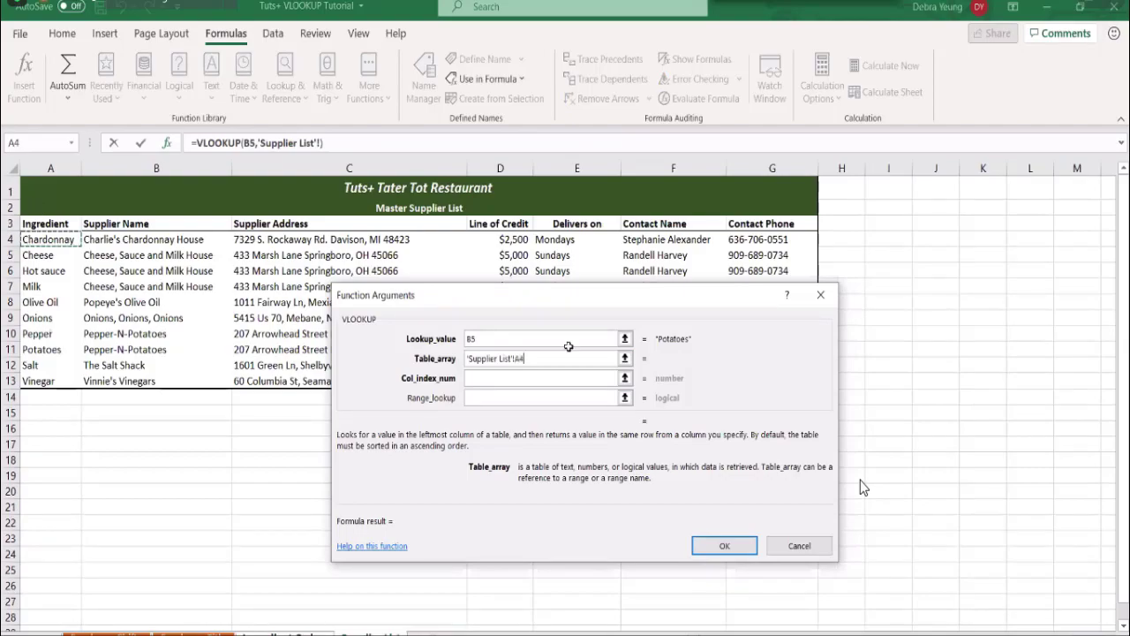
shift+click(780, 376)
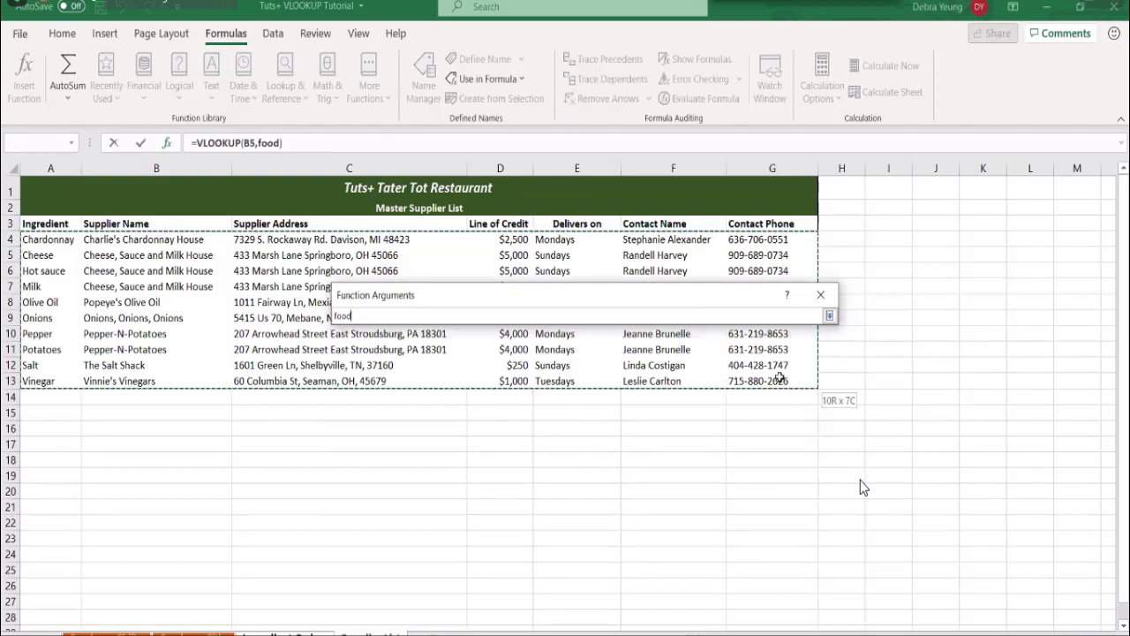
key(Return)
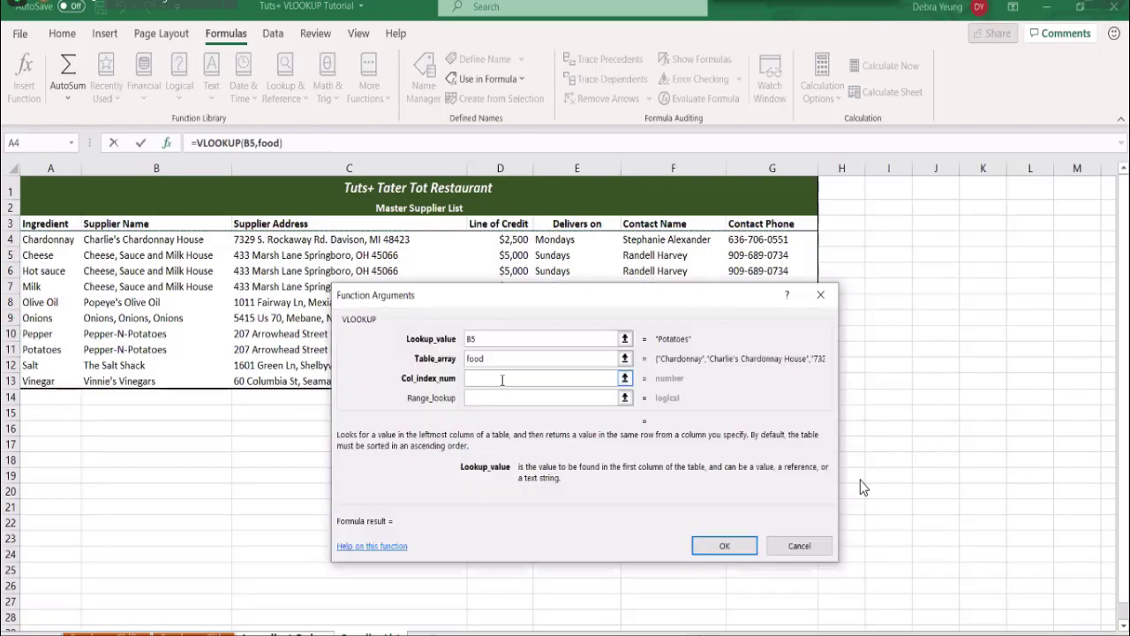
click(476, 358)
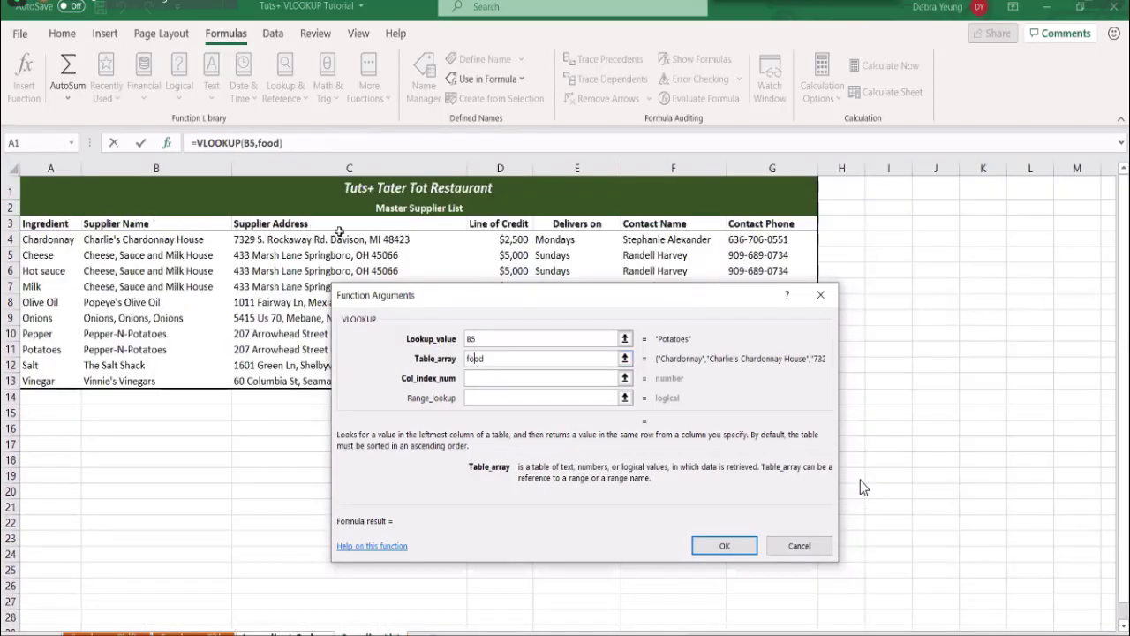
- Complete the H5 lookup with column index 5 and range lookup false for an exact match
click(483, 377)
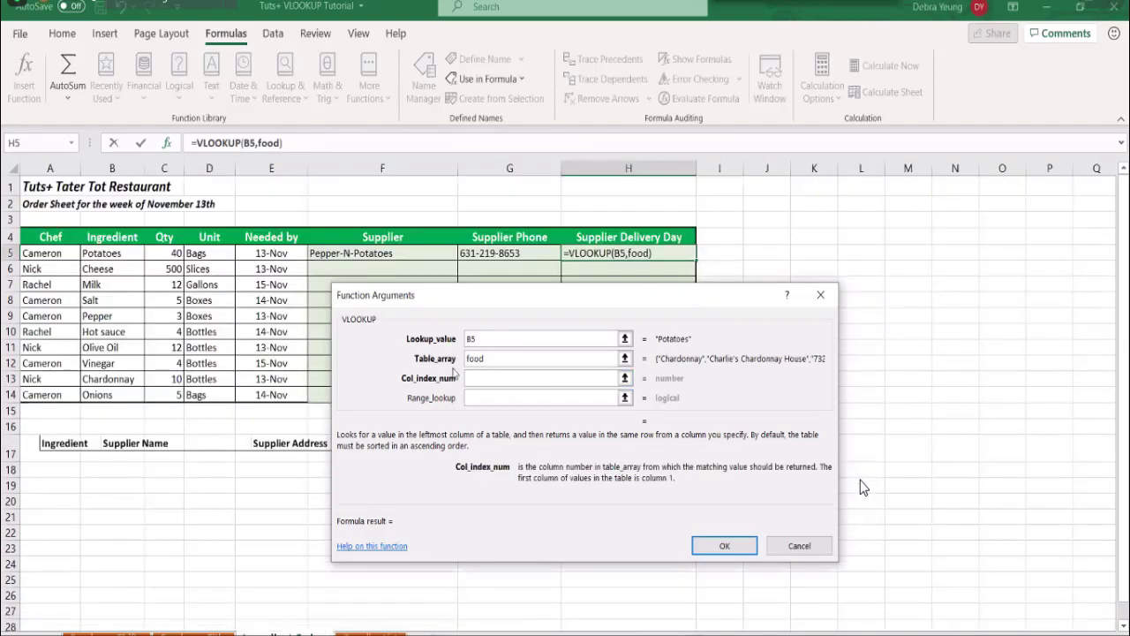
text(5)
key(Tab)
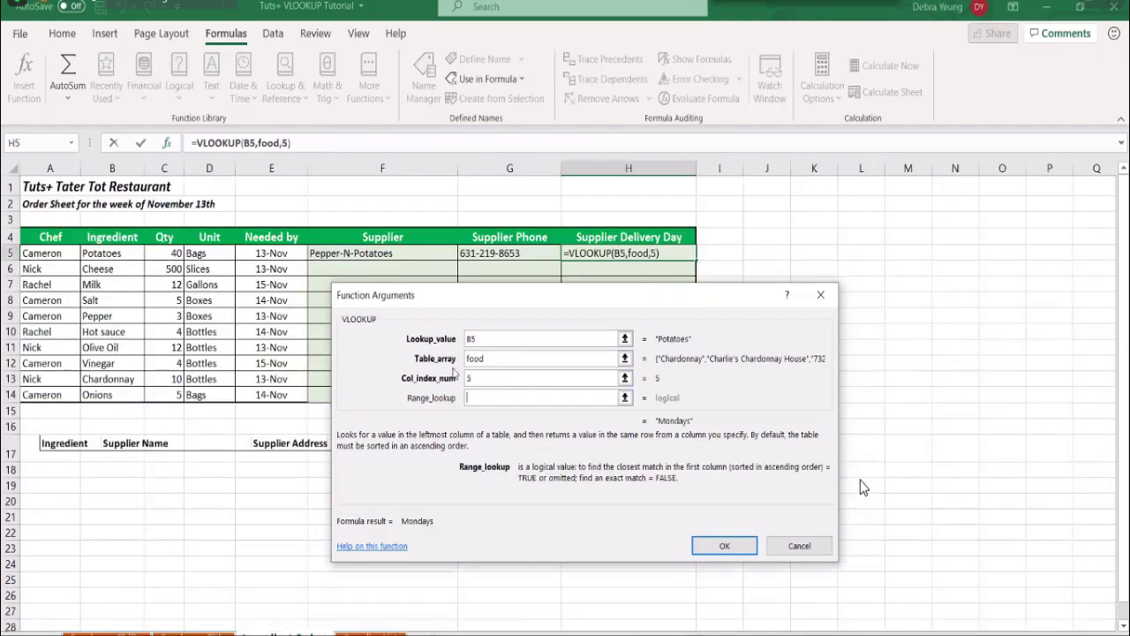
text(false)
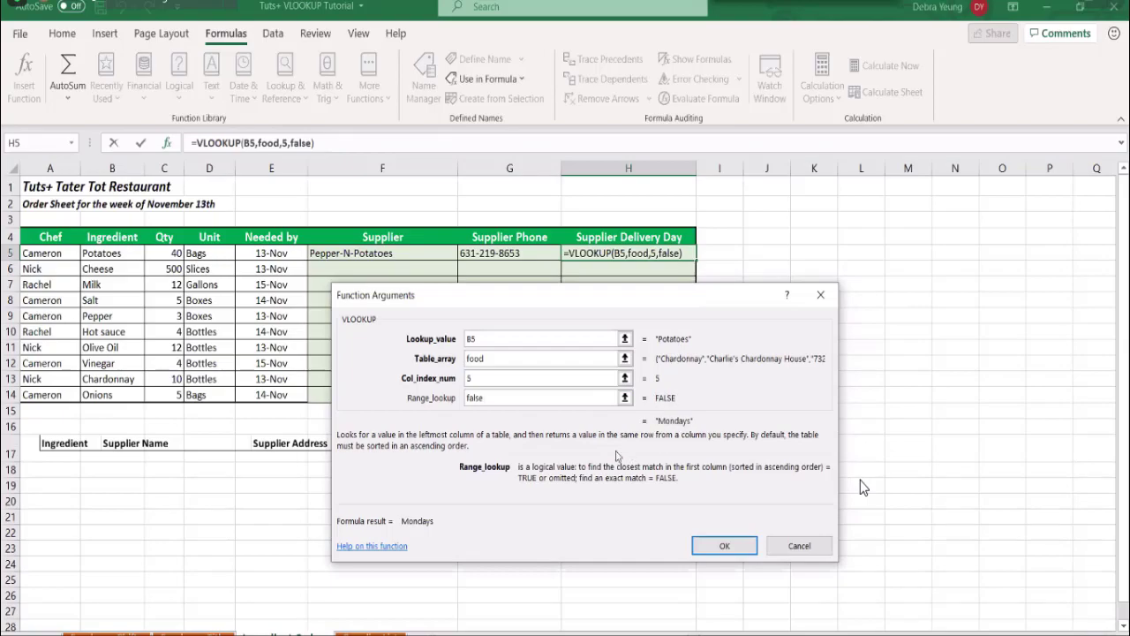
click(717, 547)
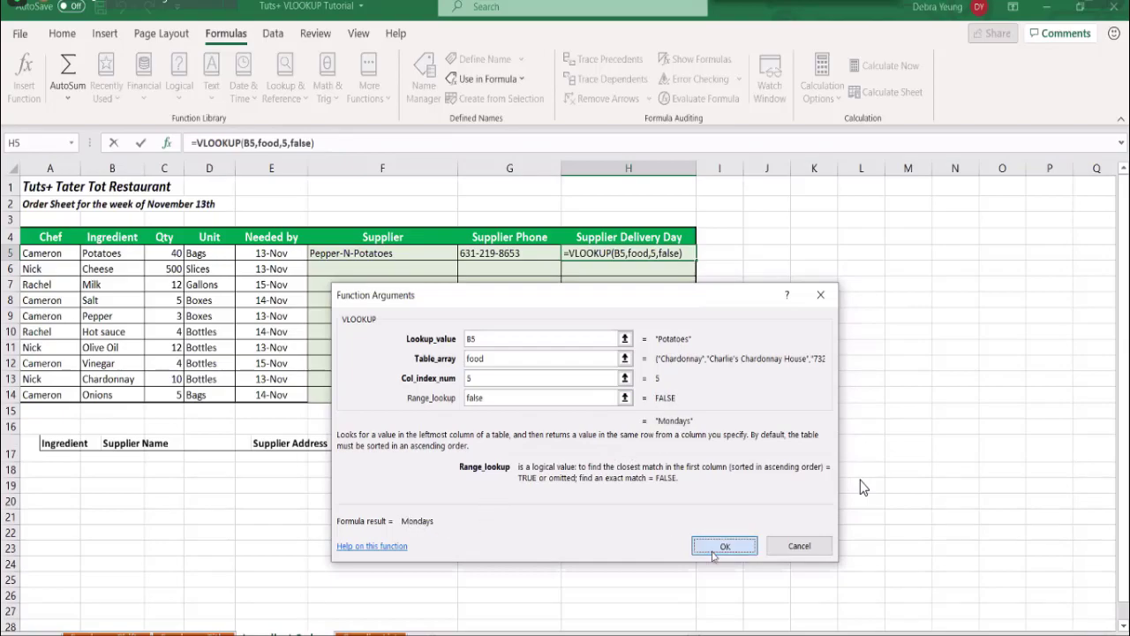
key(Return)
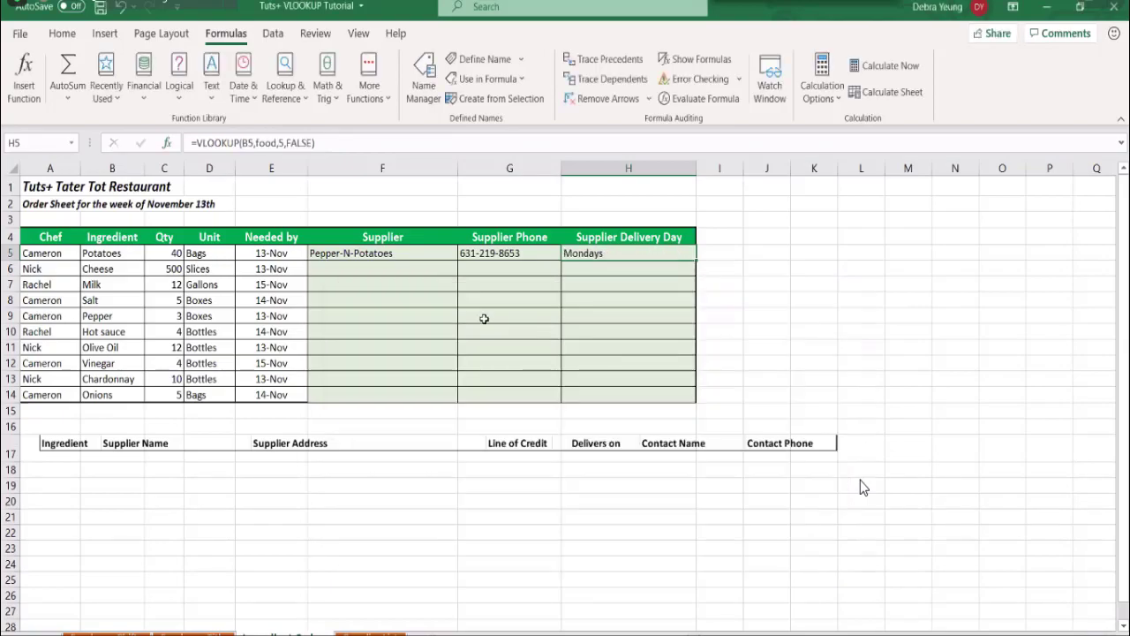
- Select the lookup cells F5:H5 and the picture of the supplier list headings below the order table
click(430, 252)
drag(430, 253, 612, 255)
drag(666, 276, 666, 276)
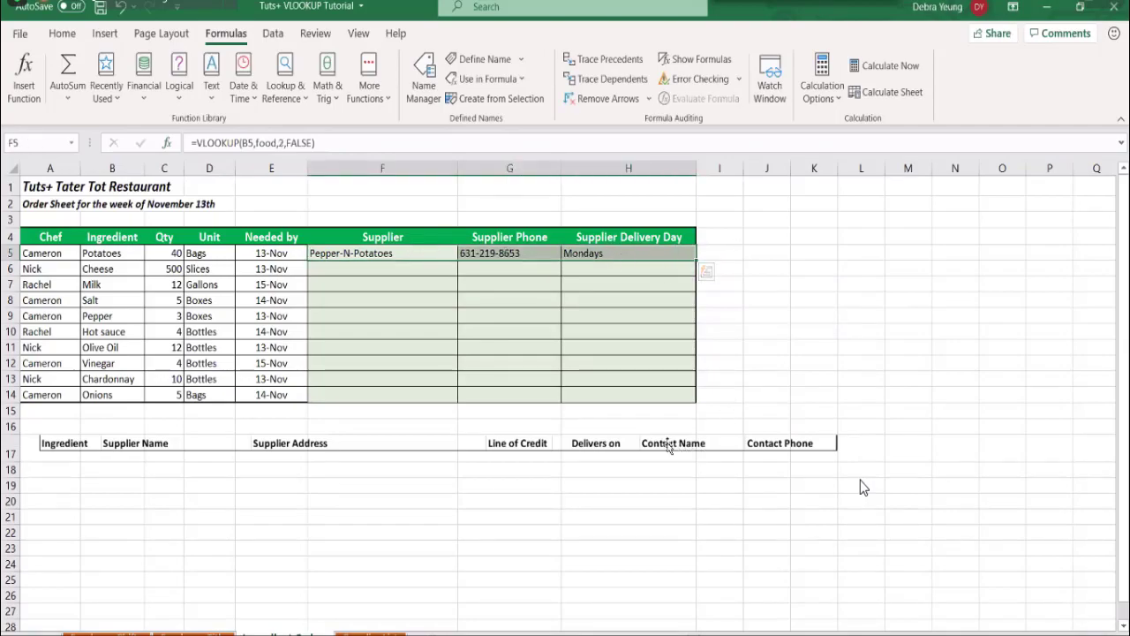
click(671, 446)
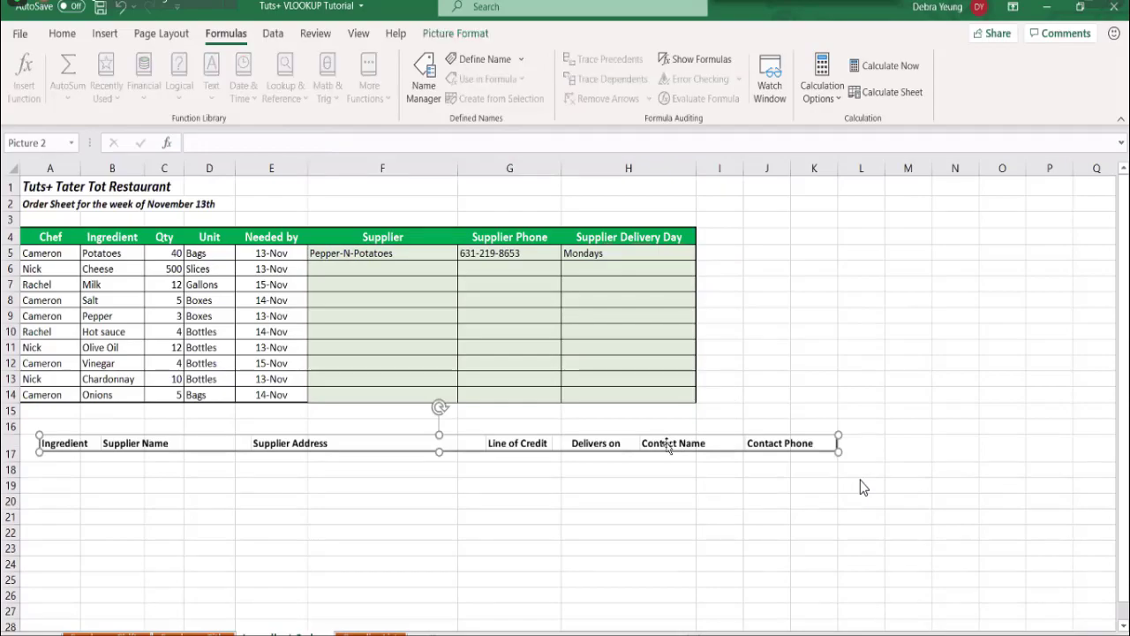